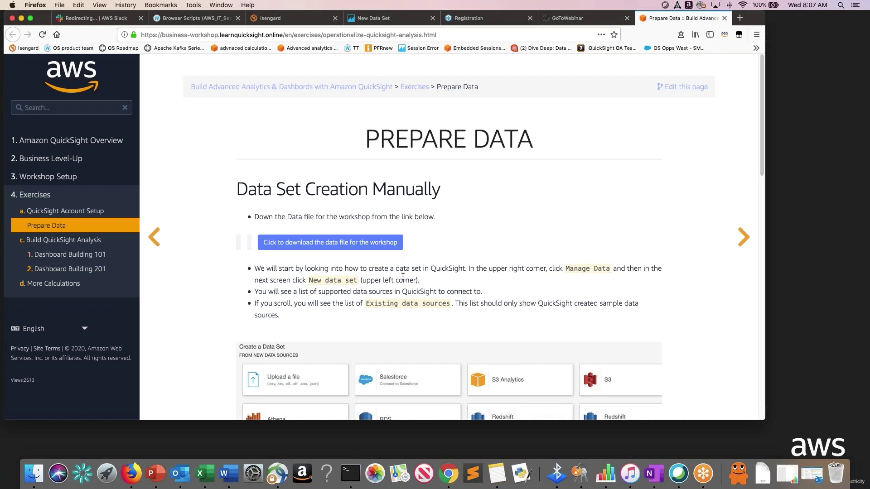
Download Patient-Info.csv to the Desktop, overwriting the existing copy.
click(336, 244)
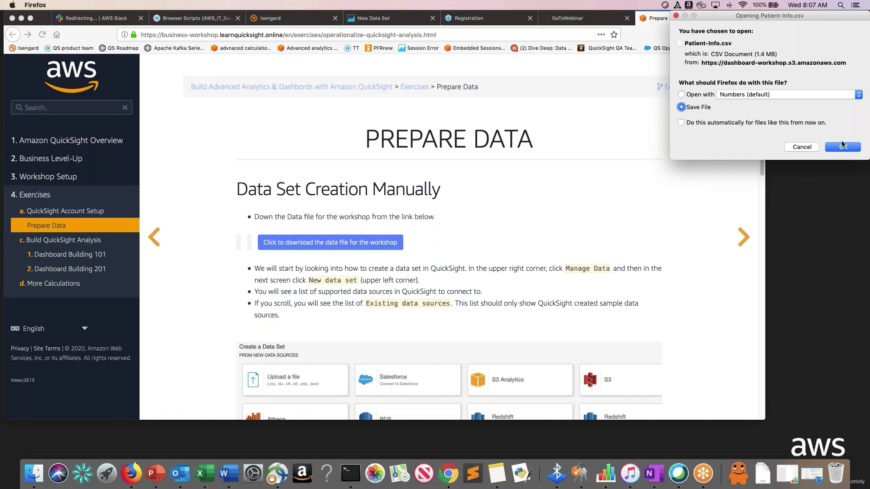
click(844, 148)
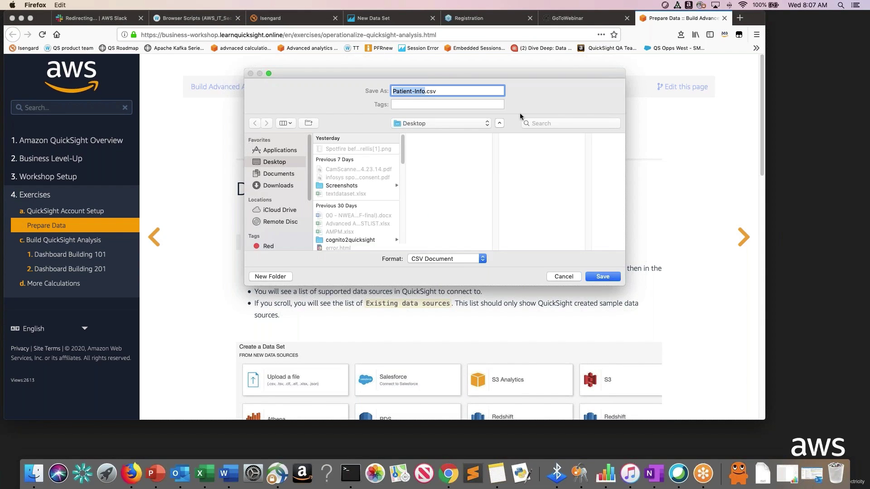
click(603, 277)
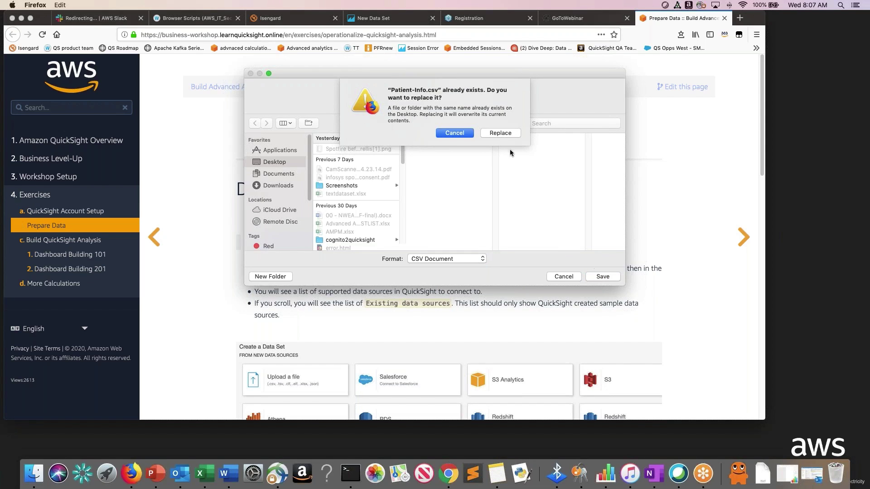
click(499, 133)
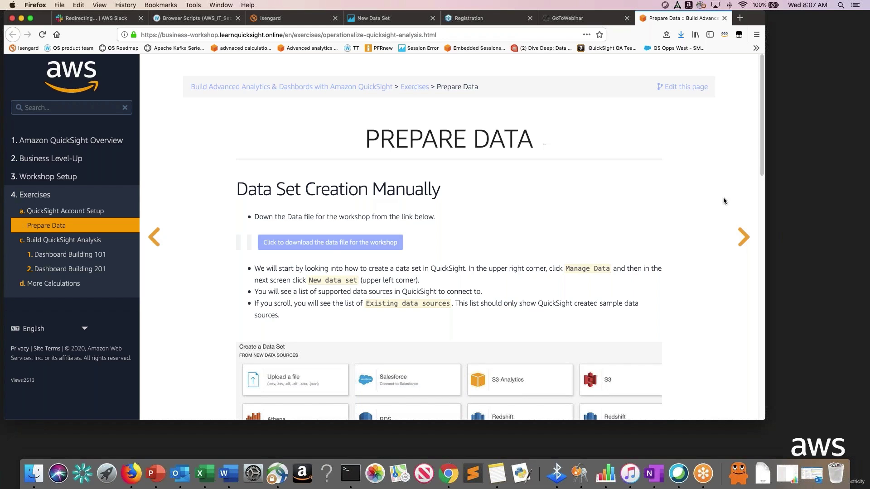
Enlarge the browser window and return to the QuickSight home page listing the existing analyses.
click(385, 20)
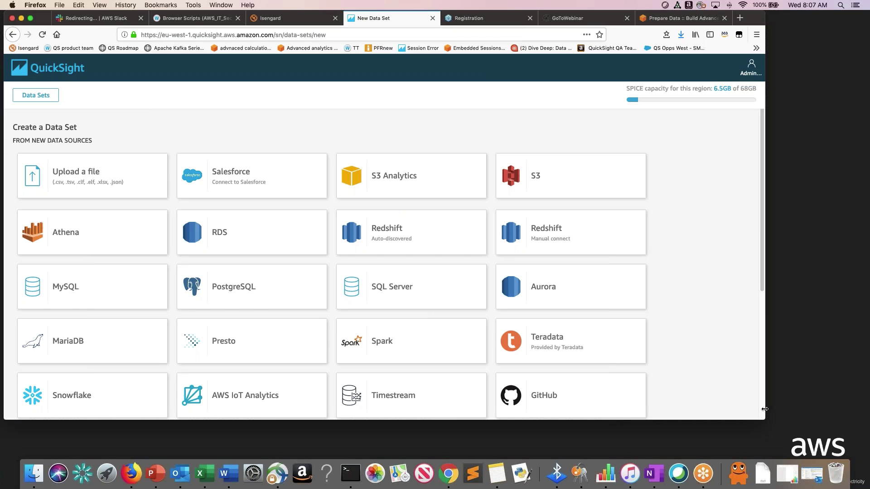
drag(765, 420, 856, 451)
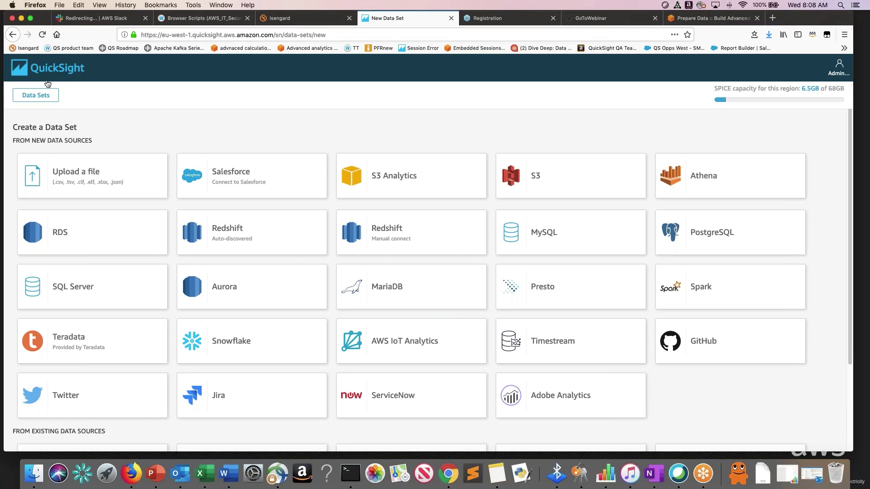
click(21, 72)
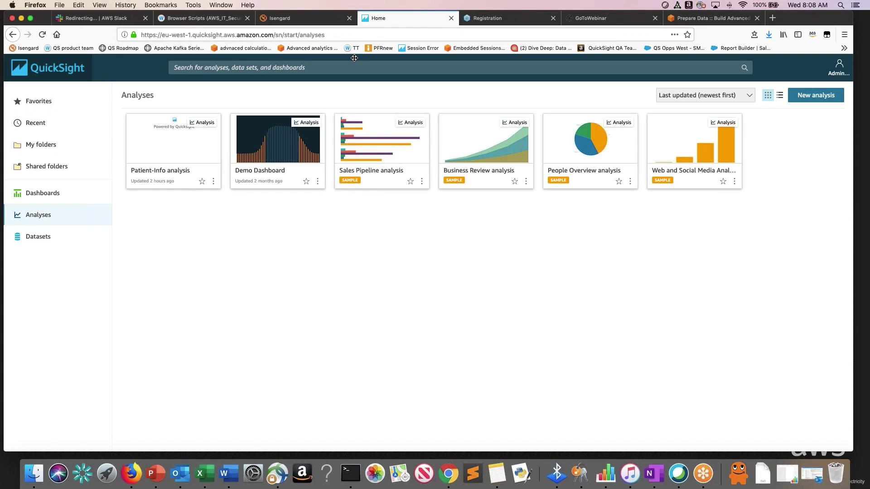
Start a new dataset from the Datasets list to reach the data source options.
click(39, 237)
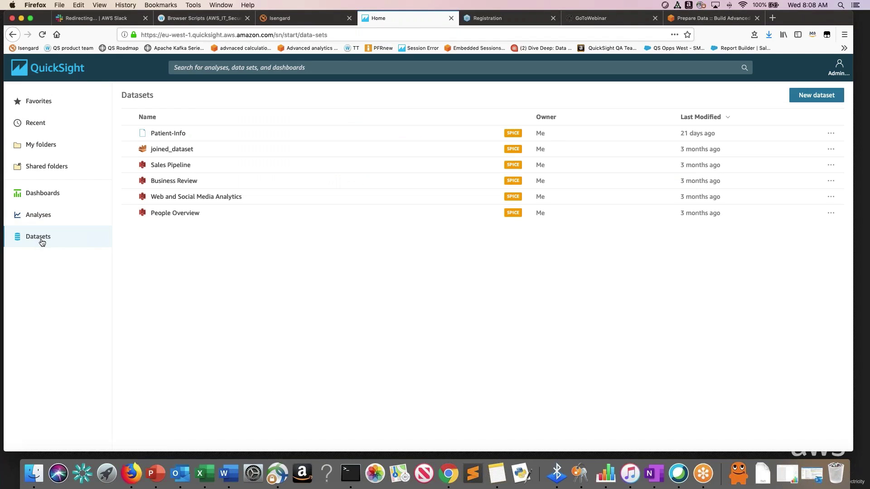
click(809, 101)
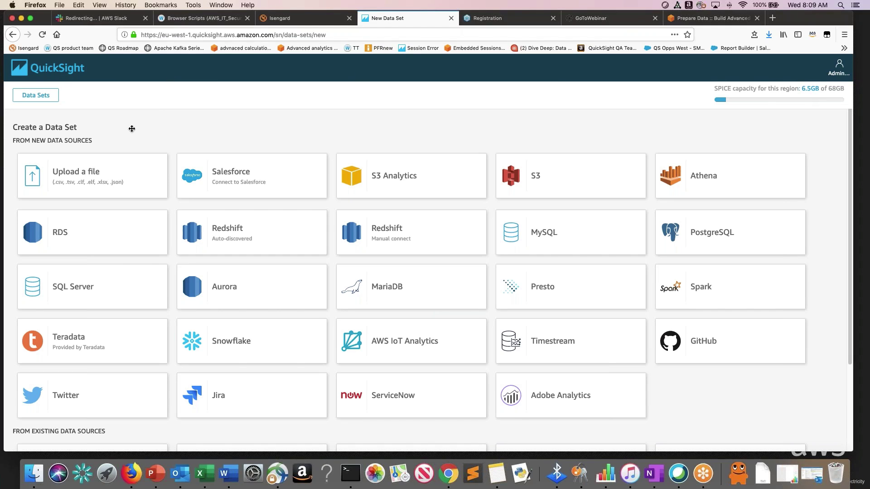
Upload Patient-Info.csv from the Desktop with the Upload a file option.
click(84, 178)
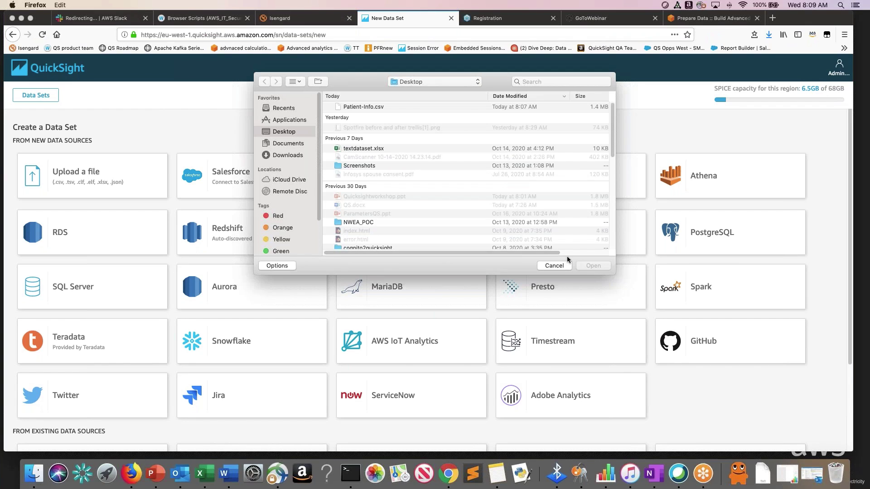
click(371, 105)
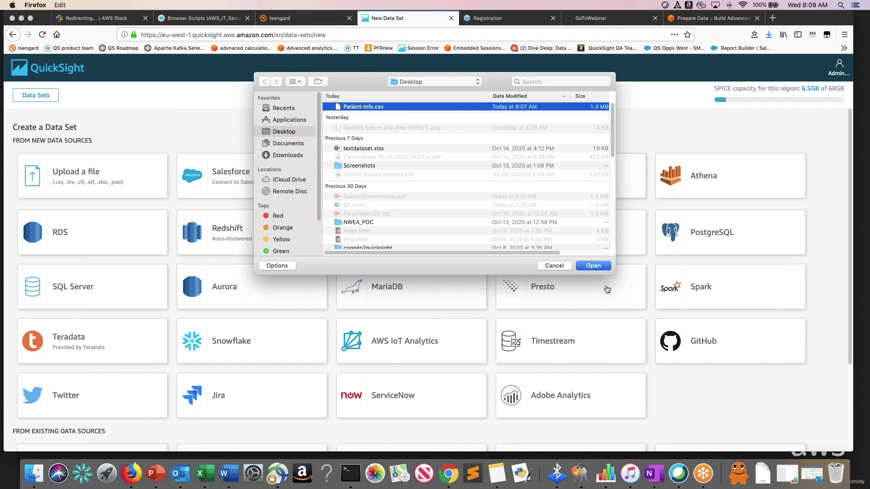
click(593, 266)
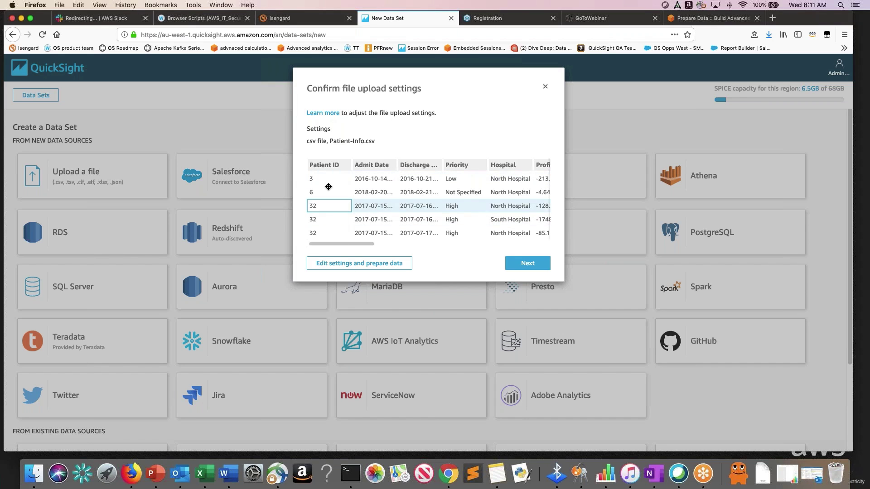
Review the Patient-Info.csv upload preview and confirm the settings with Next.
click(542, 179)
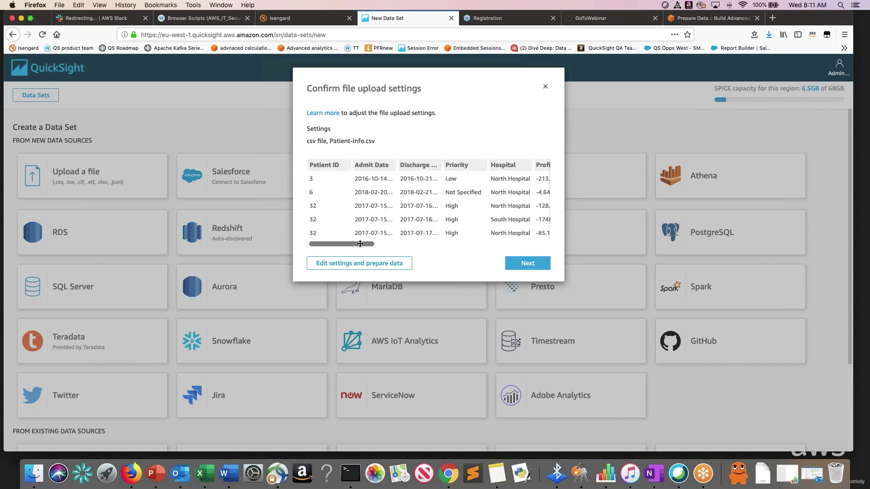
mouse_move(364, 244)
mouse_down()
mouse_move(539, 244)
mouse_move(364, 244)
mouse_up()
click(458, 219)
click(528, 264)
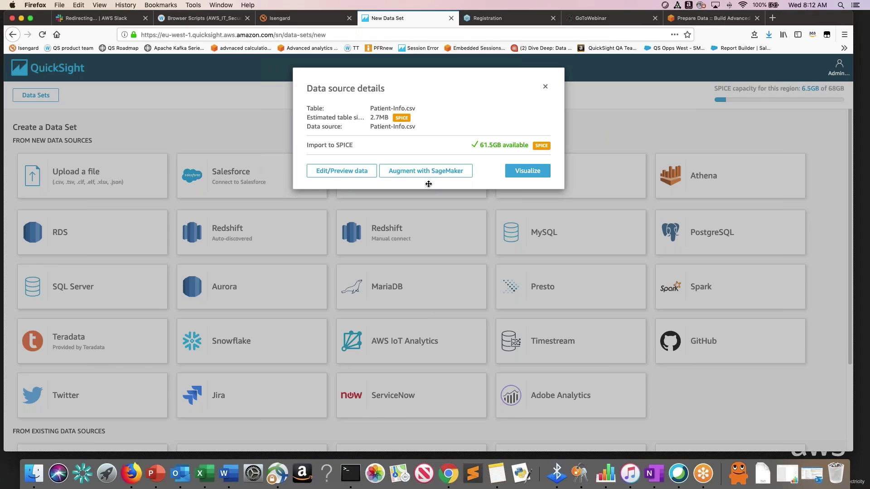
Open Patient-Info in the data prep editor with Edit/Preview data.
click(348, 177)
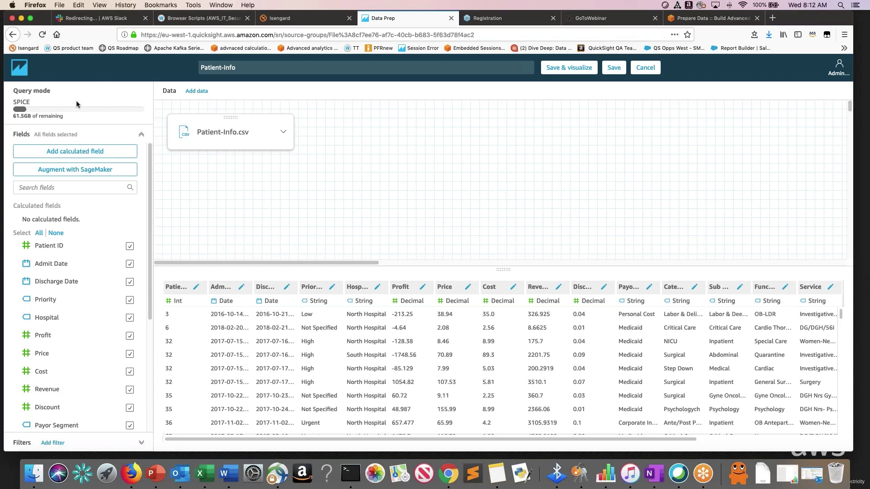
Rename the dataset from Patient-Info to 'Workshop'.
click(252, 67)
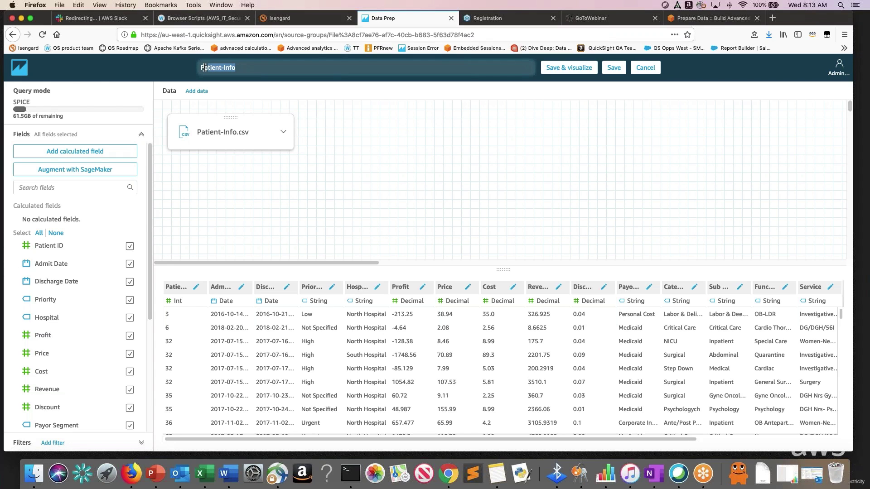
text(Workshop)
key(BackSpace)
click(316, 176)
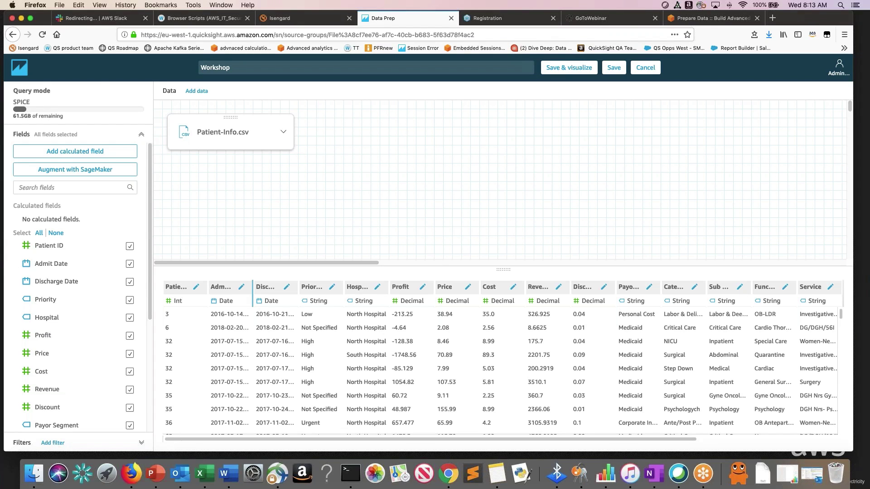
Widen the Patient ID column in the preview and select its Int type label.
drag(206, 287, 223, 287)
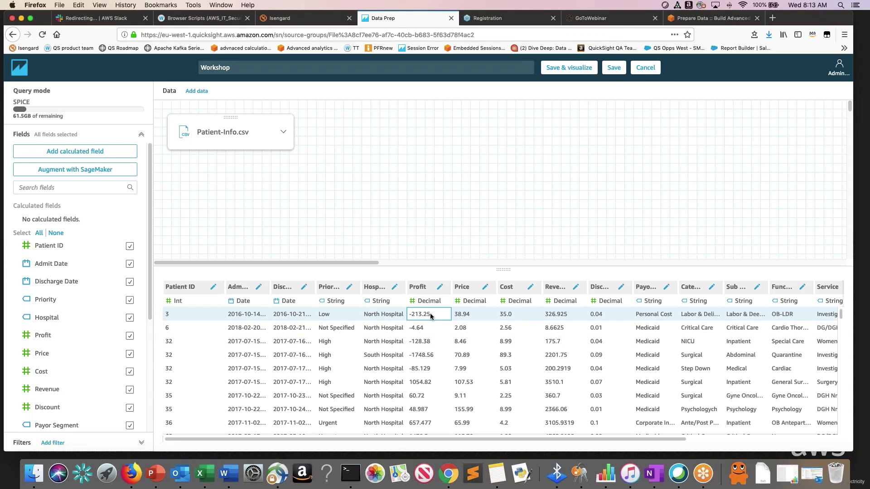
drag(586, 438, 742, 438)
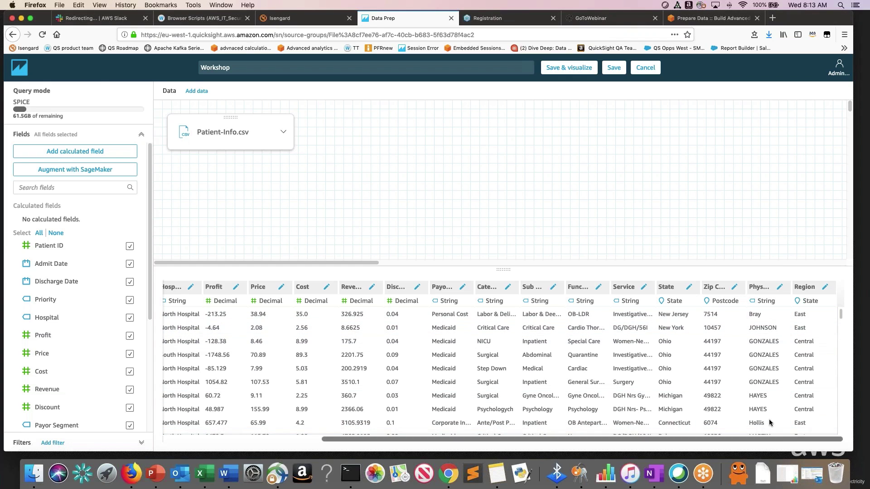
drag(588, 438, 408, 439)
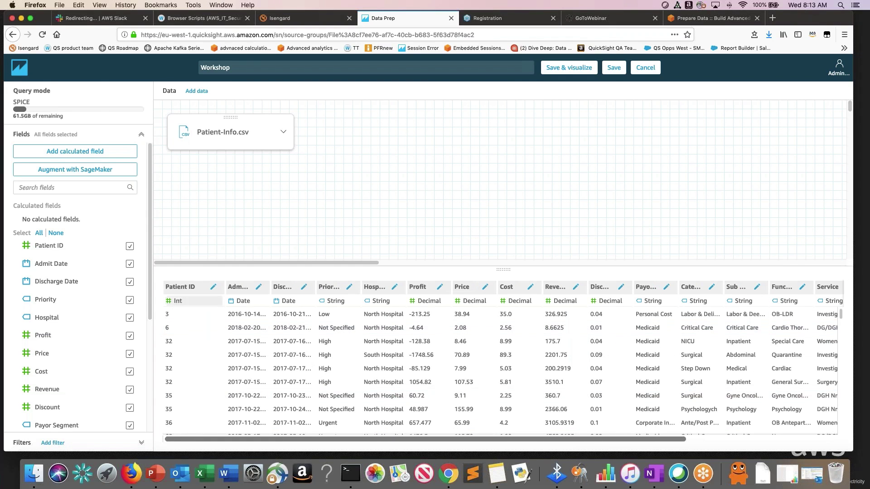
key(Down)
key(Down)
key(Down)
key(Down)
key(Down)
key(Down)
key(Down)
key(Down)
key(Down)
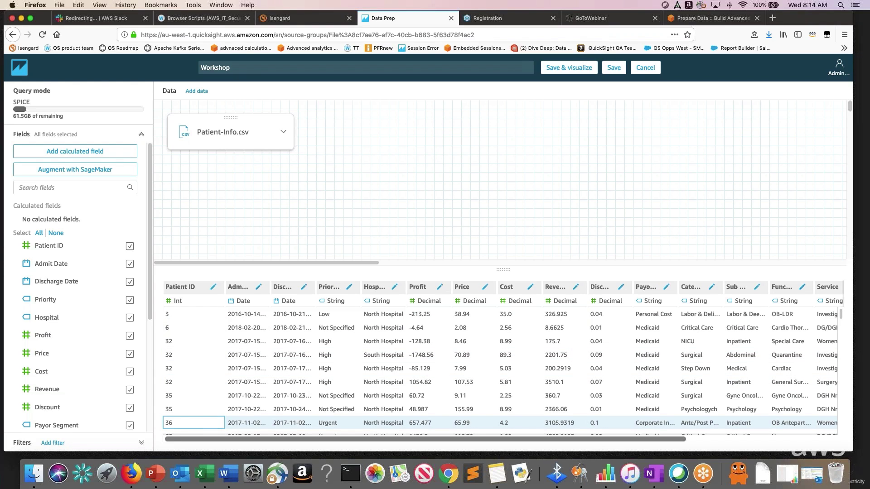
click(183, 306)
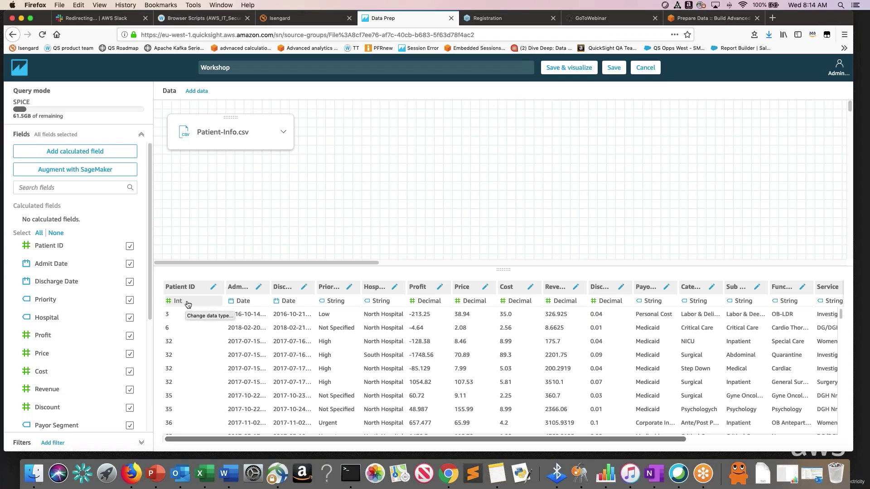
Change the Patient ID data type from Int to String.
click(192, 303)
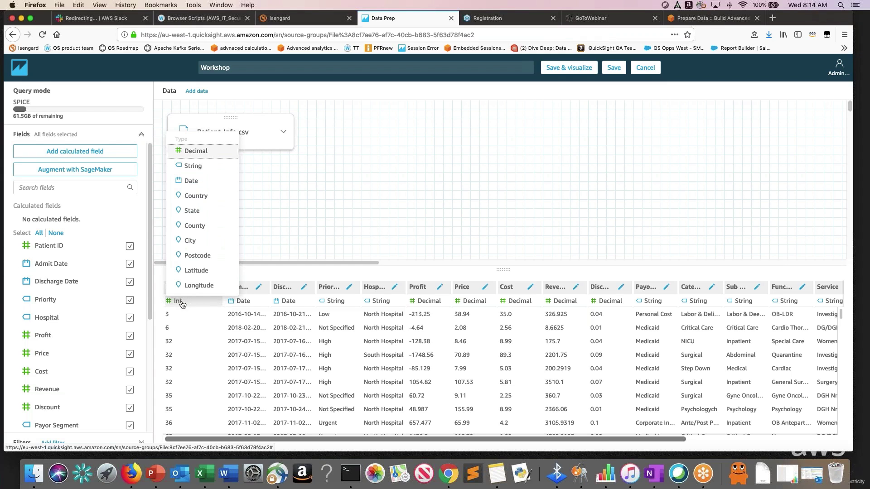
click(193, 166)
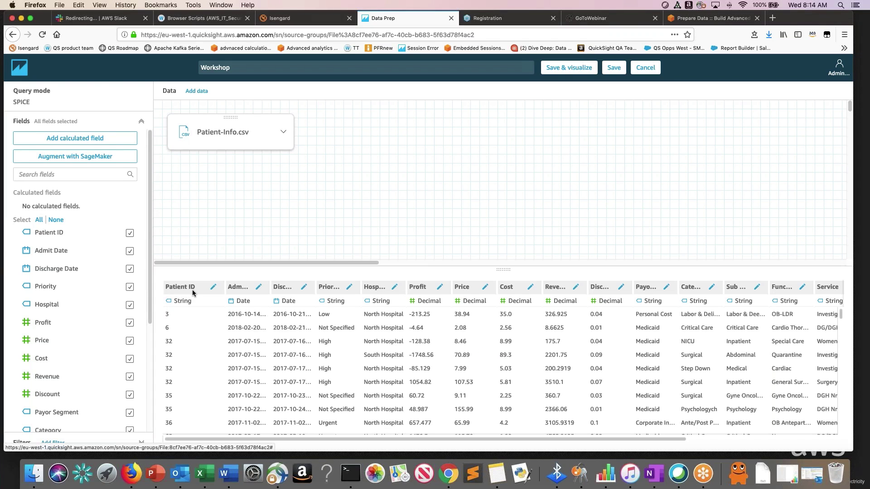
click(180, 317)
Widen the Admit Date column and auto-fit the Payor Segment column to its heading.
drag(269, 288, 290, 288)
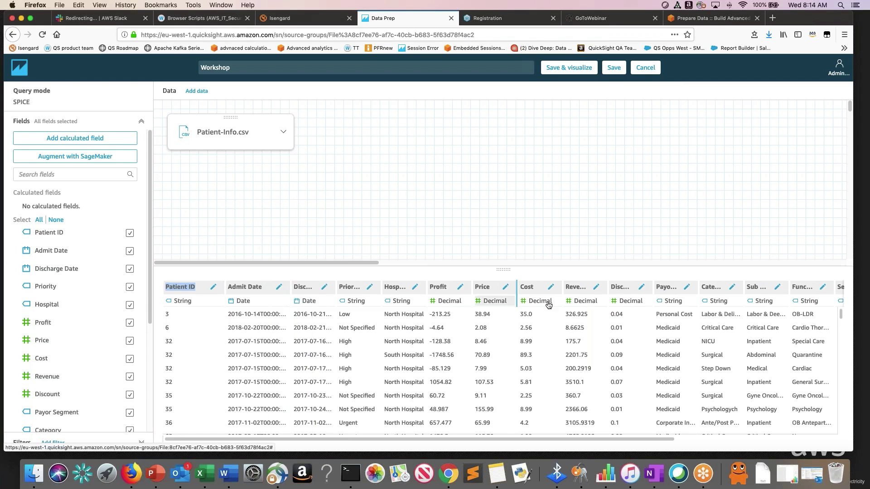
double_click(697, 287)
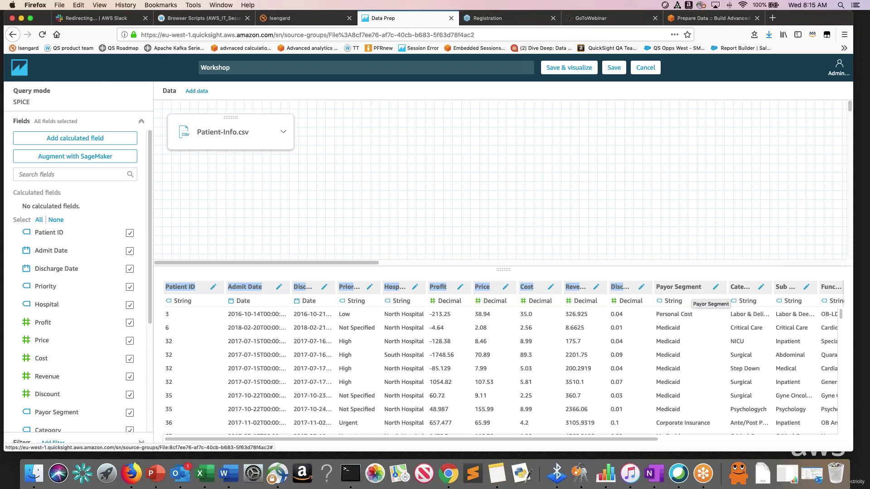
Rename the Payor Segment column header to 'Payor' by deleting the word 'Segment'.
click(716, 287)
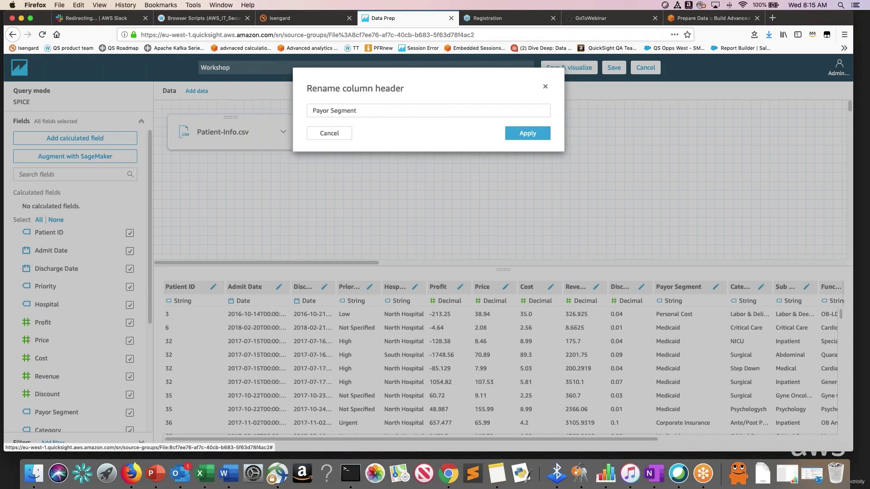
double_click(331, 111)
key(BackSpace)
click(513, 135)
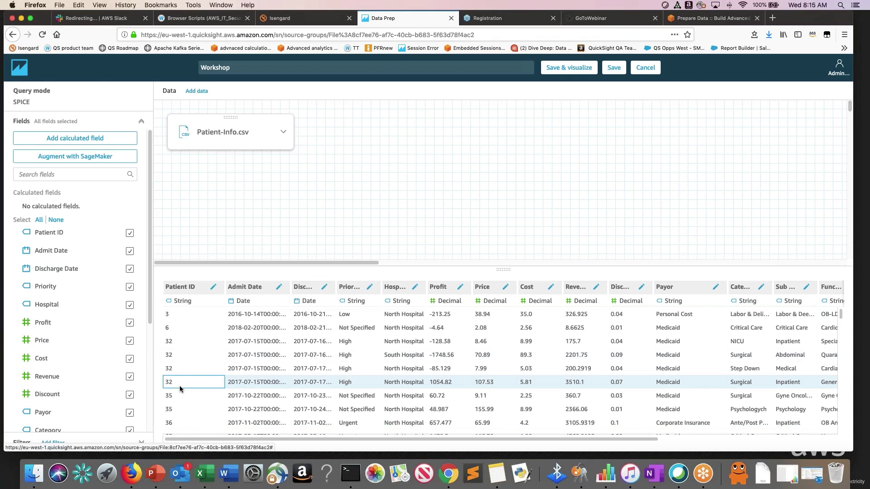
Add a filter on the Physician field to the Workshop dataset, starting at Include - all.
scroll(150, 399, down, 5)
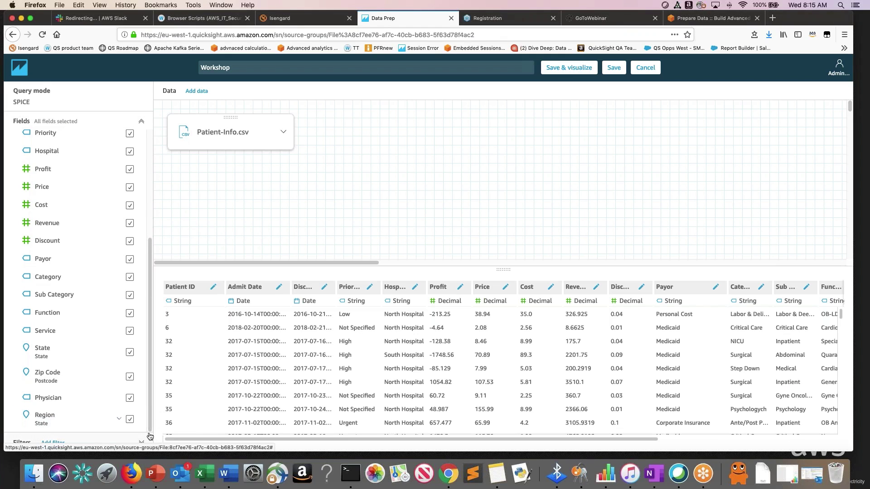
click(184, 368)
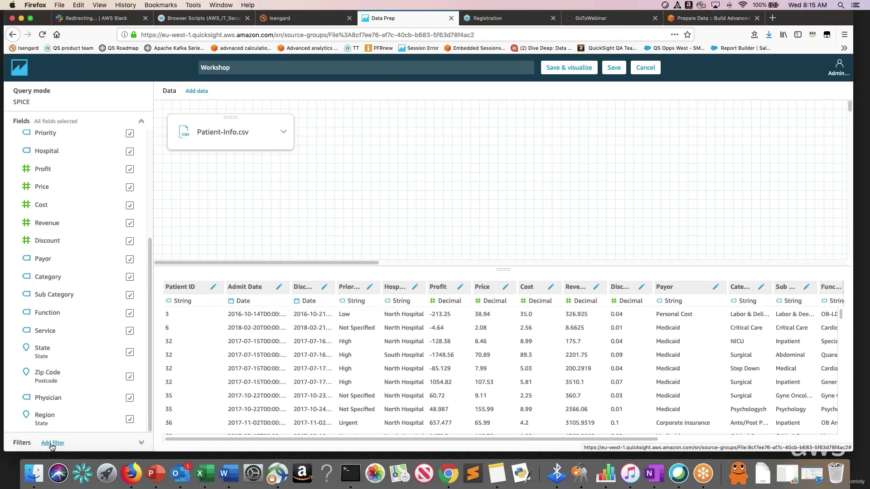
click(52, 443)
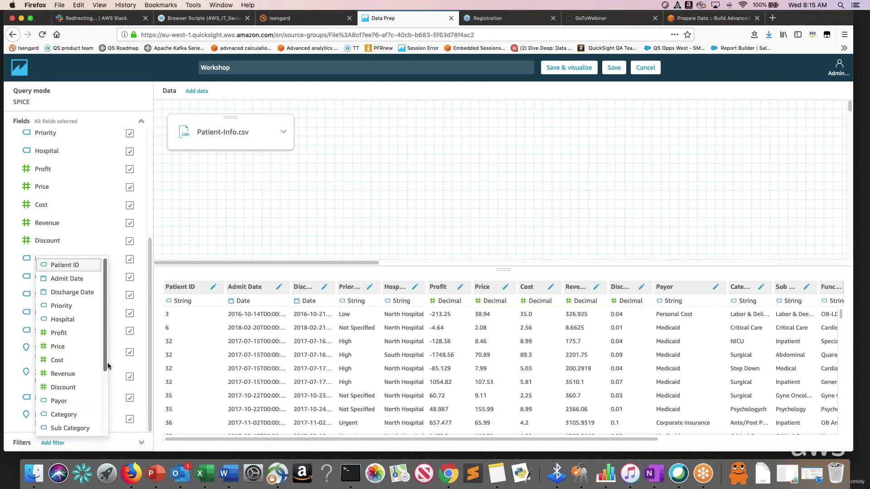
drag(108, 365, 107, 432)
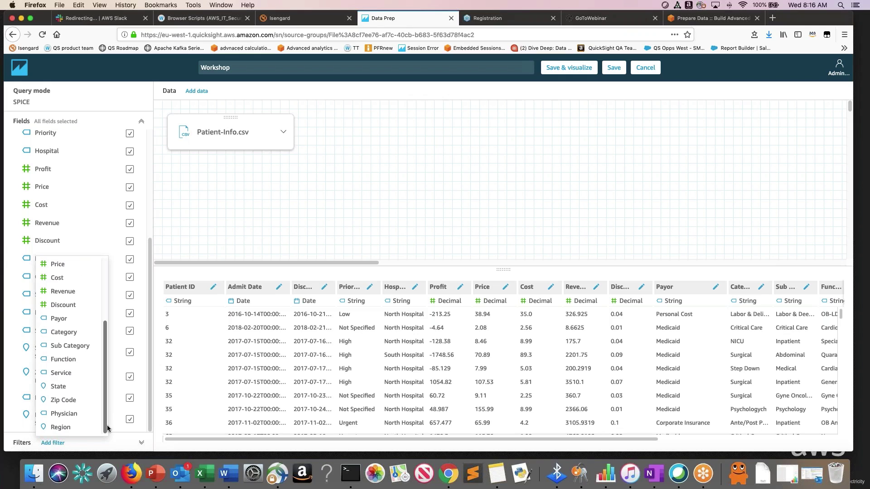
click(74, 415)
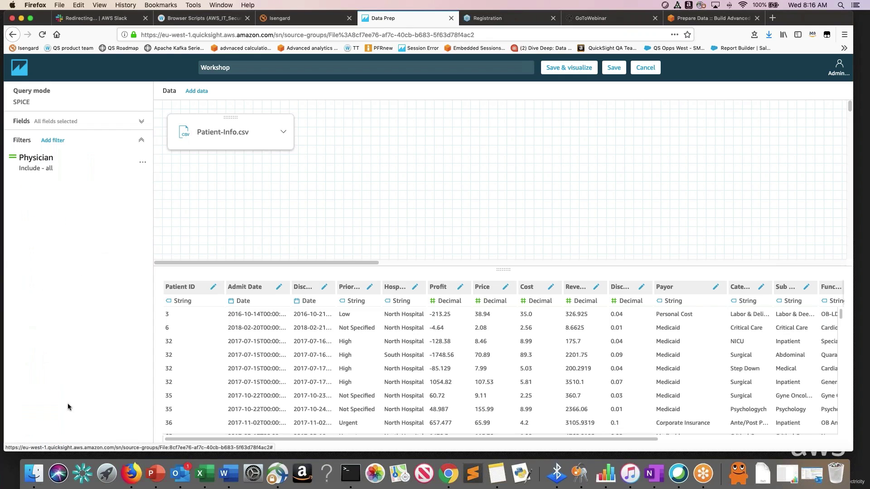
Switch the Physician filter's condition from Include to Exclude.
click(39, 162)
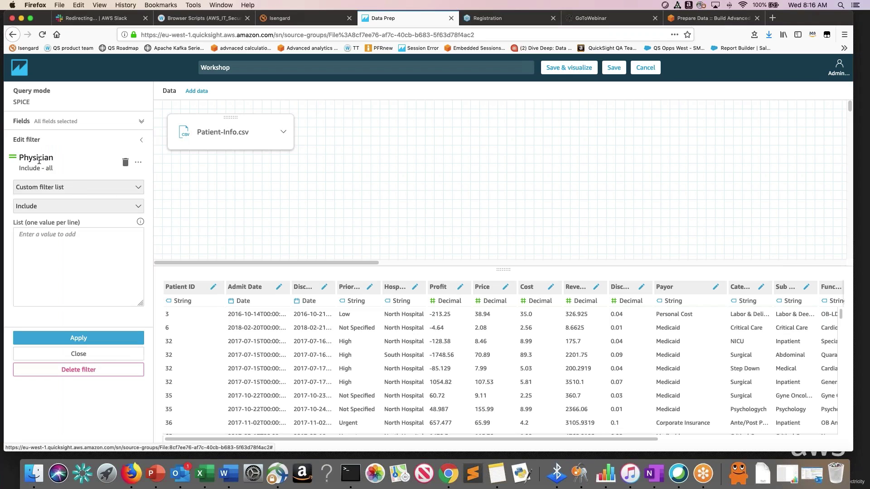
click(42, 208)
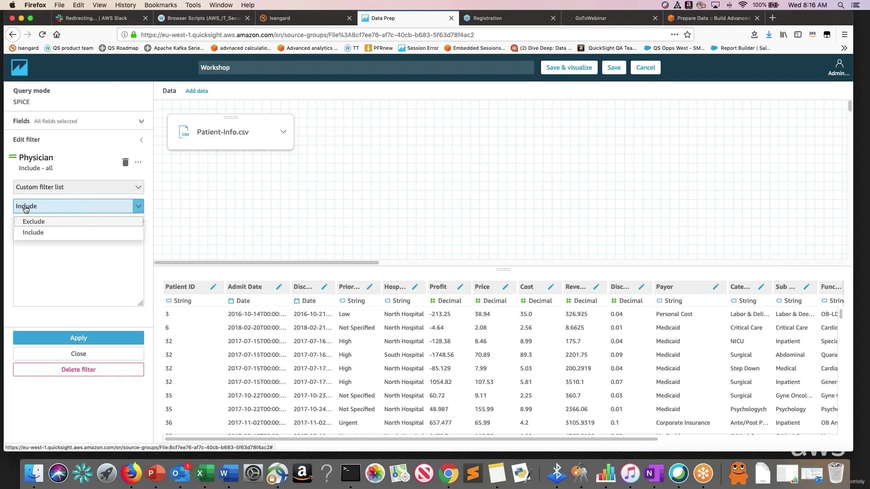
click(42, 223)
click(54, 237)
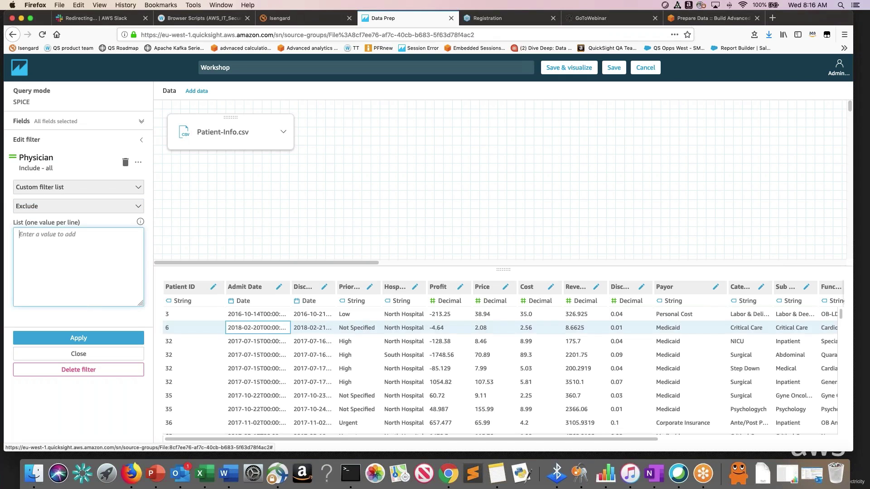
drag(619, 438, 818, 438)
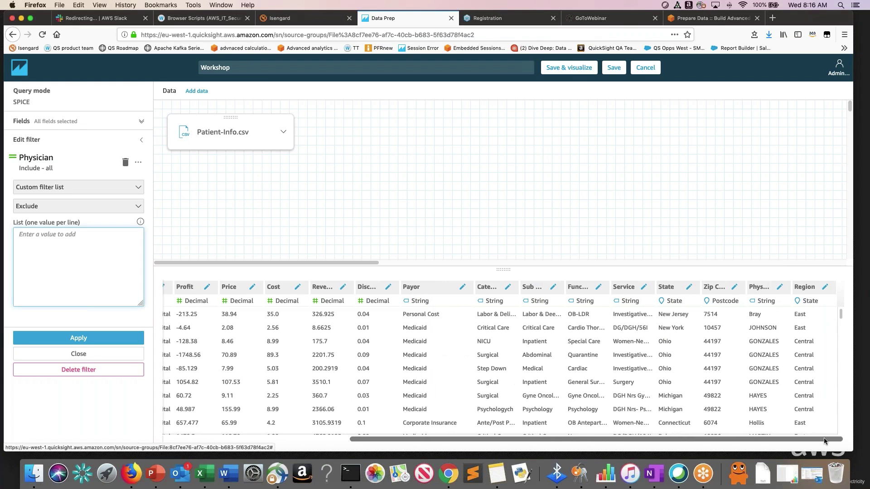
scroll(769, 405, down, 5)
scroll(769, 405, down, 2)
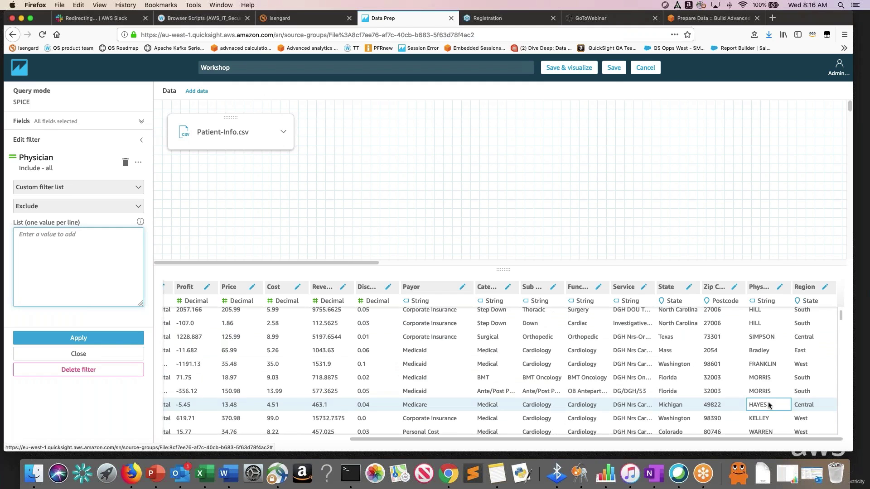
scroll(768, 405, down, 8)
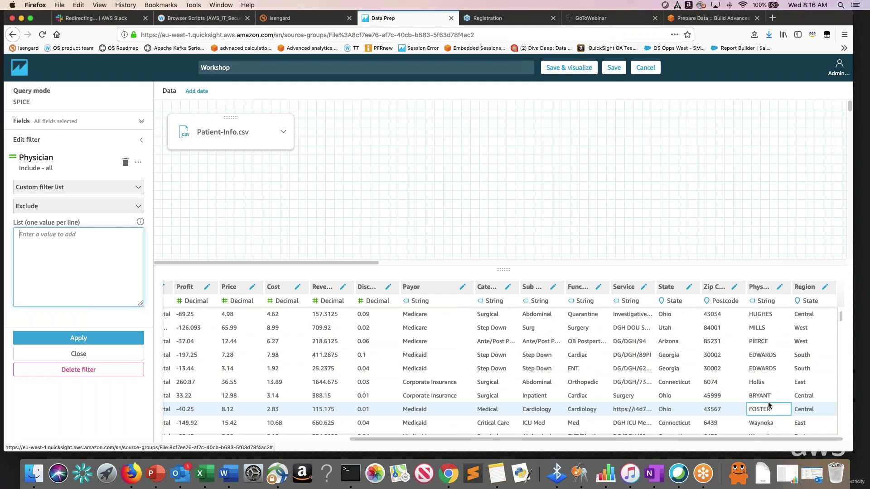
scroll(768, 404, down, 3)
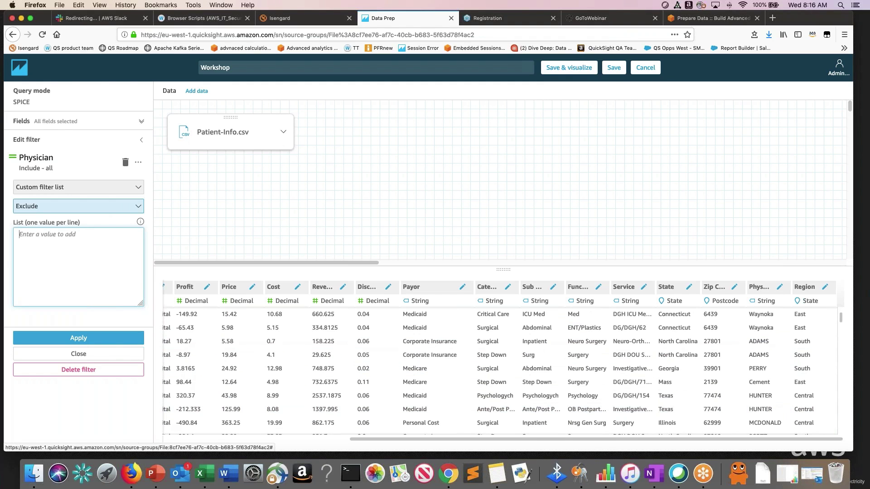
List the two physician names to exclude and apply the Physician filter.
click(68, 239)
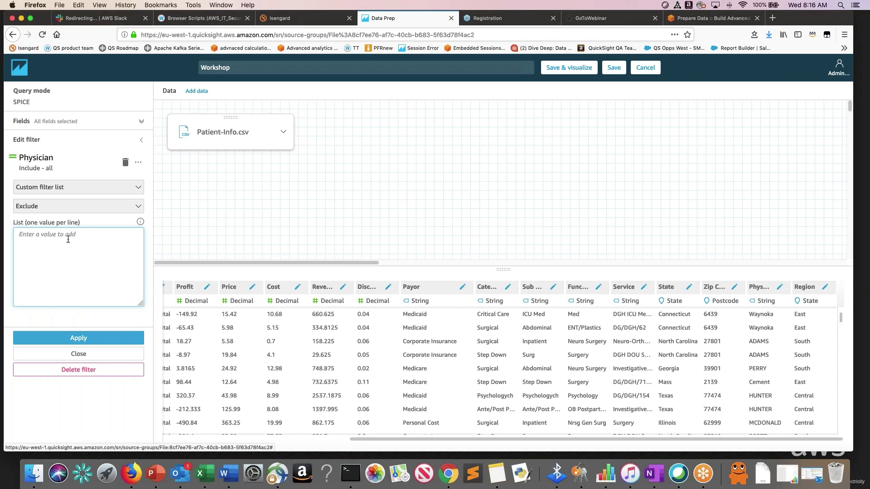
text(PERRY )
text(C)
text(em)
text(ent)
click(86, 338)
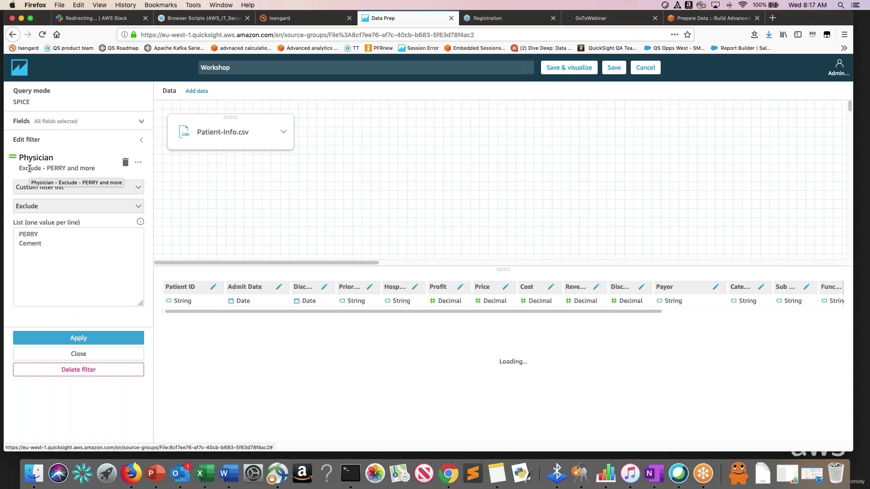
click(90, 357)
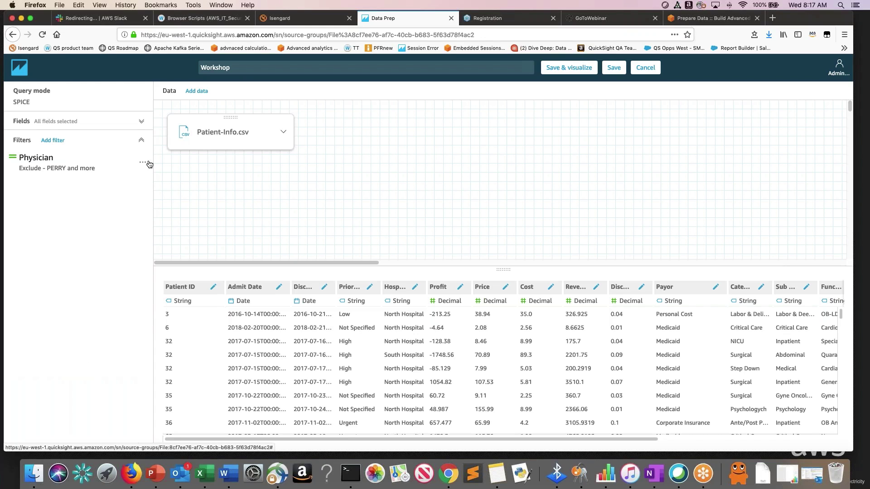
Uncheck the Service field in the Fields list, leaving 18 fields selected.
click(142, 122)
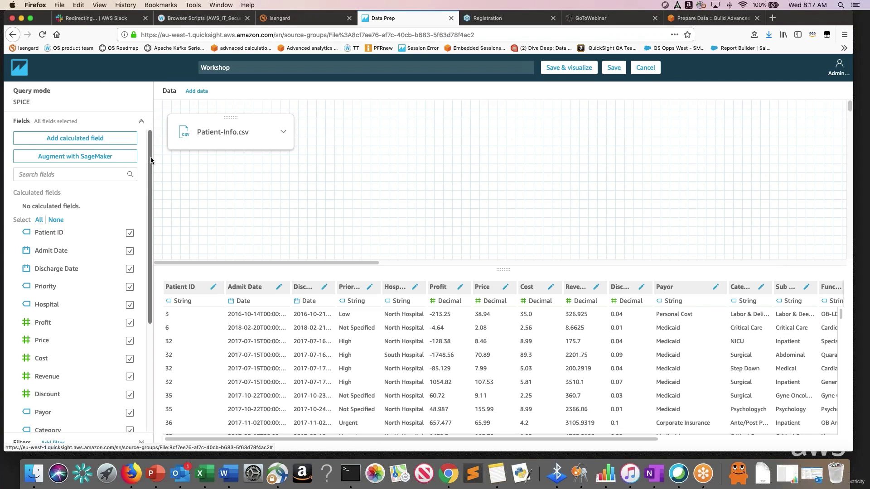
drag(150, 159, 160, 273)
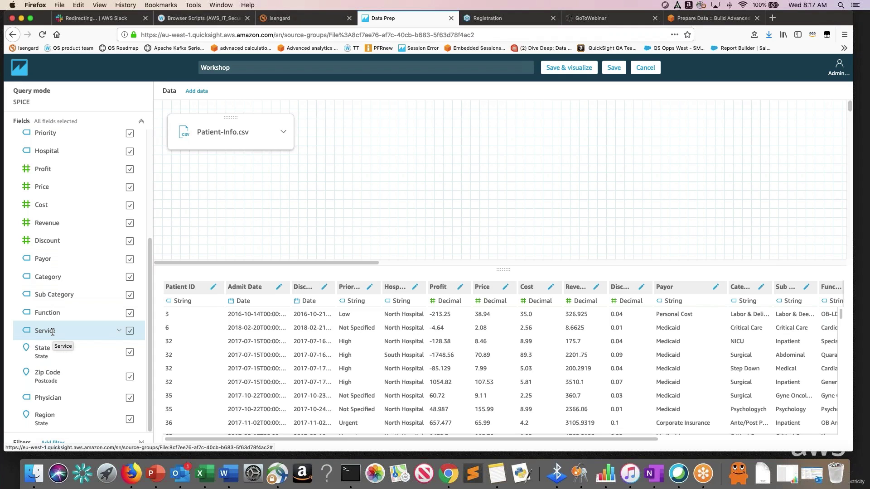
click(130, 334)
Save the Workshop dataset and view its details showing 8204 rows imported to SPICE.
click(614, 68)
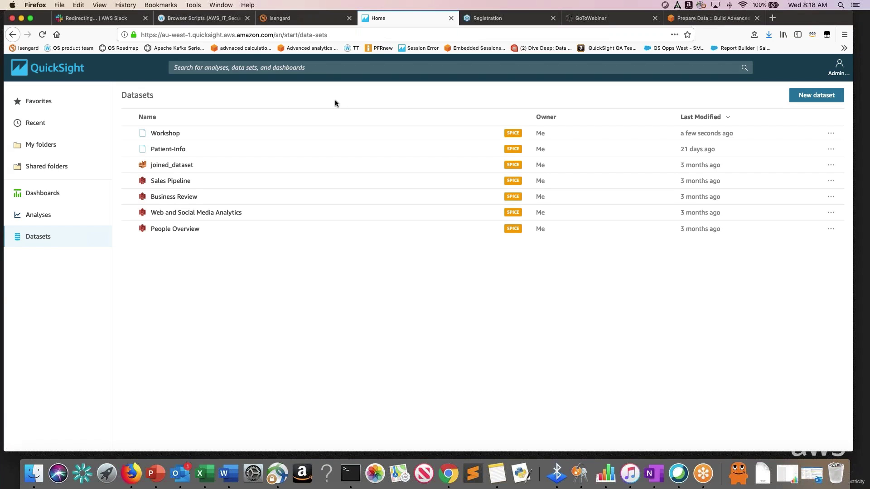
click(163, 134)
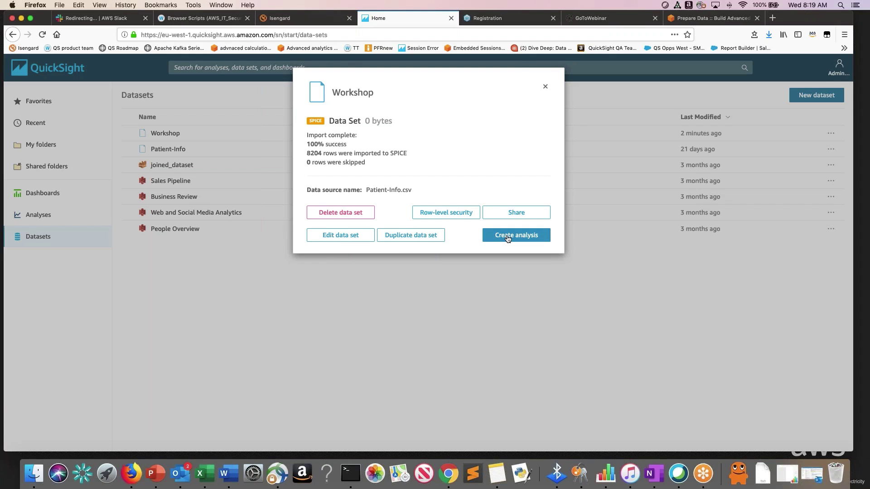
Edit the Workshop dataset again, dismiss the Last refreshed notice, and bring up Add data.
click(339, 237)
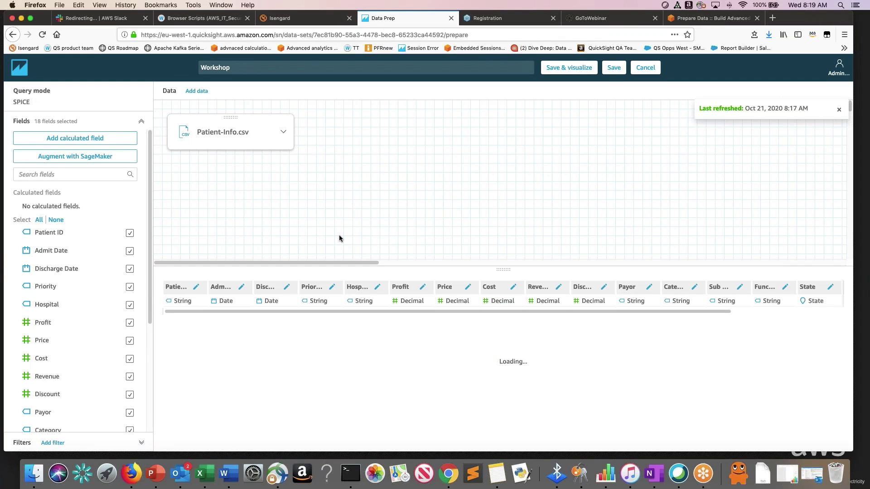
click(840, 110)
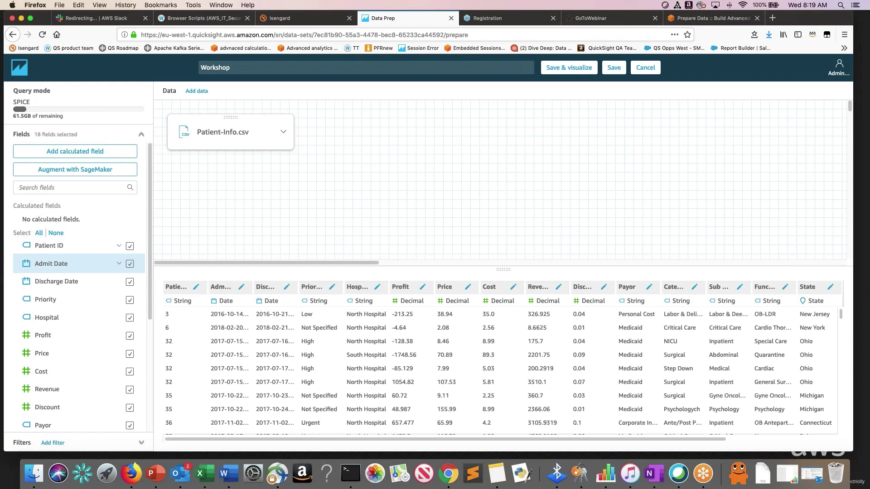
scroll(150, 224, down, 1)
scroll(151, 227, up, 1)
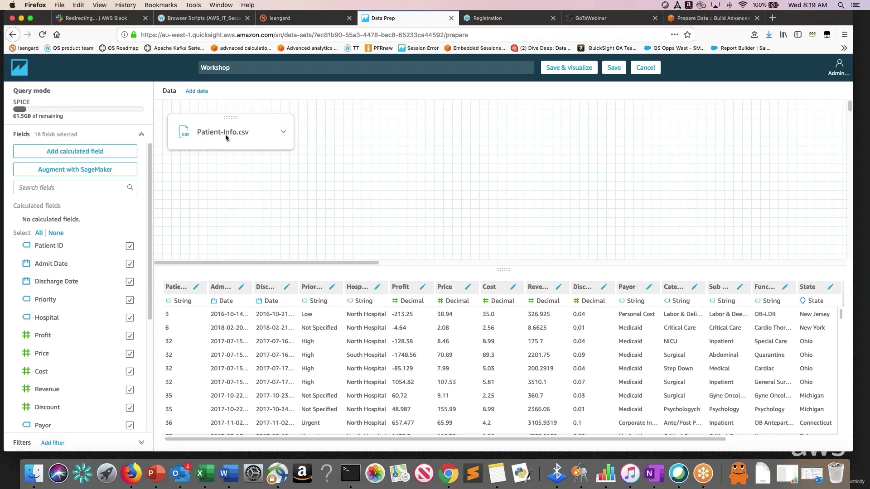
click(202, 92)
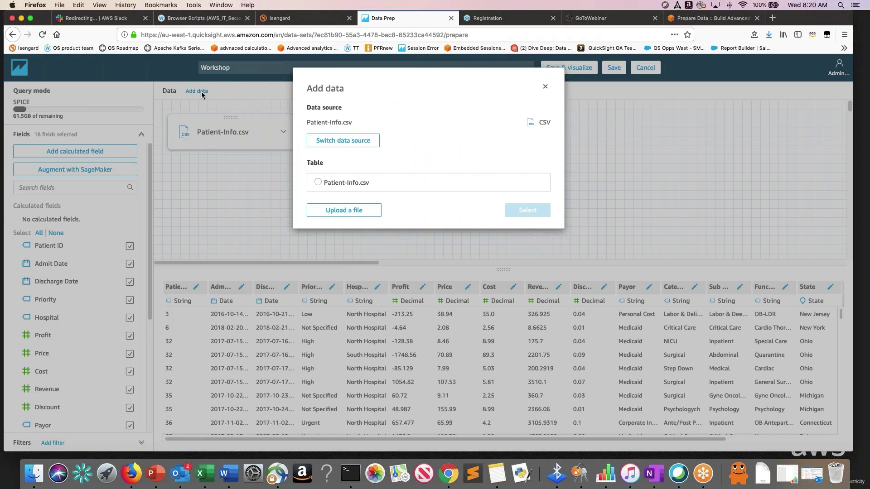
Switch the Add data source to the demodash Athena source.
click(344, 141)
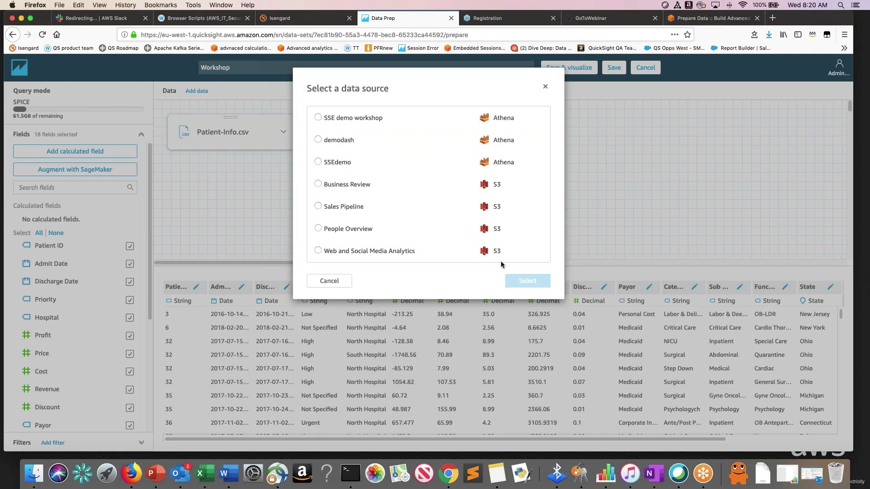
click(319, 141)
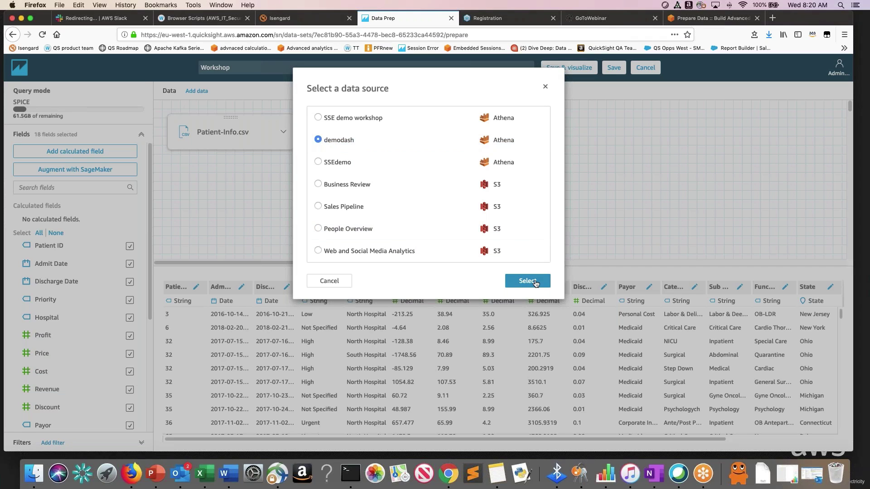
click(526, 281)
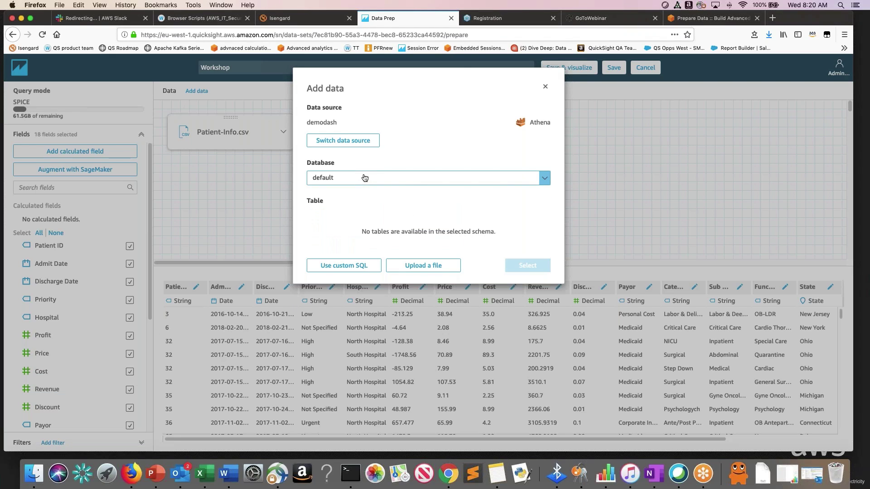
Add the nyc_taxi_duration_raw table from the nyc-taxi-raw database to the dataset.
click(365, 178)
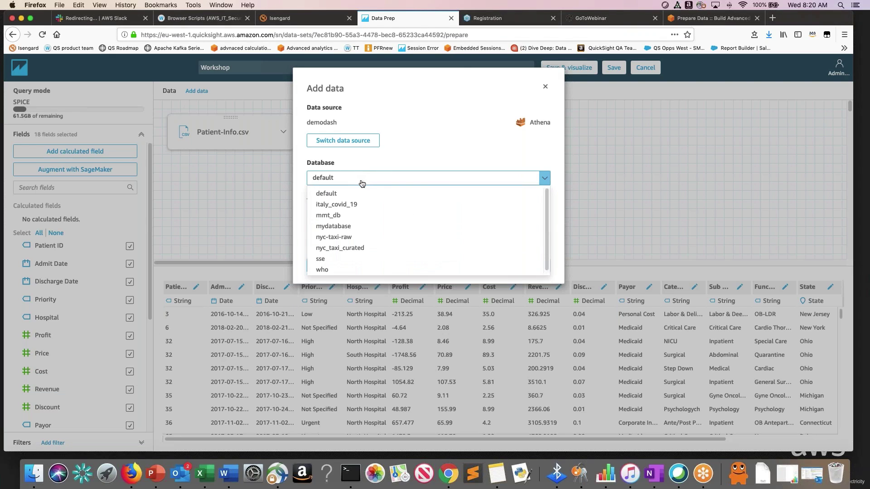
click(347, 236)
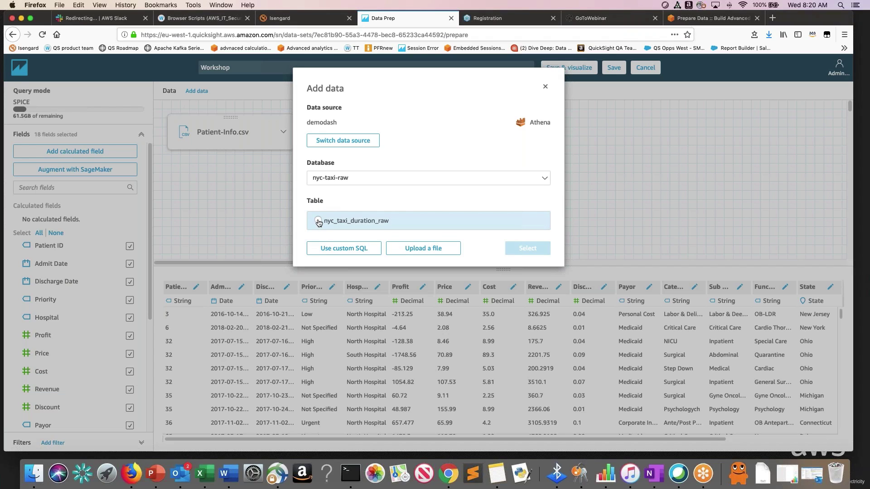
click(319, 222)
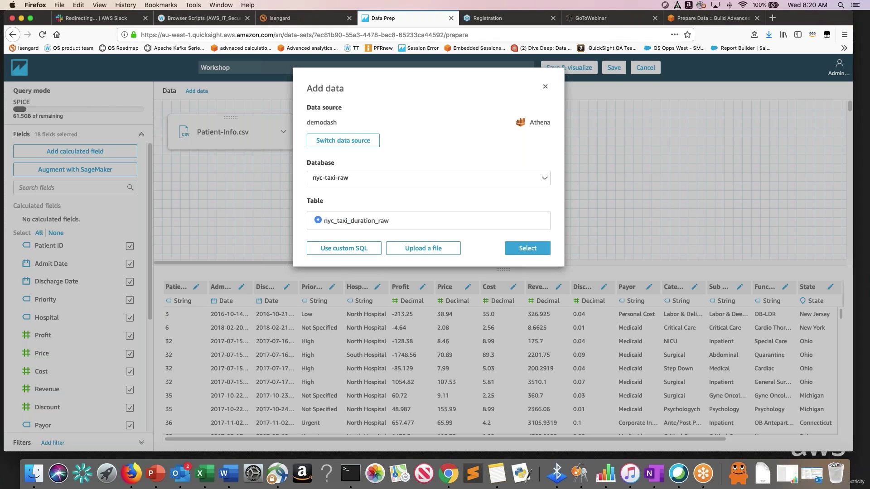
click(528, 249)
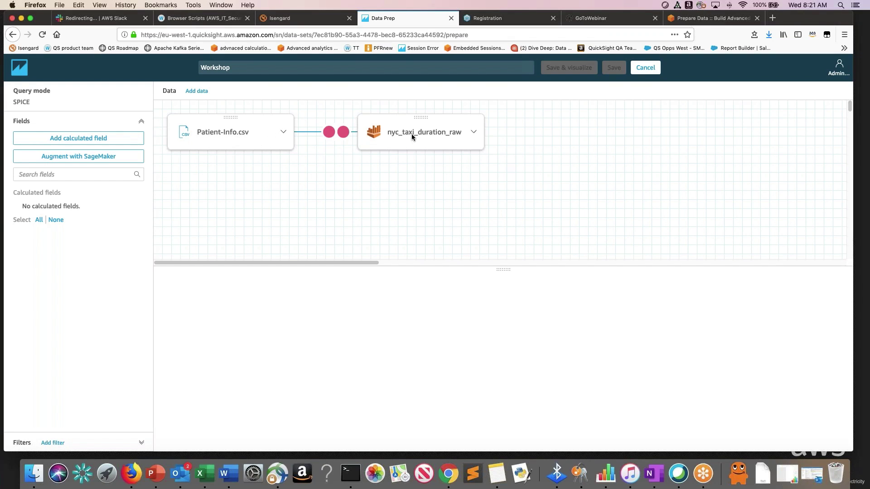
click(337, 135)
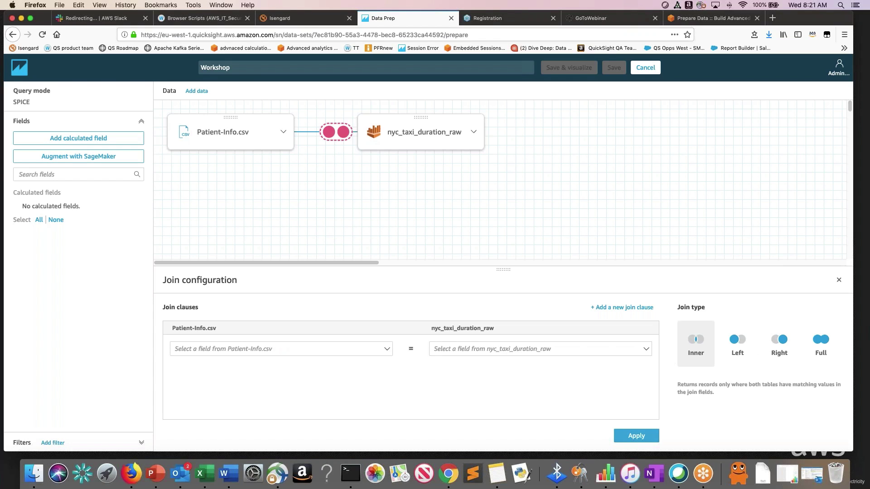
click(277, 350)
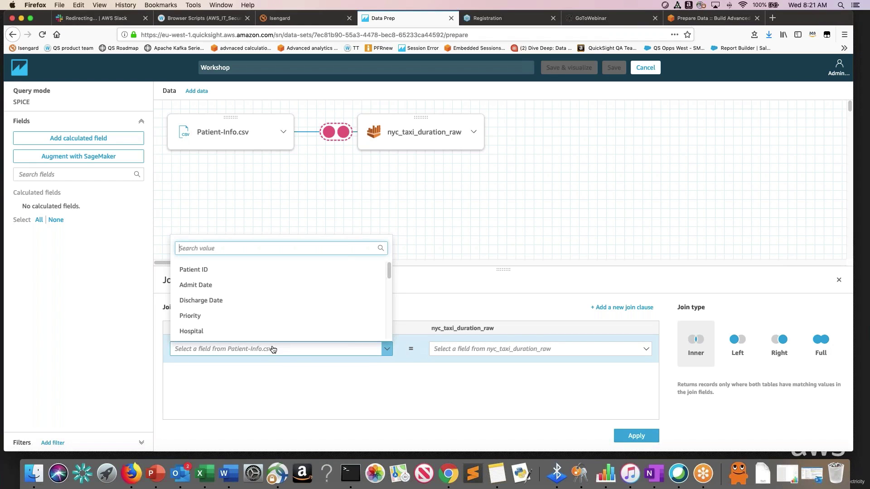
click(209, 323)
click(460, 349)
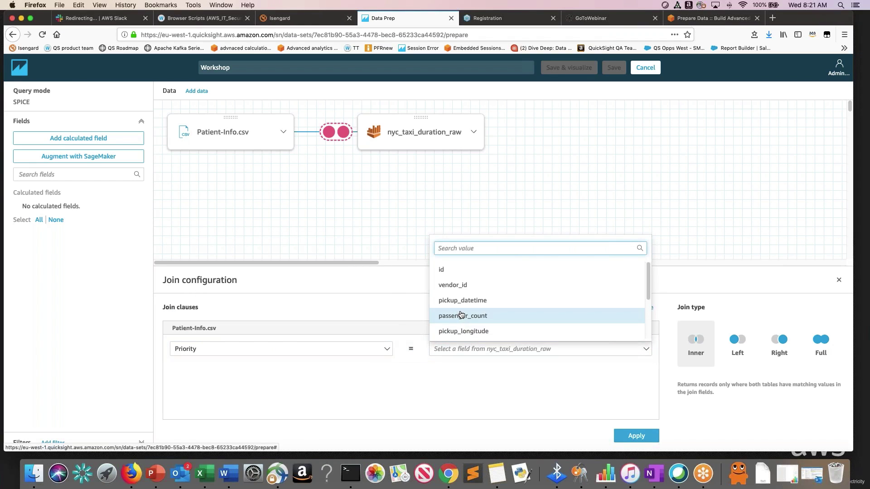
click(456, 314)
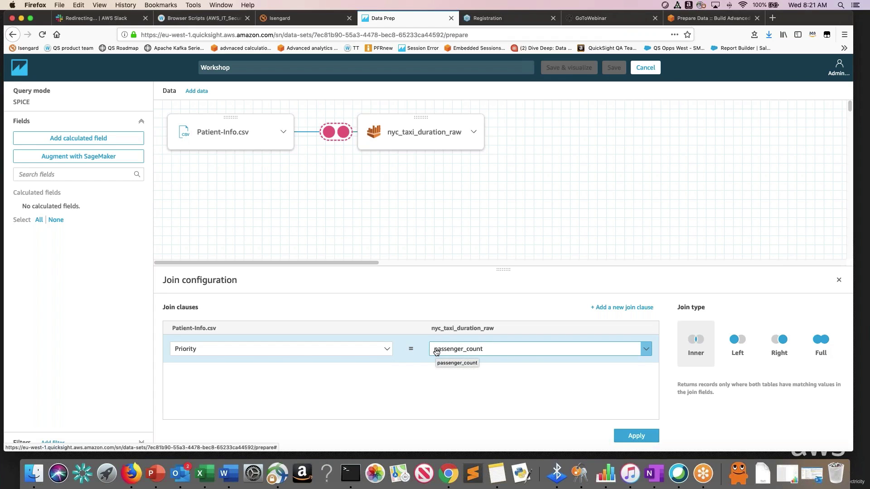
click(609, 307)
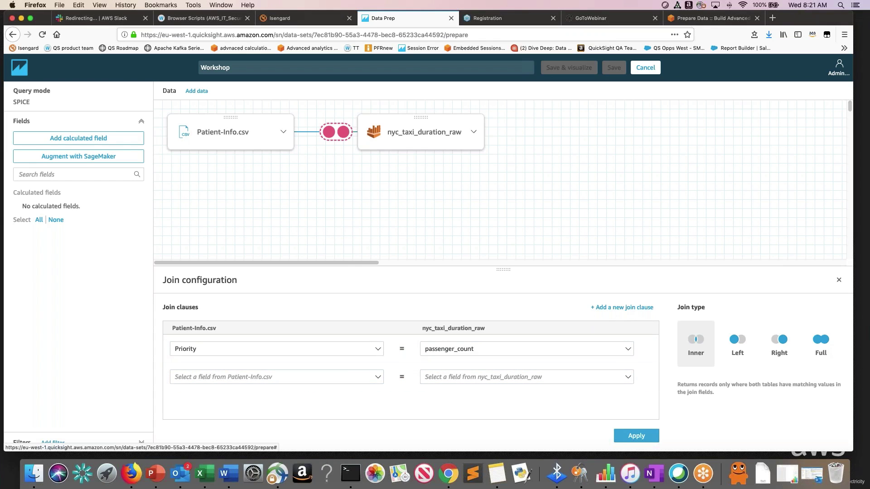
click(649, 351)
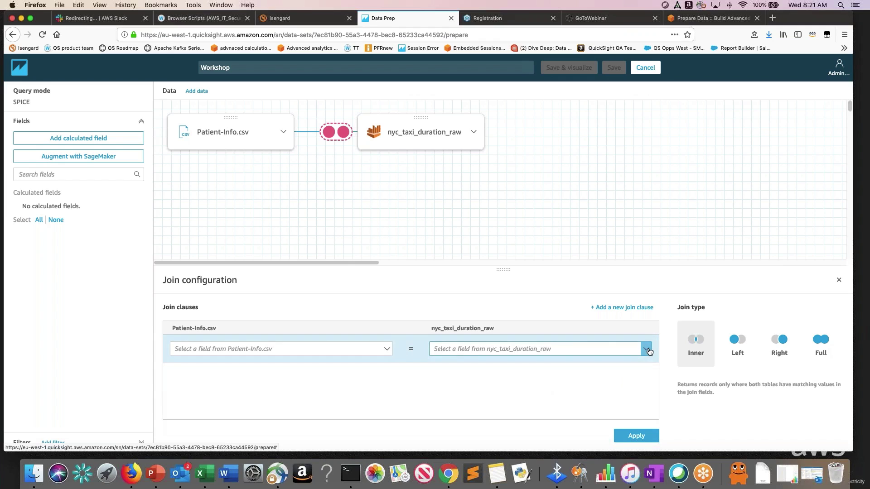
click(839, 280)
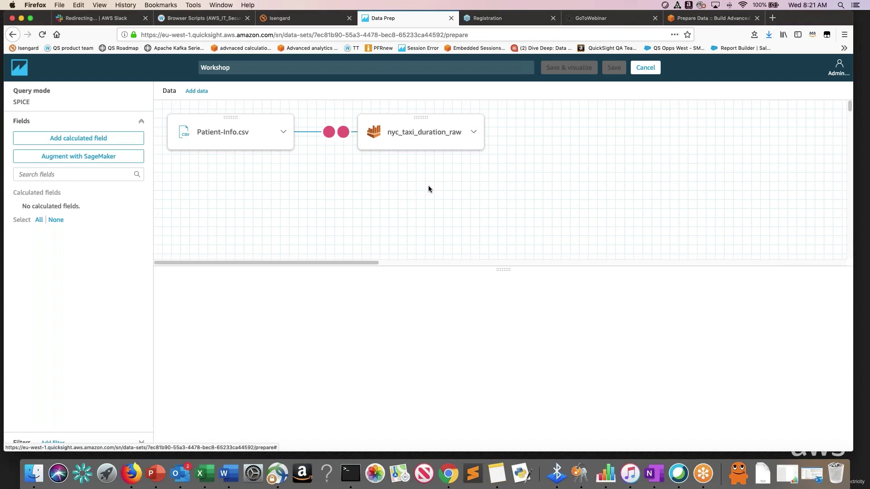
Upload QS Demo/hospitalnotes.xlsx and add its Sheet1 to the Workshop dataset.
click(199, 92)
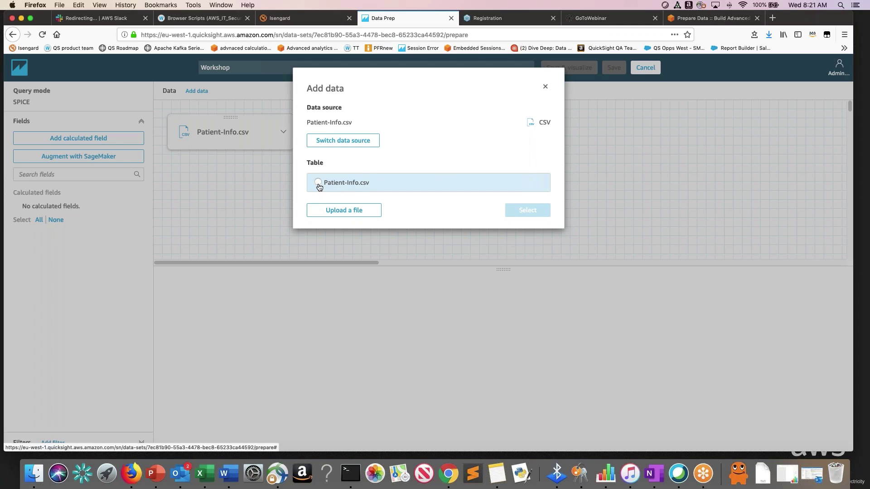
click(360, 216)
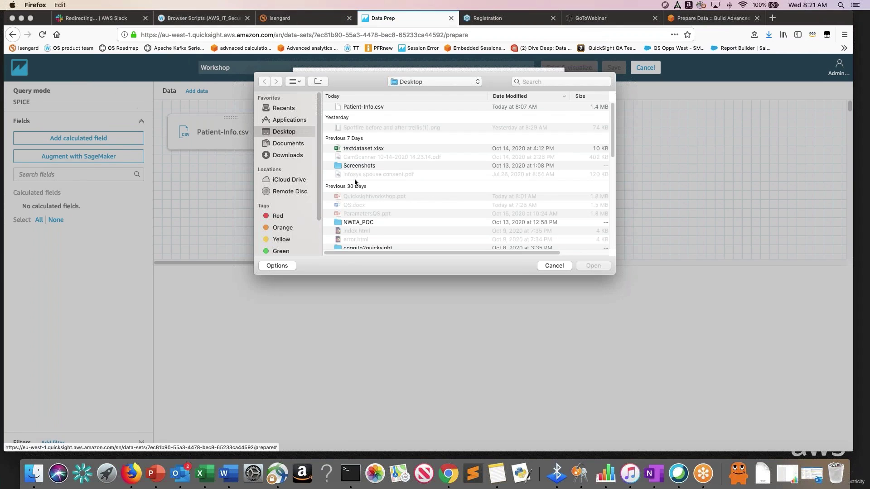
click(449, 79)
click(420, 142)
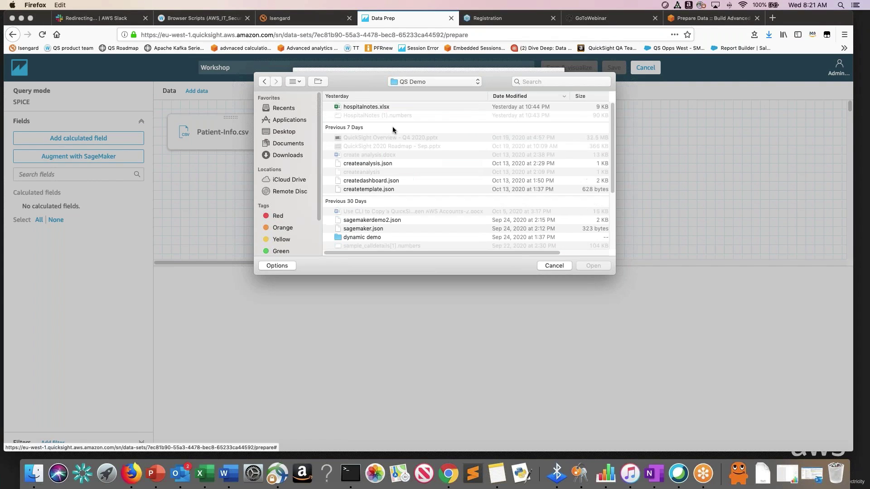
click(366, 107)
click(593, 266)
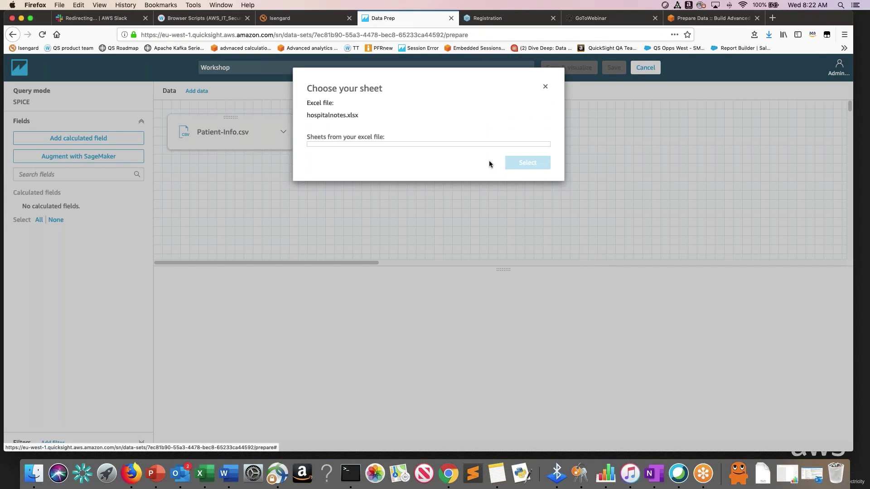
click(327, 153)
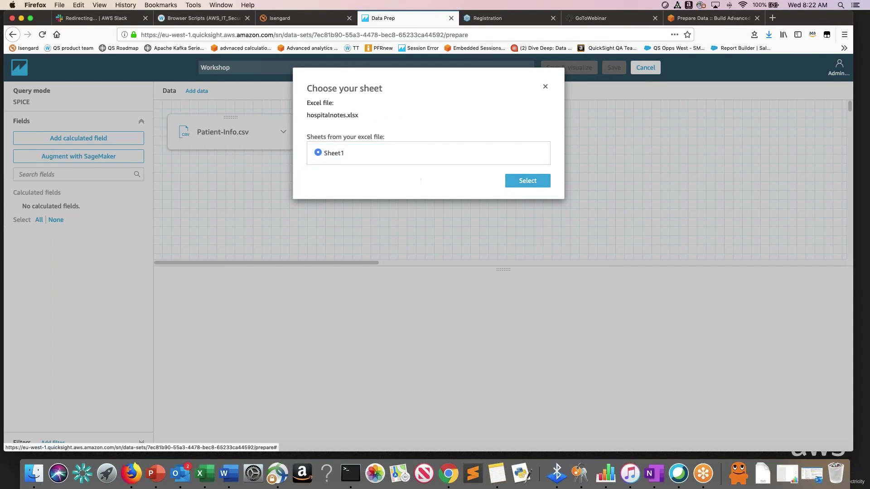
click(527, 181)
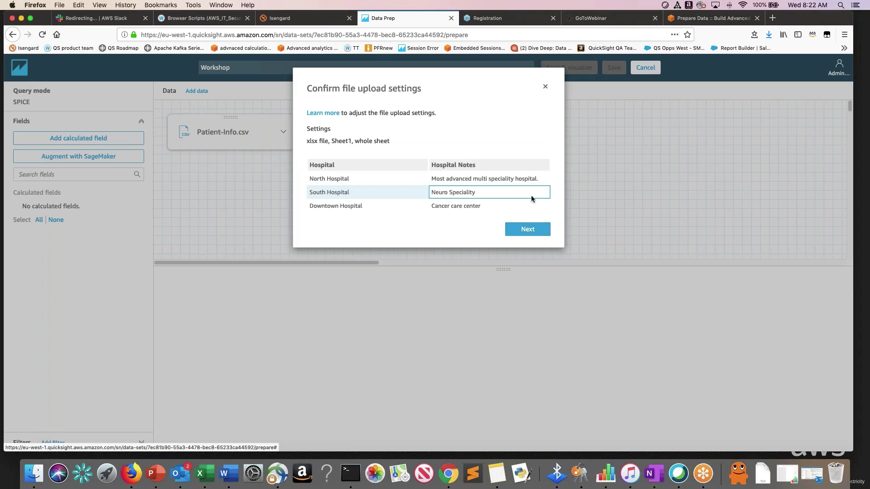
click(529, 230)
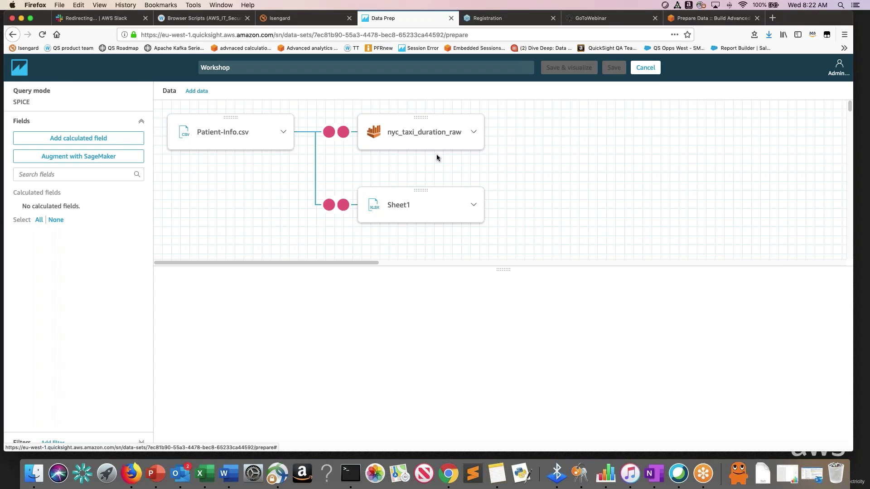
Reattach Sheet1 to nyc_taxi_duration_raw and view that join's Inner, empty-clause configuration.
drag(421, 190, 414, 116)
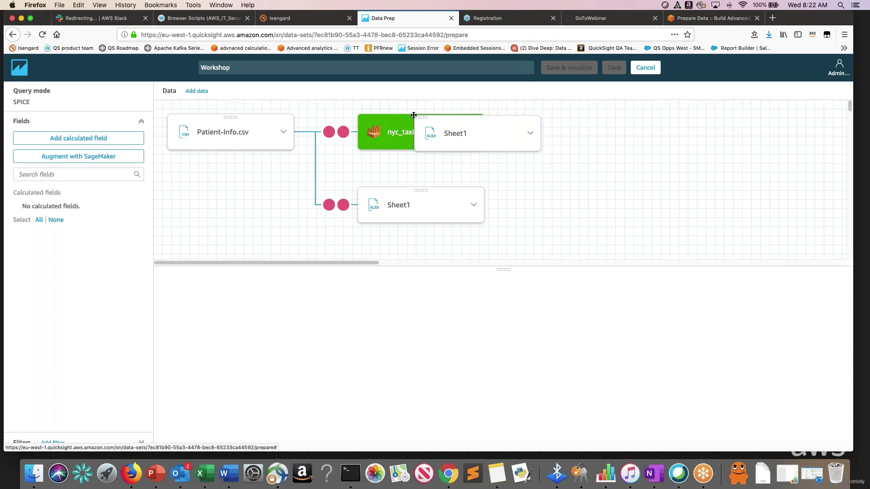
drag(413, 115, 414, 114)
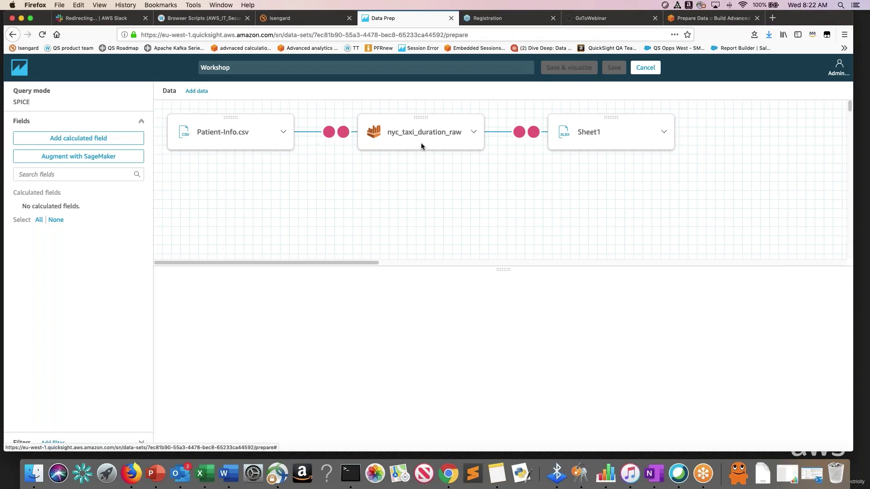
click(527, 135)
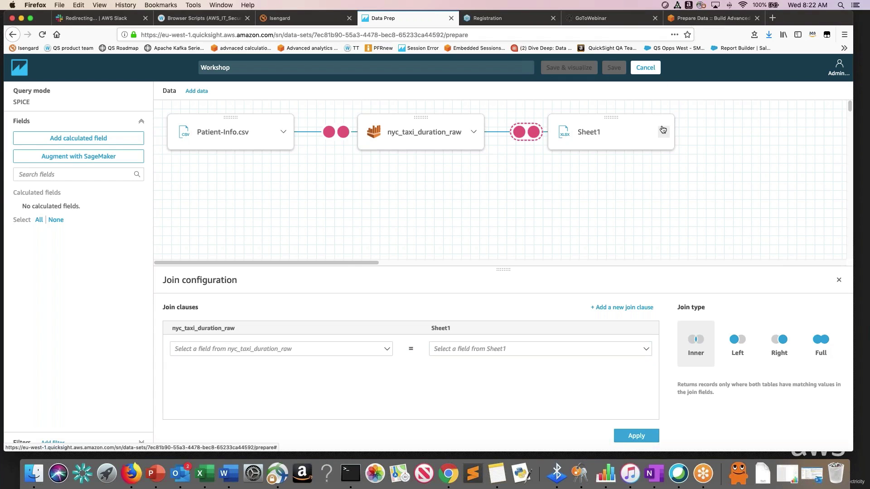
Cancel data prep and open the Workshop dataset's summary showing 8204 rows imported, 0 skipped.
click(649, 70)
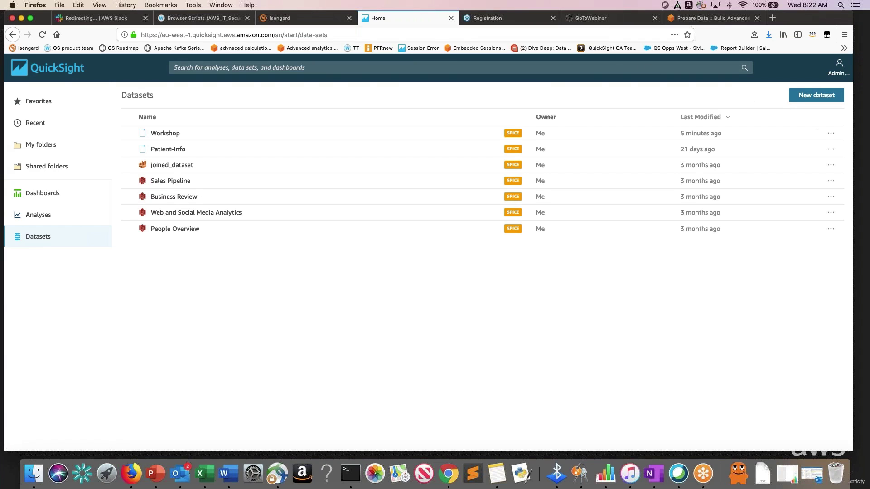
click(166, 133)
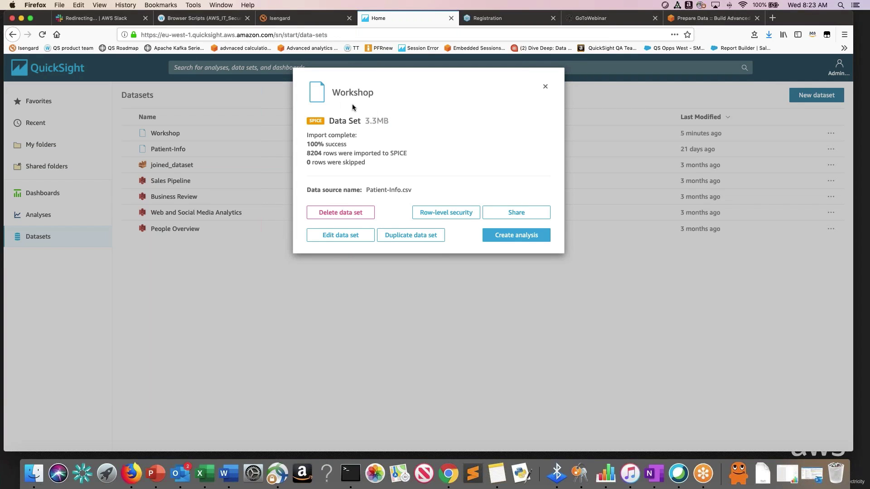
Reopen the Workshop dataset in the data prep editor via Edit data set.
click(344, 239)
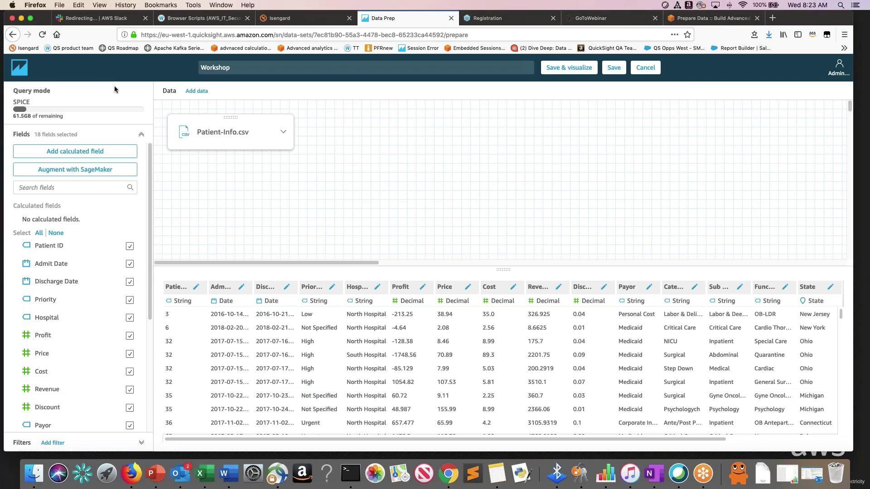
Add a calculated field named target with the constant formula 4000000 and save it.
click(78, 156)
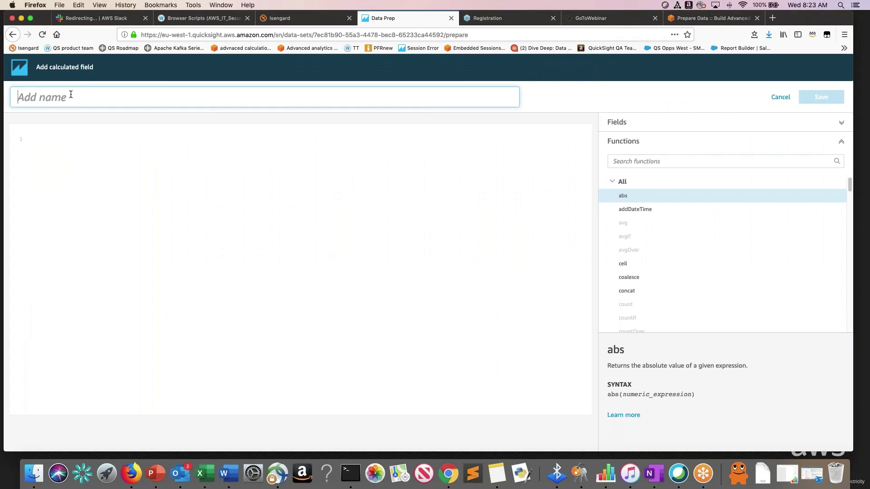
text(target)
click(113, 145)
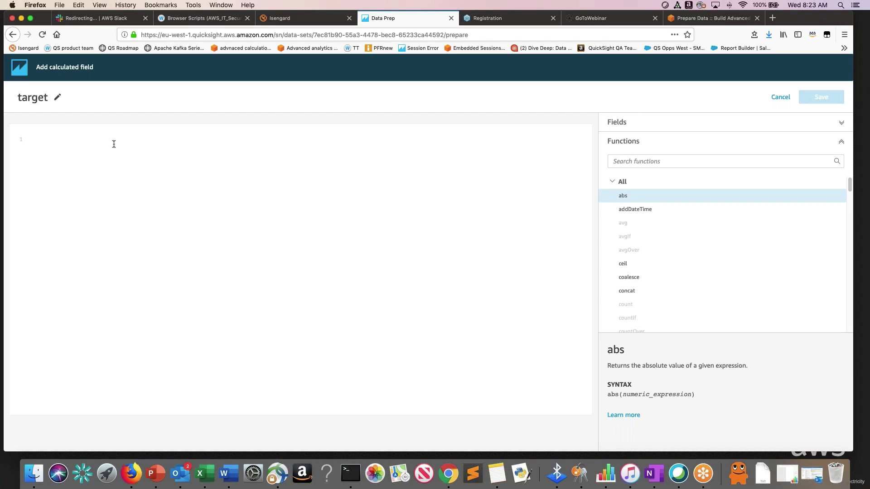
text(400)
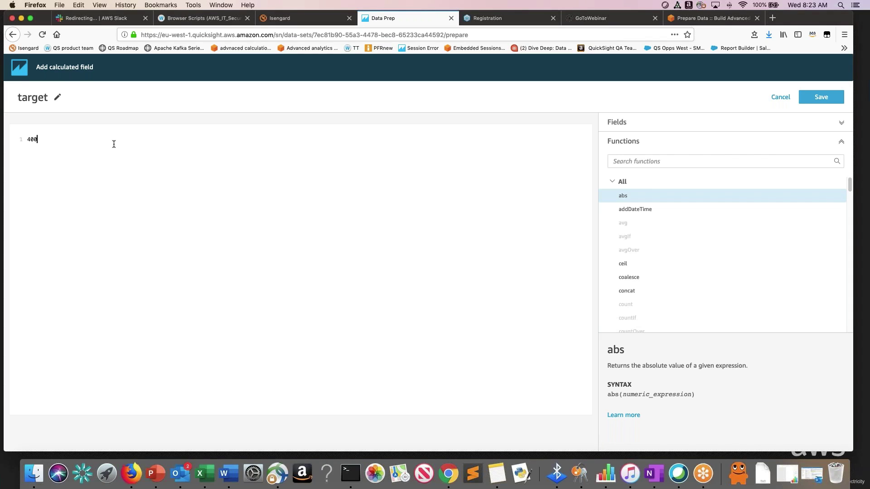
text(0000)
click(825, 94)
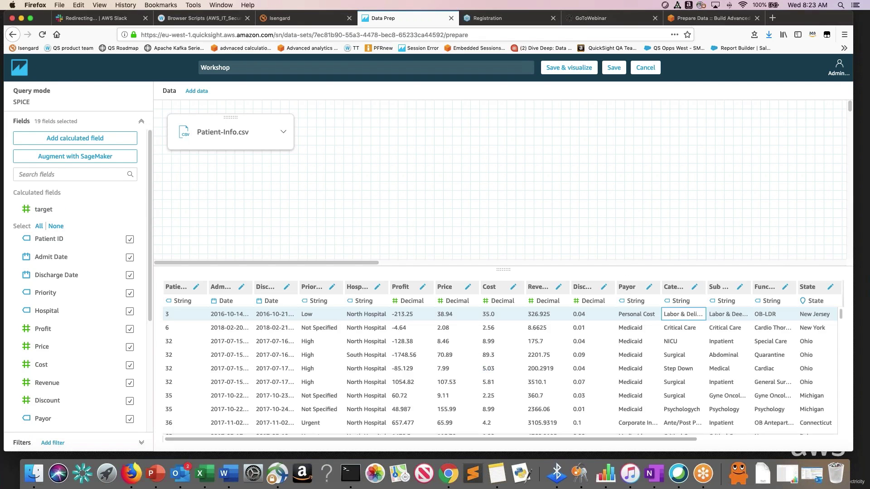
Scroll the preview grid and check that the target column reads 4000000 across rows.
drag(301, 263, 771, 264)
drag(671, 439, 818, 439)
click(809, 314)
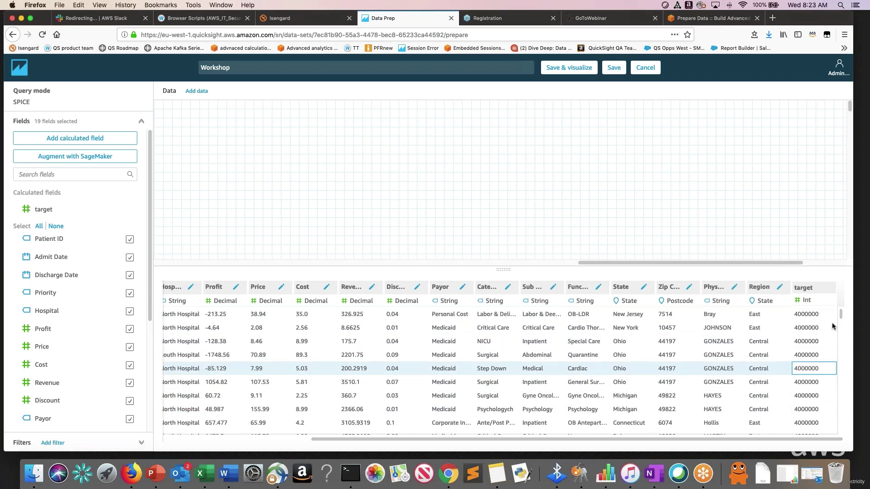
mouse_move(840, 314)
mouse_down()
mouse_move(845, 339)
mouse_move(841, 314)
mouse_up()
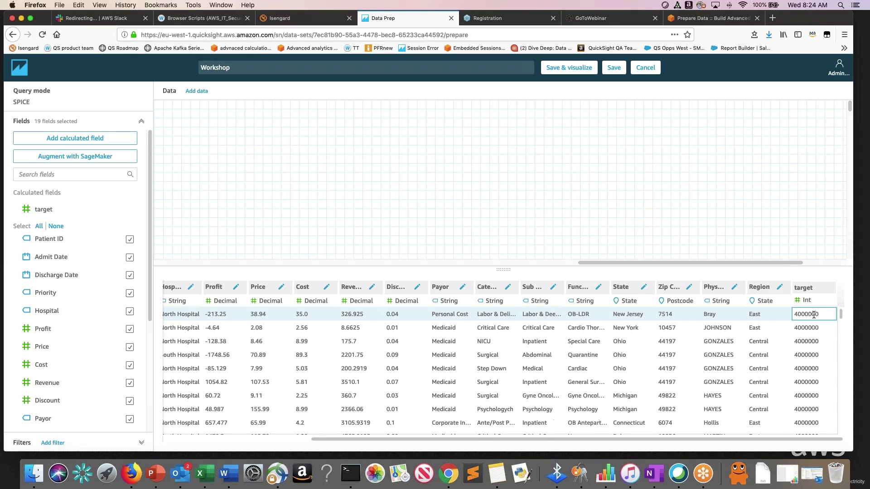
click(812, 409)
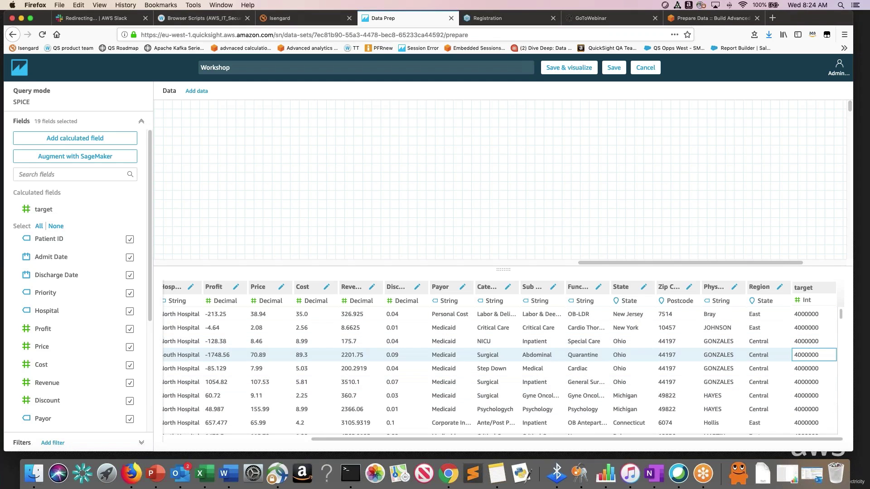
click(798, 314)
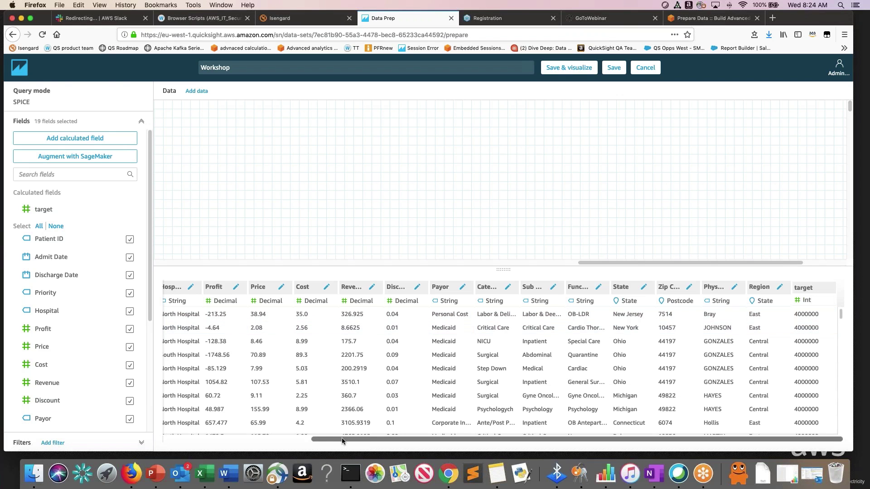
drag(342, 438, 195, 437)
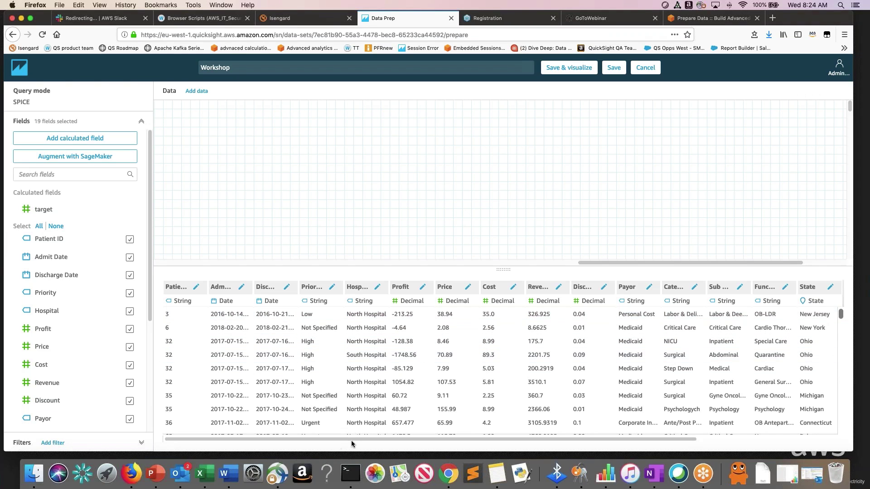
drag(357, 440, 552, 441)
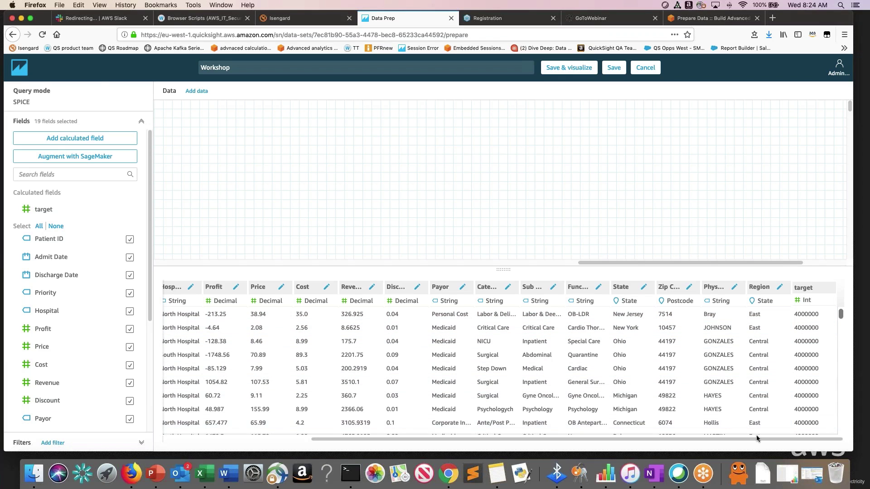
drag(732, 440, 585, 440)
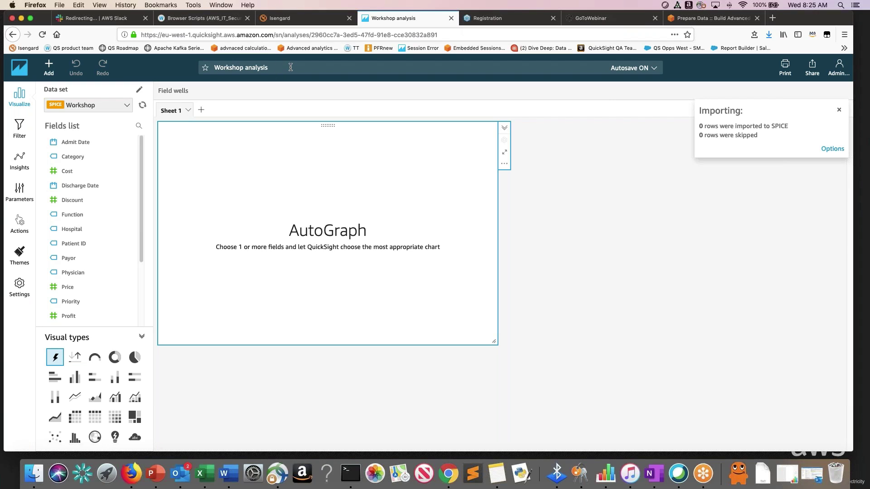
Retitle the Workshop analysis 'Hospital Insights', fixing a typo and dismissing the import notice.
click(306, 67)
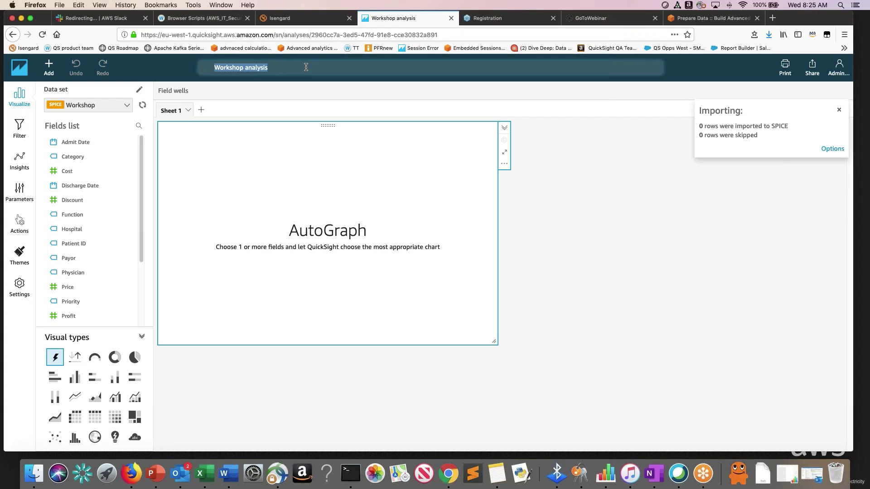
text(Hospit)
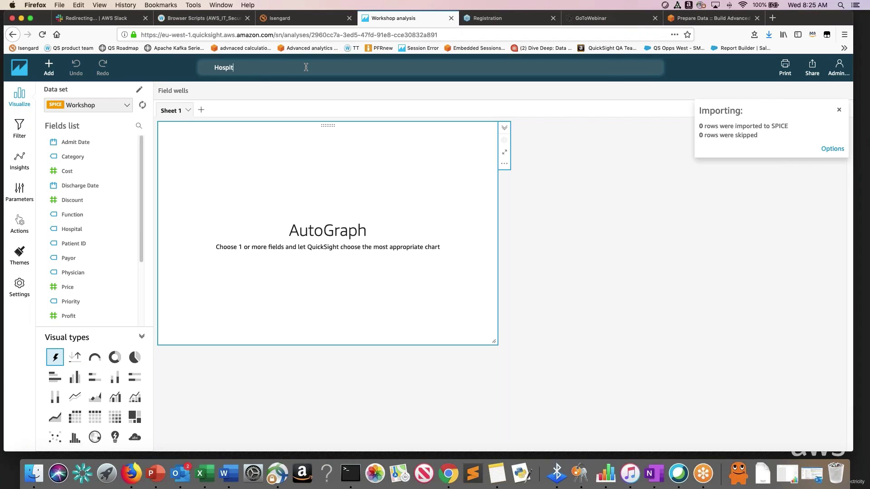
text(al Insights)
click(840, 109)
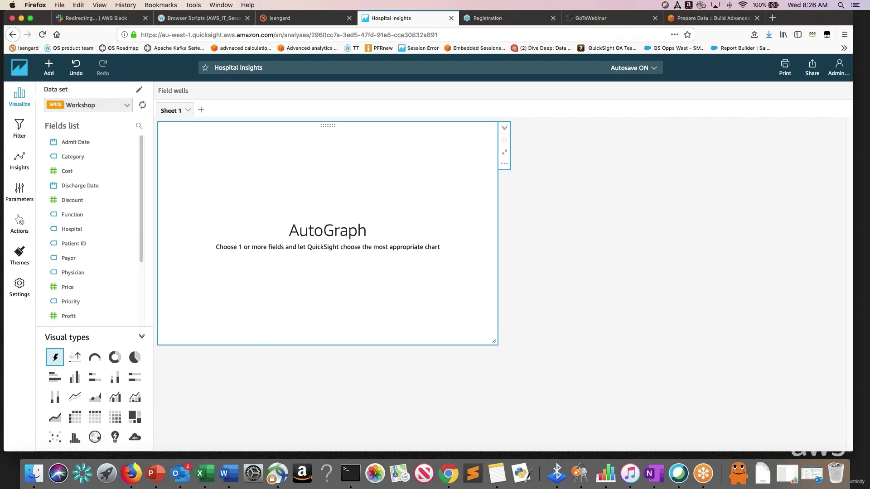
click(21, 135)
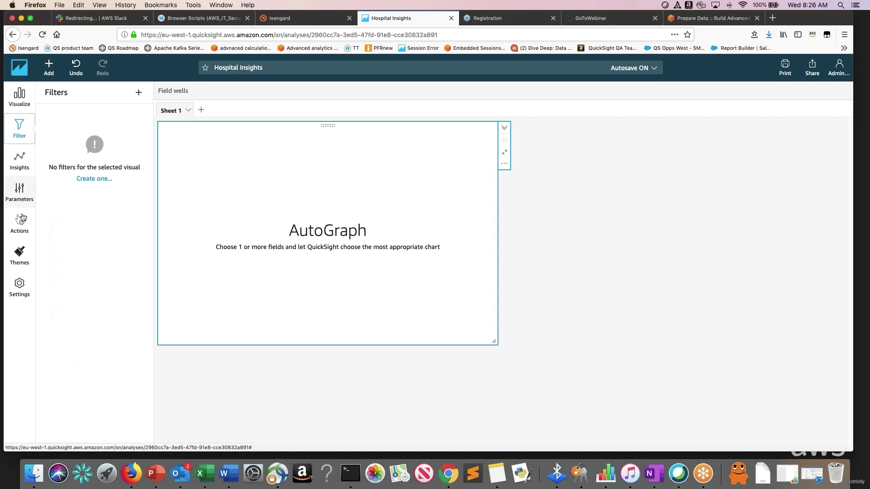
click(18, 108)
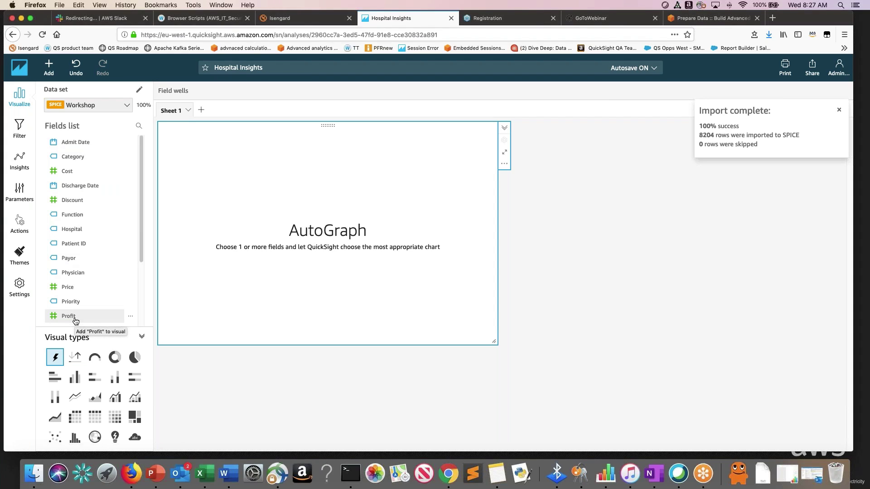
Add Admit Date and Revenue (found by searching 'rev') to chart Sum of Revenue by Admit Date.
click(140, 144)
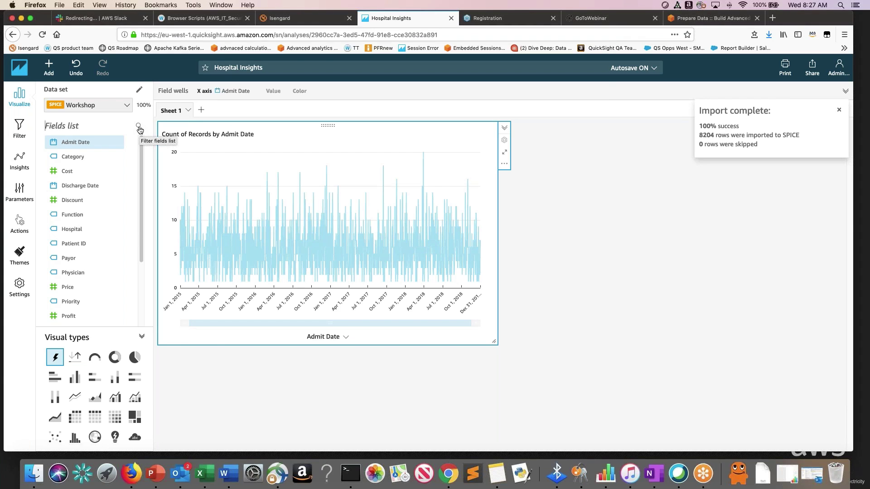
click(139, 129)
text(rev)
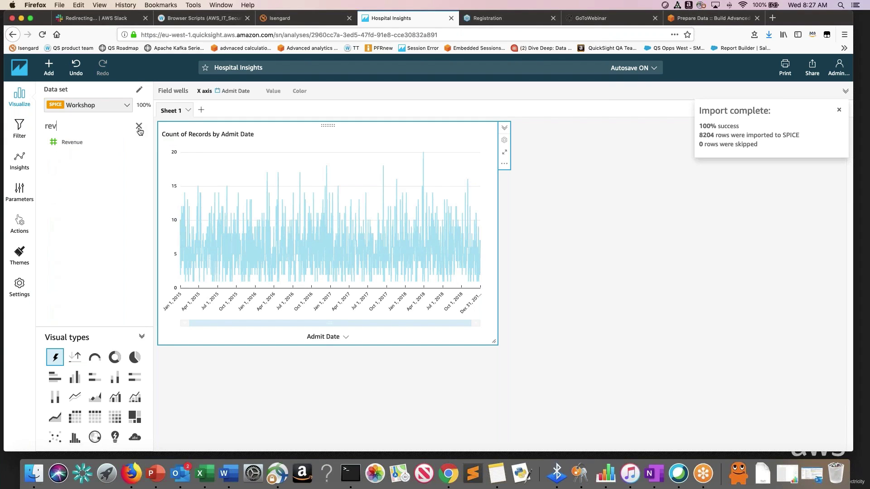
click(70, 143)
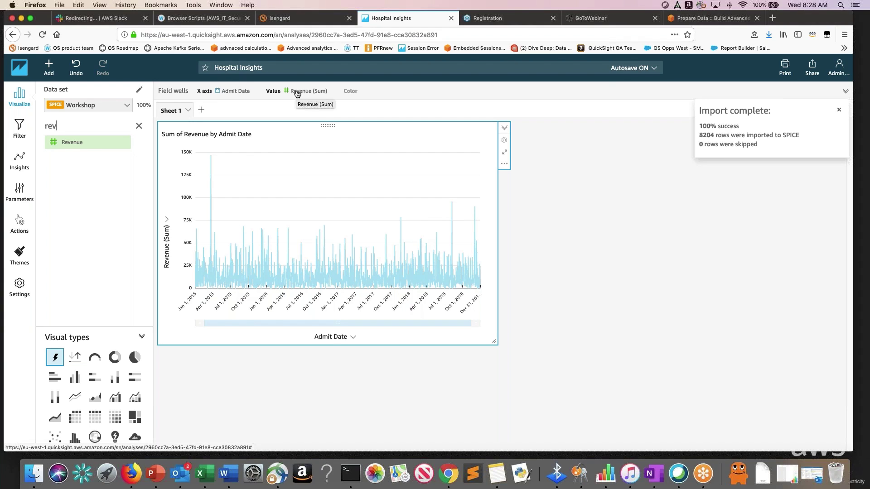
click(841, 111)
click(845, 91)
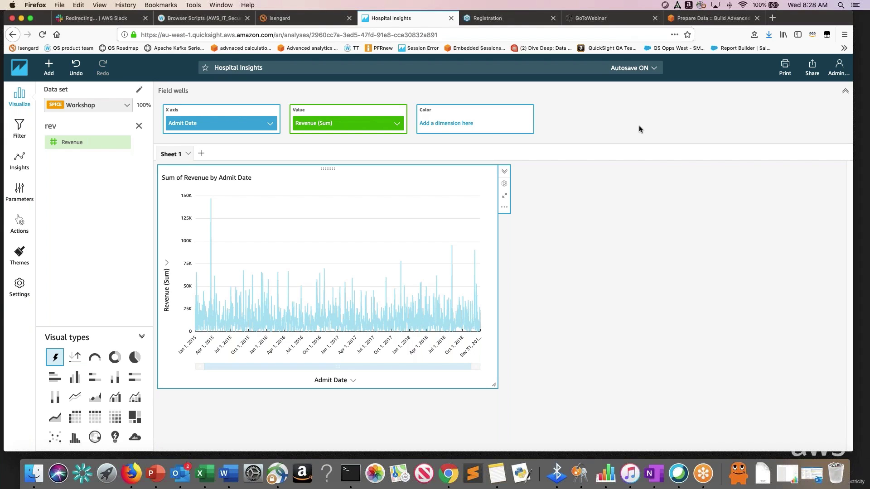
click(139, 125)
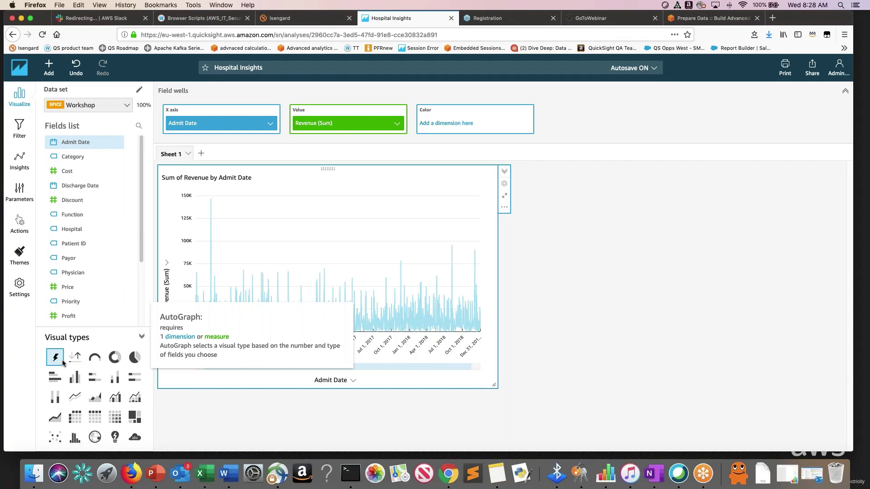
Quit Outlook from its Dock icon menu.
right_click(183, 476)
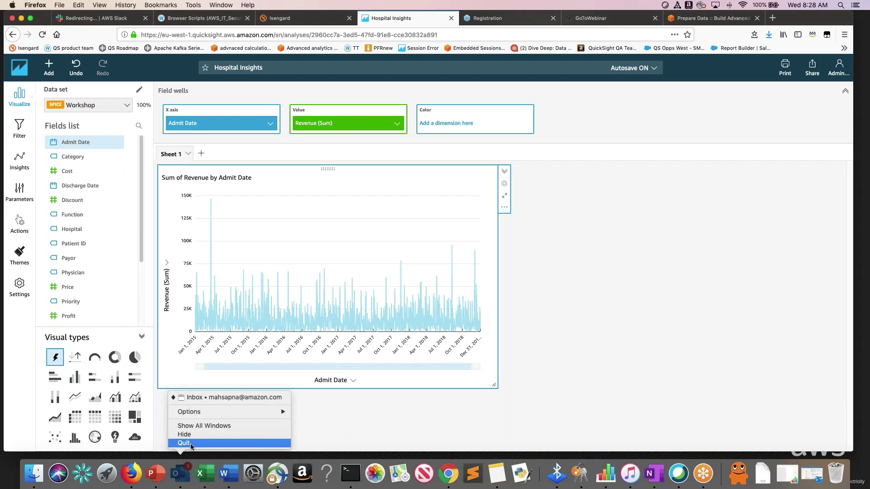
click(191, 447)
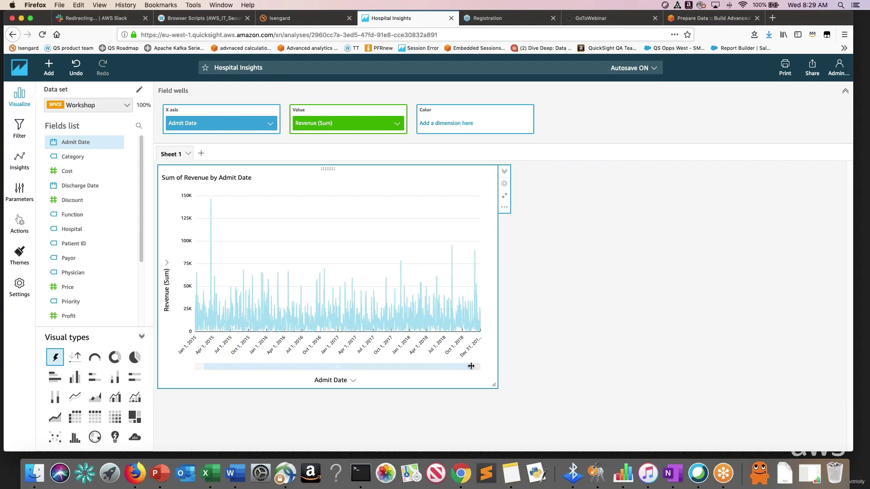
Drag the chart's range scrollbar so the x-axis spans Jan 1, 2015 to Dec 2018.
mouse_move(471, 366)
mouse_down()
mouse_move(224, 368)
mouse_move(211, 370)
mouse_move(213, 377)
mouse_up()
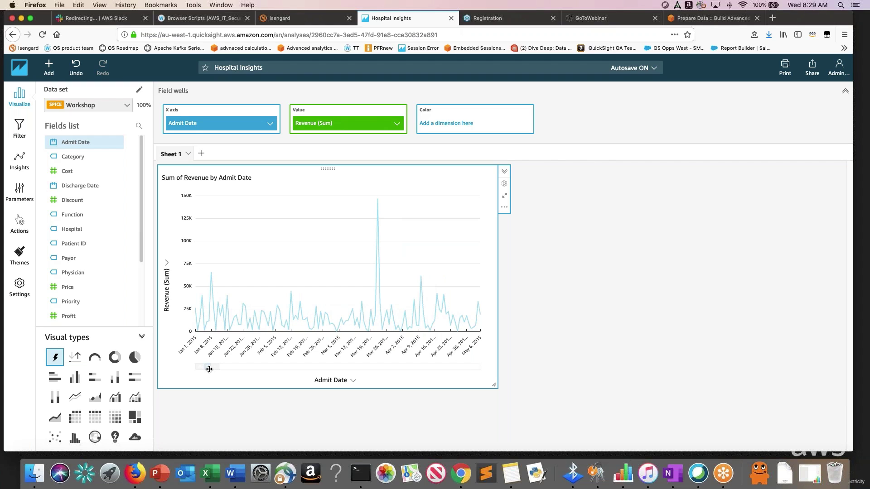
mouse_move(196, 317)
drag(208, 366, 425, 369)
drag(444, 368, 472, 369)
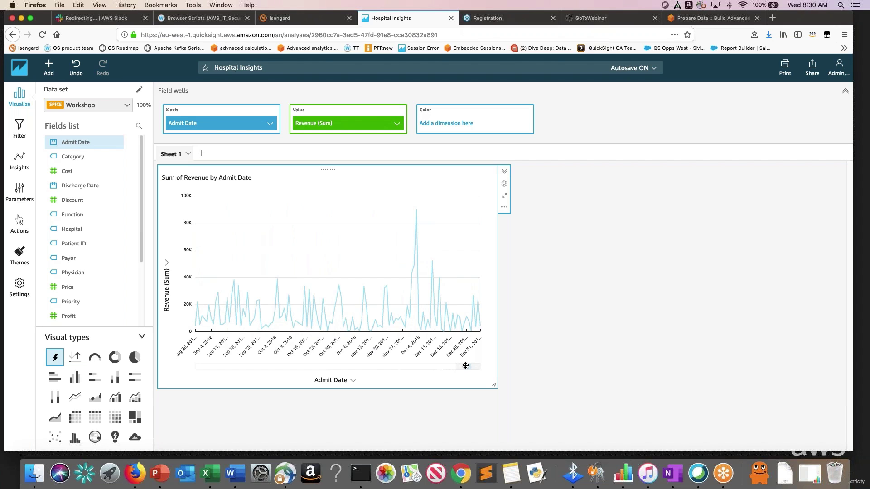
mouse_move(463, 367)
mouse_down()
mouse_move(257, 367)
mouse_move(473, 367)
mouse_up()
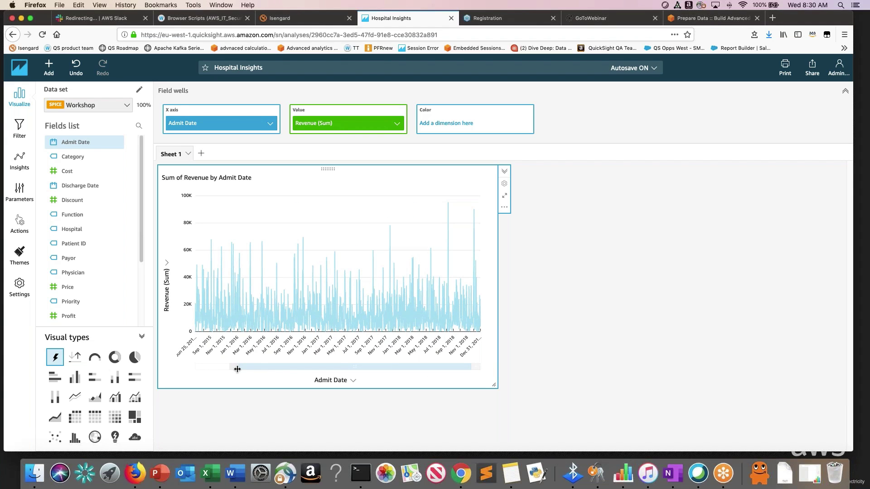
drag(236, 367, 185, 369)
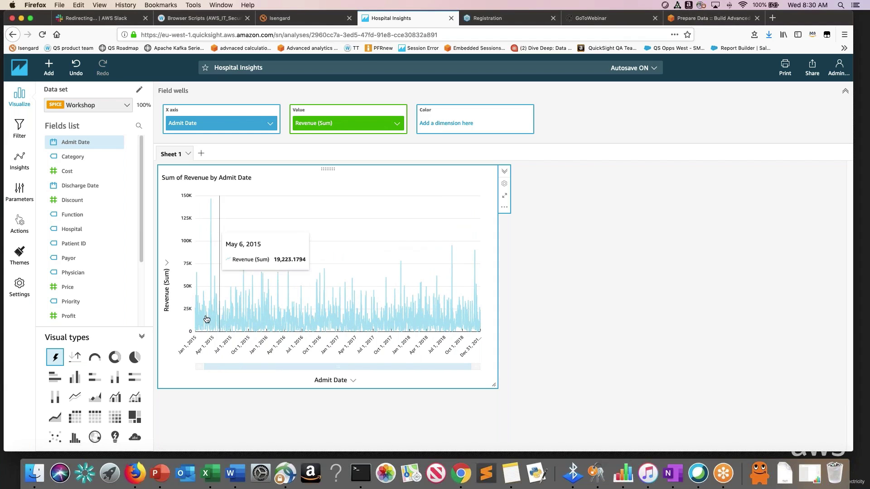
Change the Admit Date aggregation to Month, trying Year first, to plot monthly revenue.
click(274, 128)
mouse_move(298, 146)
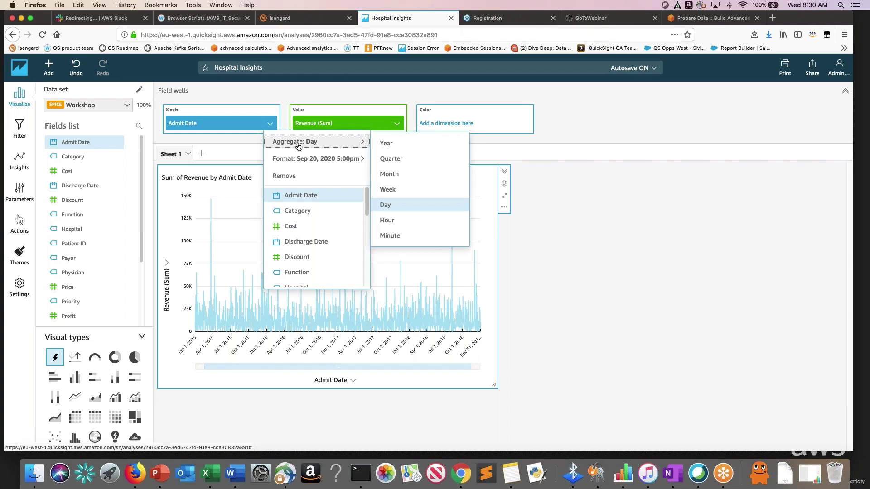
click(382, 143)
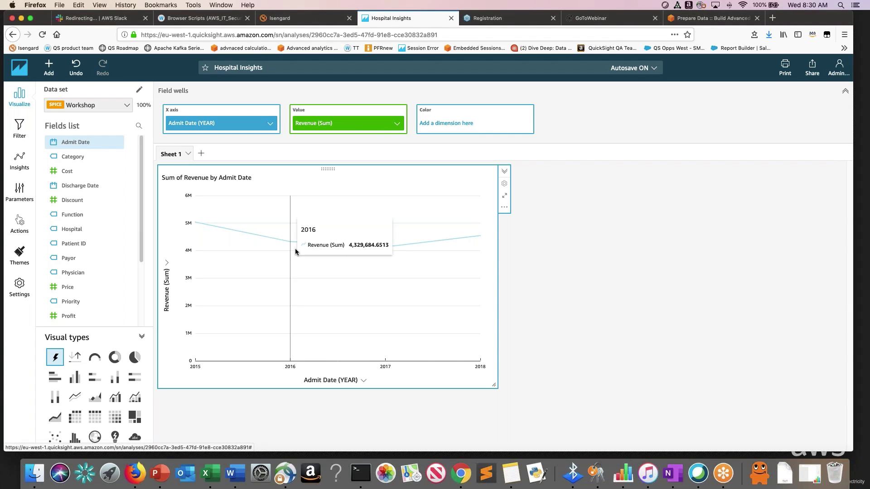
mouse_move(398, 234)
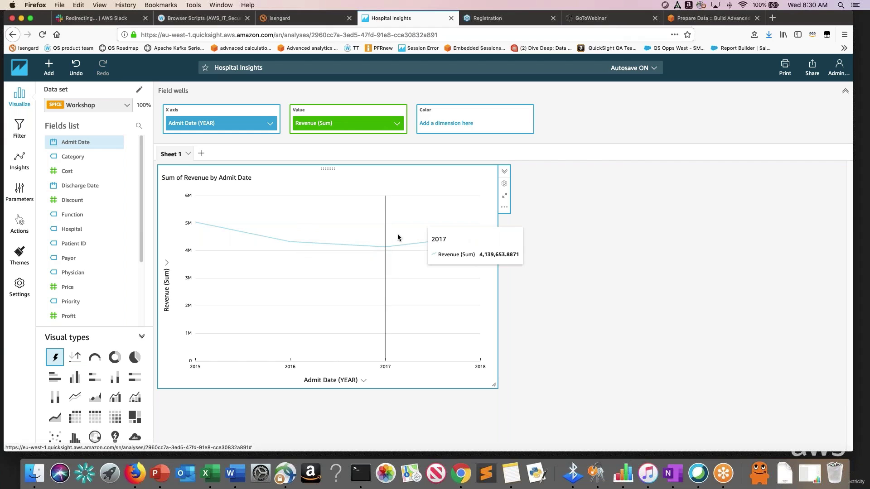
click(270, 123)
mouse_move(312, 143)
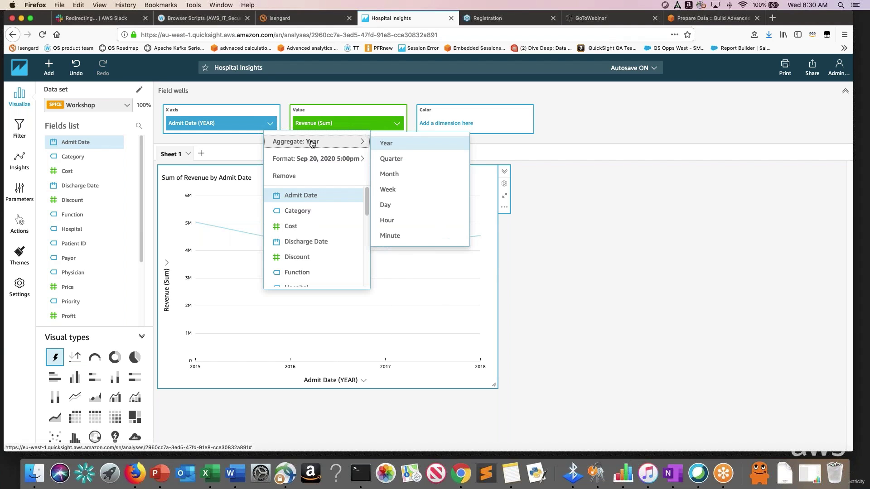
click(389, 174)
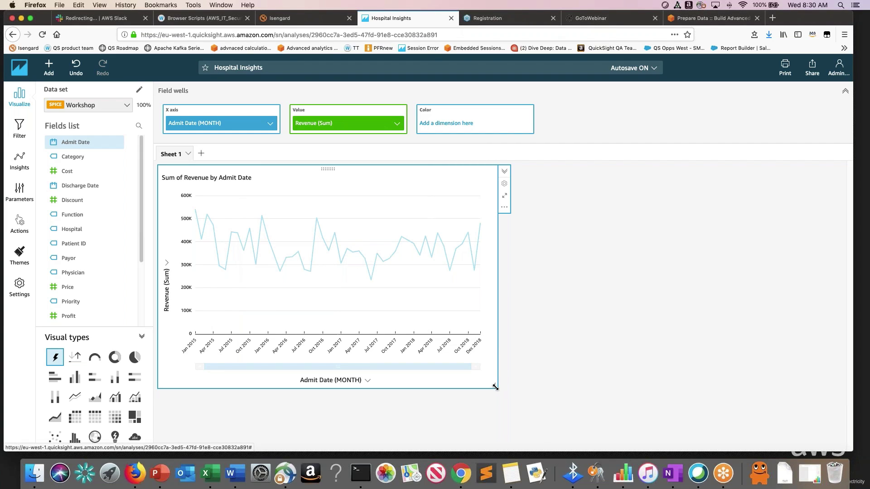
Drag the resize handle to shrink the monthly revenue chart's height and width.
drag(496, 387, 501, 285)
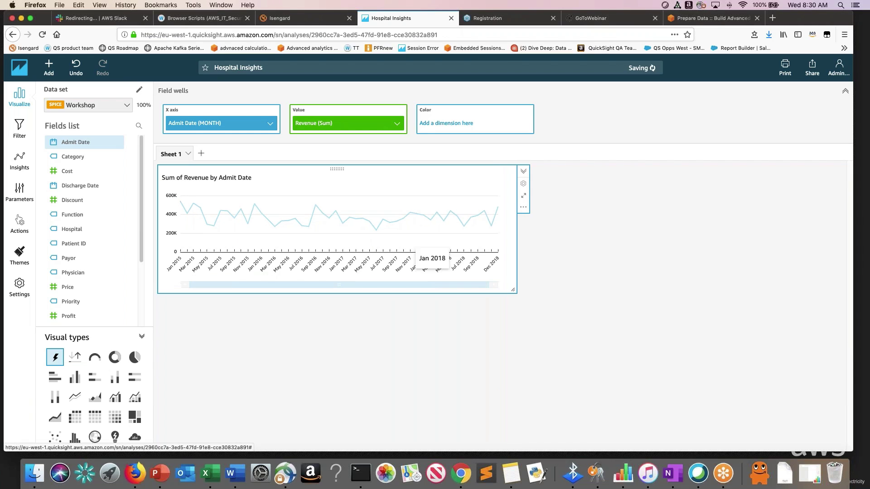
drag(327, 251, 326, 245)
drag(514, 291, 478, 303)
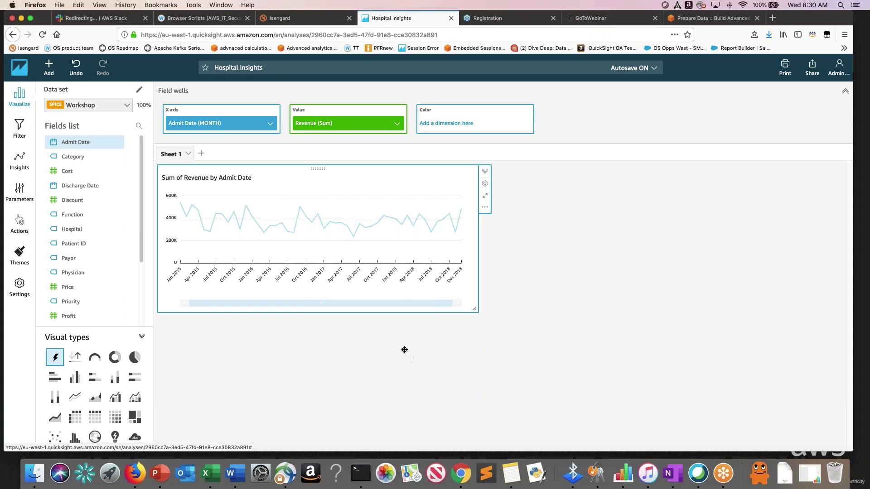
mouse_move(356, 240)
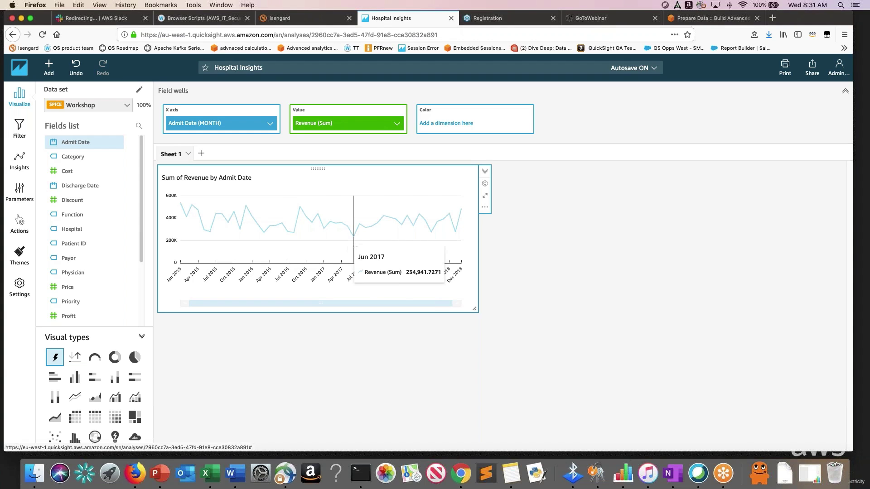
Analyze contributions to Revenue at the Jun 2017 point using Category, Physician, Hospital and Region.
click(355, 240)
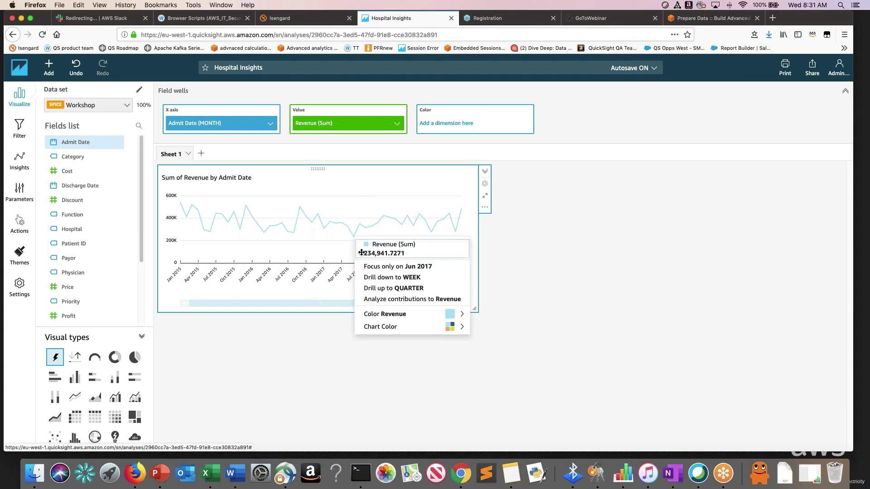
click(380, 302)
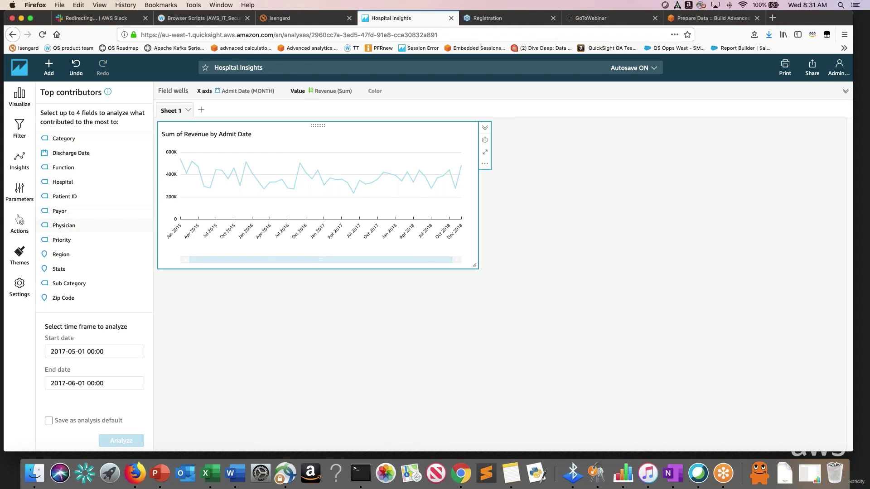
click(67, 140)
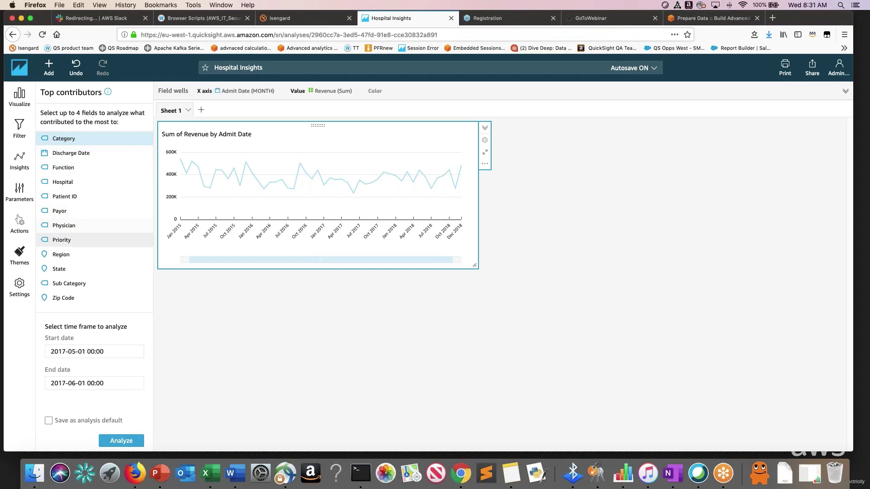
click(72, 227)
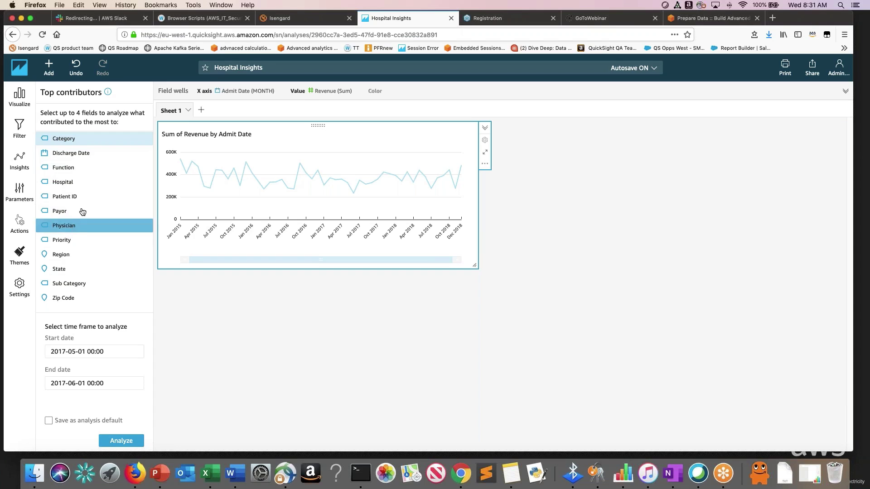
click(74, 186)
click(81, 258)
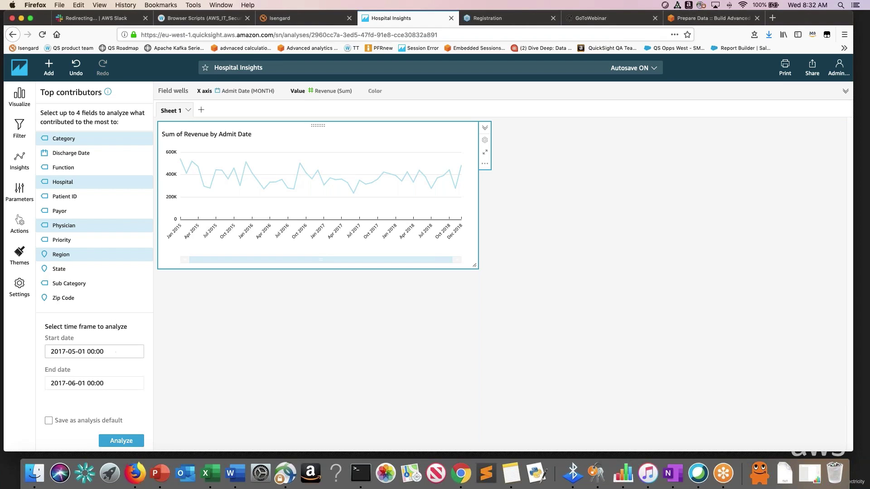
Run the analysis and review contributors: revenue down 28%, Medical 64%, South Hospital 90% of the drop.
click(121, 444)
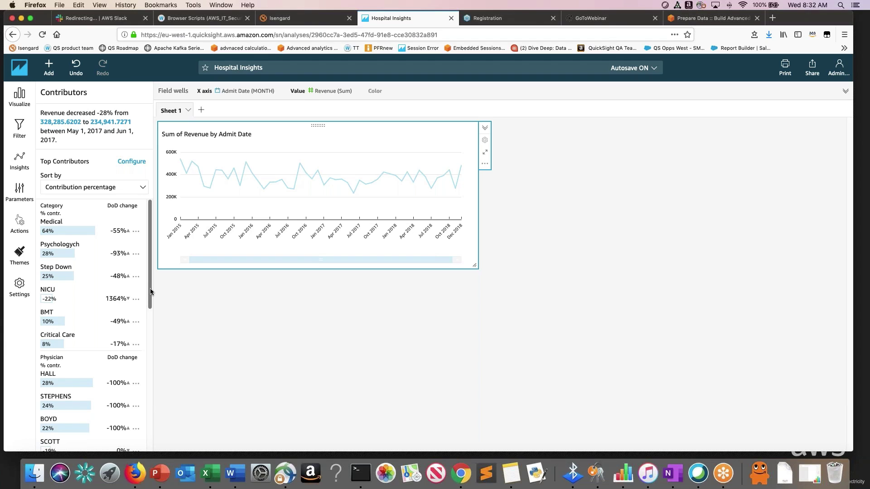
mouse_move(58, 228)
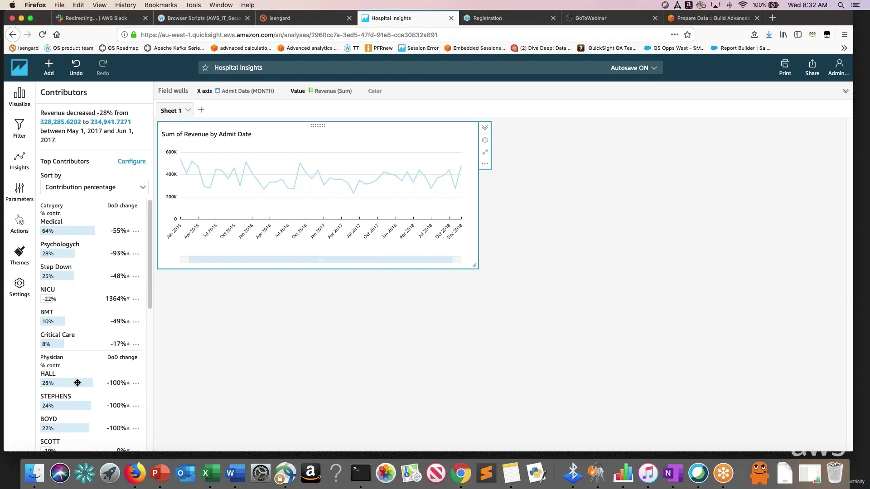
mouse_move(52, 372)
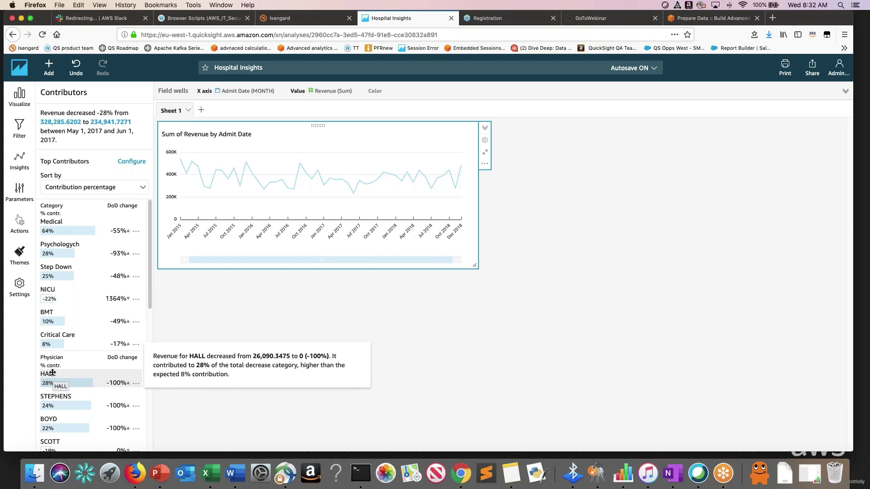
scroll(52, 373, down, 6)
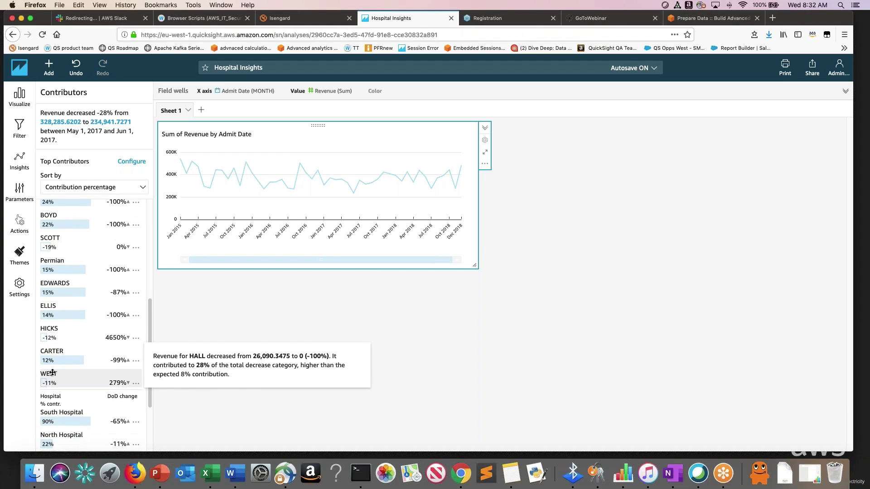
mouse_move(65, 340)
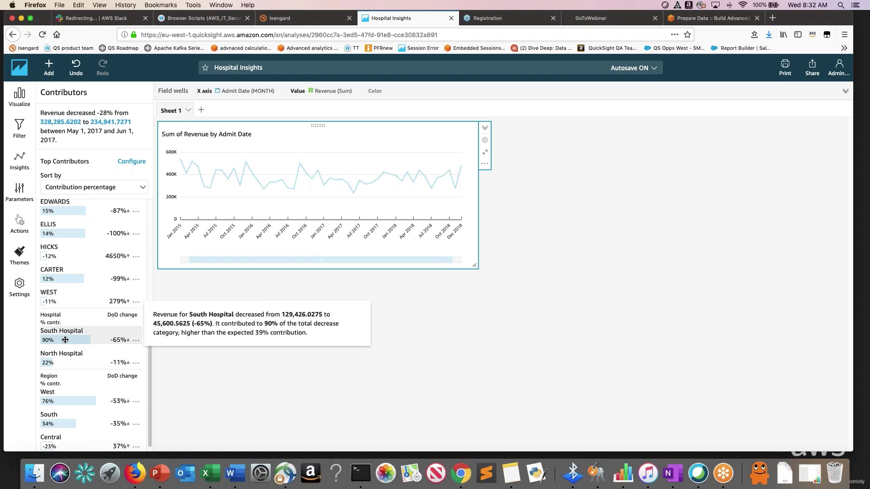
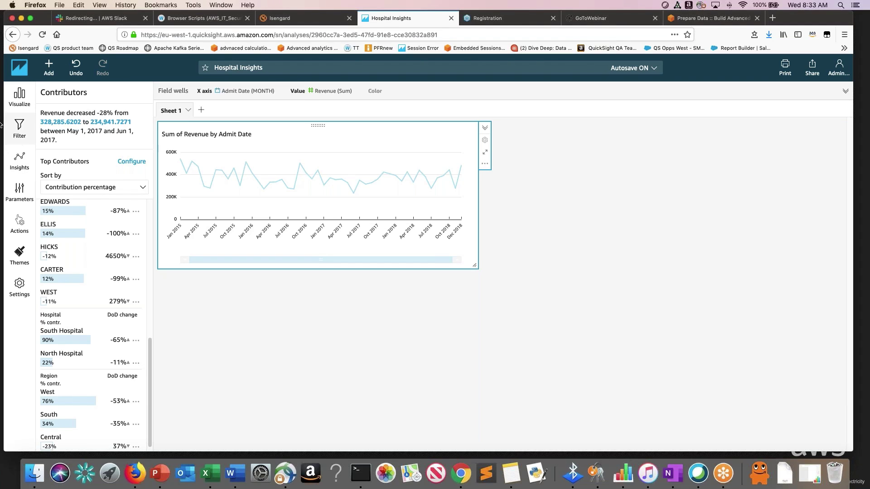
Reveal the fields list and open the Sum of Revenue by Admit Date chart's menu.
click(24, 100)
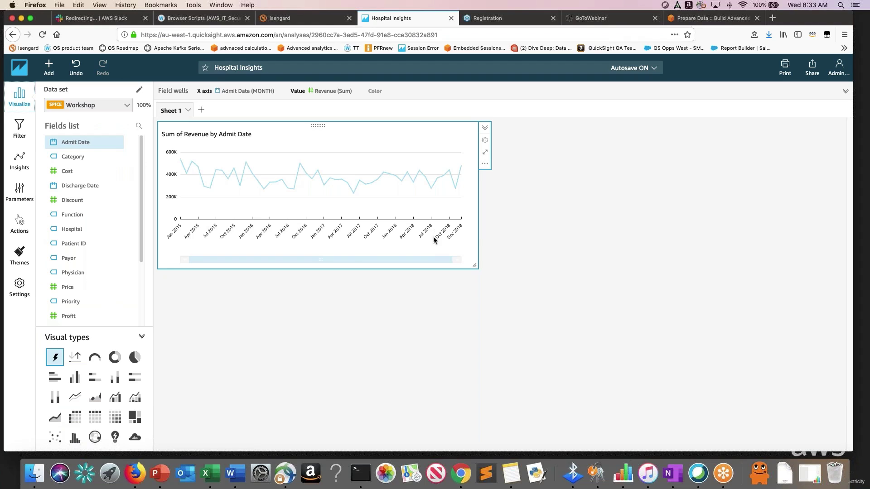
mouse_move(387, 189)
click(486, 164)
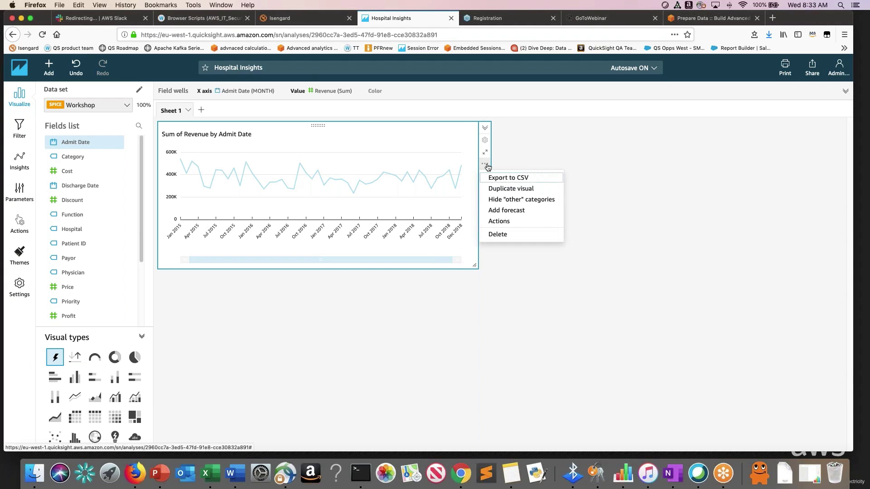
Add a forecast to the Sum of Revenue by Admit Date line chart.
click(511, 214)
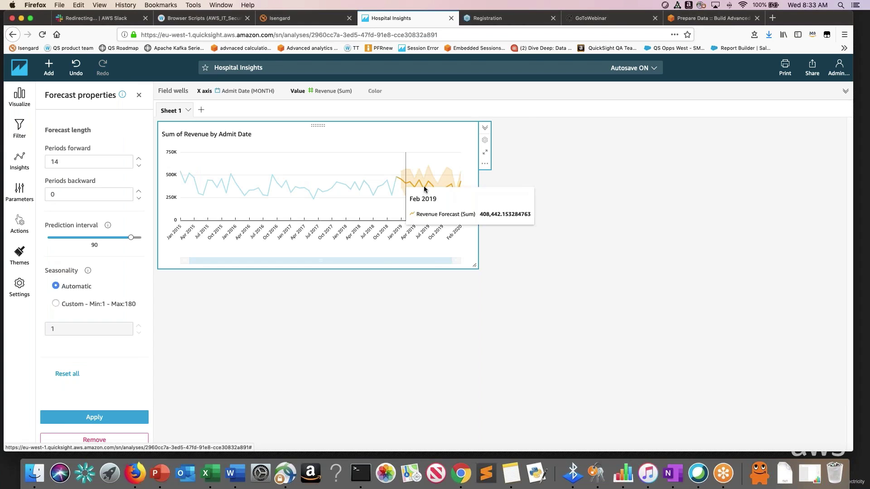
mouse_move(459, 193)
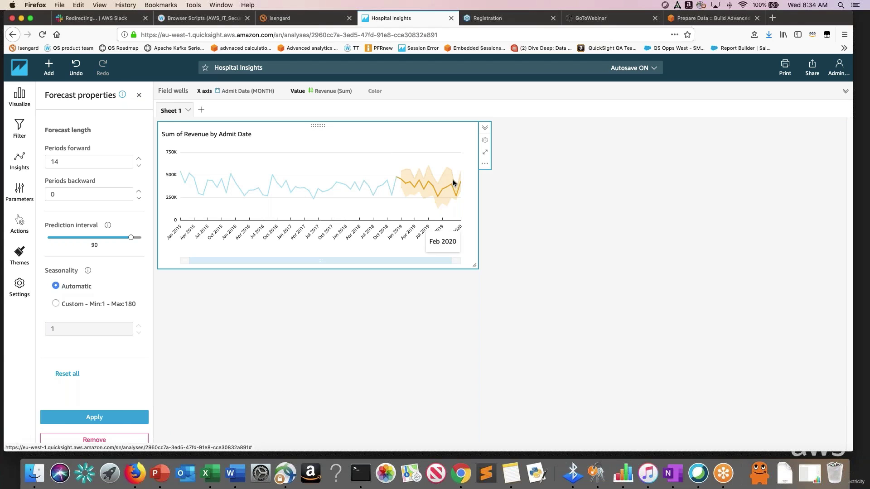
mouse_move(445, 167)
mouse_move(439, 207)
Try a narrower prediction interval, then apply it back at 90.
drag(131, 237, 65, 245)
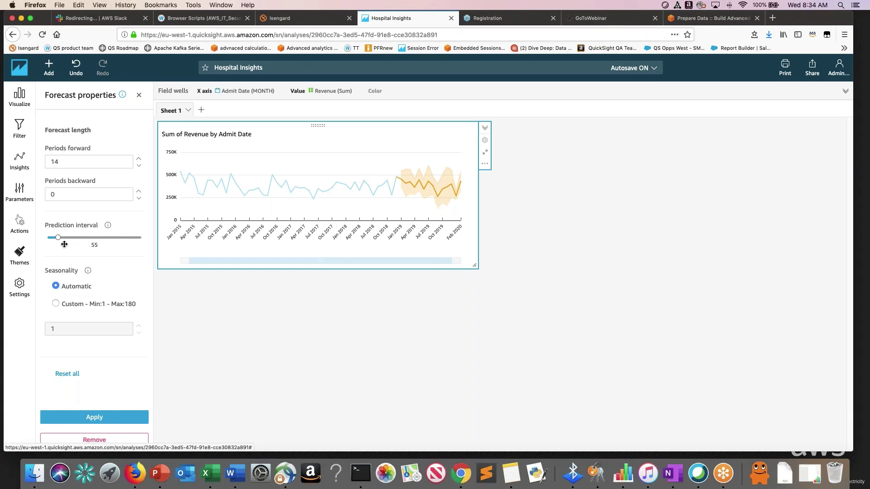
click(111, 417)
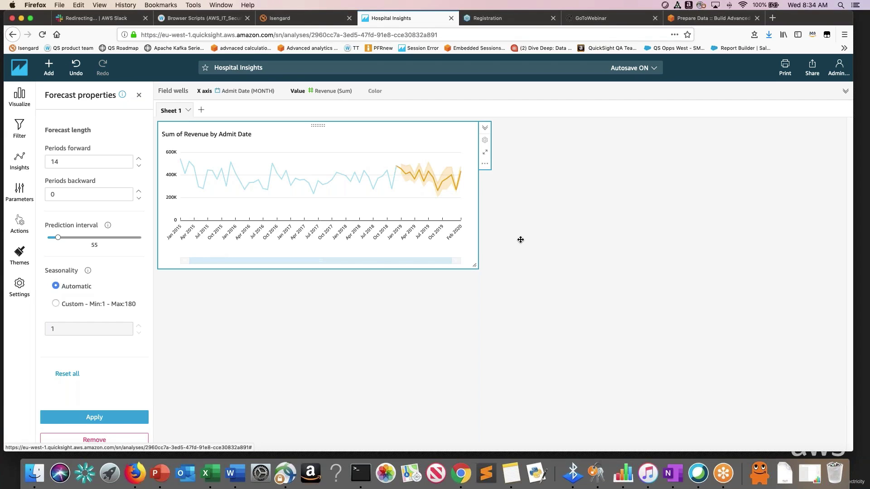
click(126, 238)
click(131, 238)
click(100, 418)
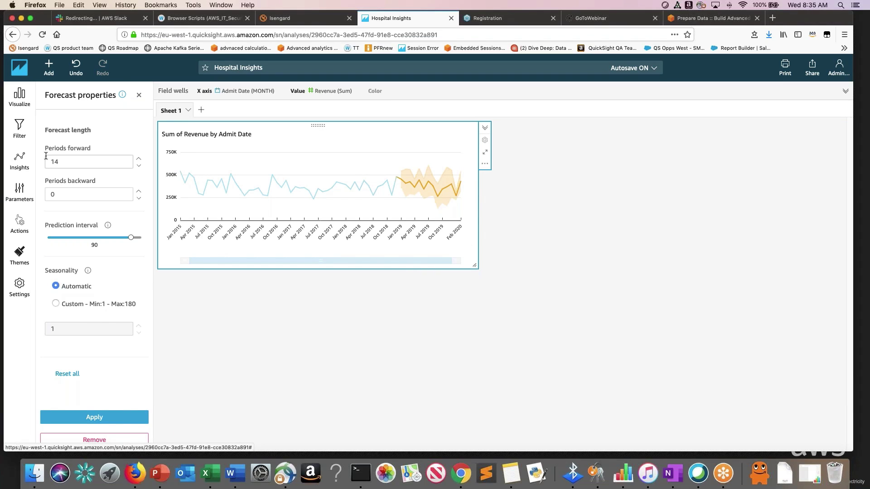
Set the revenue forecast to 12 periods forward.
double_click(75, 162)
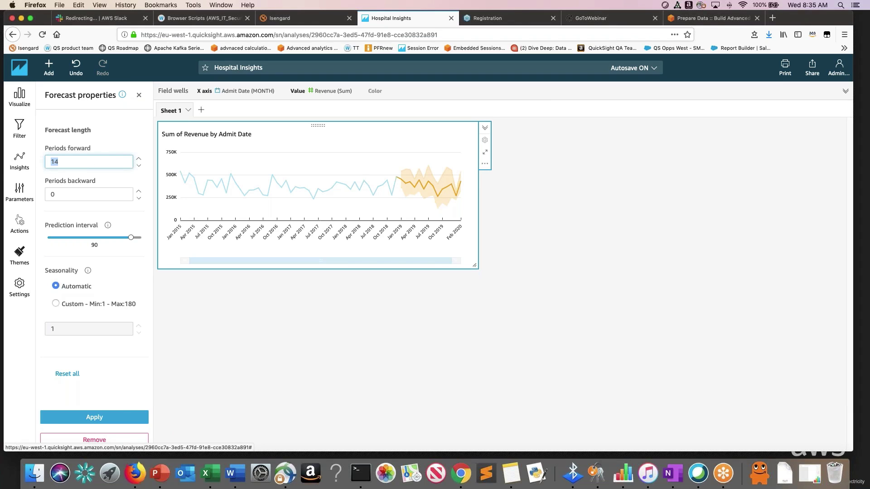
text(12)
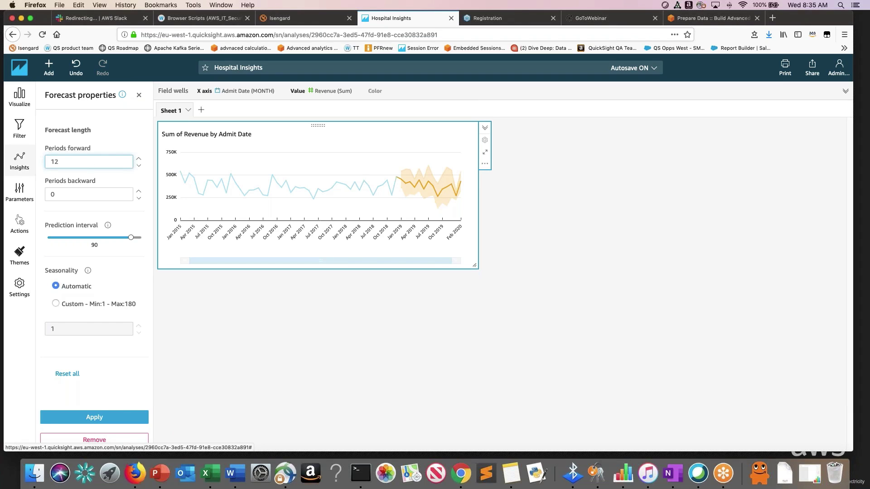
click(109, 416)
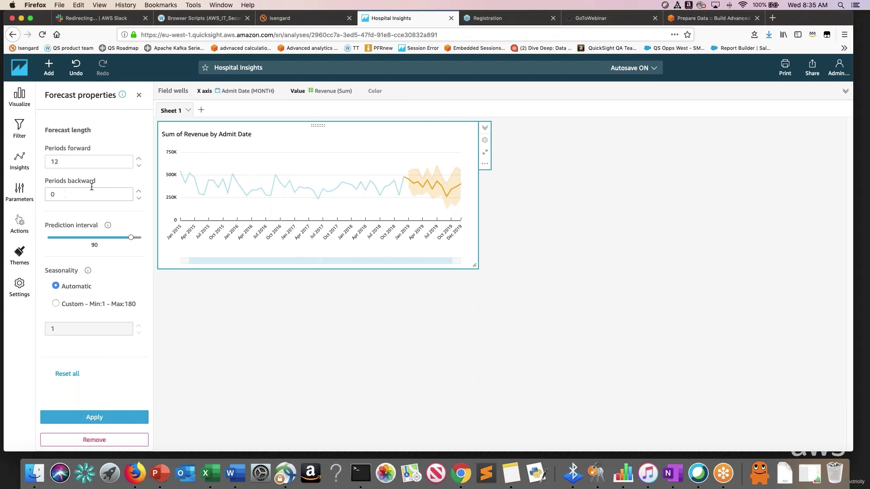
Try 4 backward periods, then reset backward periods to 0 and close the forecast properties.
double_click(60, 193)
text(4)
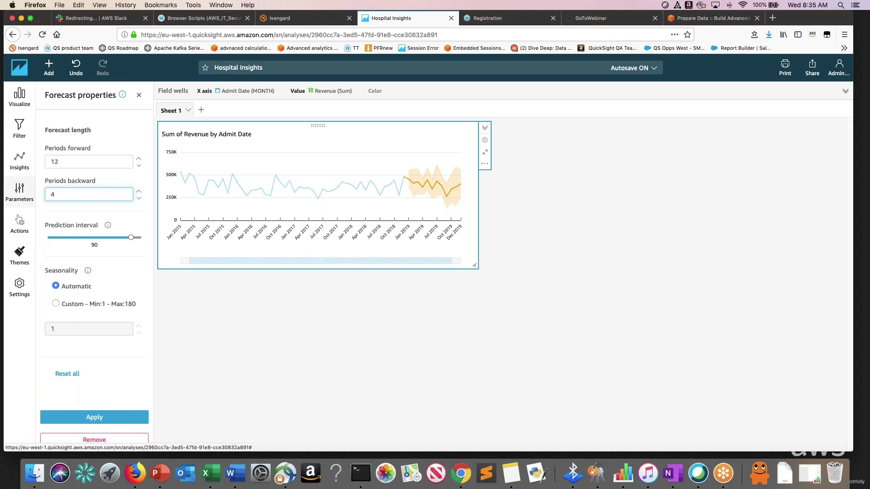
click(94, 417)
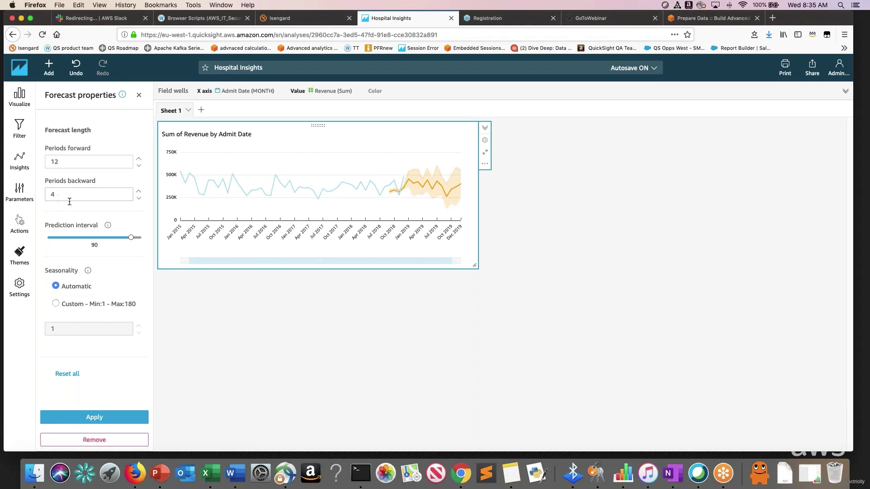
mouse_move(393, 194)
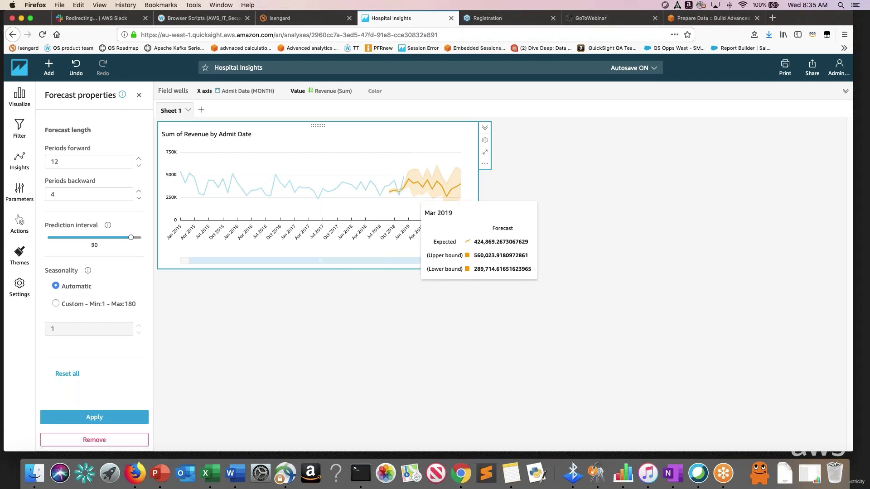
drag(59, 195, 36, 191)
text(0)
click(97, 419)
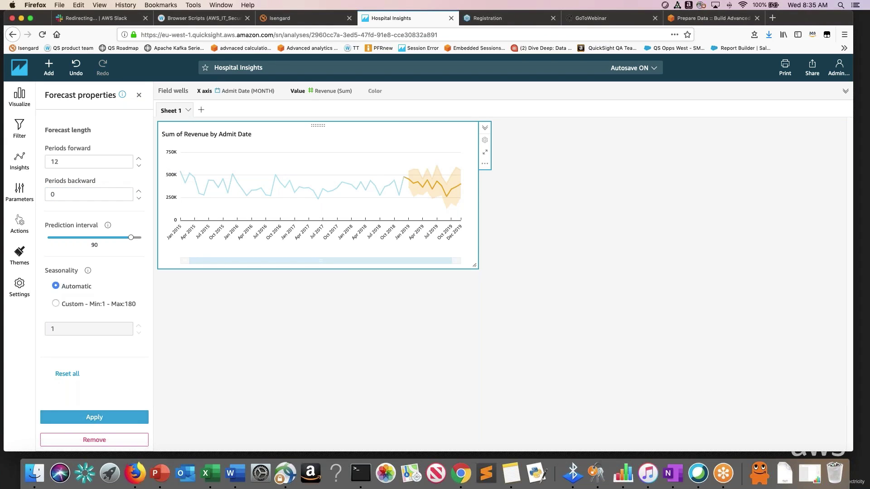
click(138, 95)
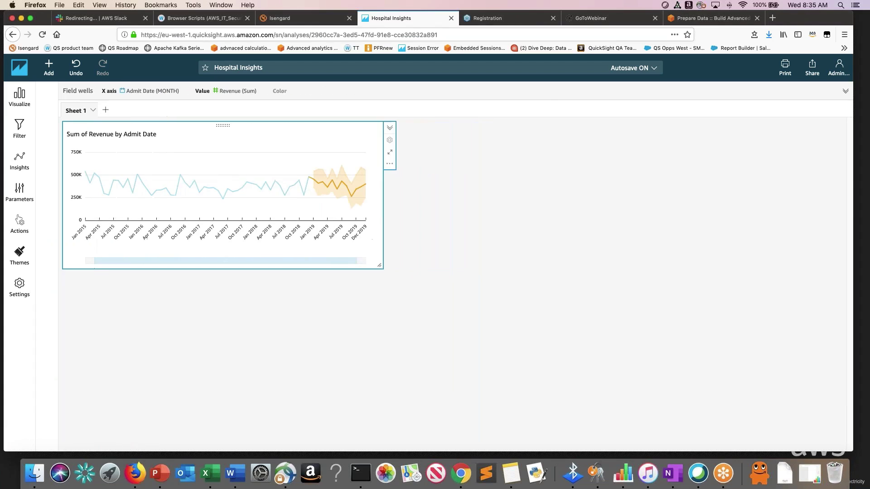
Add a new empty visual to the Hospital Insights sheet.
click(20, 97)
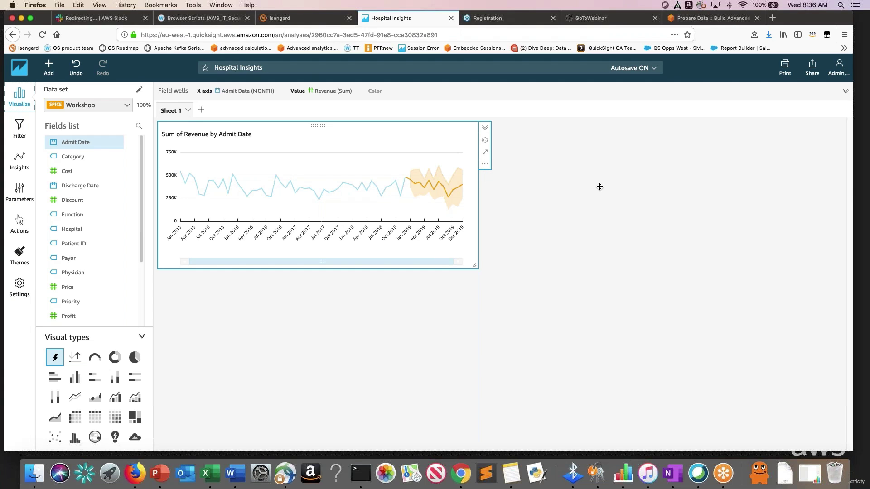
click(51, 74)
click(60, 90)
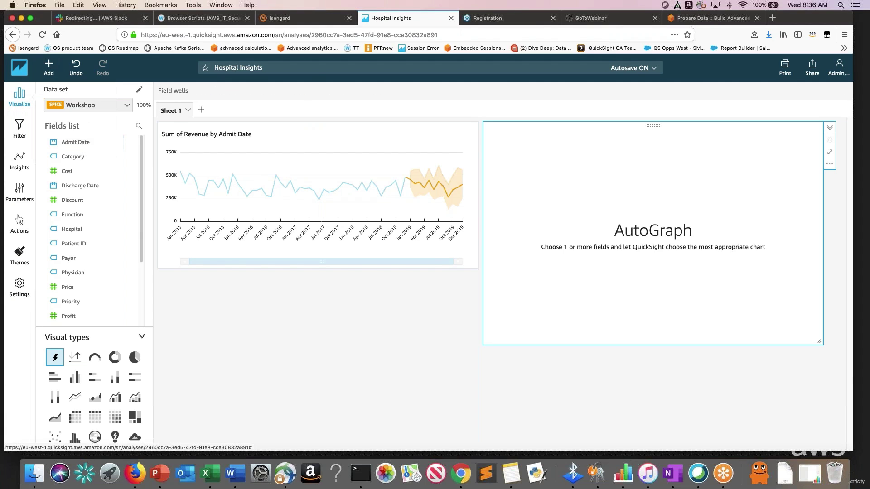
Duplicate the revenue forecast chart, delete the copy, and select the empty AutoGraph visual.
click(448, 142)
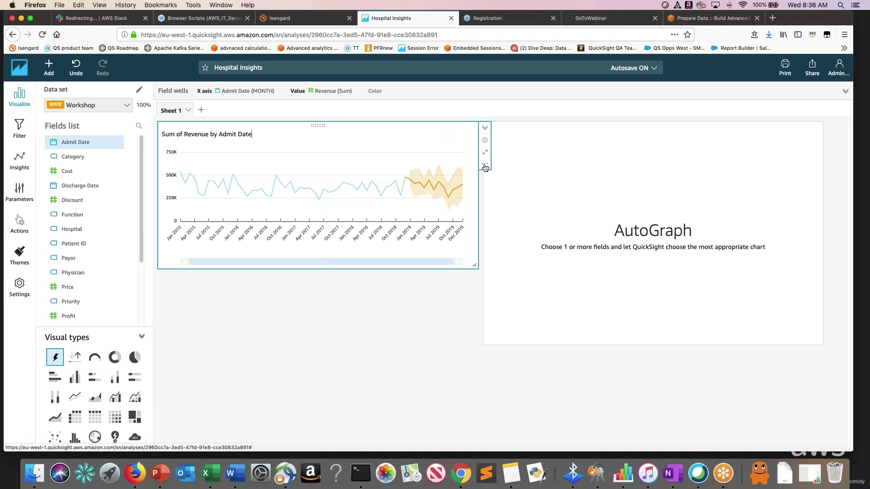
click(485, 165)
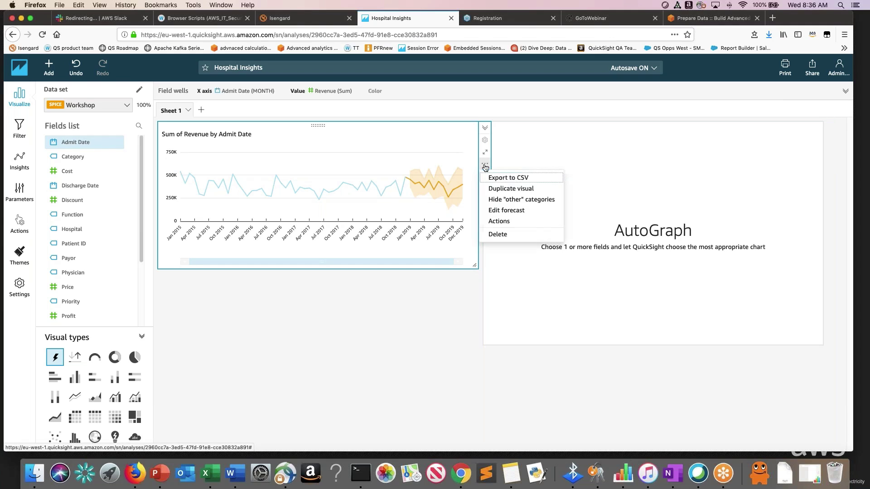
click(512, 188)
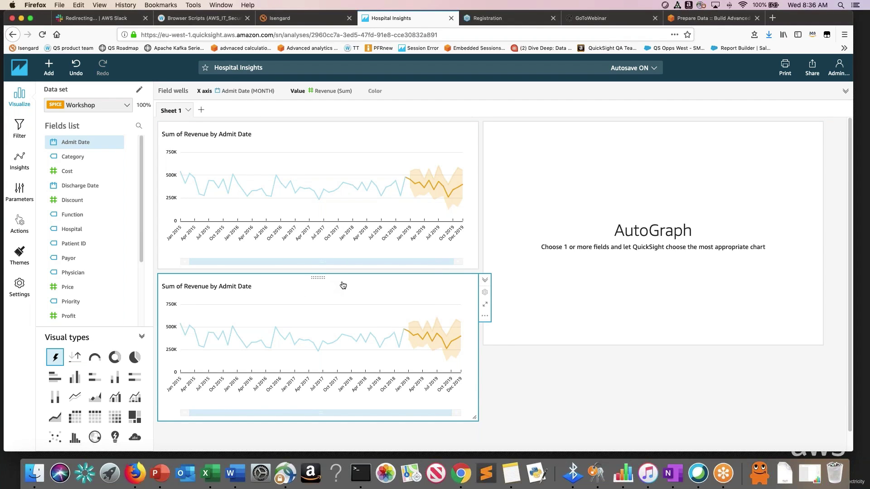
click(485, 316)
click(510, 387)
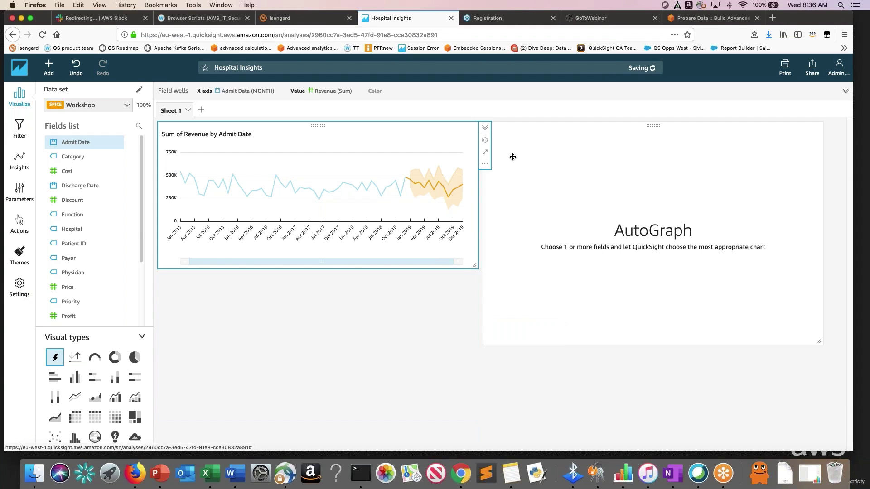
click(654, 150)
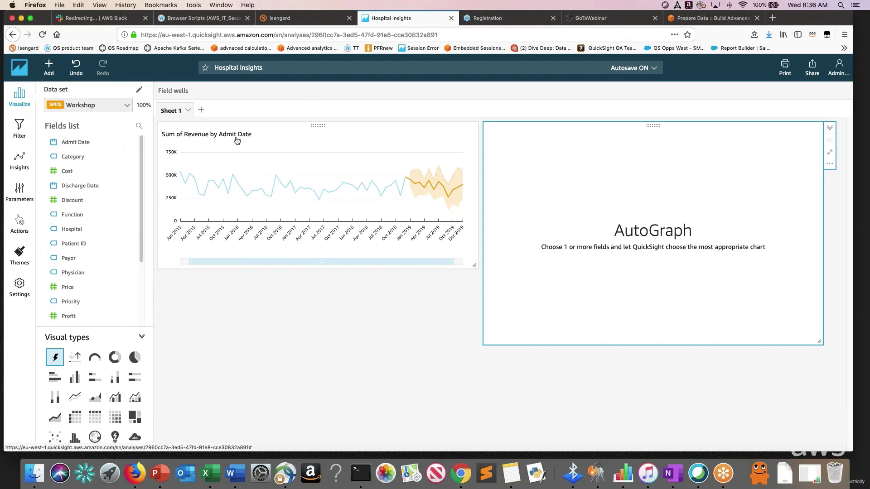
Build a Sum of Profit by Hospital donut chart and widen its legend to show full names.
click(138, 127)
text(profit)
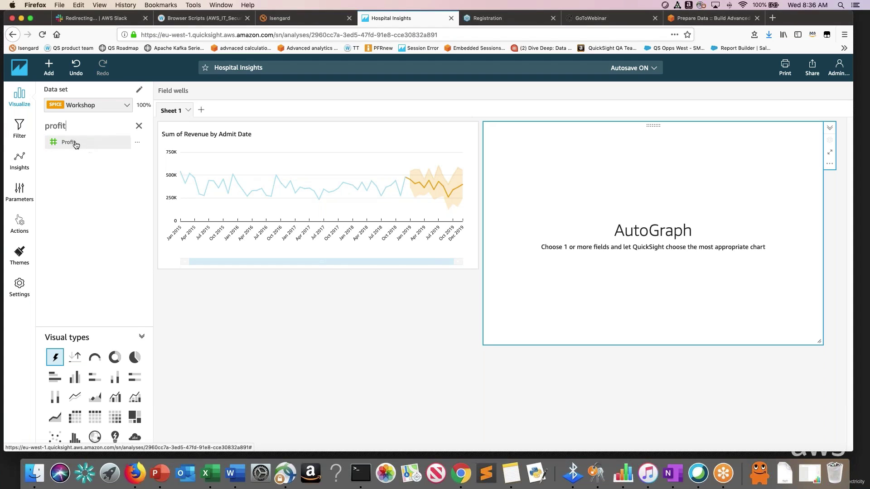
click(76, 143)
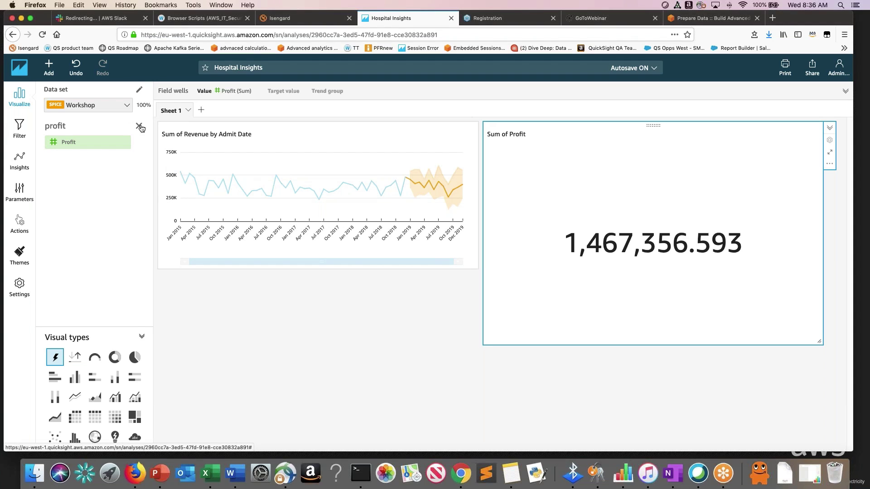
click(139, 127)
text(hosp)
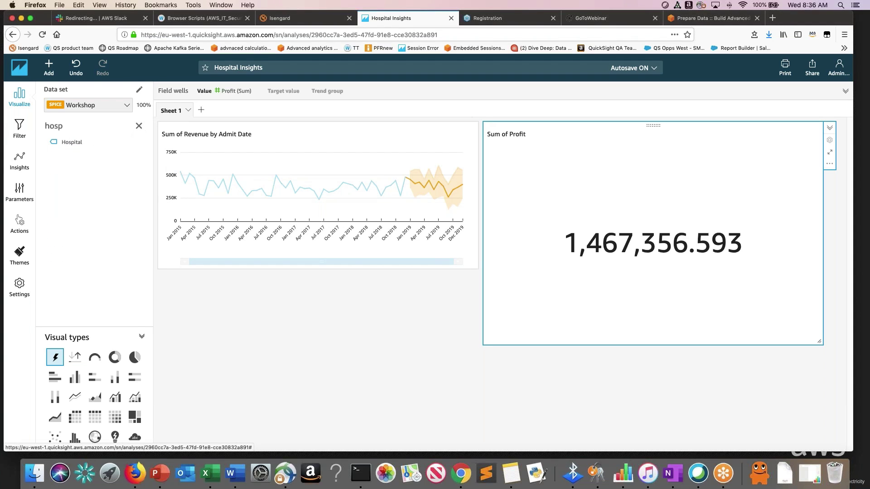
click(91, 150)
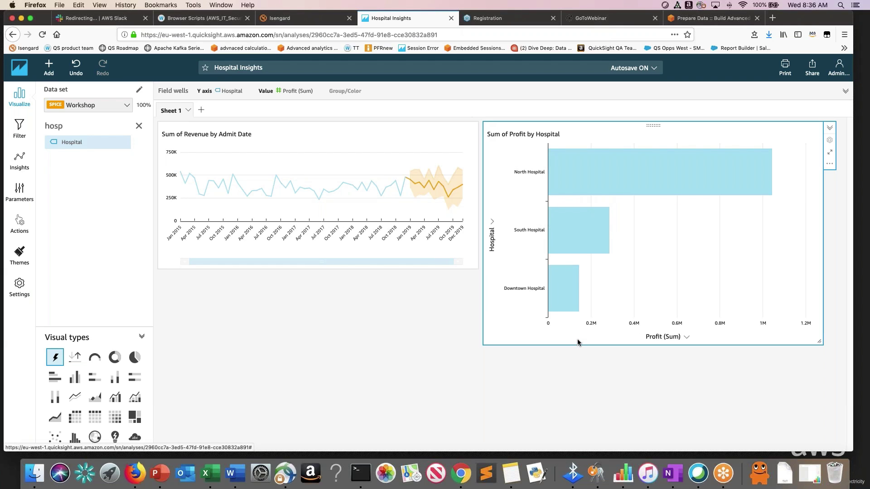
click(116, 361)
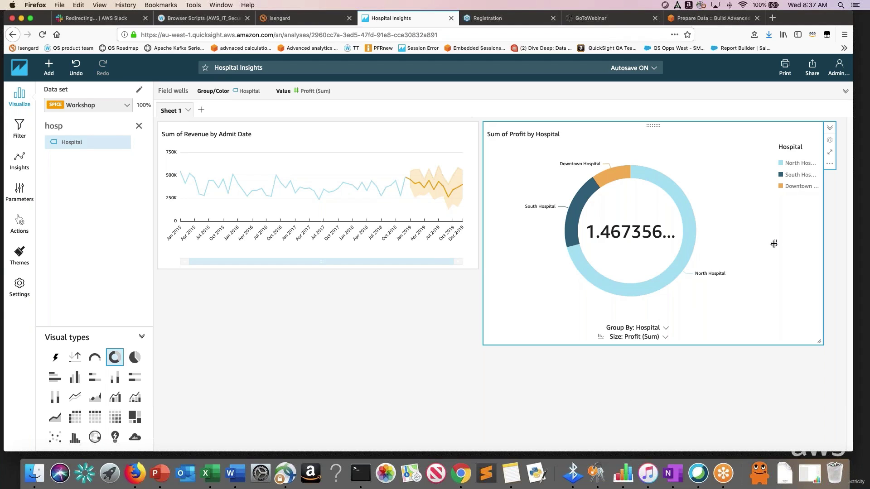
drag(774, 244, 754, 243)
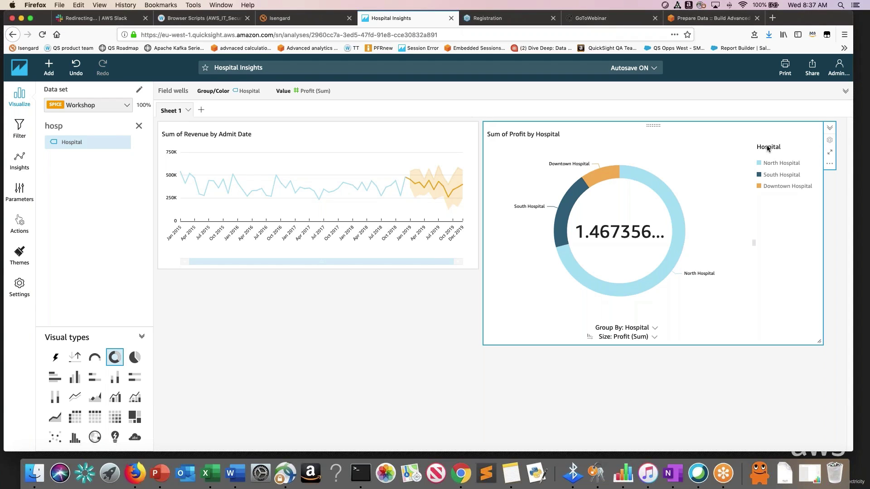
Hide the donut chart's legend and its Hospital legend title.
click(830, 143)
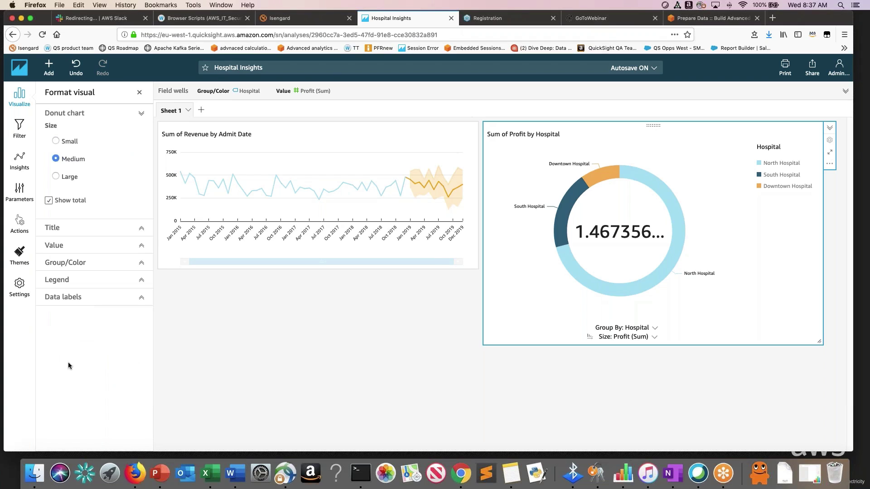
click(66, 283)
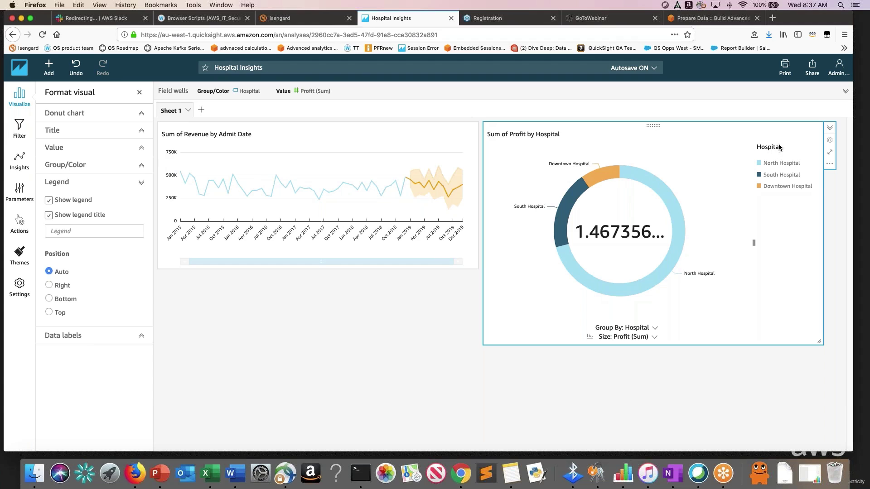
click(66, 216)
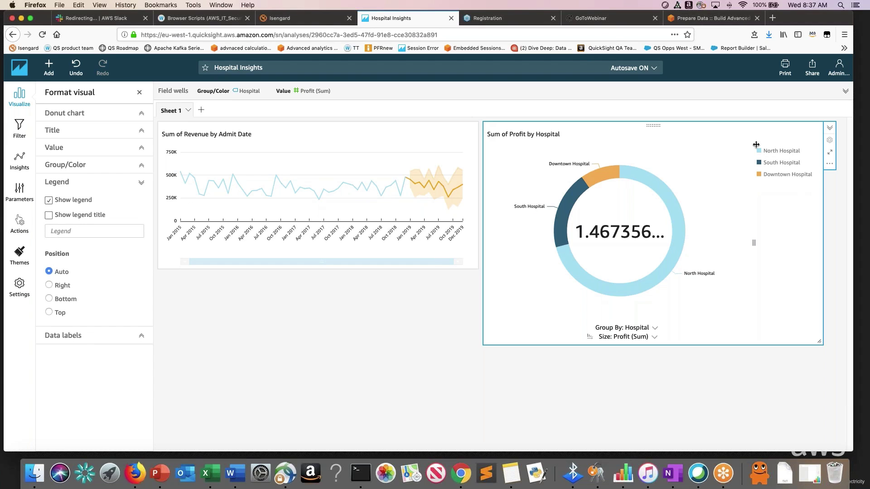
click(49, 201)
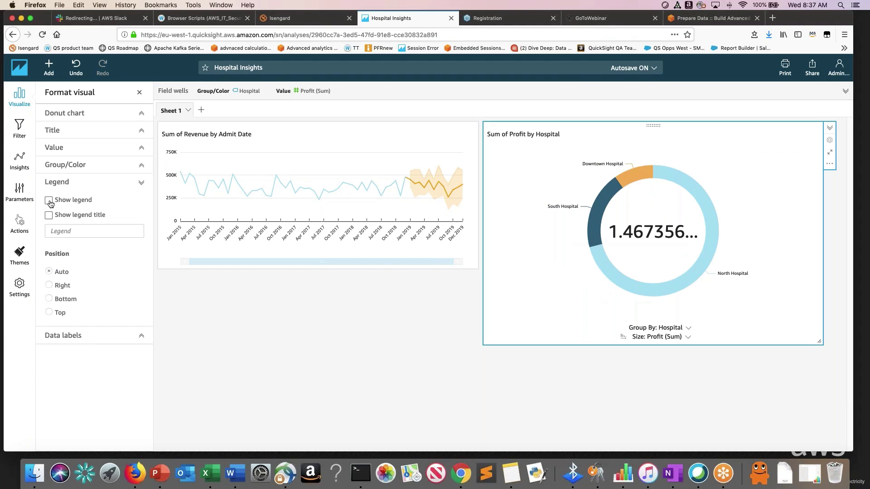
Resize the Sum of Profit by Hospital visual so the hospital labels read in full.
click(818, 343)
drag(714, 282, 604, 265)
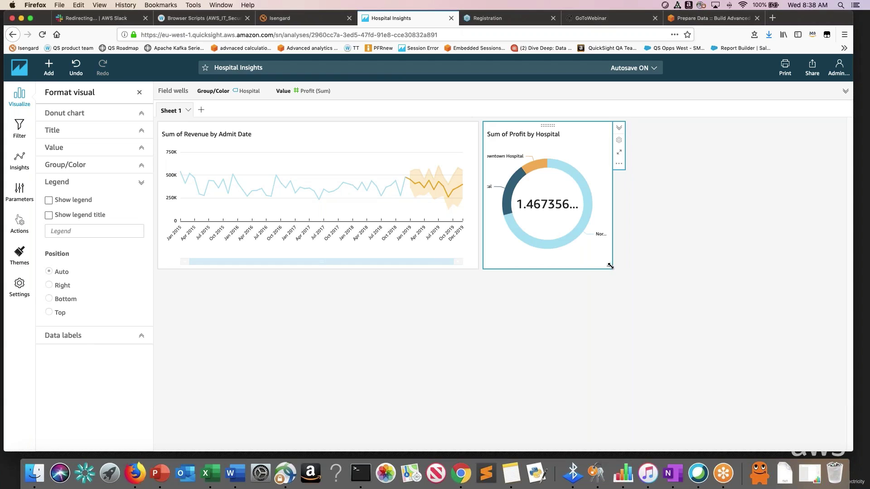
drag(611, 267, 689, 268)
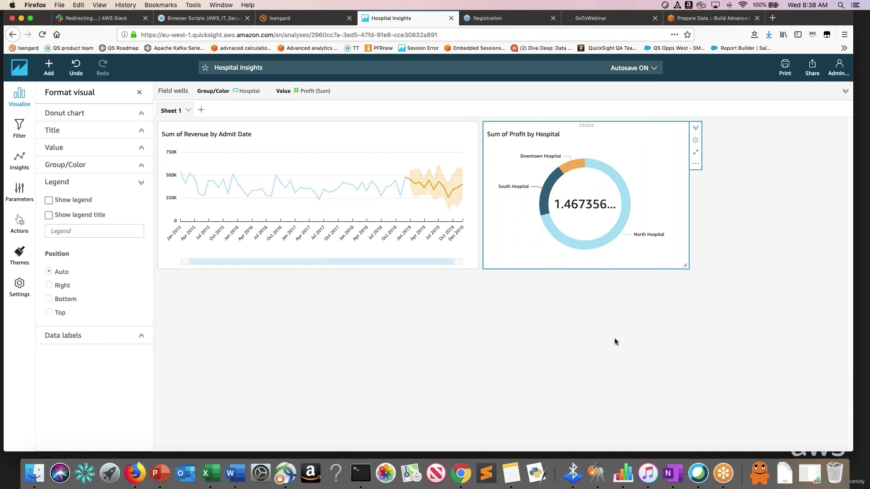
mouse_move(562, 198)
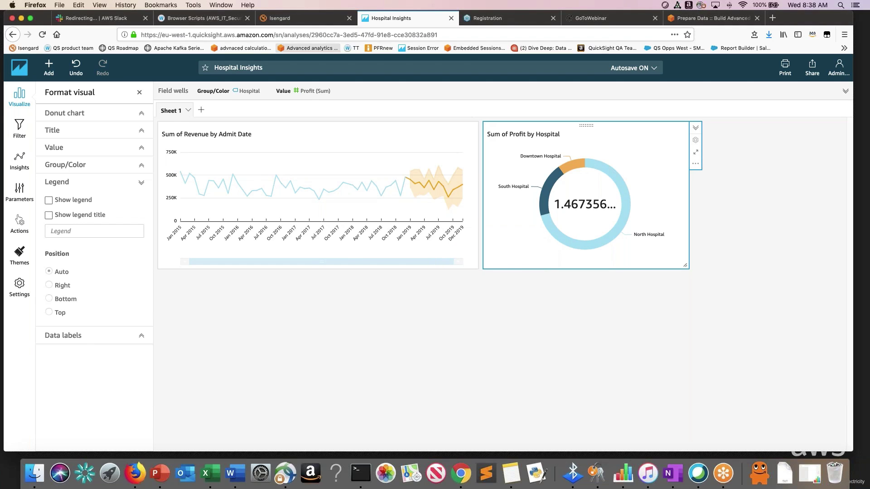
Open the full number formatting options for the donut's Profit (Sum) value.
click(304, 91)
click(140, 92)
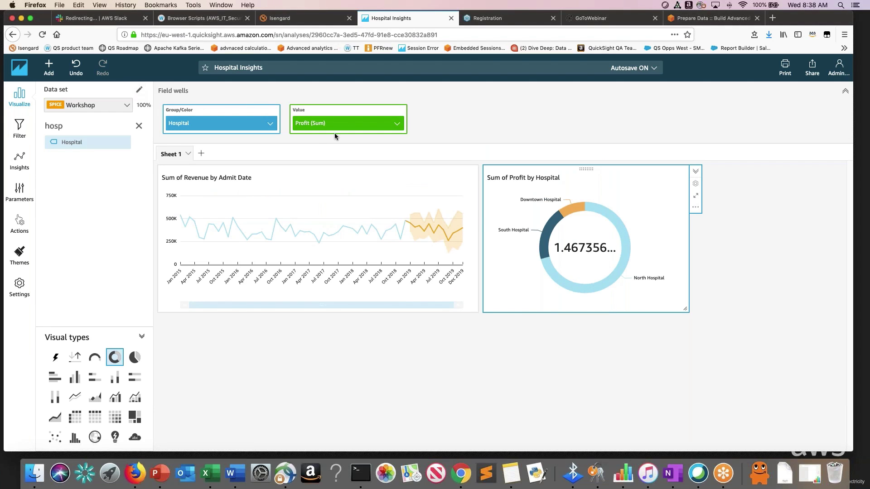
click(396, 126)
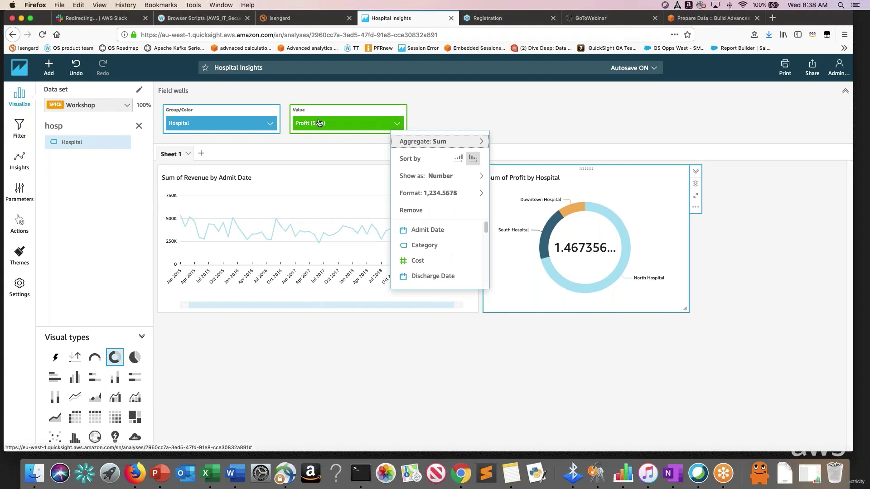
mouse_move(452, 198)
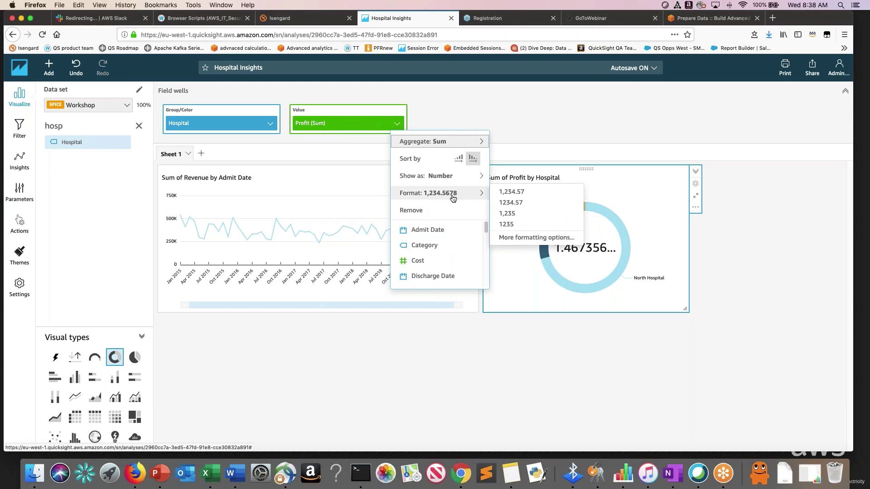
click(516, 239)
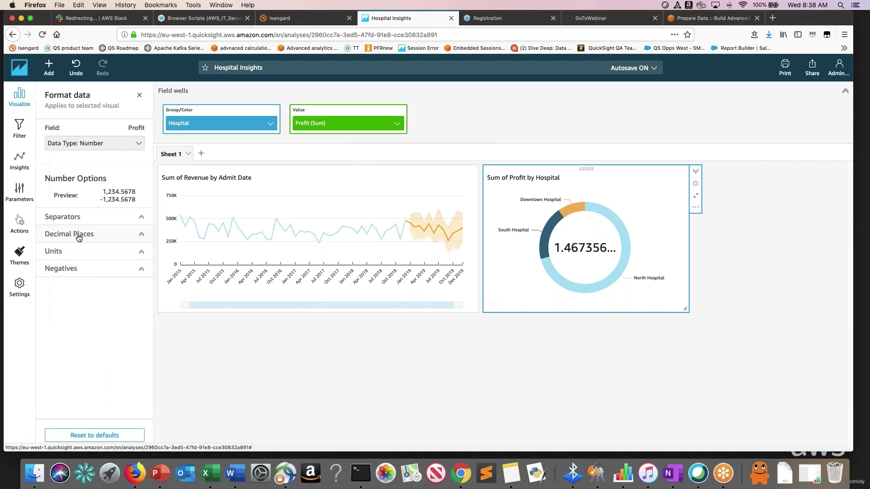
Set Profit's decimal places to Custom 1 so the total reads 1.5M.
click(66, 222)
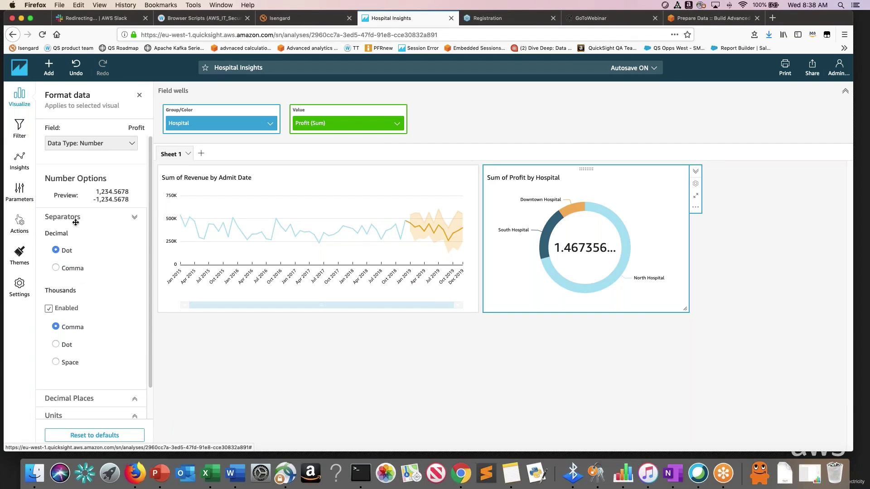
click(134, 218)
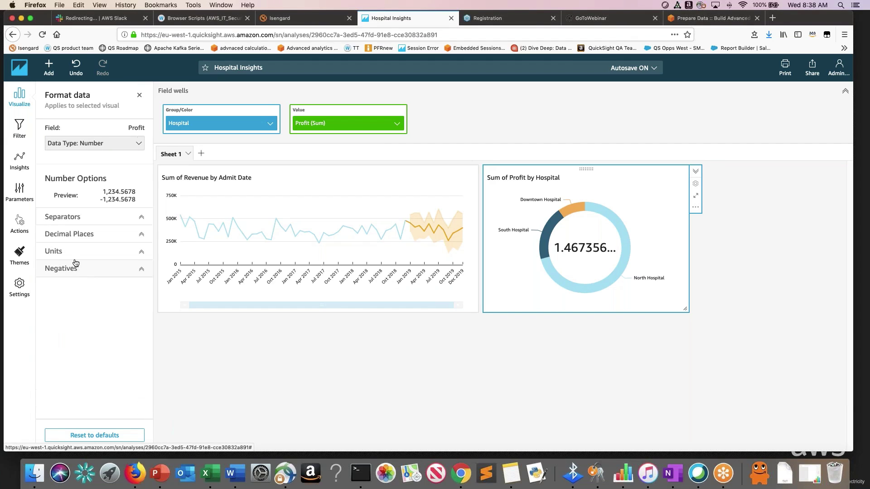
click(86, 233)
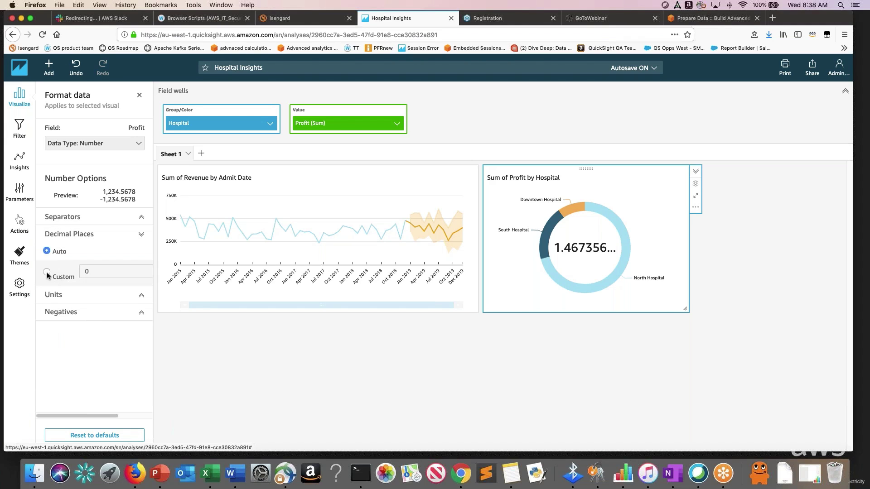
click(47, 275)
double_click(82, 271)
text(1)
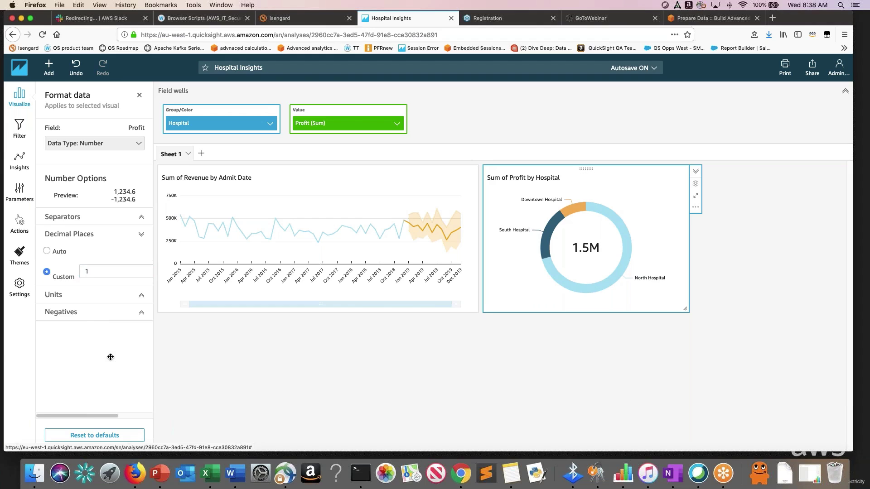
mouse_move(580, 256)
click(139, 95)
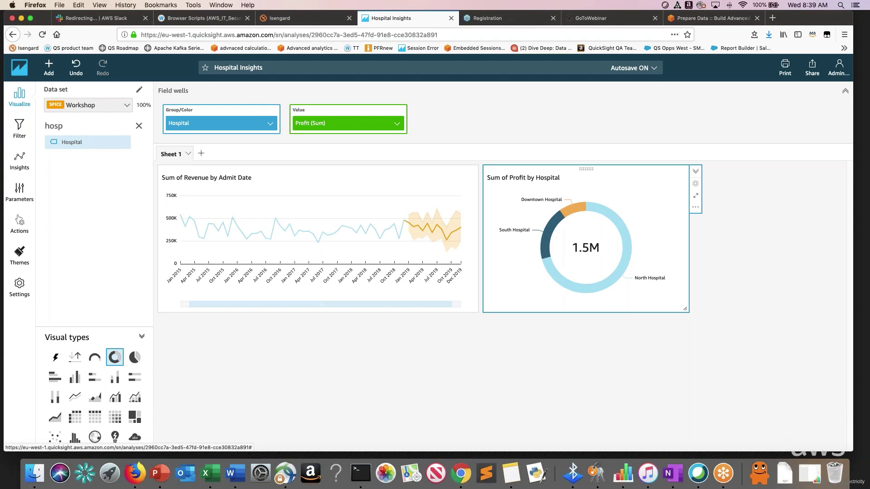
key(super+Tab)
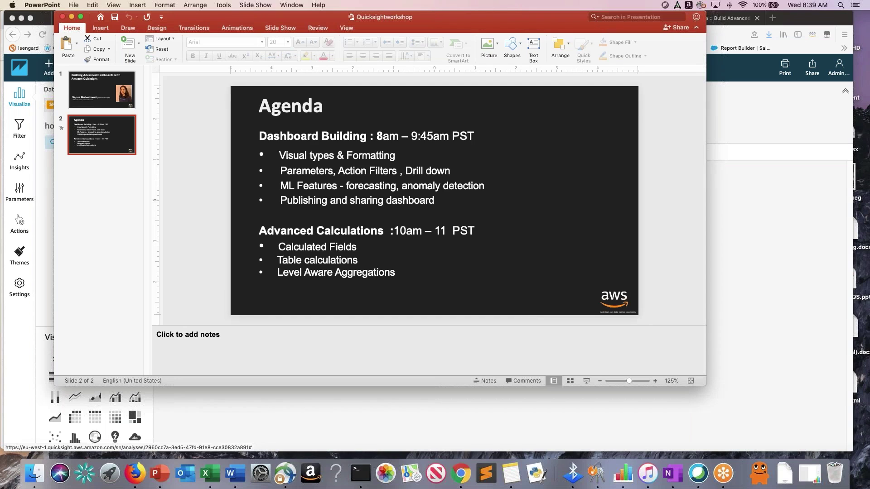
click(64, 17)
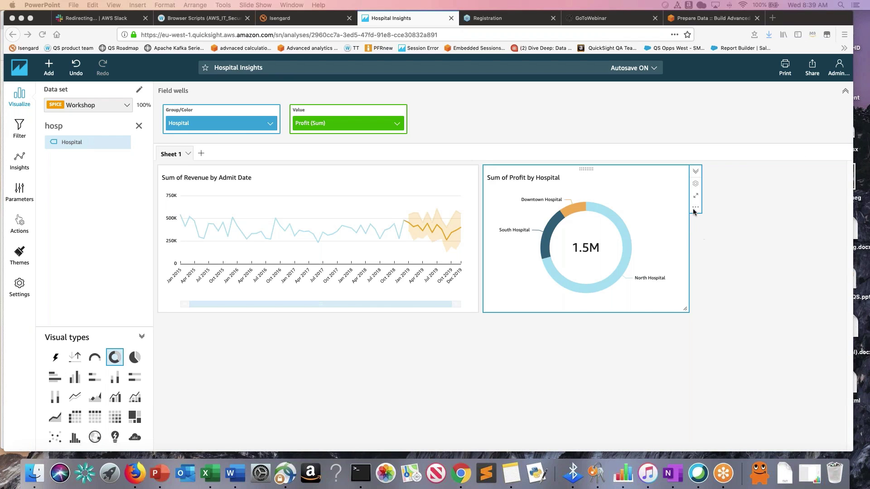
Add a new empty visual, shrink it, and move it to the sheet's top right.
click(50, 67)
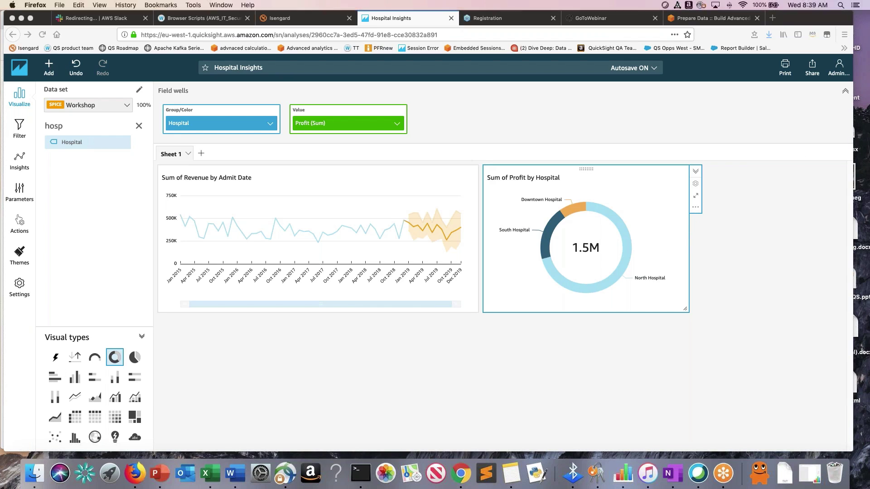
click(49, 67)
click(60, 89)
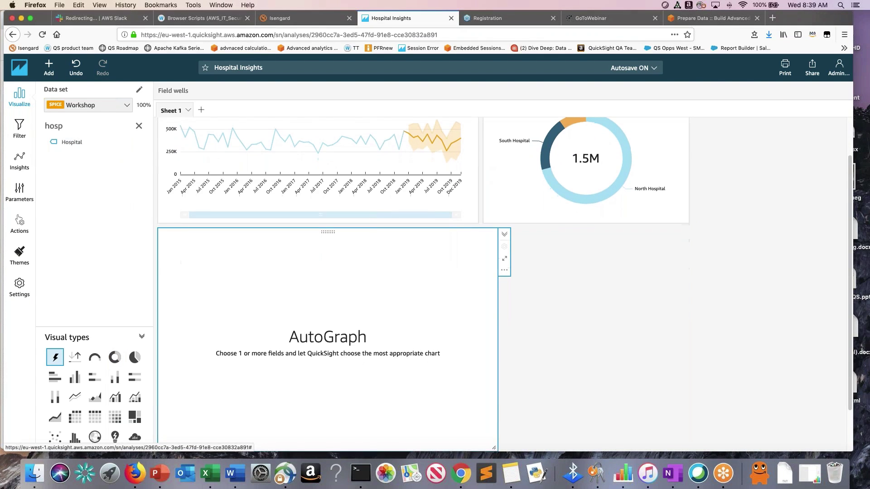
scroll(458, 349, down, 2)
drag(497, 403, 346, 245)
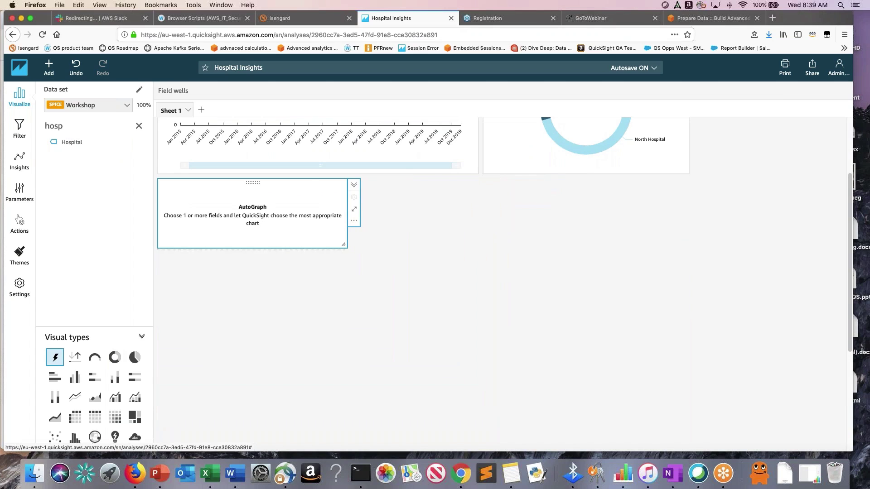
scroll(346, 245, up, 4)
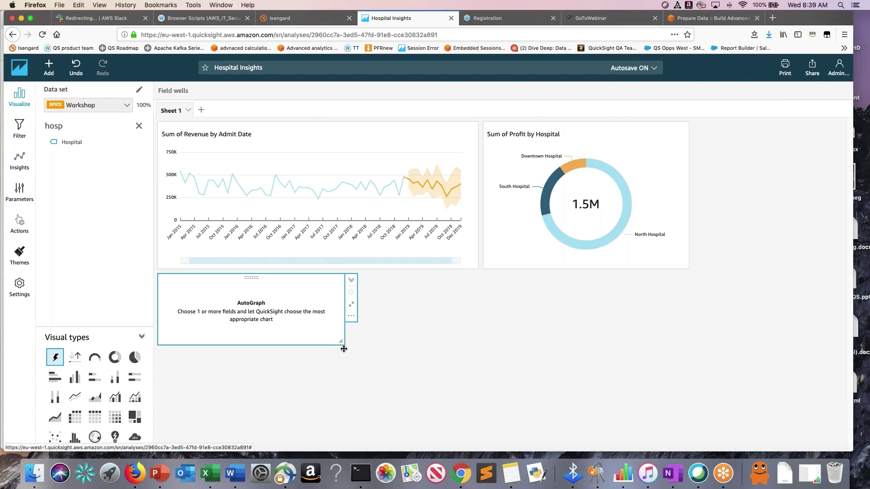
drag(342, 345, 310, 338)
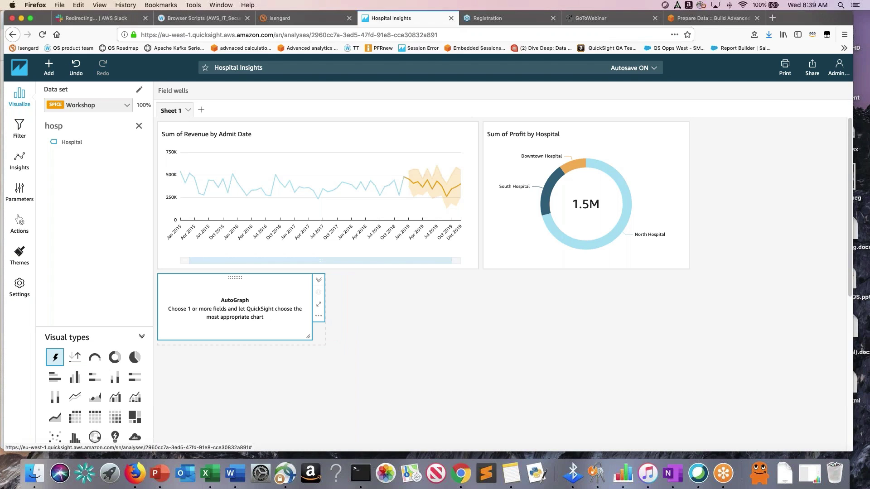
drag(235, 278, 768, 240)
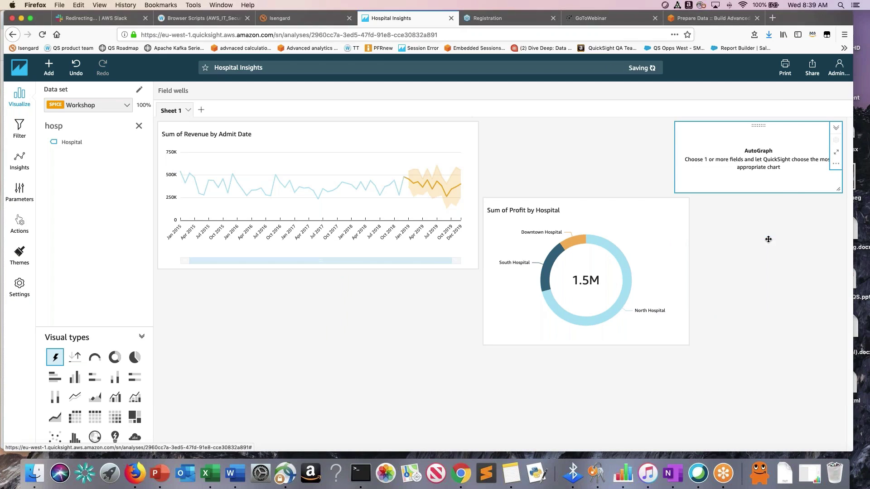
Narrow the revenue chart, move the donut up beside it, and select the empty AutoGraph.
click(672, 310)
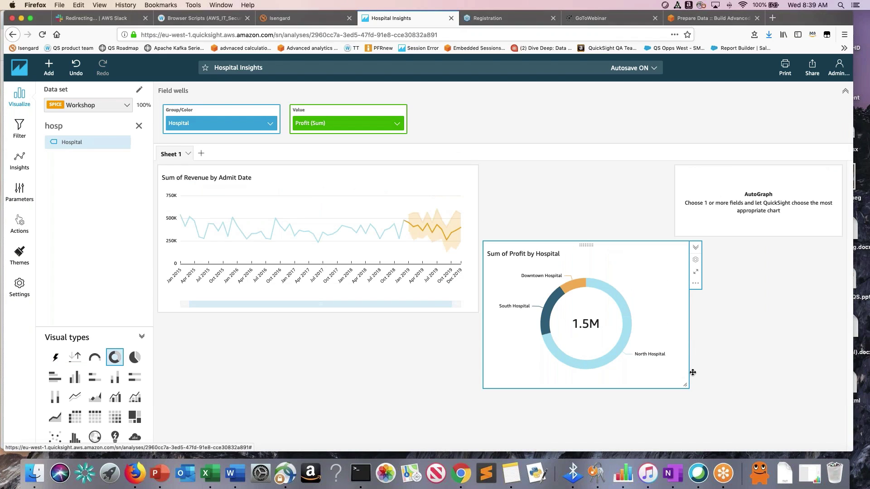
click(451, 283)
drag(476, 311, 457, 310)
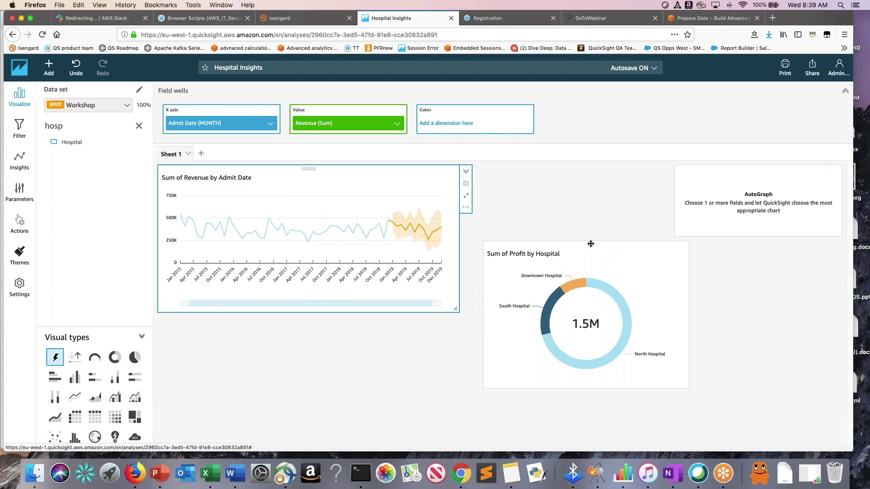
mouse_move(587, 245)
mouse_down()
mouse_move(555, 229)
mouse_move(583, 231)
mouse_move(575, 235)
mouse_up()
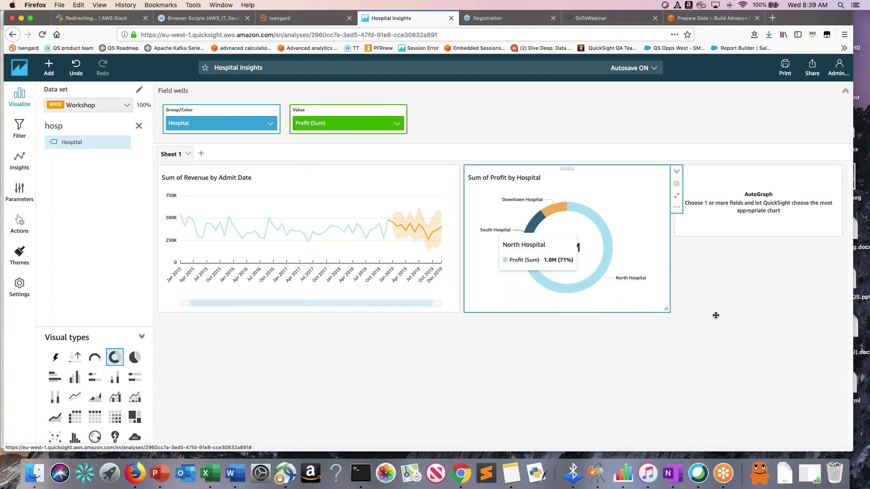
click(794, 183)
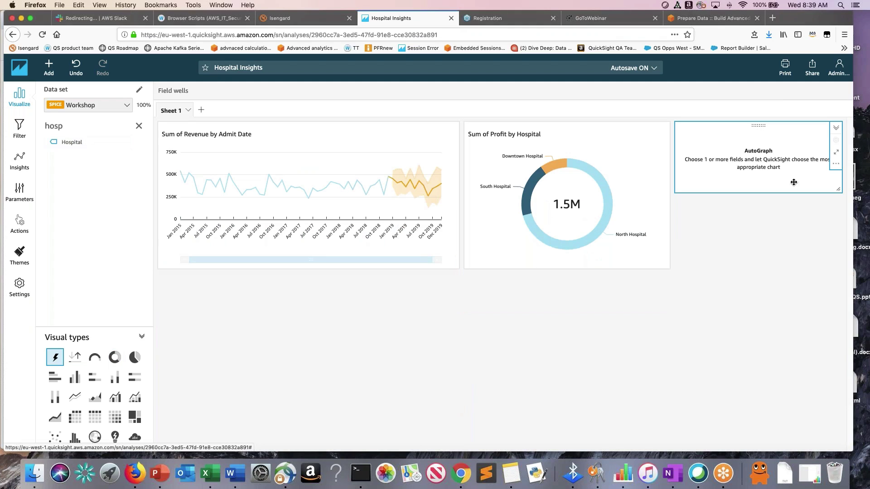
Make the empty visual a KPI with Admit Date as trend group and Revenue as value.
click(75, 359)
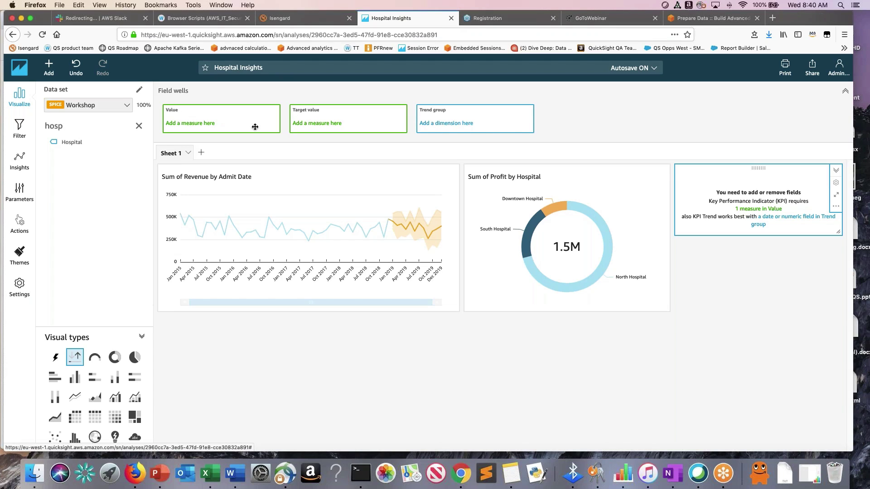
click(139, 126)
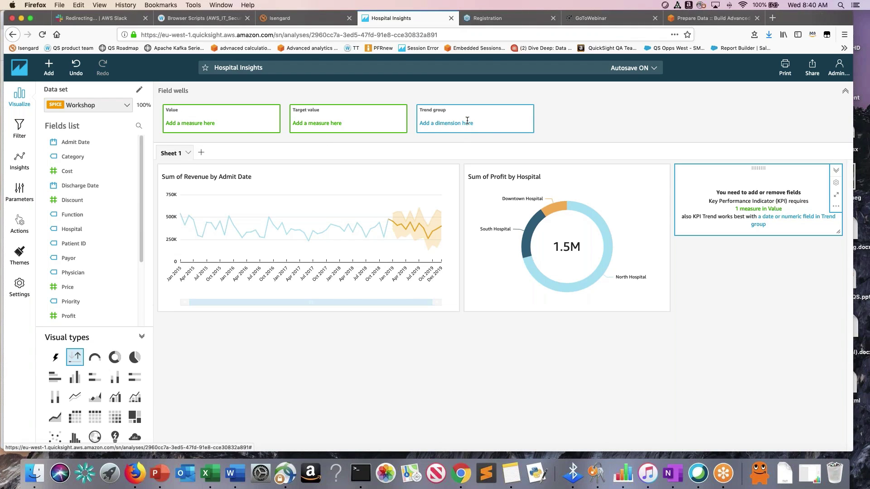
drag(70, 142, 469, 121)
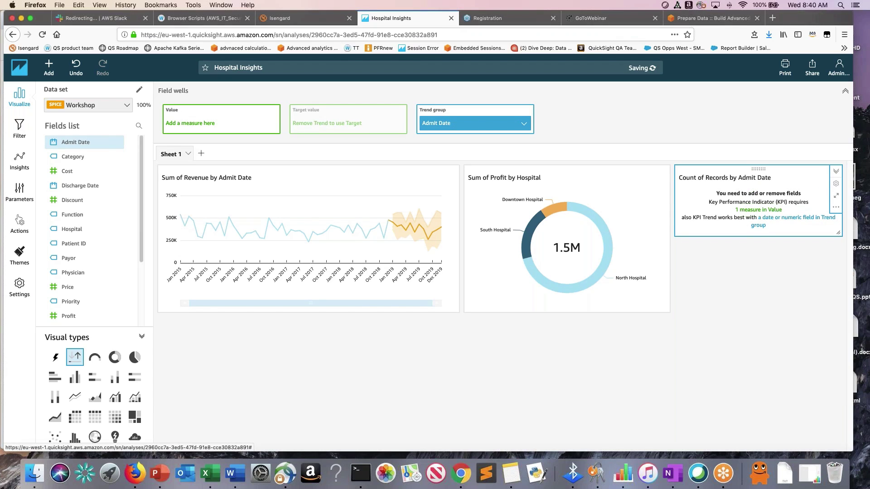
click(140, 128)
text(rev)
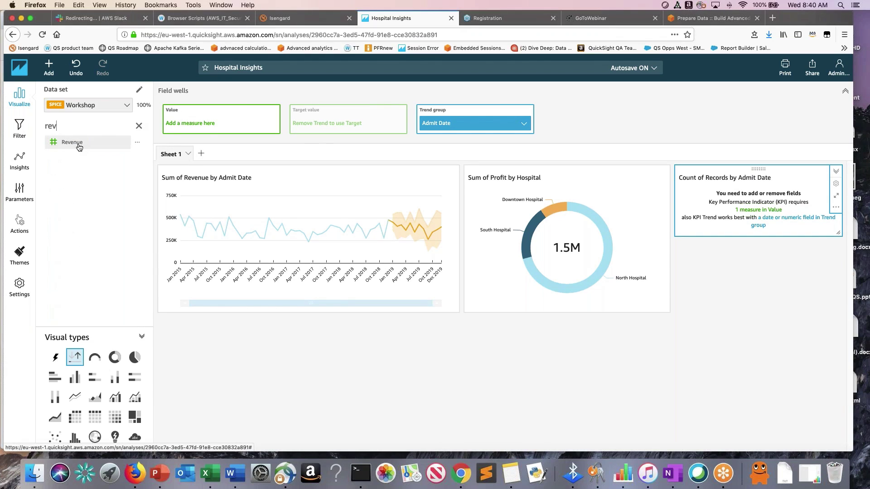
drag(78, 143, 225, 118)
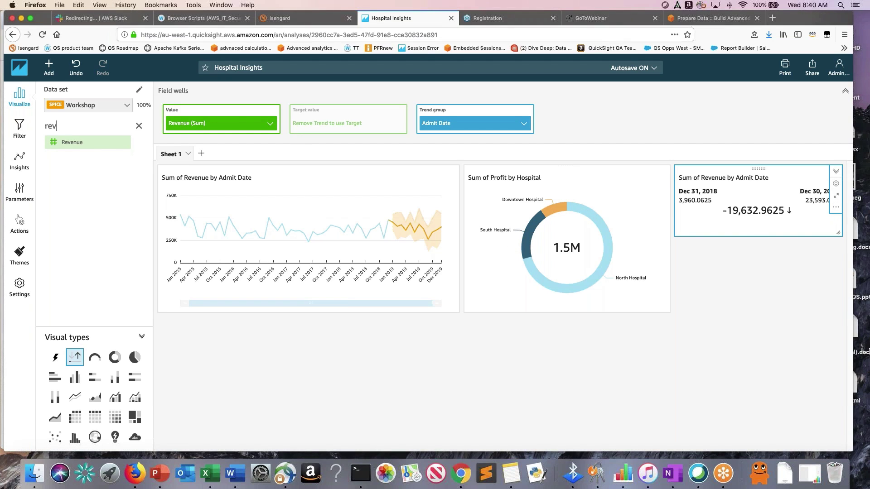
Make the Revenue KPI taller and aggregate its Admit Date trend by month.
drag(851, 451, 861, 457)
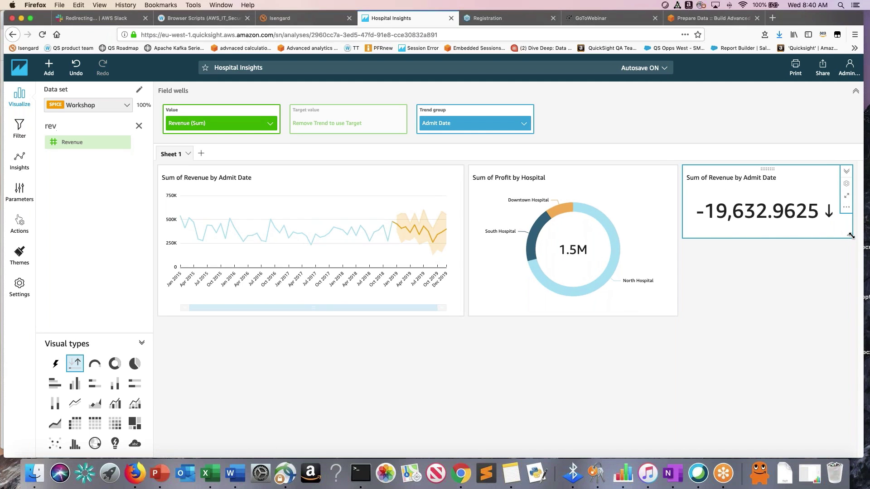
drag(851, 236, 851, 291)
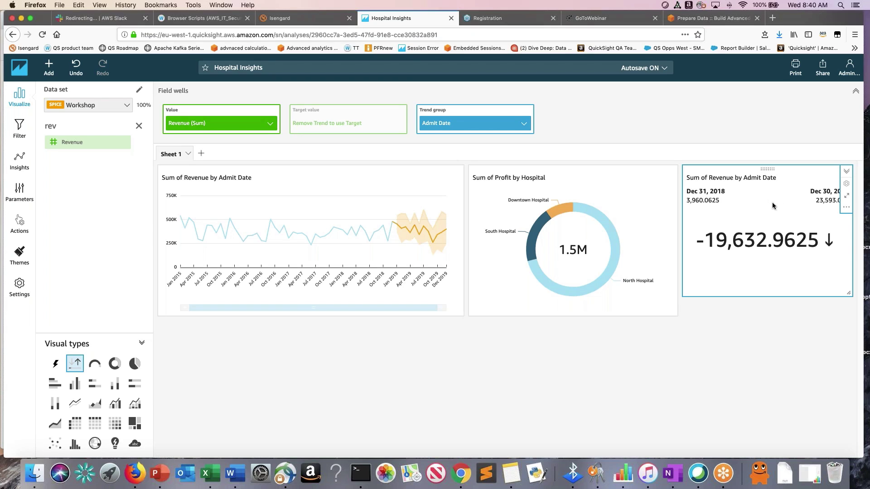
click(525, 125)
mouse_move(575, 144)
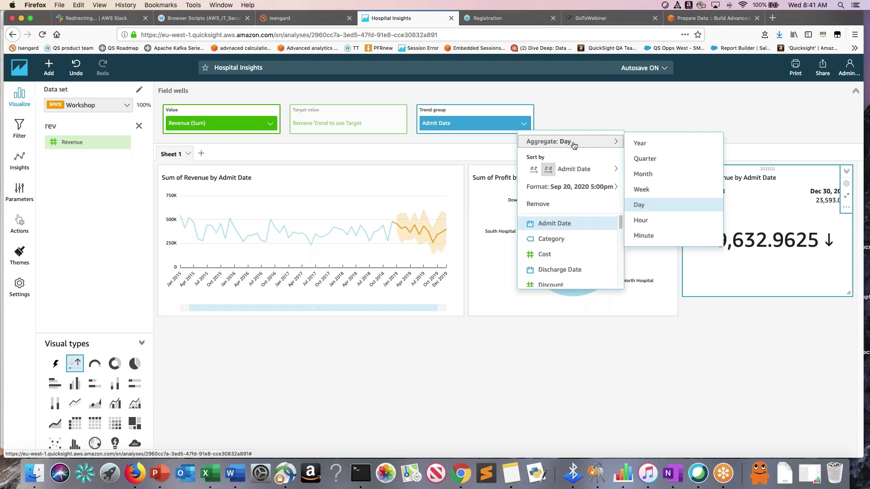
click(647, 177)
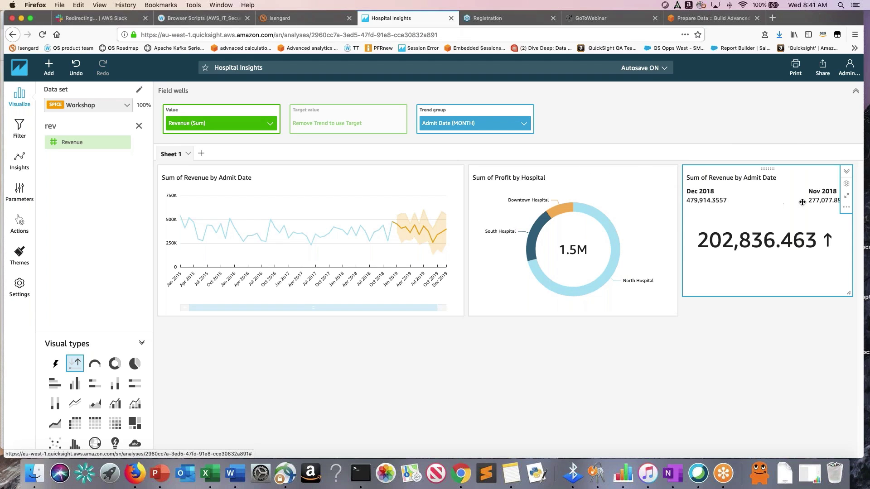
Aggregate the Admit Date trend by year so the KPI compares 2018 with 2017.
click(524, 123)
mouse_move(564, 143)
click(637, 144)
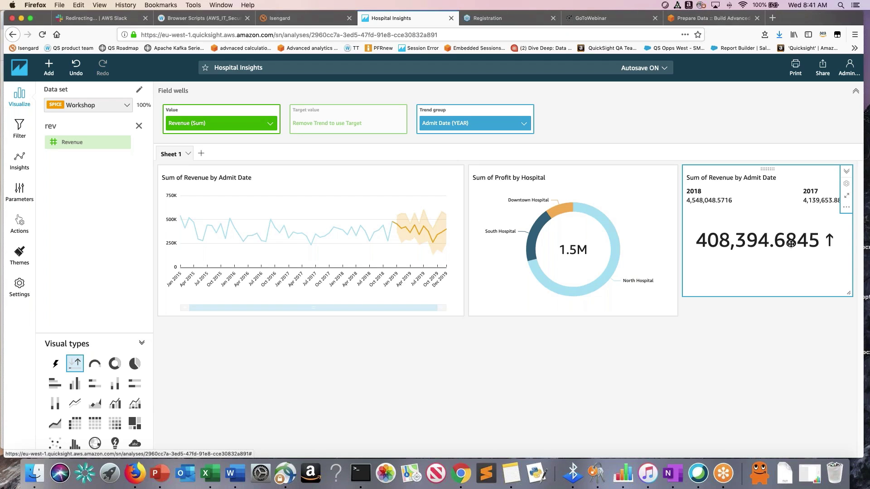
click(847, 186)
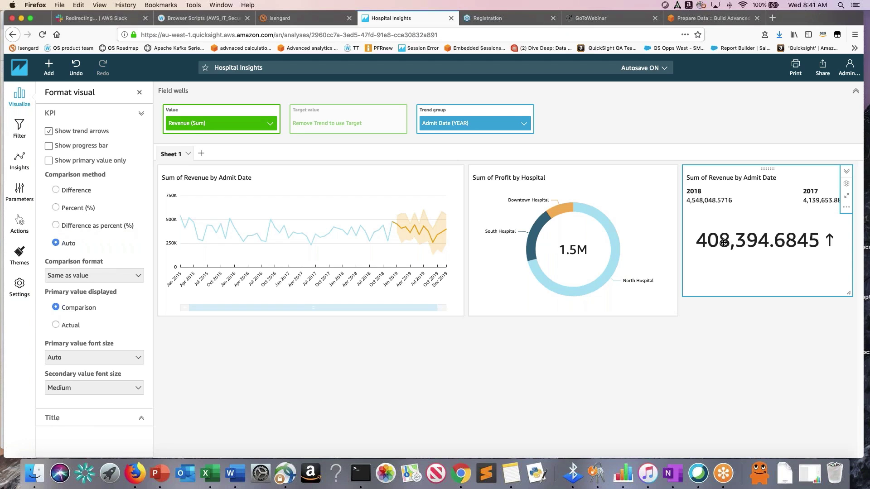
Set the KPI comparison to Difference as percent (%) and show the primary value only.
click(89, 211)
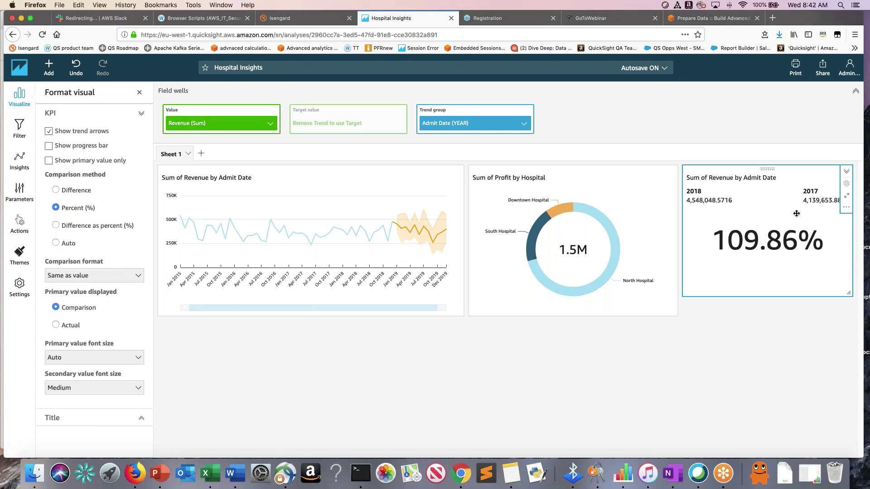
click(59, 228)
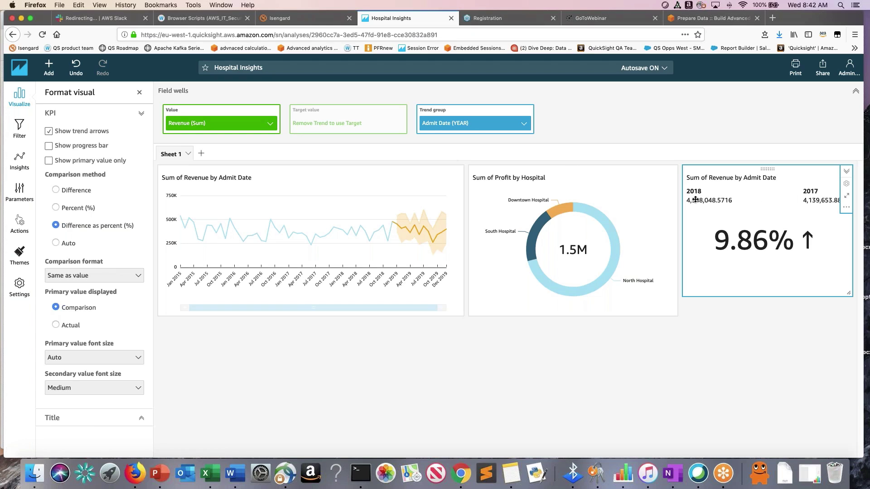
click(79, 162)
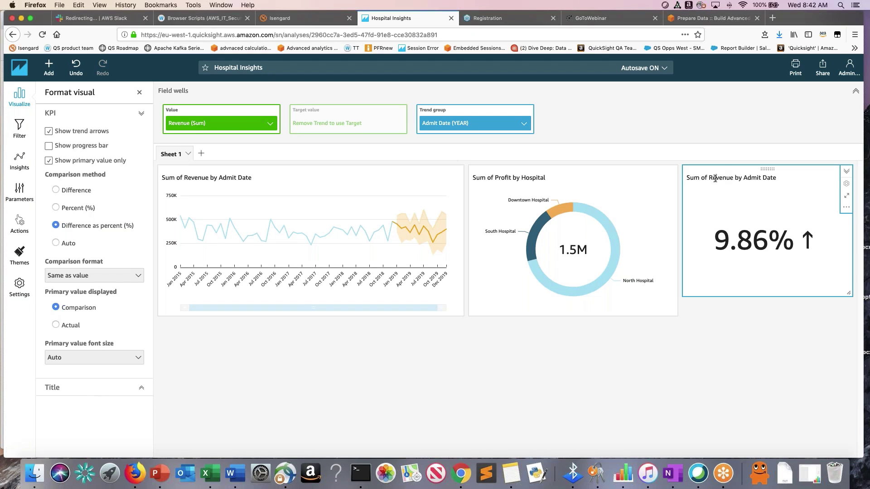
Retitle the KPI 'YoY Revenue (2018 vs 2017)' and turn trend arrows off and back on.
drag(686, 178, 786, 179)
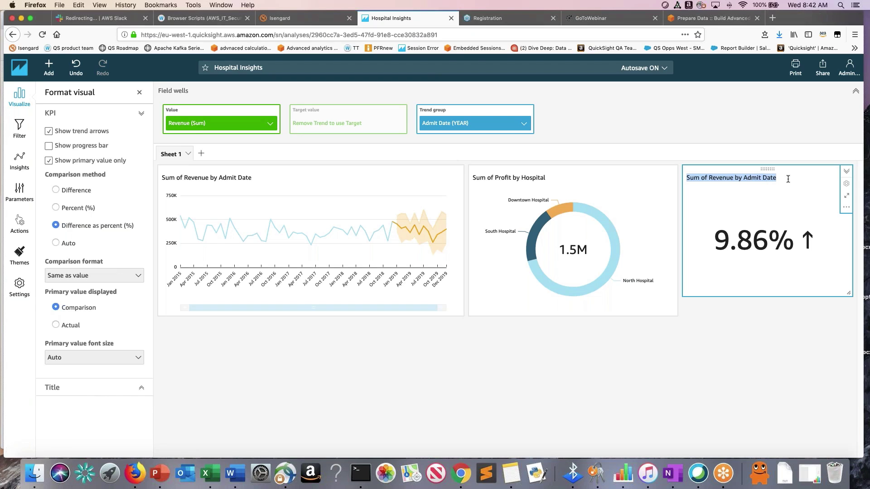
text(YoY)
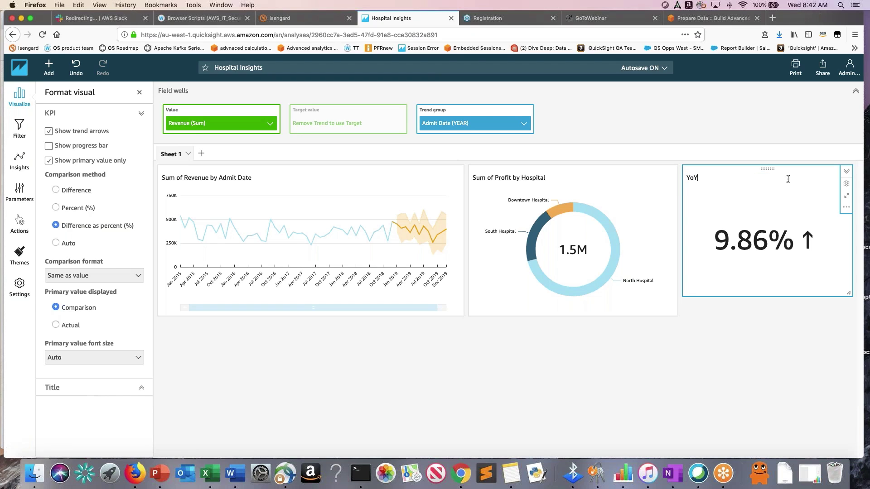
text( Revenue (2018 vs 2017))
click(49, 133)
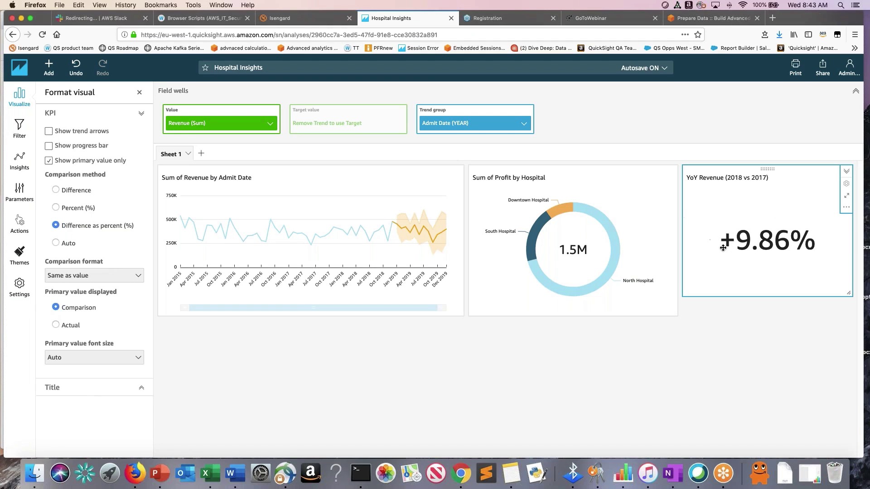
click(49, 132)
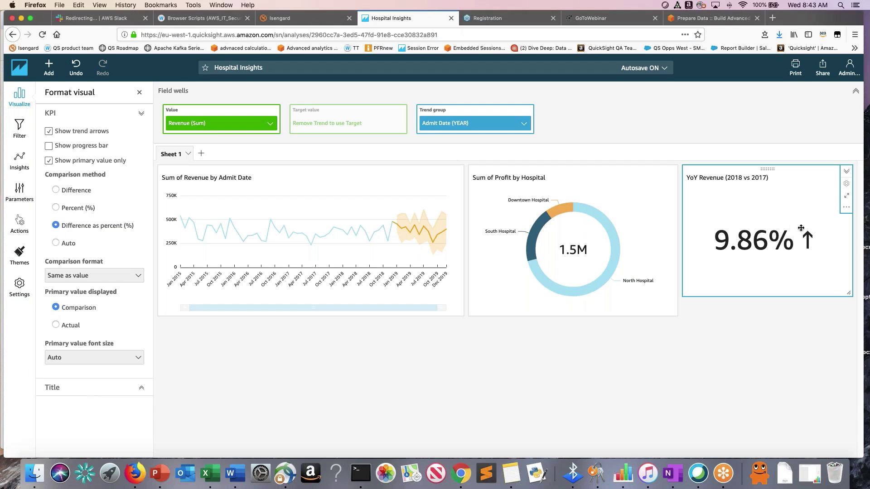
Review the options of the Admit Date trend field.
click(524, 125)
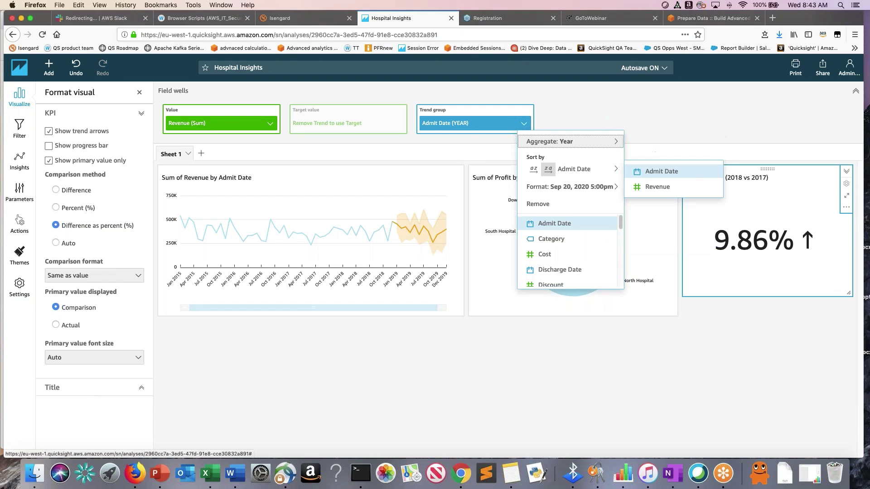
mouse_move(568, 188)
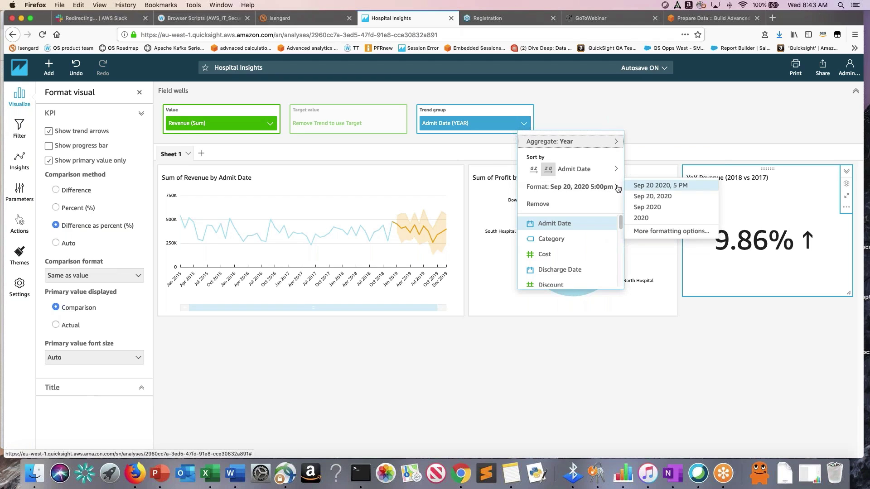
mouse_move(555, 141)
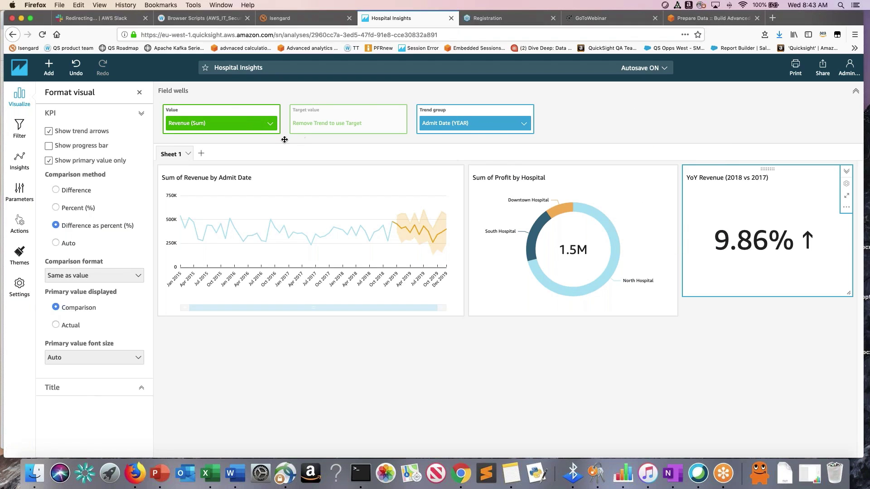
Format the KPI value as 1235 so it reads 10%, then shrink the visual.
click(271, 124)
mouse_move(293, 176)
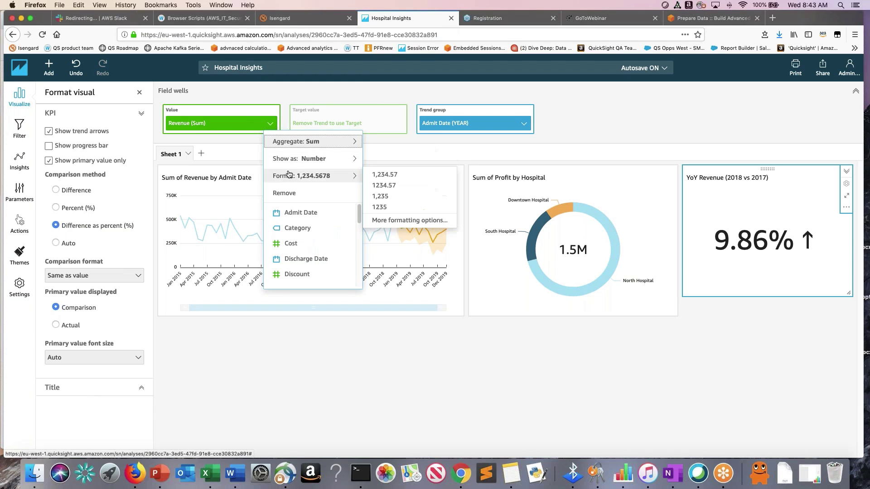
click(387, 208)
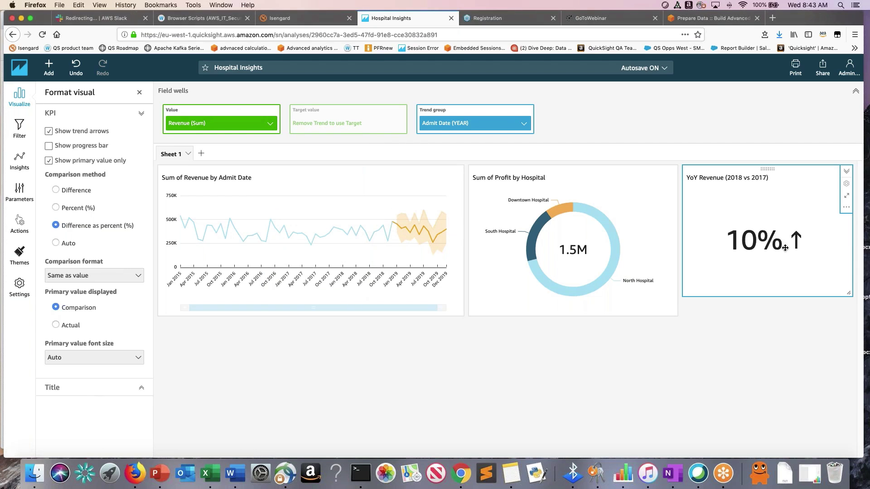
click(139, 92)
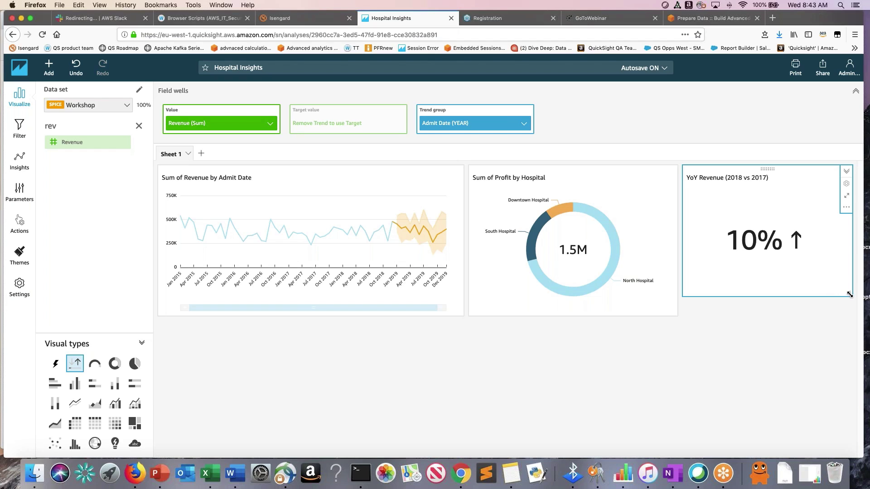
drag(850, 295, 848, 236)
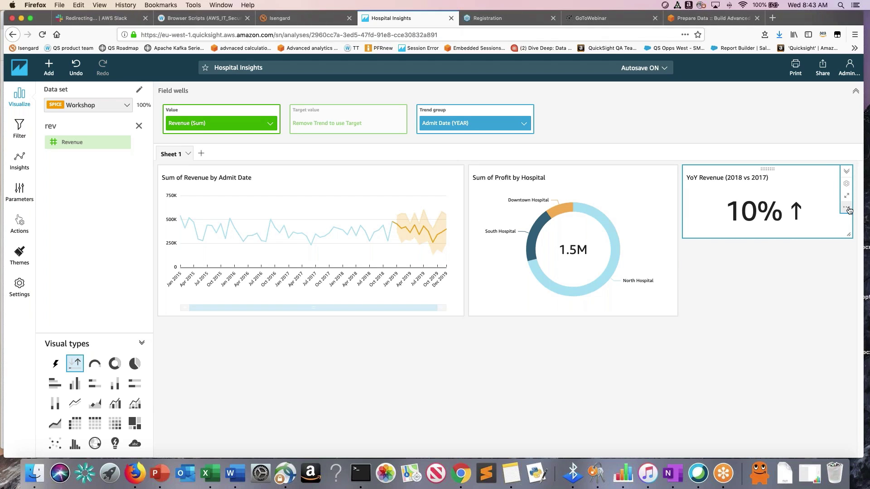
Duplicate the YoY Revenue KPI and place the copy below the original.
click(848, 208)
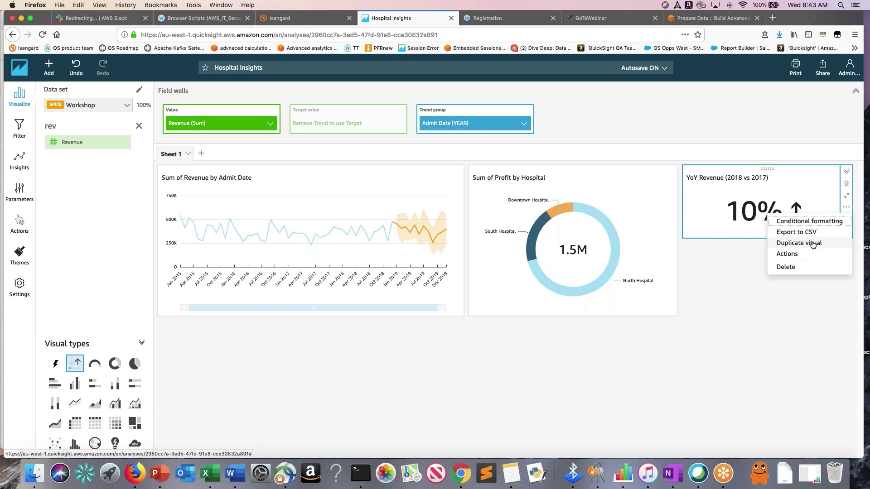
click(813, 245)
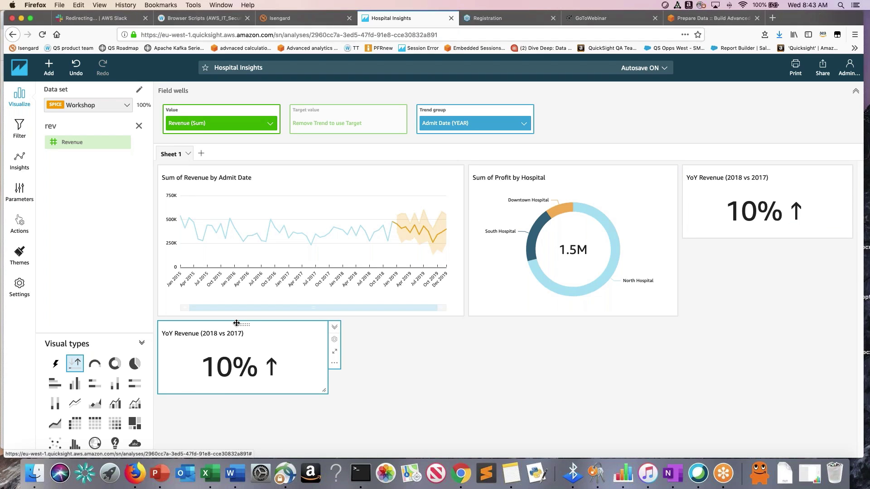
drag(237, 323, 769, 338)
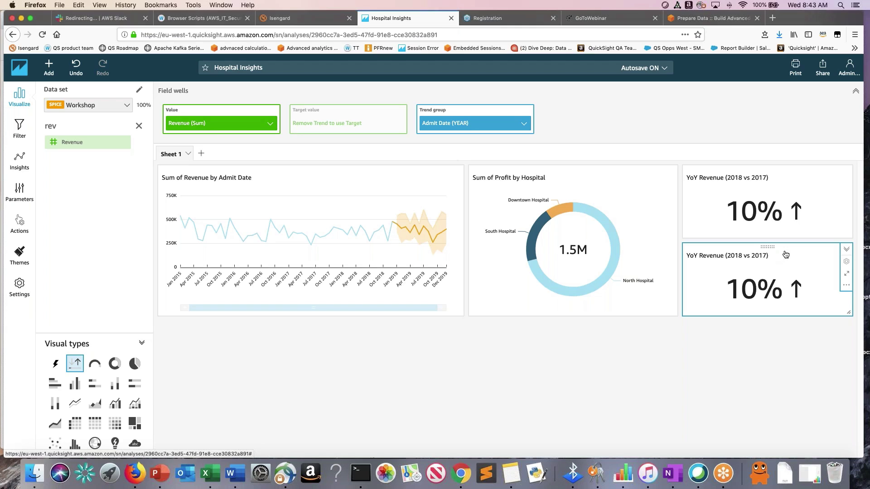
Make Profit the copy's value, formatted as a whole number (1235).
click(139, 126)
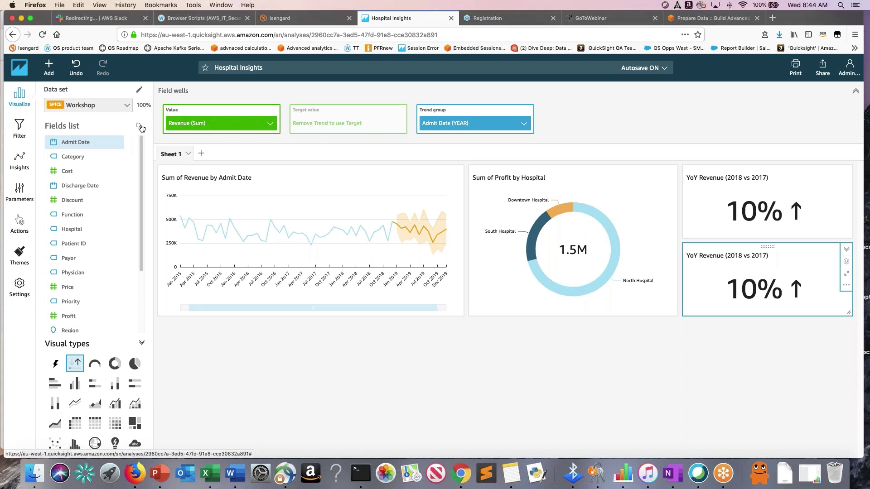
text(pr)
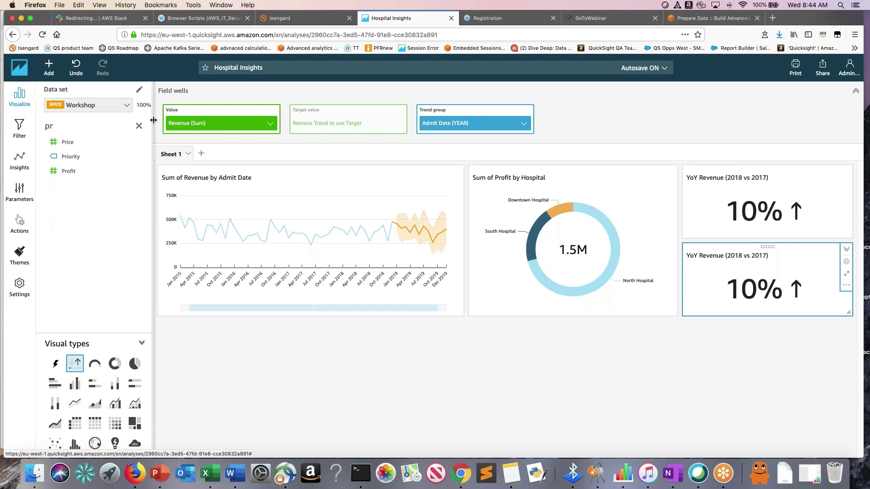
drag(70, 172, 192, 130)
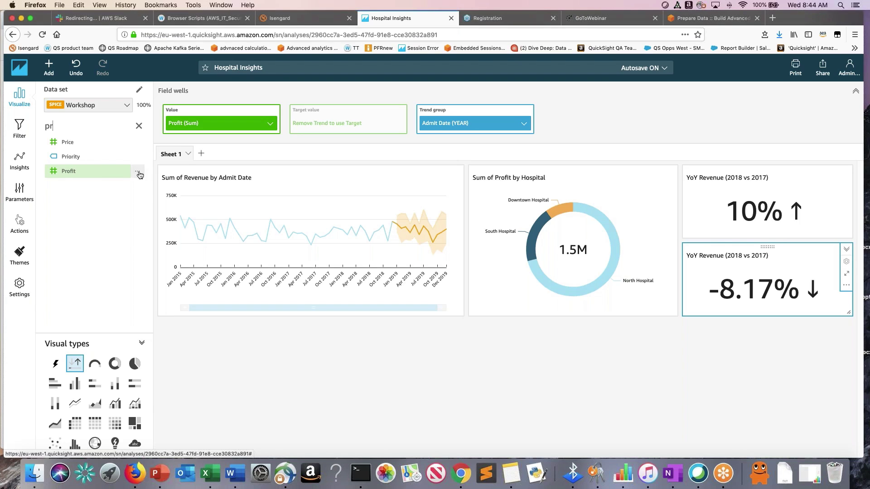
click(138, 173)
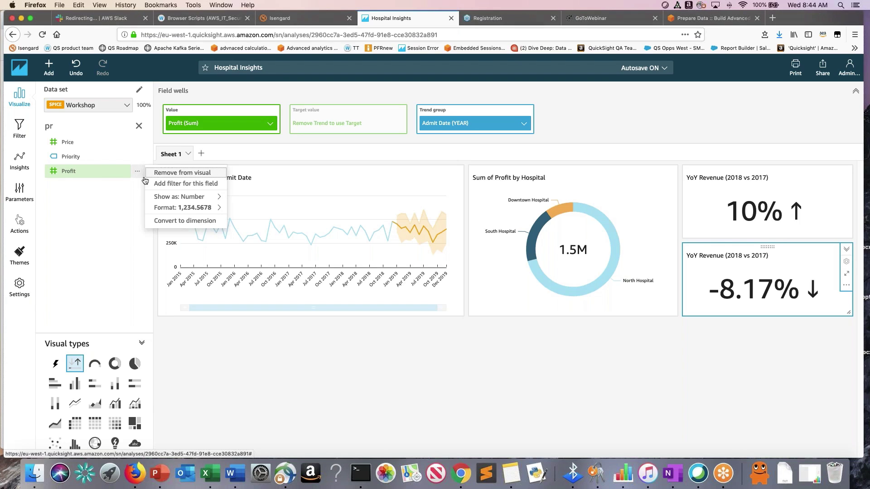
mouse_move(199, 207)
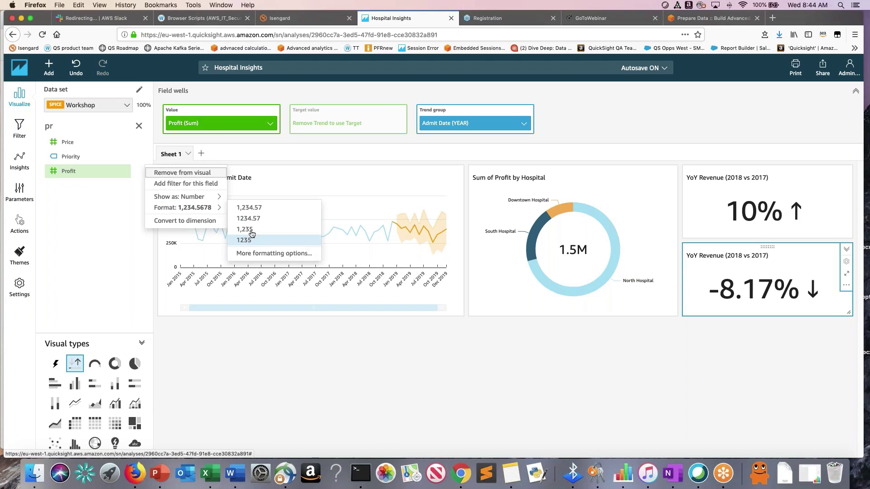
click(250, 240)
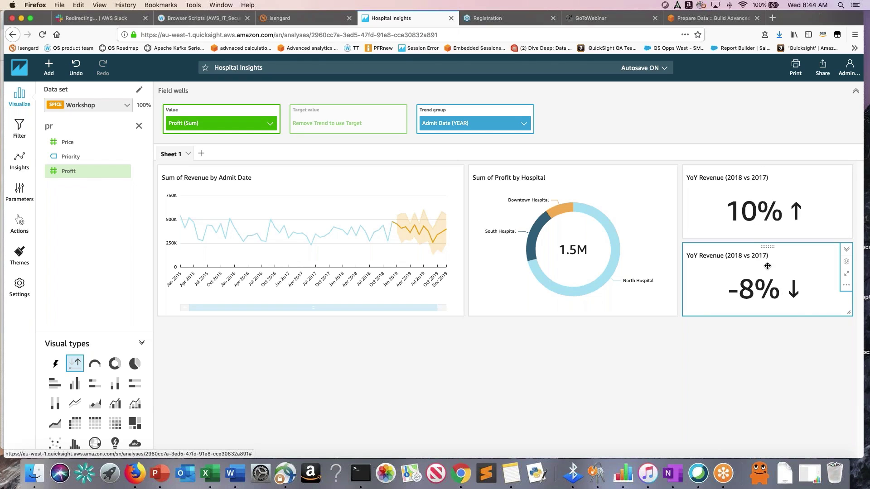
Retitle the lower KPI 'YoY Profit (2018 vs 2017)'.
click(745, 256)
drag(727, 256, 700, 257)
text(Profit)
click(139, 126)
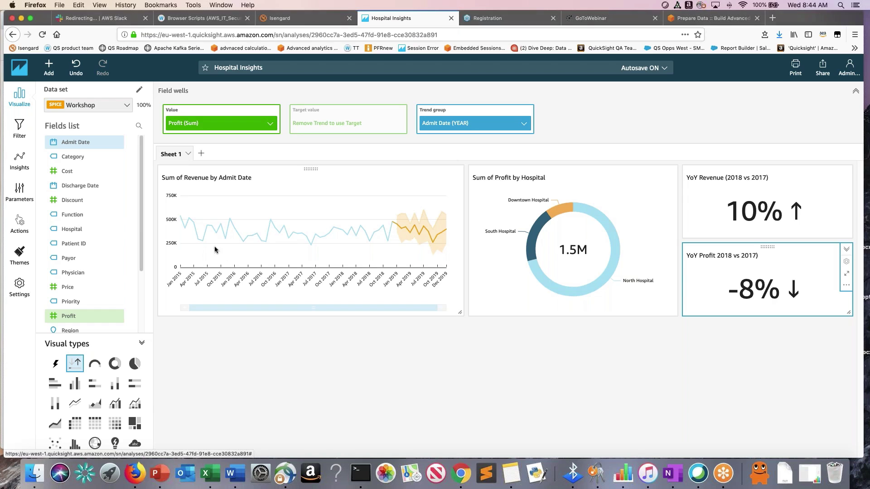
click(57, 72)
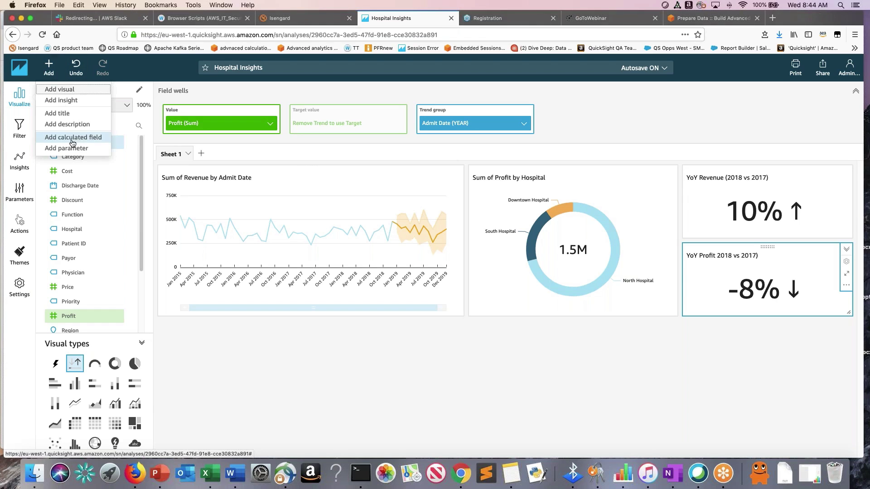
Add a new visual showing Sum of Cost by Category.
click(58, 90)
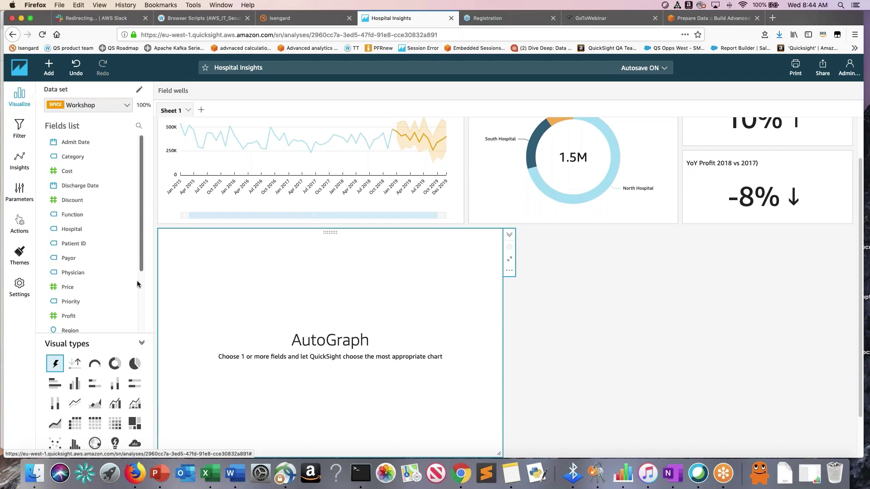
click(139, 127)
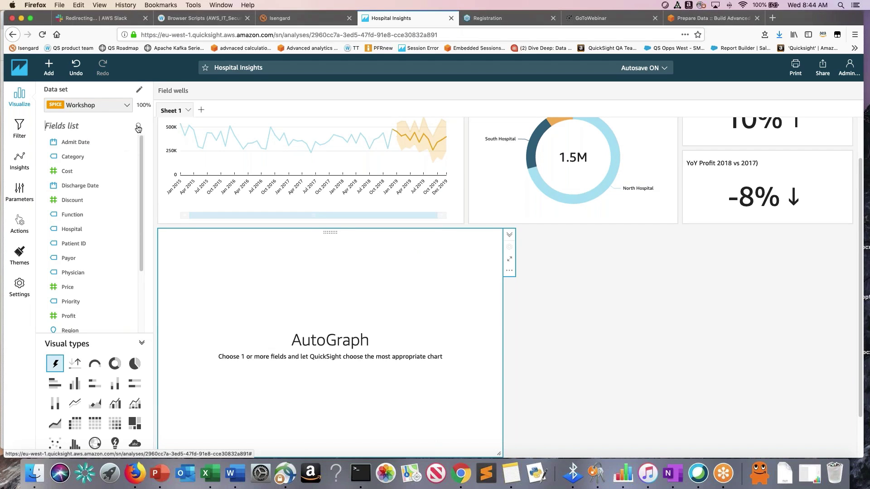
text(cost)
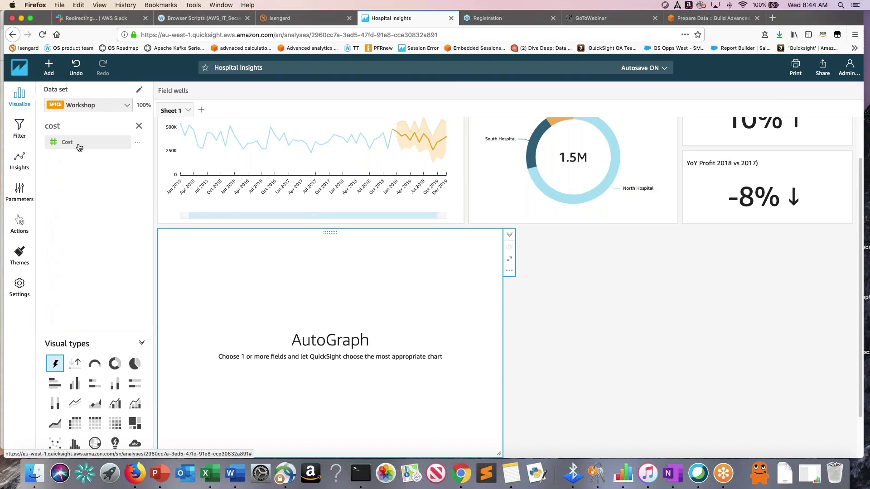
click(79, 146)
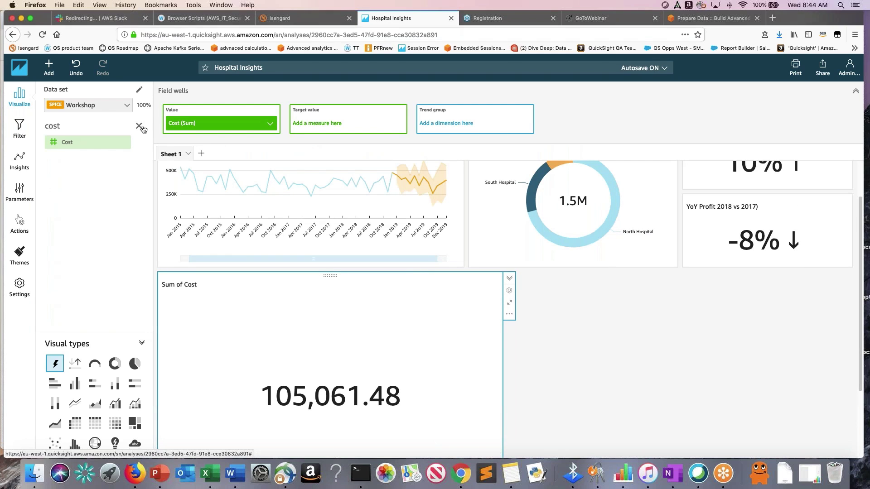
click(140, 127)
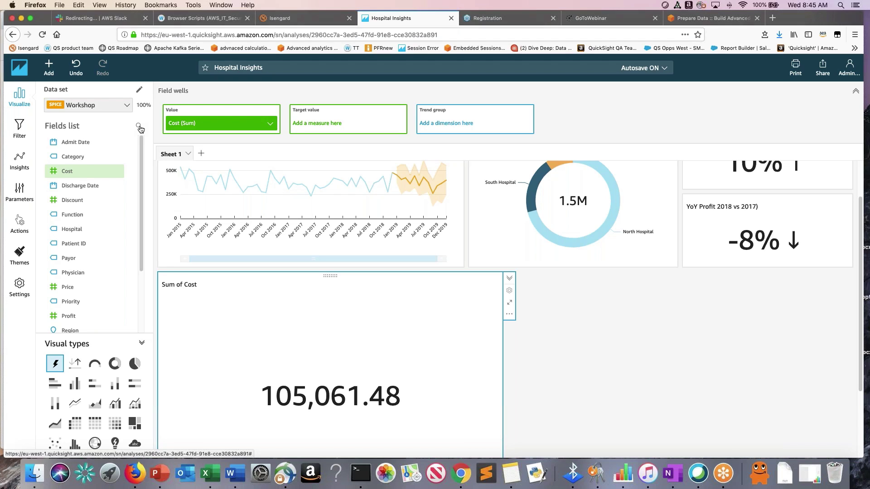
click(72, 157)
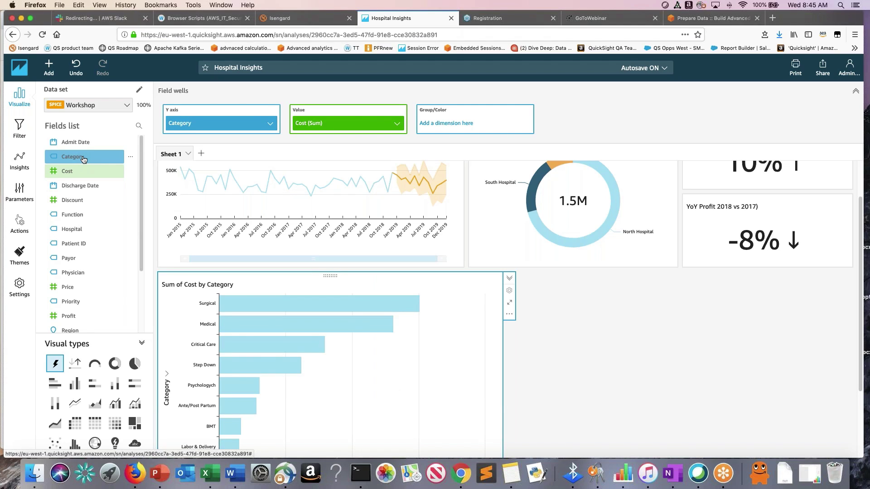
Split the bars by Admit Date aggregated by Year, then collapse the field wells.
mouse_move(271, 354)
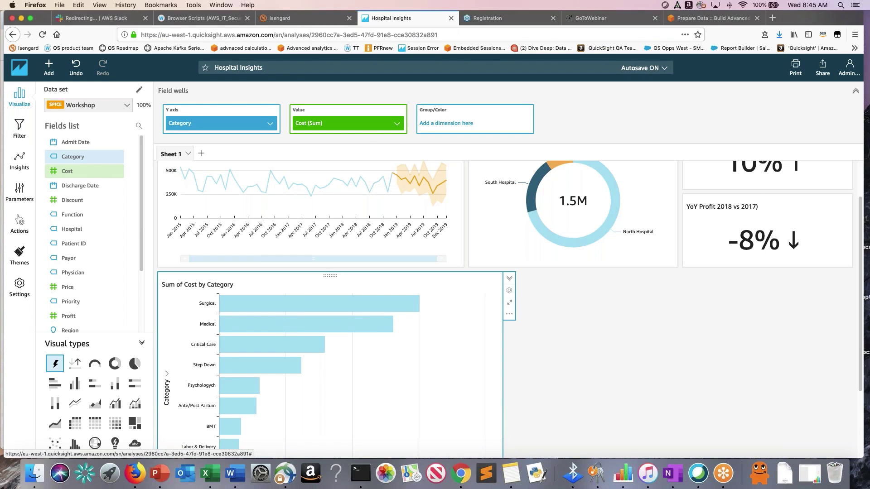
drag(72, 142, 463, 122)
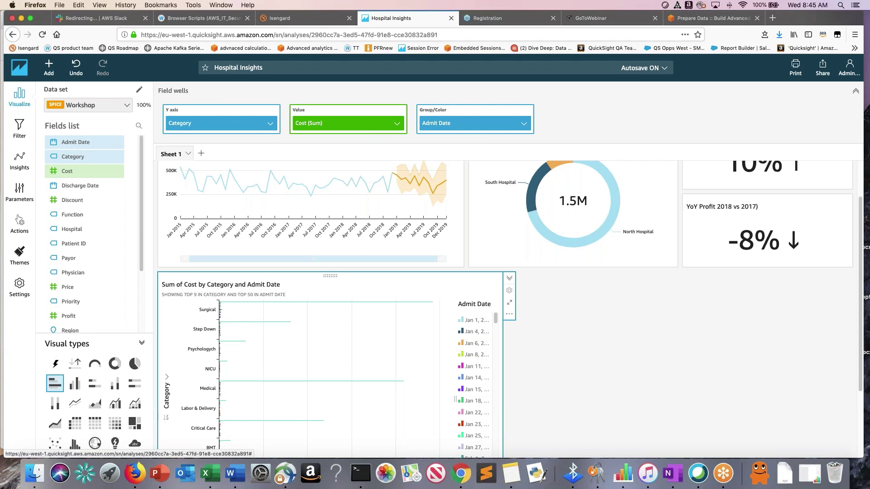
click(525, 123)
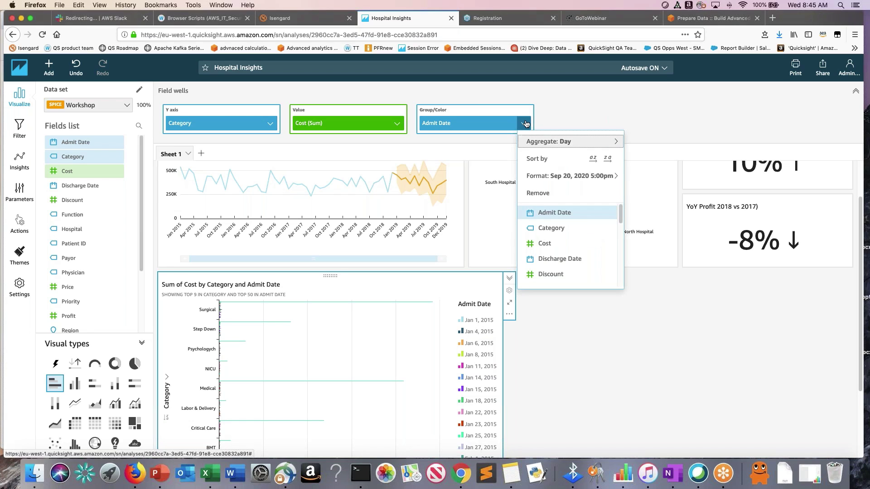
mouse_move(564, 142)
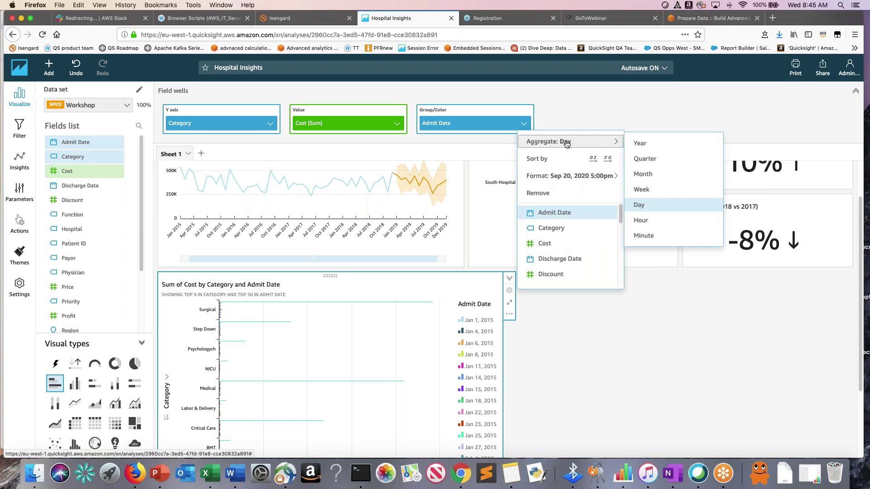
click(640, 144)
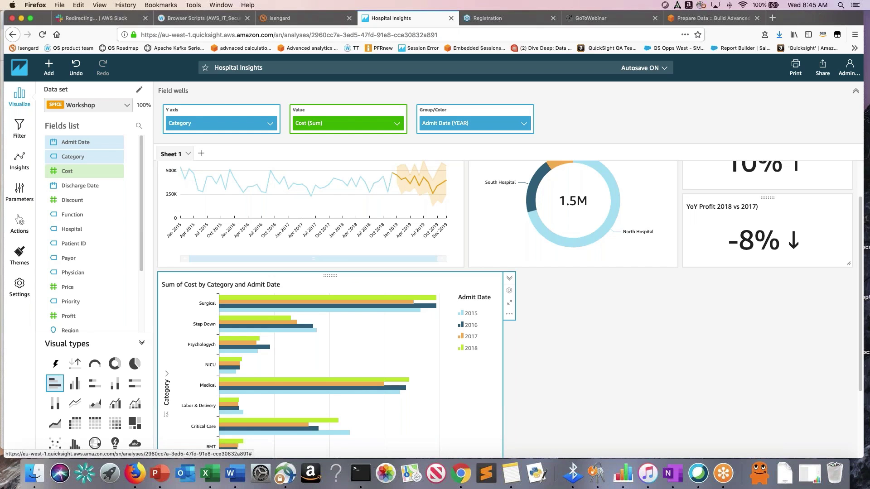
scroll(862, 241, up, 2)
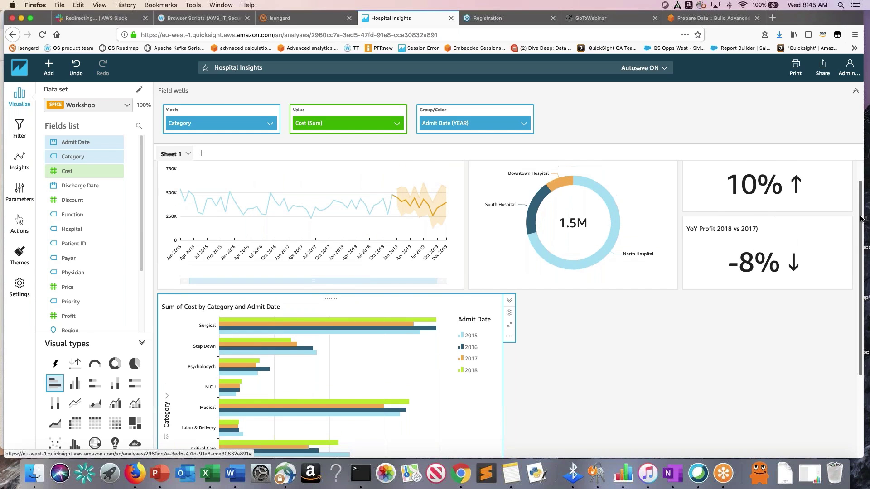
click(856, 90)
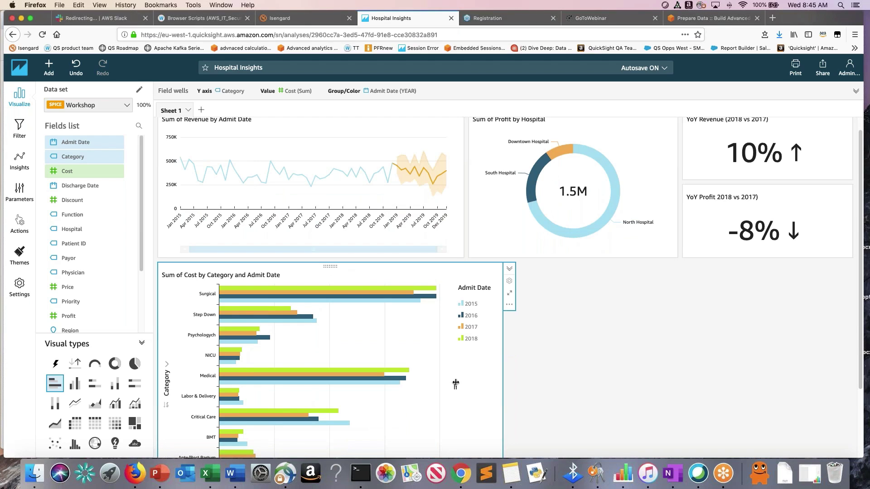
Create an Admit Date filter for the bar chart.
click(20, 132)
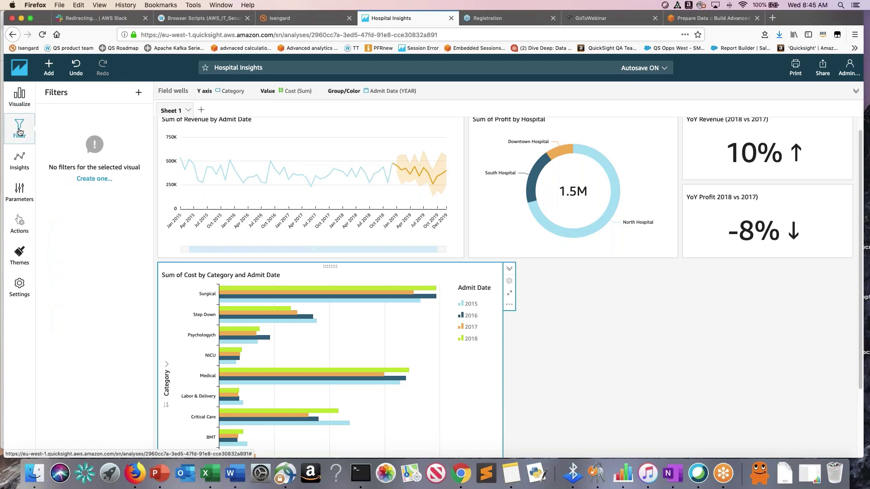
click(99, 179)
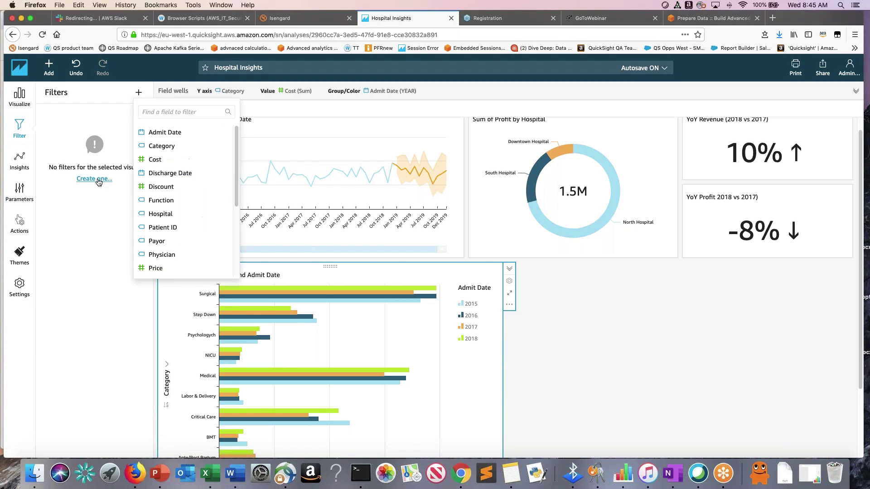
click(164, 133)
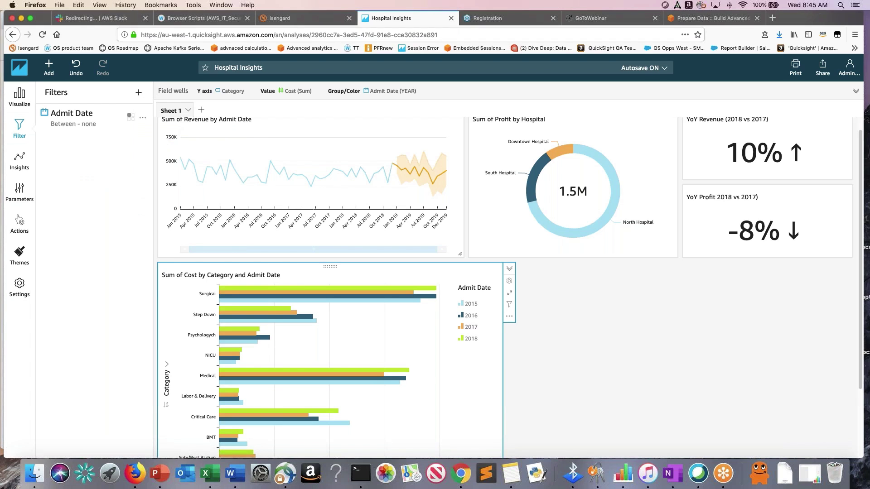
click(63, 121)
Set the filter's start date to 2017-01-01.
click(92, 243)
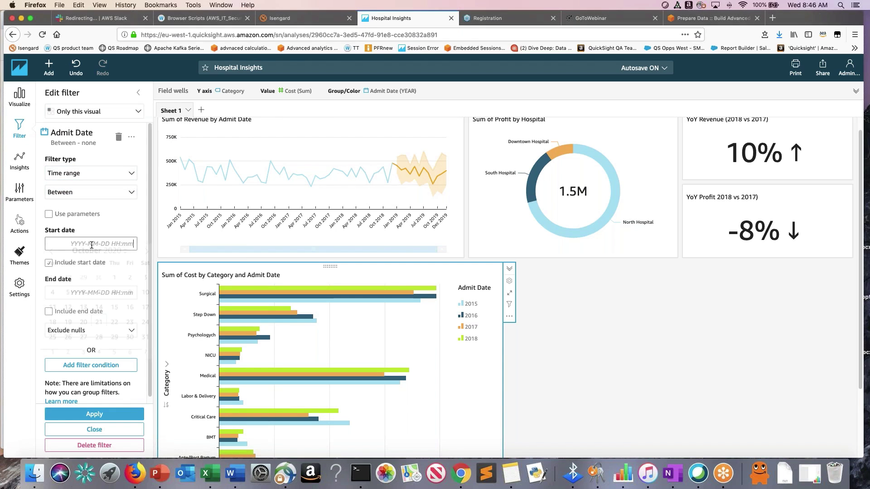
text(2018)
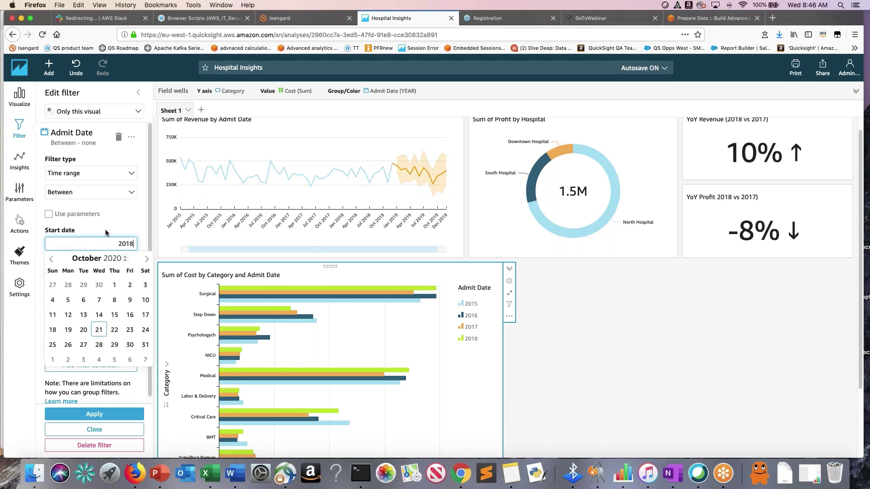
key(Return)
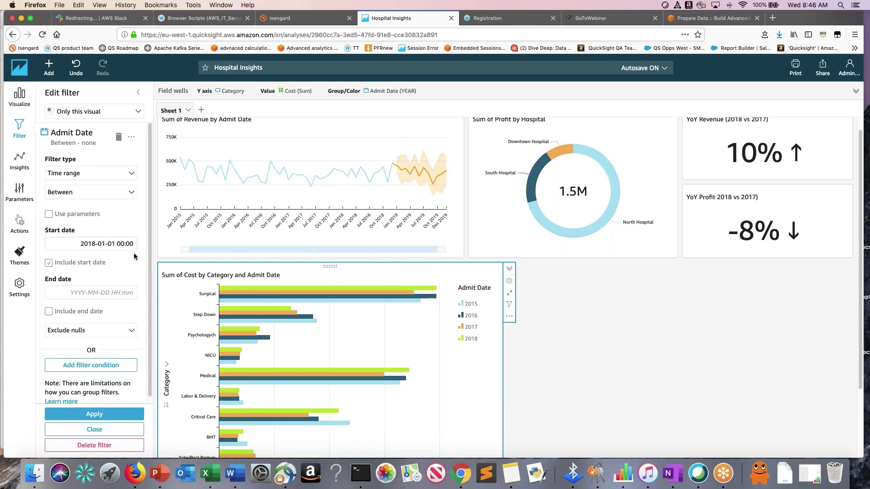
click(98, 293)
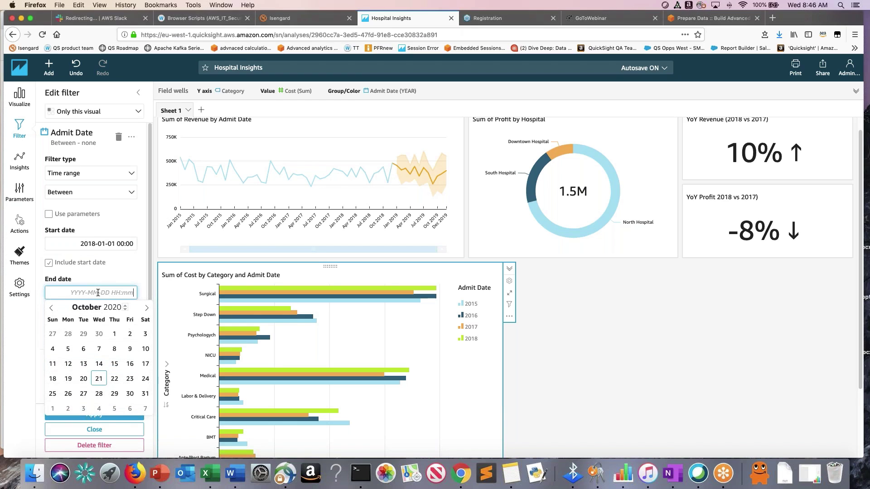
click(94, 244)
drag(93, 243, 98, 243)
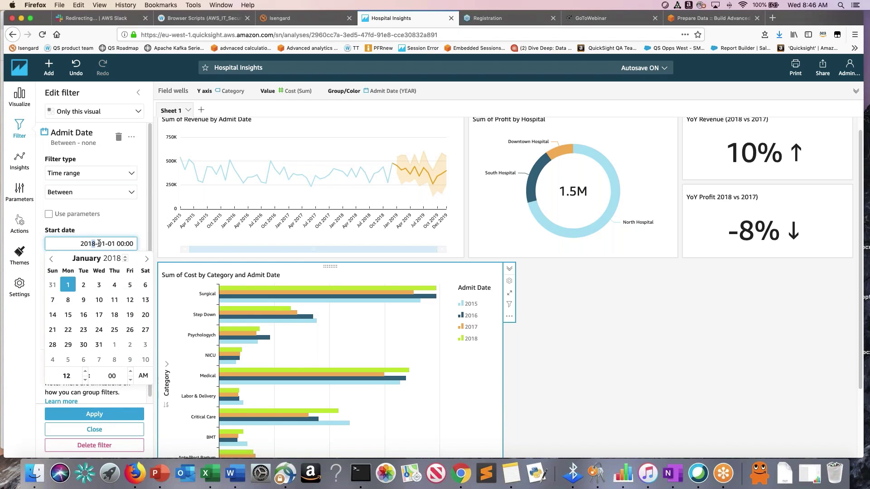
text(7)
click(105, 232)
Set the filter's end date to 2018-12-31 using the calendar.
click(91, 295)
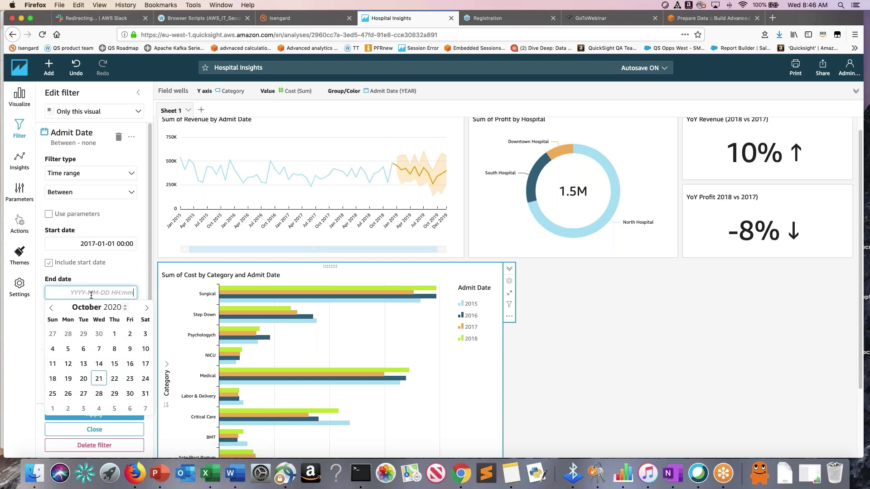
text(2018)
click(103, 279)
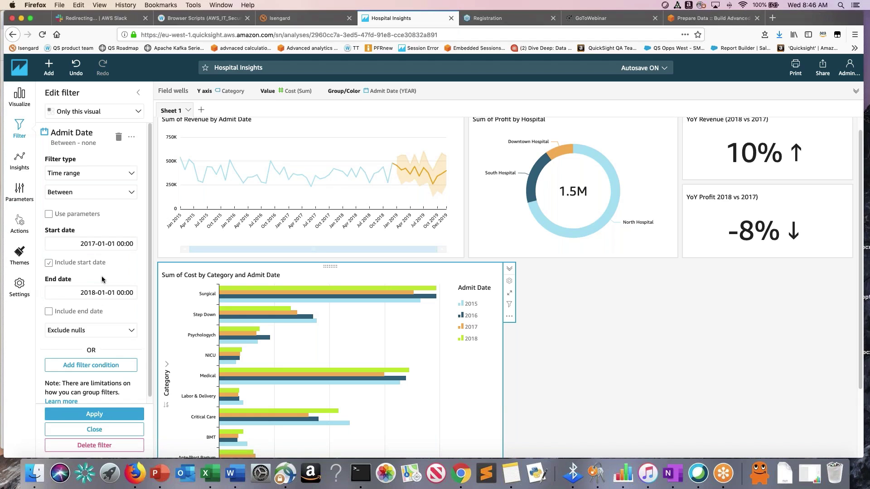
click(109, 295)
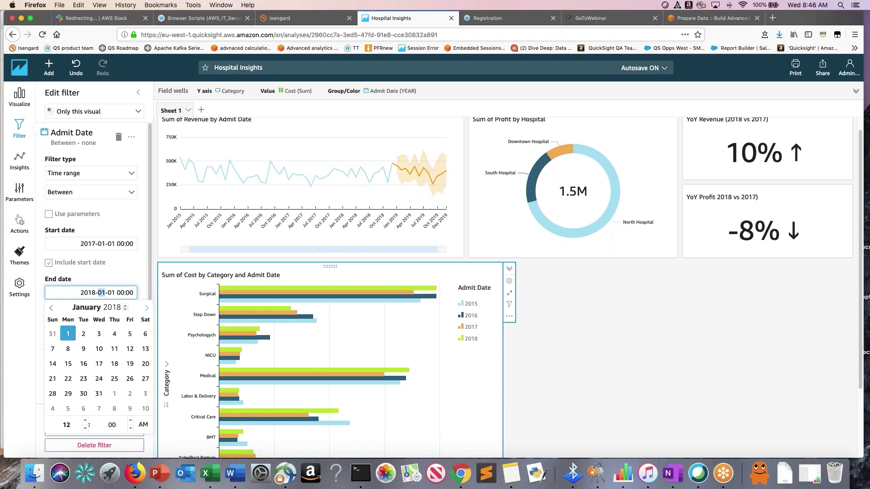
click(147, 310)
click(146, 310)
click(147, 310)
click(147, 310)
click(147, 310)
click(147, 310)
click(147, 310)
click(146, 310)
click(147, 310)
click(147, 310)
click(147, 310)
click(68, 408)
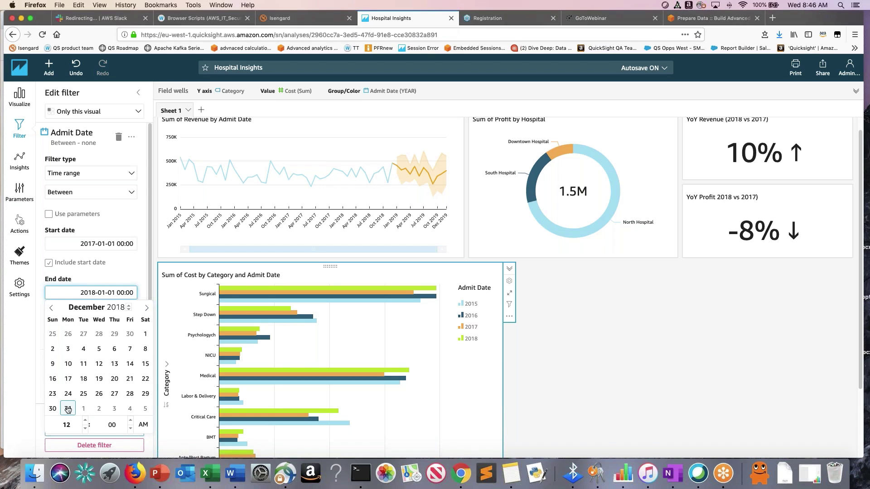
Include both start and end dates and apply the filter.
click(132, 265)
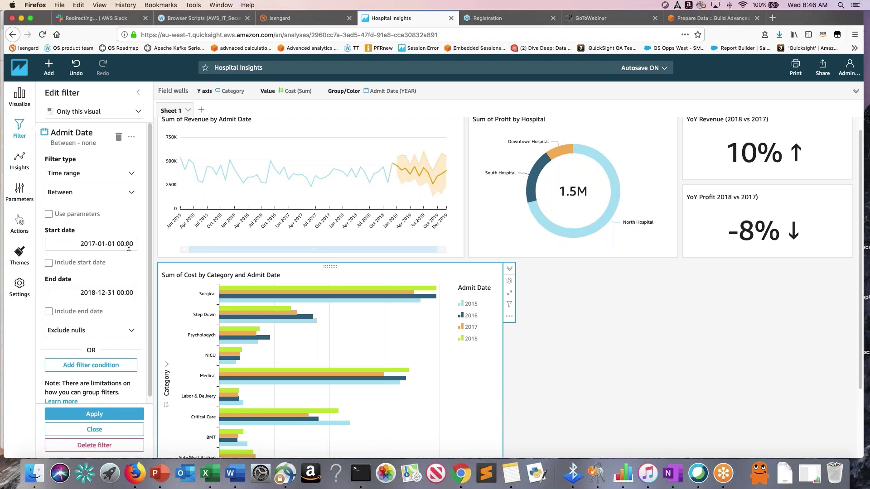
click(50, 265)
click(105, 414)
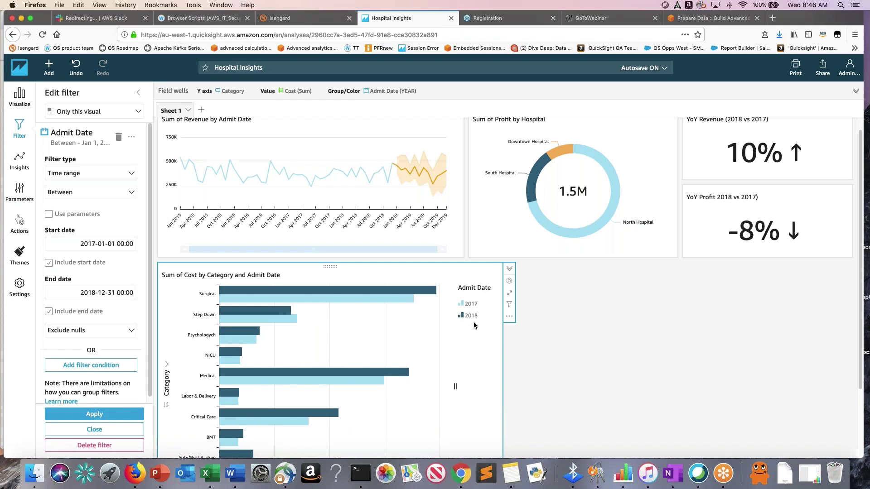
scroll(520, 341, down, 3)
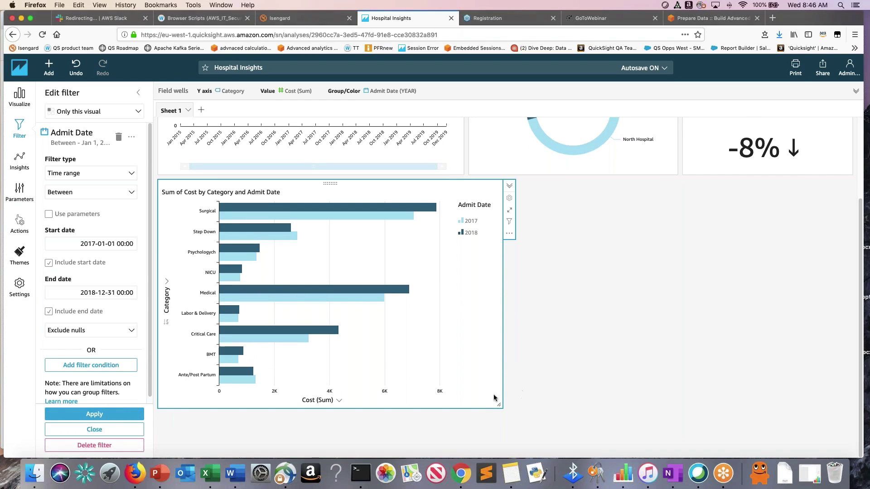
Make the cost bar chart narrower and go back to the Filters list.
drag(499, 404, 435, 404)
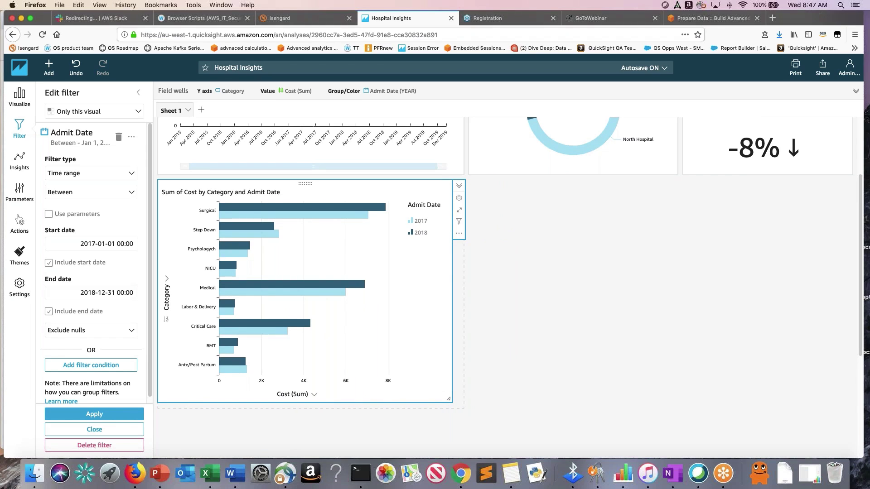
scroll(589, 351, up, 3)
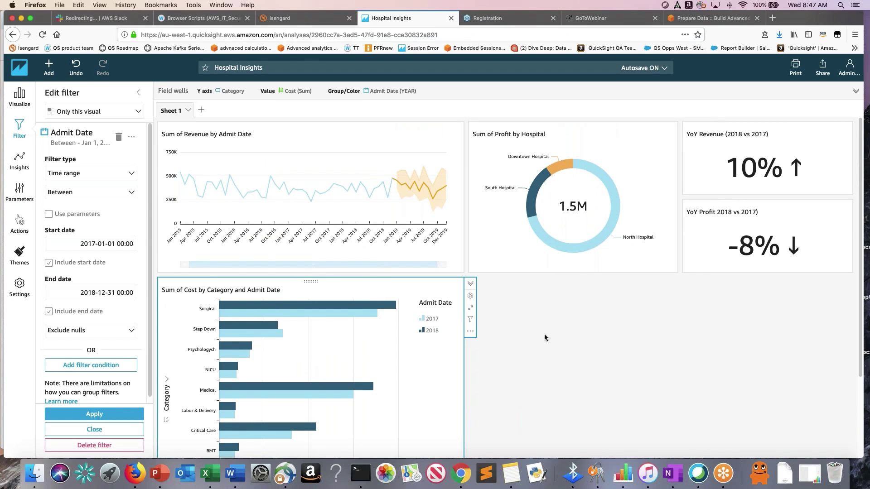
mouse_move(345, 319)
click(138, 93)
scroll(561, 354, down, 3)
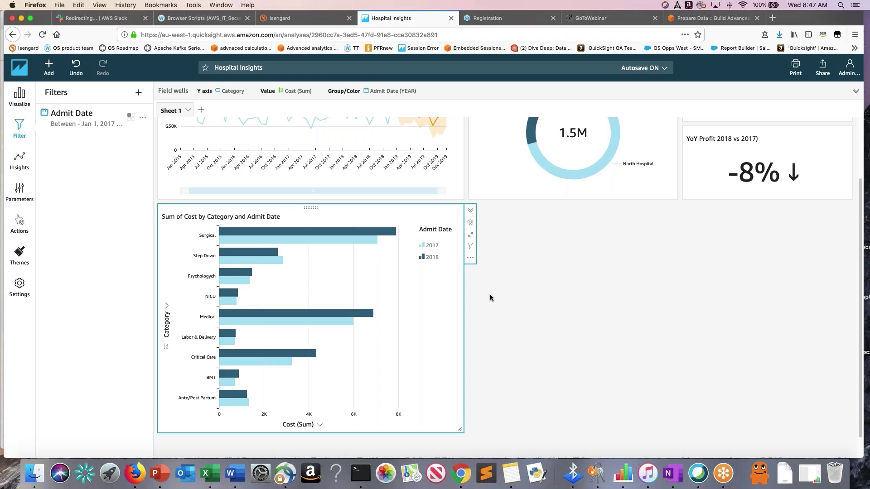
Add a constant reference line at value 1000 to the cost bar chart.
click(471, 224)
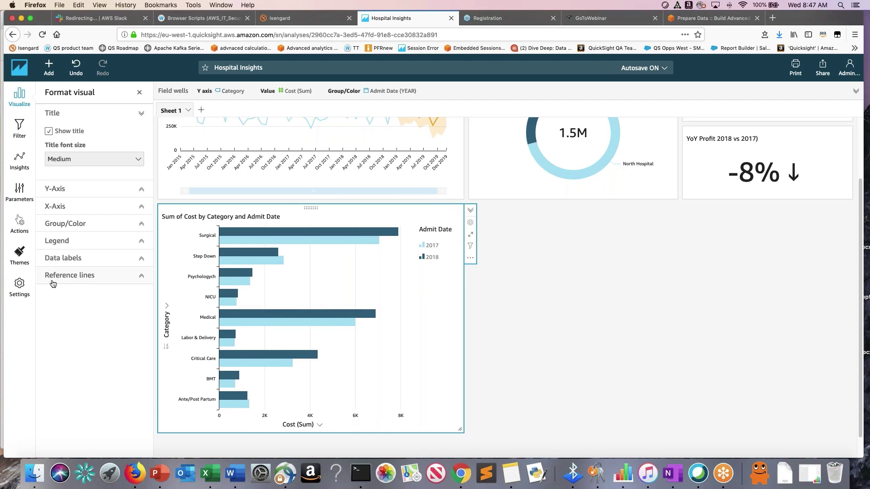
click(85, 280)
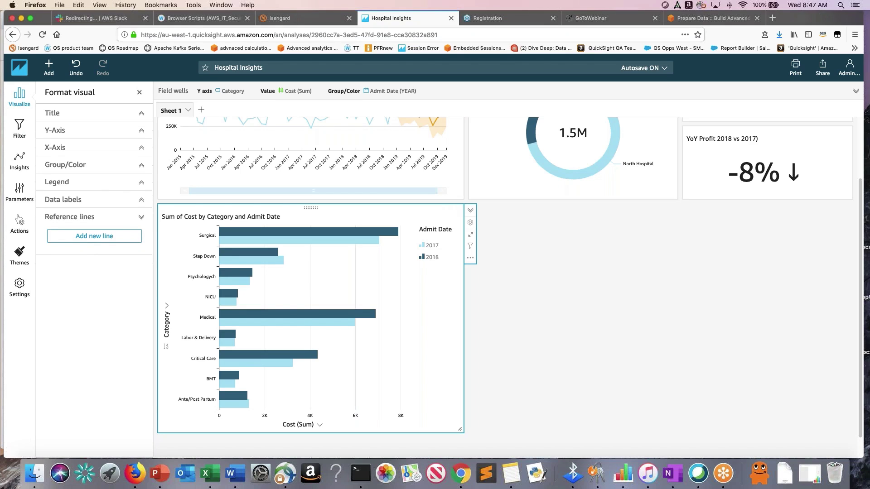
click(84, 237)
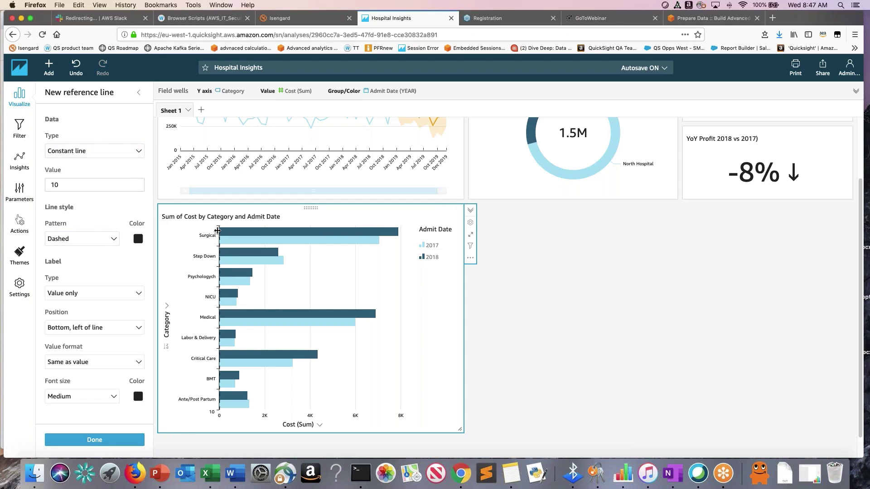
click(67, 186)
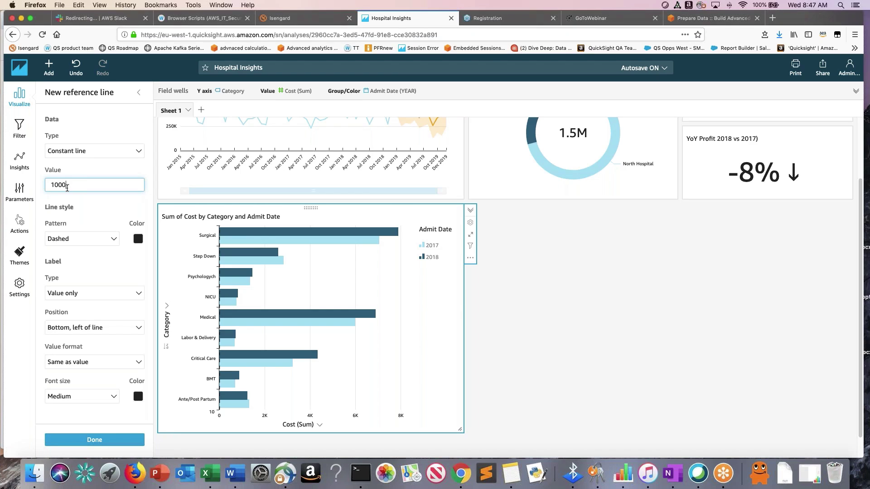
click(107, 440)
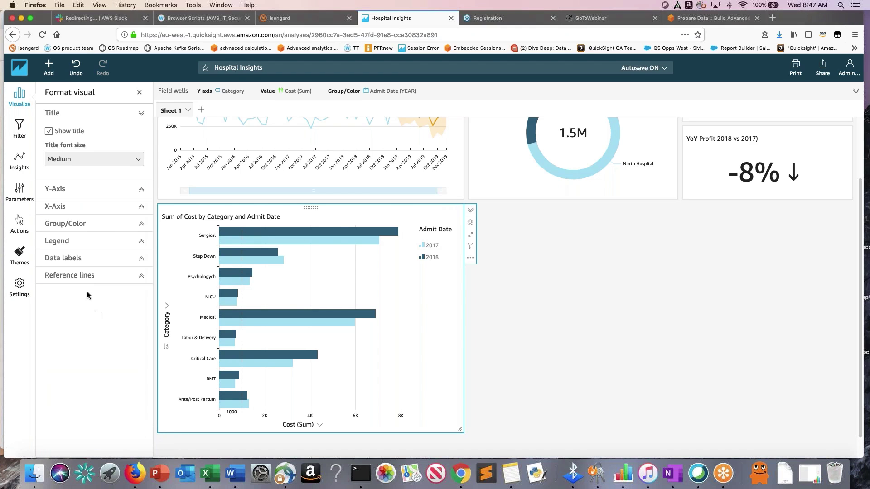
click(89, 275)
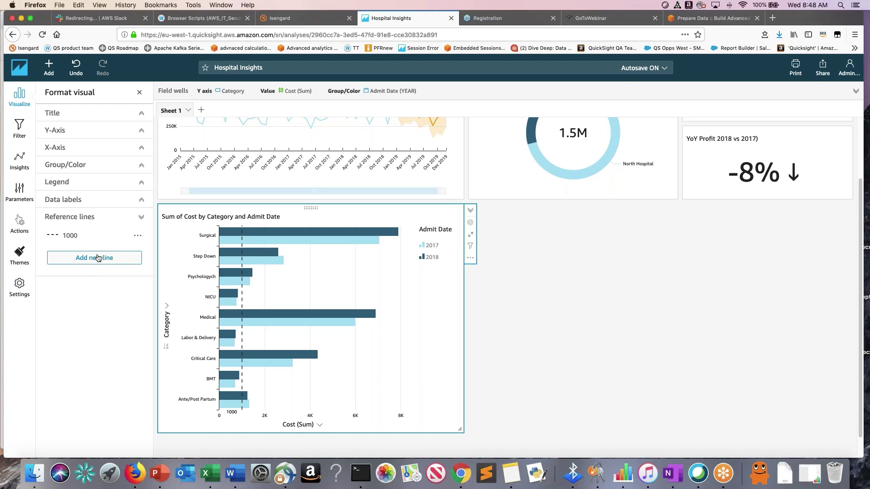
Change the 1000 reference line to a calculated line based on Cost.
click(139, 237)
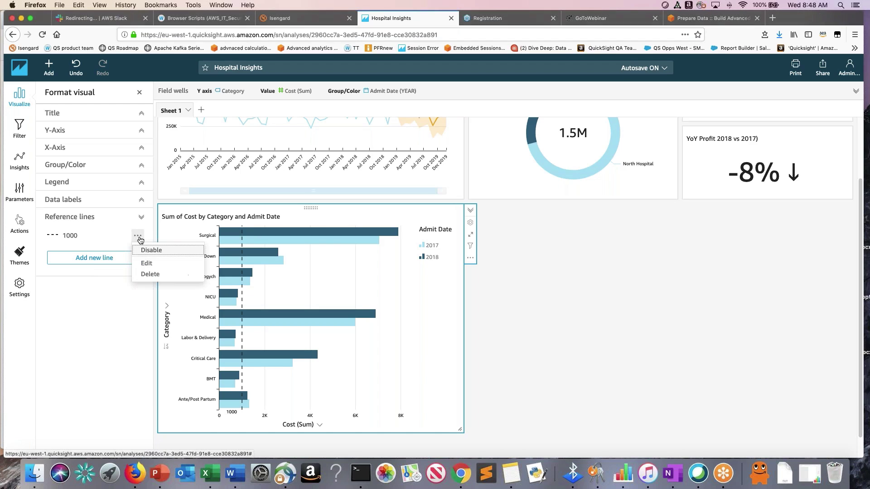
click(147, 263)
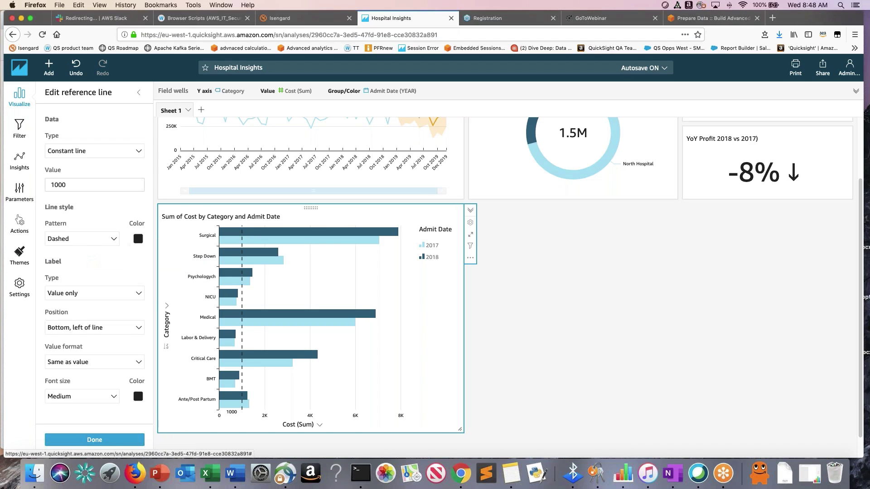
click(88, 151)
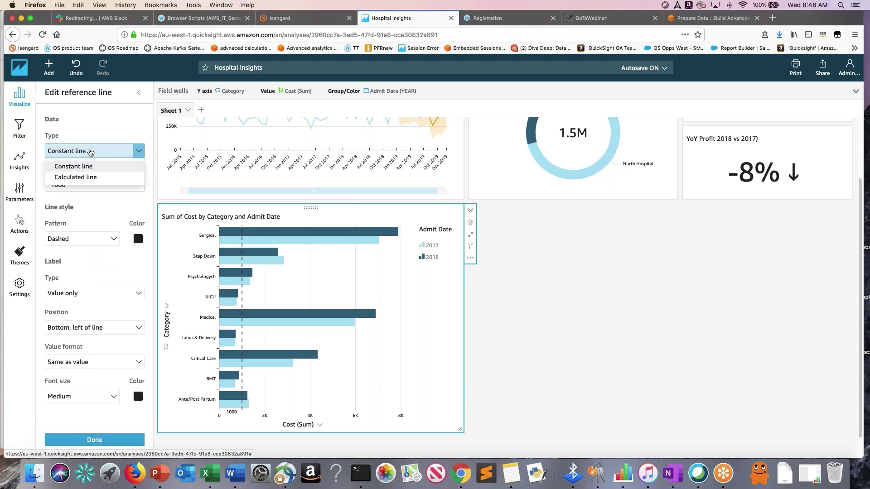
click(90, 178)
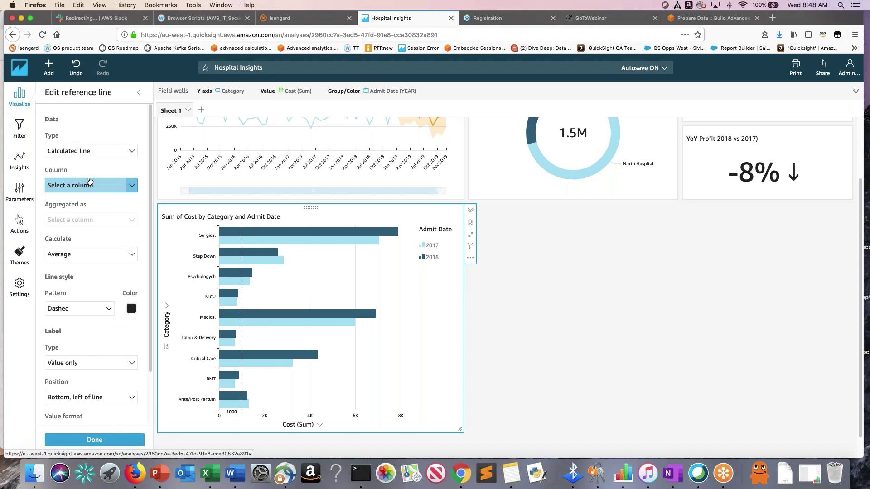
click(89, 189)
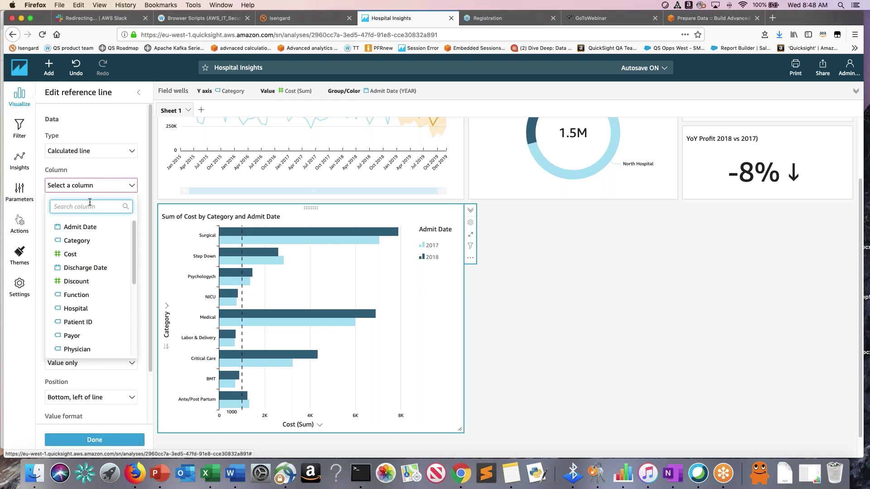
click(78, 258)
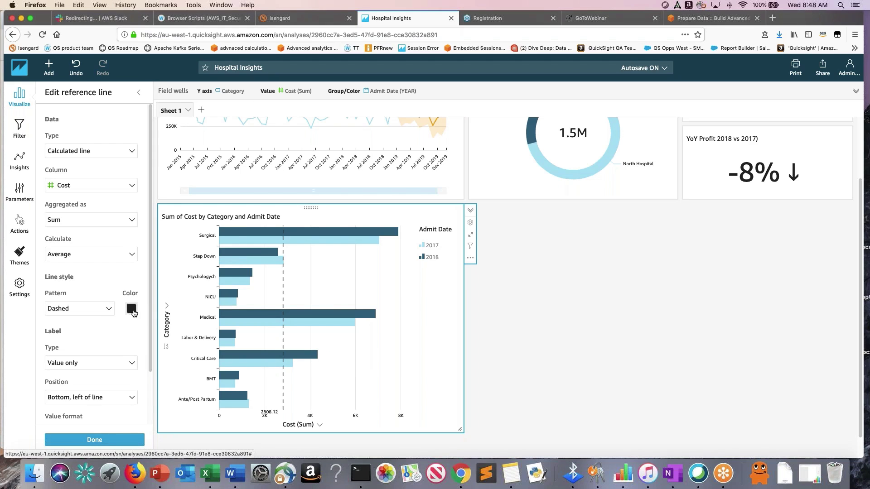
Color the reference line blue.
click(132, 309)
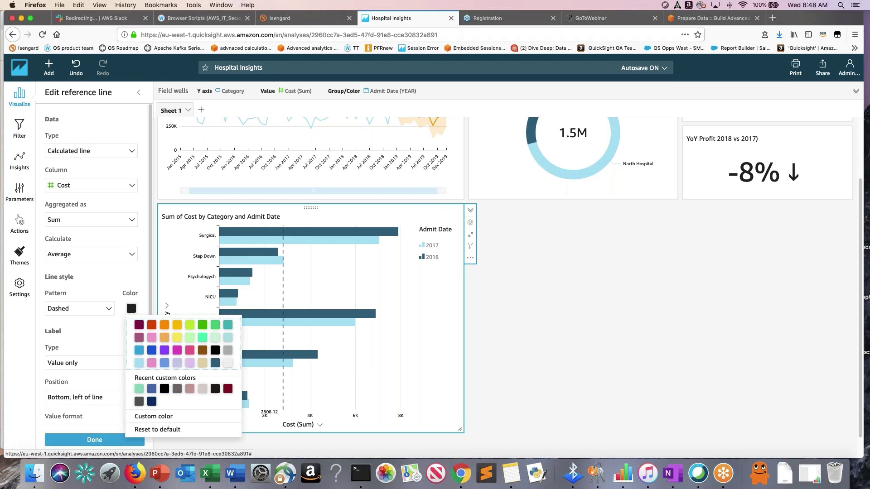
click(204, 356)
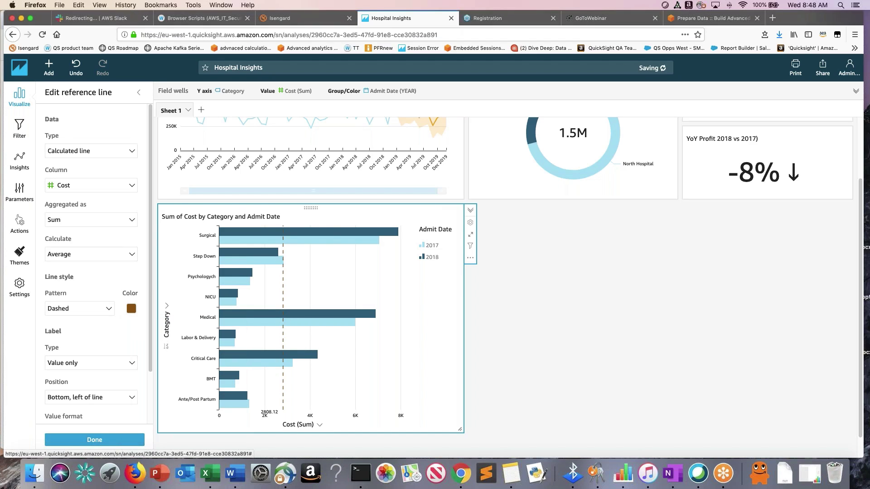
click(132, 309)
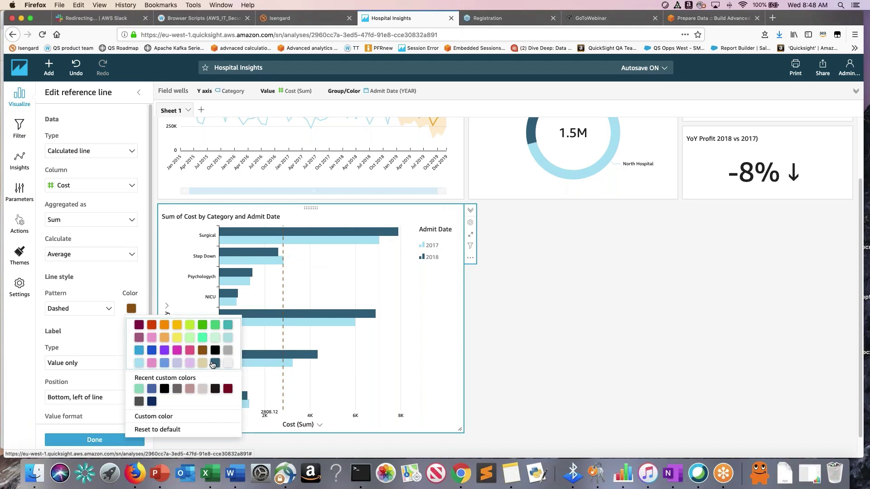
click(216, 325)
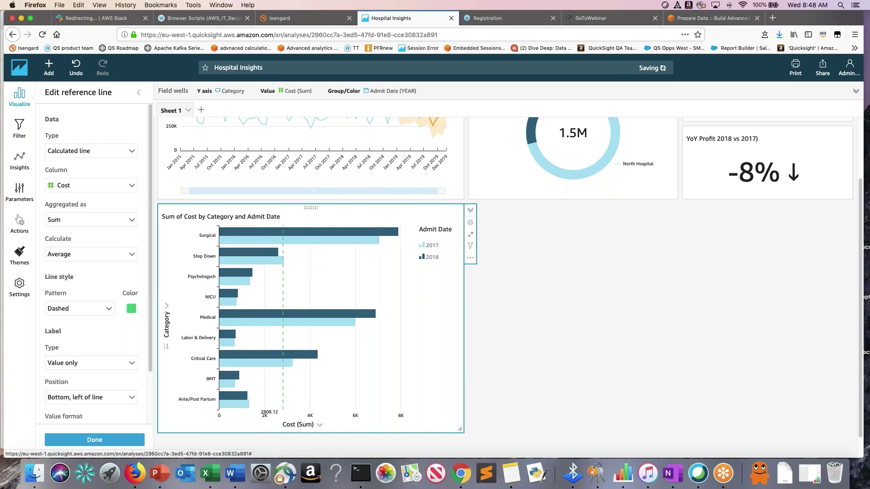
click(131, 308)
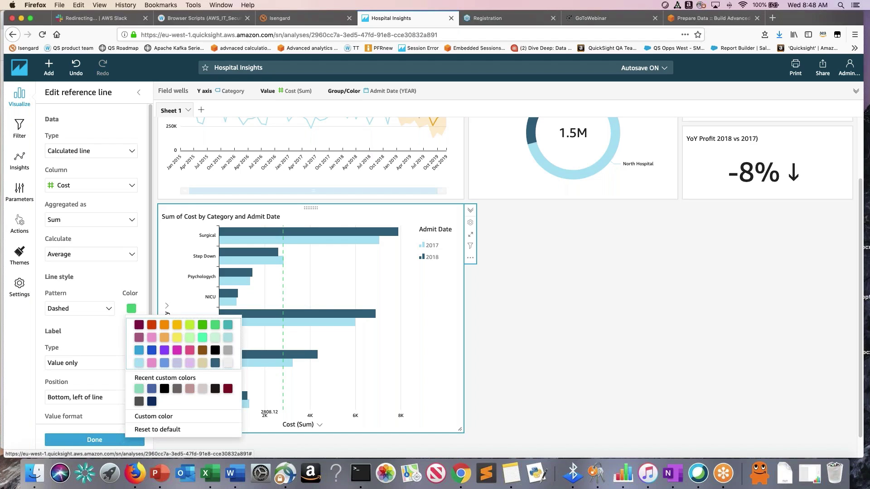
click(152, 389)
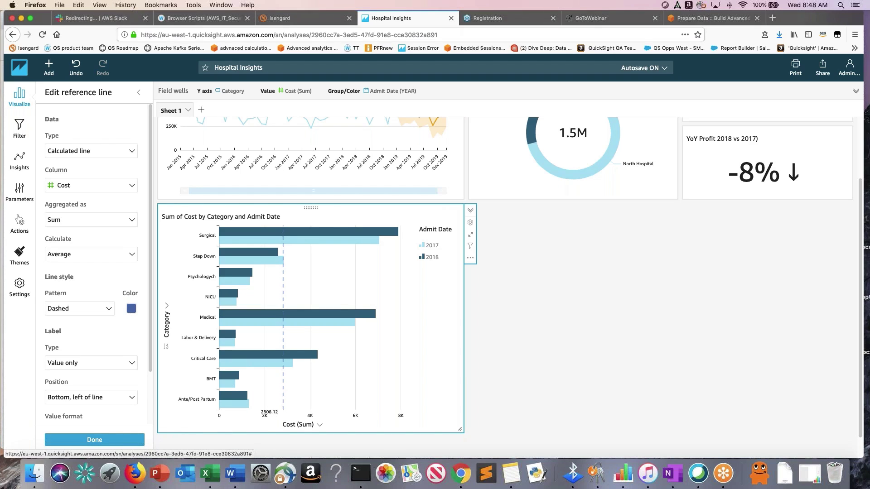
Set the reference line's label type to No label and finish editing.
scroll(145, 422, down, 3)
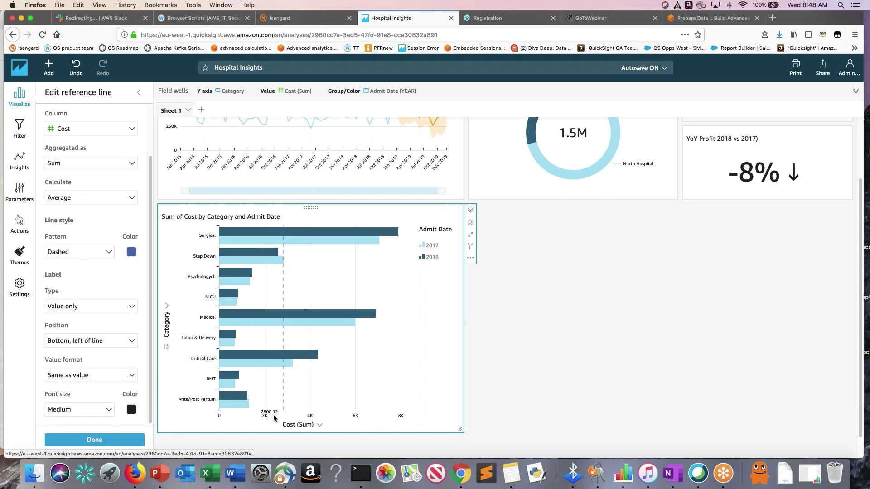
click(69, 308)
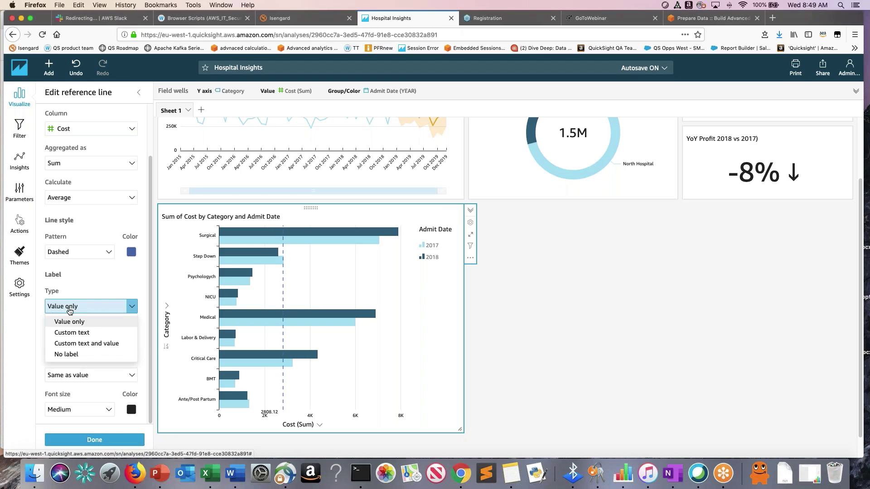
click(75, 356)
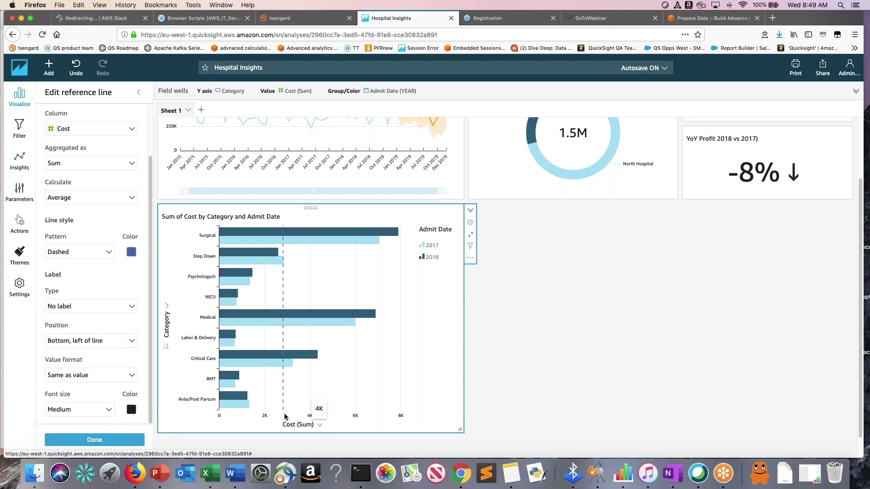
mouse_move(285, 407)
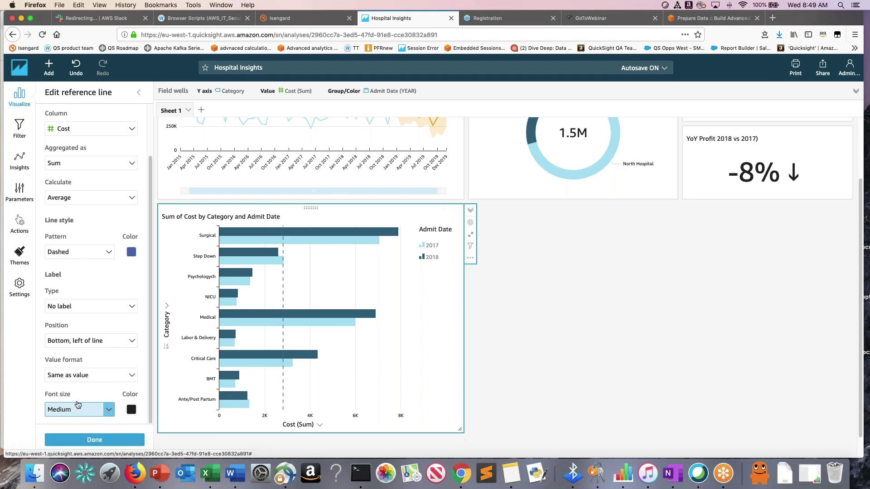
click(91, 440)
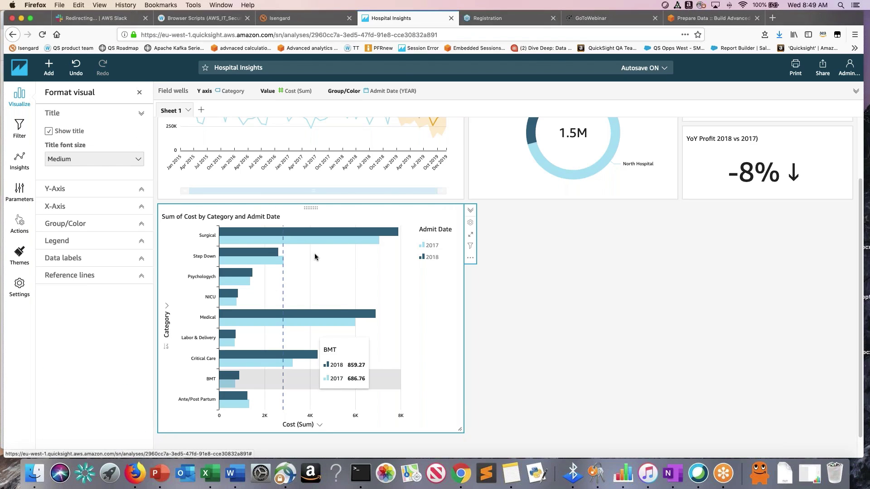
Duplicate the cost-by-category bar chart and make the copy narrower and shorter.
click(140, 92)
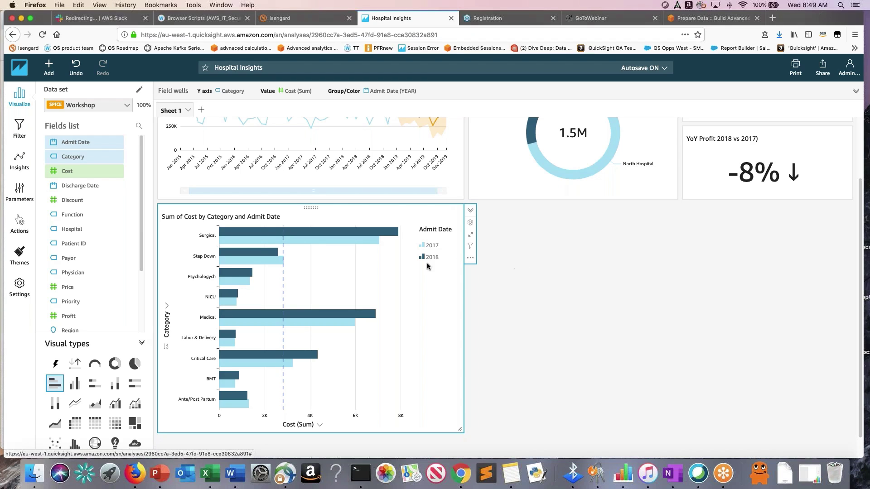
click(470, 258)
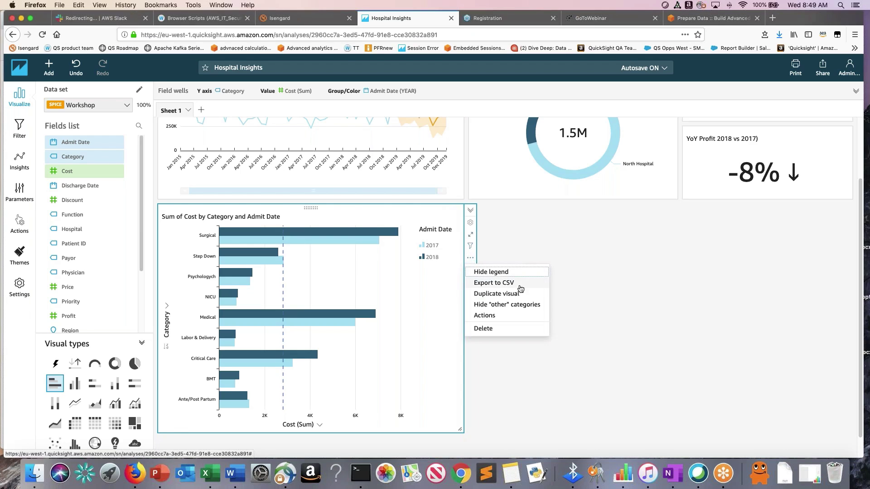
click(494, 294)
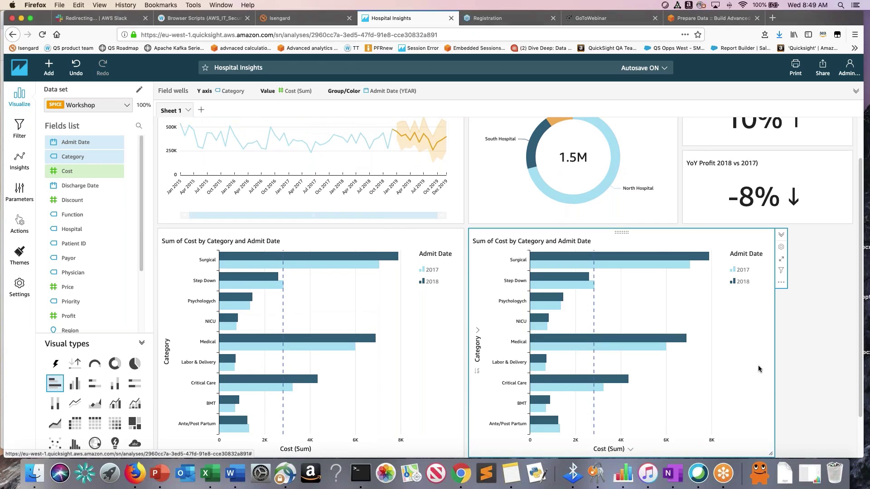
scroll(749, 380, down, 2)
drag(774, 406, 683, 401)
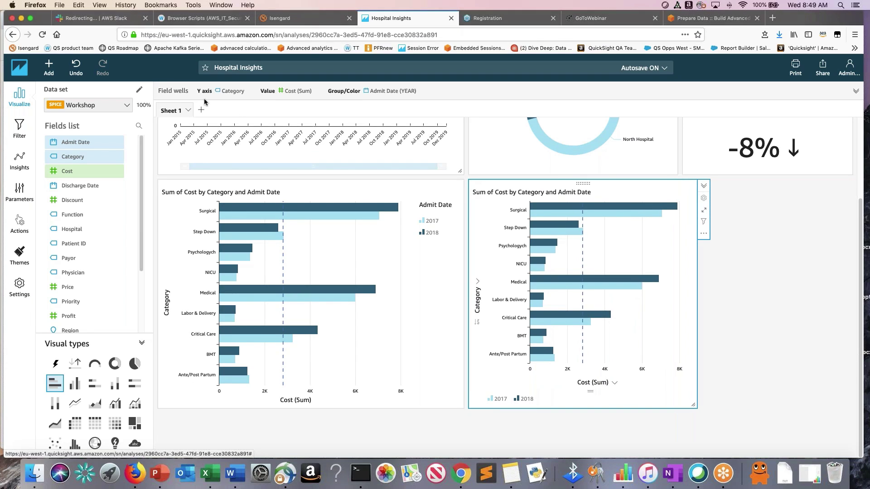
In full screen, resize both bar charts to match side by side.
click(30, 19)
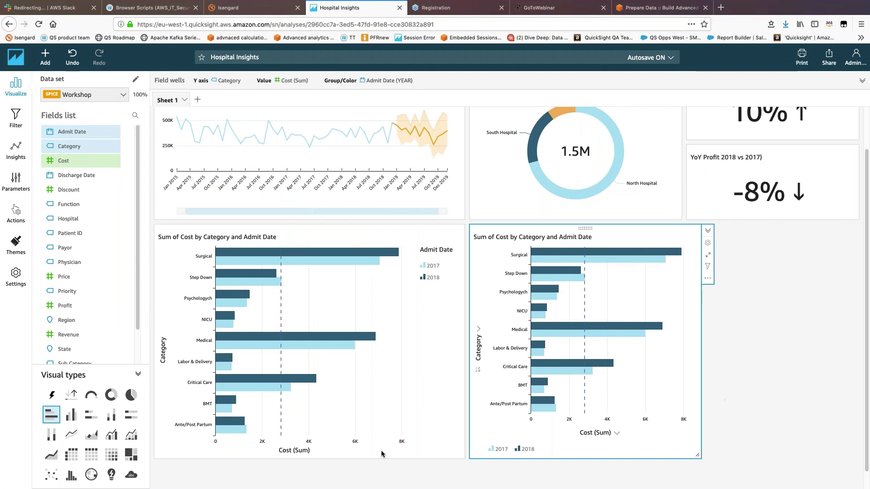
click(437, 387)
drag(461, 457, 461, 413)
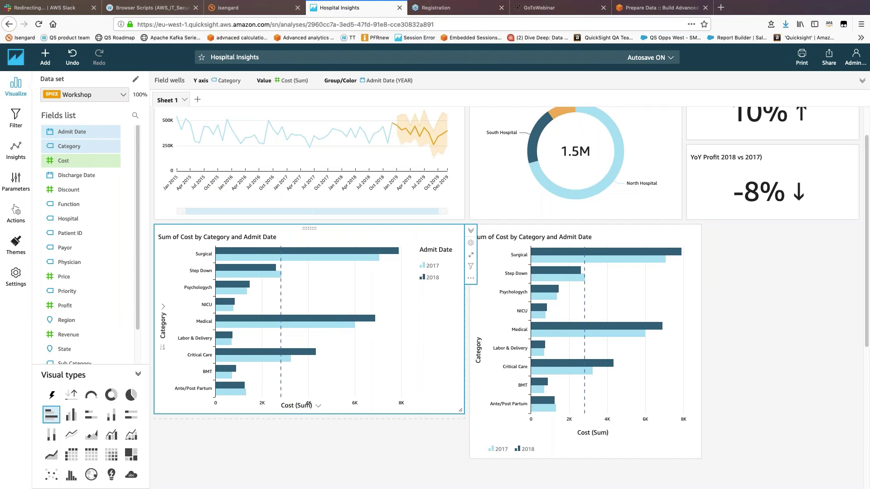
drag(702, 457, 697, 418)
drag(696, 417, 701, 418)
scroll(725, 408, up, 1)
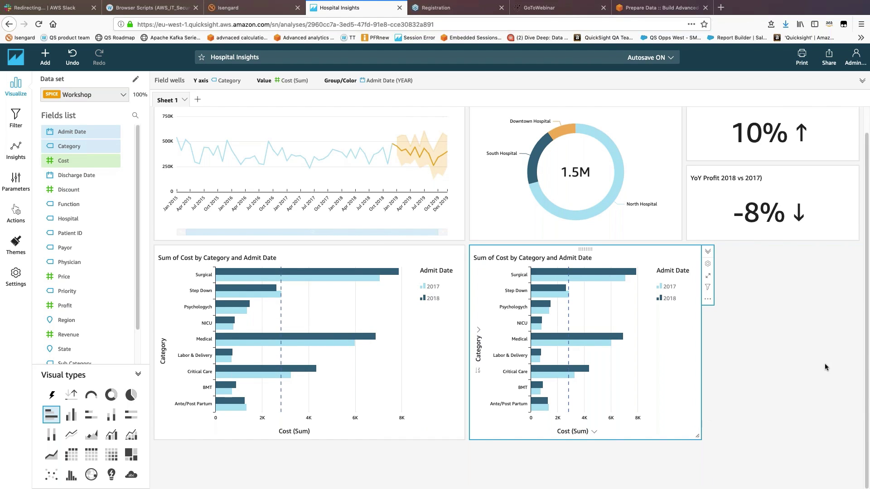
Convert the duplicated cost bar chart into a Category, Admit Date and Cost table and show its filters.
click(92, 455)
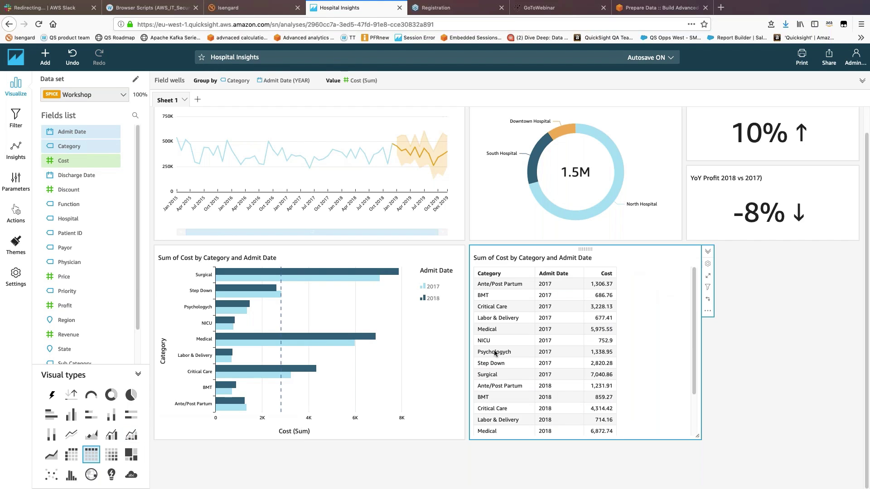
click(427, 334)
click(544, 345)
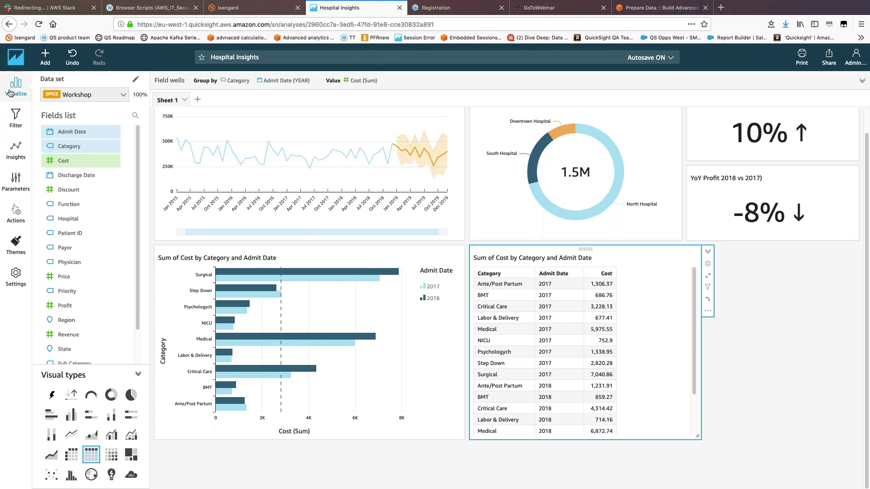
click(16, 119)
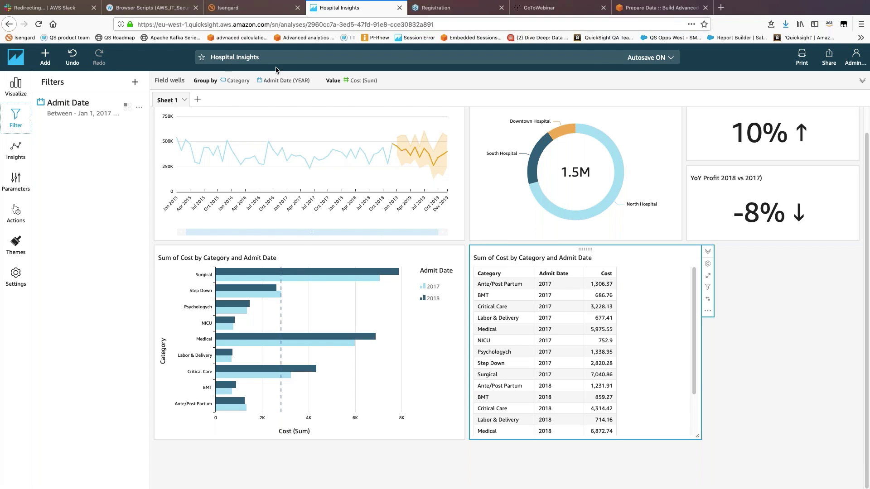
Move Admit Date (YEAR) above Category in the table's Group by well.
click(281, 80)
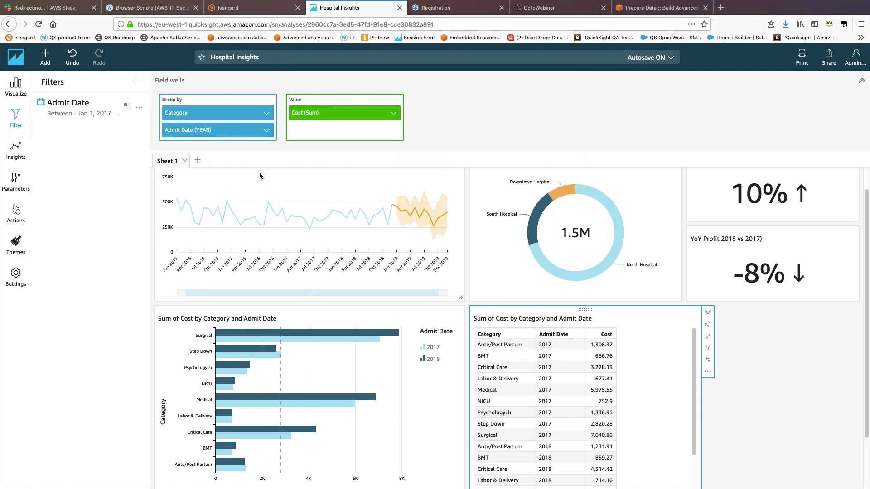
drag(191, 131, 191, 103)
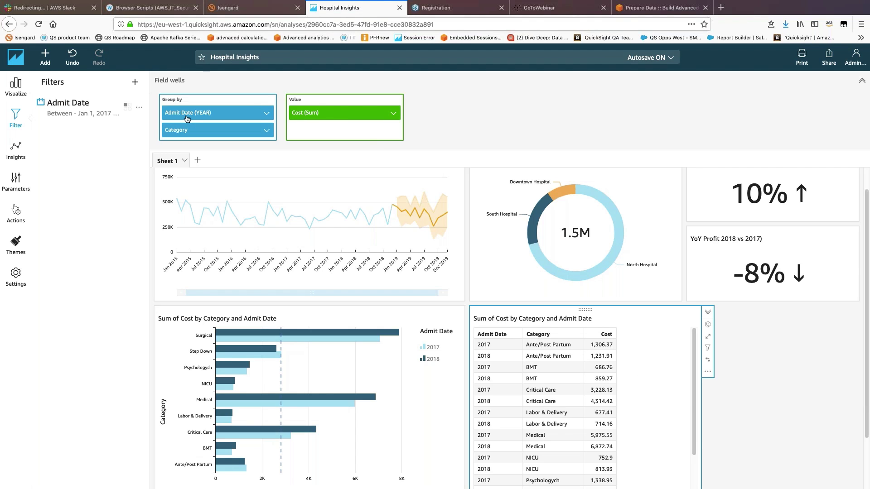
click(18, 88)
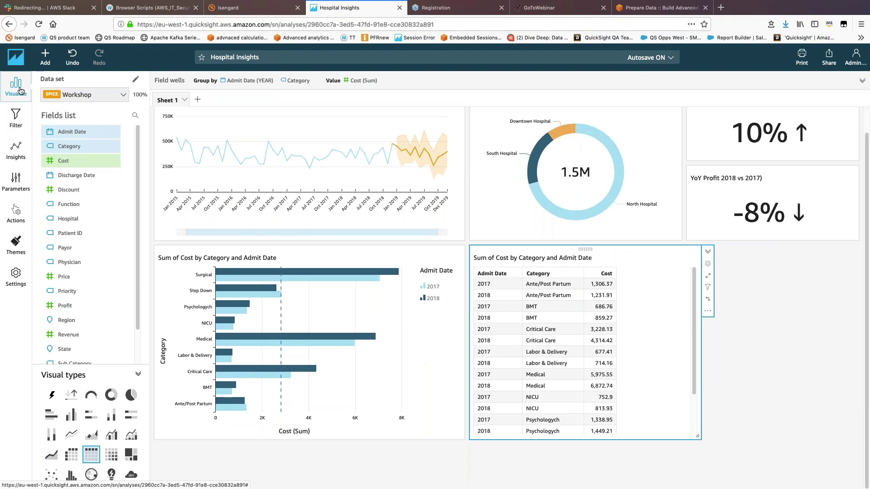
Add Discount to the table's values.
click(135, 117)
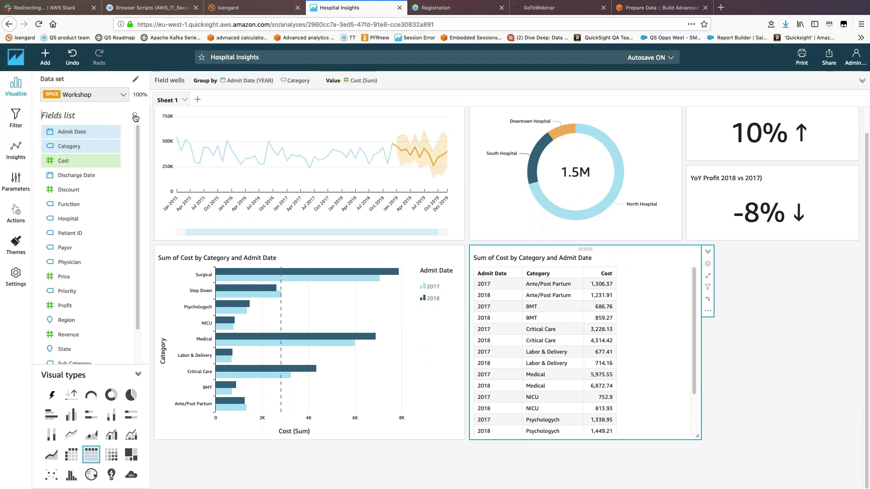
text(disc)
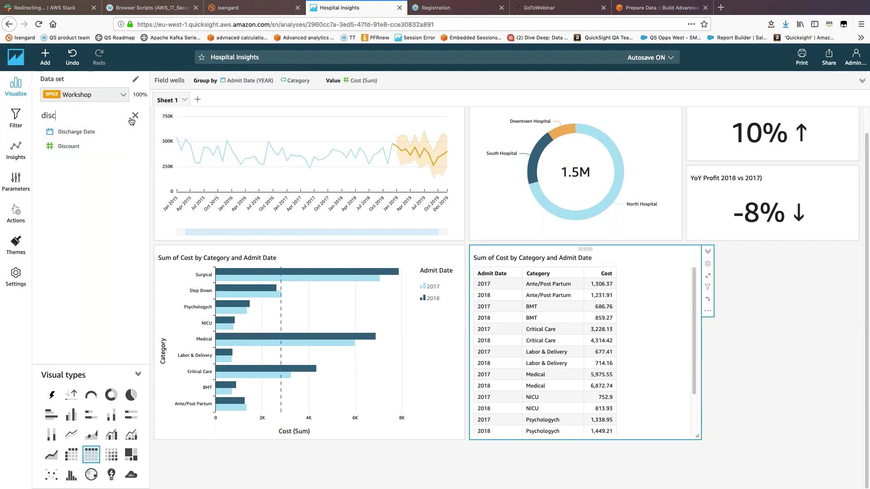
click(285, 82)
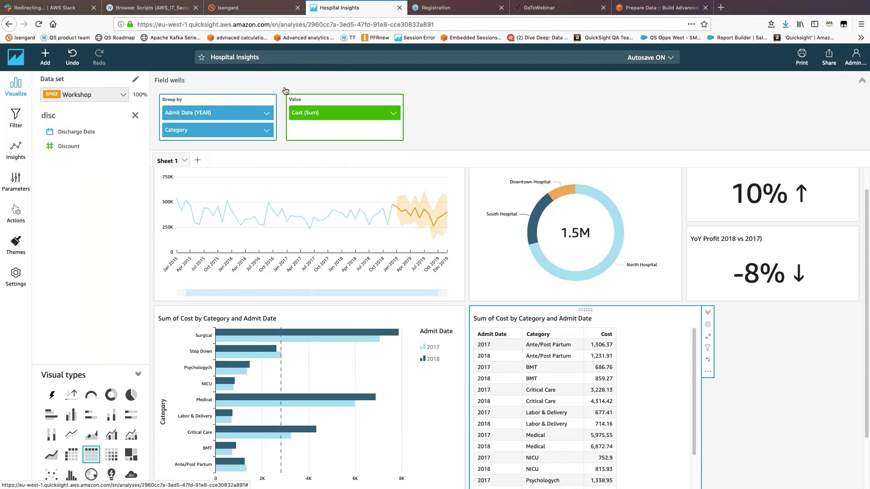
click(64, 146)
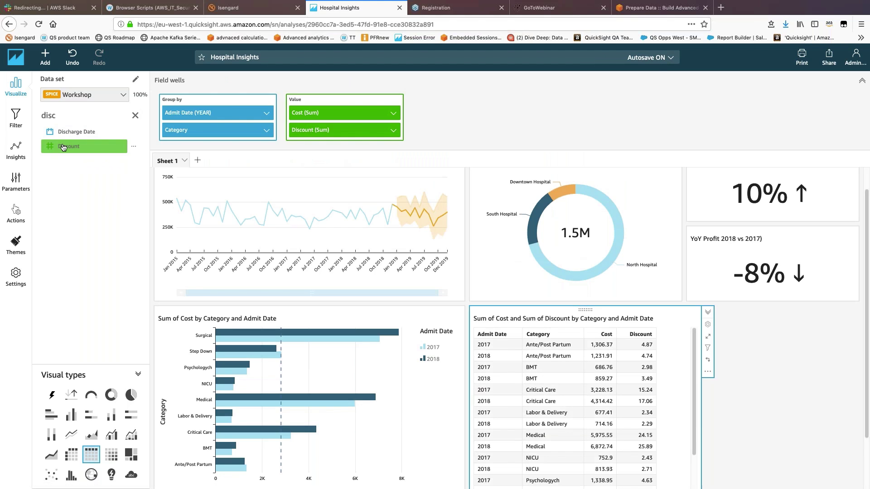
Add Profit to the table's values and remove the Cost (Sum) field.
click(135, 116)
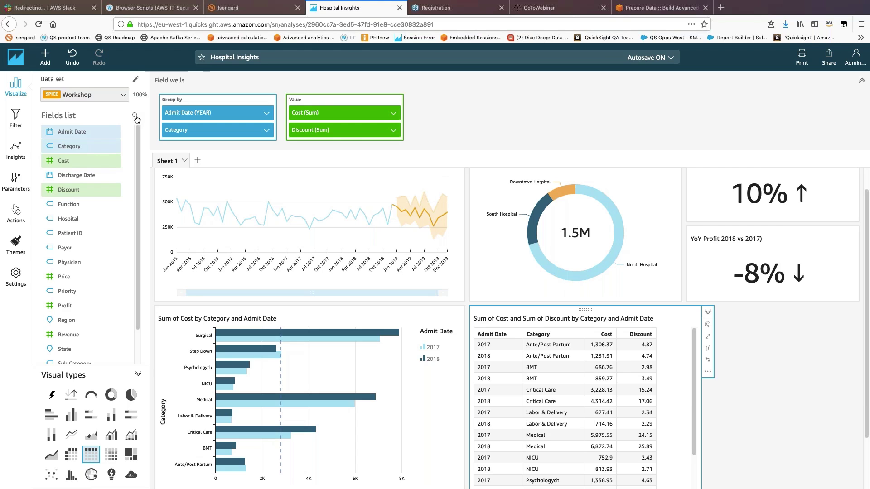
click(135, 116)
text(prof)
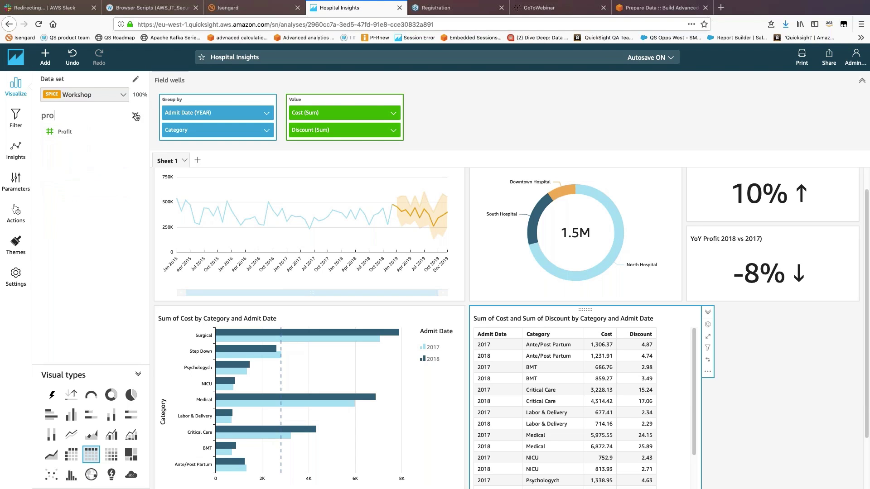
click(66, 133)
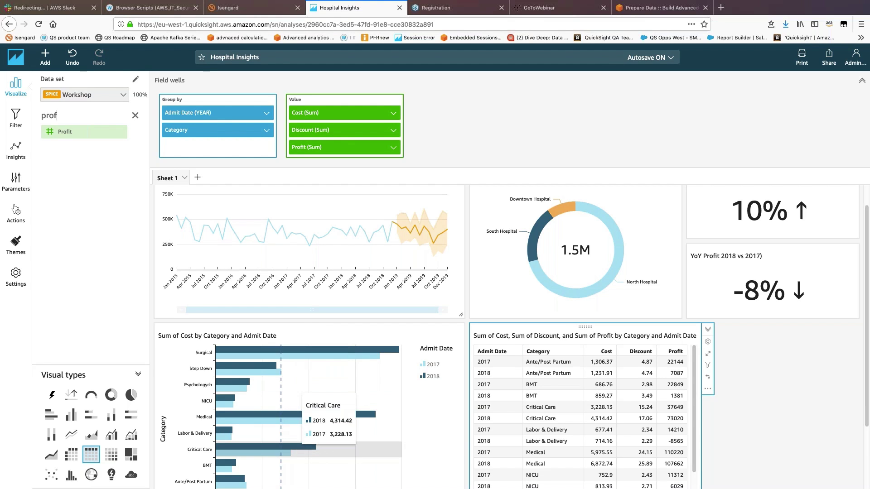
click(394, 115)
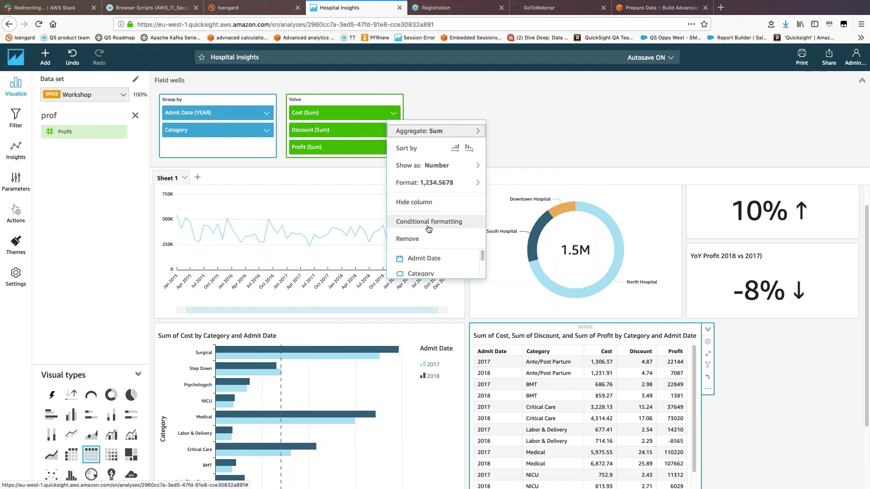
click(453, 237)
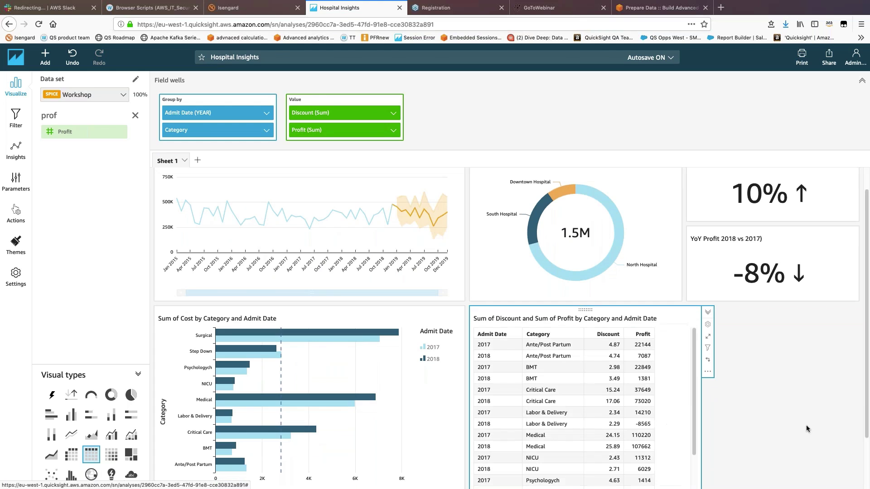
Collapse the field wells to a summary line and bring up the table visual's options menu.
scroll(786, 390, down, 3)
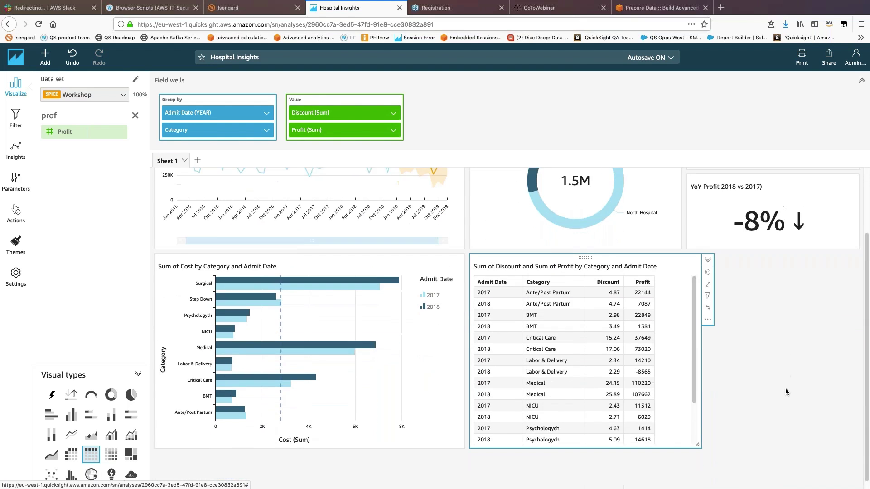
scroll(789, 397, up, 3)
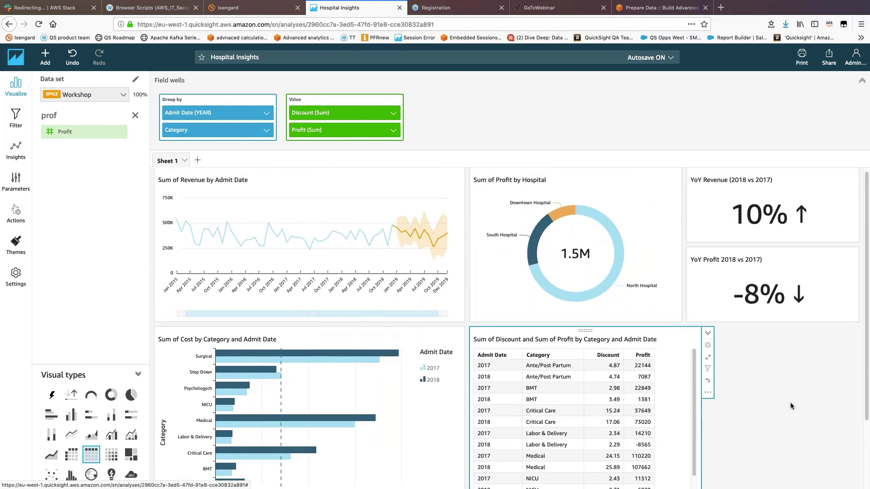
scroll(790, 406, down, 1)
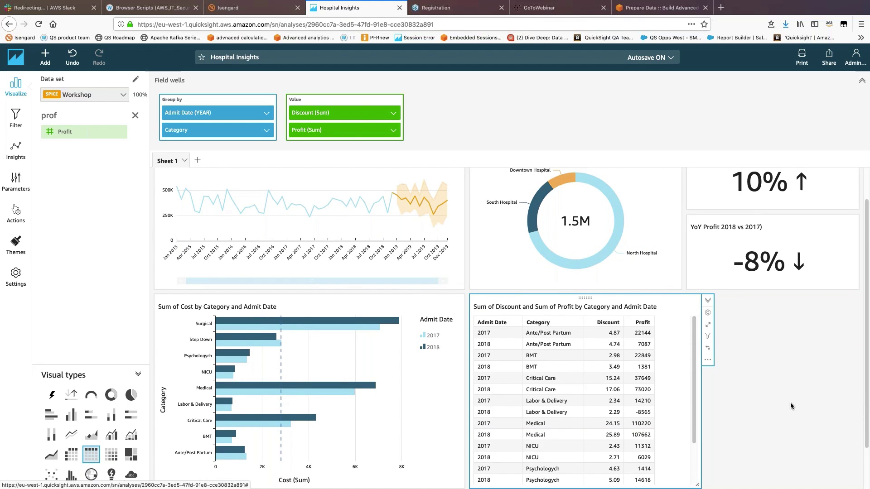
click(862, 81)
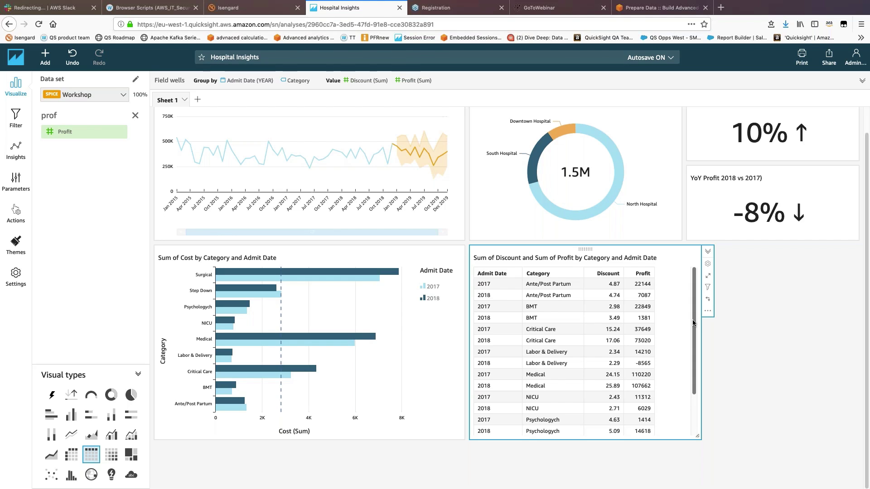
click(708, 312)
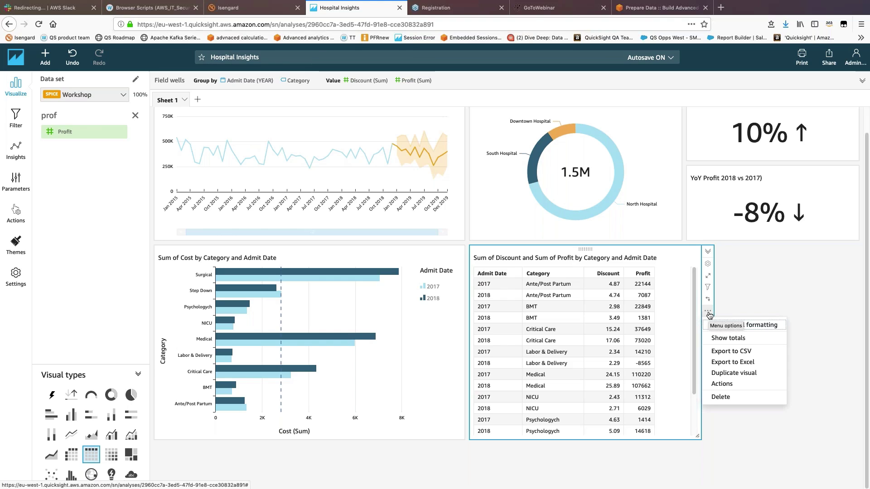
Start table conditional formatting with a background colour rule for the Entire row.
click(760, 328)
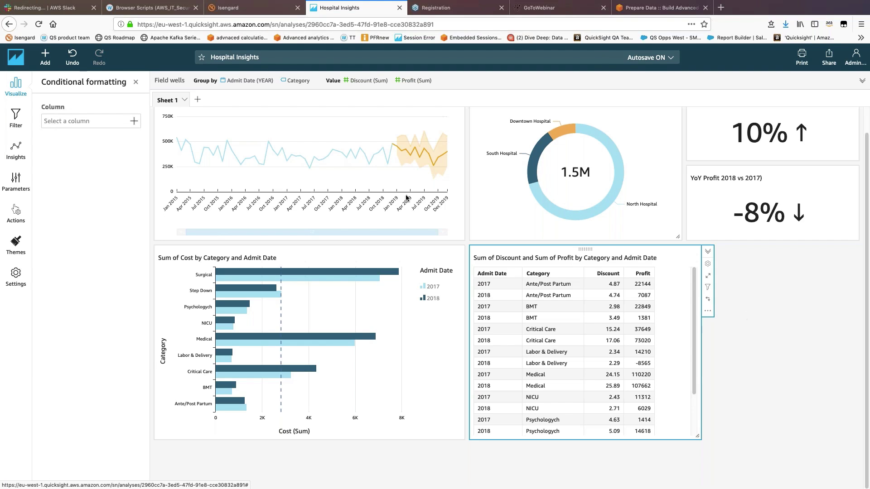
click(83, 122)
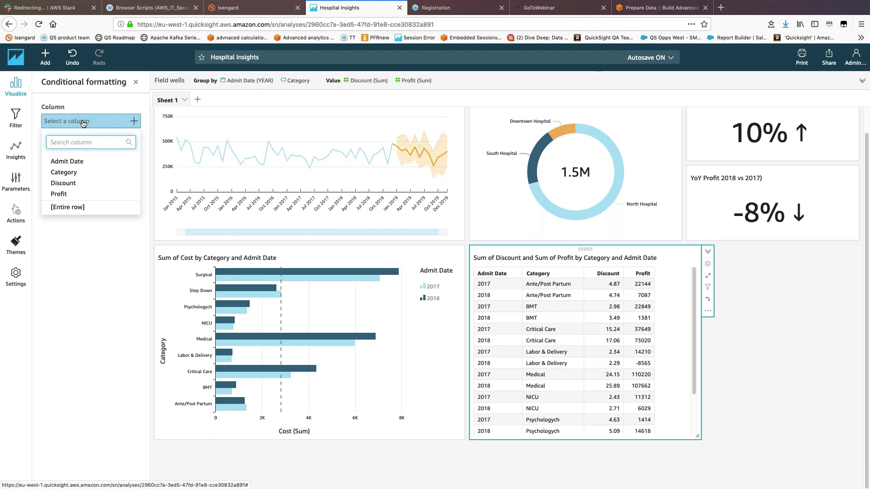
click(72, 208)
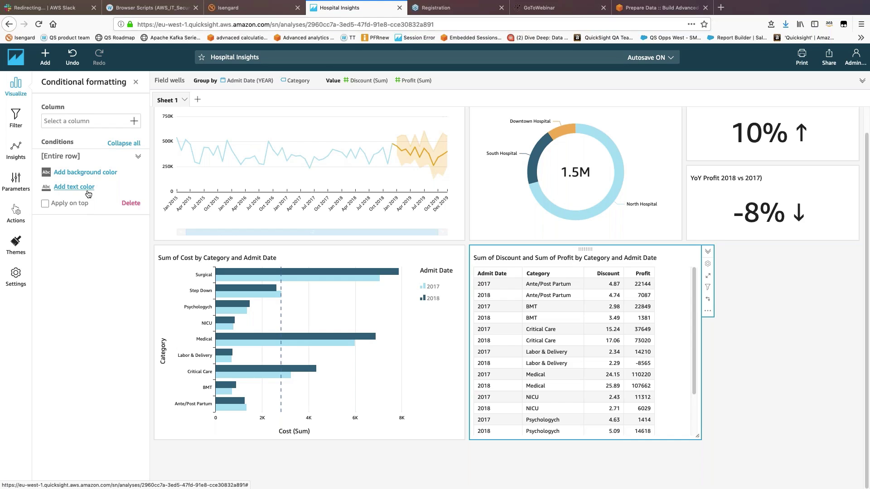
click(79, 173)
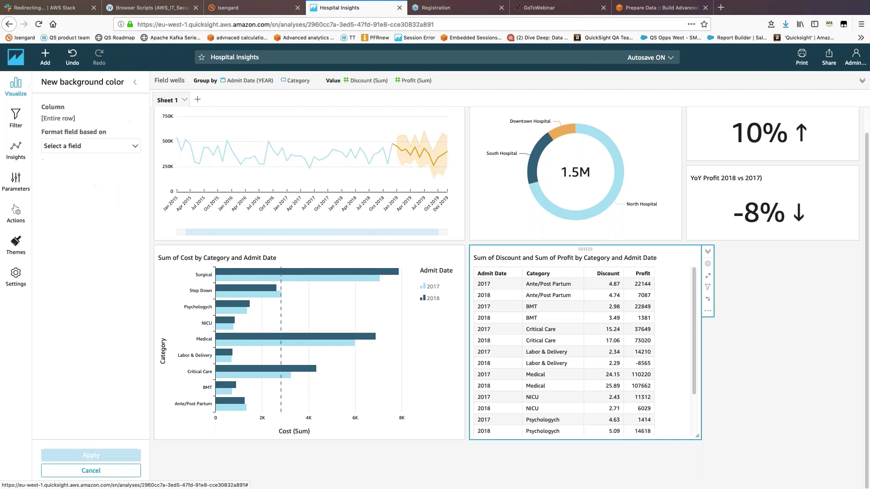
Base the row background rule on Profit with the condition Less than 0.
click(77, 148)
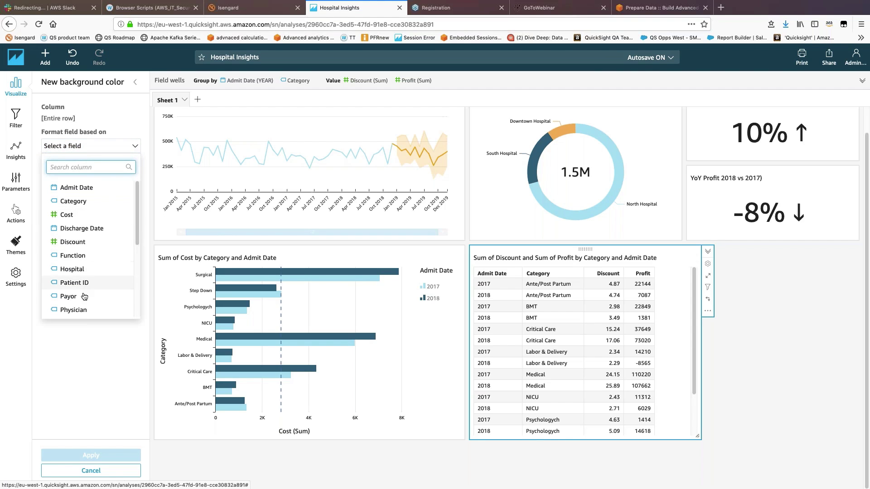
text(prof)
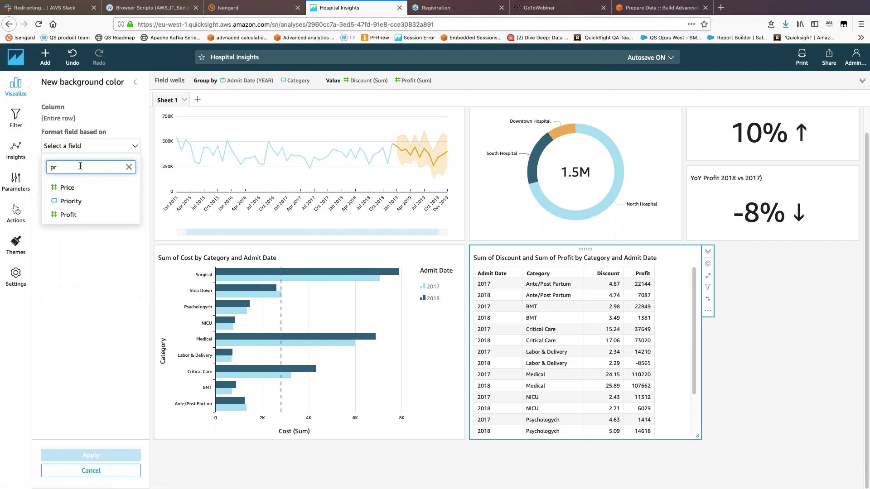
click(78, 180)
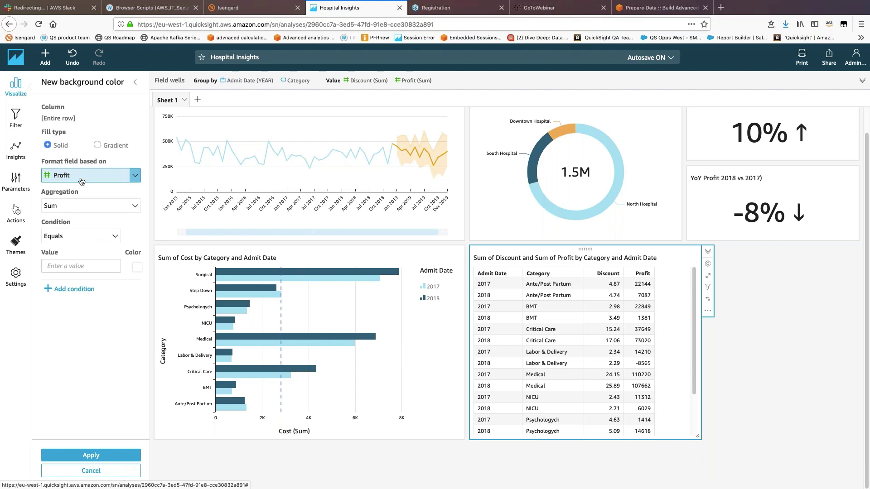
click(76, 240)
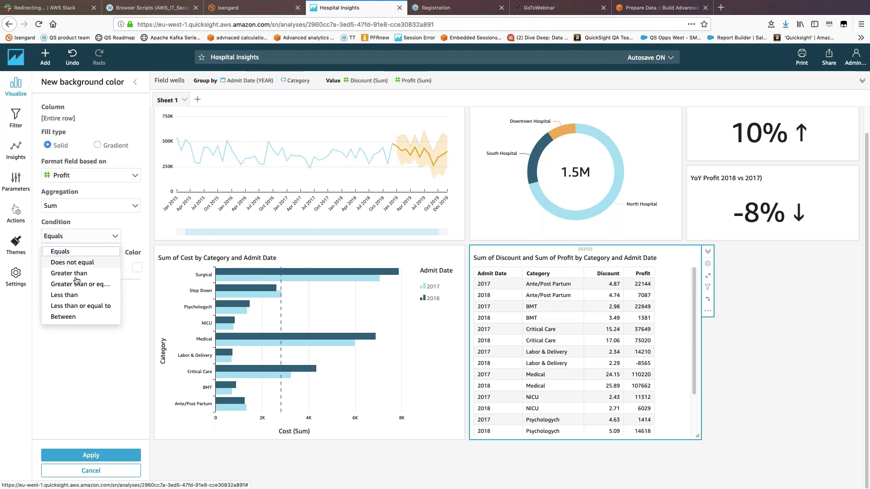
click(74, 296)
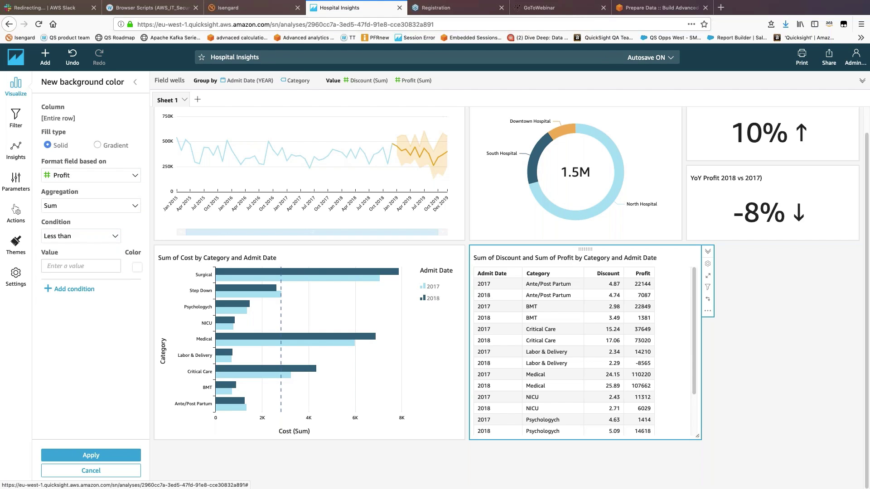
click(104, 267)
text(0)
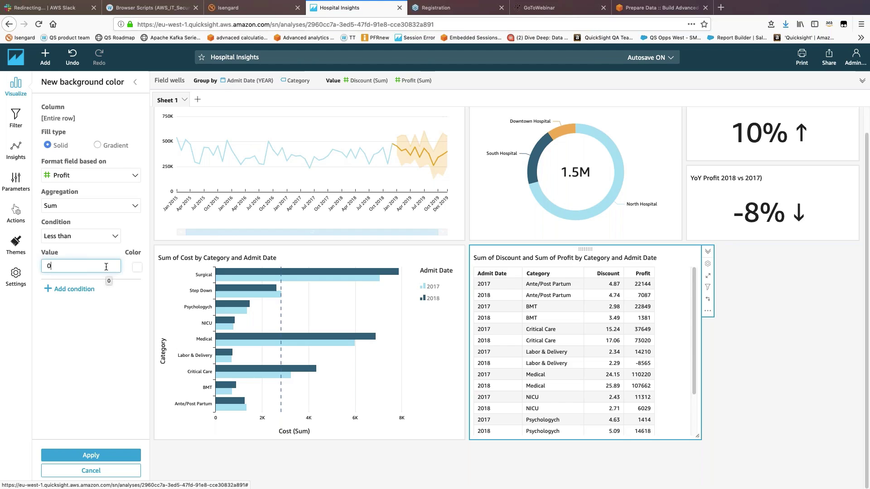
Set the highlight colour to brown and apply the negative-profit rule.
click(136, 268)
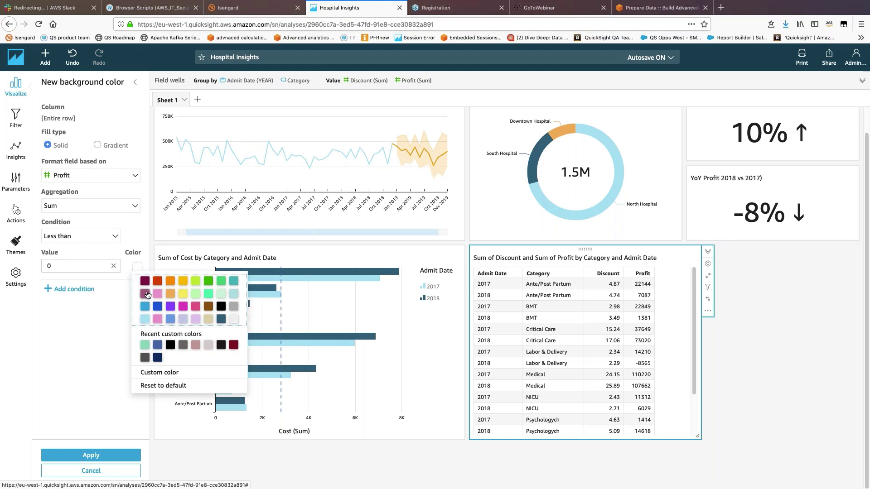
click(208, 307)
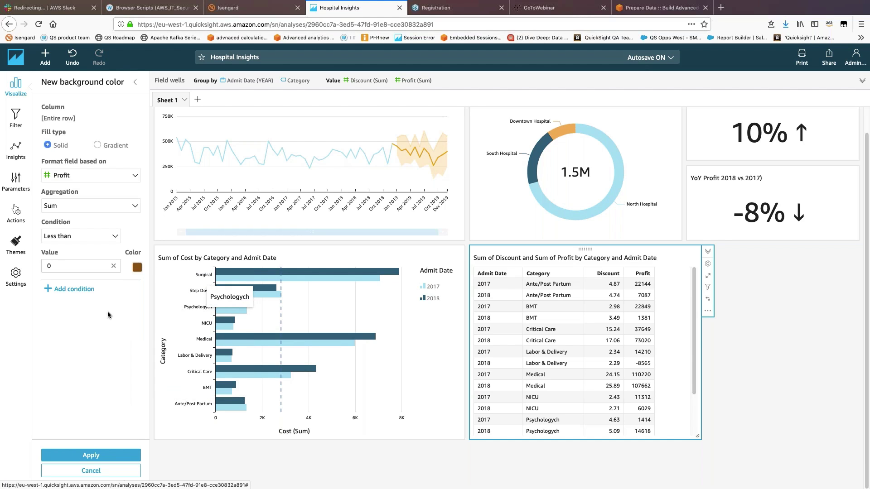
click(116, 457)
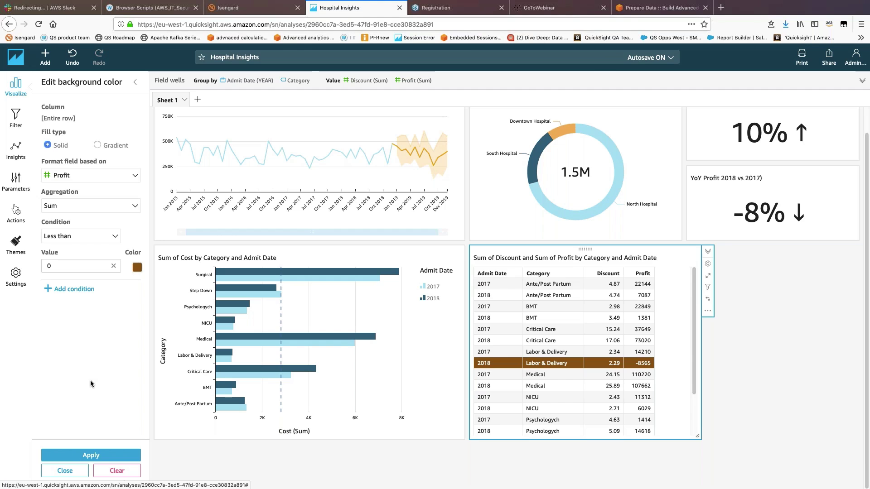
click(91, 456)
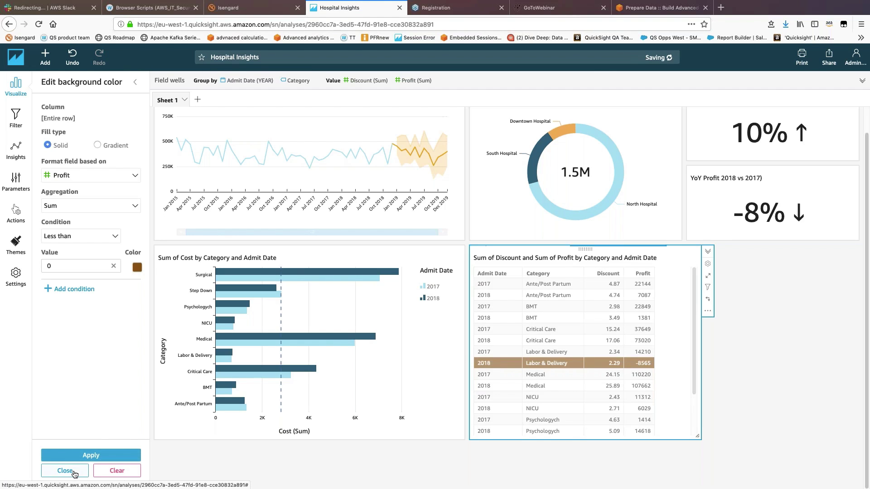
Add custom-condition icons to Discount, with a green icon for values of 20 or more.
click(75, 472)
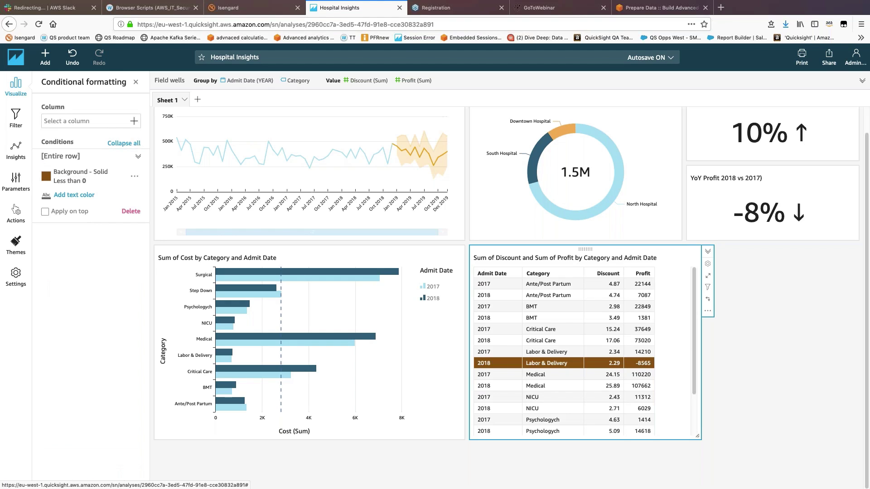
click(86, 121)
click(66, 184)
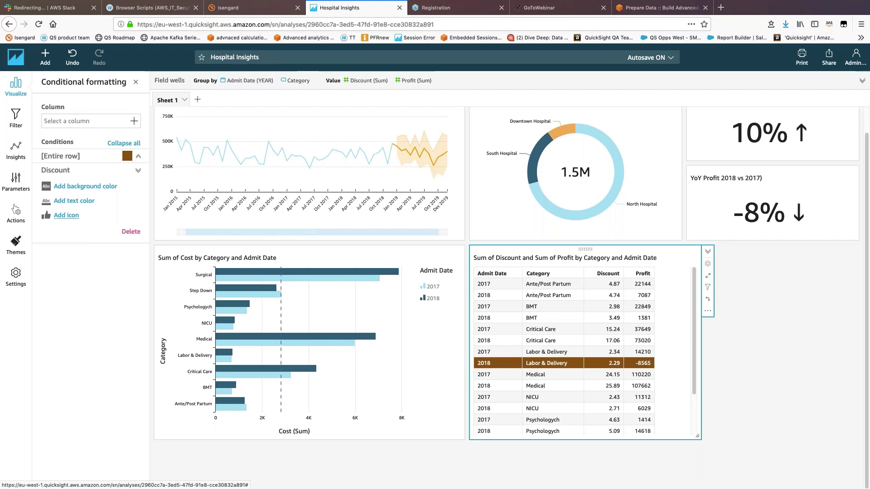
click(66, 217)
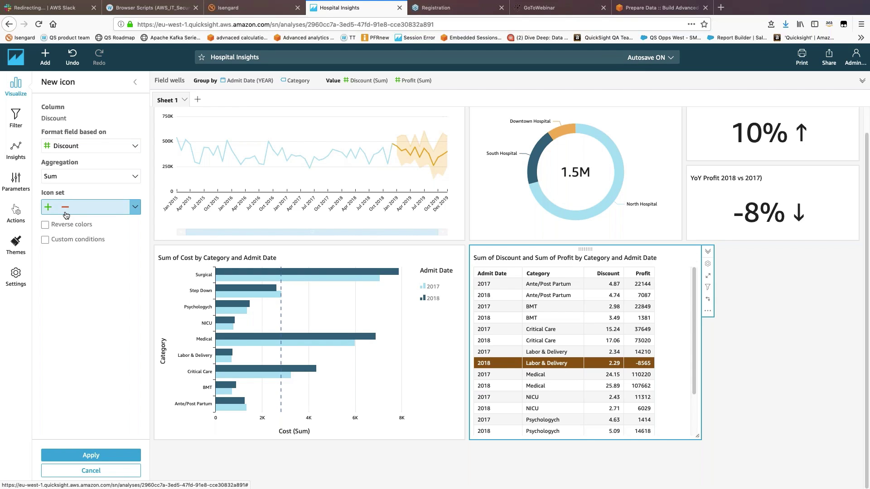
click(45, 240)
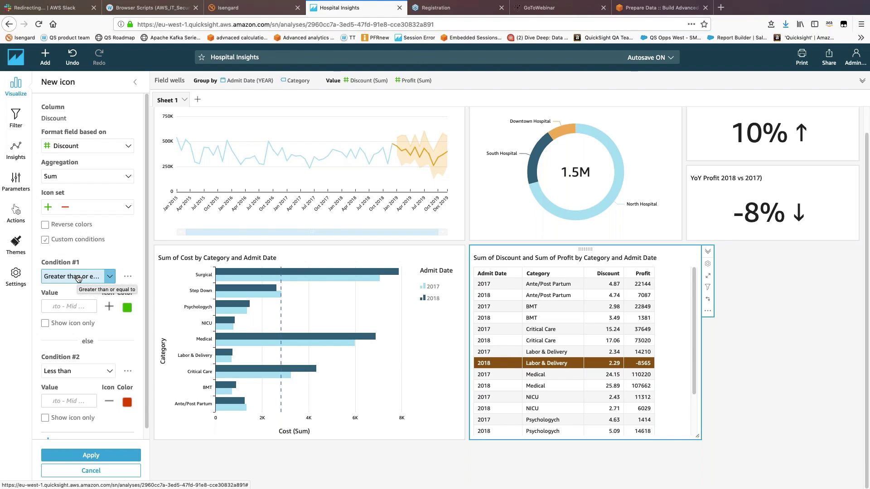
click(76, 308)
text(20)
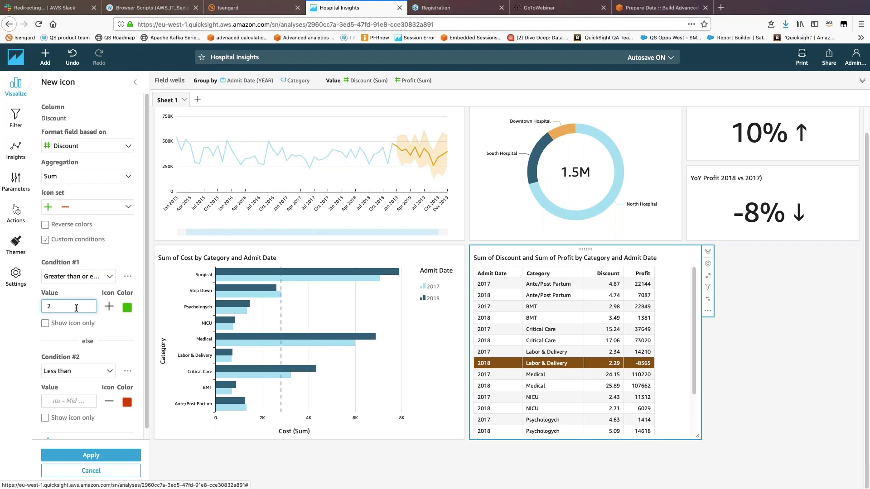
click(91, 455)
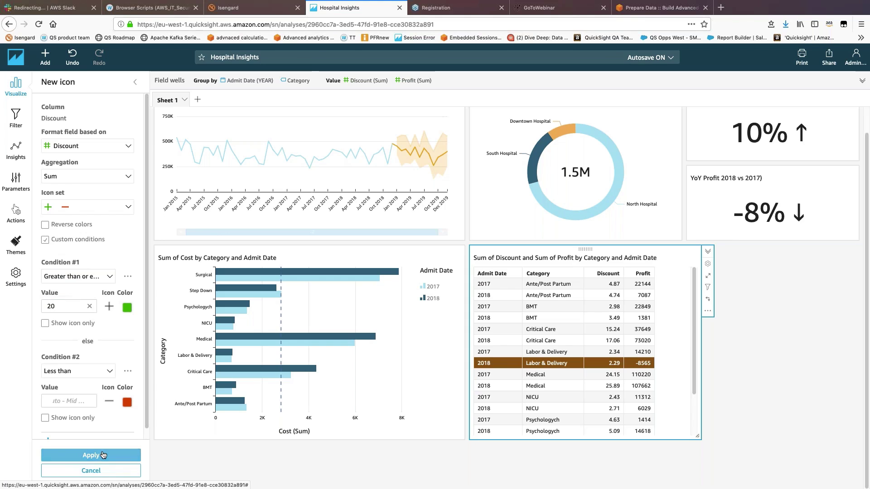
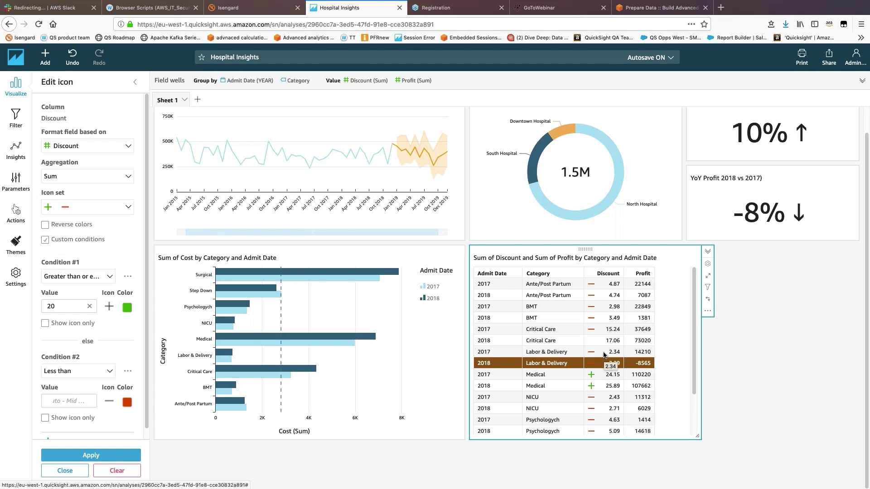
Remove the second icon condition, apply the rule, and make the icon orange.
click(128, 372)
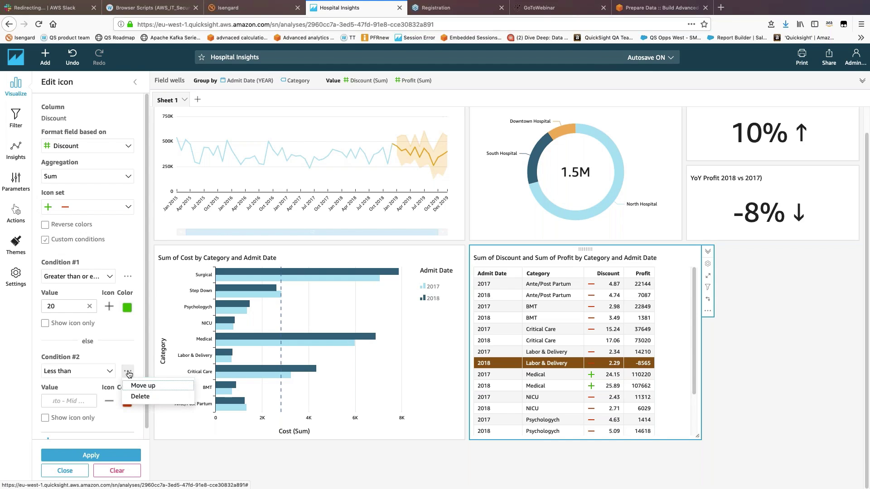
click(141, 396)
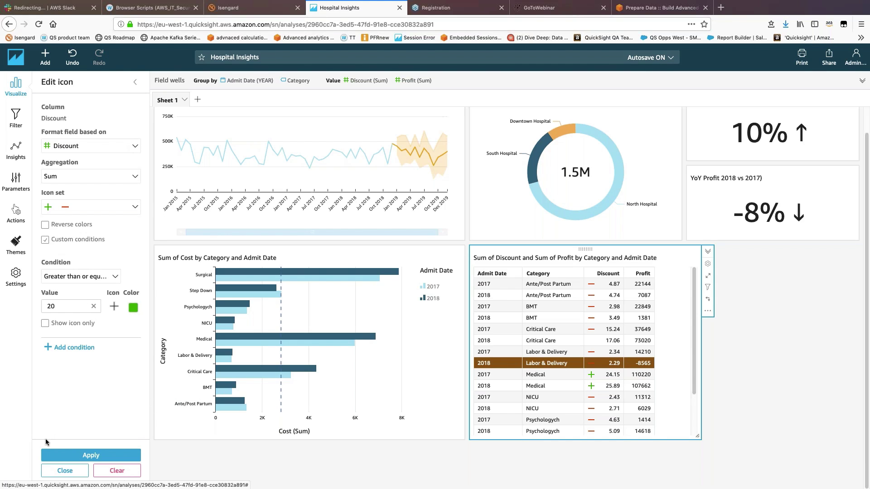
click(77, 455)
click(134, 308)
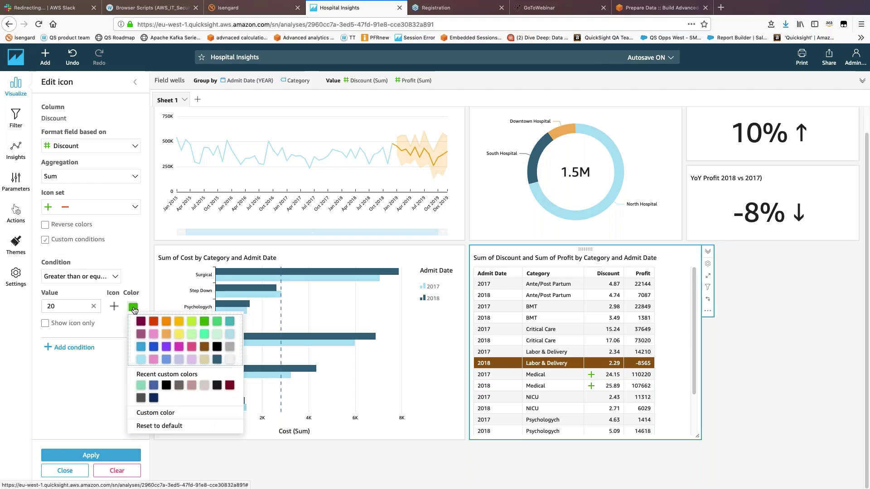
click(166, 321)
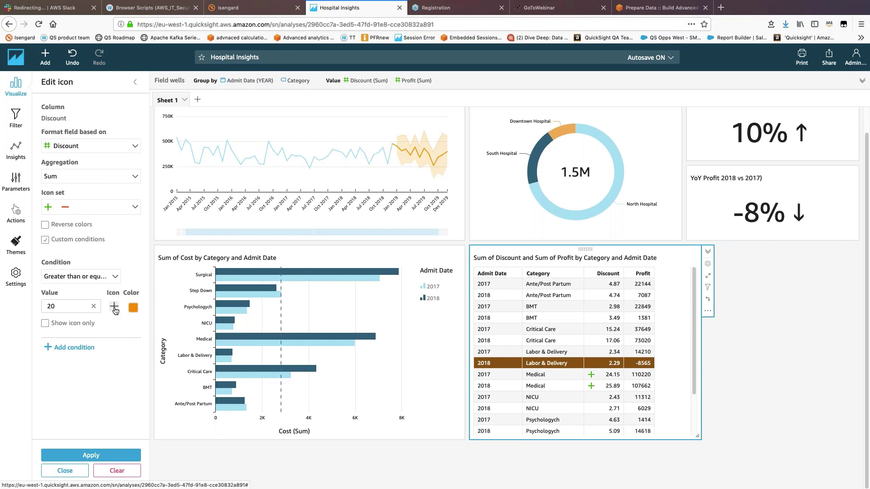
Switch to the check/cross icon set and use the X icon for the first condition.
click(82, 207)
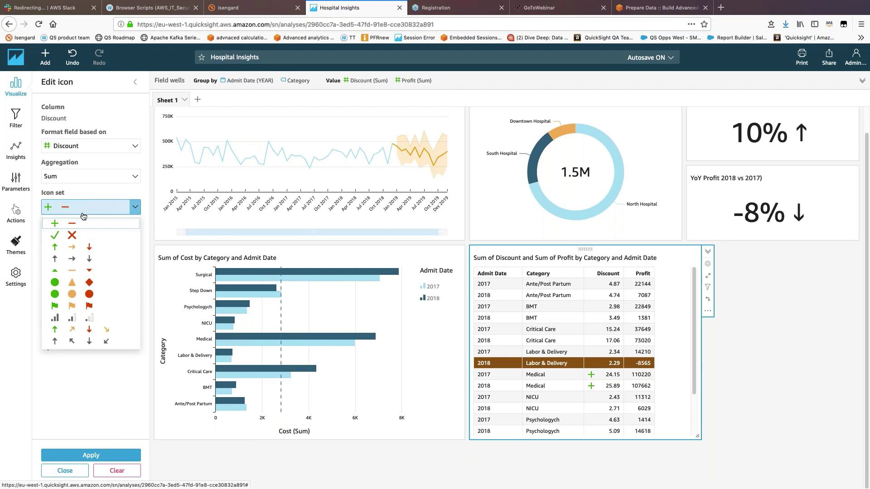
click(65, 238)
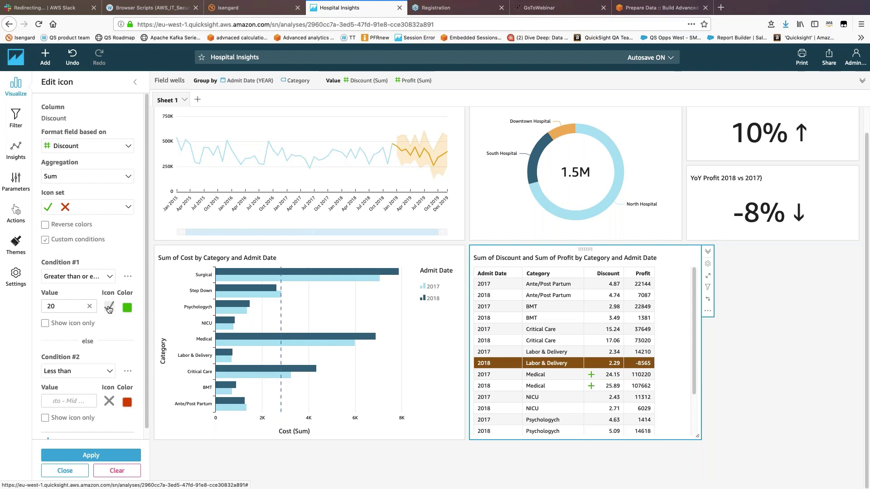
click(109, 308)
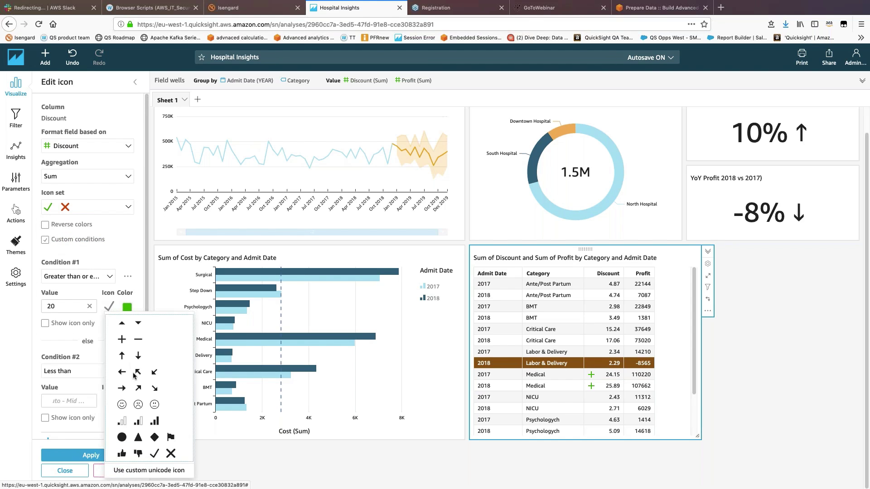
click(171, 454)
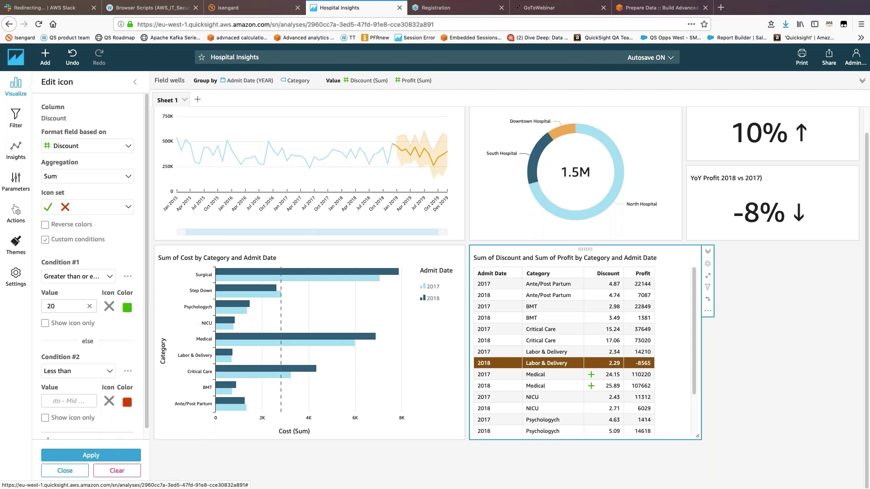
Make the X icon red, delete Condition #2 again, and apply the rule.
click(127, 308)
click(147, 323)
click(128, 373)
click(145, 399)
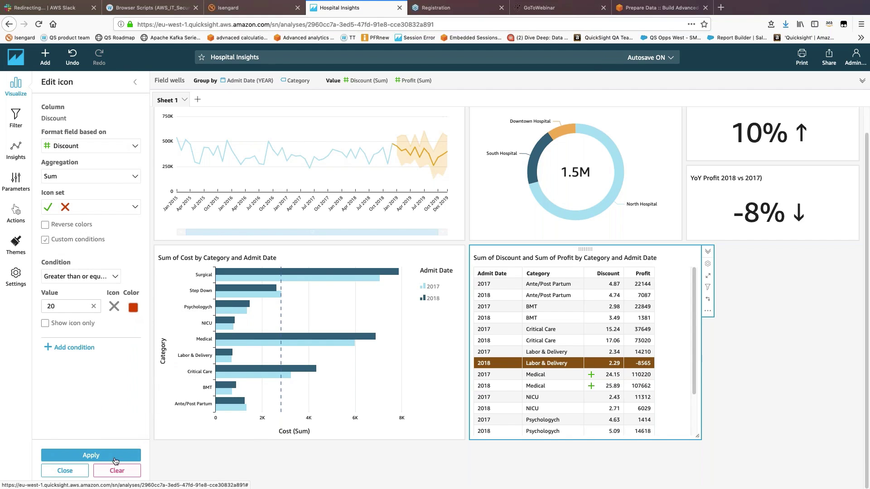
click(116, 459)
Change the cross icon colour to orange and apply it to the table.
click(133, 310)
click(166, 322)
click(115, 455)
Check the orange crosses in the table and return to the conditional formats list.
scroll(695, 389, down, 3)
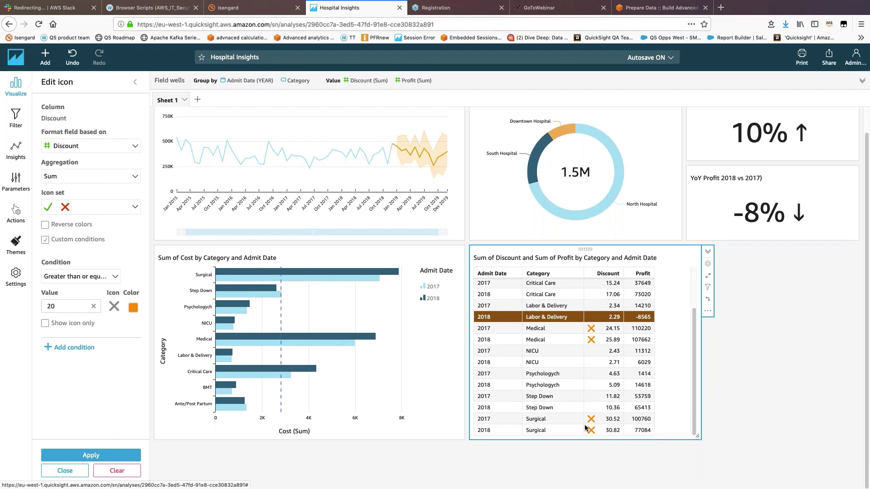
scroll(695, 373, up, 2)
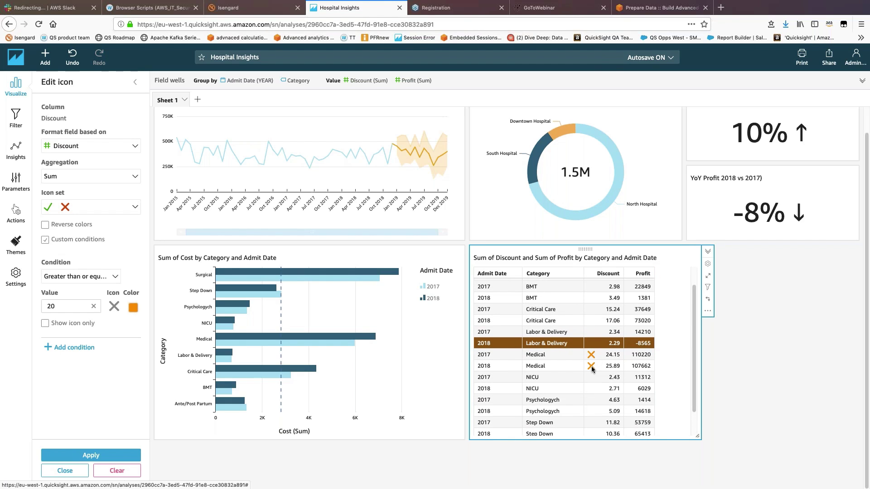
scroll(696, 424, down, 1)
scroll(694, 403, down, 2)
scroll(695, 378, up, 3)
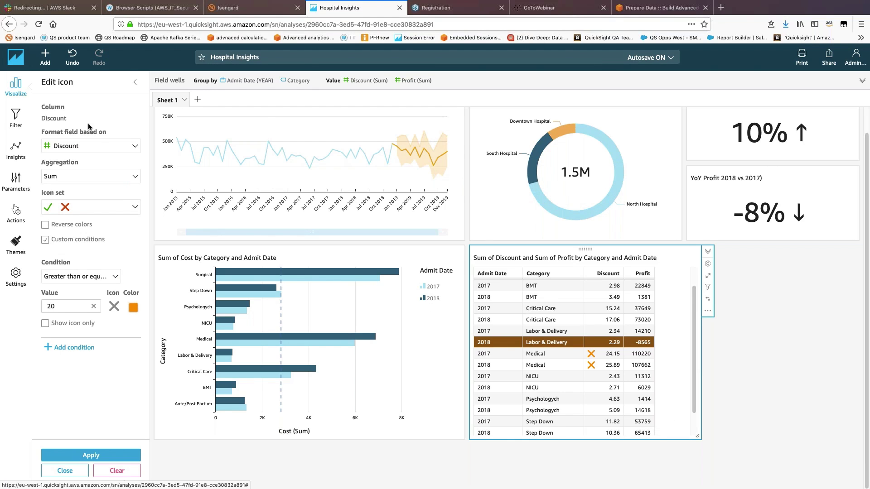
click(135, 82)
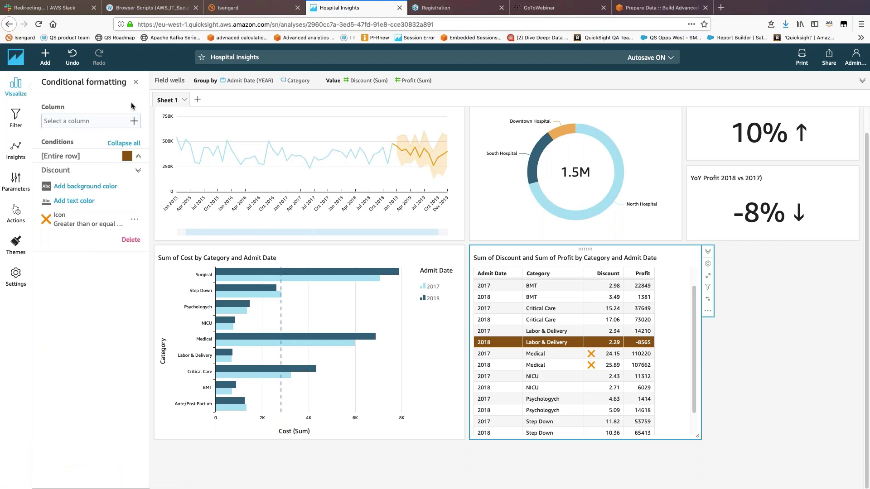
Close the Conditional formatting pane and show Suggested insights for the Discount and Profit table.
click(136, 82)
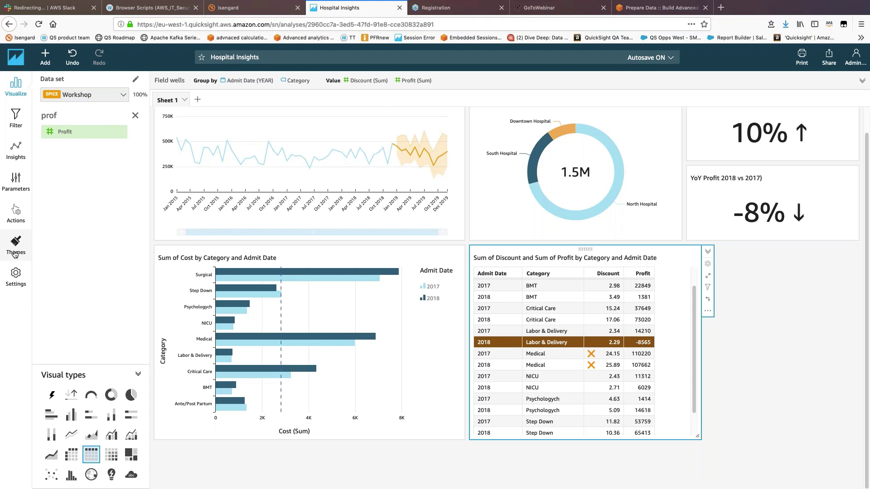
click(25, 158)
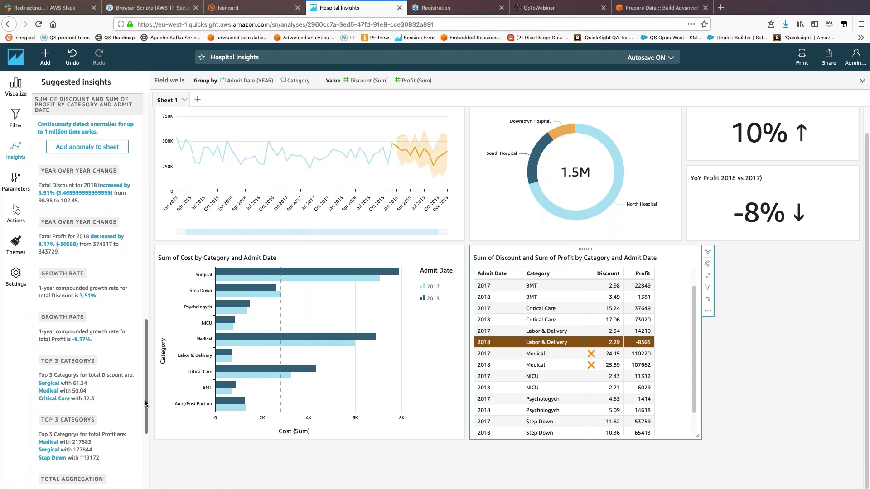
Add the Sum of Cost insight showing Total Cost up 12.14% to the sheet.
click(146, 443)
drag(146, 448, 146, 203)
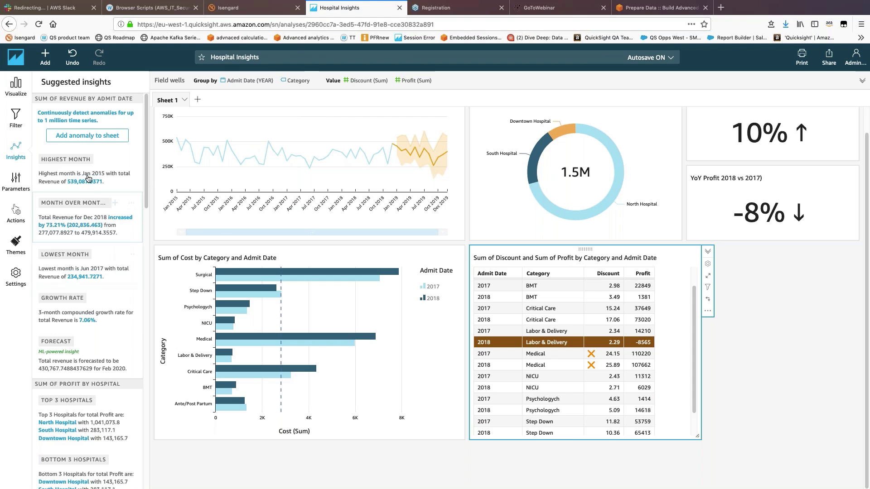
mouse_move(186, 144)
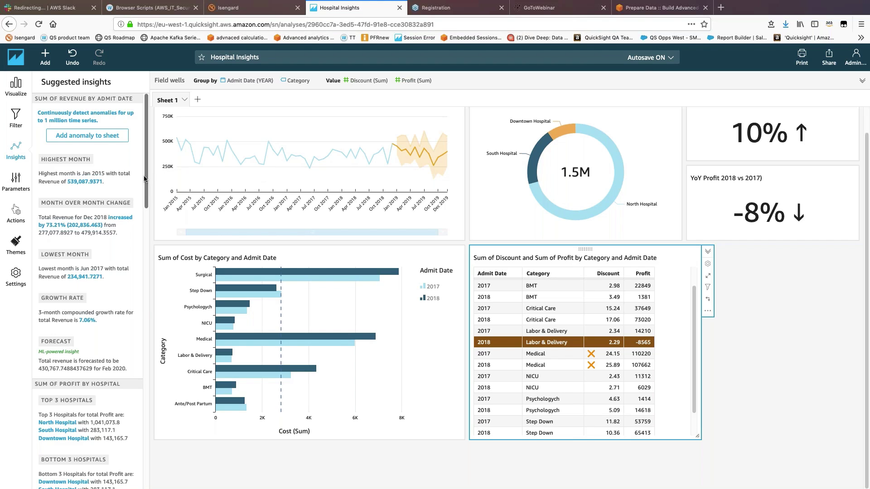
drag(144, 178, 145, 284)
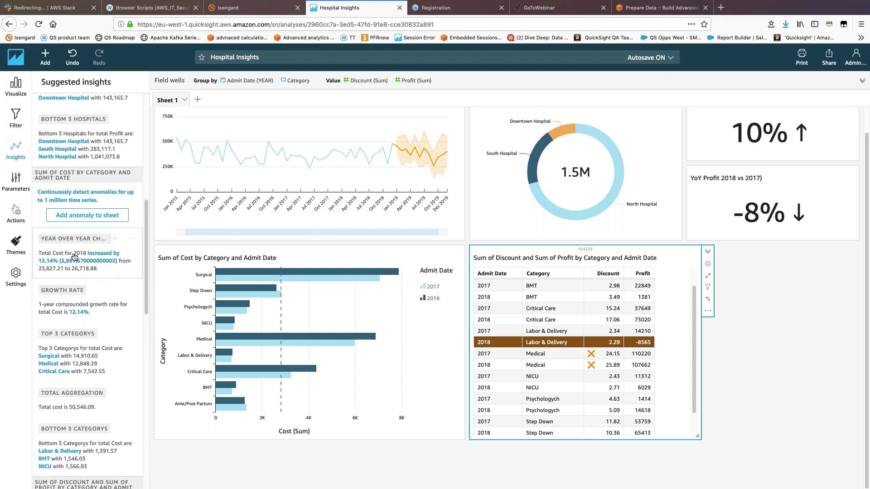
click(116, 239)
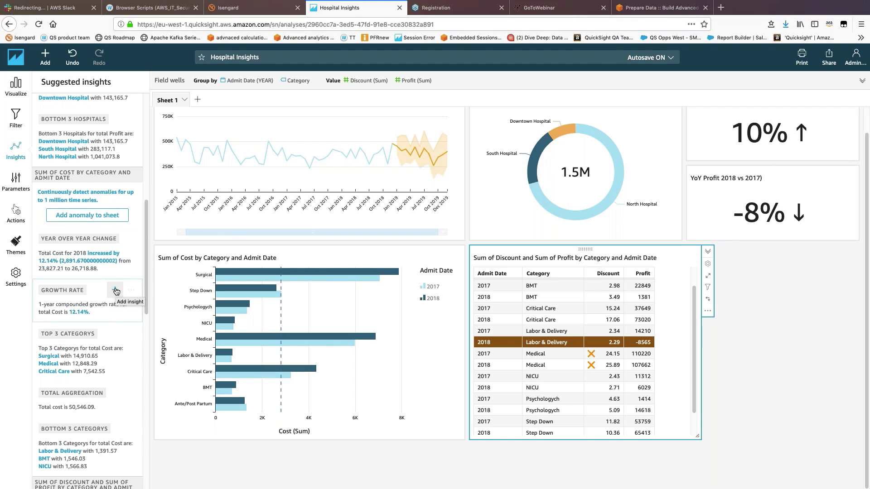
click(116, 292)
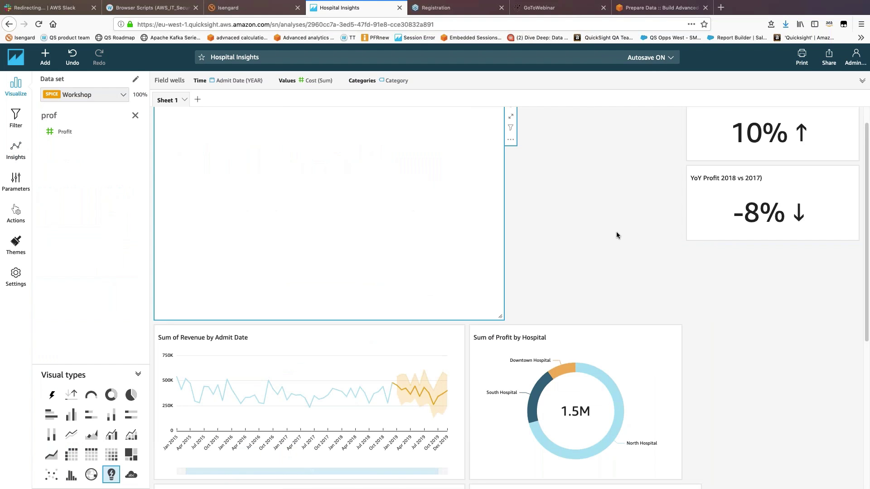
Shrink the Period over period narrative to a small top-left box and clear the field search.
scroll(617, 235, up, 1)
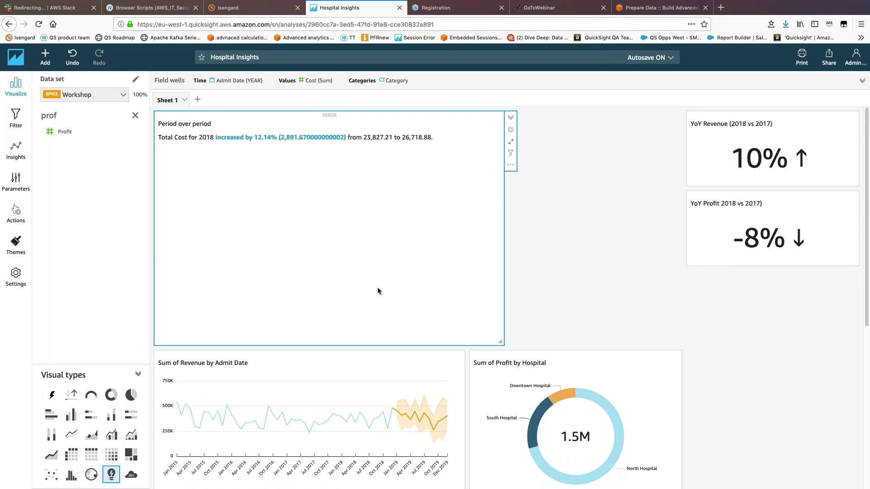
drag(501, 344, 395, 157)
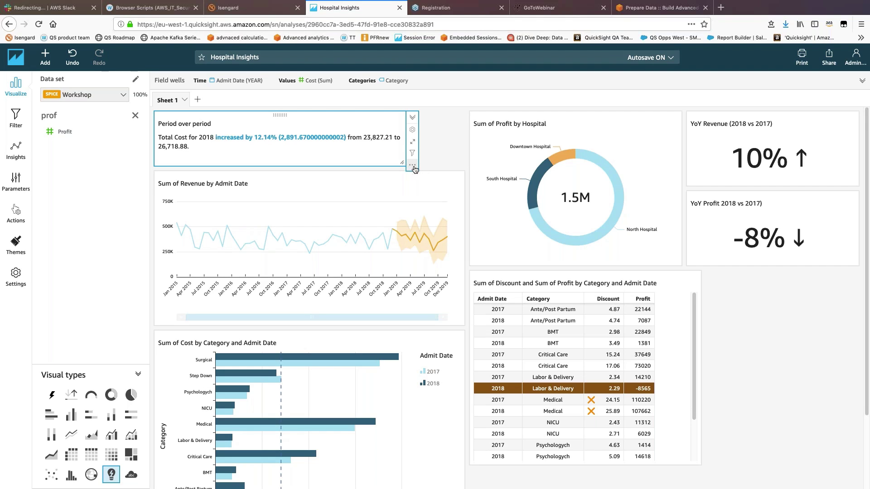
click(162, 128)
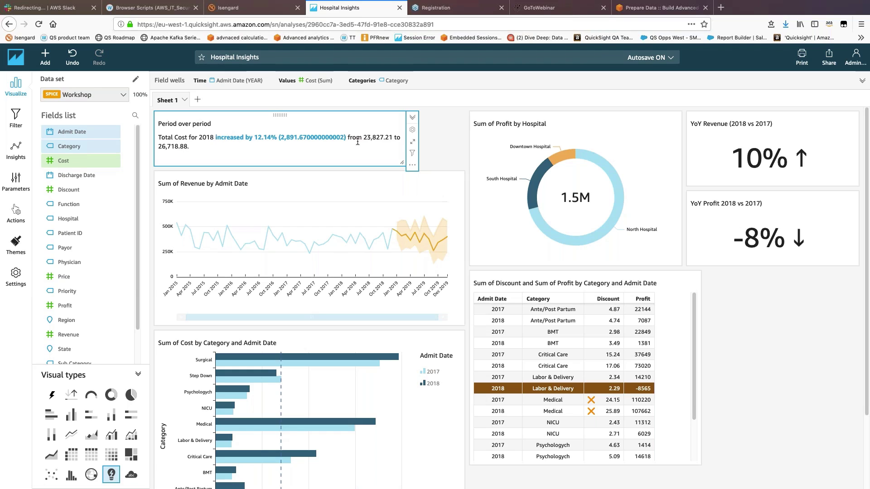
click(413, 168)
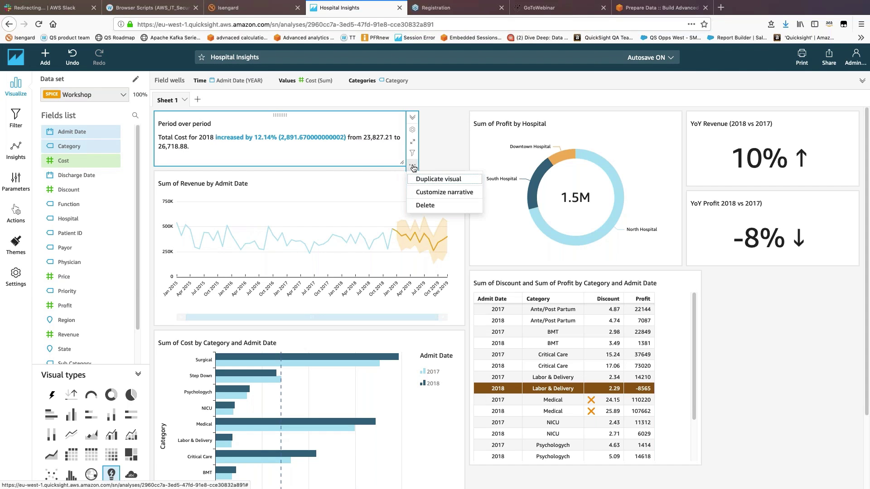
Cut the from-to and difference values so the narrative reads 'Total Cost for 2018 increased by 12.14%'.
click(439, 193)
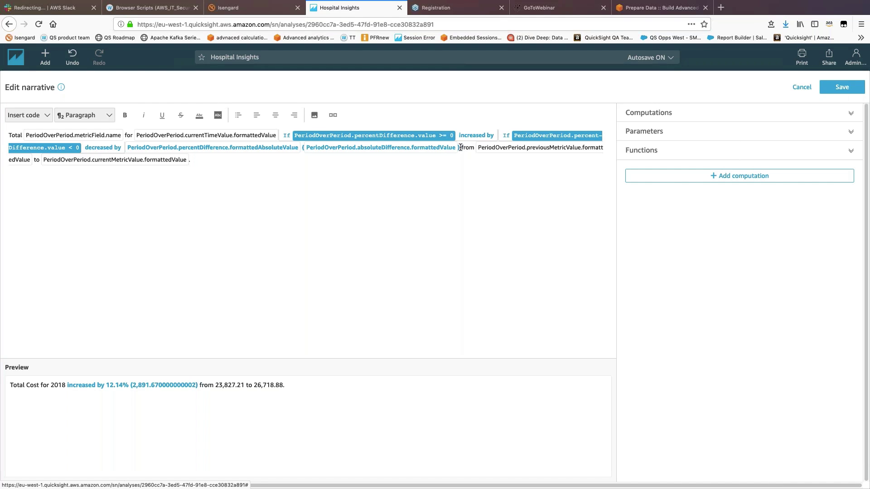
drag(461, 148, 522, 167)
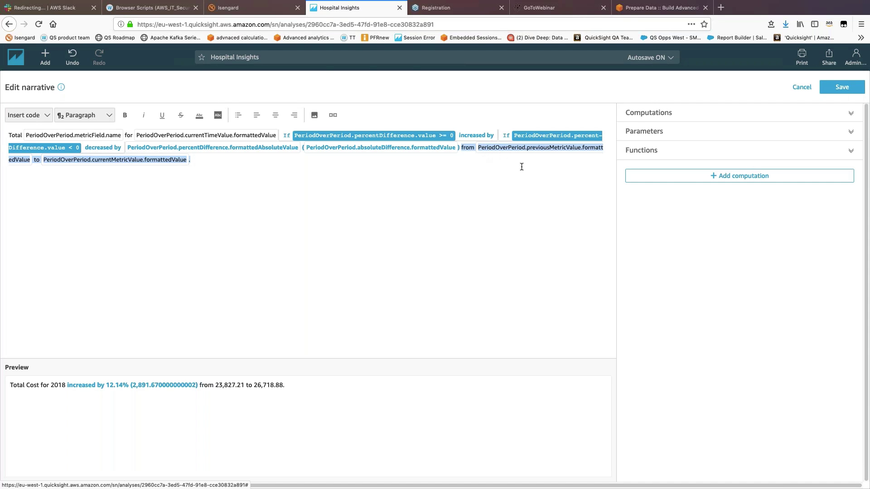
key(BackSpace)
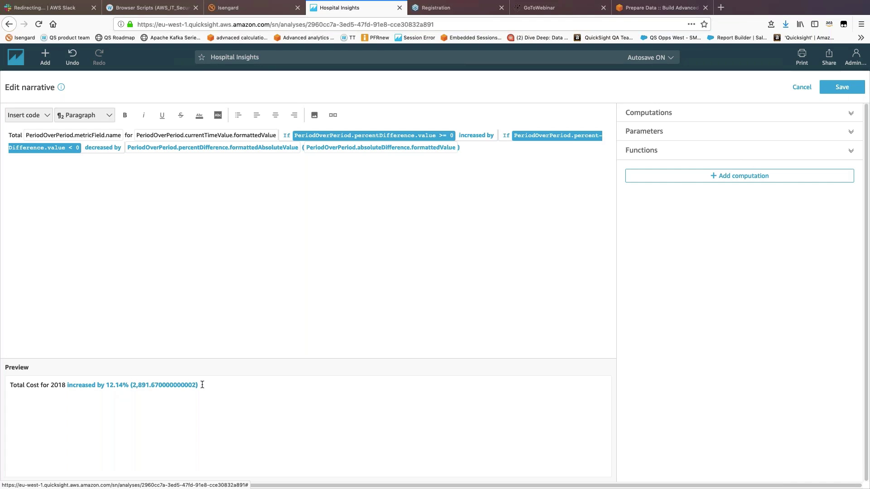
drag(473, 148, 302, 151)
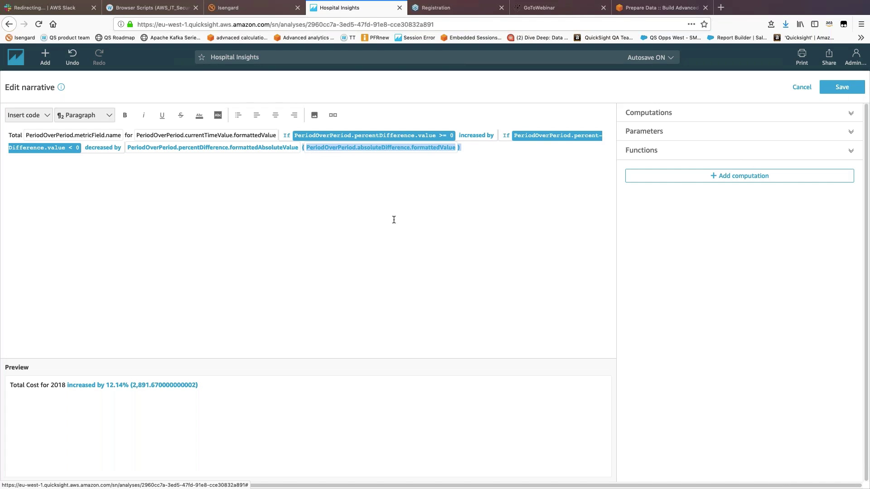
key(BackSpace)
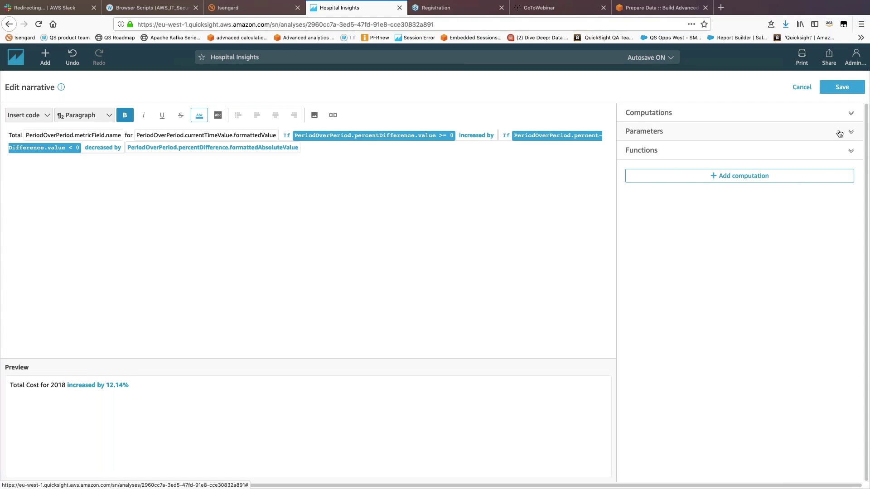
click(841, 87)
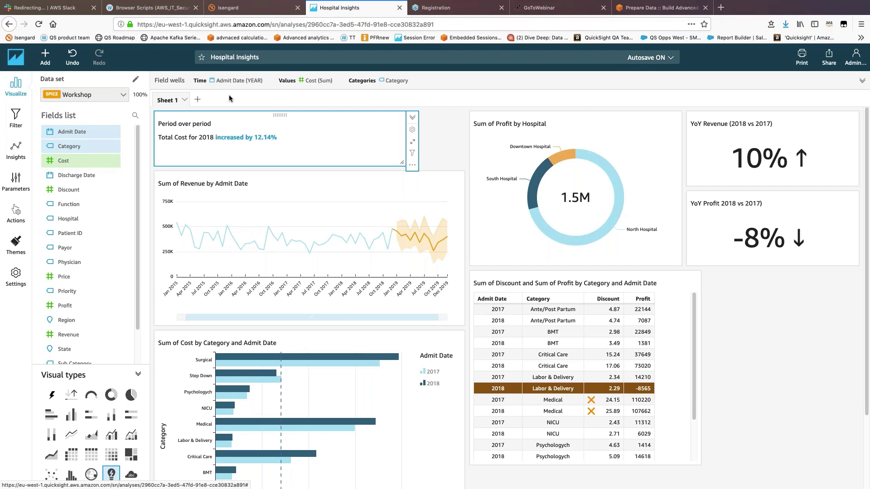
Move the Period over period narrative to the lower right and make it smaller.
drag(278, 115, 793, 410)
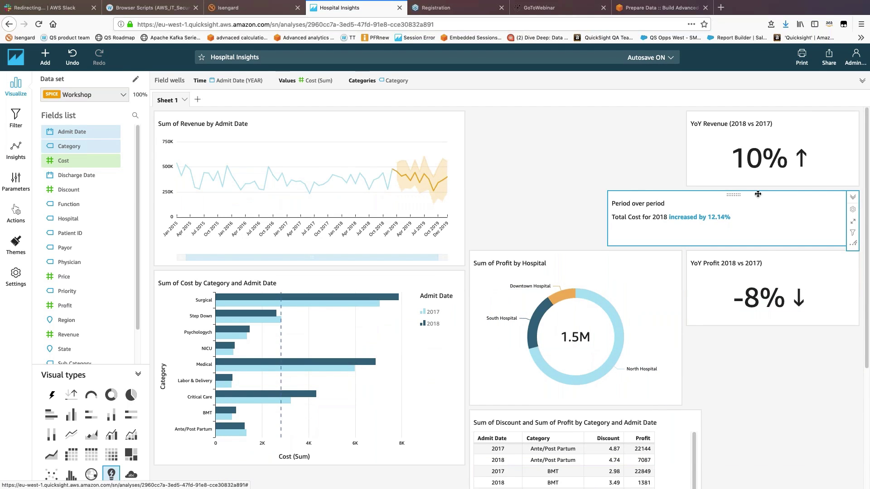
drag(733, 195, 689, 306)
drag(853, 245, 749, 244)
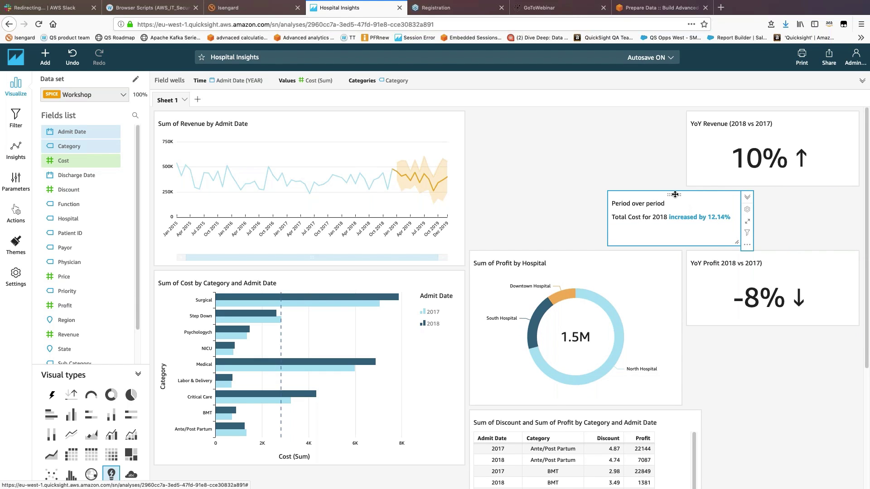
drag(673, 194, 768, 357)
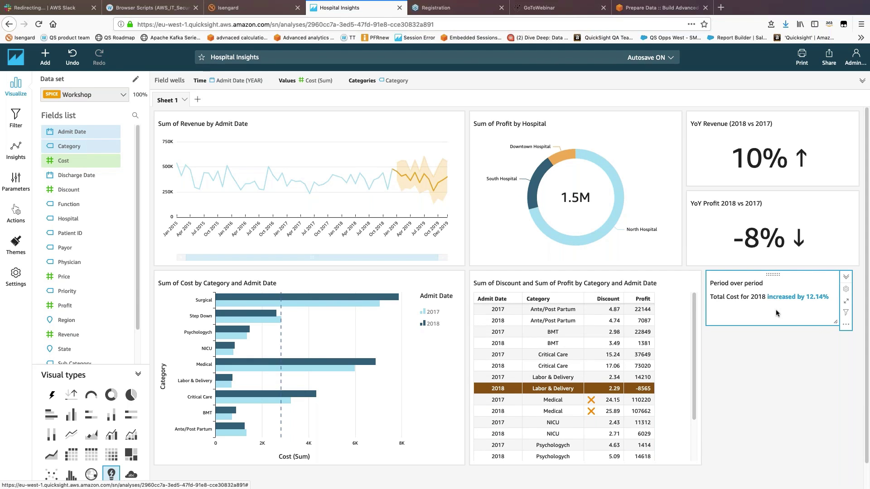
Add '(' to the YoY Profit title, narrow the table, and fit the narrative beside it.
click(835, 207)
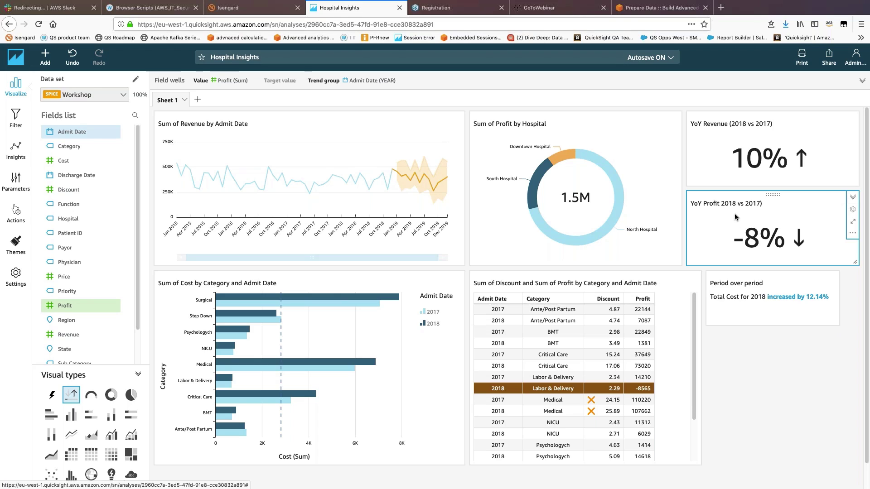
text(()
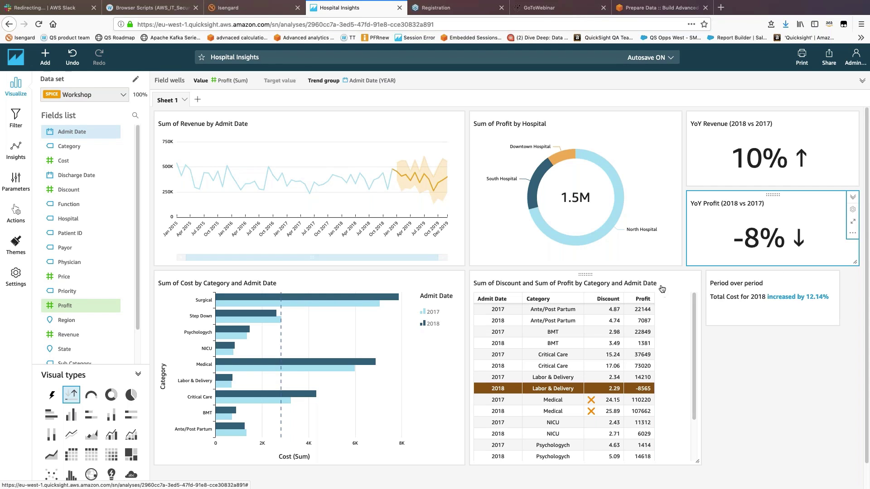
click(701, 443)
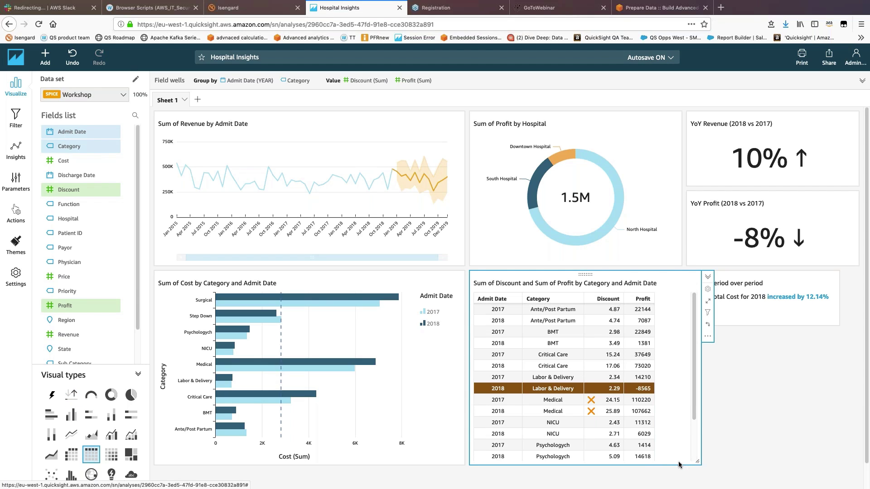
drag(694, 462, 678, 462)
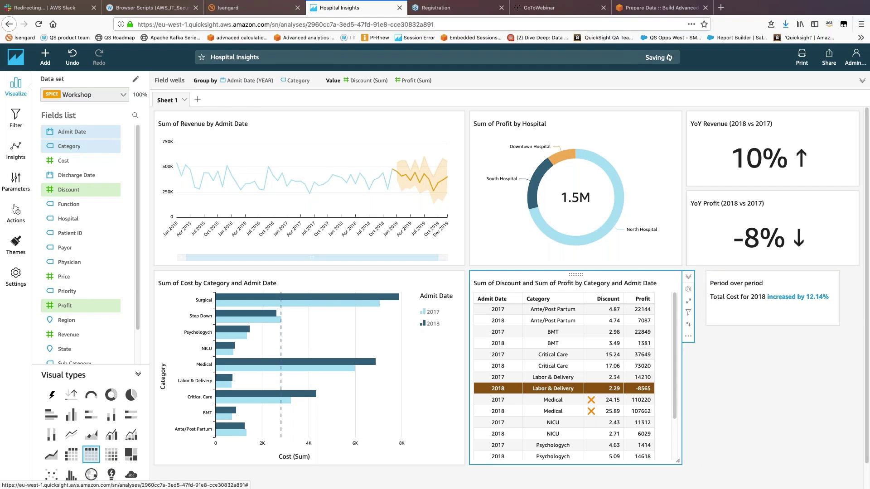
click(778, 274)
drag(778, 274, 758, 274)
drag(816, 322, 846, 324)
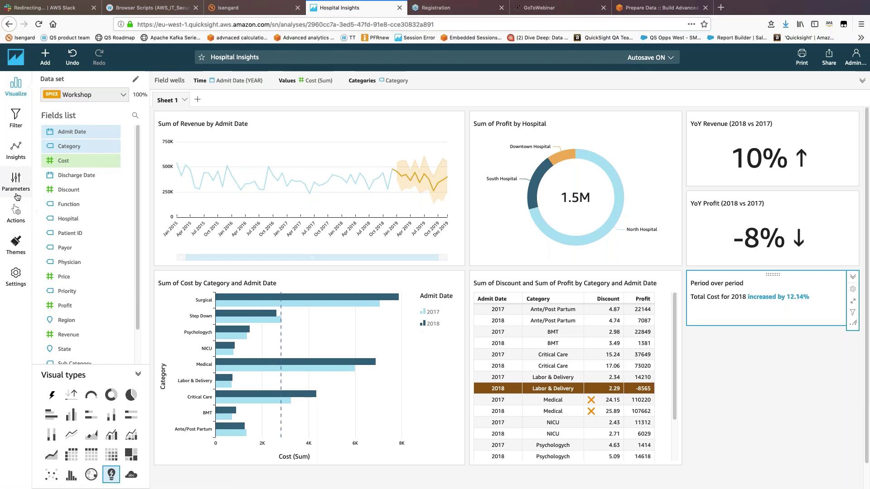
Add the Top 3 Categories (Profit) insight from Suggested insights to the sheet.
click(15, 149)
scroll(146, 347, down, 3)
drag(146, 347, 147, 406)
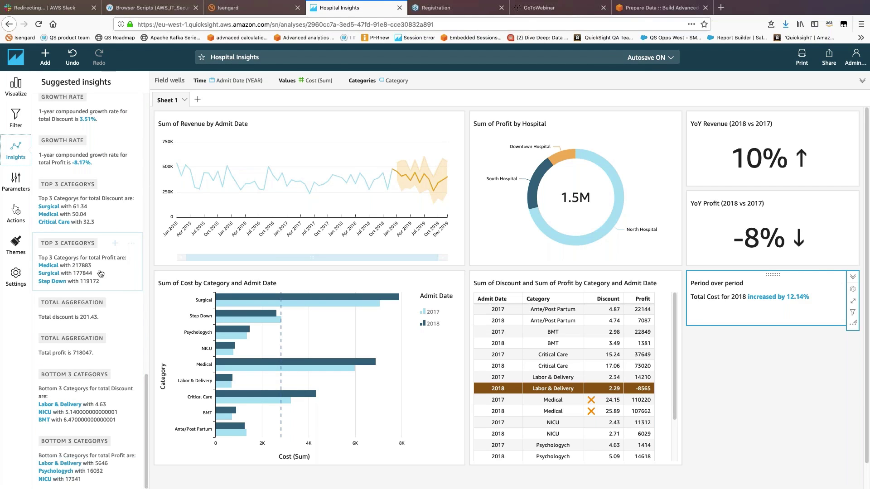
scroll(101, 273, up, 4)
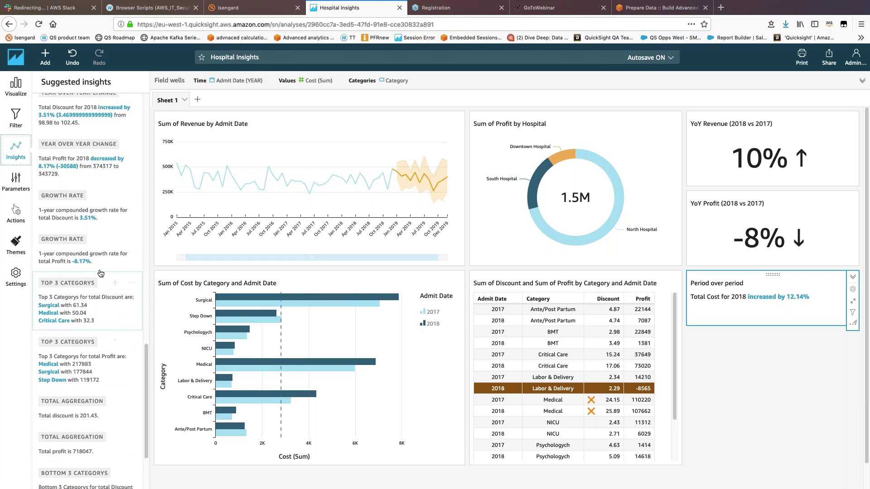
scroll(101, 273, up, 2)
scroll(100, 318, down, 5)
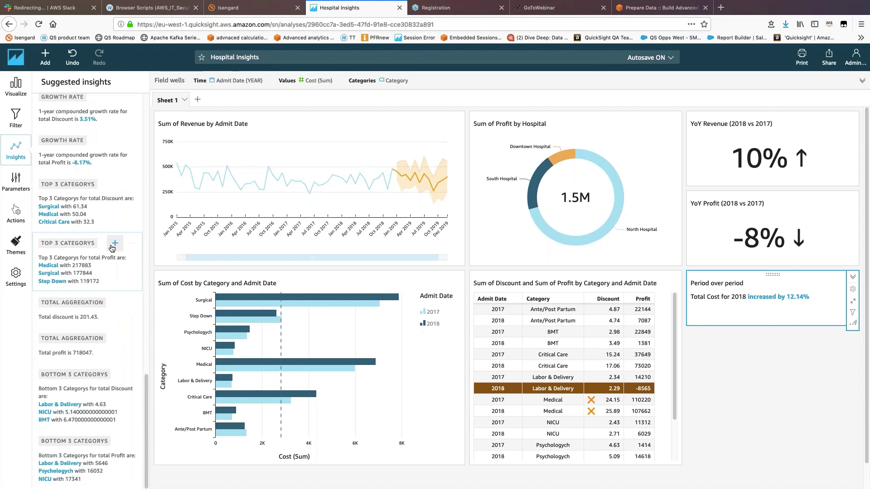
click(116, 246)
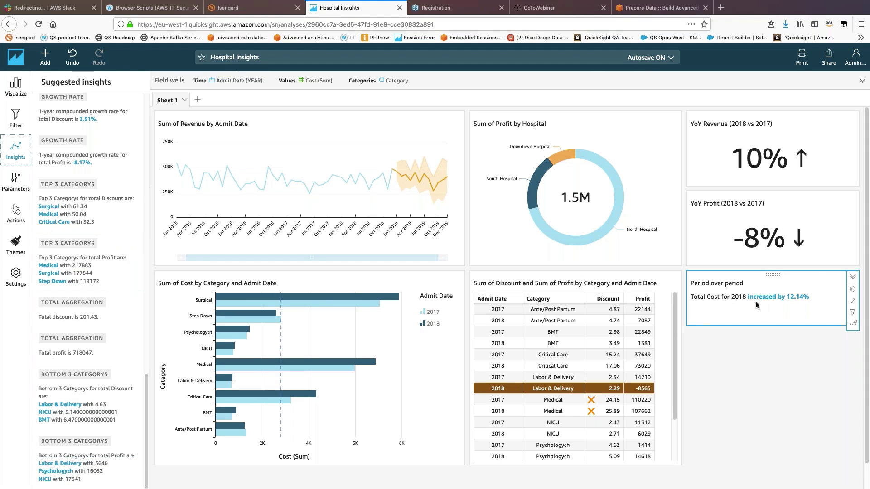
mouse_move(64, 248)
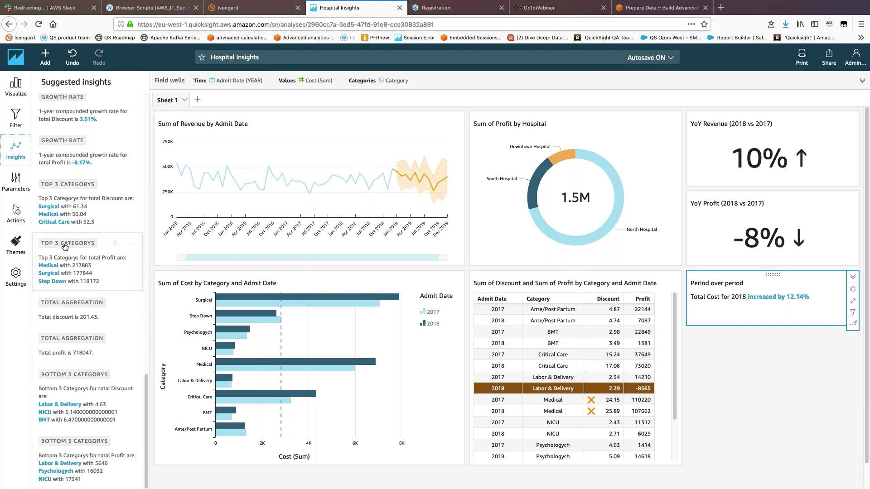
click(115, 246)
Shrink the Top ranked visual and place it below the Period over period box.
drag(502, 343, 306, 175)
drag(230, 114, 786, 419)
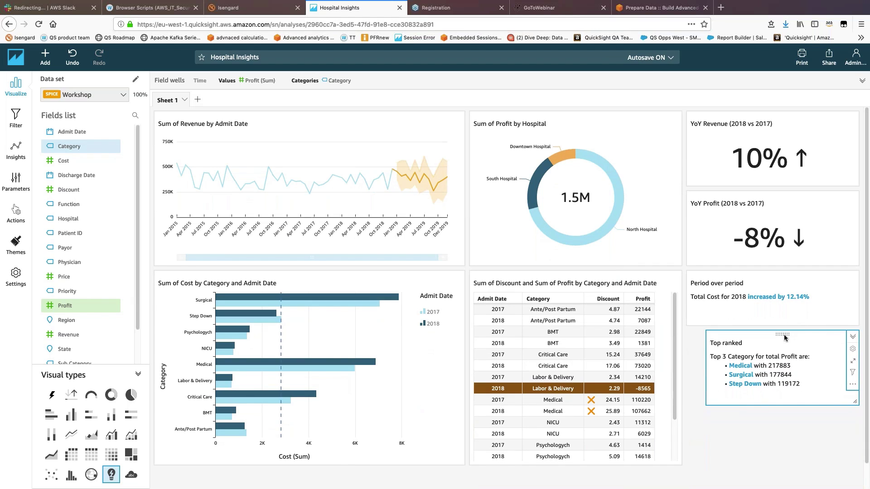
drag(784, 335, 766, 334)
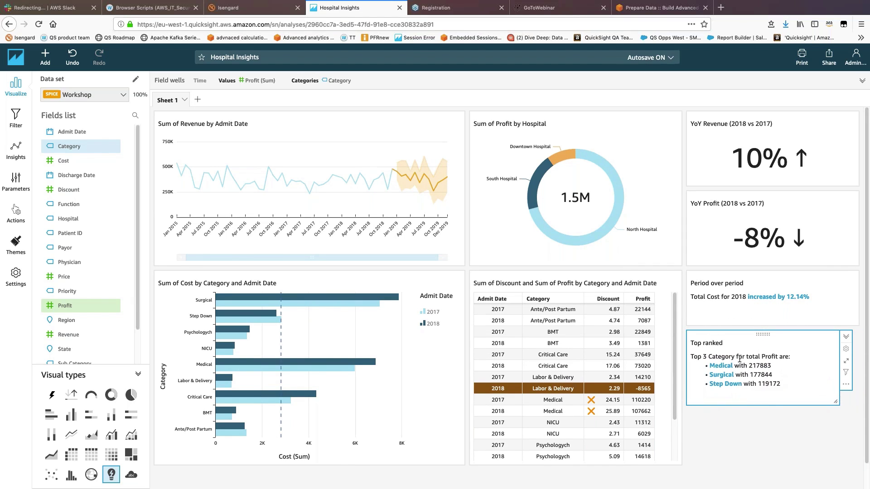
Turn off Show title for the Top ranked narrative in Format visual.
click(745, 345)
click(846, 350)
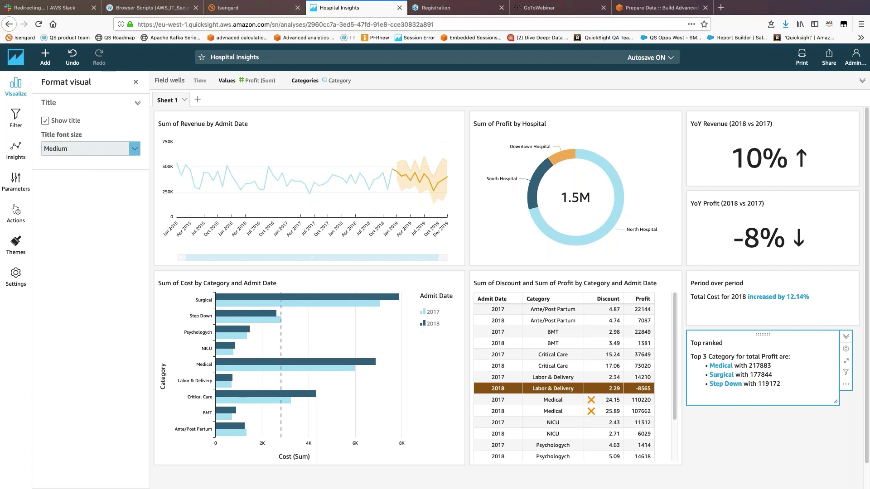
click(47, 121)
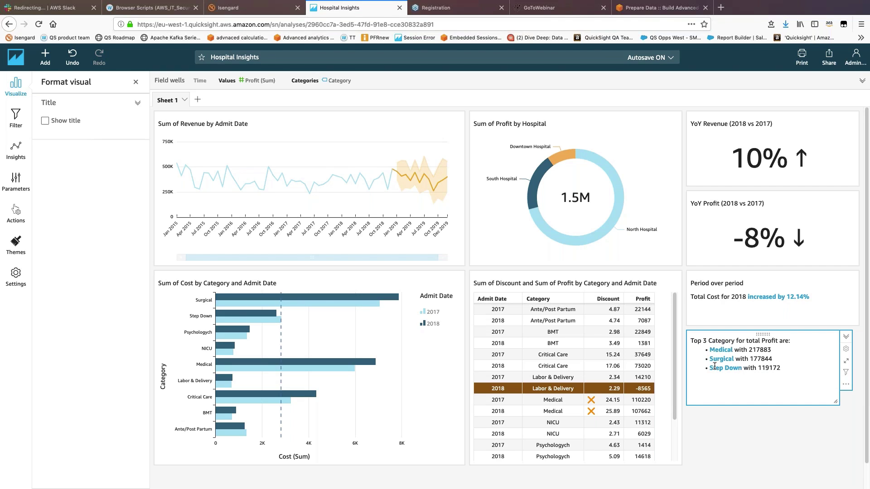
click(846, 387)
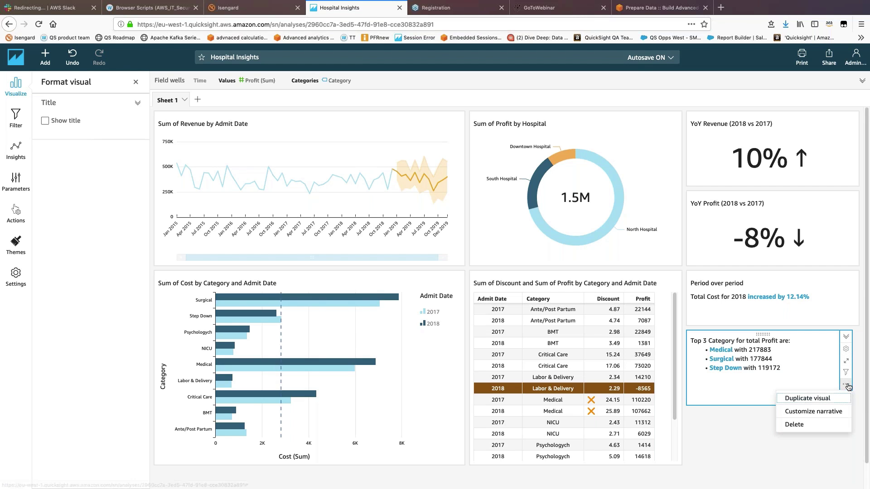
Set the Top ranked computation on Profit (Sum) to 5 results and save the narrative.
click(811, 412)
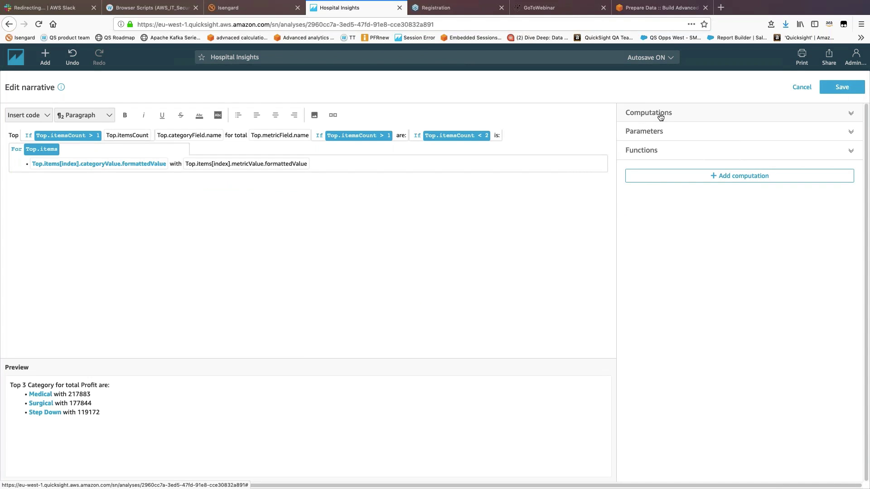
click(661, 117)
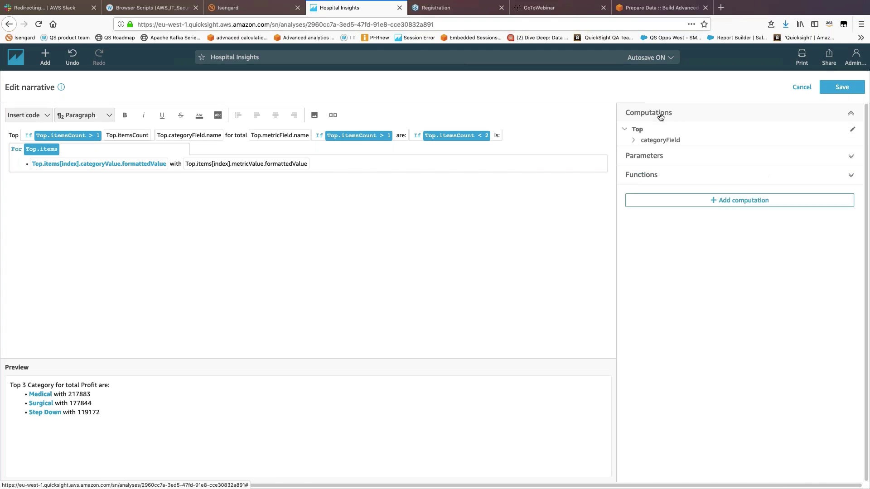
click(853, 132)
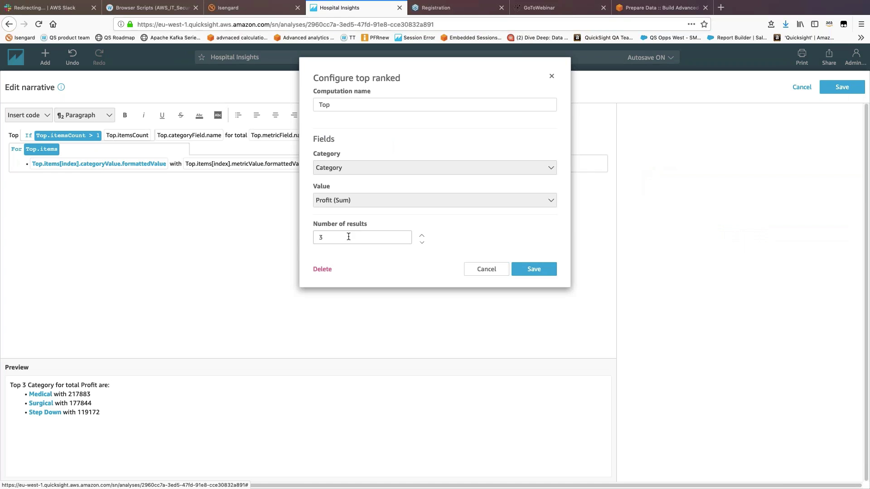
click(359, 202)
click(361, 215)
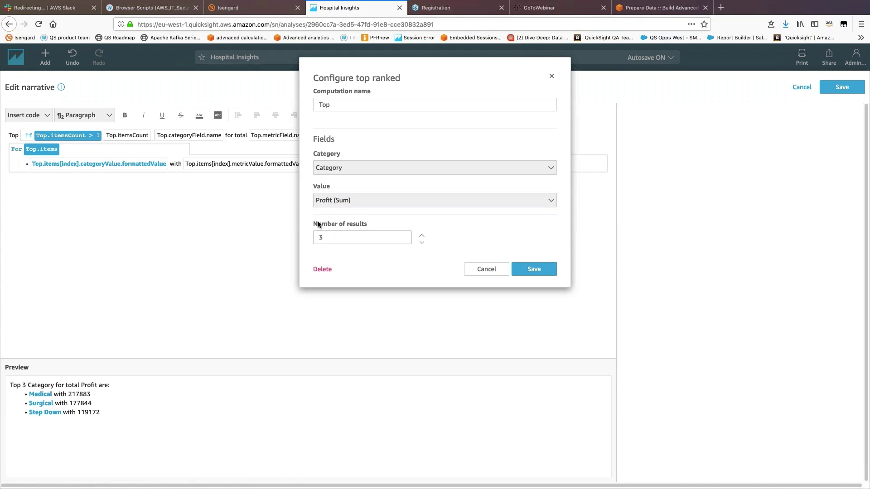
drag(330, 241, 288, 231)
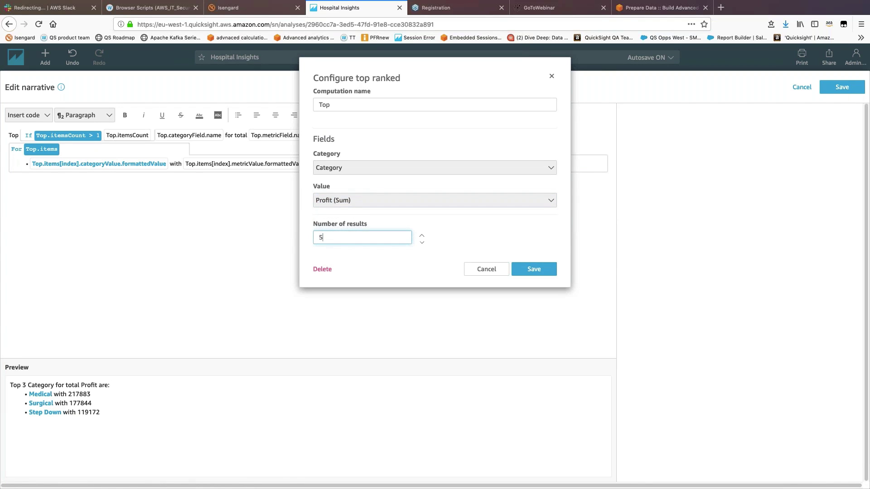
text(5)
click(528, 269)
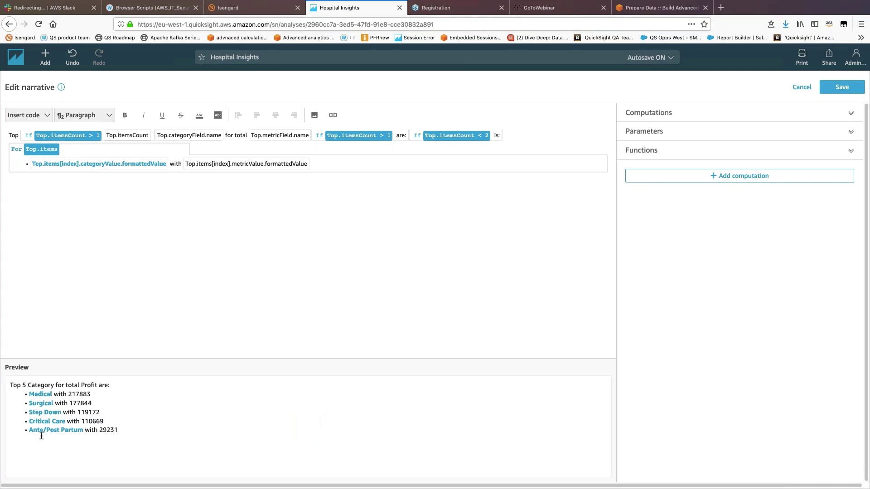
click(831, 85)
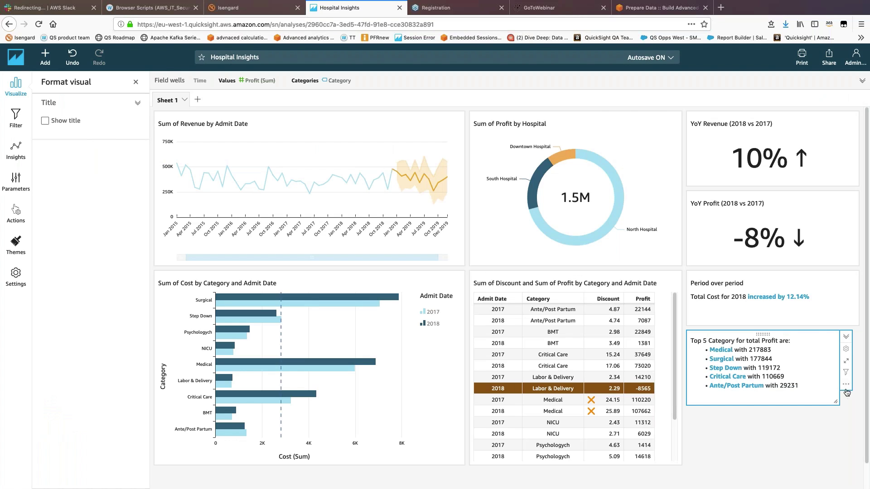
Widen the Top 5 categories narrative and add a new empty visual to the sheet.
drag(838, 404, 860, 406)
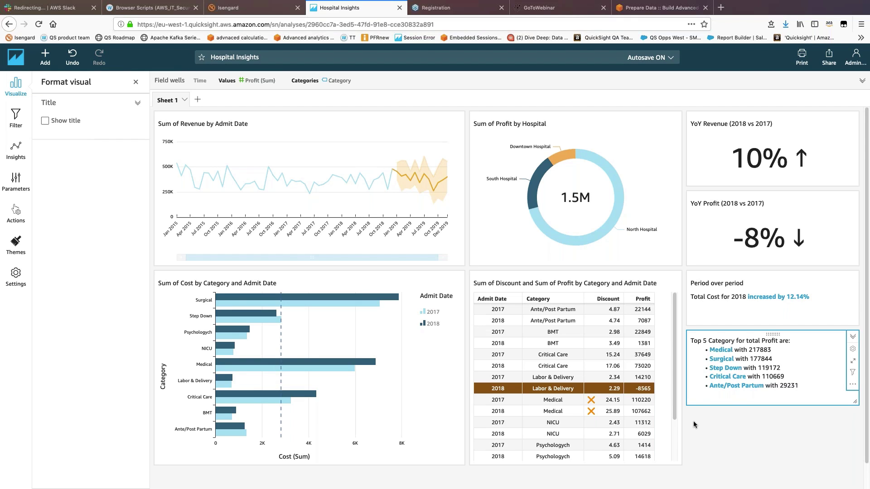
click(25, 88)
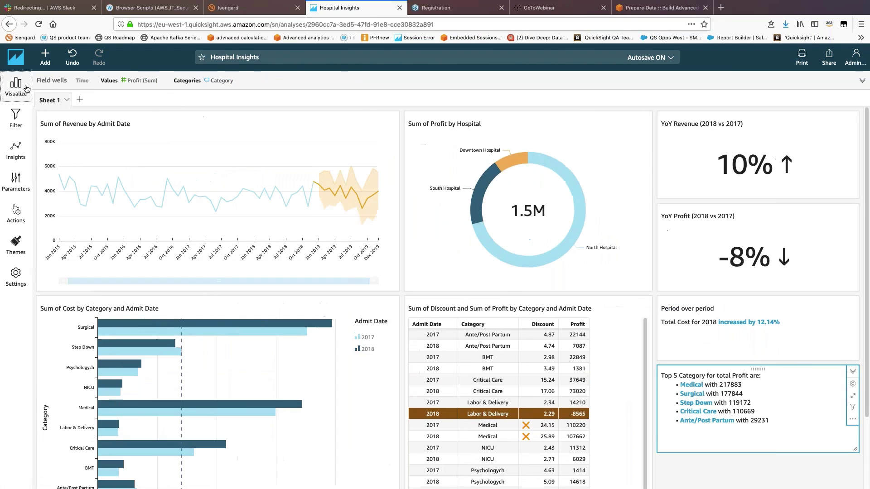
click(25, 88)
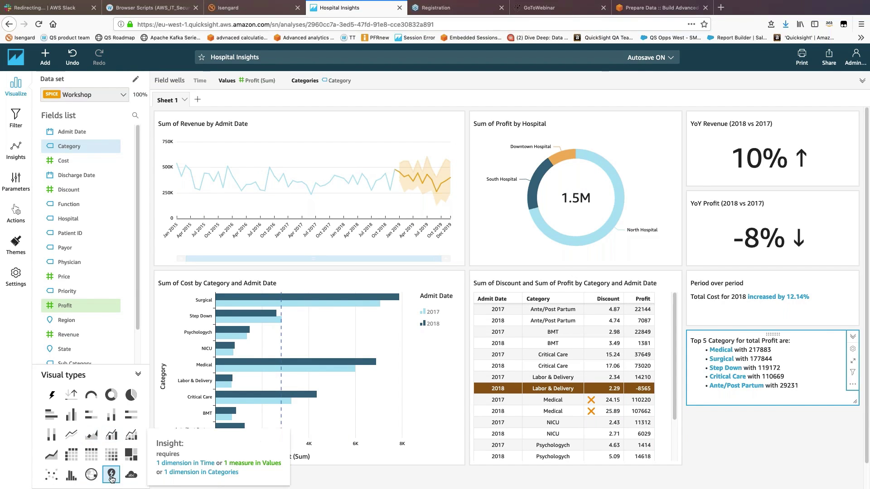
click(52, 62)
click(56, 79)
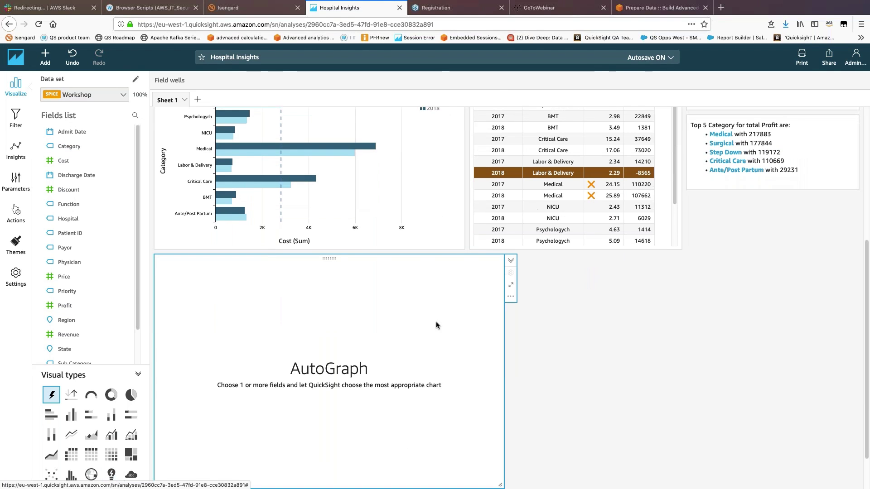
Resize the new AutoGraph and place it beneath the Top 5 insight in the right column.
scroll(404, 351, down, 2)
drag(506, 442, 401, 285)
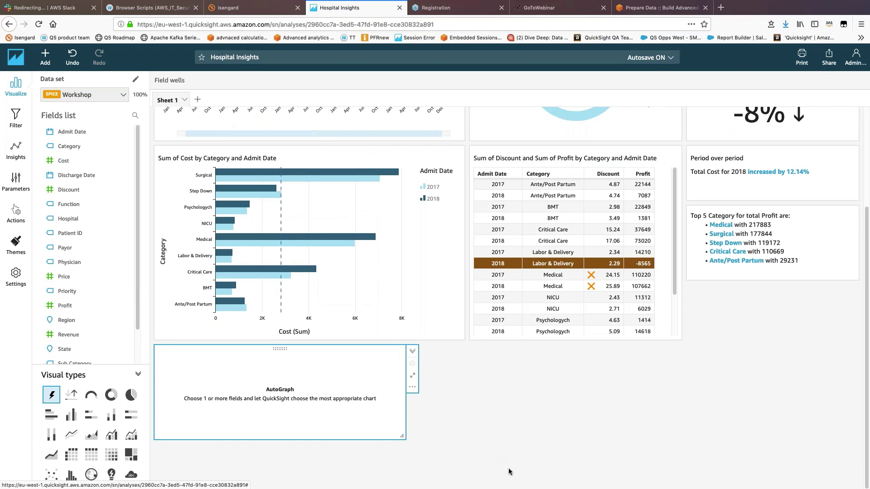
drag(339, 431, 205, 341)
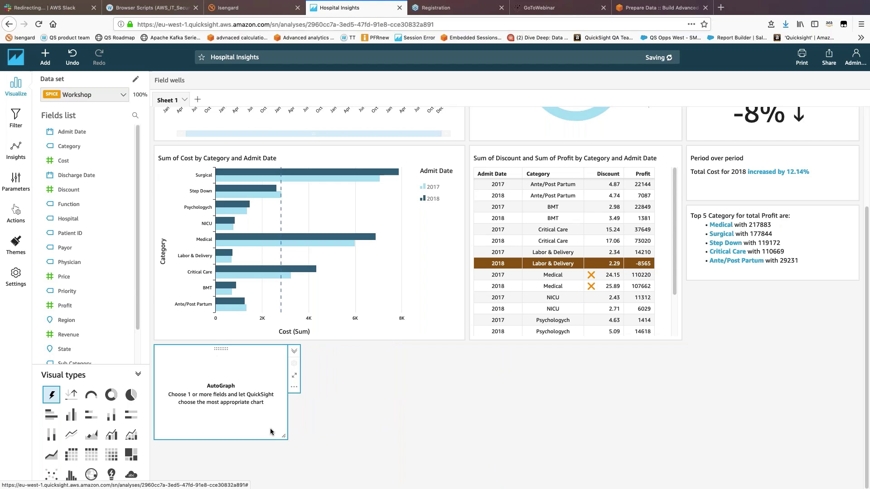
drag(286, 437, 294, 410)
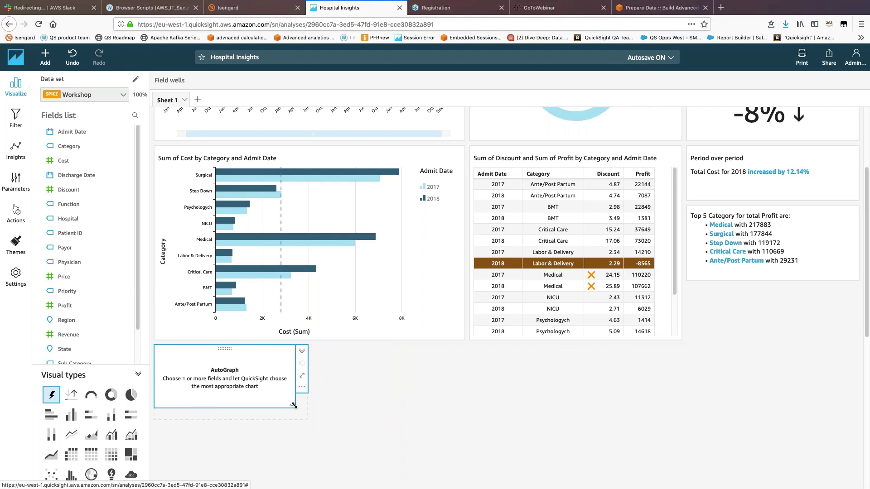
drag(230, 366, 779, 387)
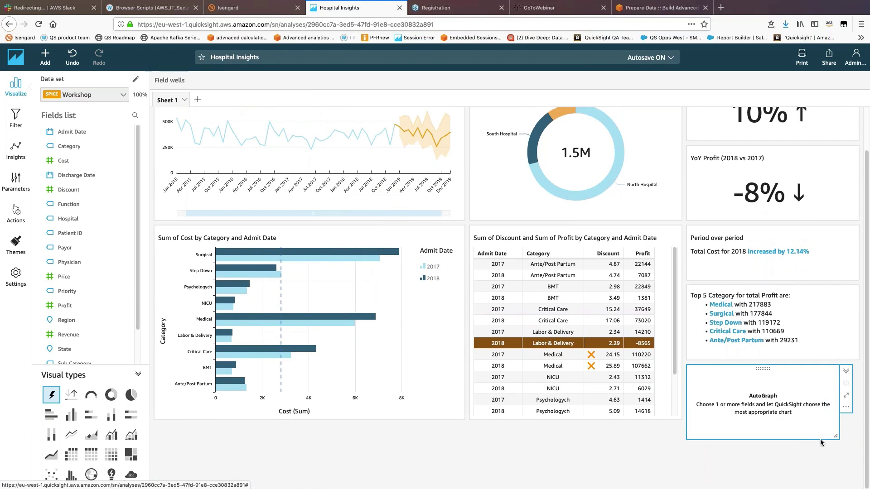
drag(838, 438, 855, 415)
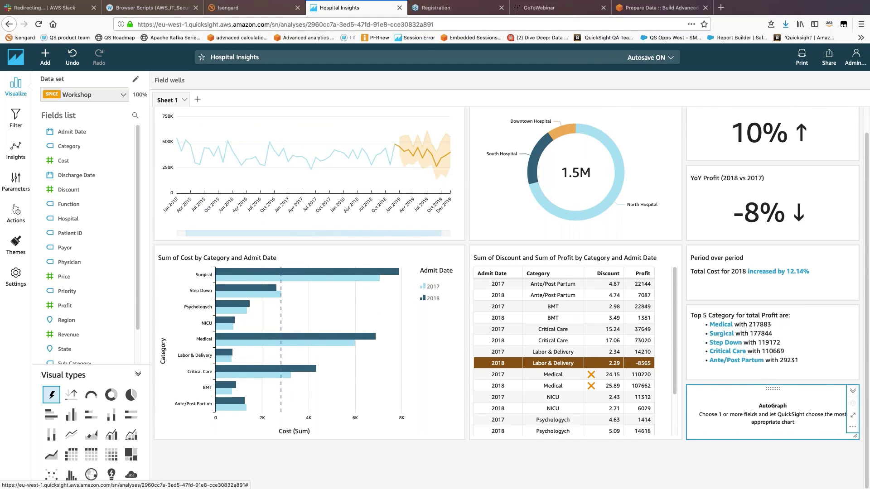
click(852, 429)
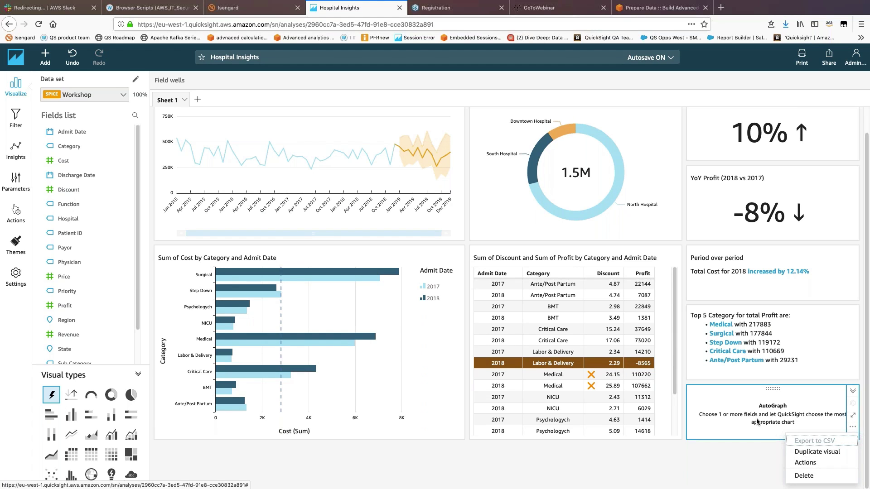
click(781, 417)
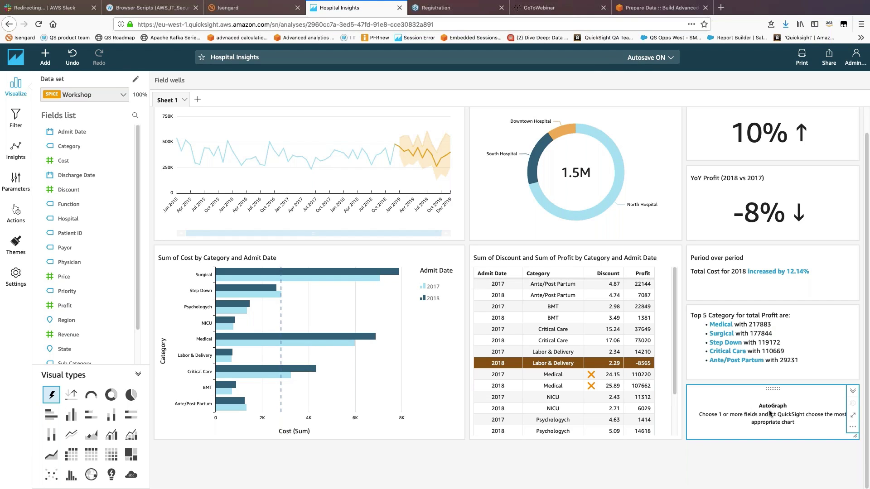
Change the empty visual to the Insight type and open its Edit narrative editor.
click(112, 476)
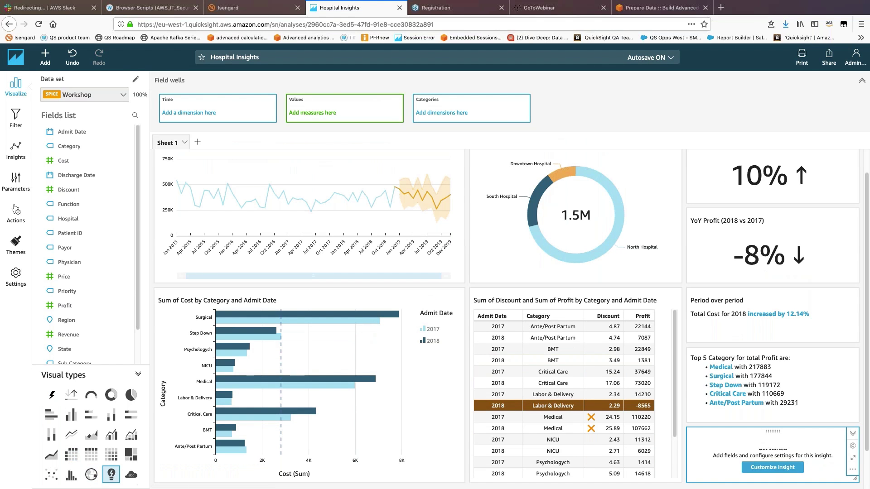
click(781, 468)
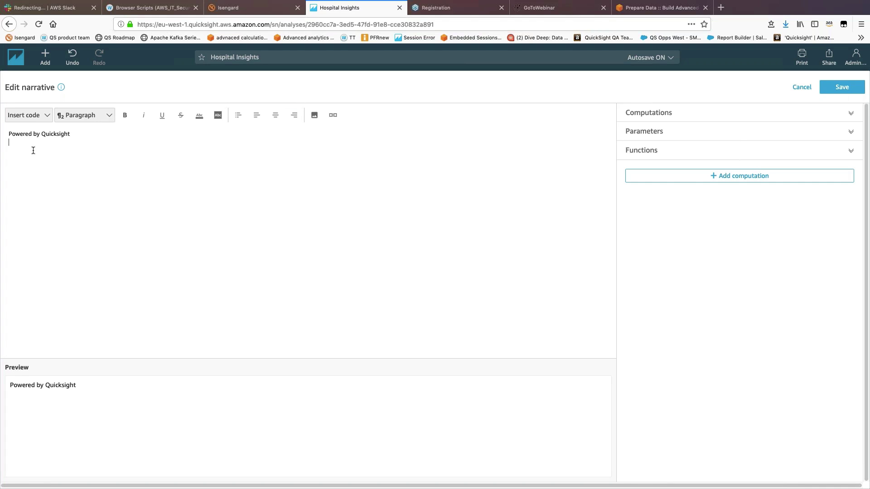
Insert the QuickSight logo from its link, size it 173 × 117, fix the spelling, and save.
click(313, 119)
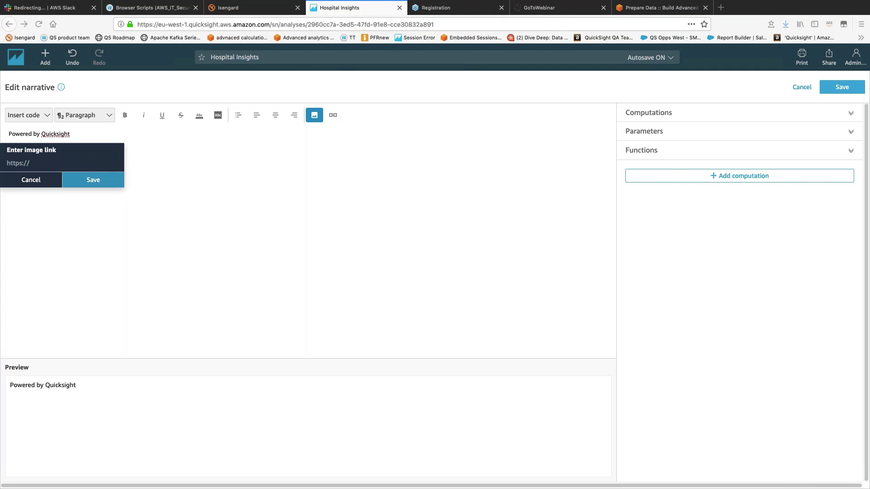
click(26, 163)
key(super+v)
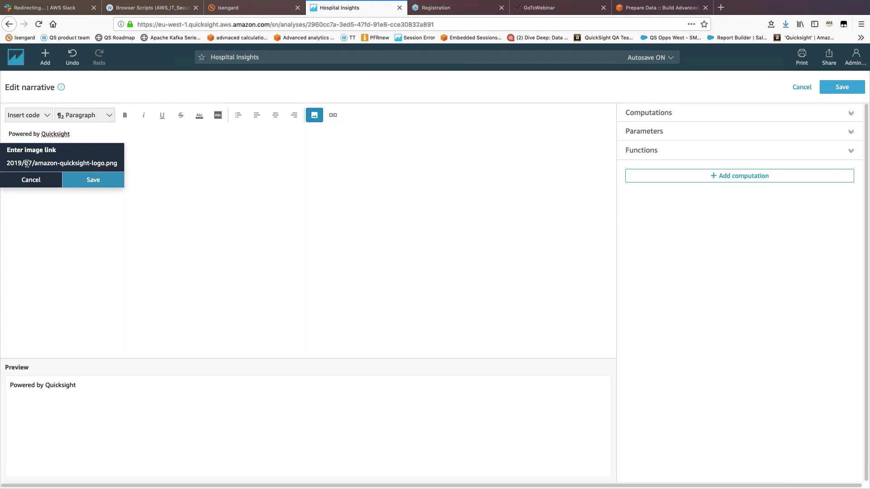
click(91, 180)
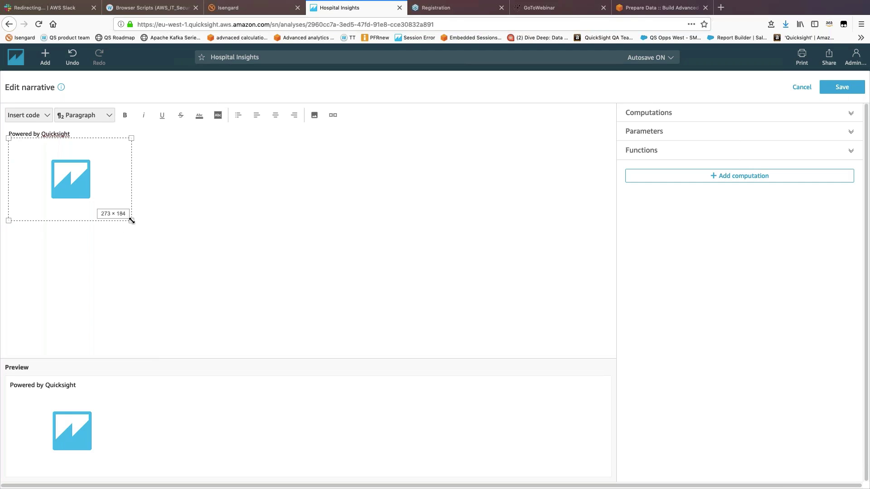
drag(131, 222, 86, 185)
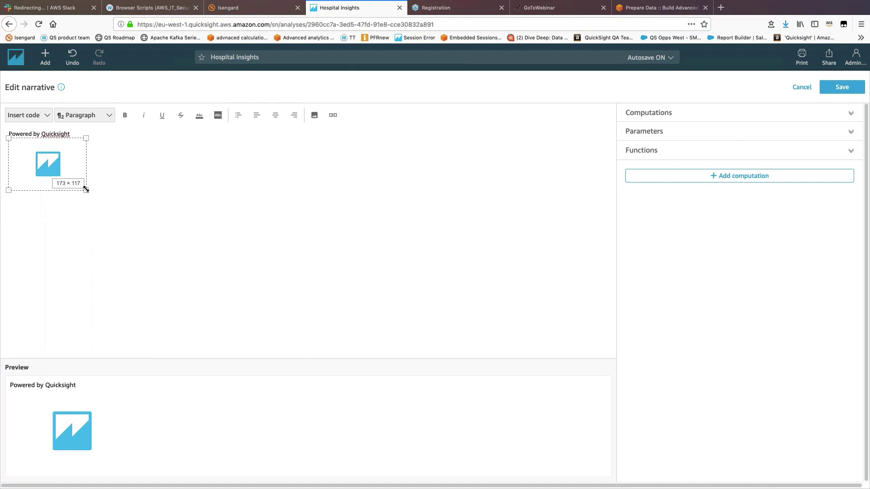
click(64, 148)
key(BackSpace)
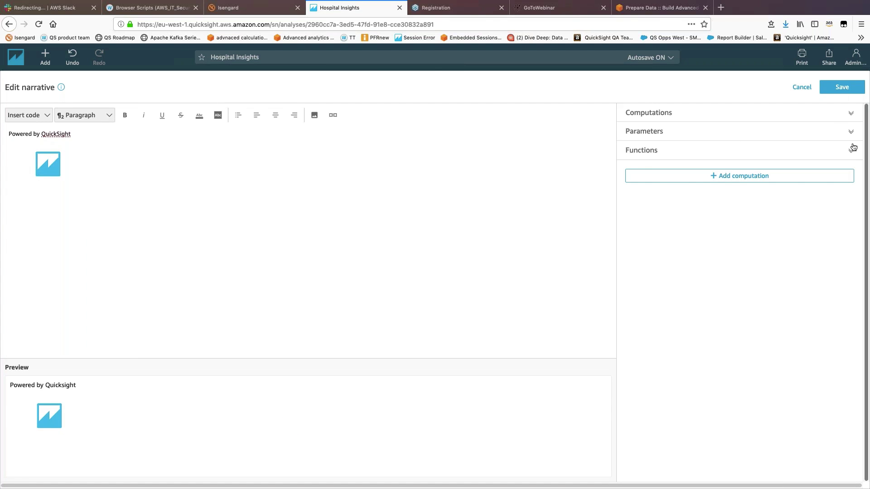
click(844, 88)
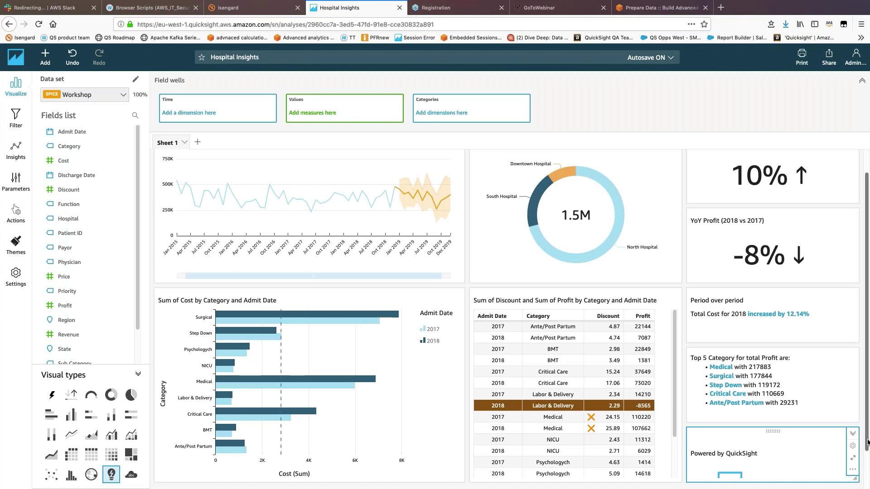
Make the Powered by QuickSight line a small paragraph, centre it and the logo, and save.
scroll(867, 442, down, 2)
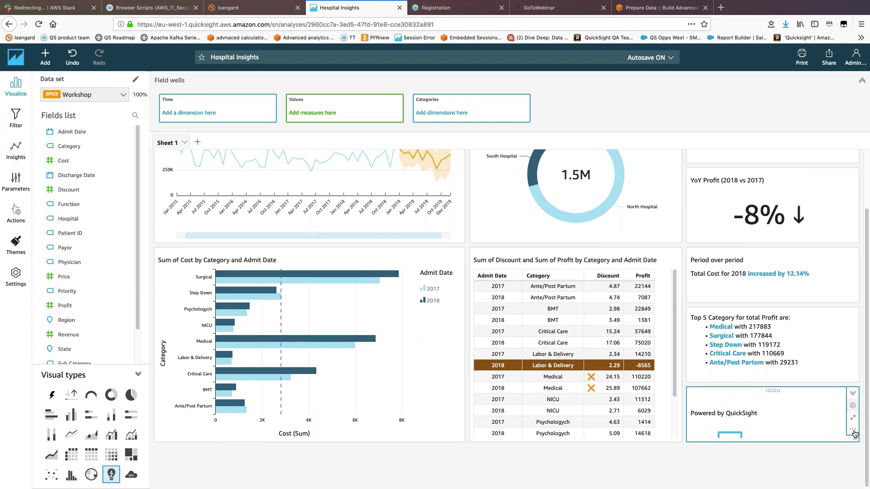
click(855, 432)
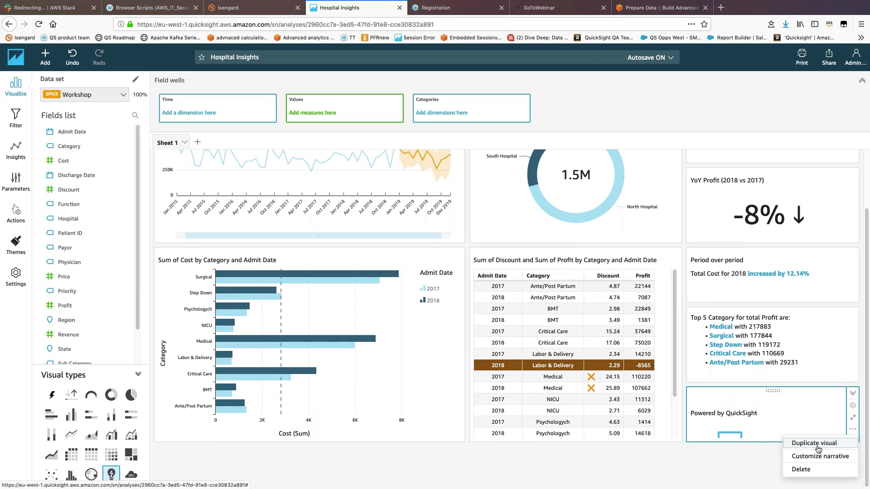
click(812, 455)
click(84, 115)
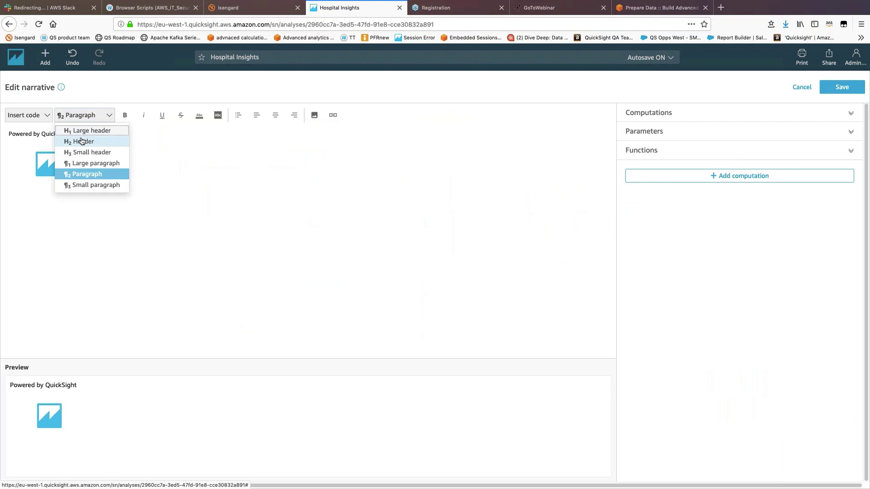
click(84, 136)
drag(83, 136, 9, 134)
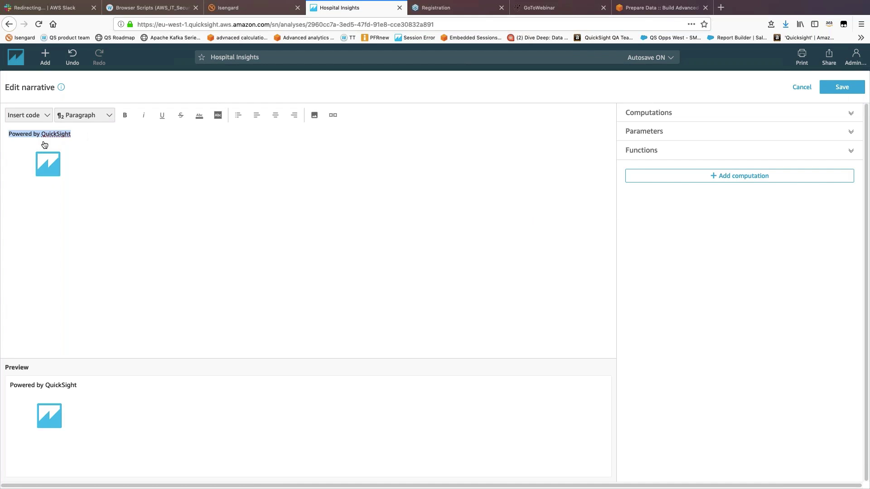
click(91, 115)
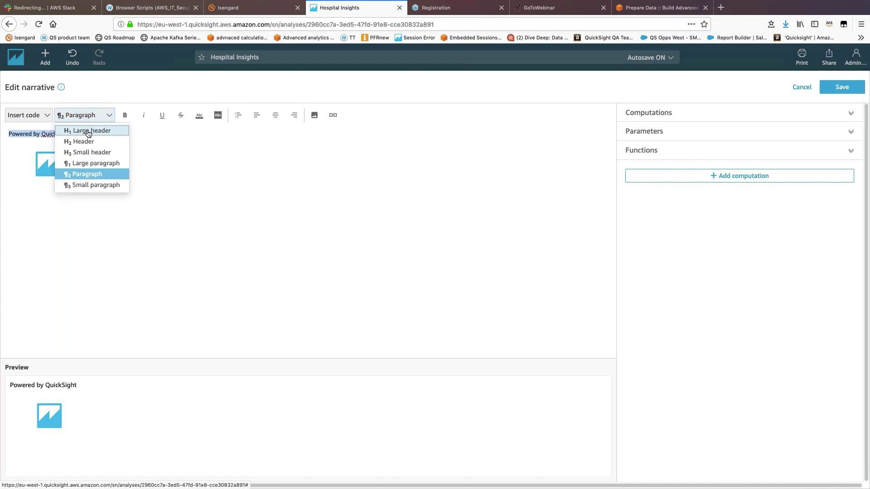
click(102, 185)
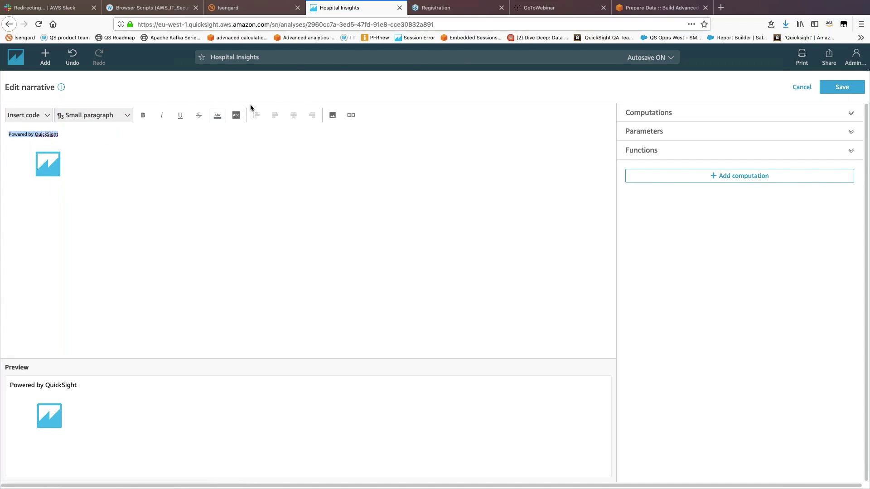
click(293, 116)
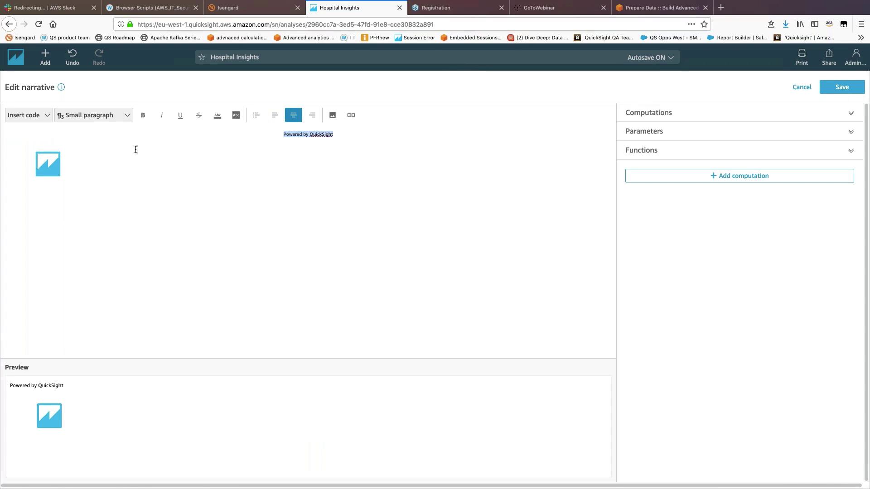
click(70, 172)
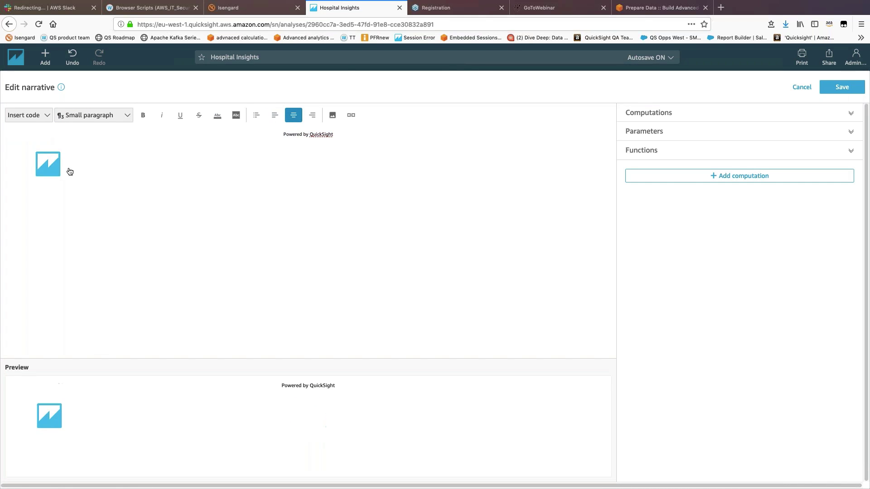
click(294, 115)
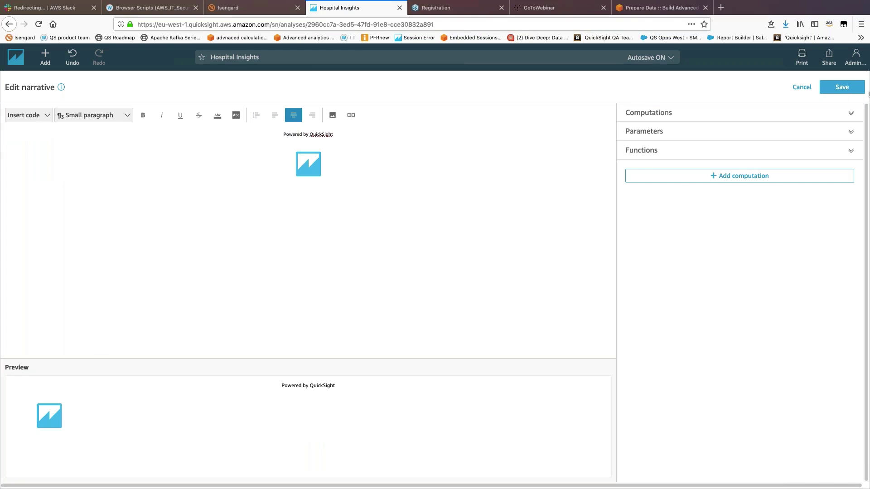
click(850, 89)
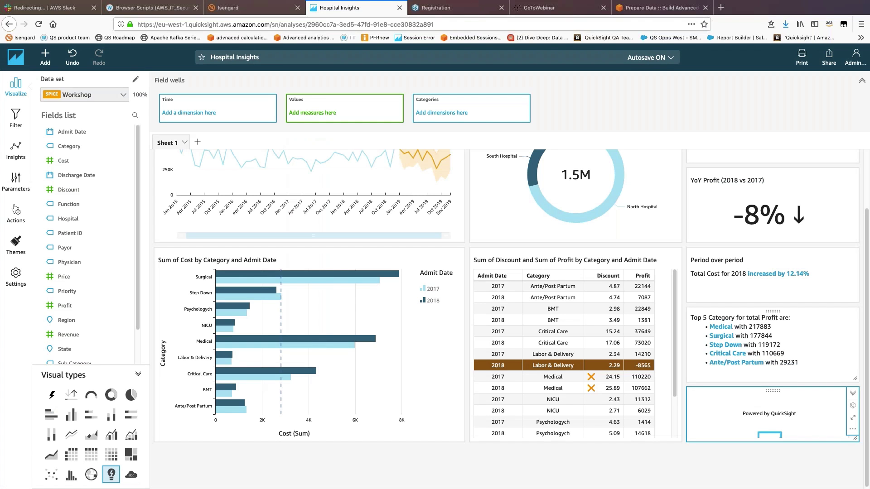
Reopen the narrative editor and delete the Powered by QuickSight text.
click(853, 433)
click(820, 456)
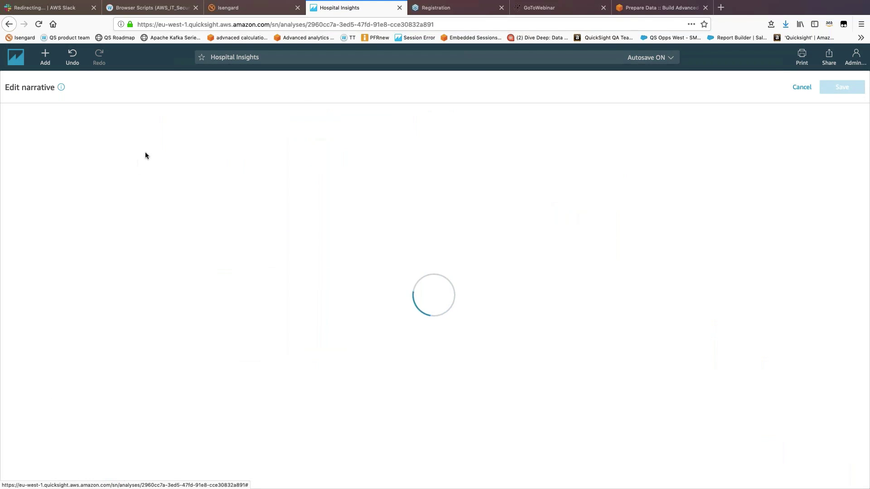
drag(346, 131, 251, 129)
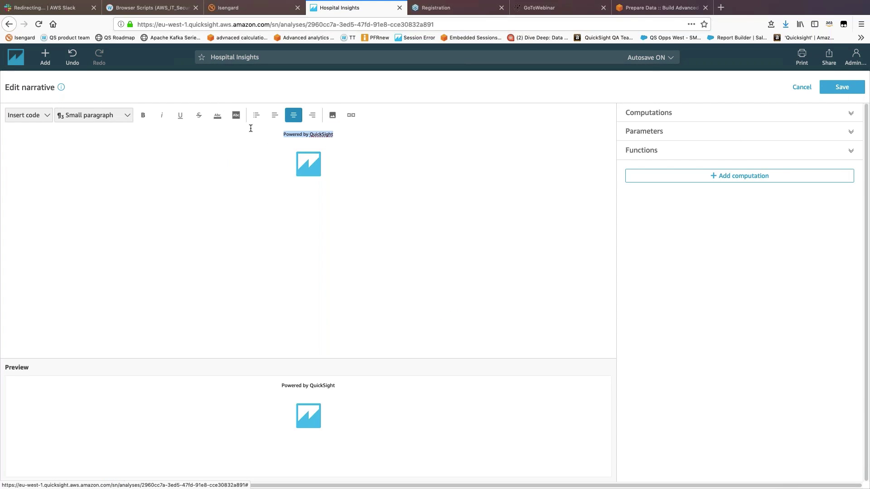
key(BackSpace)
Cancel out of Workshop data preparation and reopen Hospital Insights from the Analyses list.
click(309, 141)
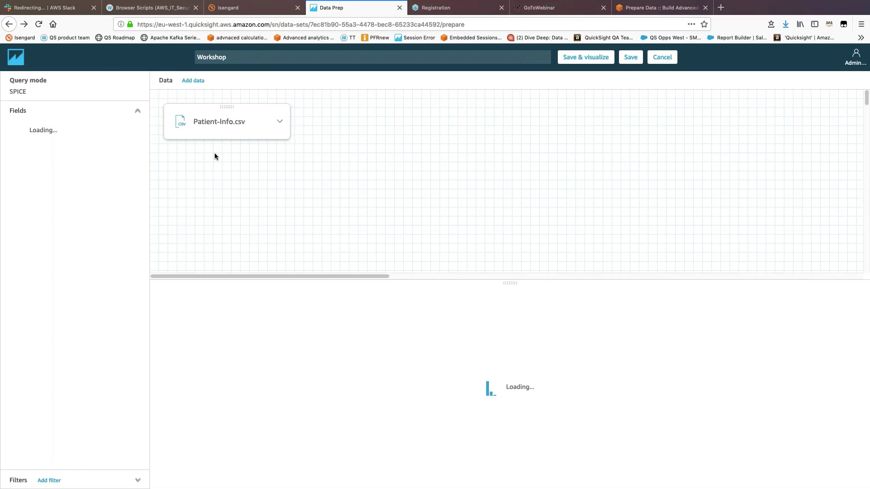
click(663, 58)
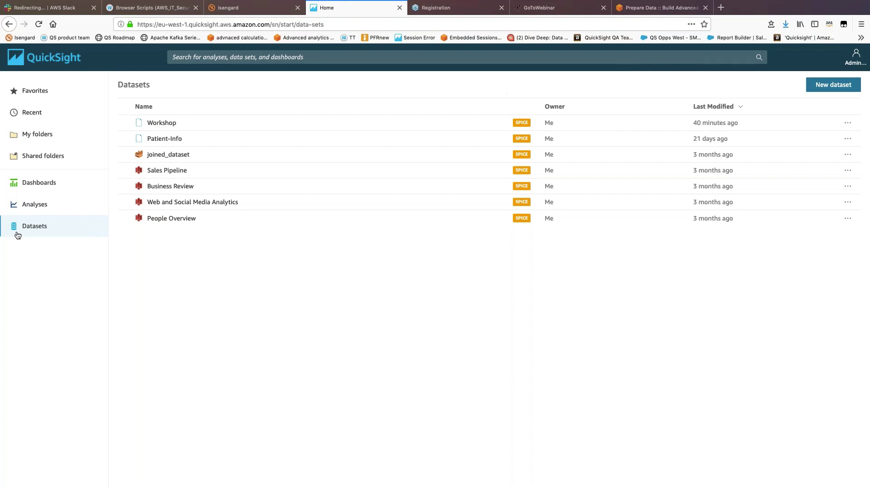
click(29, 207)
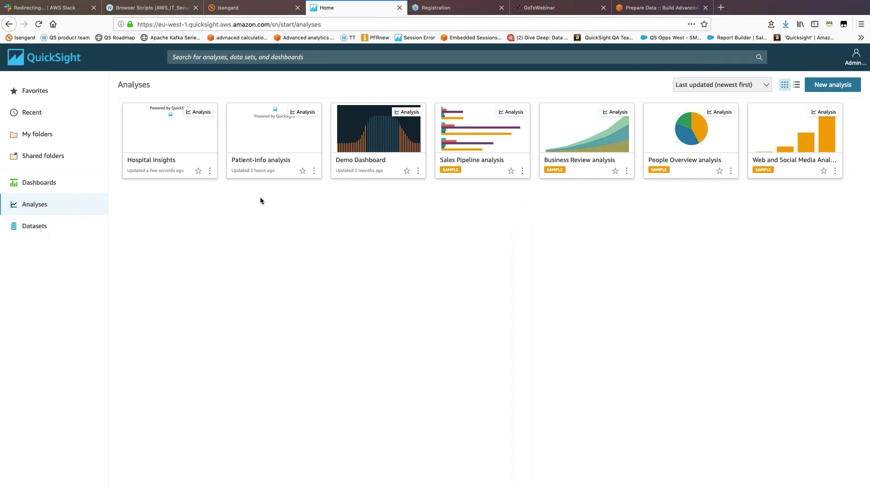
click(192, 134)
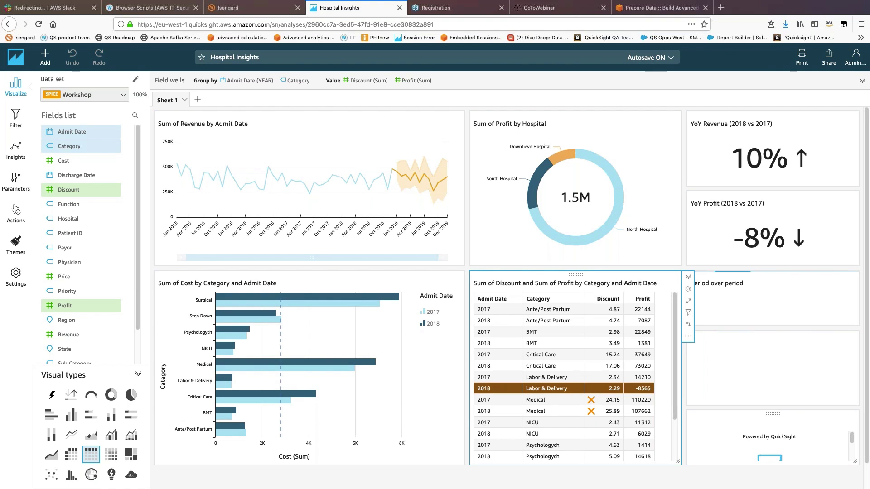
In the bottom-right narrative, delete the Powered by QuickSight caption and the existing logo.
click(819, 424)
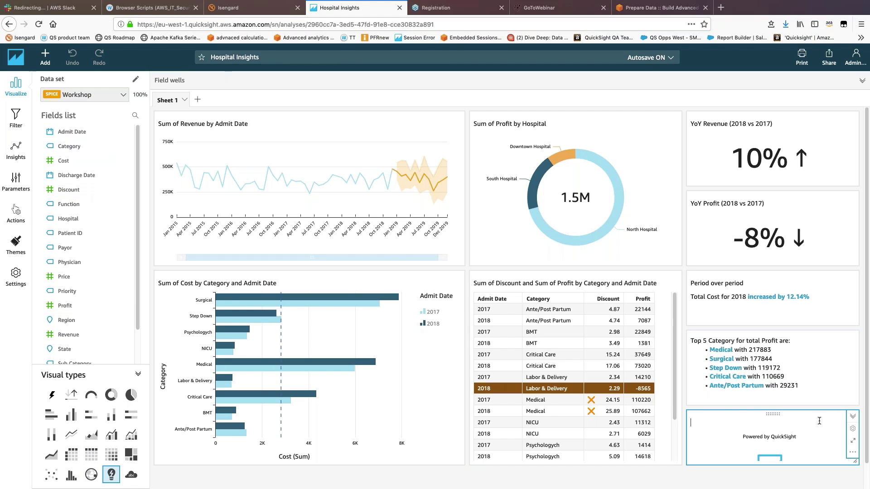
click(852, 455)
click(825, 424)
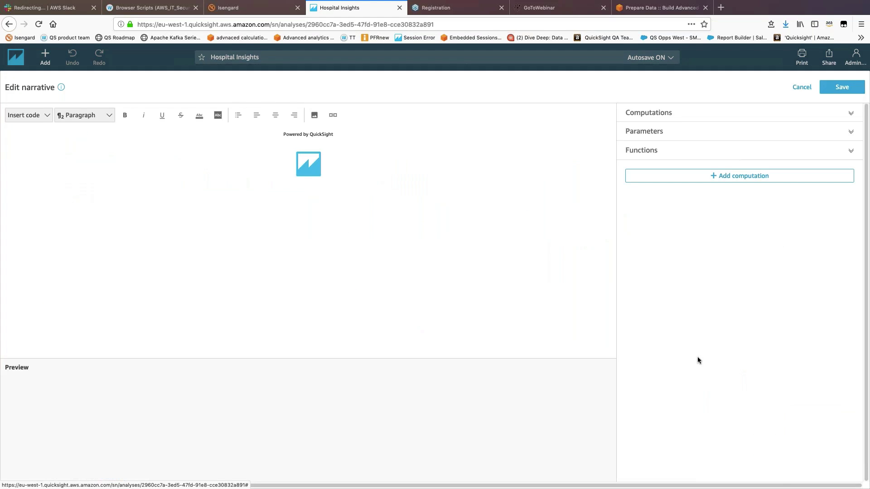
click(311, 189)
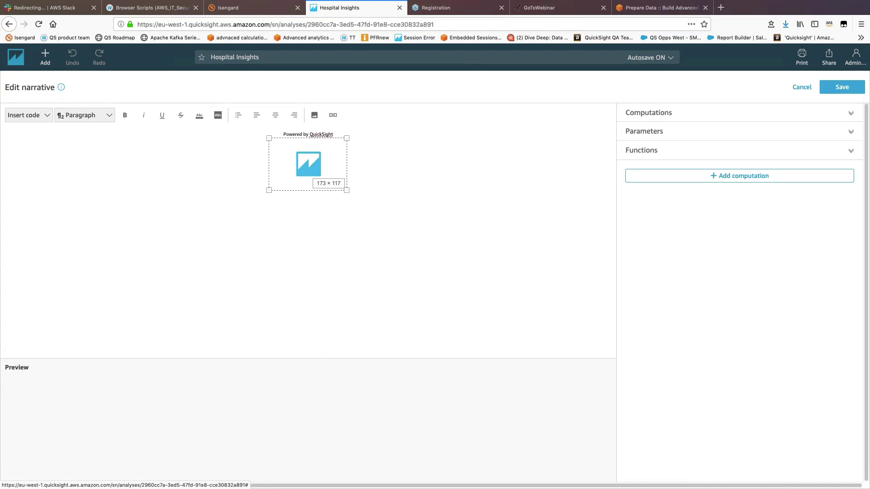
click(337, 132)
drag(340, 132, 284, 131)
key(BackSpace)
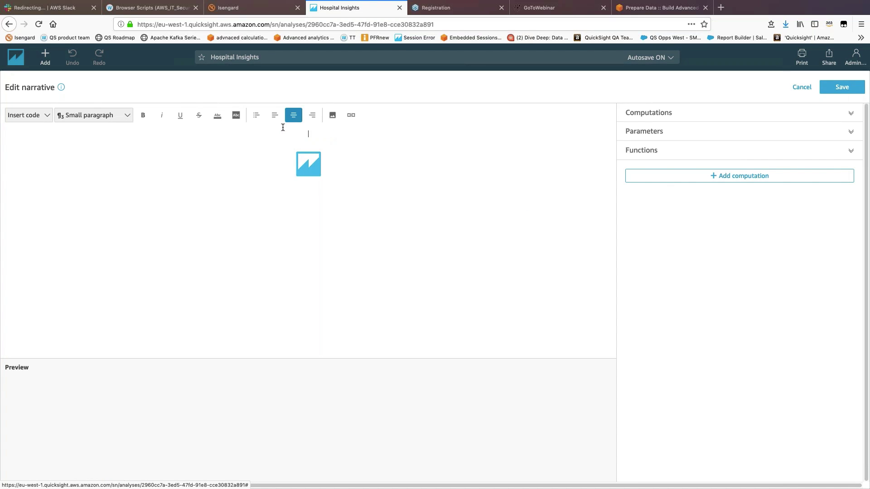
key(BackSpace)
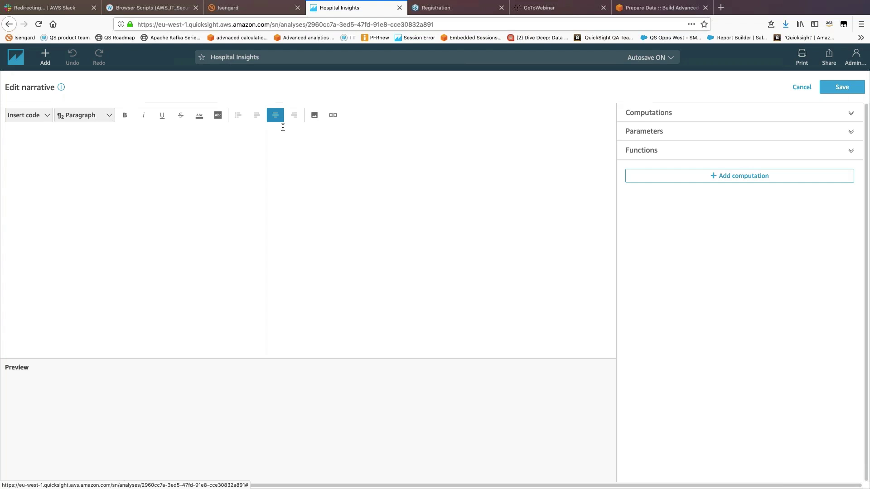
Insert the QuickSight logo from its image link, shrink it to about 136 × 92, and save.
click(315, 117)
key(super+v)
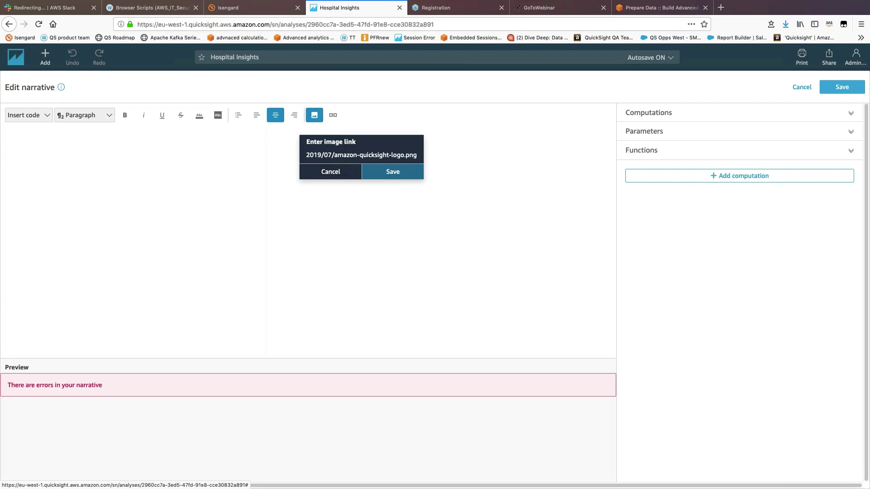
click(393, 176)
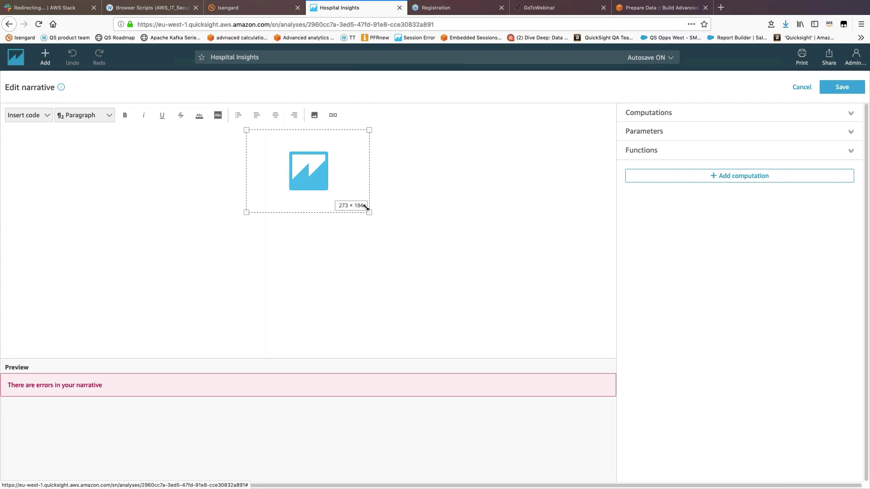
drag(366, 207, 308, 173)
click(846, 87)
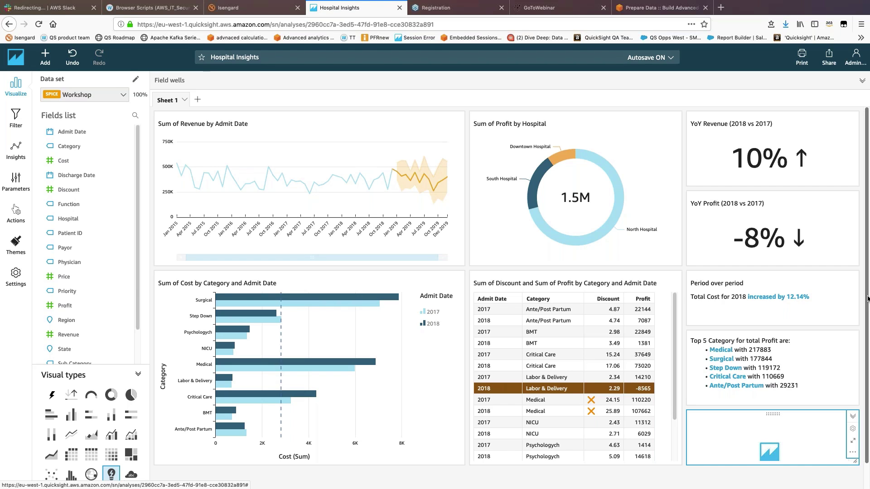
Add a Filter same-sheet visuals action to the Profit by Hospital donut, testing with Downtown Hospital.
click(648, 121)
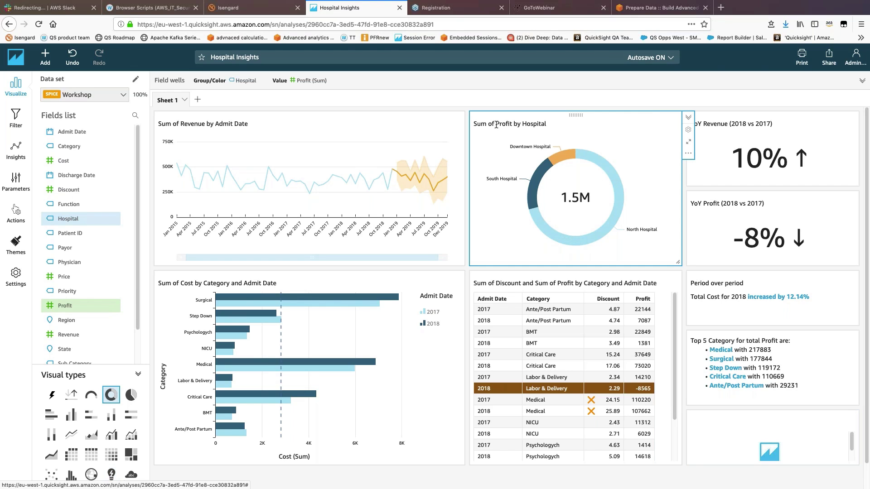
mouse_move(558, 160)
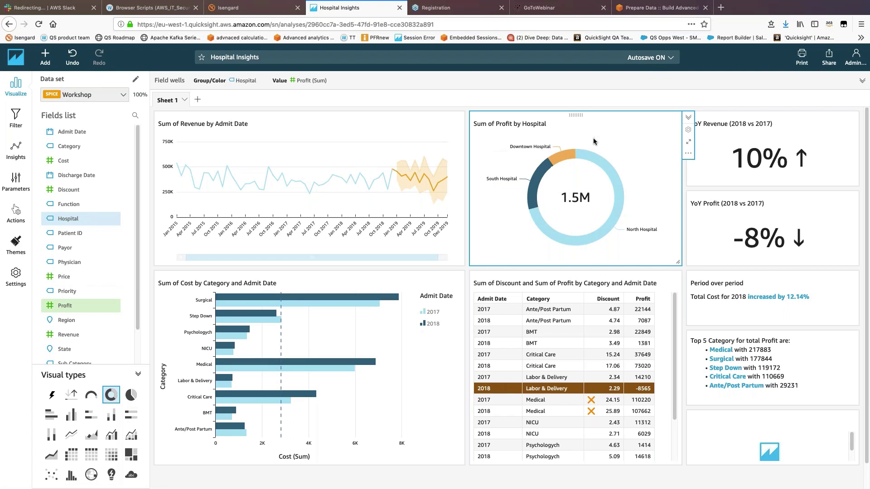
click(10, 213)
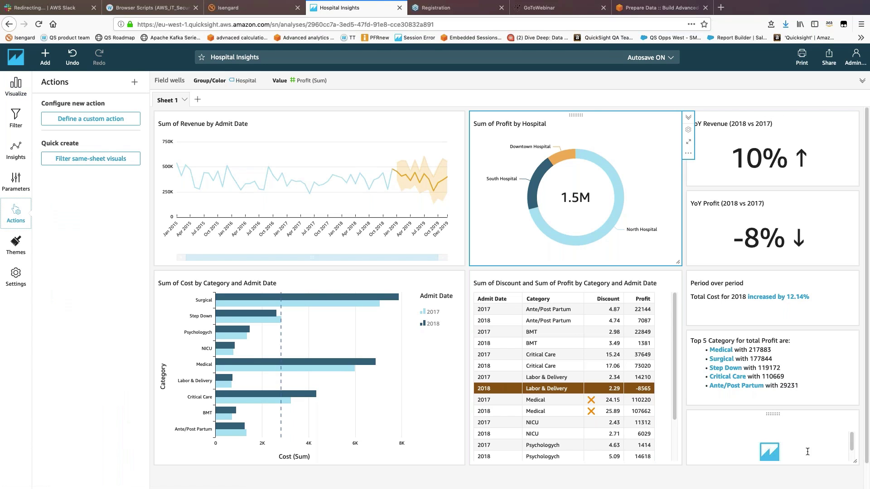
click(85, 162)
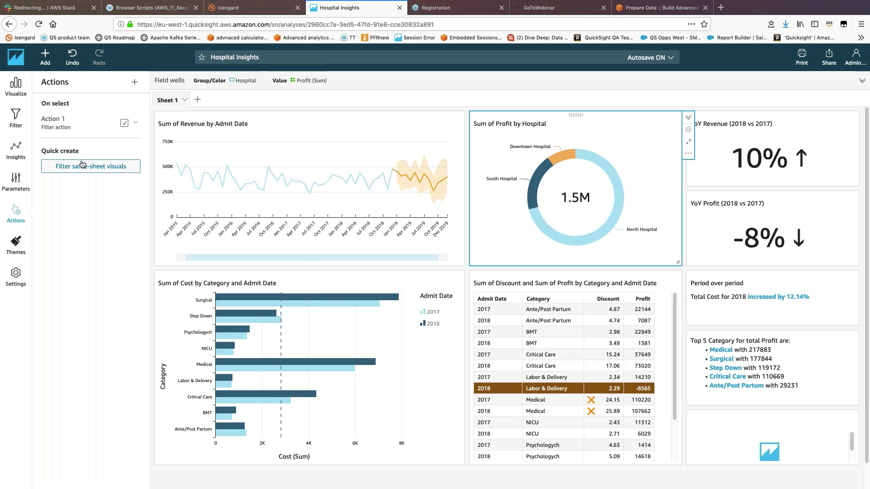
click(563, 160)
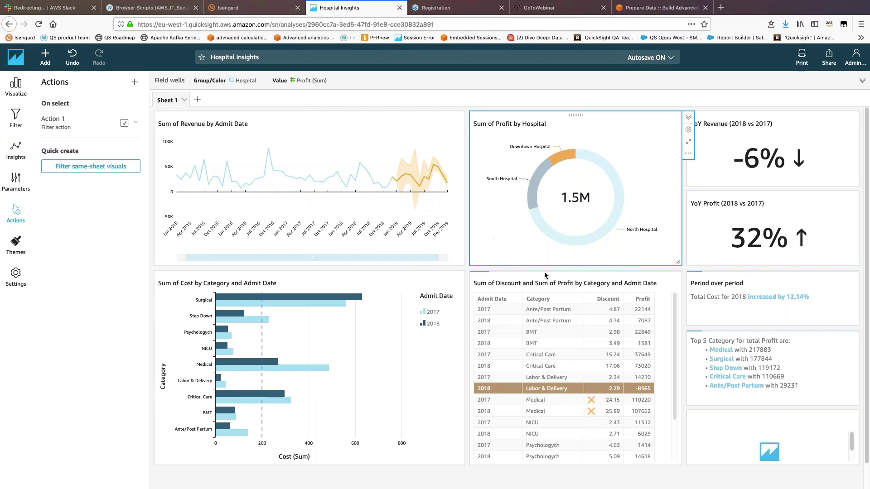
mouse_move(542, 240)
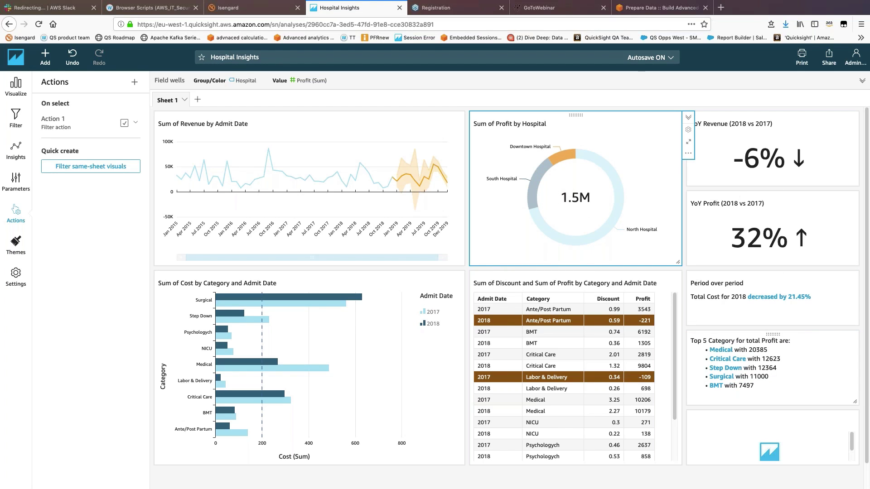
mouse_move(350, 306)
Edit Action 1 to target Select visuals, excluding Sum of Revenue by Admit Date, and save.
click(292, 131)
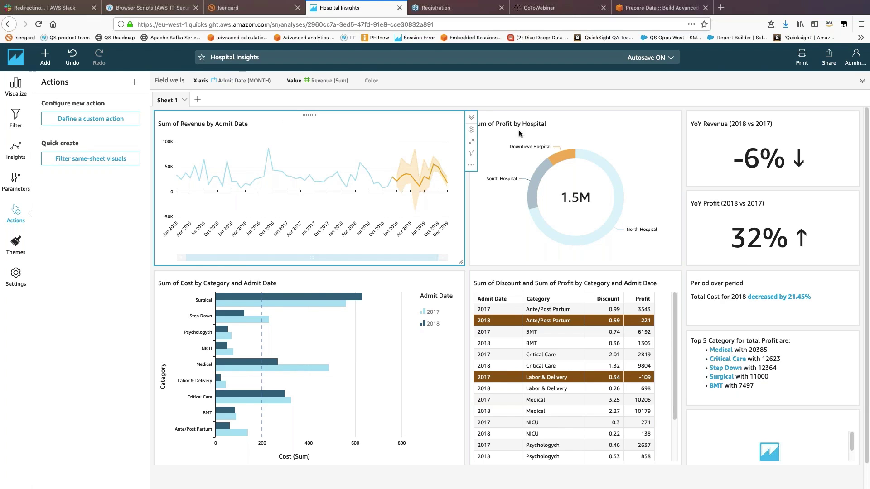
click(589, 121)
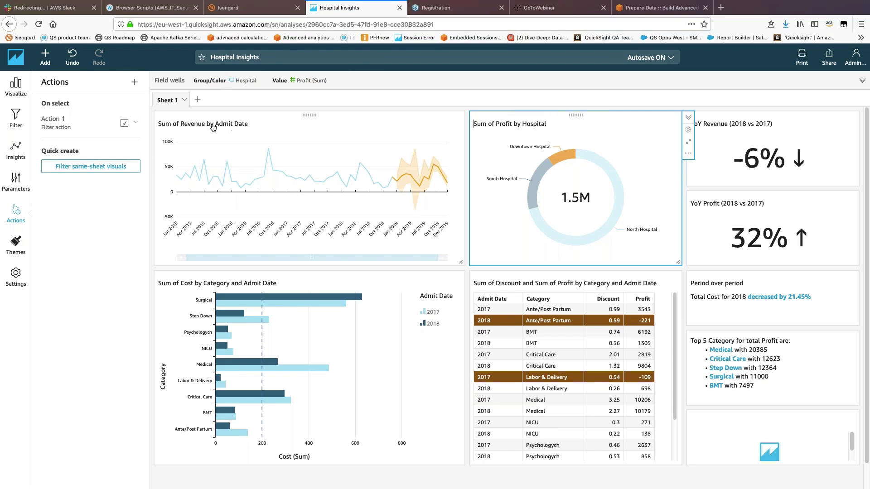
click(136, 123)
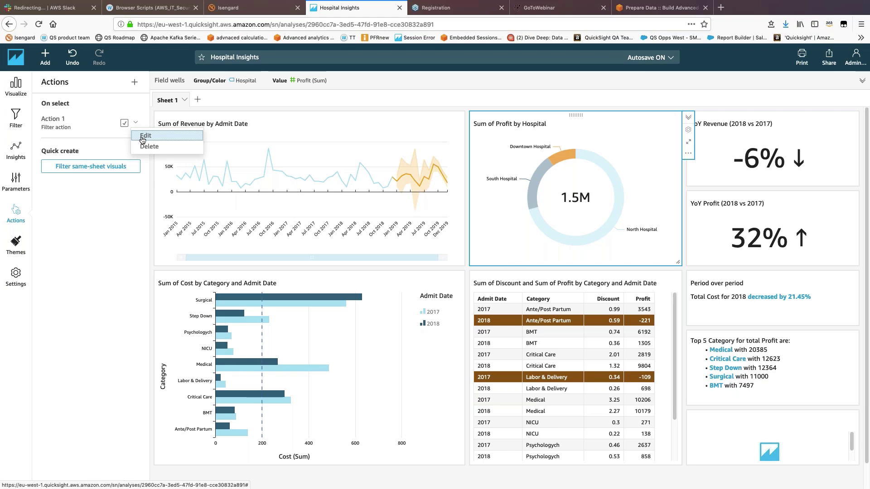
click(144, 135)
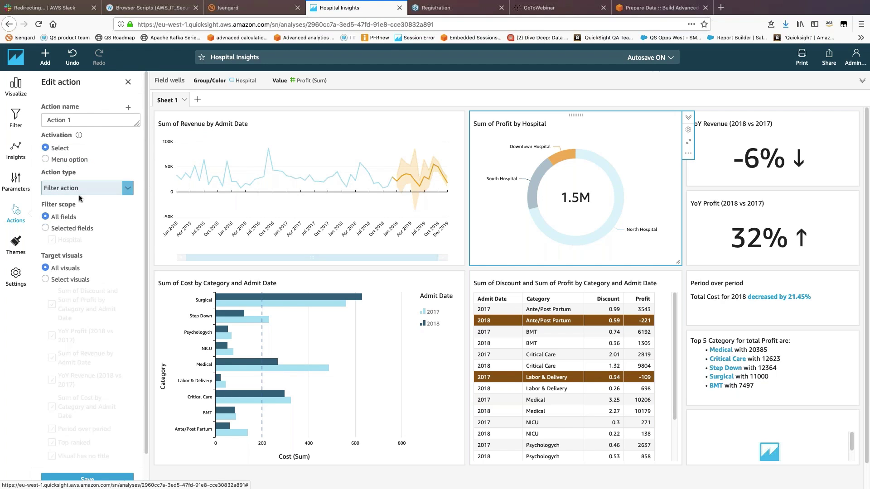
click(46, 280)
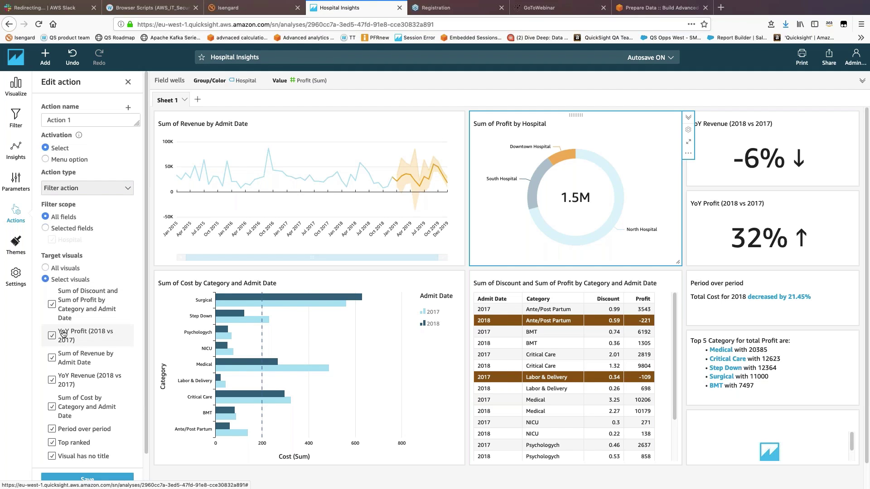
scroll(68, 330, down, 2)
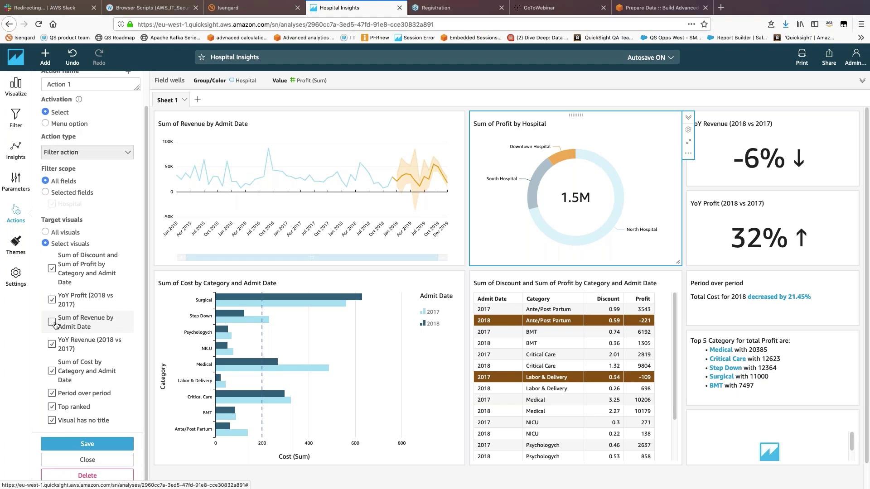
click(88, 445)
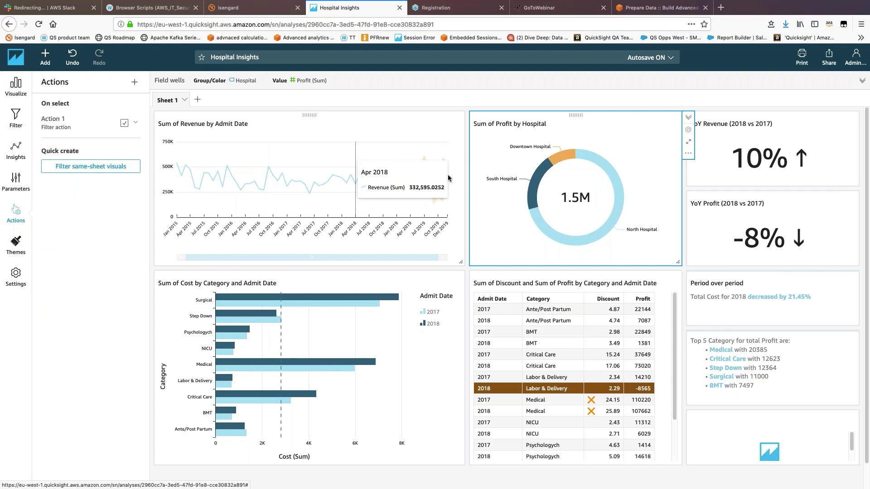
click(602, 166)
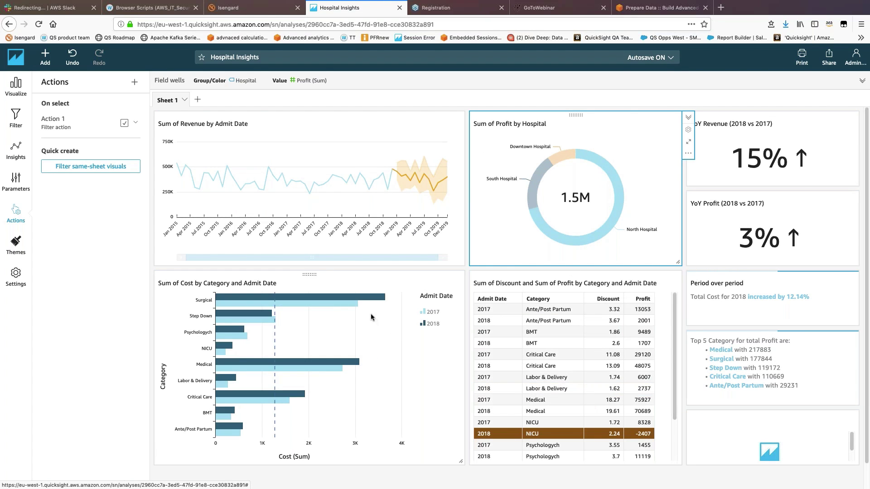
click(621, 195)
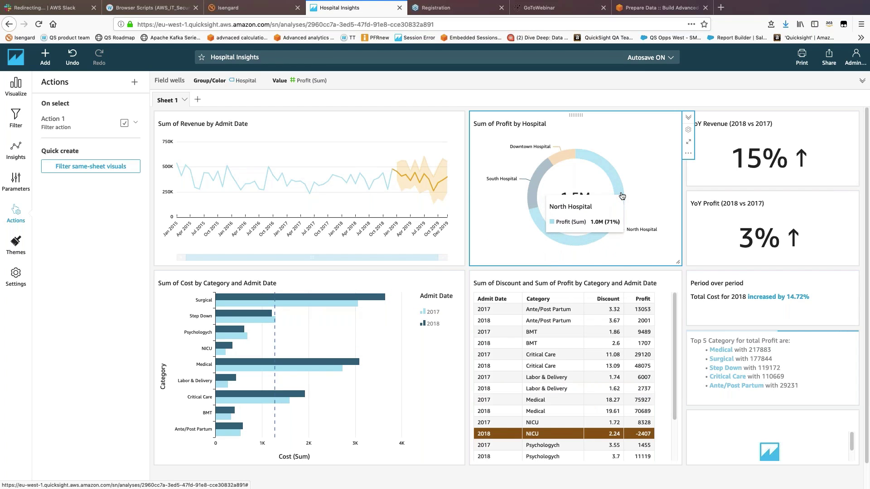
click(634, 135)
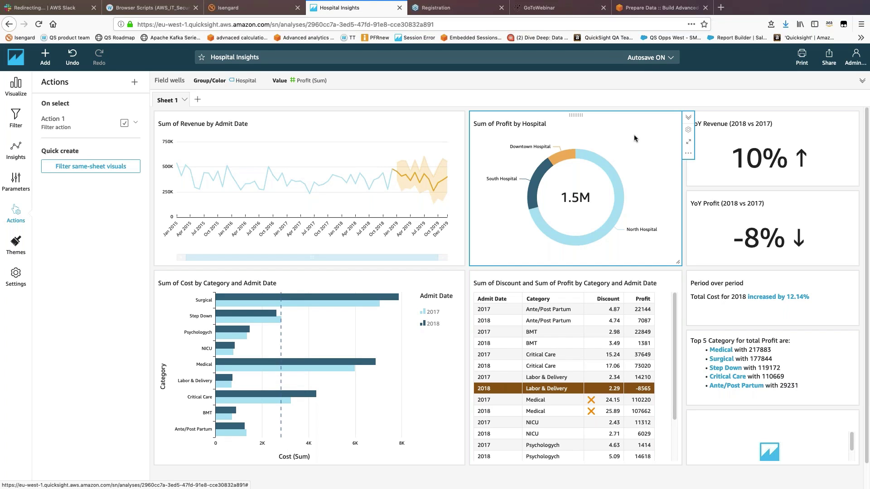
mouse_move(604, 173)
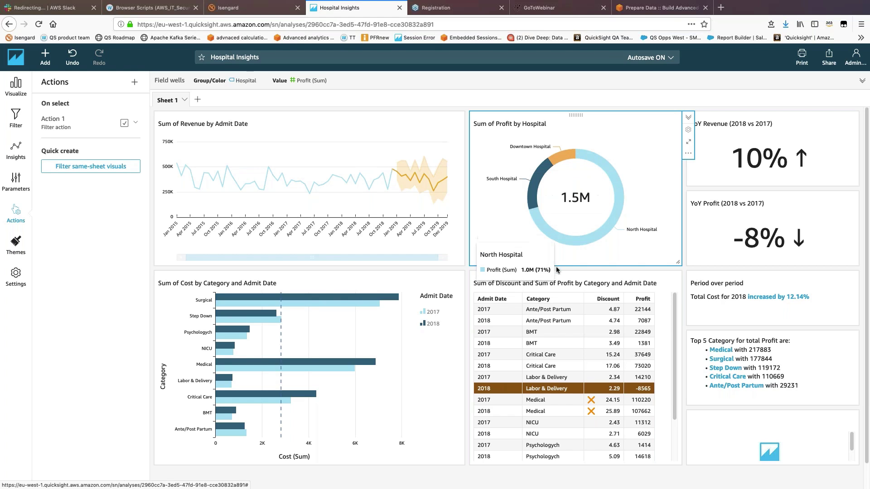
click(614, 274)
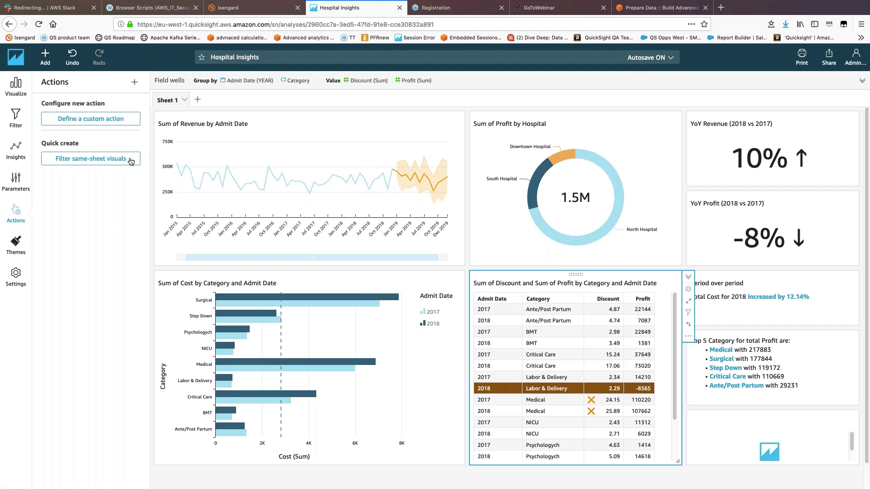
click(86, 119)
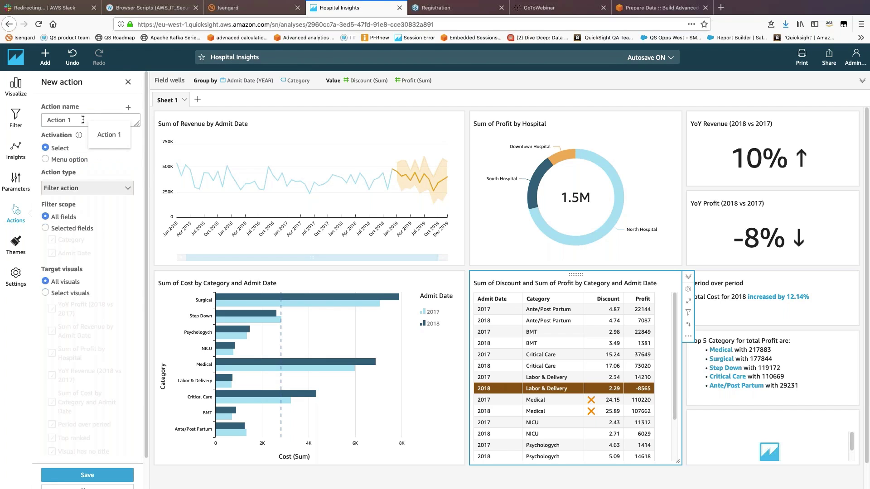
click(62, 148)
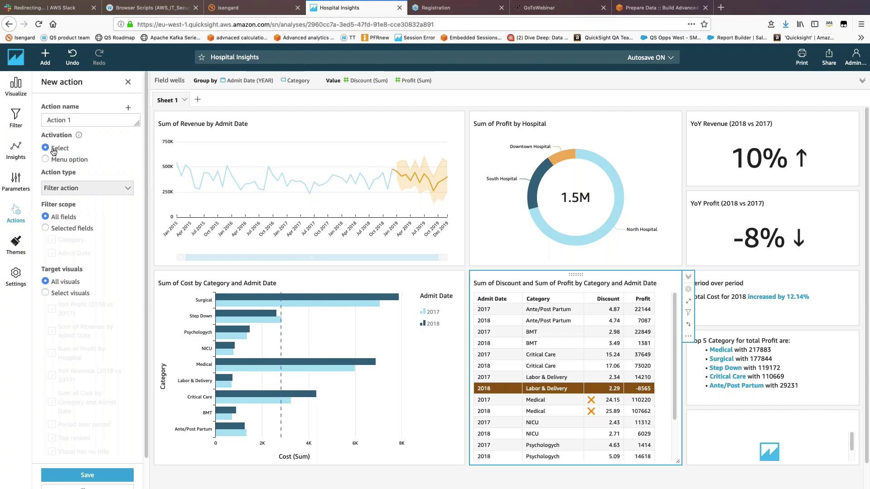
click(72, 188)
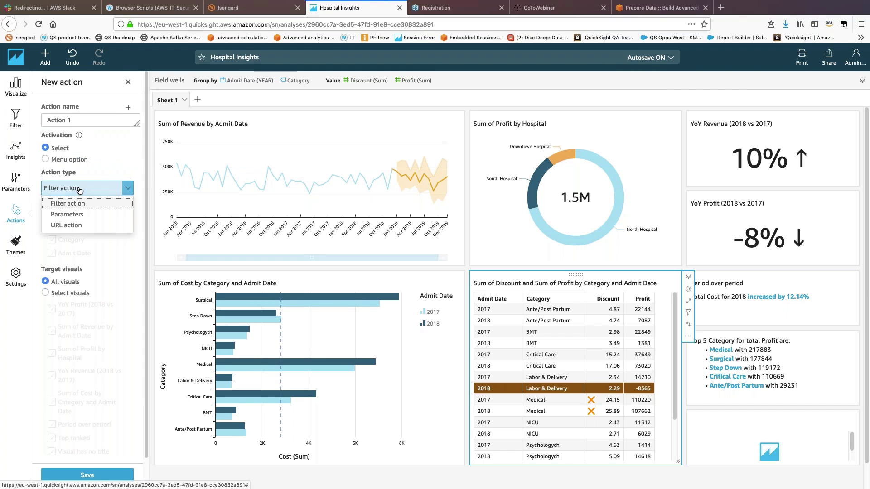
click(67, 226)
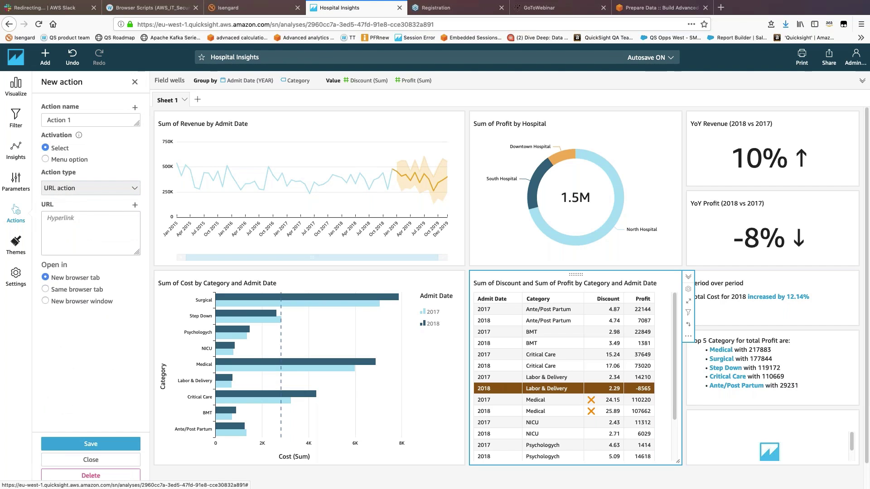
click(65, 217)
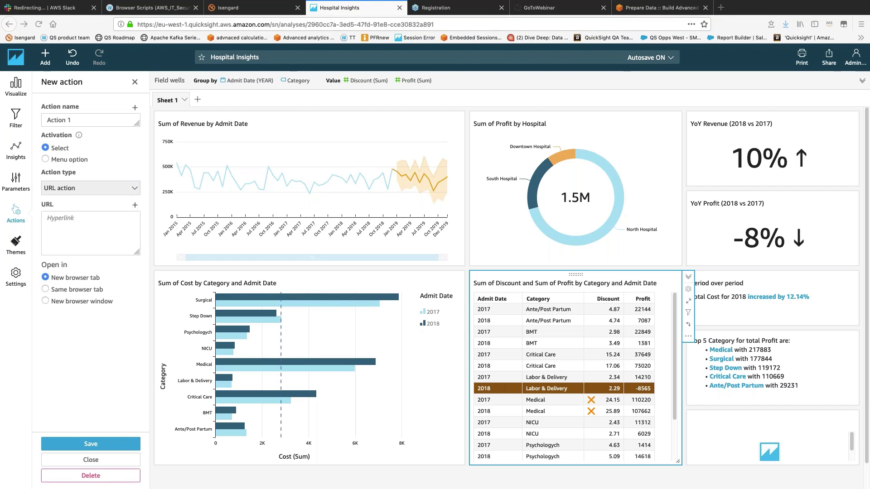
click(93, 232)
text(https://www.google.com/search?q=<<Category>>)
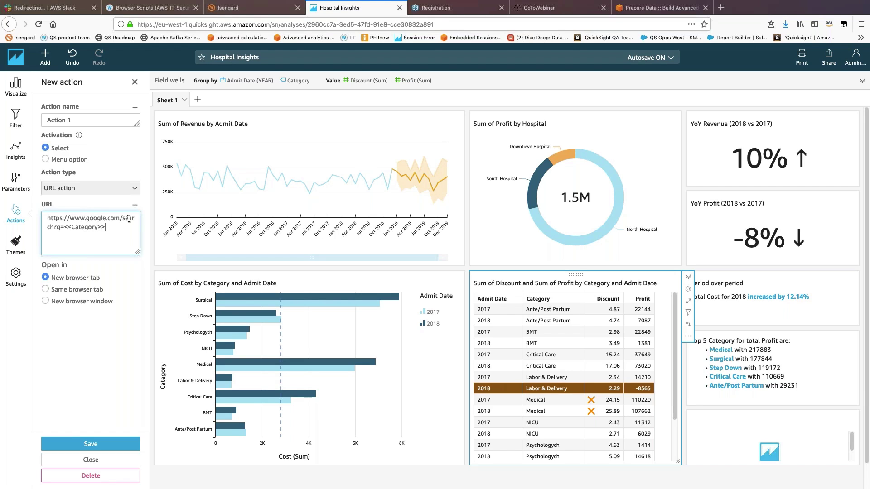
click(64, 228)
Save the URL action, test it on the Critical Care row, and return to Hospital Insights.
click(109, 444)
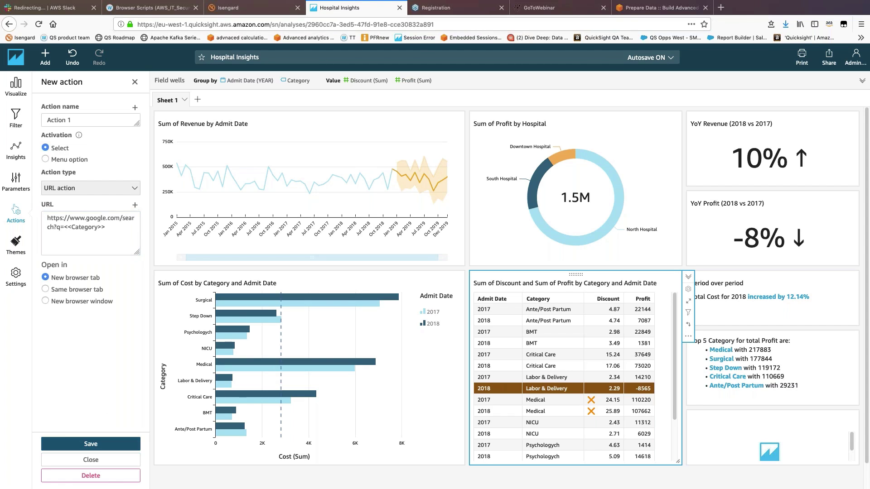
click(549, 366)
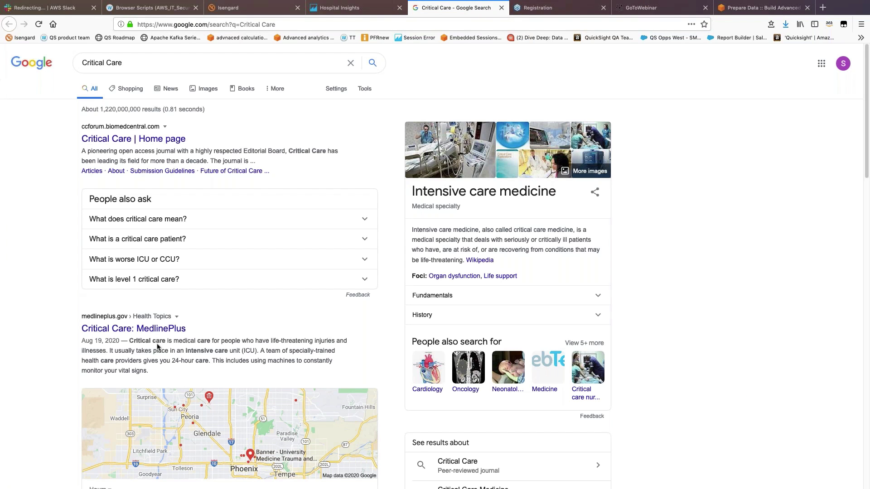
click(369, 8)
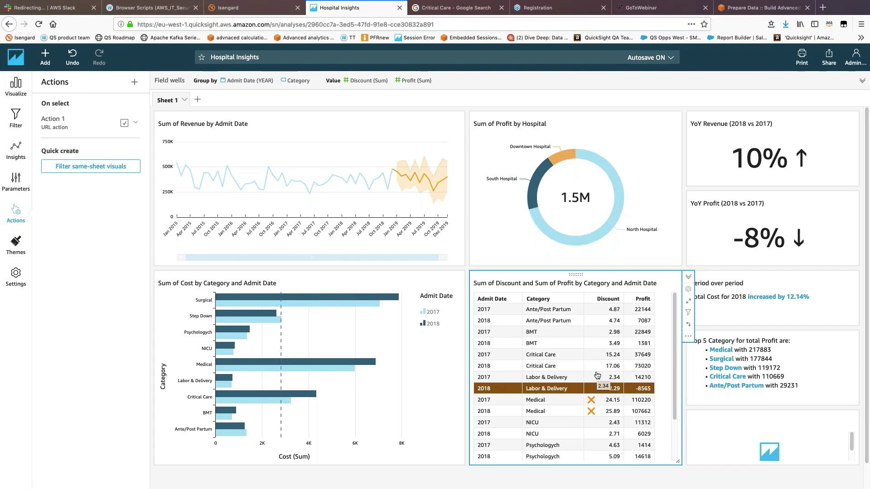
From the Parameters panel, open the Create new parameter form, since the analysis has no parameters yet.
click(20, 93)
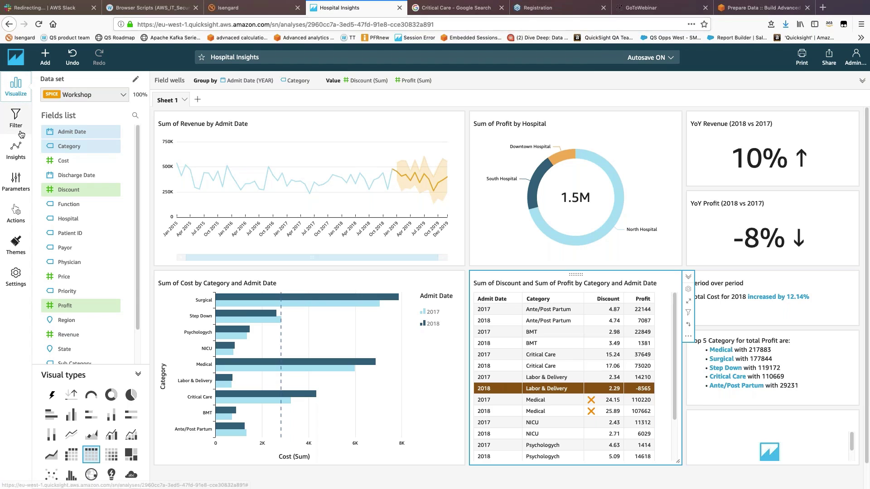
click(24, 191)
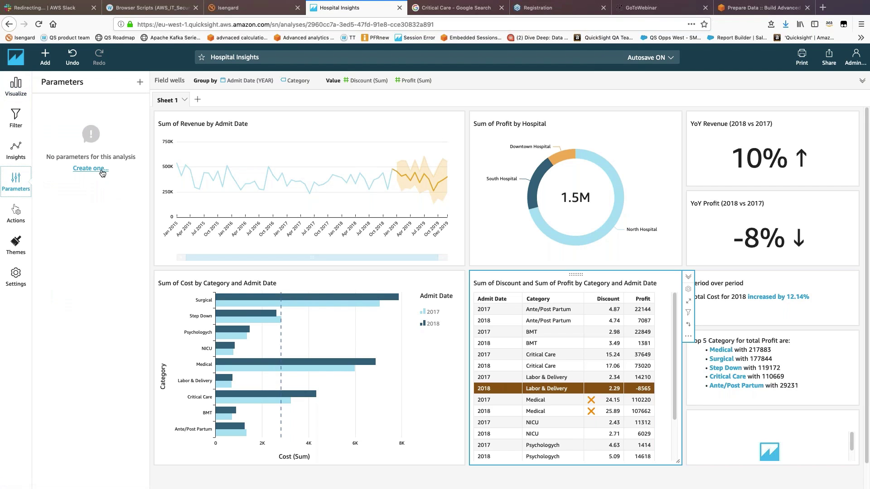
click(101, 170)
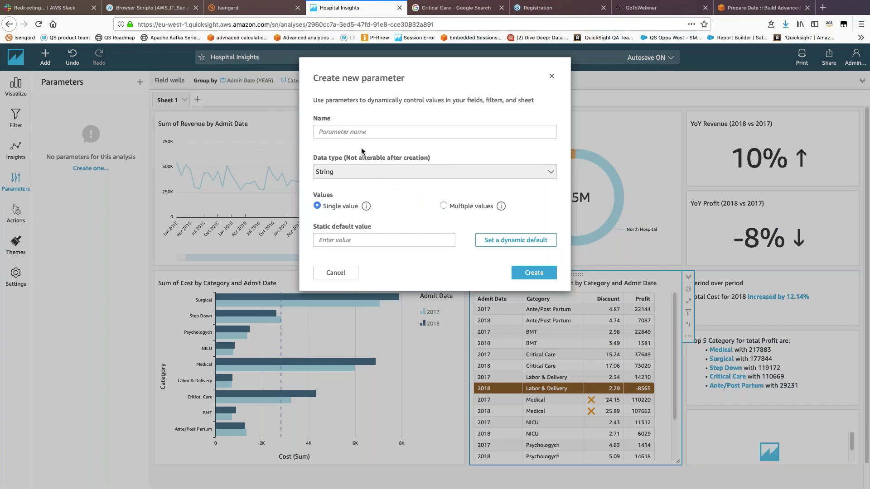
Create an Integer parameter named TopN with a static default value of 5.
click(344, 131)
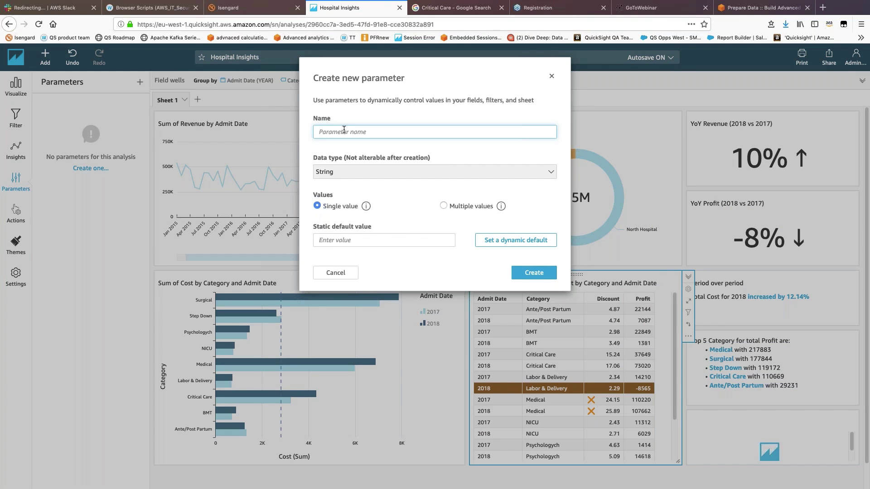
text(t)
key(BackSpace)
text(TopN)
click(352, 172)
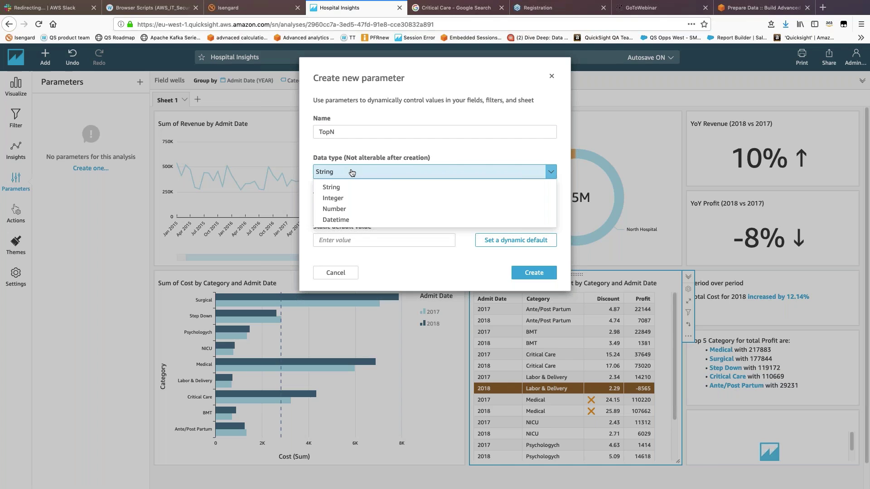
click(339, 199)
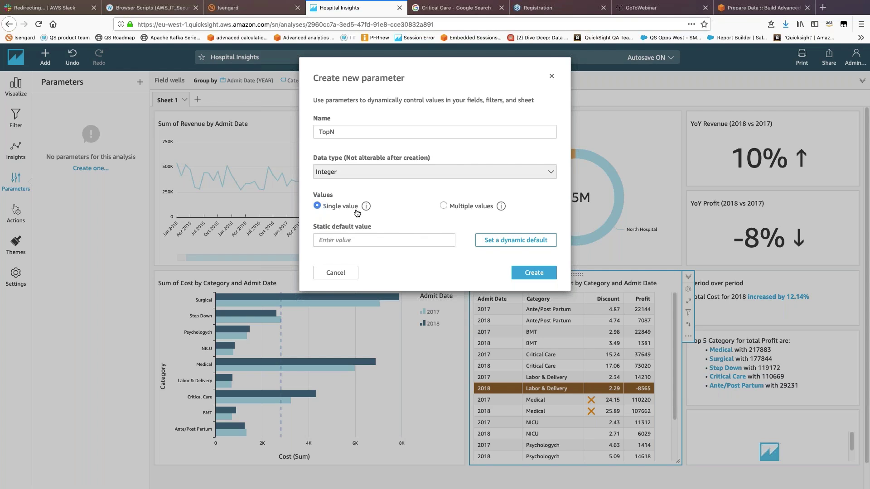
click(342, 236)
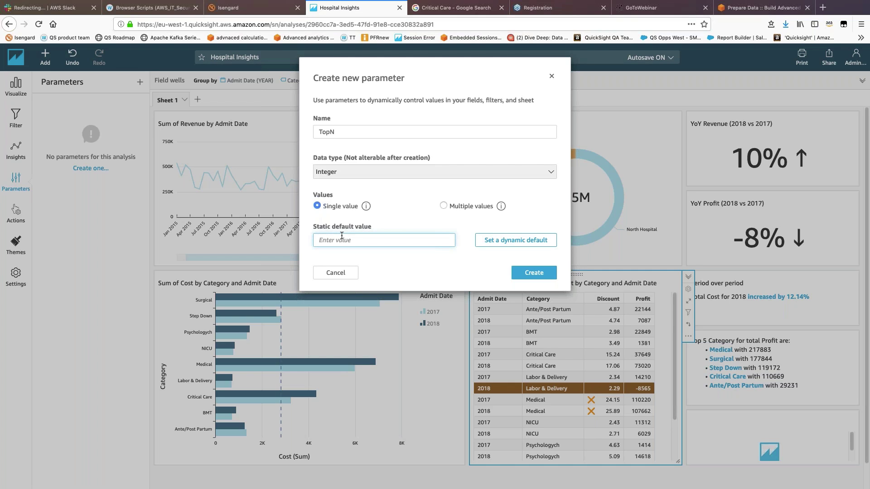
text(5)
click(531, 273)
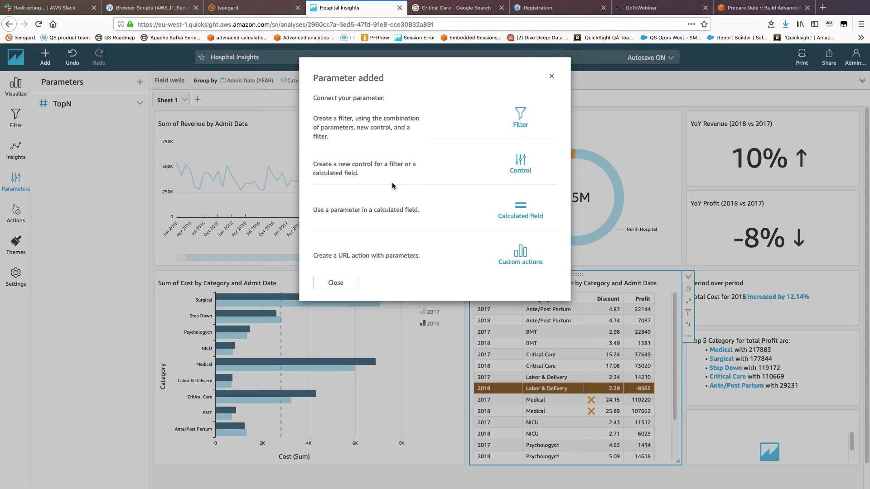
Add a Text box control for TopN with display name 'Select Top' to the sheet.
click(520, 172)
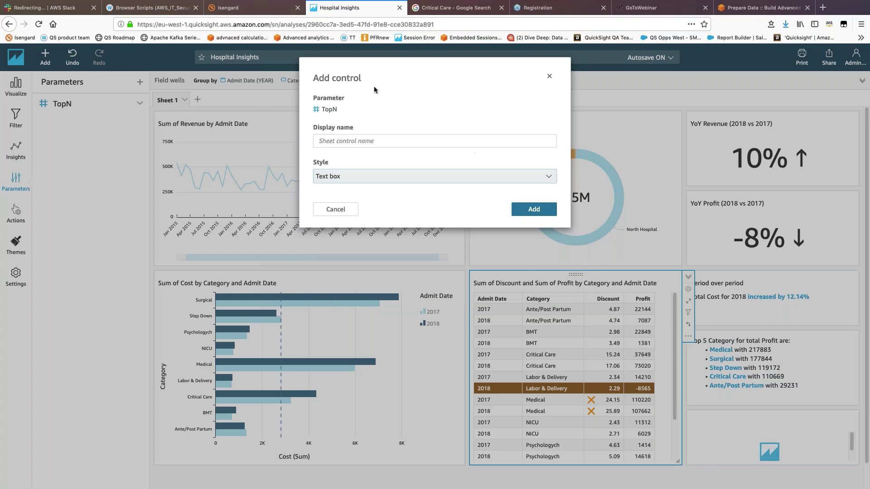
click(348, 141)
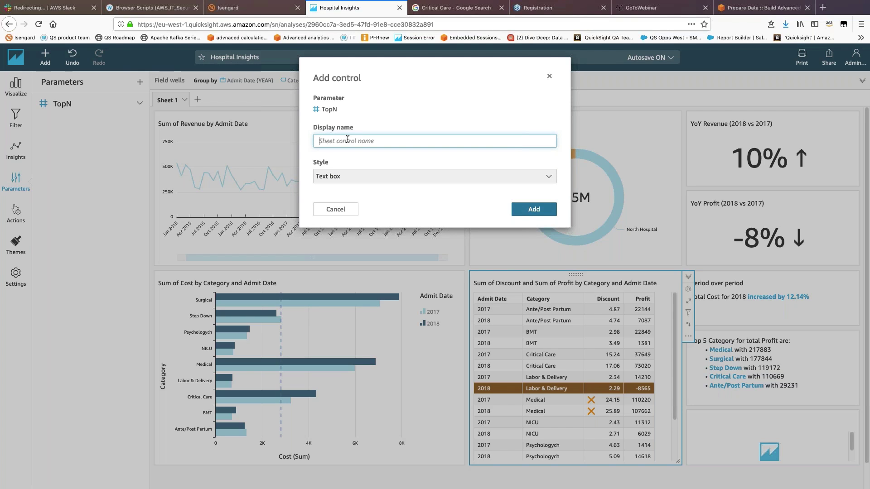
text(Select Top)
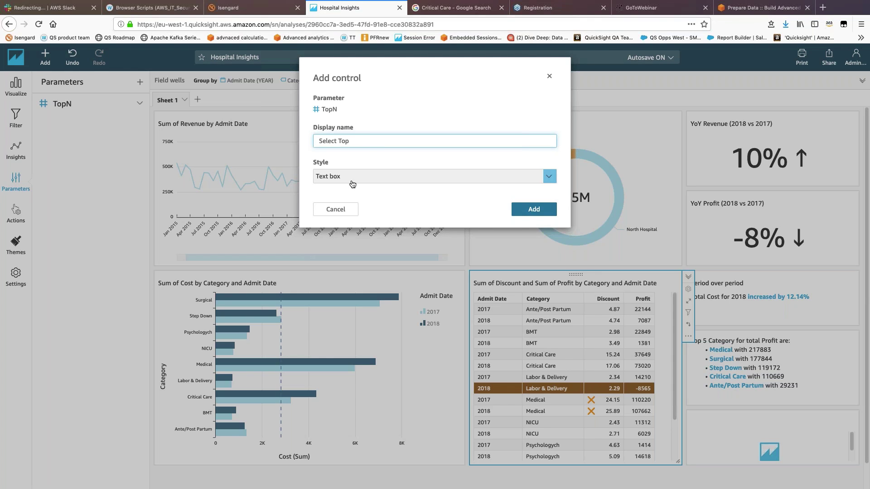
click(329, 176)
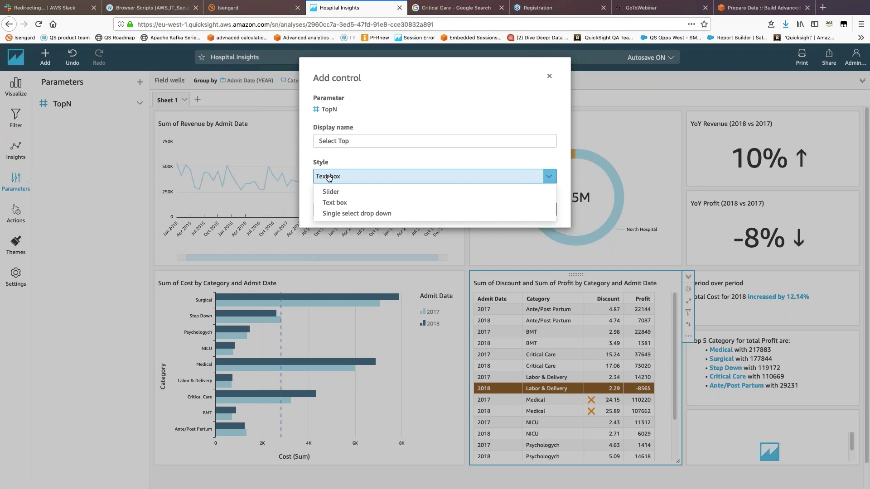
click(329, 177)
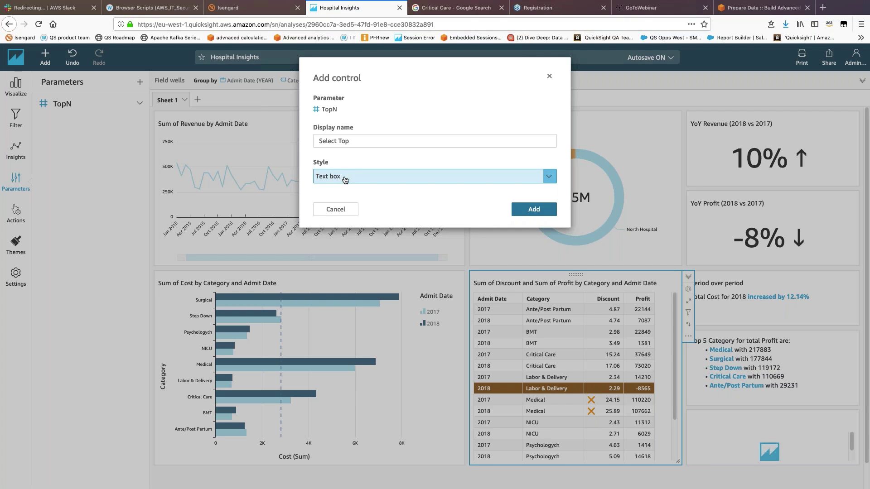
click(533, 210)
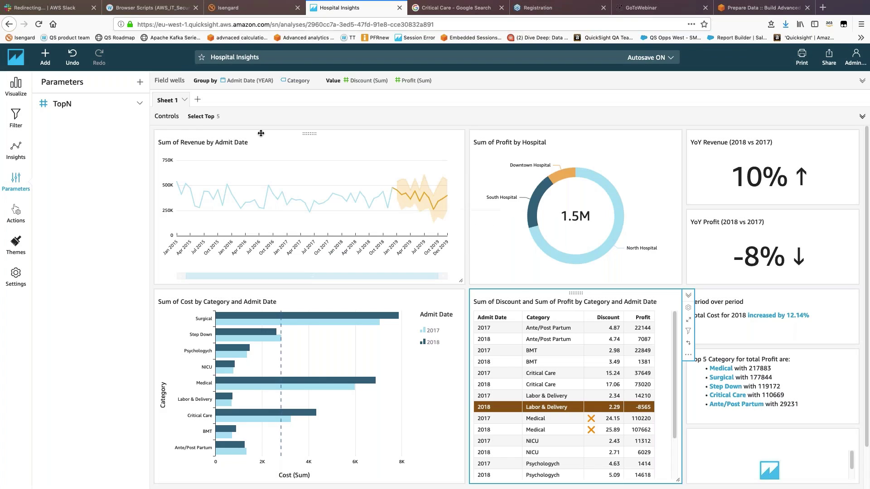
Enter 3 in the Select Top control, collapsing and re-expanding the Controls bar.
click(213, 118)
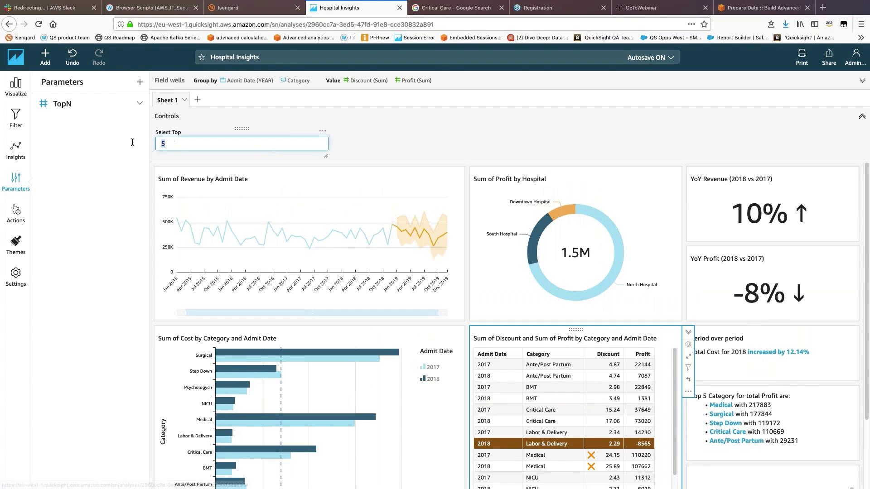
text(8)
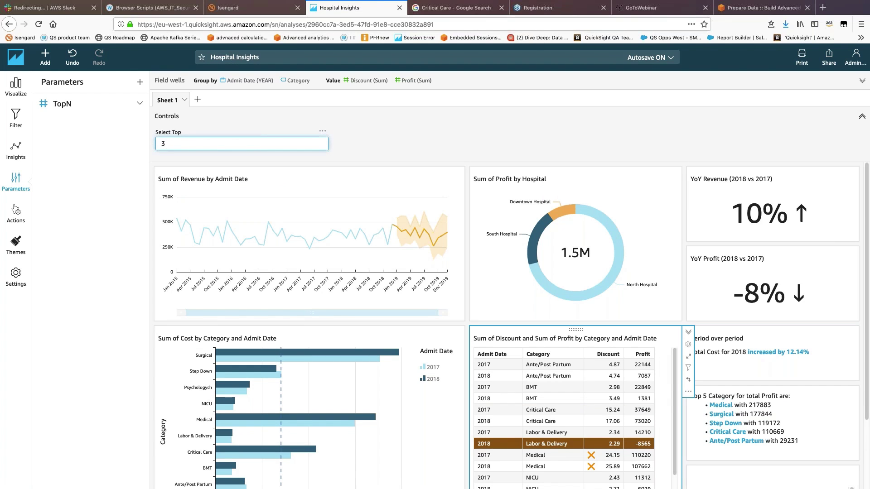
click(421, 117)
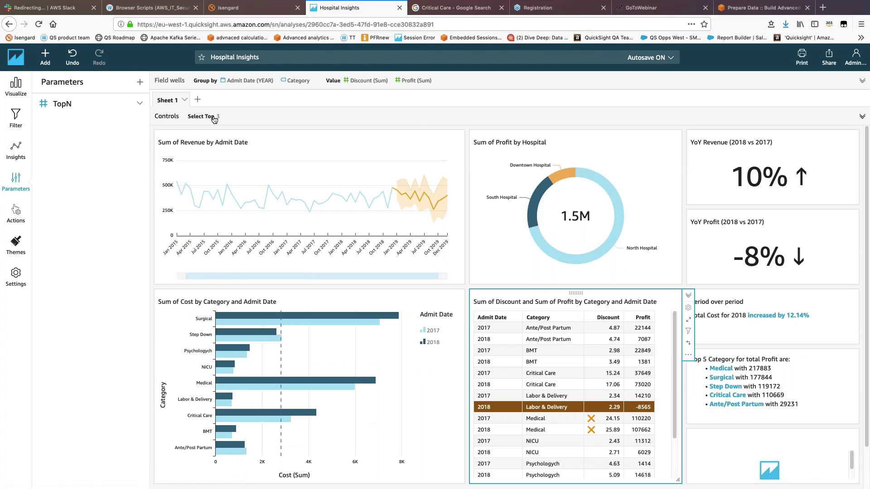
click(215, 117)
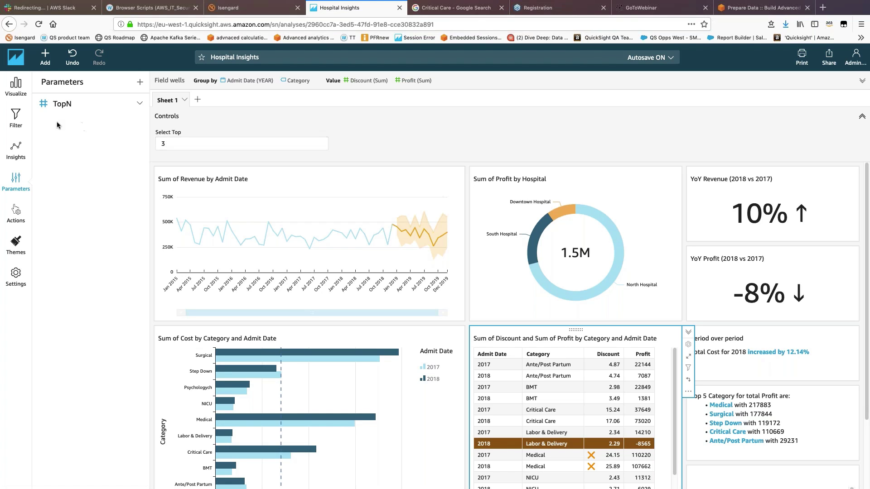
Add a new filter on the Category field.
click(17, 125)
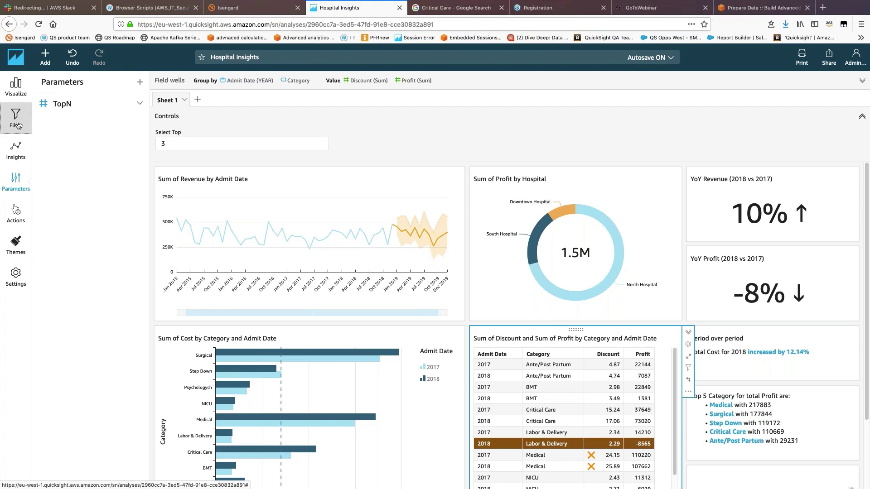
click(134, 83)
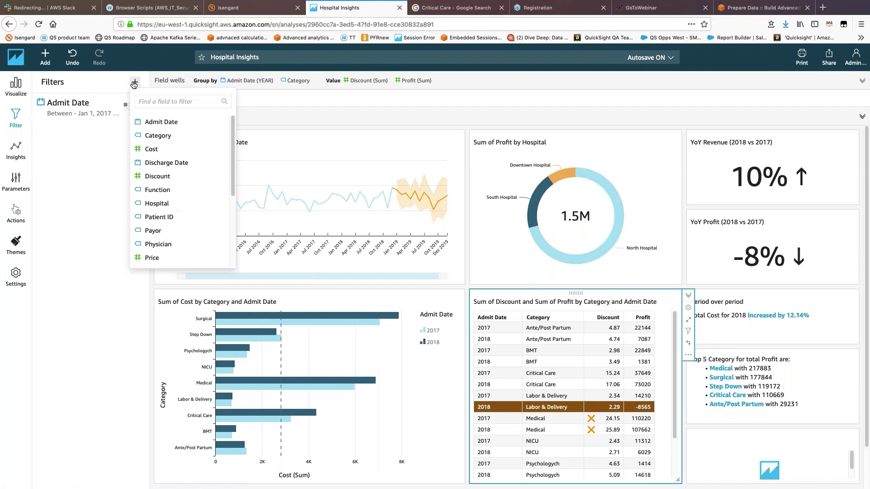
click(150, 136)
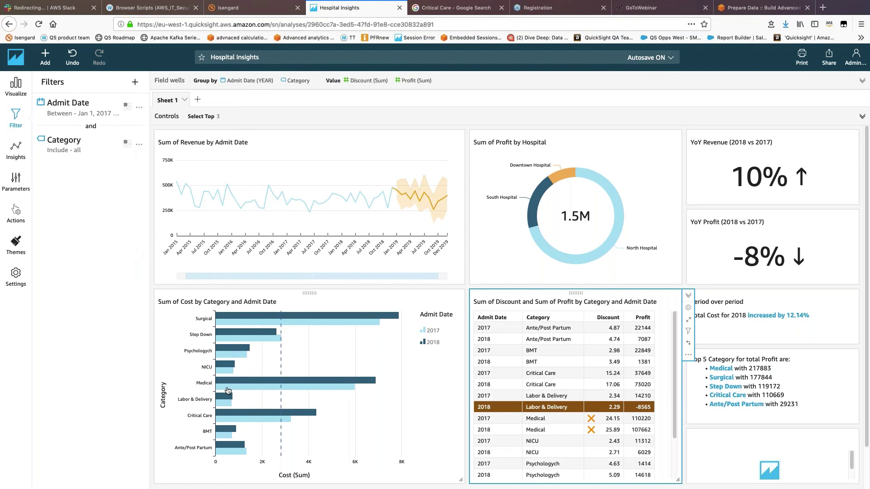
Make the Category filter a Top and bottom filter with its count taken from a parameter.
click(73, 152)
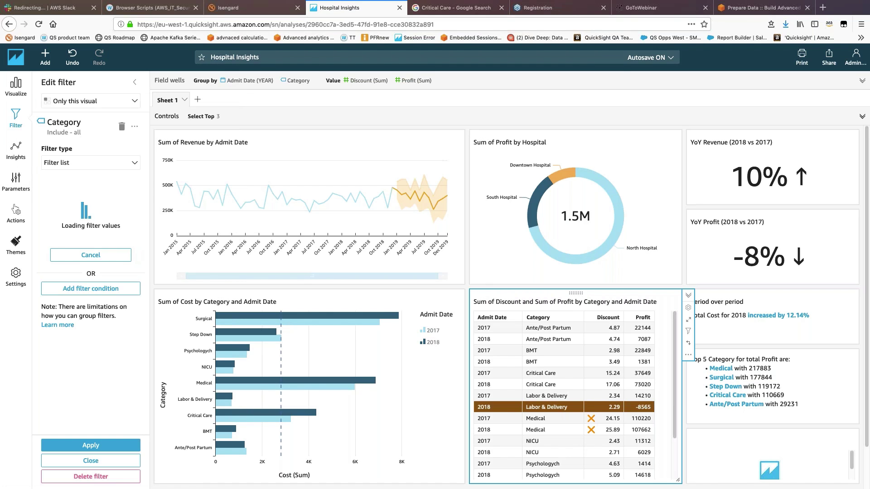
click(68, 164)
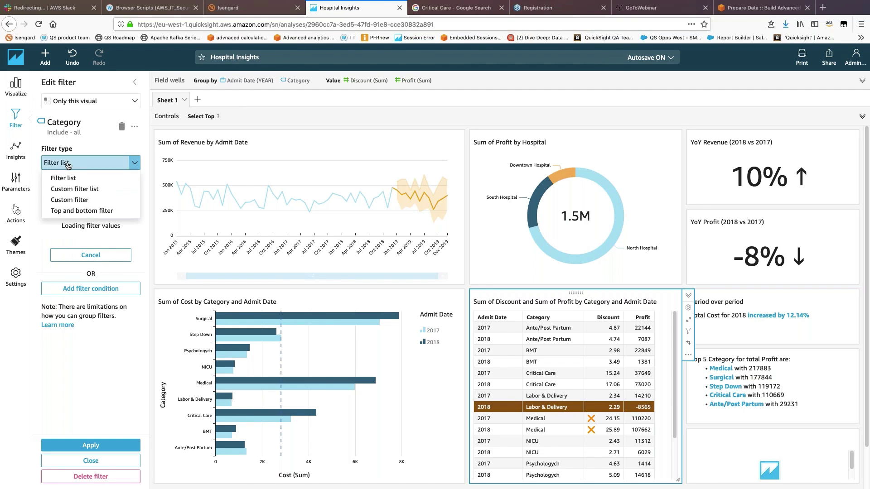
click(94, 213)
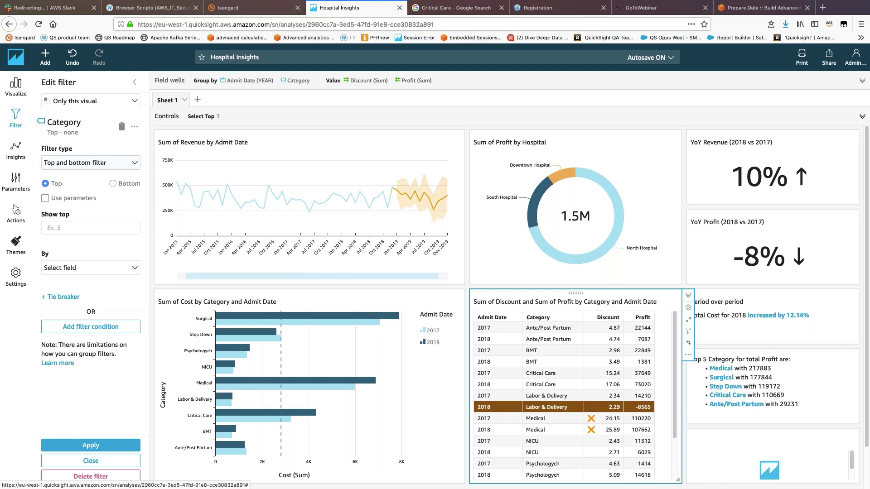
click(67, 229)
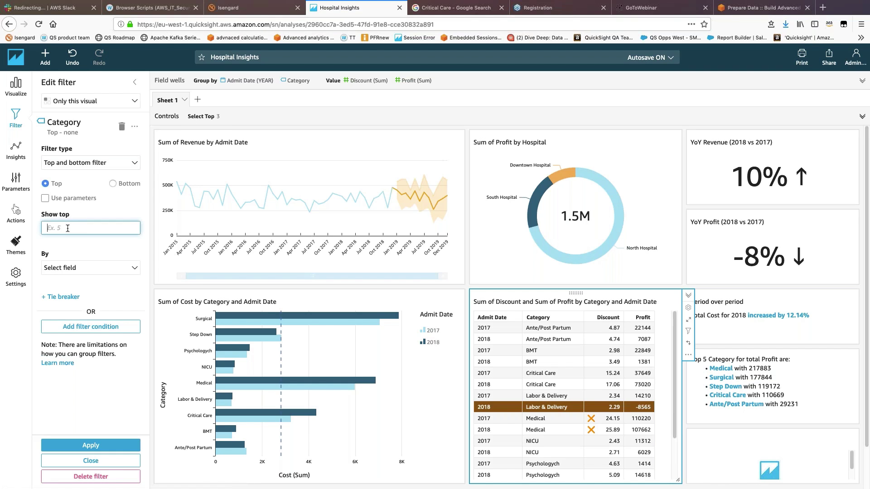
text(56)
click(45, 198)
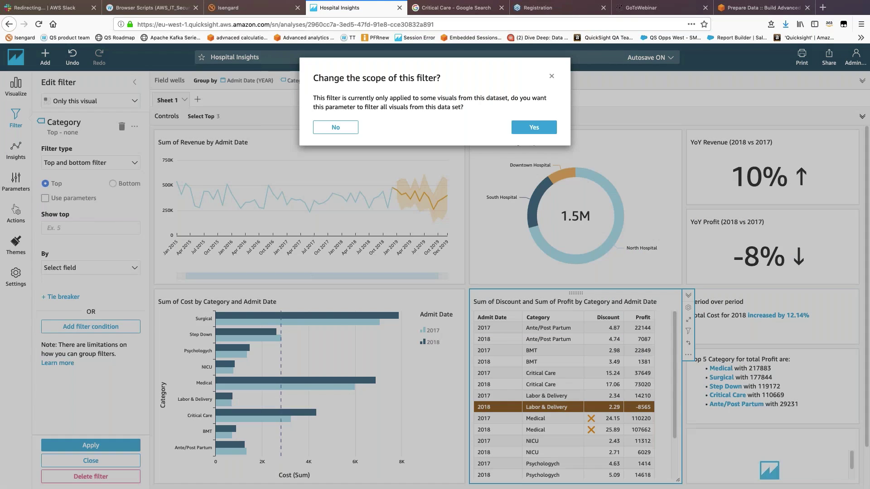
Apply the filter to all visuals, keeping the top TopN categories by Cost (Sum).
click(549, 128)
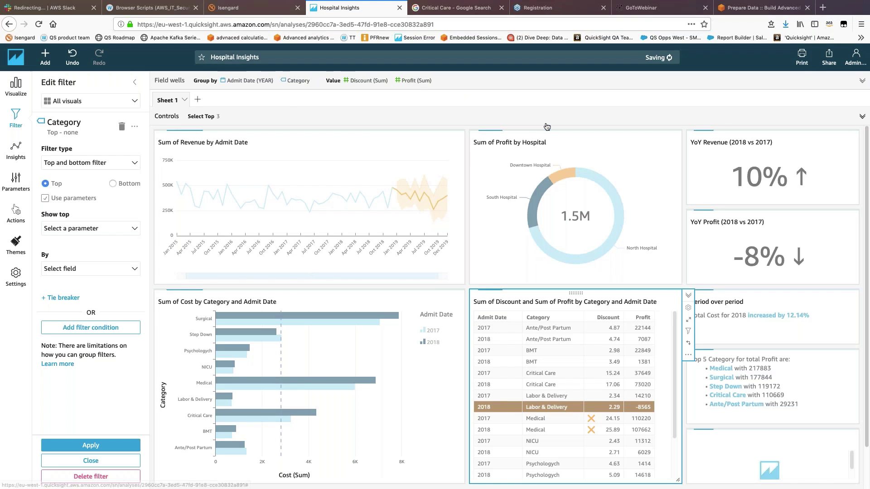
click(75, 229)
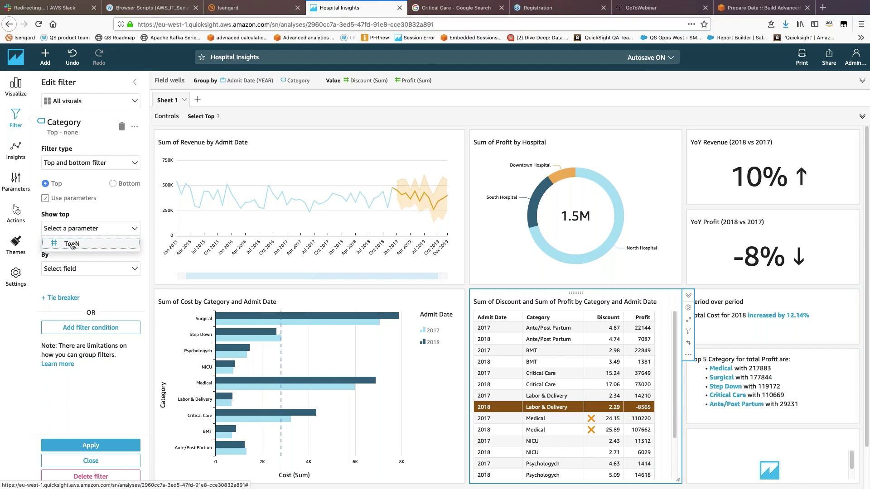
click(72, 244)
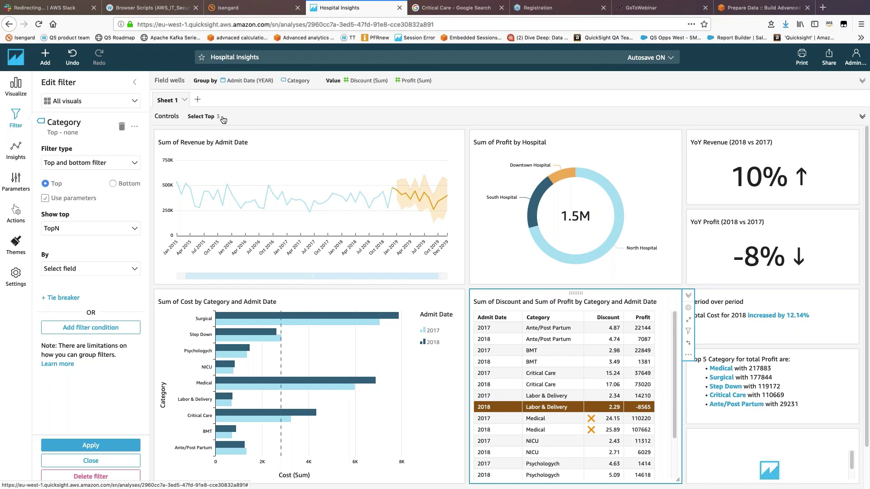
click(71, 270)
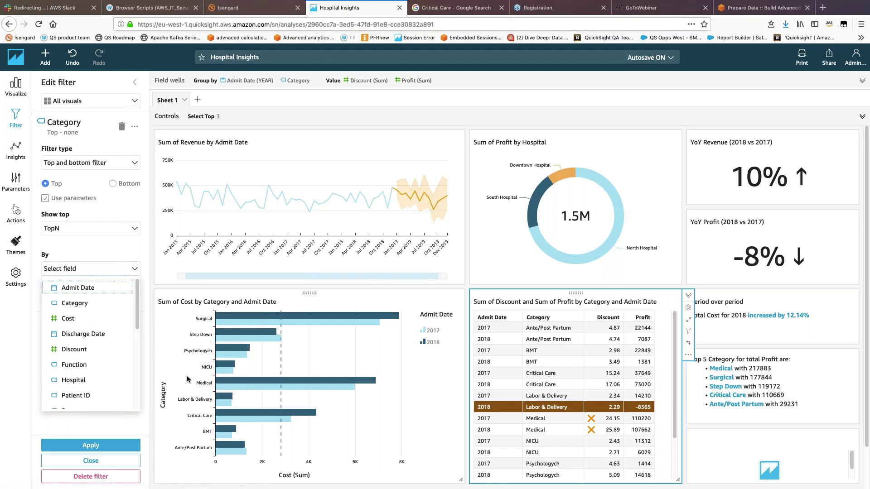
click(68, 320)
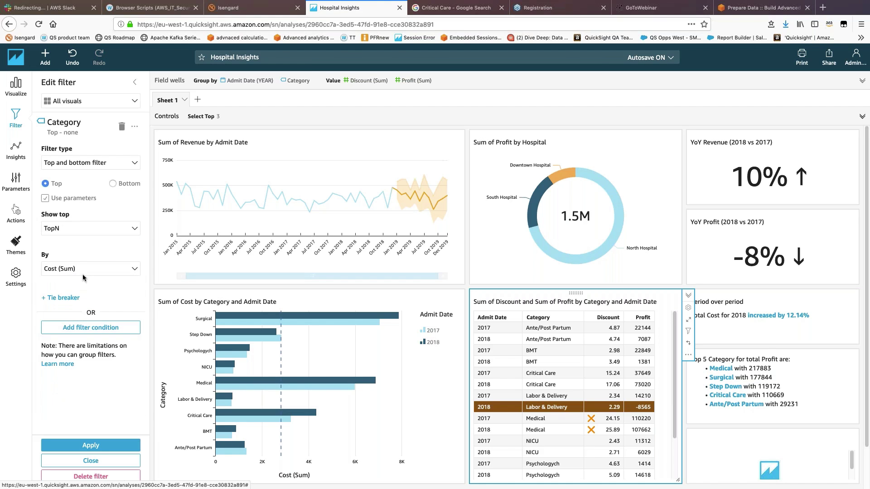
click(104, 447)
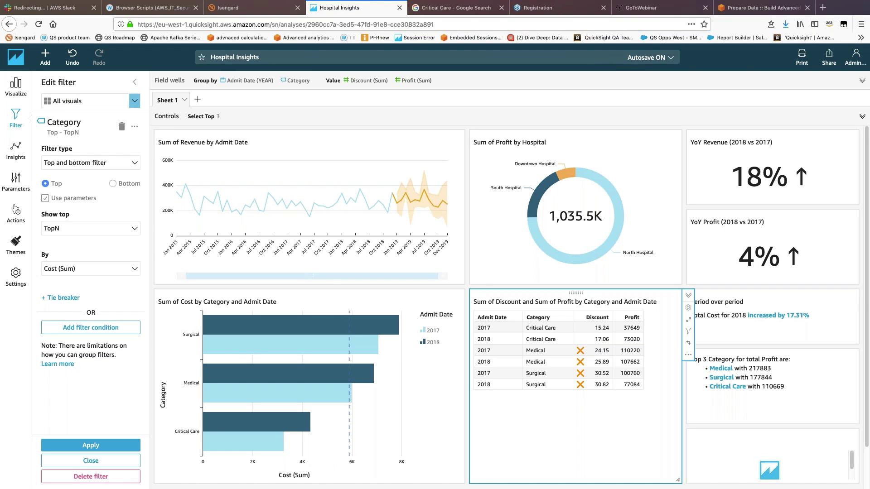
Restrict the Category filter to only the table and compare the cost chart and table.
click(85, 104)
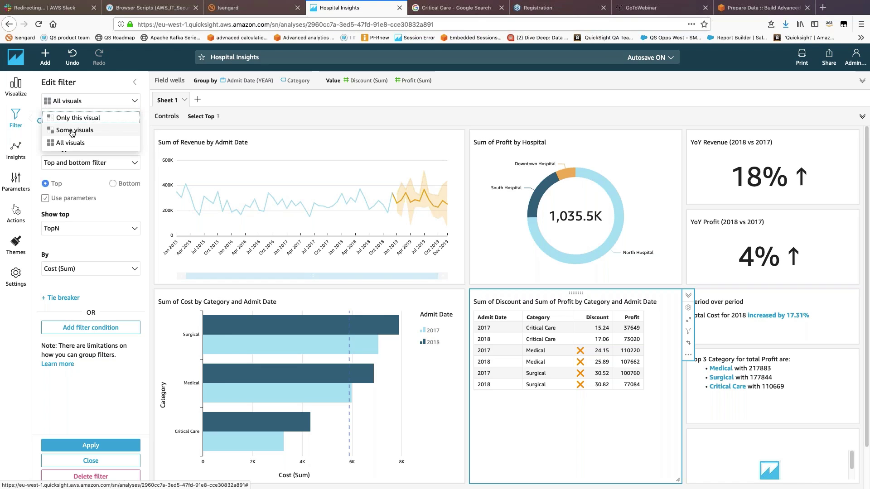
click(78, 118)
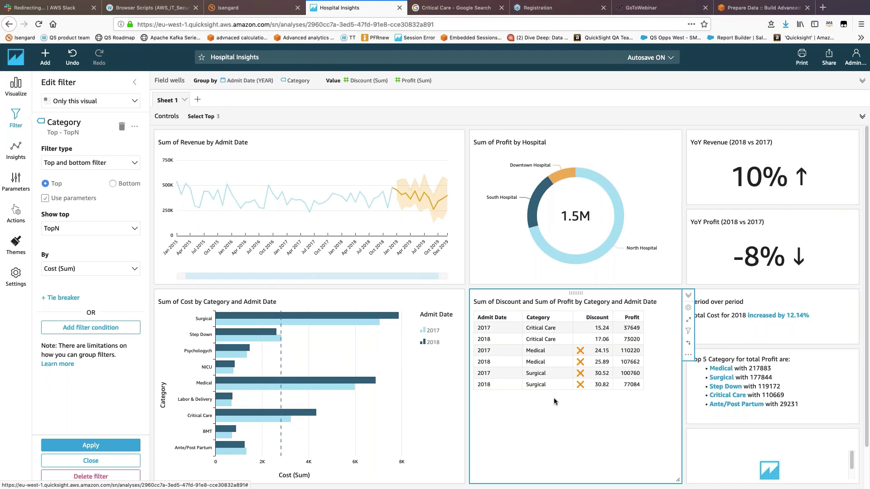
click(433, 301)
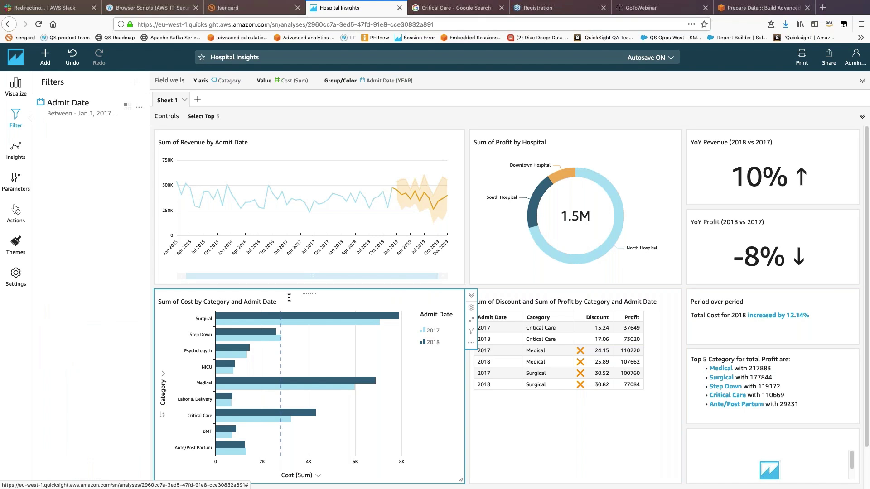
click(546, 300)
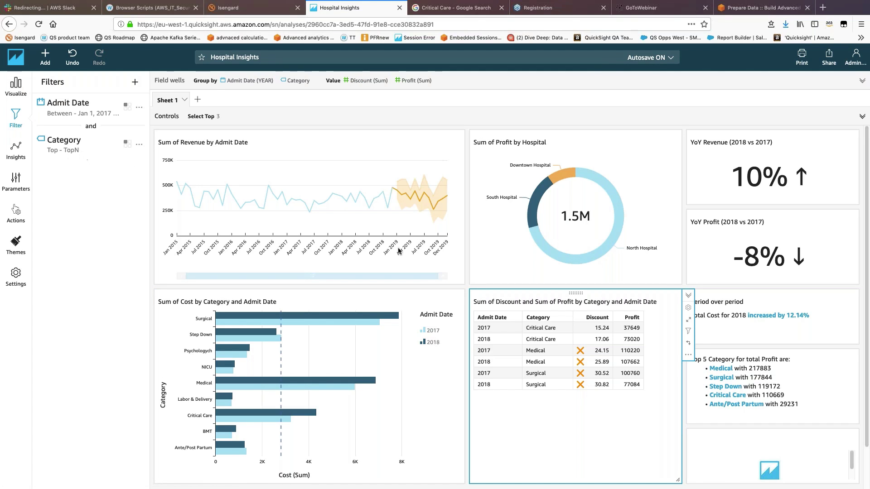
click(404, 300)
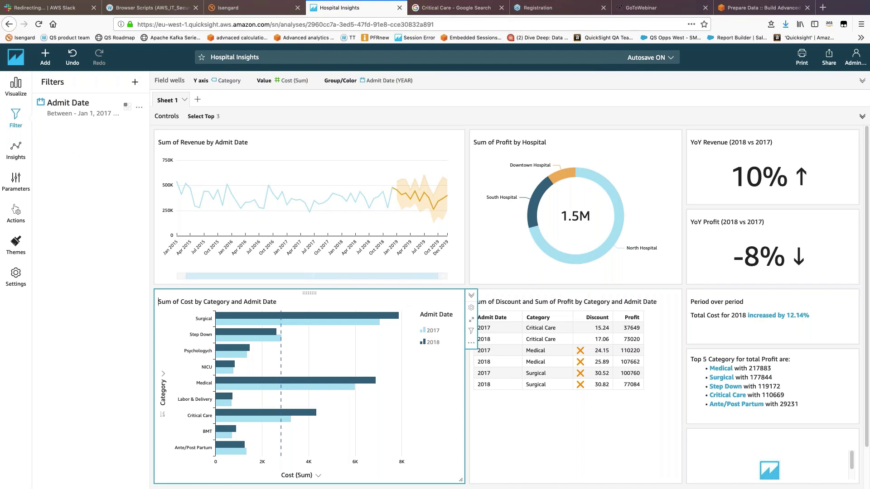
click(543, 299)
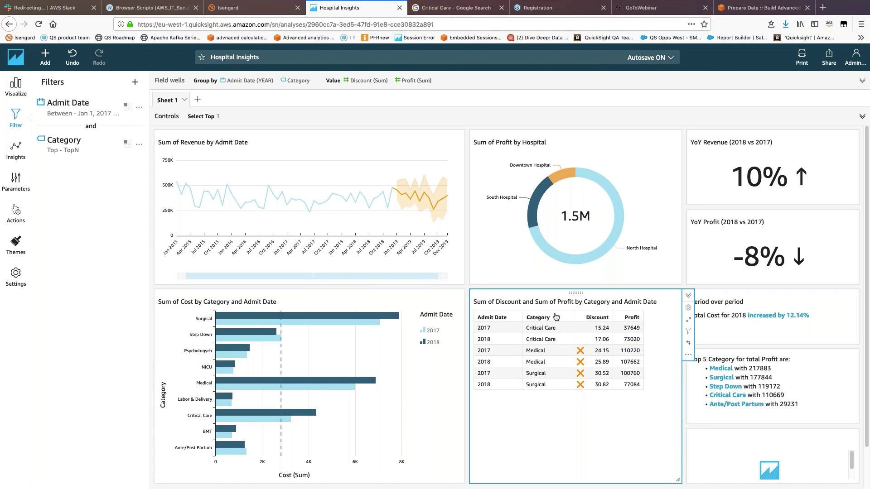
Set the filter scope to Some visuals, including the Sum of Cost by Category chart.
click(139, 144)
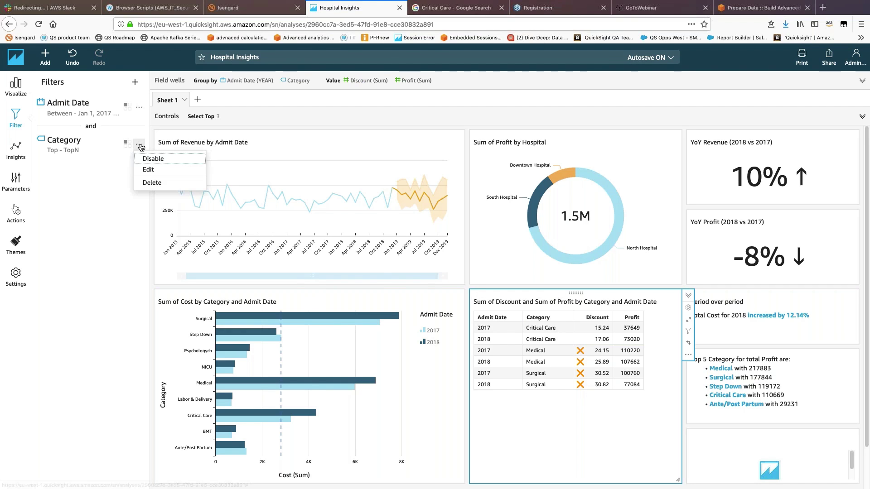
click(153, 170)
click(77, 101)
click(76, 130)
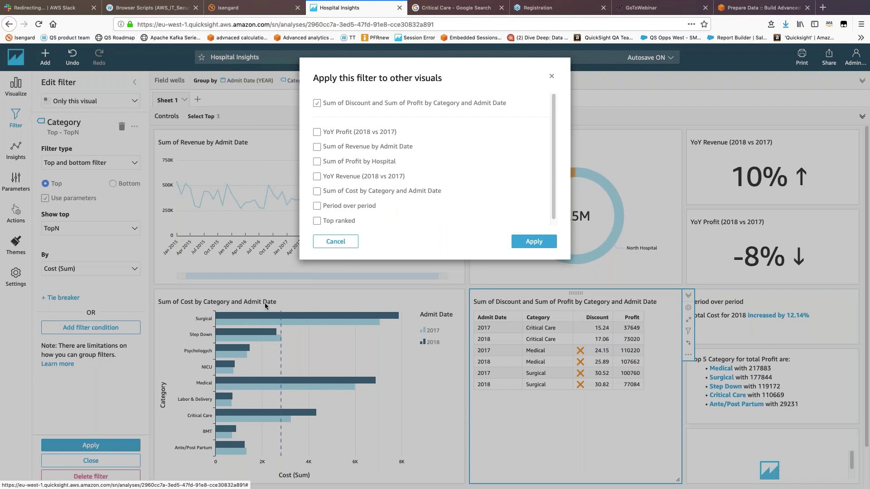
click(316, 192)
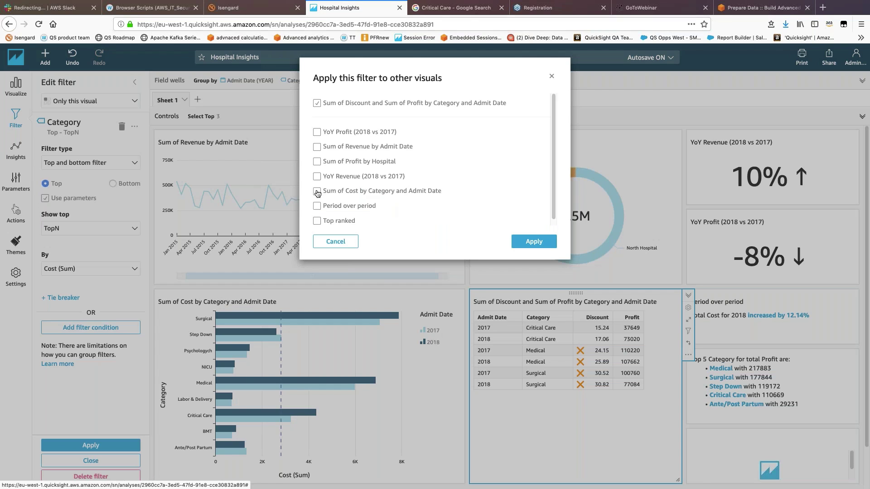
click(534, 243)
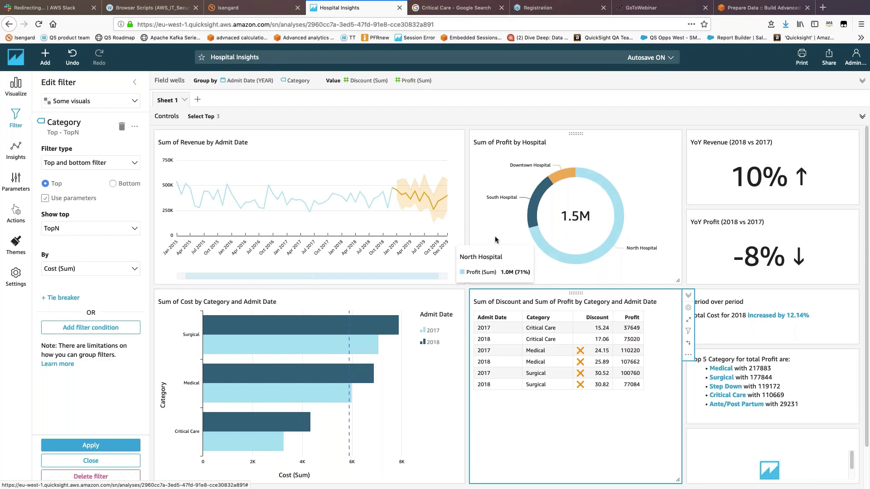
Check the filtered cost chart and Discount/Profit table, then return to the filters list.
click(420, 302)
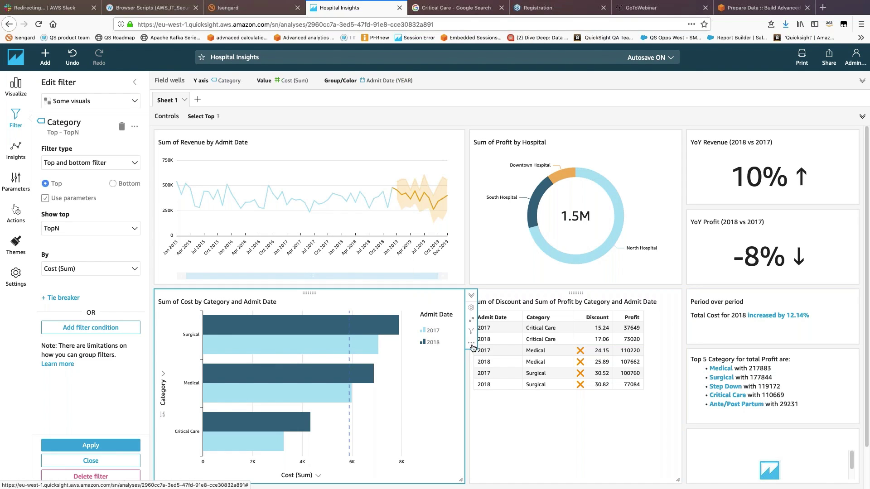
click(512, 402)
click(409, 302)
click(530, 437)
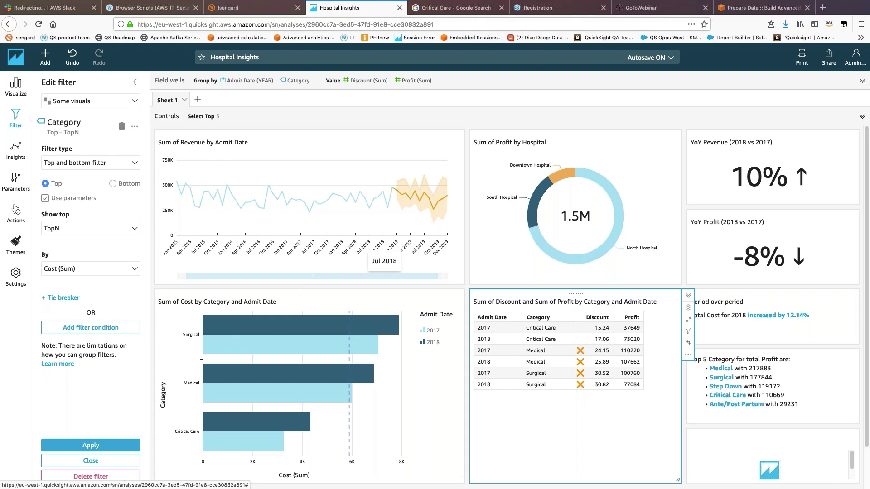
click(134, 82)
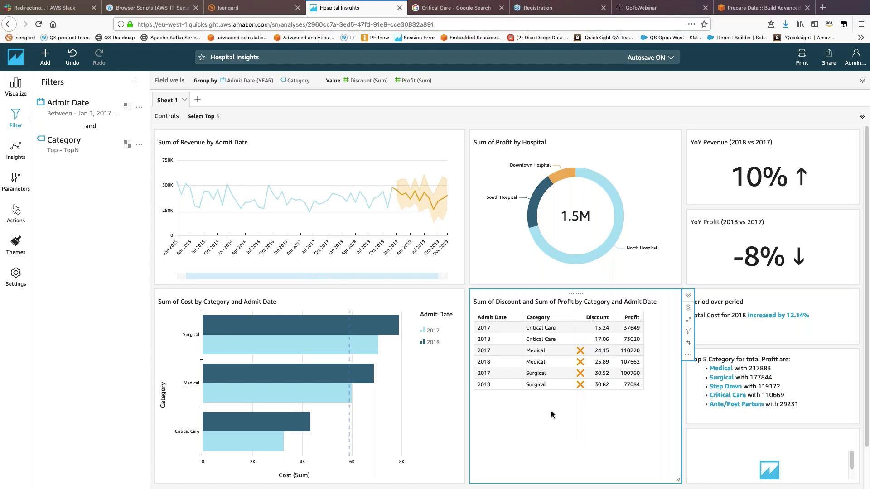
Paste a money-bag emoji at the end of the 'Sum of Profit by Hospital' donut title.
scroll(869, 473, down, 2)
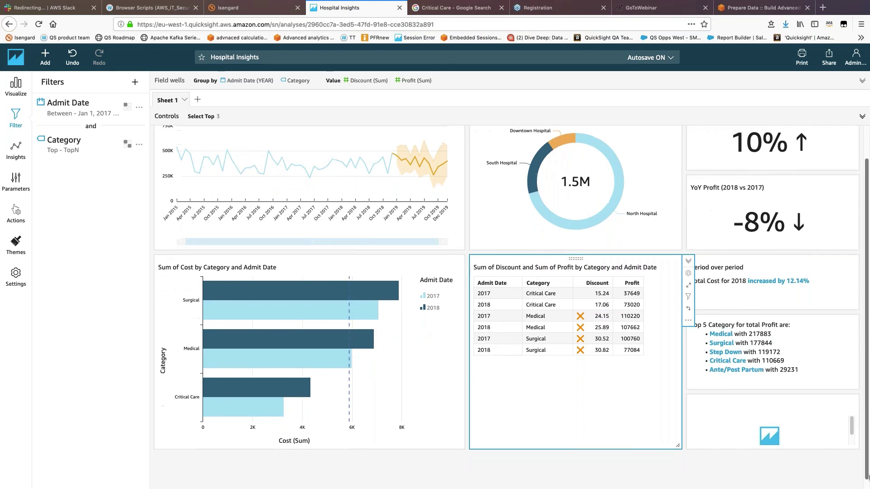
scroll(868, 473, up, 2)
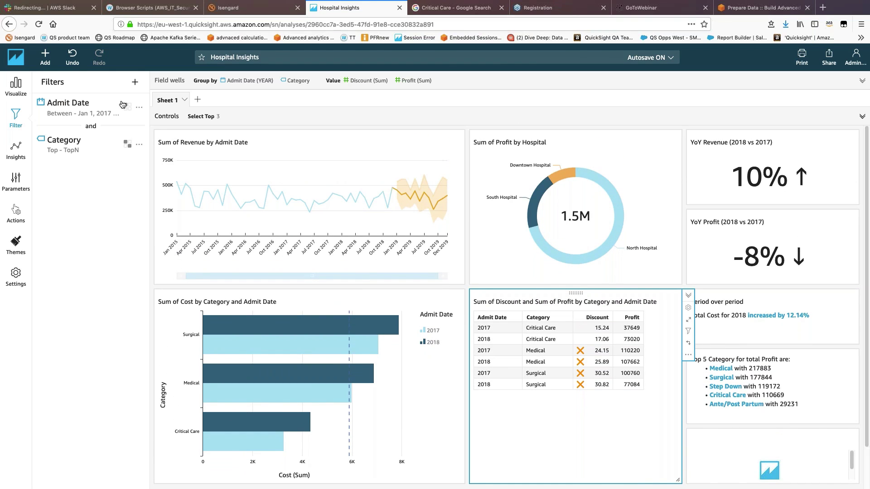
click(22, 92)
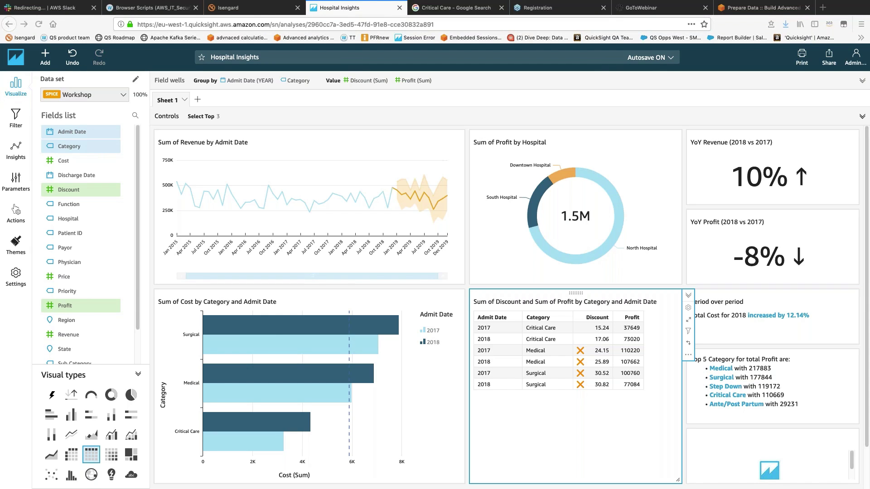
click(554, 142)
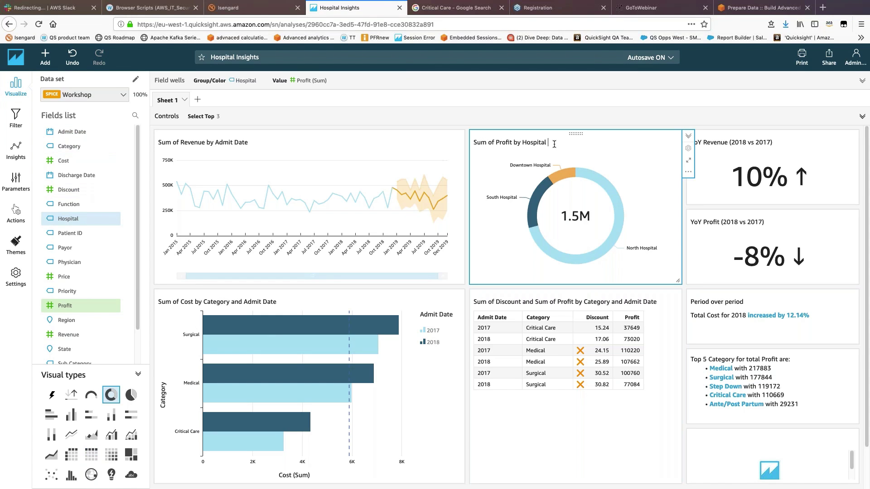
text(💰)
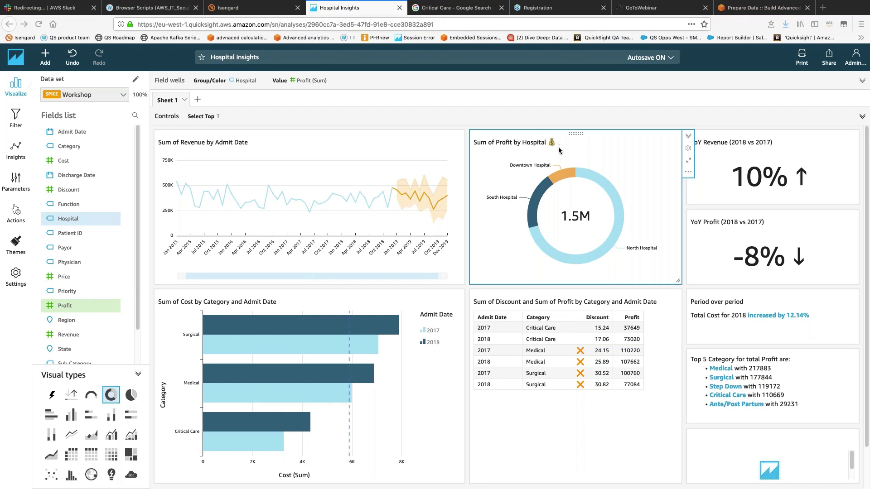
Search Google in a new tab for 'unicode of hospital'.
click(824, 8)
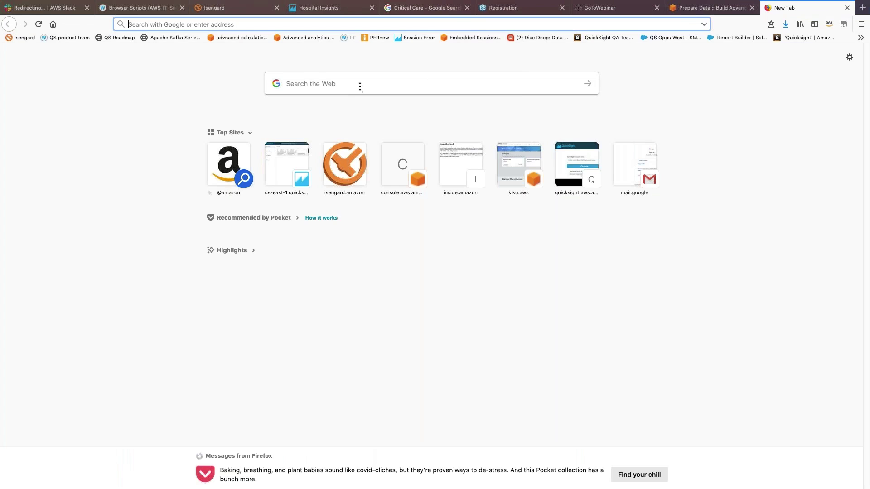
click(316, 82)
text(uun)
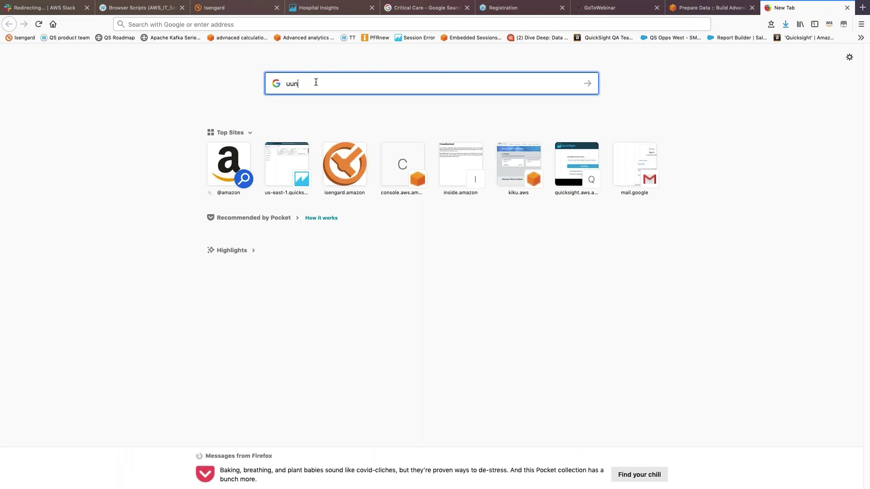
key(BackSpace)
key(BackSpace)
text(nicode o)
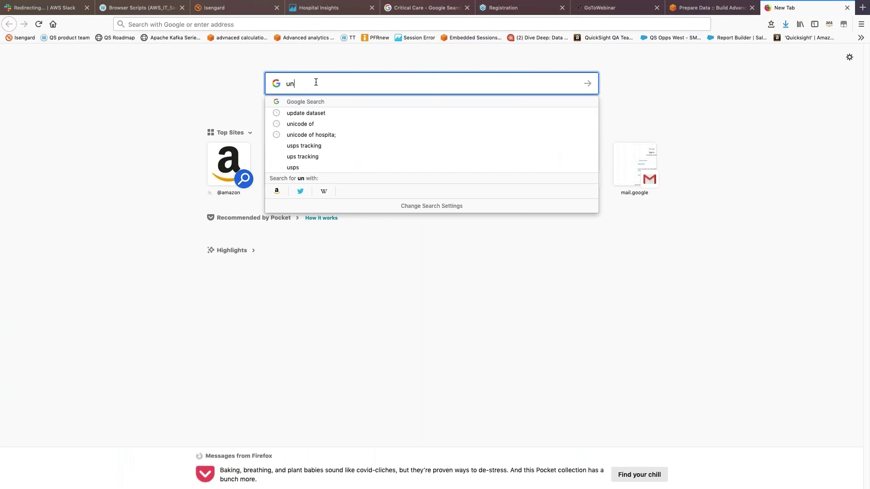
text(f hospital)
key(Return)
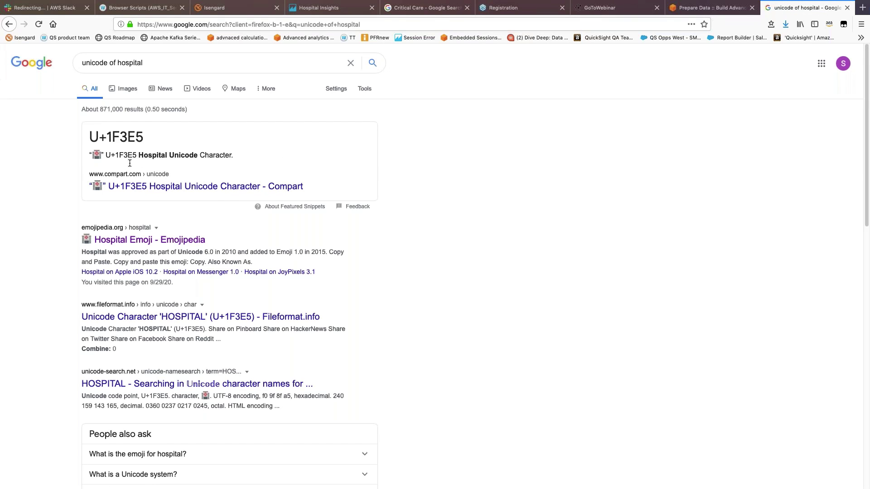
Copy the hospital emoji from Emojipedia's Hospital page and go back to the Hospital Insights tab.
click(137, 243)
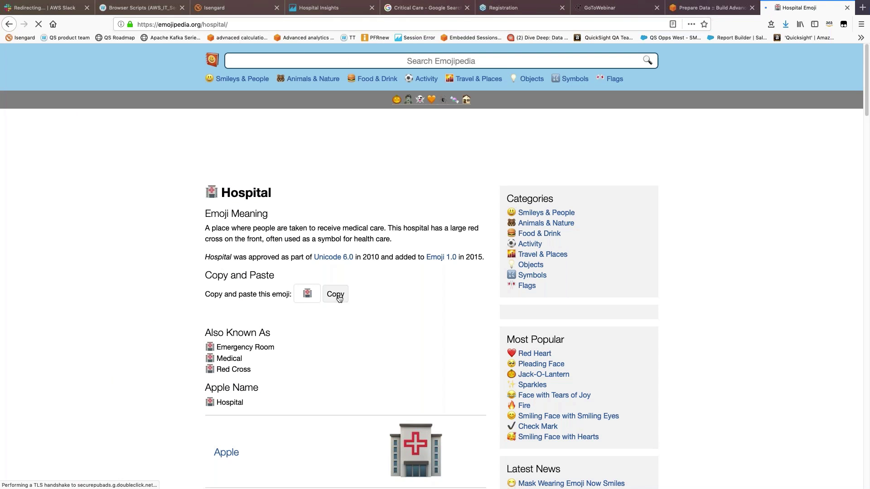
click(336, 297)
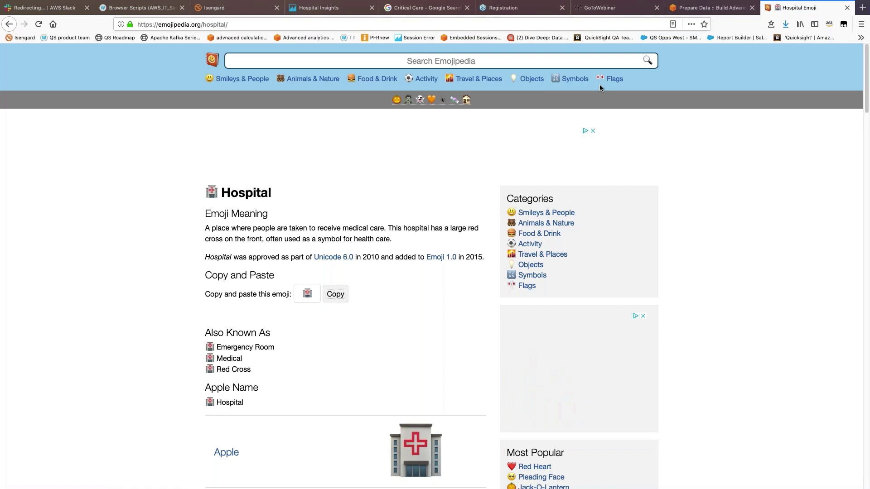
click(342, 9)
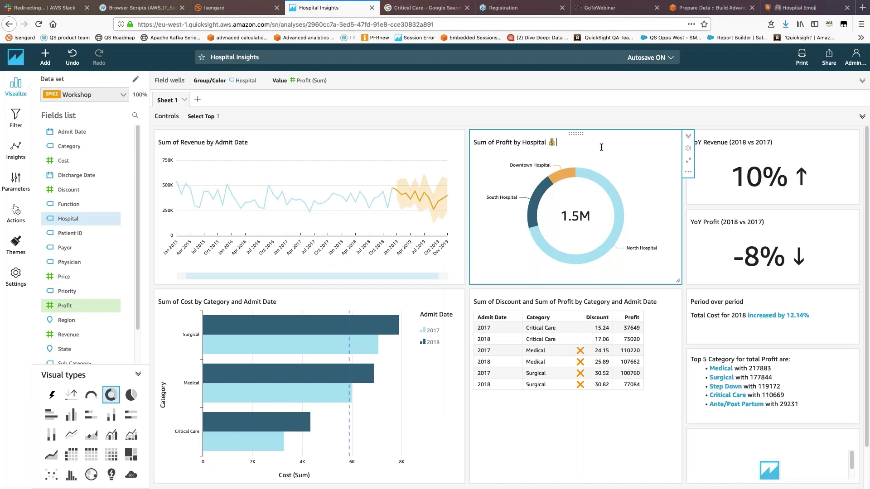
Paste the hospital emoji after the money-bag emoji in the Sum of Profit by Hospital title.
key(super+v)
Save a copy of the Classic theme to edit in the theme editor.
click(17, 244)
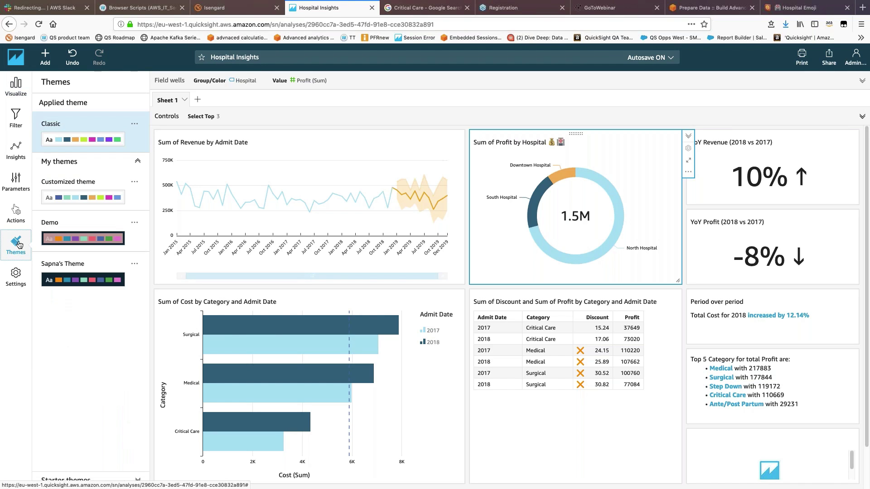
click(135, 124)
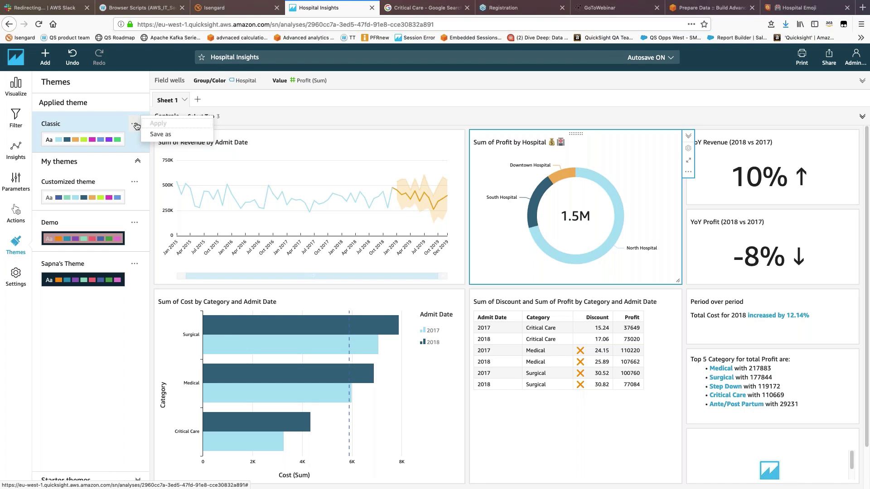
click(160, 134)
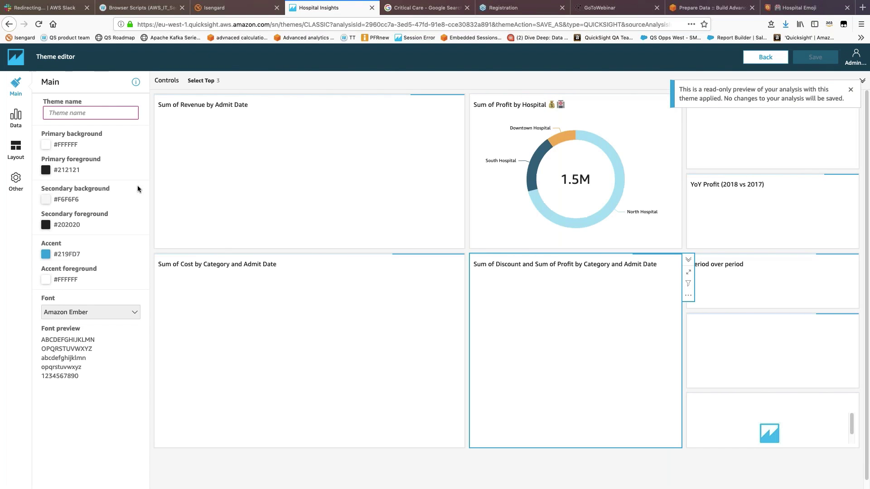
Name the copied theme 'Workshop' and close the read-only preview notice.
click(99, 112)
text(Workshop)
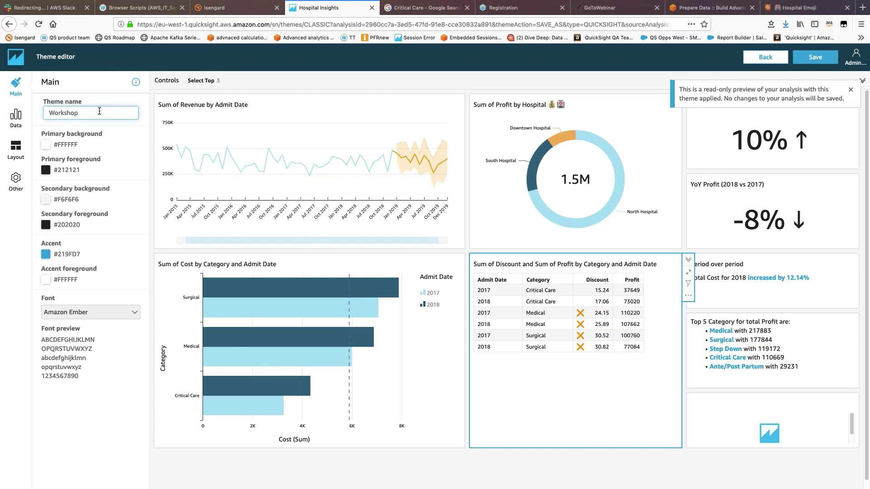
click(109, 432)
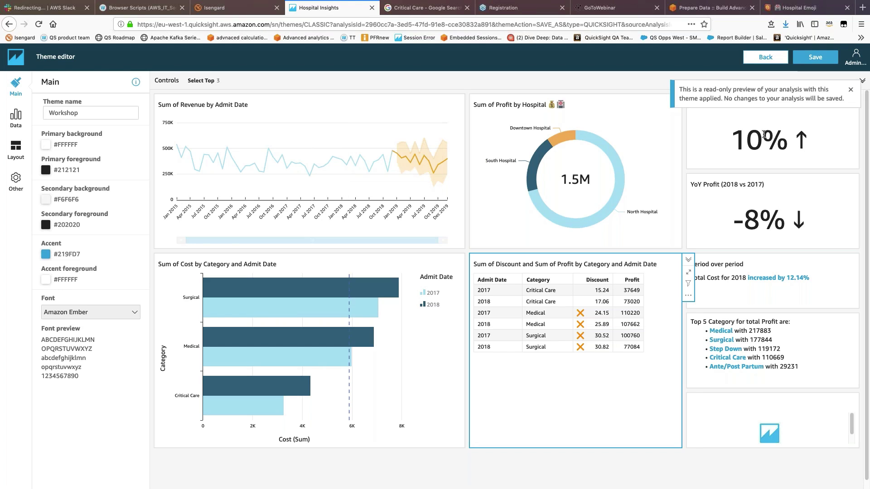
click(851, 89)
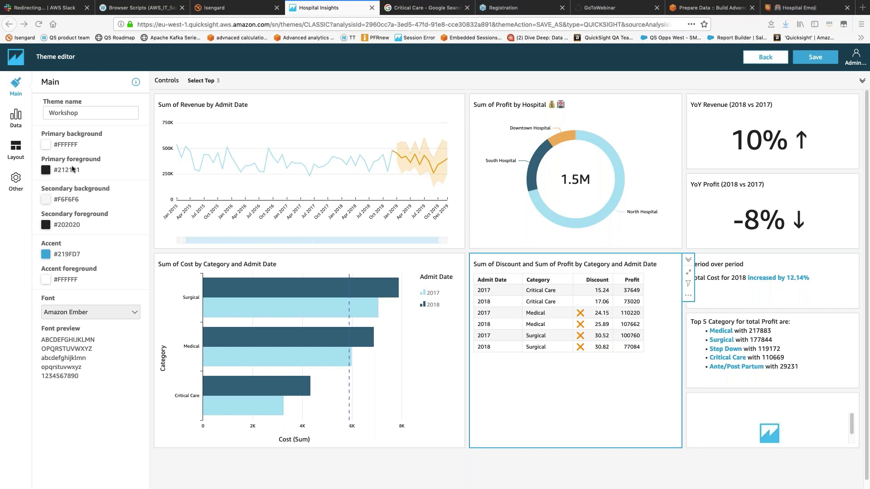
Try entering a custom primary foreground hex colour, abandoning the first unfinished edits.
click(47, 172)
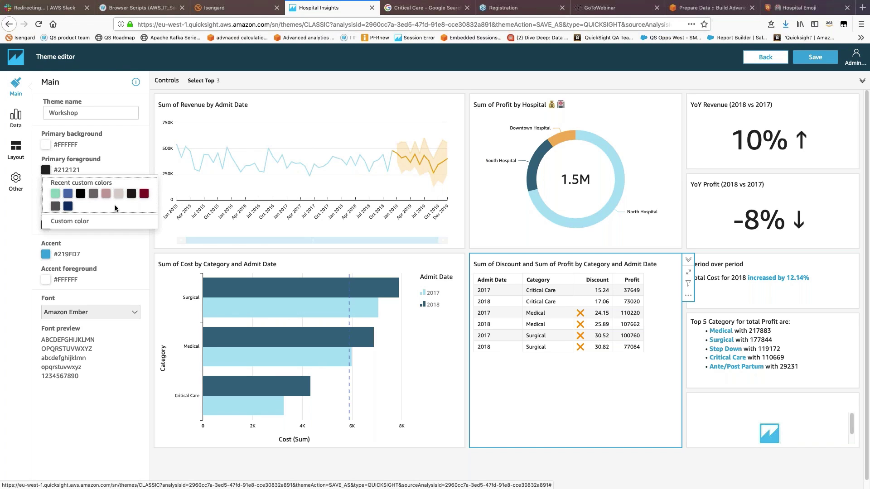
click(75, 225)
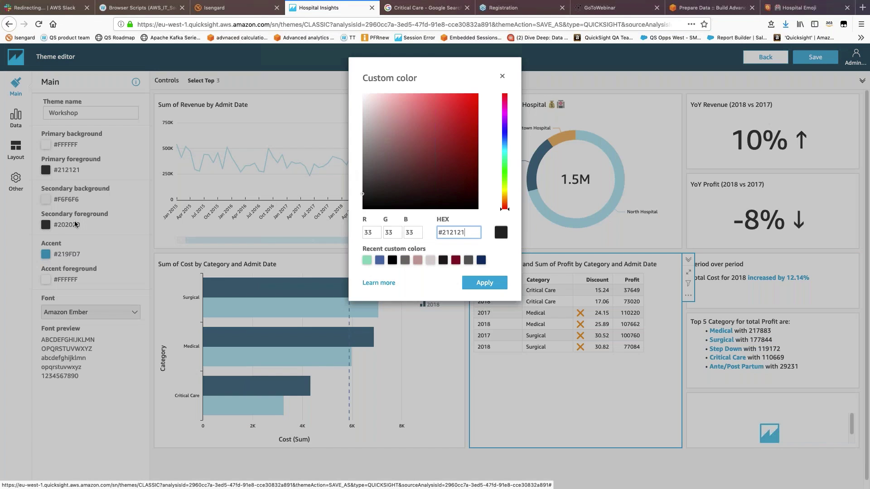
drag(468, 232, 433, 232)
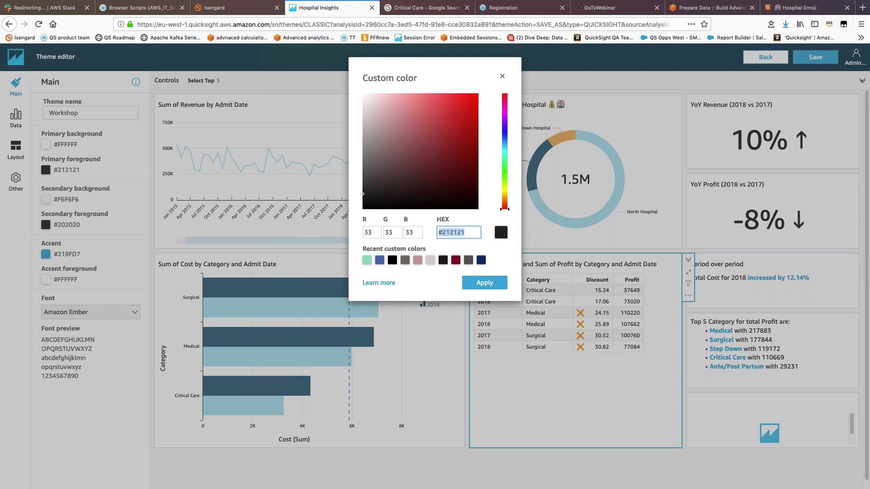
text(#69636)
click(483, 282)
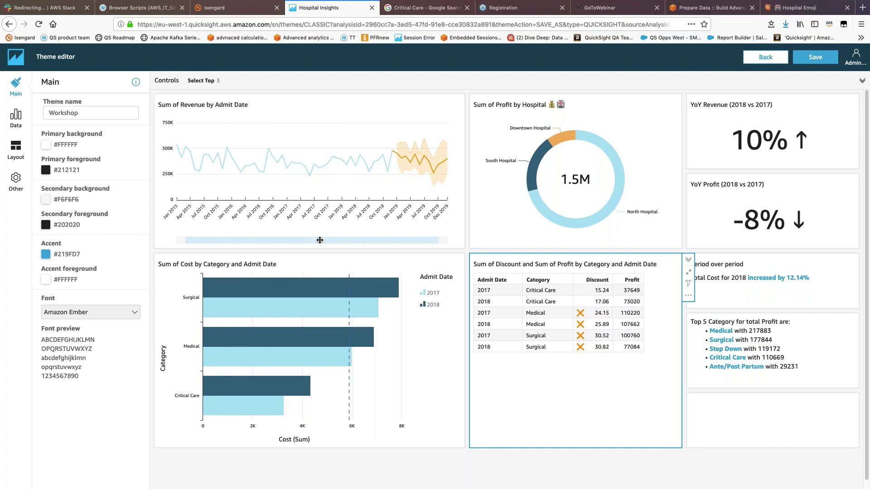
click(45, 170)
click(77, 222)
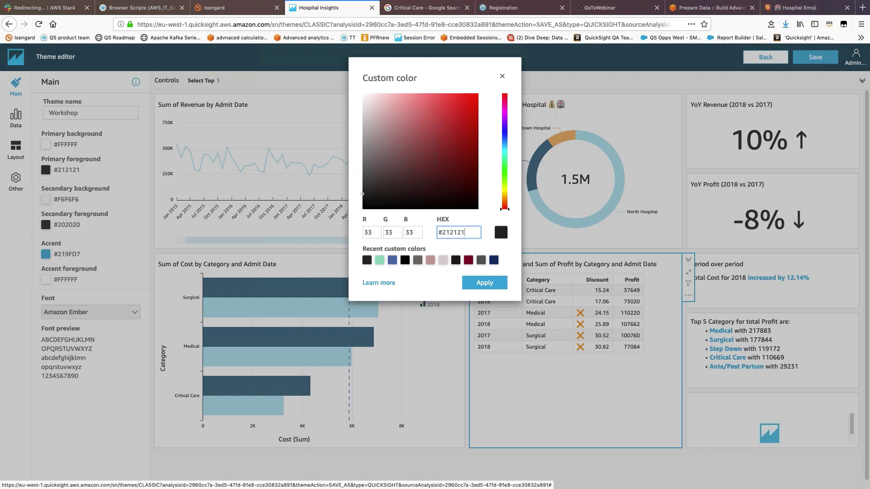
click(460, 231)
click(488, 287)
click(488, 287)
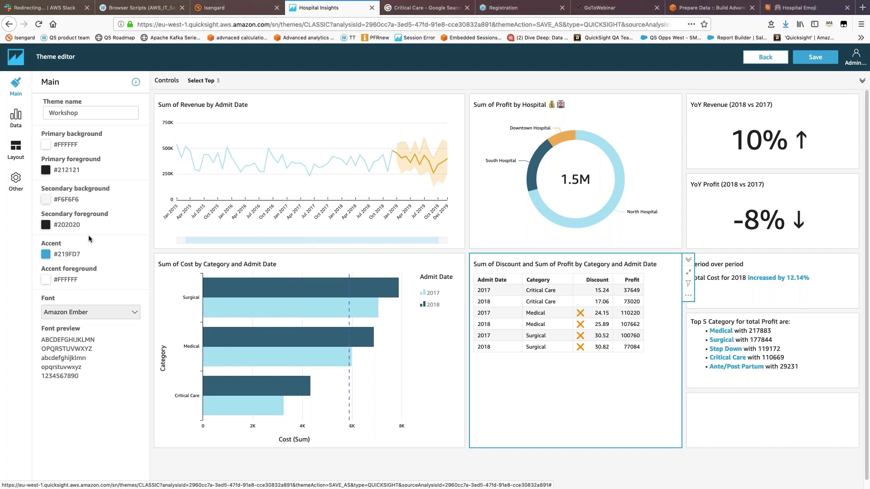
Set the primary foreground to custom hex colour #696363, replacing #212121.
click(46, 171)
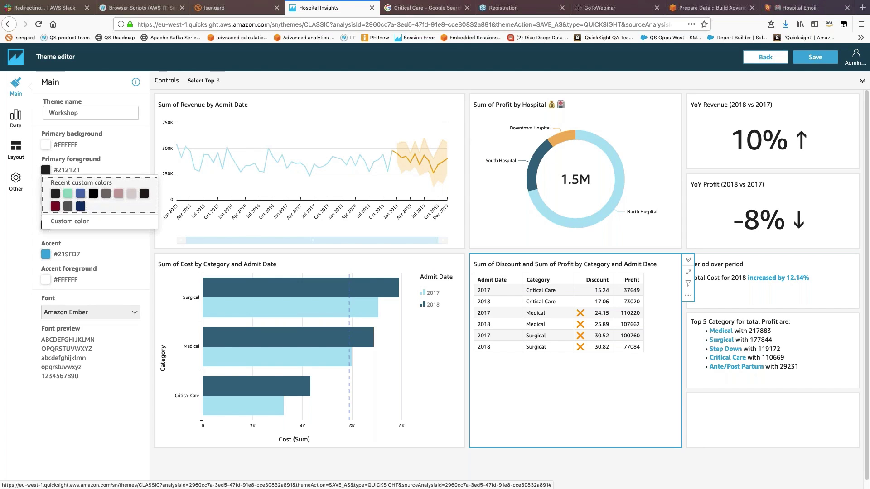
click(76, 222)
drag(474, 232, 445, 233)
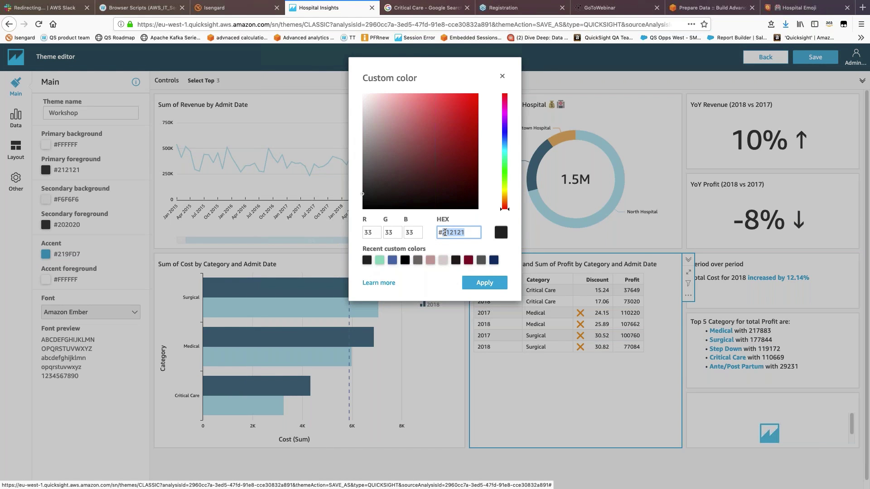
text(0)
text(96)
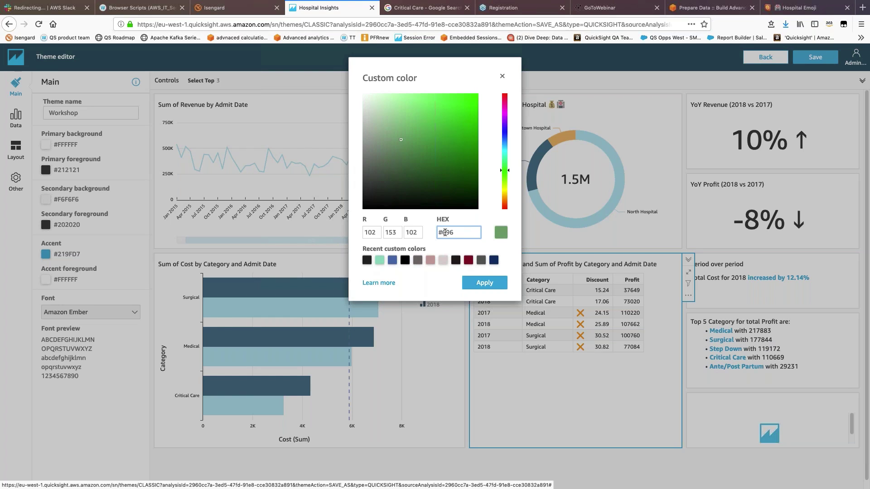
text(363)
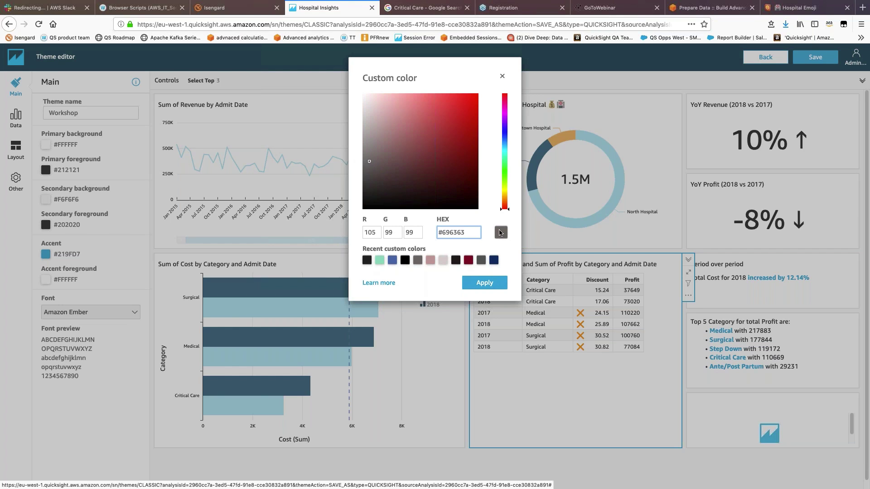
click(489, 284)
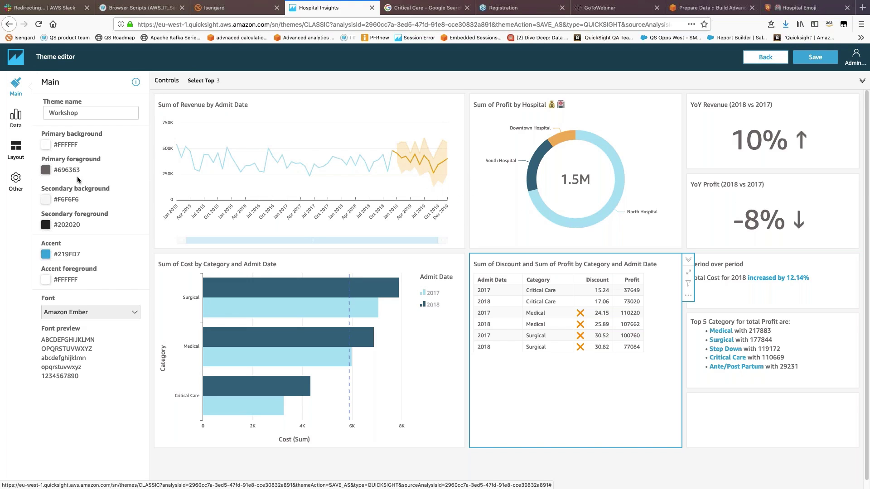
Change the Workshop theme font to Comic Neue and show its Data colour settings.
click(88, 312)
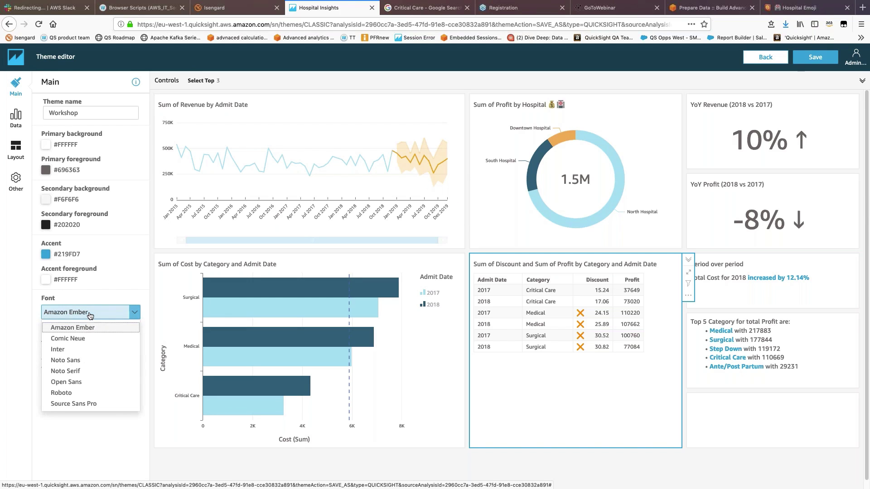
click(86, 342)
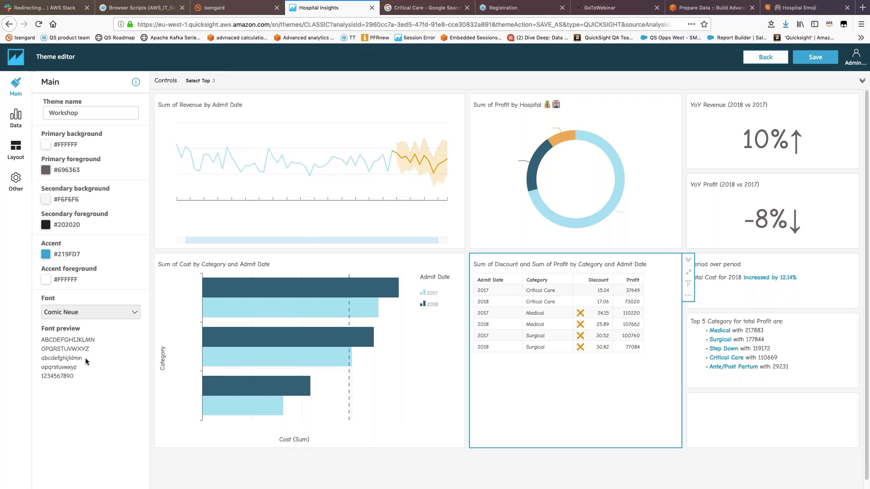
click(18, 124)
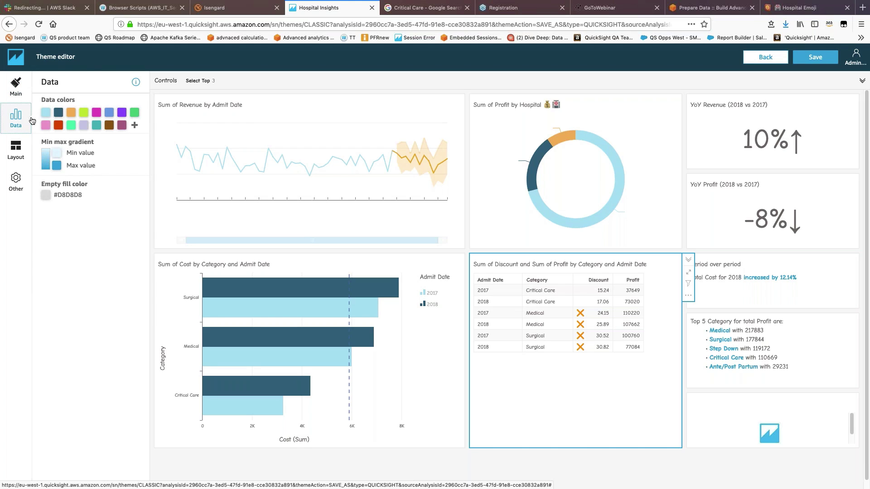
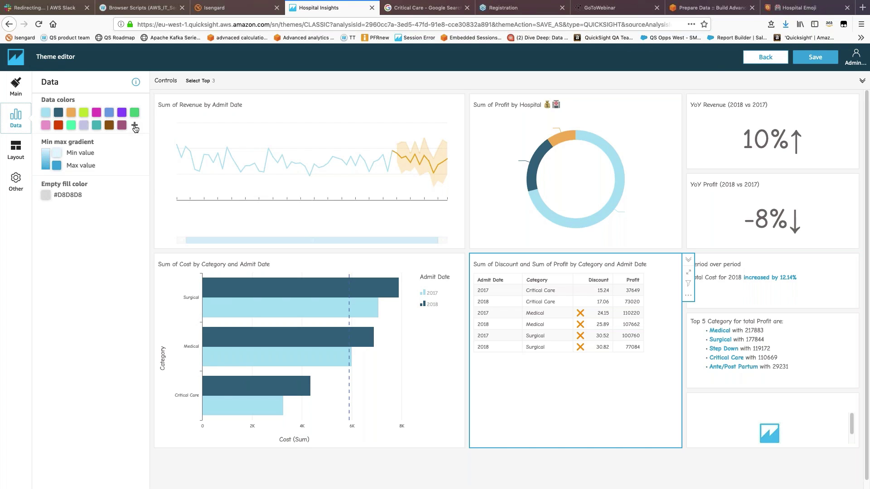
Add a blue custom colour #4263A6 to the theme's Data colors palette.
click(134, 127)
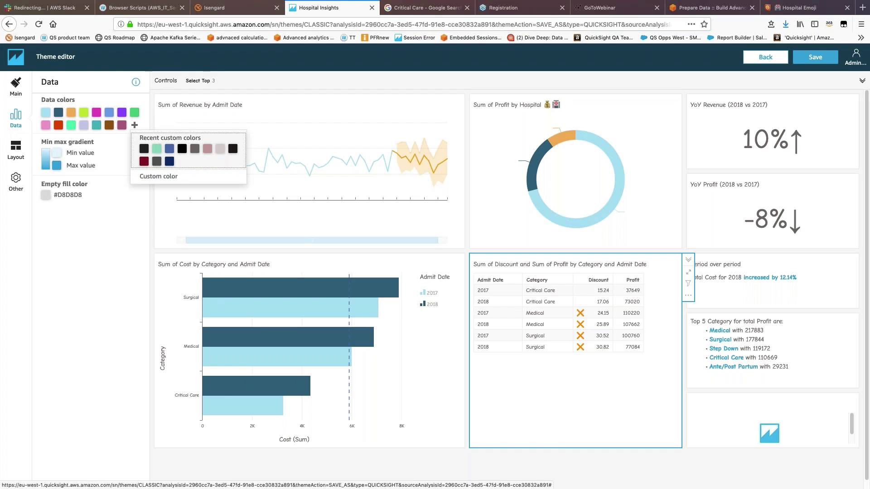
click(158, 176)
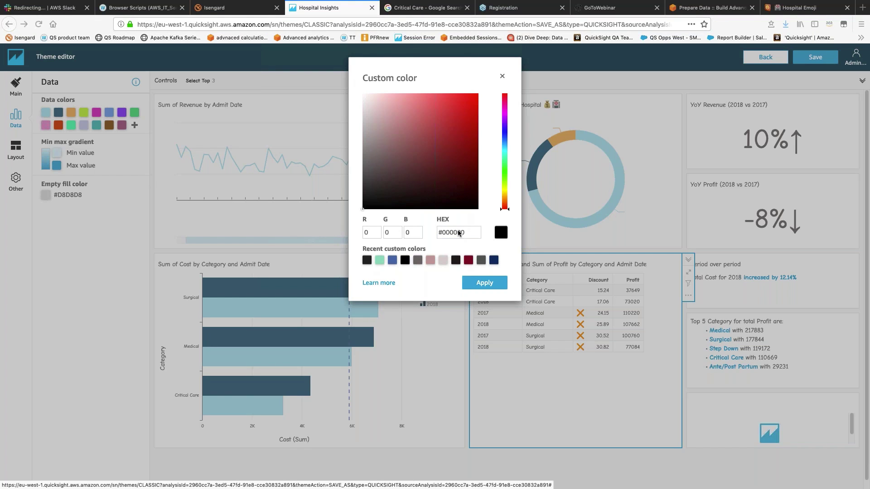
drag(469, 232, 445, 232)
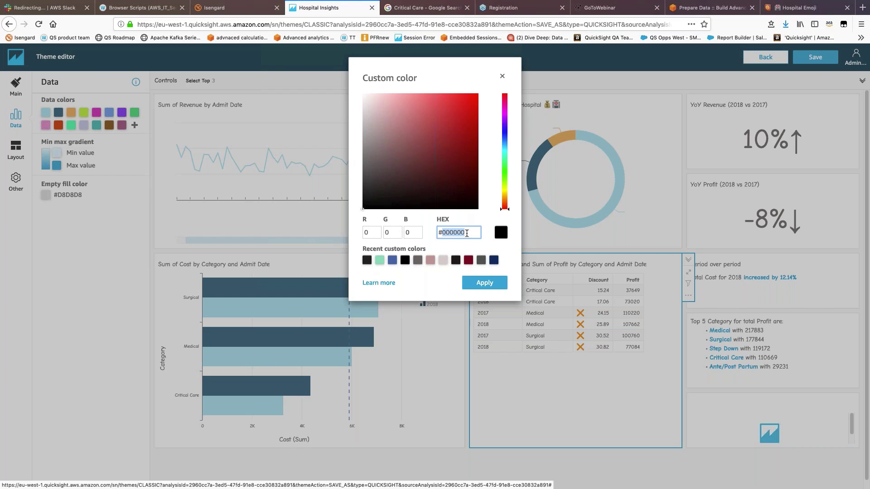
text(4263A6)
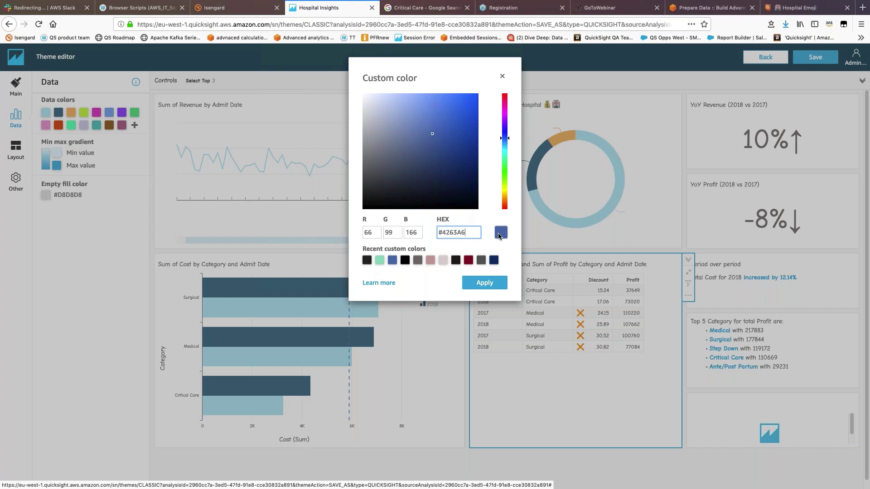
click(490, 285)
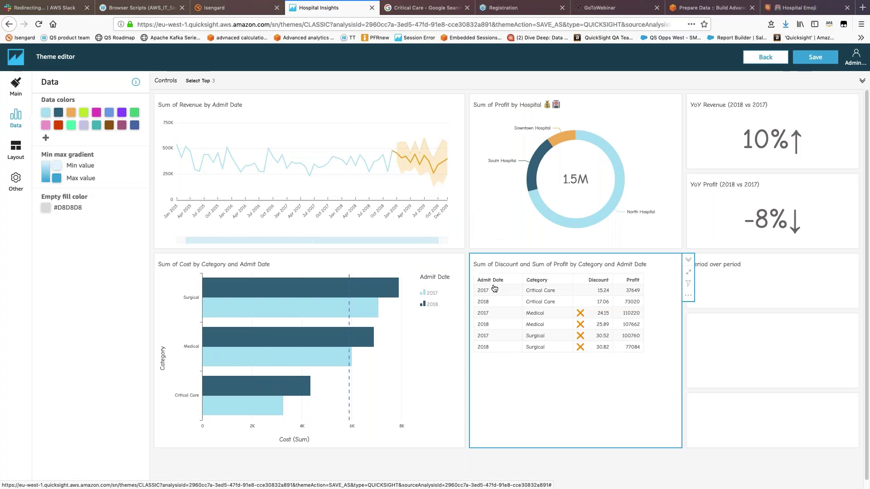
Add a mint green custom colour #7FD4B9 to the Data colors palette.
click(46, 137)
click(83, 194)
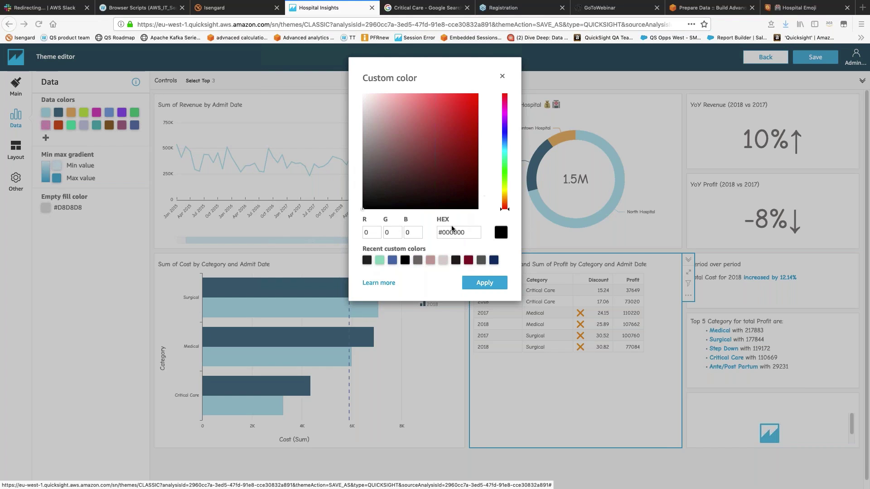
drag(465, 232, 443, 233)
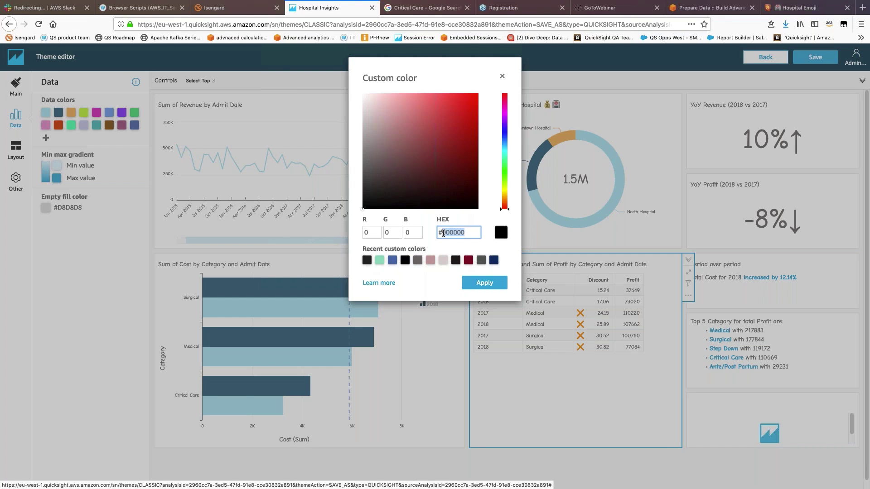
text(7AD4A6)
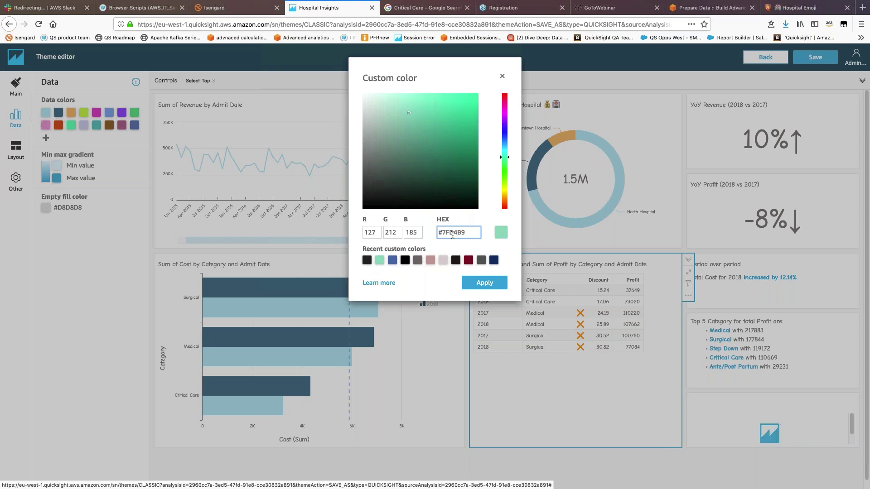
click(483, 282)
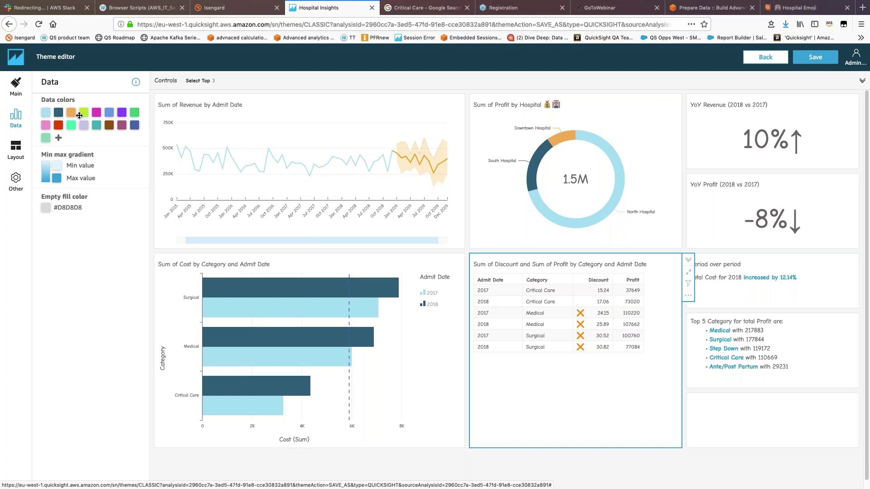
Move the dark blue and teal swatches to the front of the Data colors palette.
drag(134, 126, 45, 129)
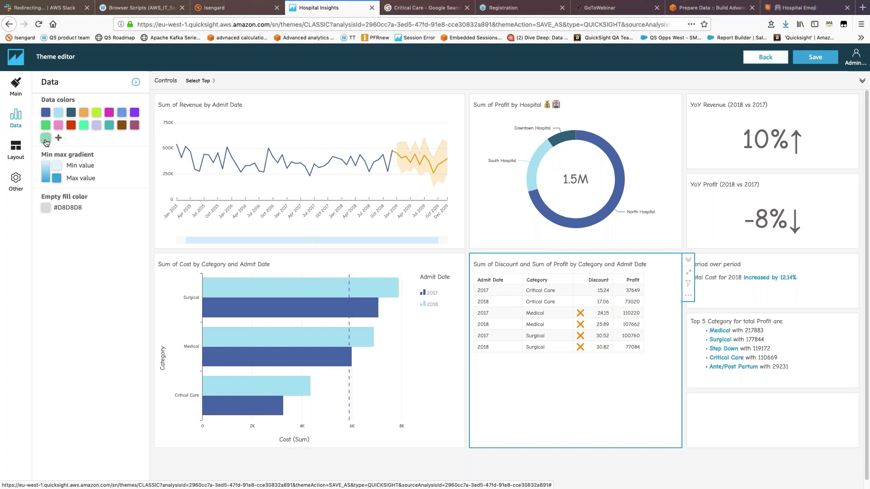
drag(110, 125, 48, 117)
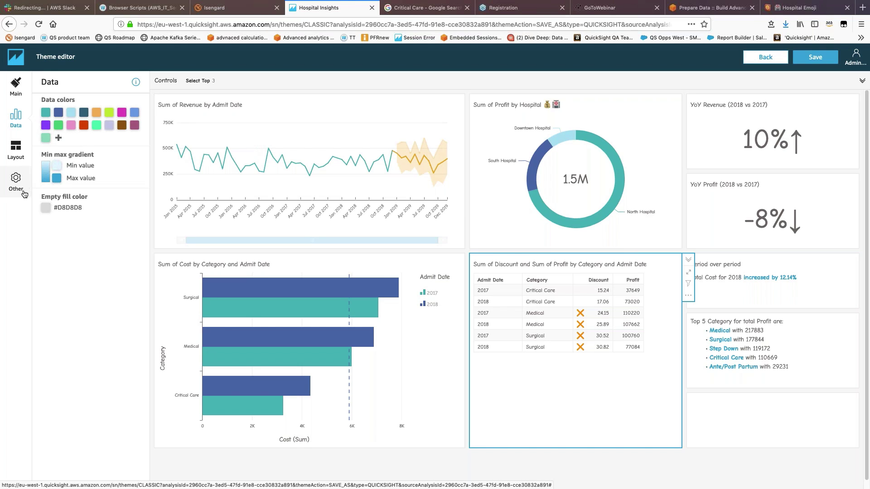
In the theme's Layout settings, toggle dashboard margins off and back on.
click(16, 149)
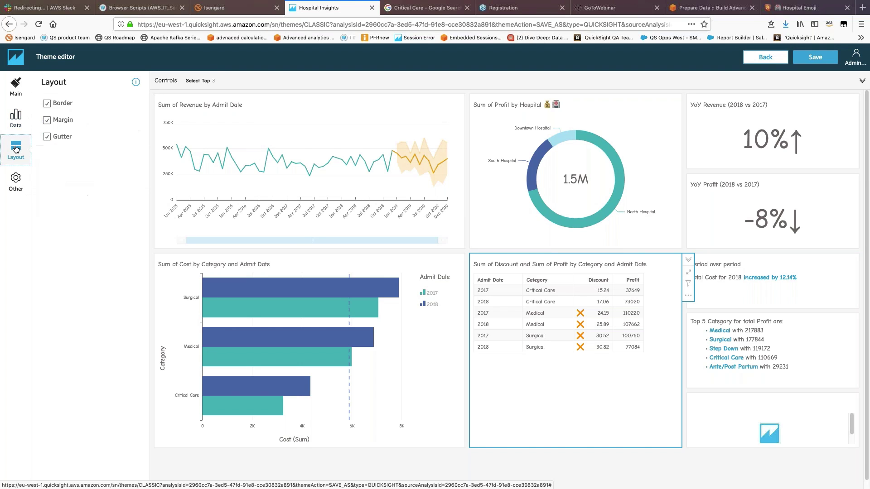
click(16, 119)
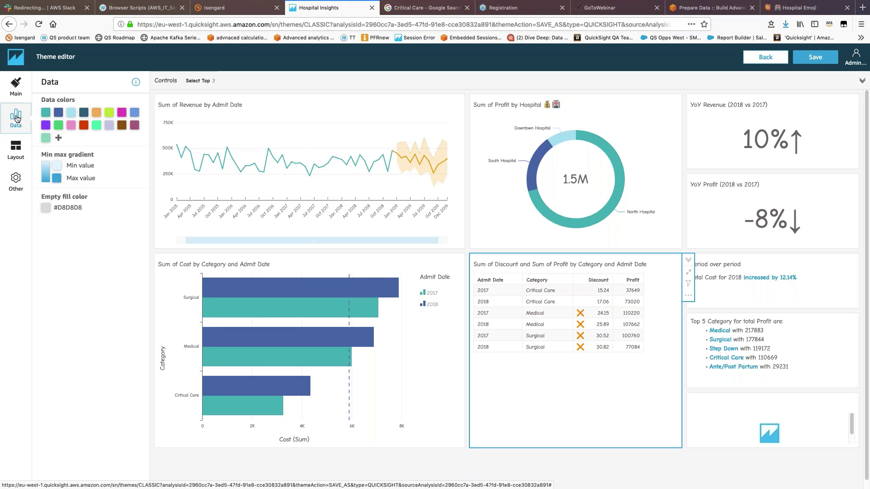
click(16, 150)
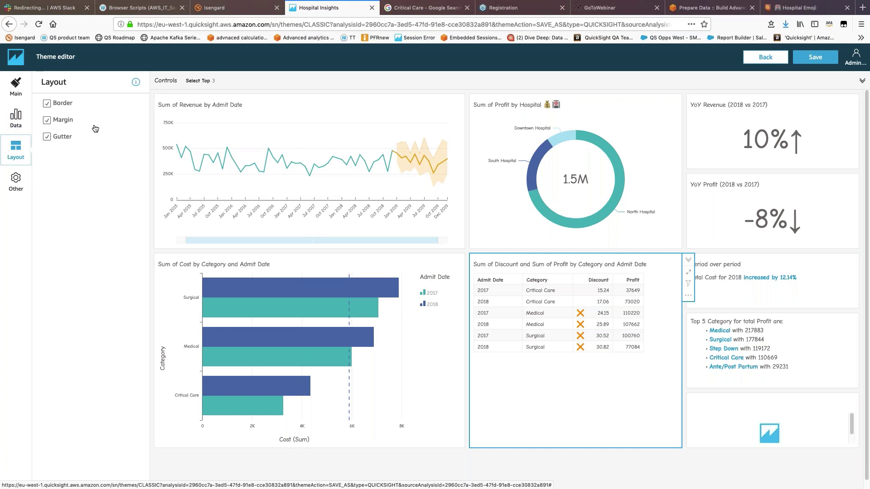
click(54, 121)
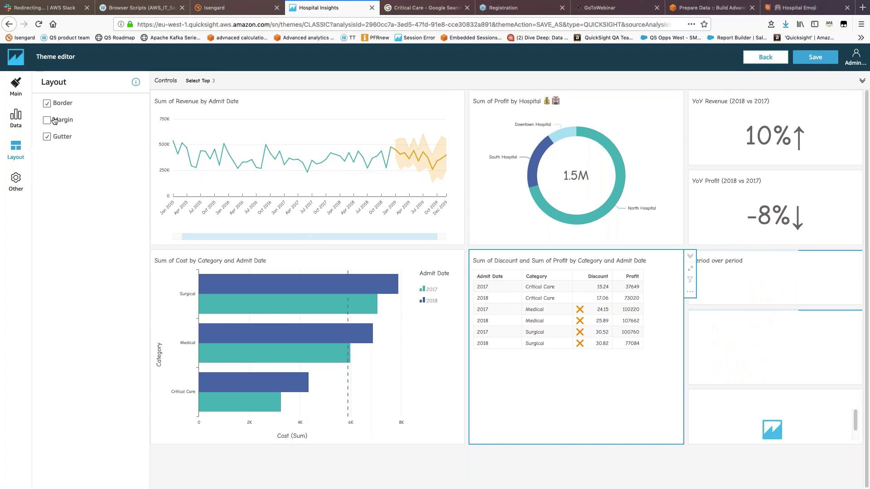
click(54, 120)
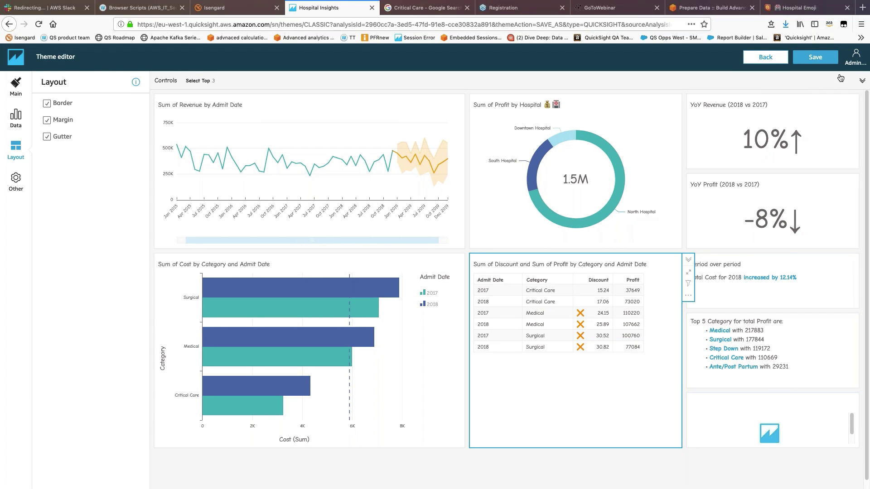
Remove gutters between visuals, keep visual borders on, and save the theme.
click(57, 142)
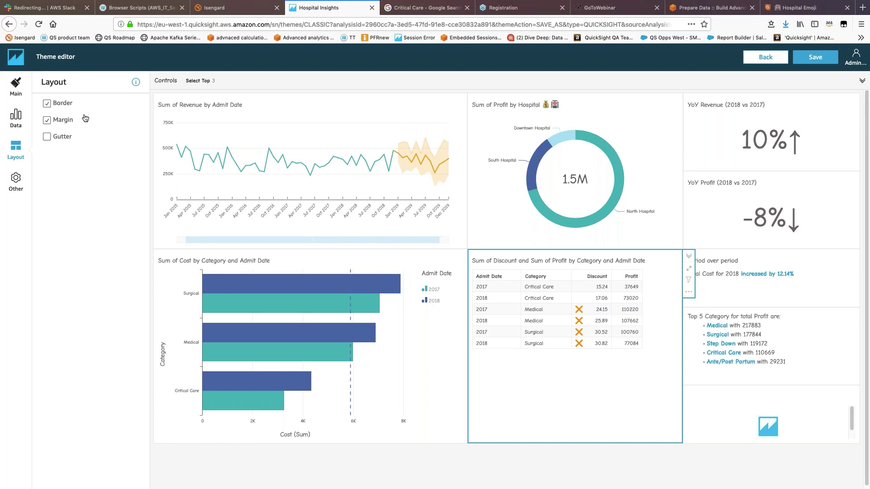
click(58, 103)
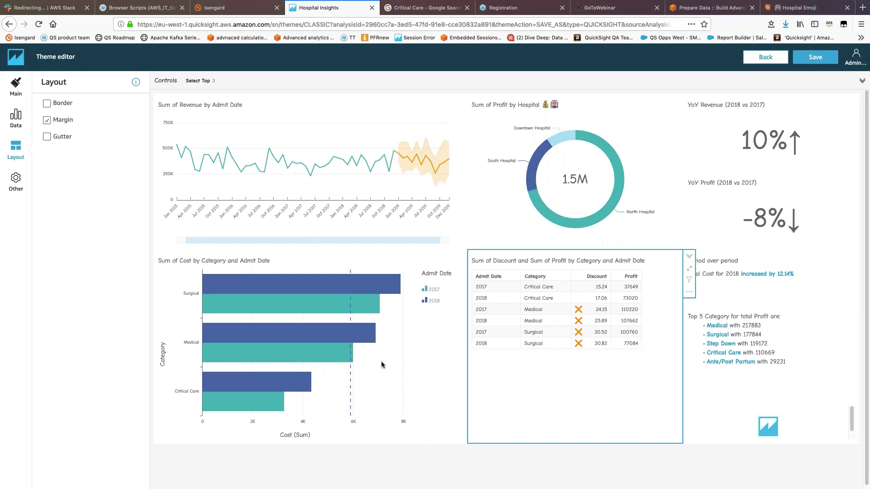
click(64, 107)
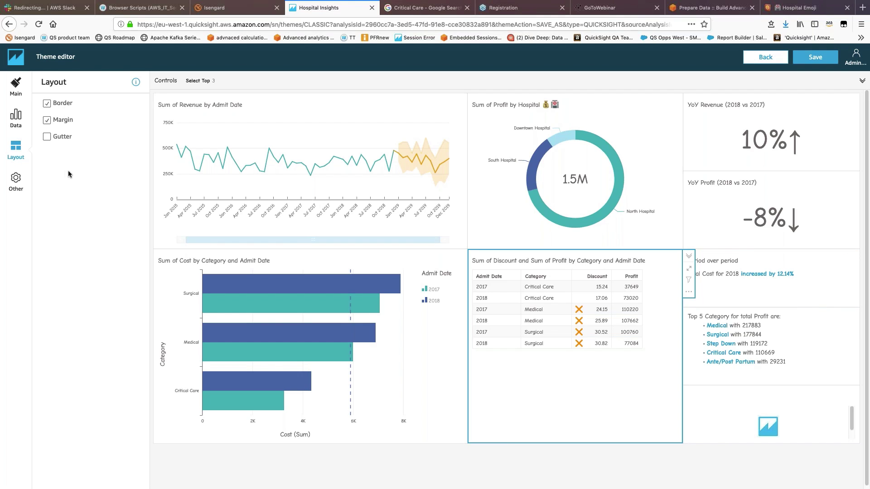
click(825, 58)
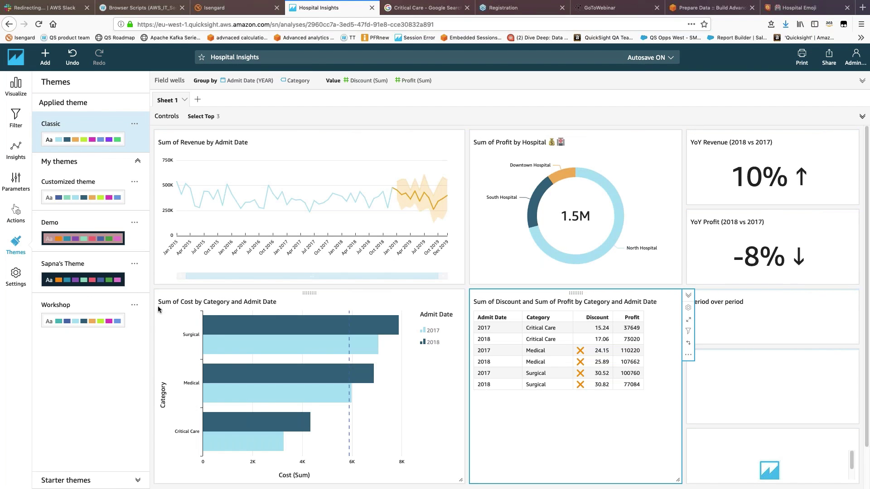
Apply the Workshop theme to the analysis, then close its Share theme dialog without sharing.
click(134, 305)
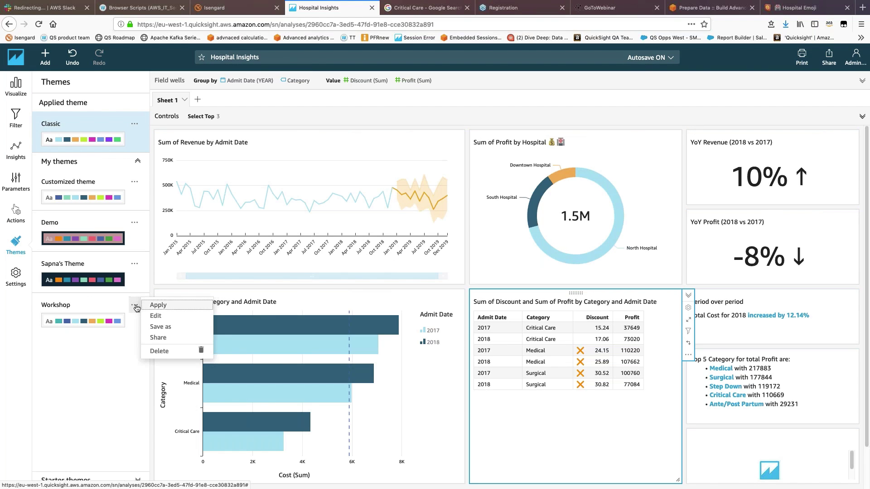
click(164, 307)
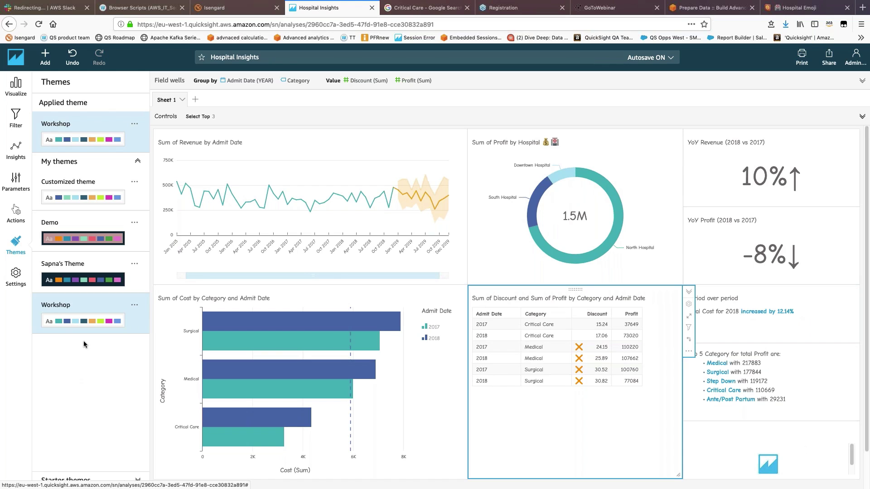
click(135, 305)
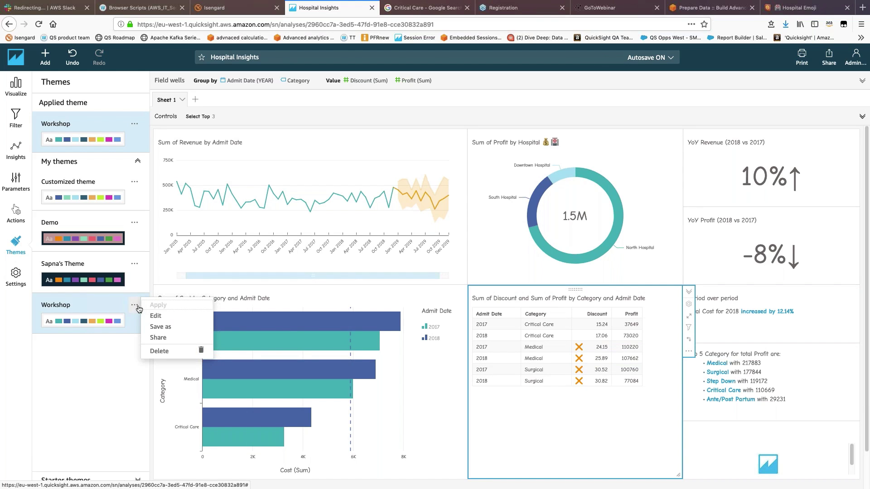
click(158, 338)
click(332, 116)
text(ra)
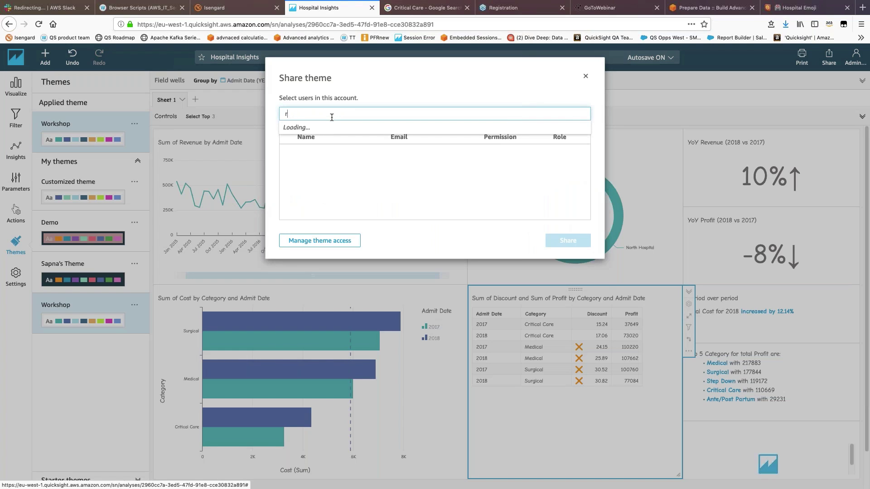
key(BackSpace)
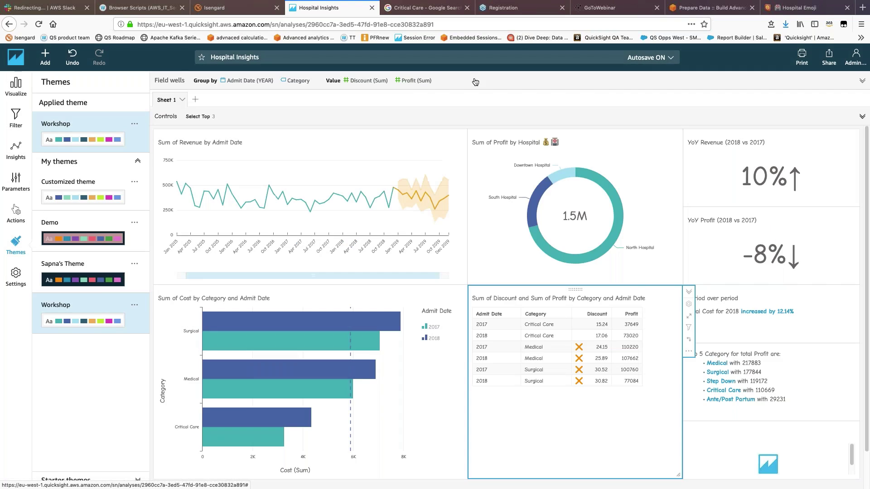
click(587, 77)
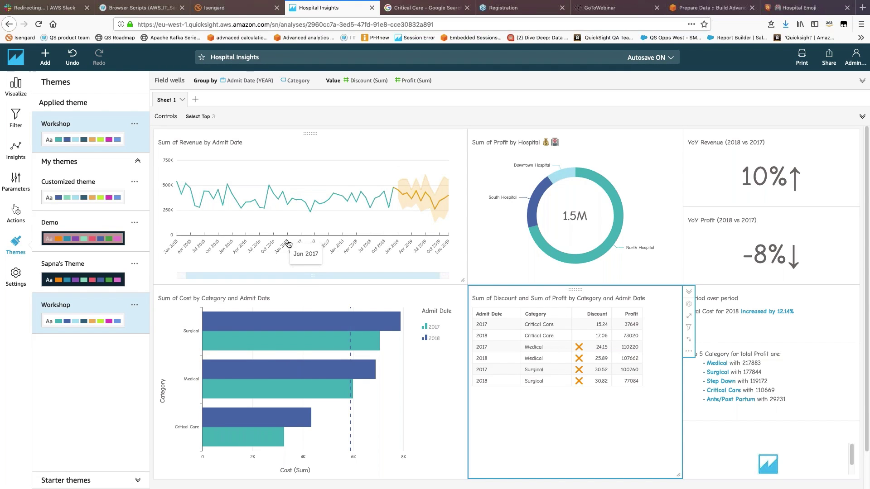
Add a sheet title reading 'Hopsital Inisights - Showing Top'.
click(16, 86)
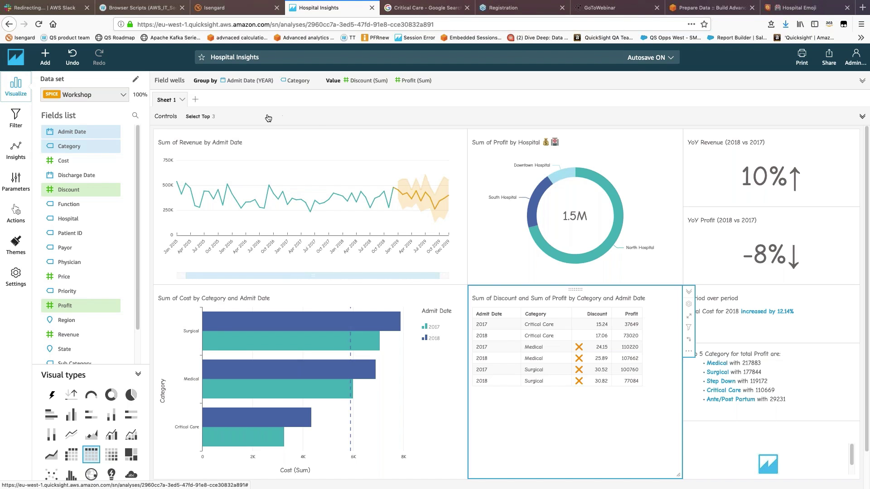
click(45, 56)
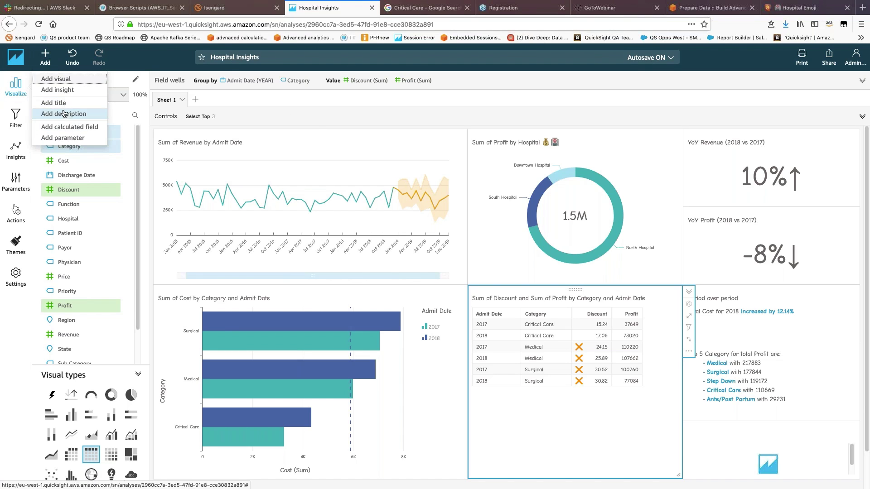
click(53, 103)
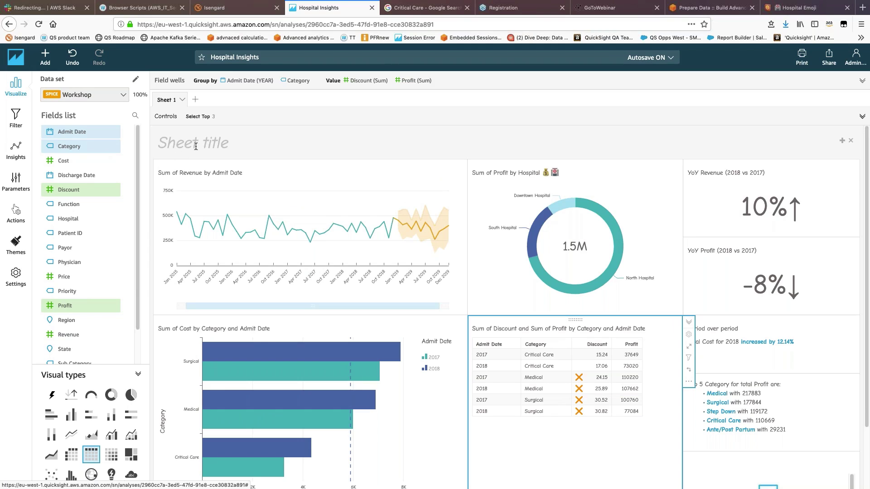
click(226, 145)
text(Hopsita)
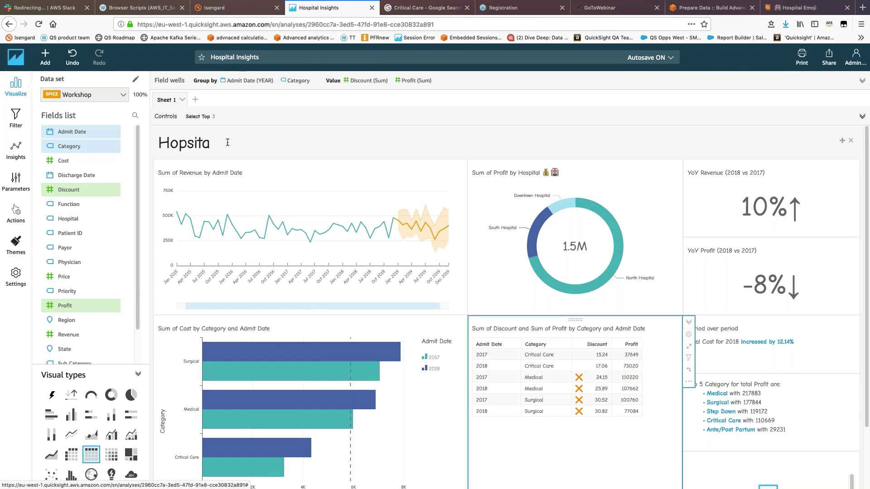
text(l Inisights)
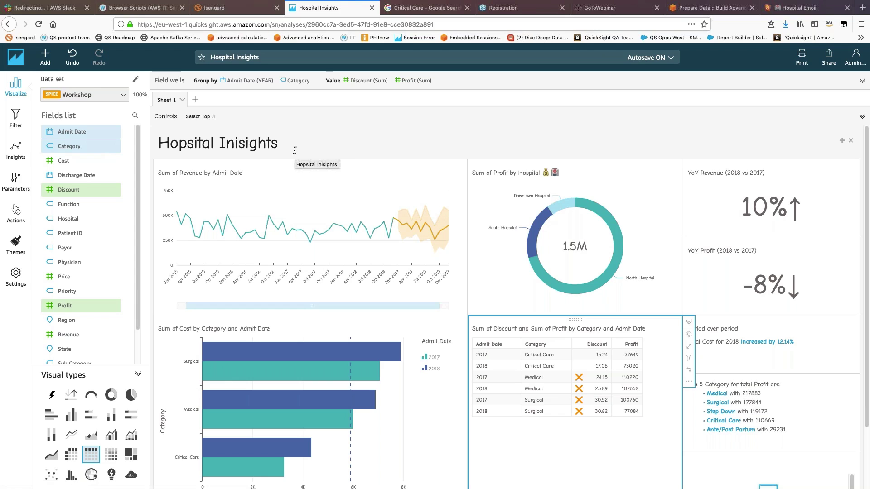
text(- Sh)
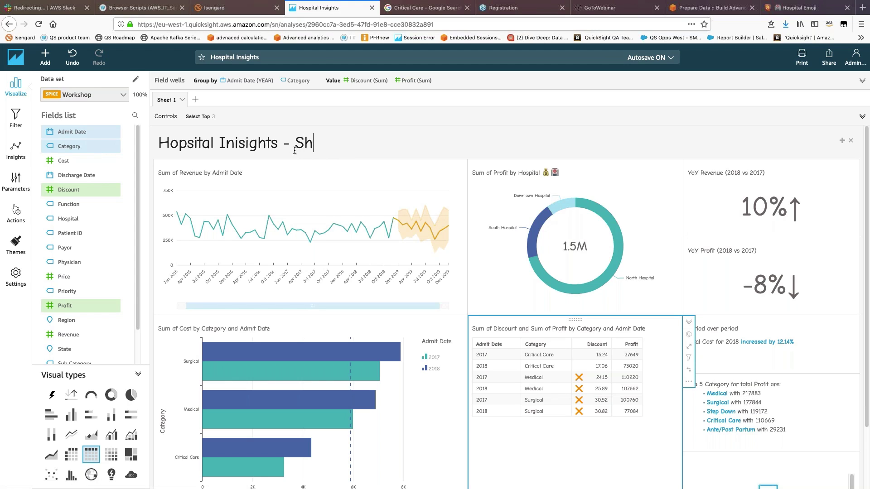
text(owing Top)
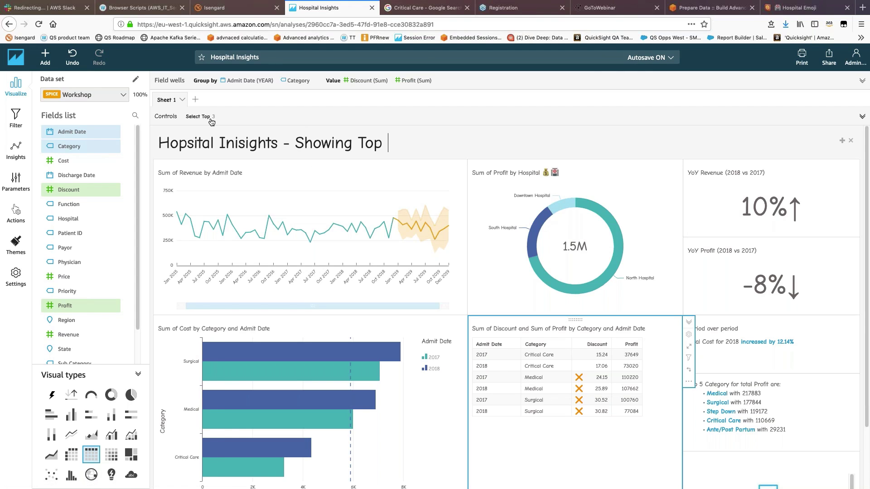
Append the <<$TopN>> parameter and ' Categories' to the sheet title.
click(843, 142)
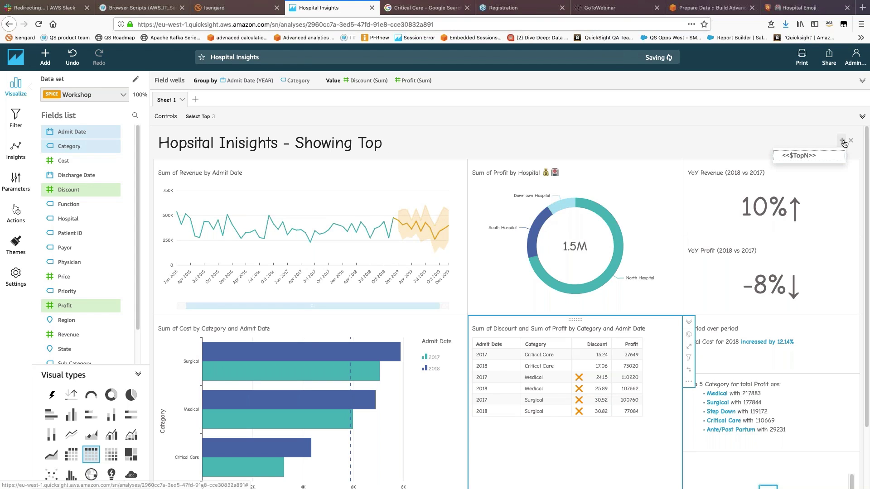
click(800, 157)
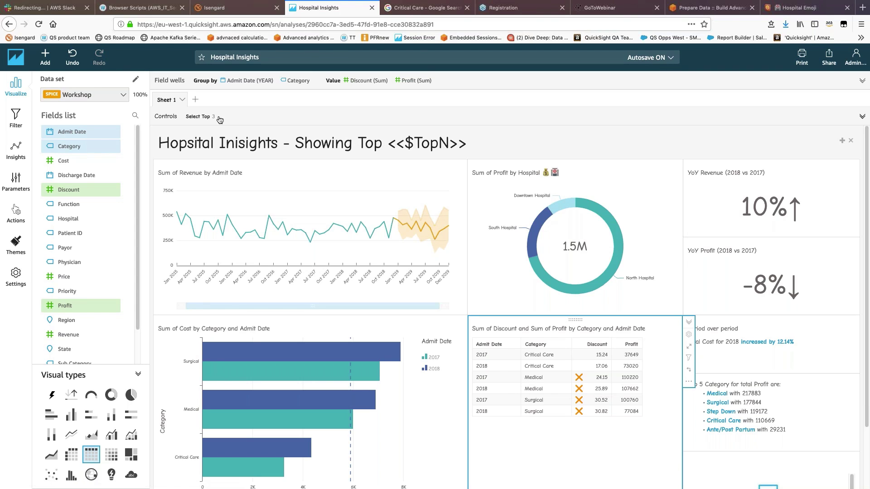
text(Categories)
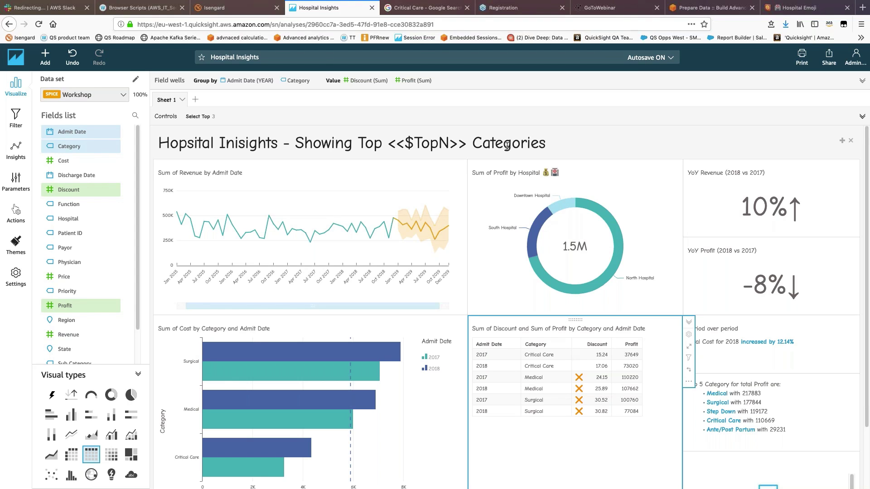
click(662, 117)
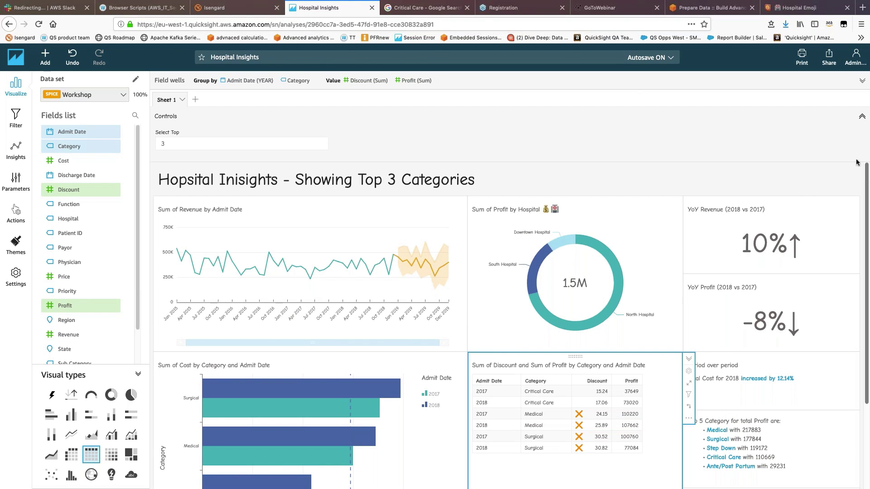
Collapse the Controls bar and scroll through the Workshop-themed sheet visuals.
click(863, 117)
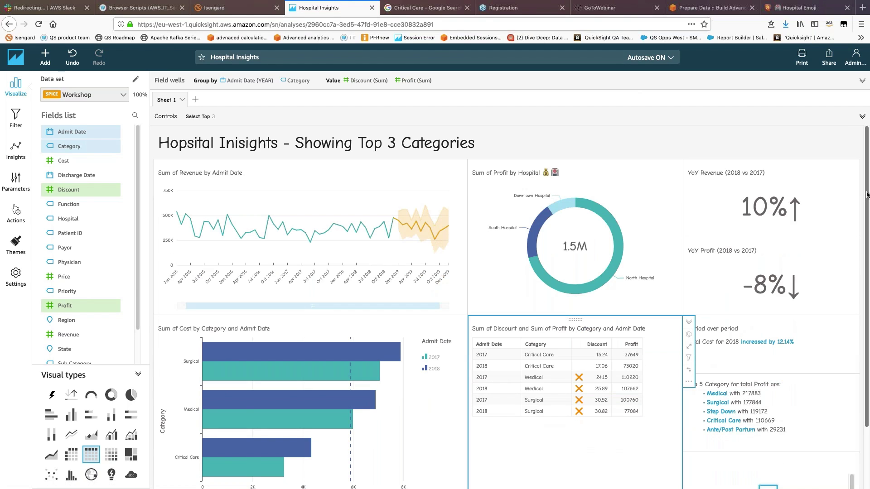
scroll(869, 278, down, 3)
scroll(868, 278, up, 3)
scroll(869, 278, down, 3)
click(844, 406)
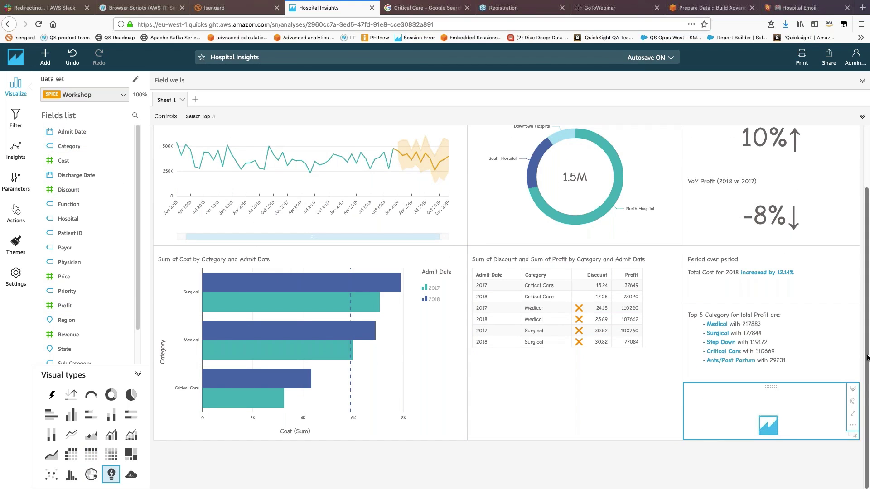
scroll(867, 353, up, 3)
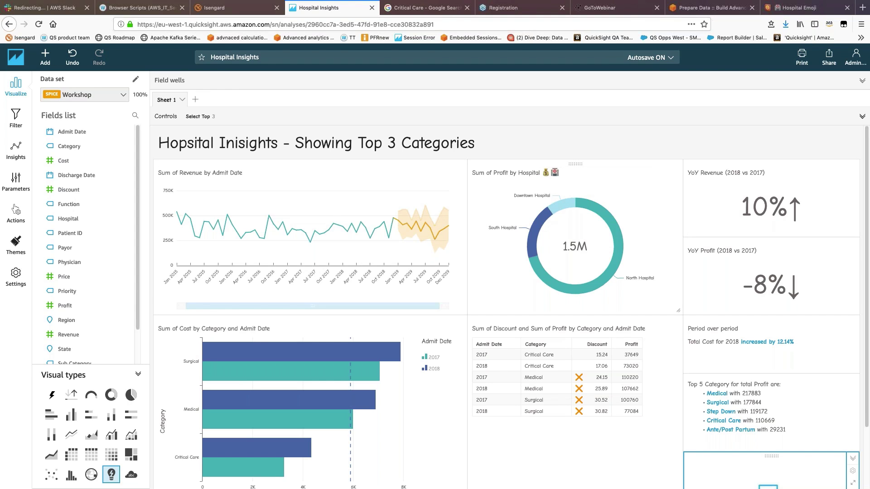
Start publishing the analysis as a dashboard named 'Hospital Insights-WS'.
click(829, 61)
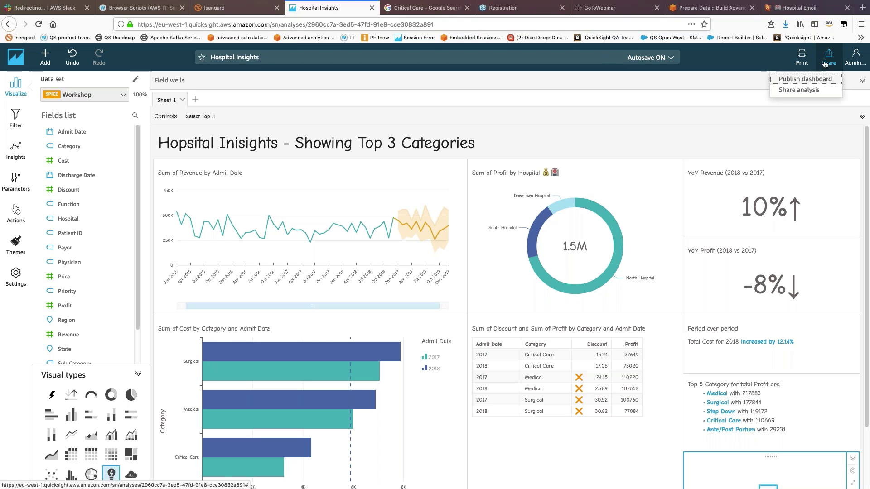
click(806, 80)
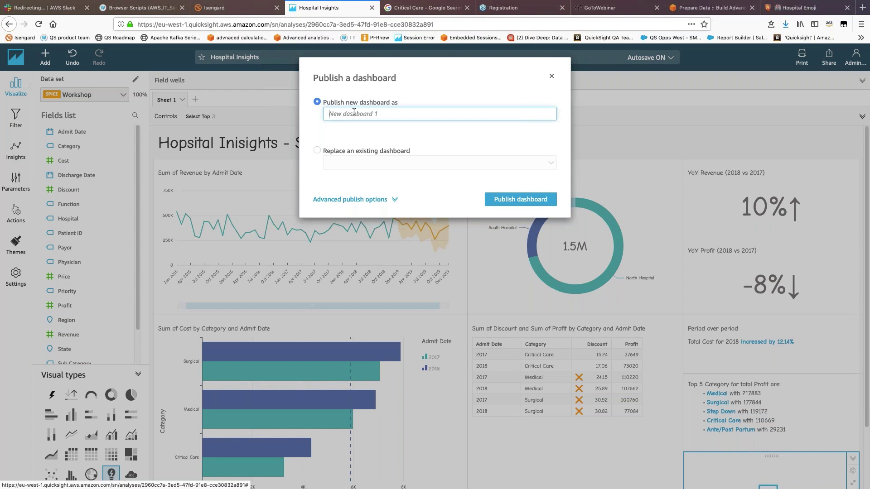
text(Ho)
text(spitalInsights-WS)
click(353, 114)
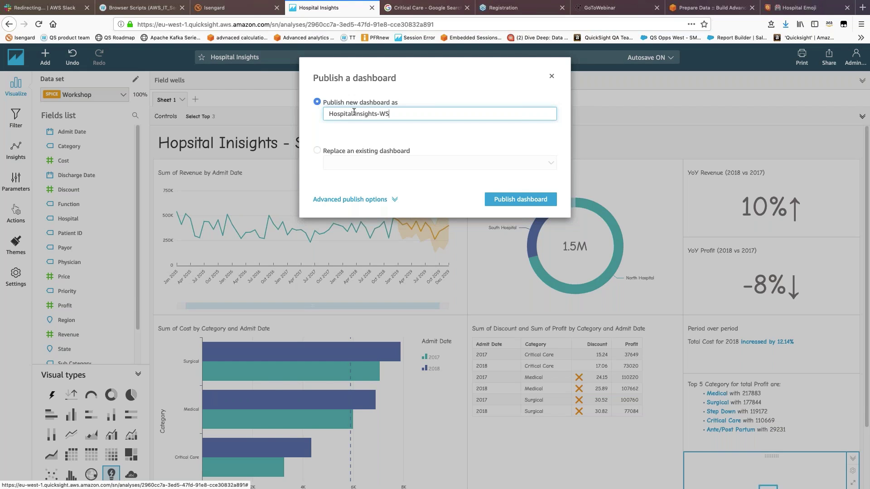
Enable expanded on-sheet controls and ad hoc filtering in the advanced publish options.
click(357, 203)
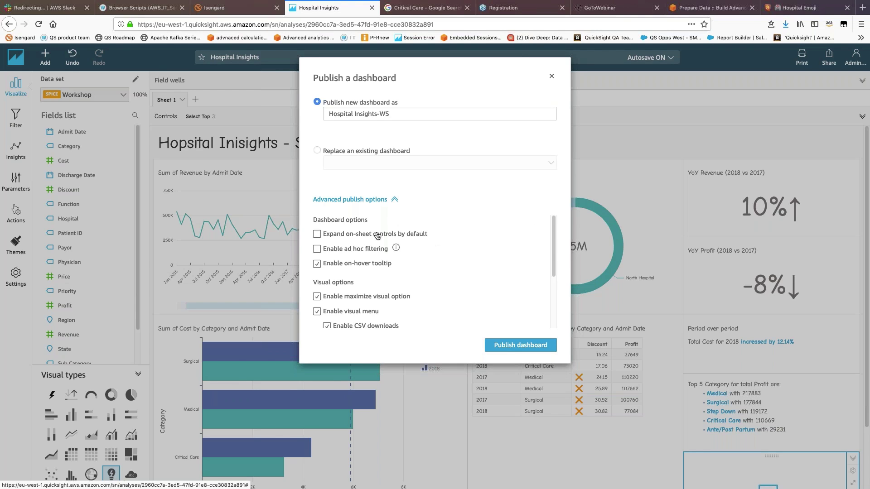
click(317, 234)
click(317, 249)
scroll(377, 296, down, 3)
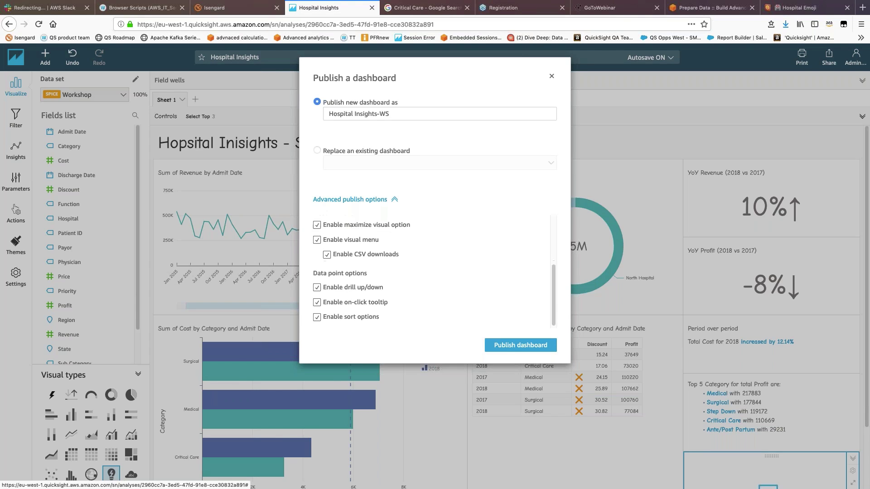
scroll(375, 298, up, 3)
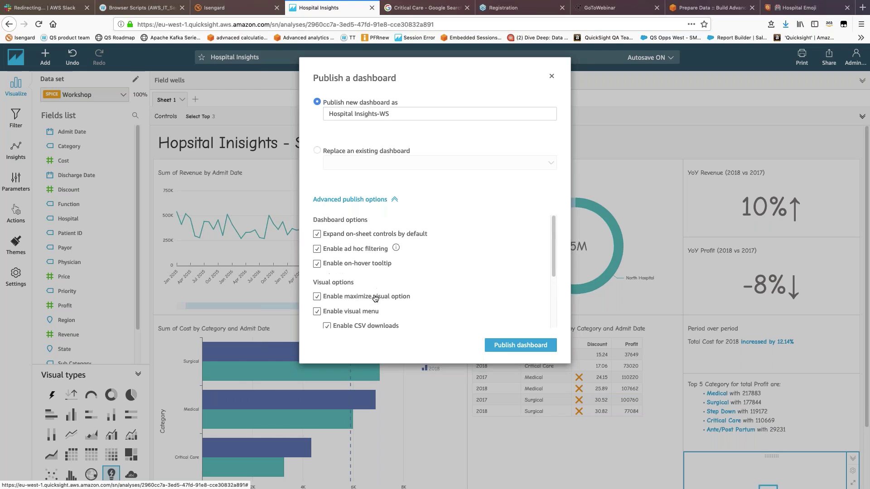
Change the dashboard name to 'Hospital Insights- ES' and publish it.
click(401, 113)
key(BackSpace)
key(BackSpace)
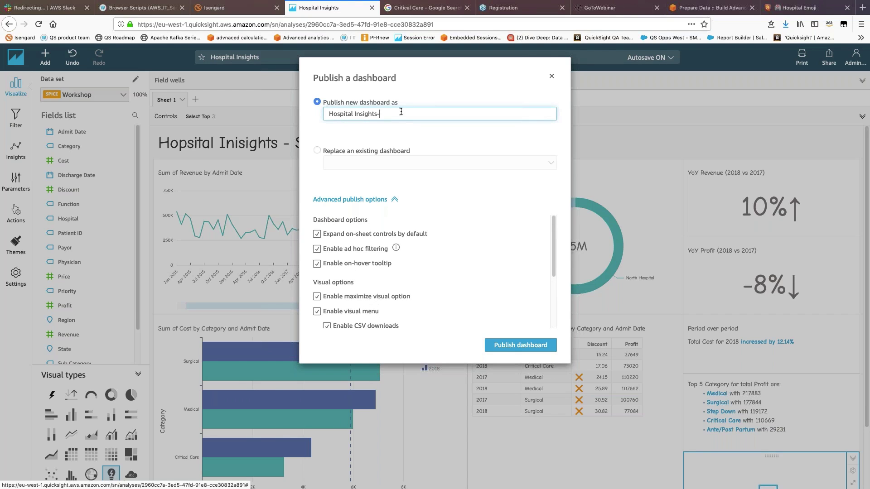
text(ES)
click(525, 348)
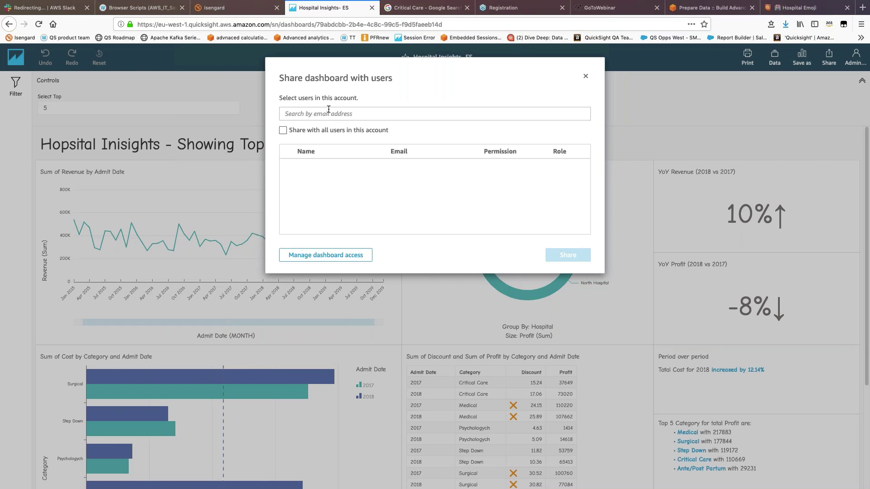
Share Hospital Insights- ES with all users in the account and close the permissions dialog.
click(283, 131)
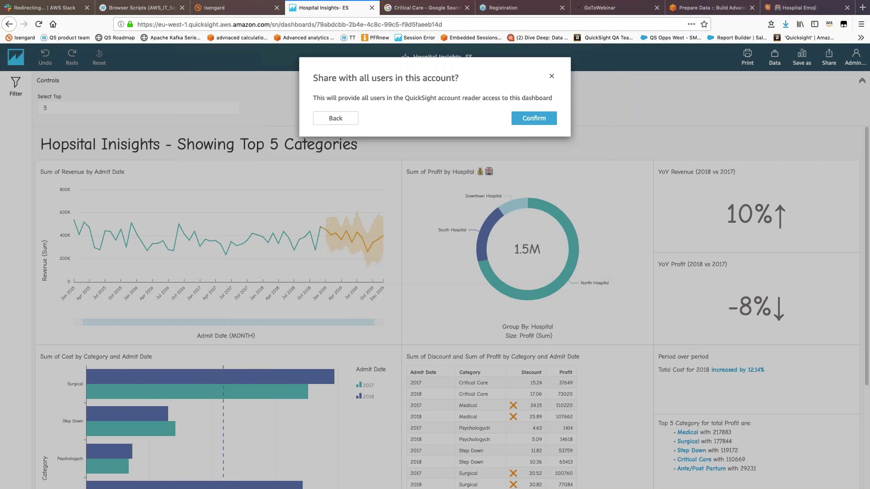
click(527, 122)
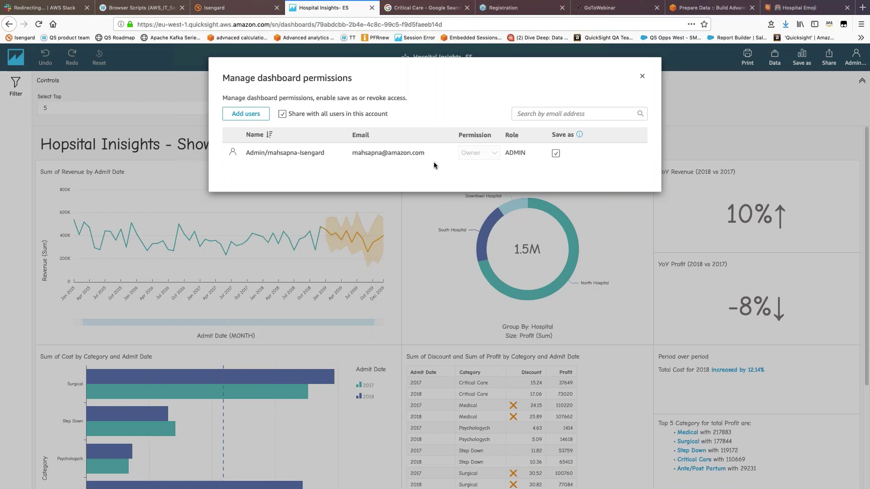
click(642, 77)
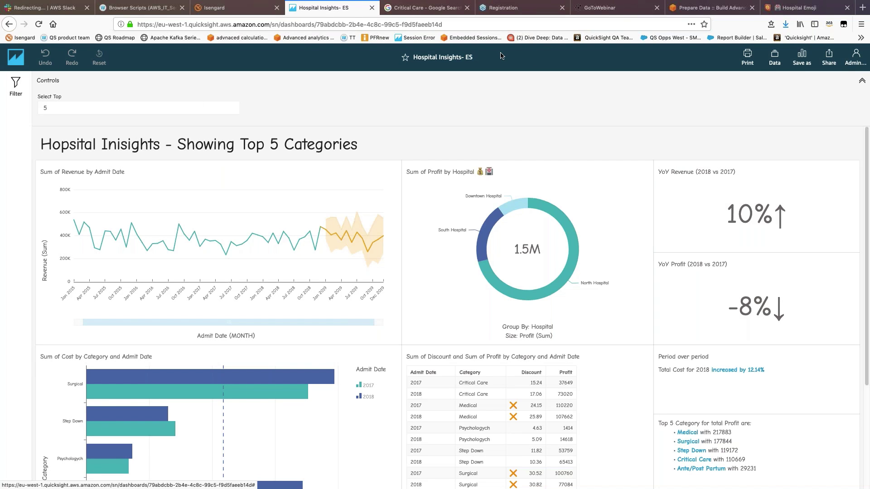
Show the Filters pane and inspect the revenue chart and donut without adding filters.
click(17, 87)
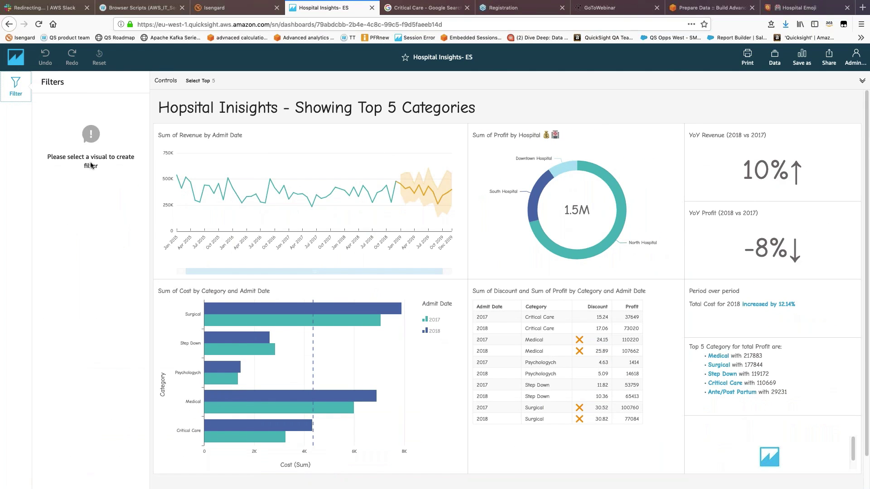
click(420, 135)
click(90, 169)
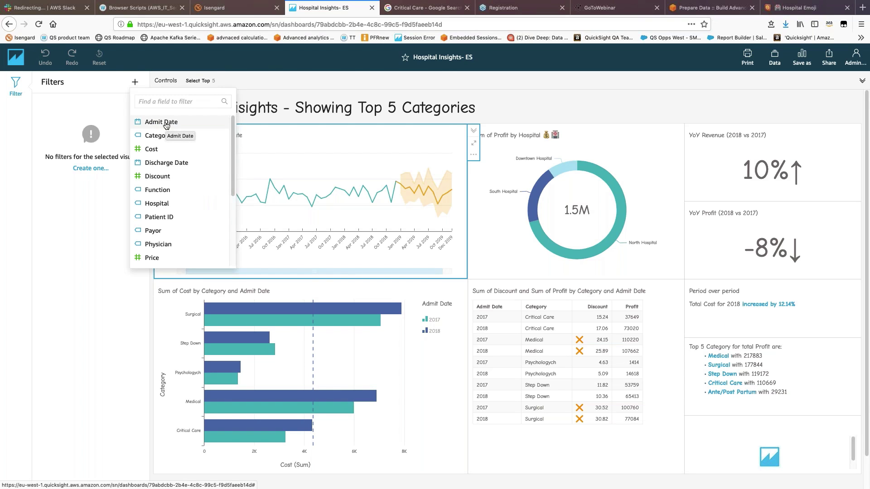
click(76, 248)
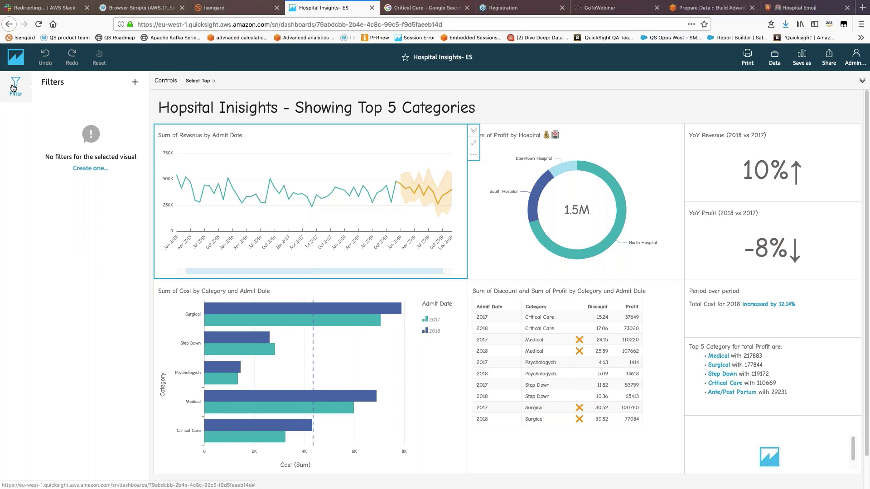
click(316, 200)
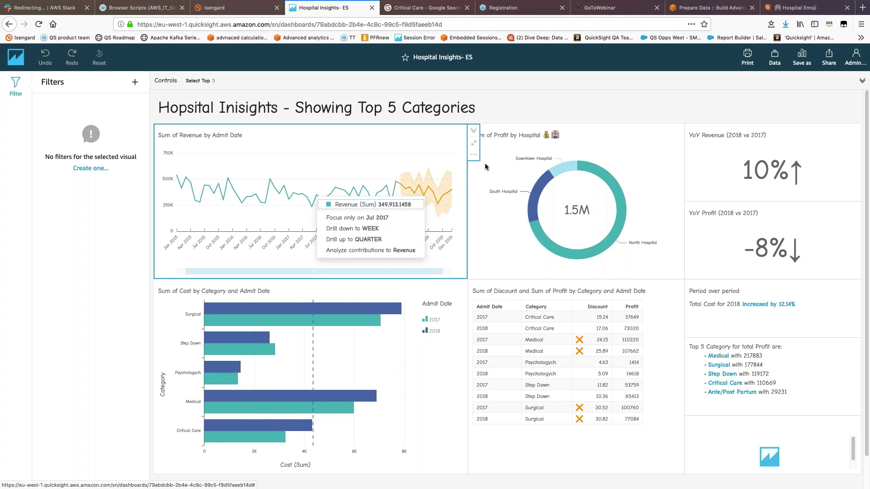
click(486, 182)
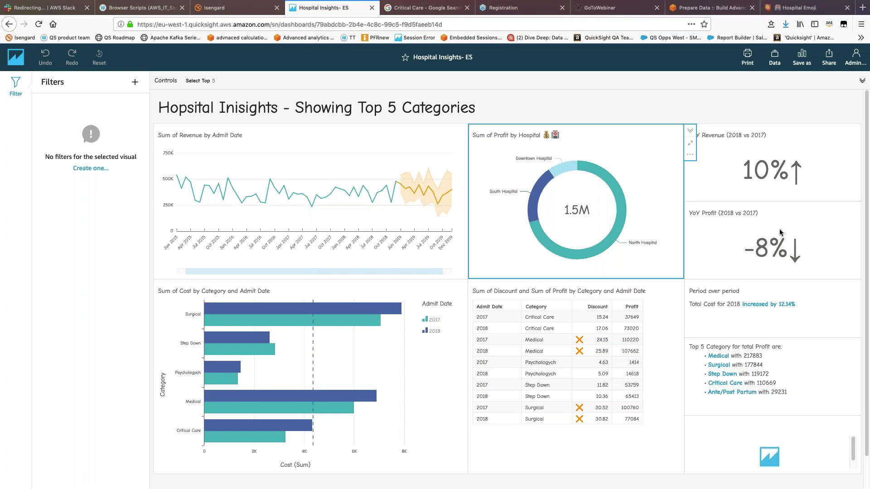
Export the profit donut's data to CSV and check the table's and cost chart's export options.
click(691, 157)
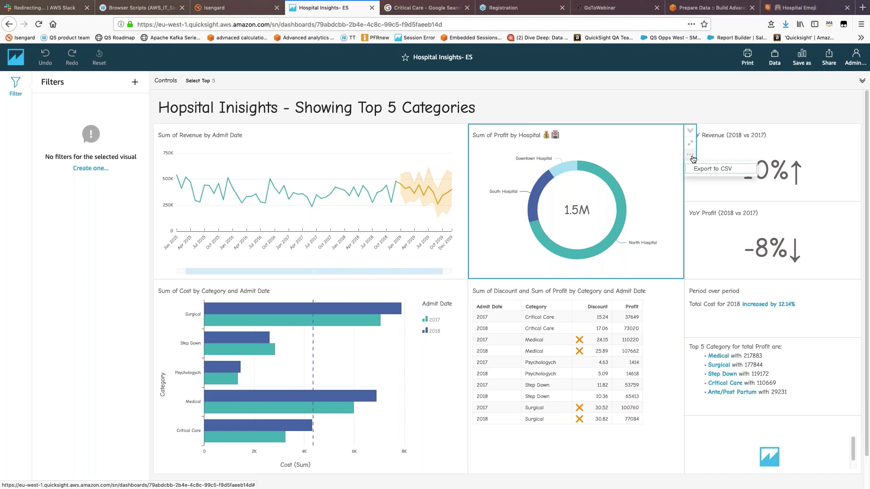
click(708, 175)
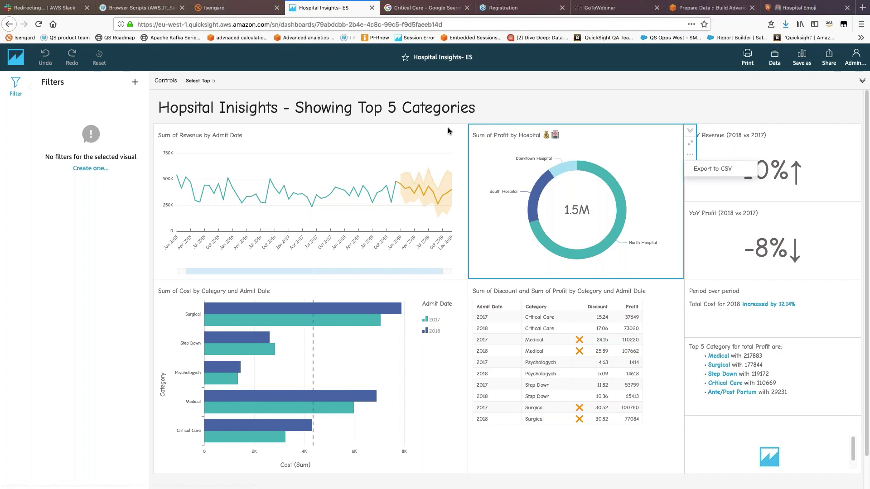
click(674, 302)
click(690, 322)
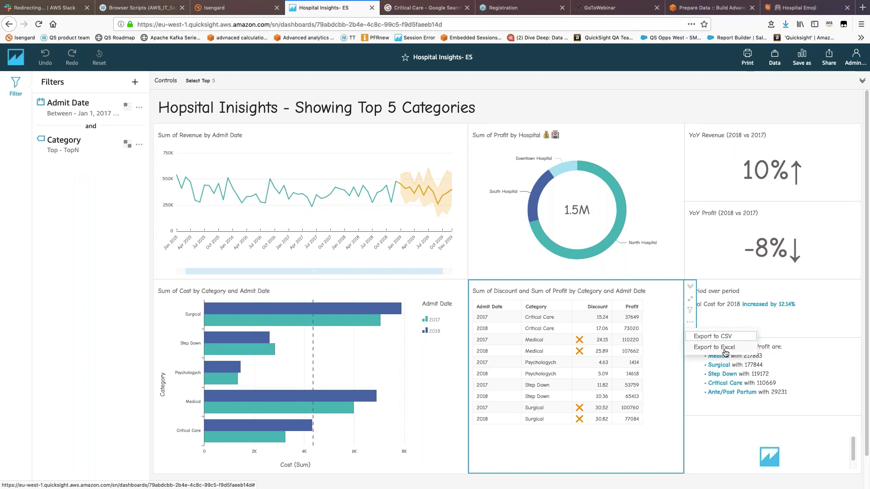
click(457, 299)
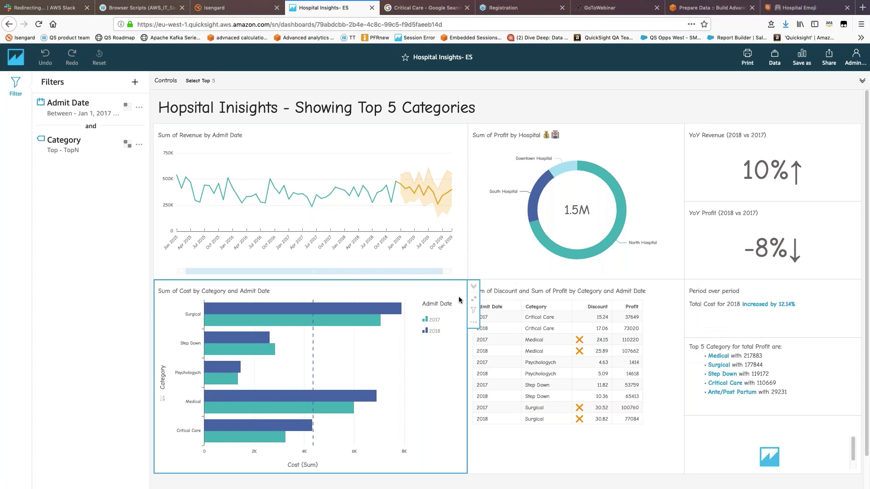
click(474, 323)
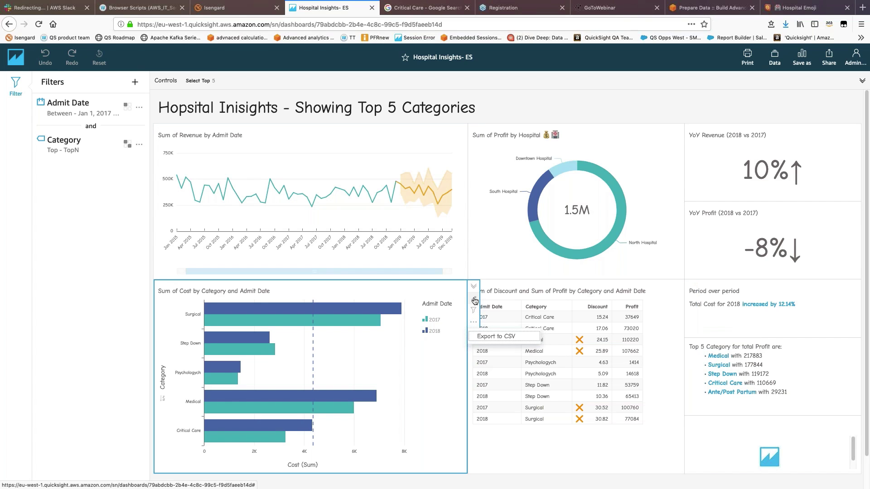
Maximise the cost by category chart, restore it, and go back to the home page.
click(475, 301)
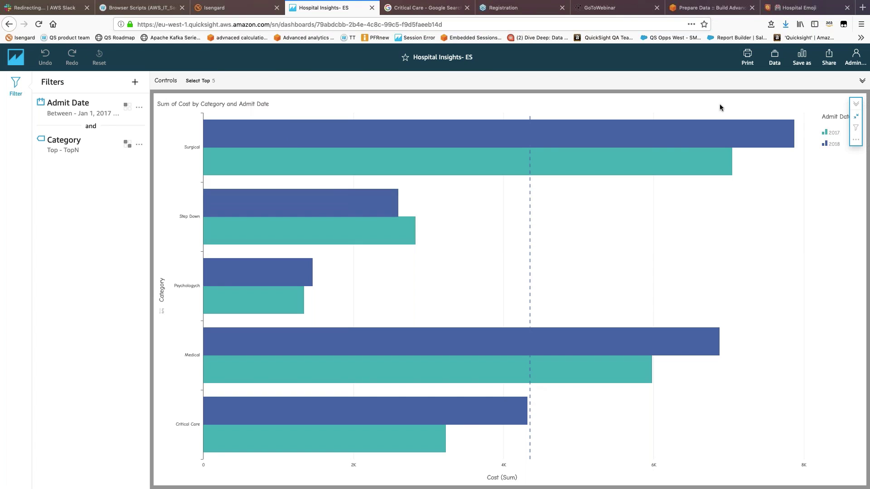
click(856, 116)
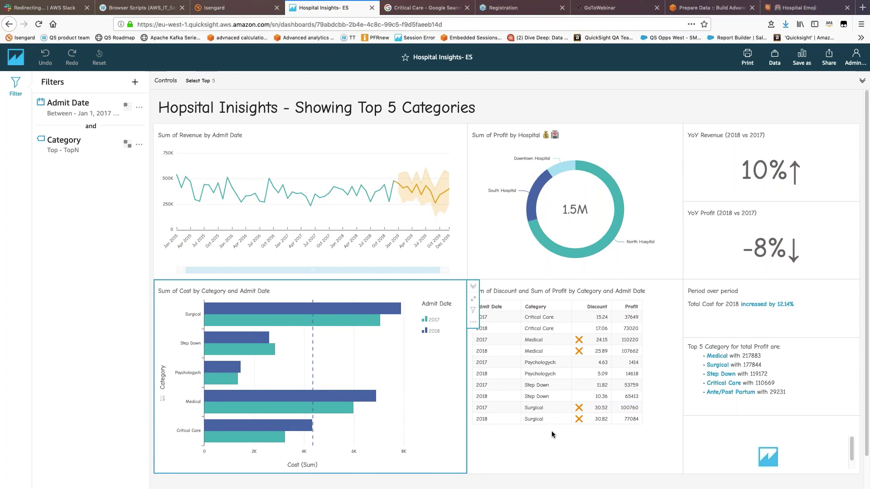
click(15, 57)
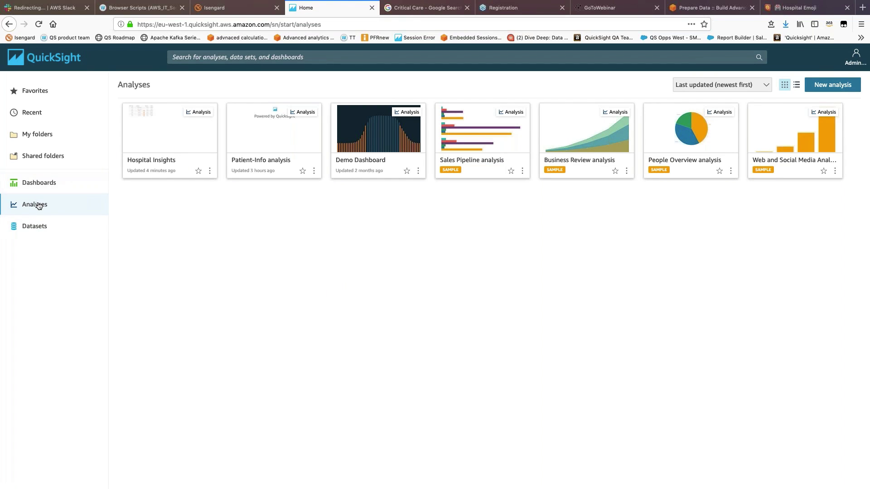
Open Hospital Insights, start publishing it as a dashboard, and uncheck expanded on-sheet controls in advanced options.
click(181, 139)
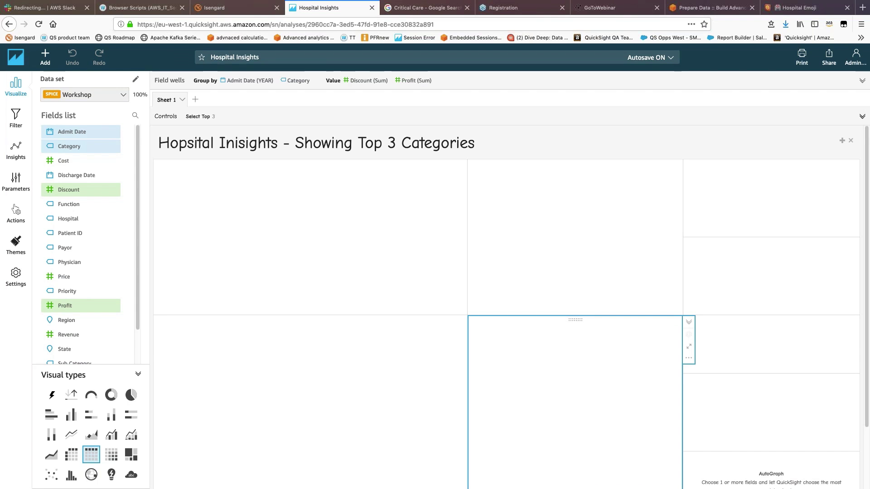
click(830, 63)
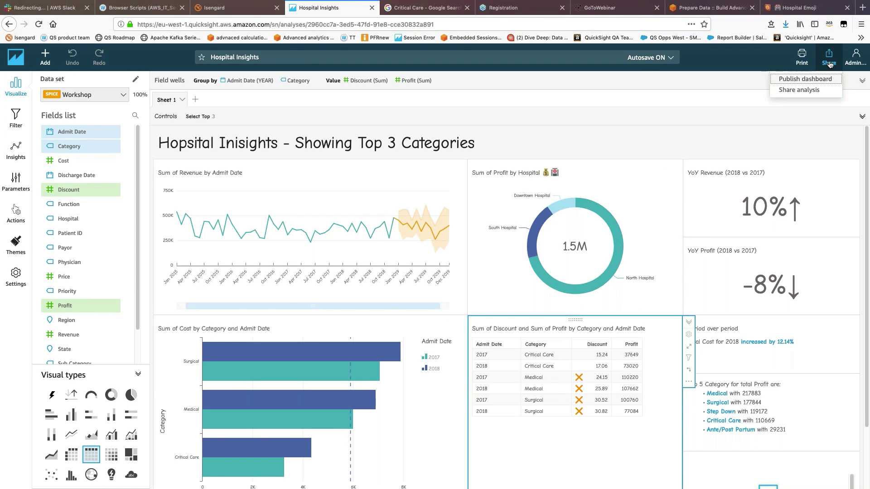
click(803, 79)
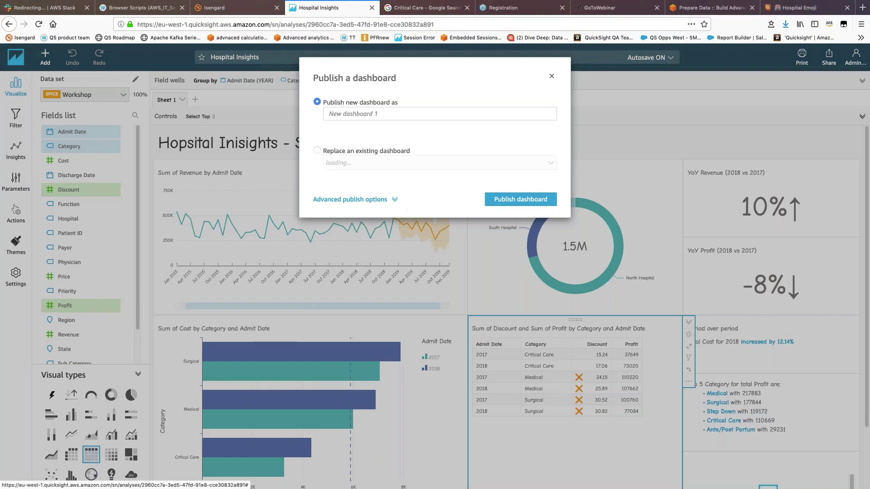
click(348, 200)
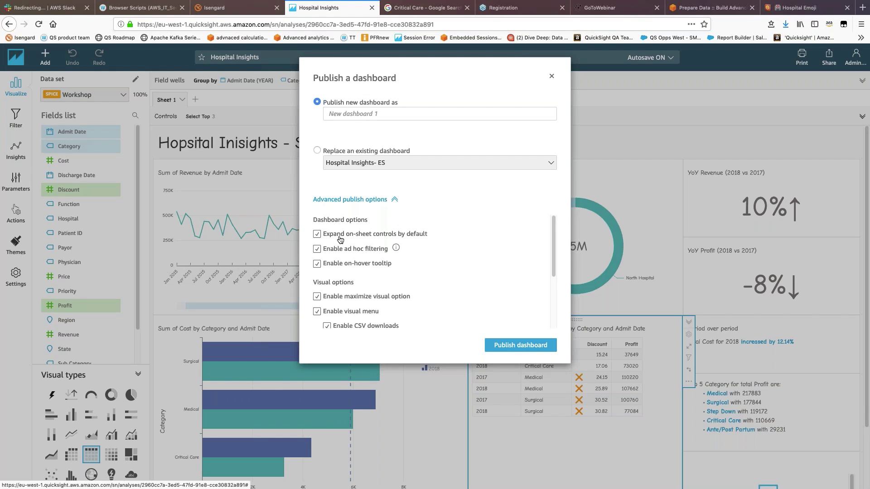
click(316, 234)
Turn off the ad hoc filtering and on-hover tooltip dashboard options.
click(317, 248)
click(317, 264)
scroll(330, 268, down, 3)
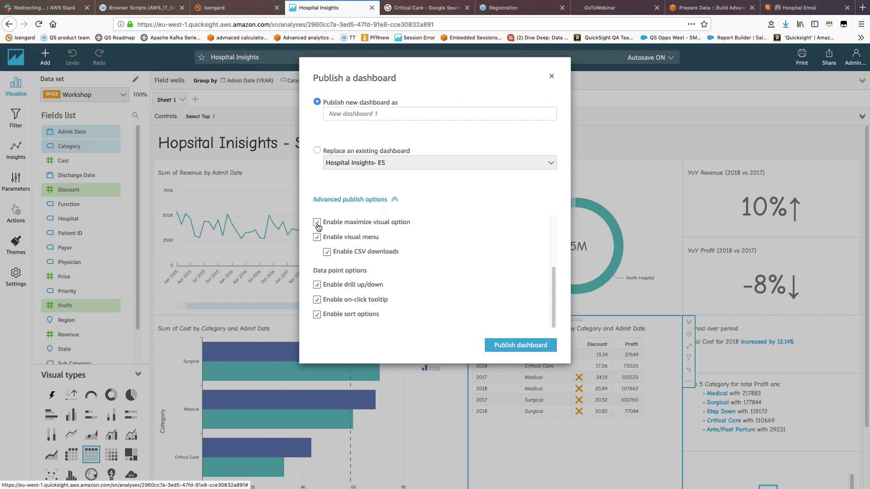
scroll(410, 297, up, 3)
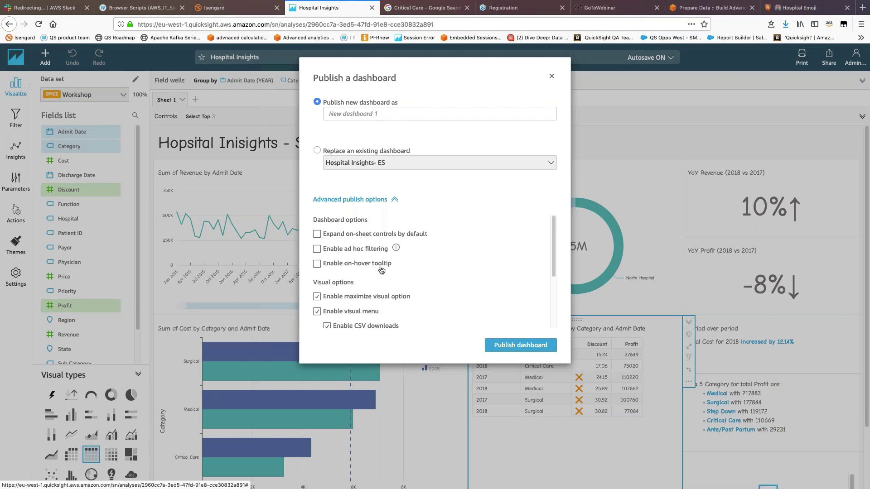
scroll(363, 263, down, 2)
Disable the maximize visual, visual menu, drill up/down, on-click tooltip and sort options.
click(316, 247)
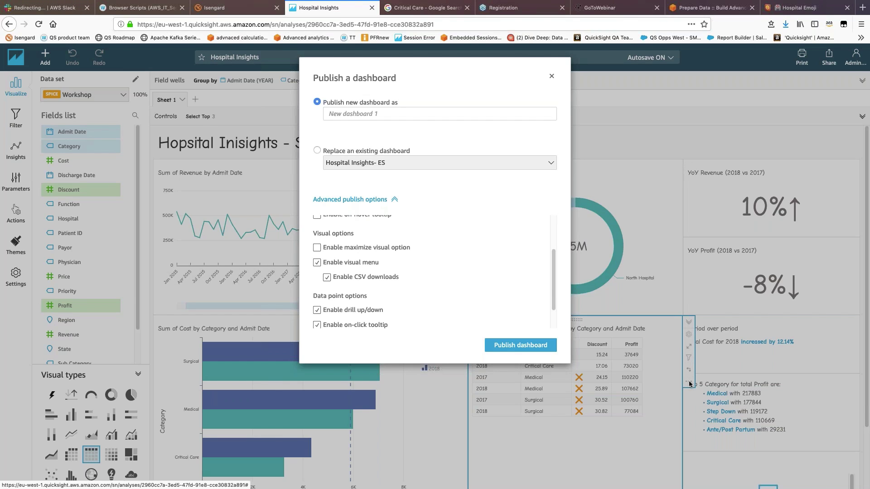
click(318, 263)
click(317, 263)
click(326, 278)
click(318, 263)
scroll(327, 283, down, 1)
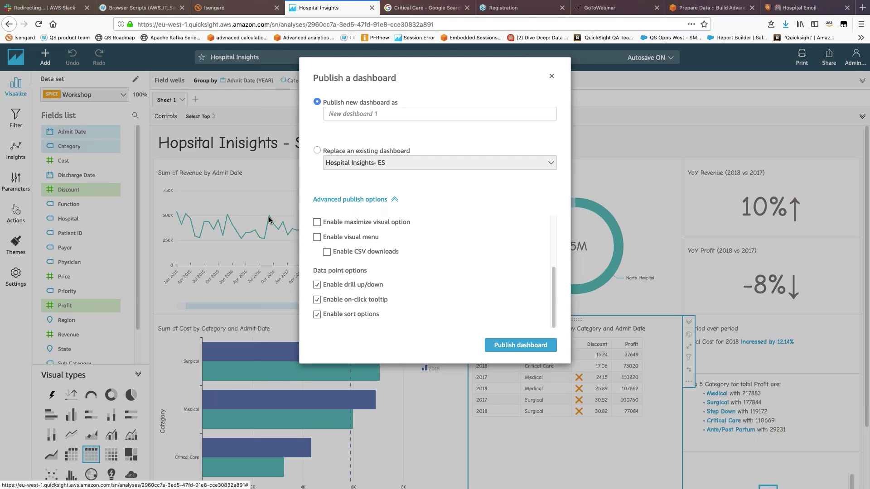
click(317, 285)
click(317, 300)
click(317, 315)
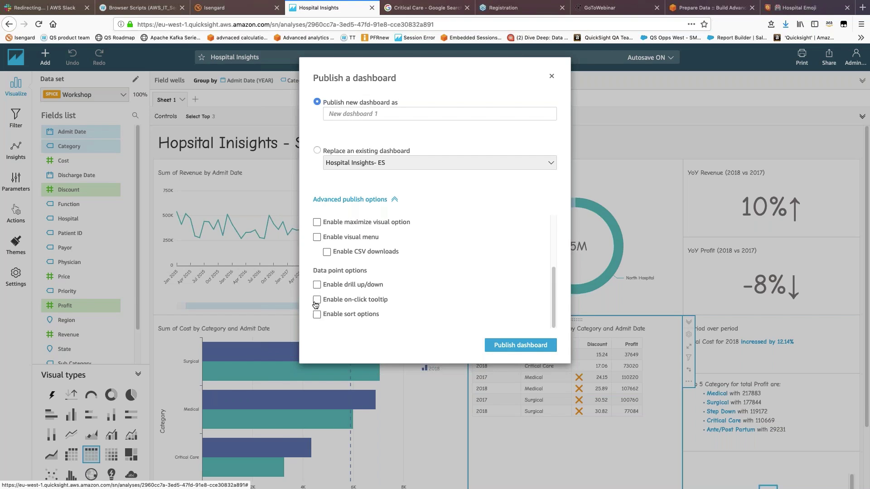
Name the new dashboard 'hospital insights - NS'.
click(534, 347)
click(344, 109)
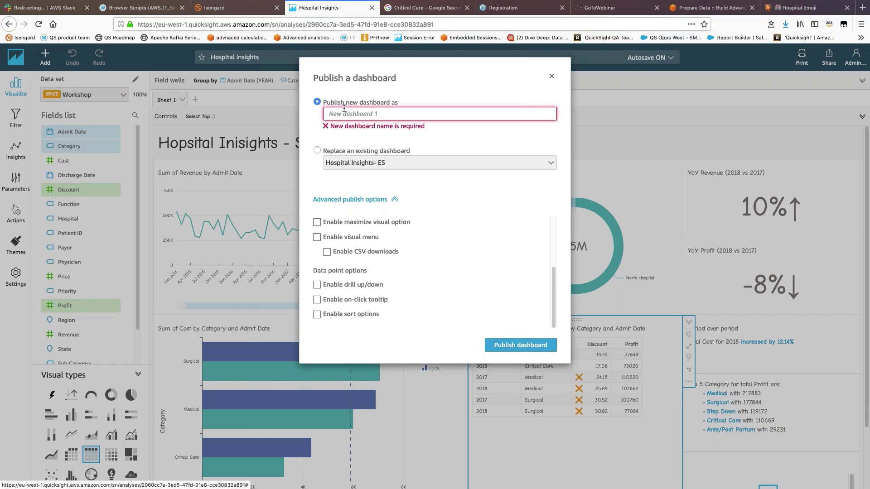
text(hospital)
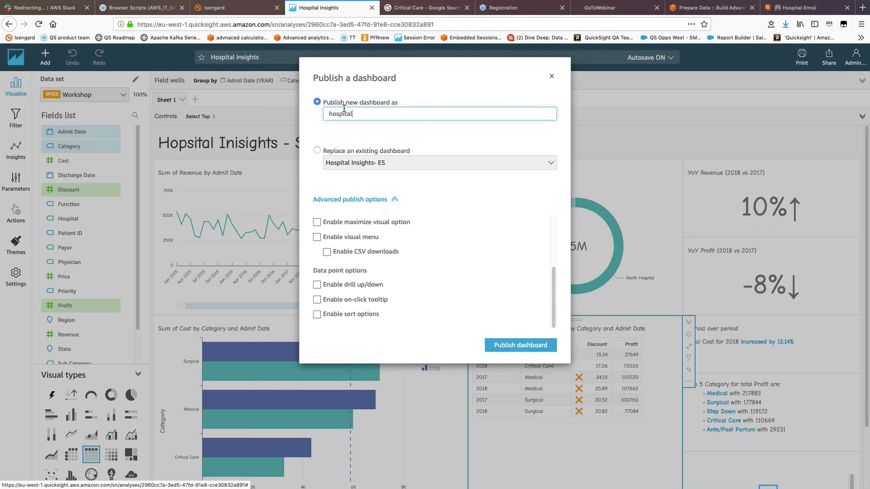
text(in)
key(BackSpace)
key(BackSpace)
text(insights)
text(NS)
Publish the hospital insights - NS dashboard, skip sharing, review its charts, and return home.
click(521, 346)
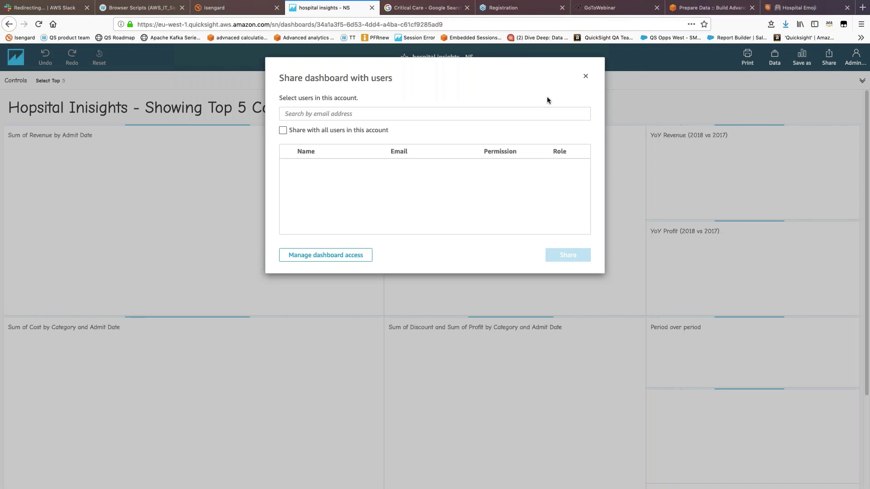
click(587, 77)
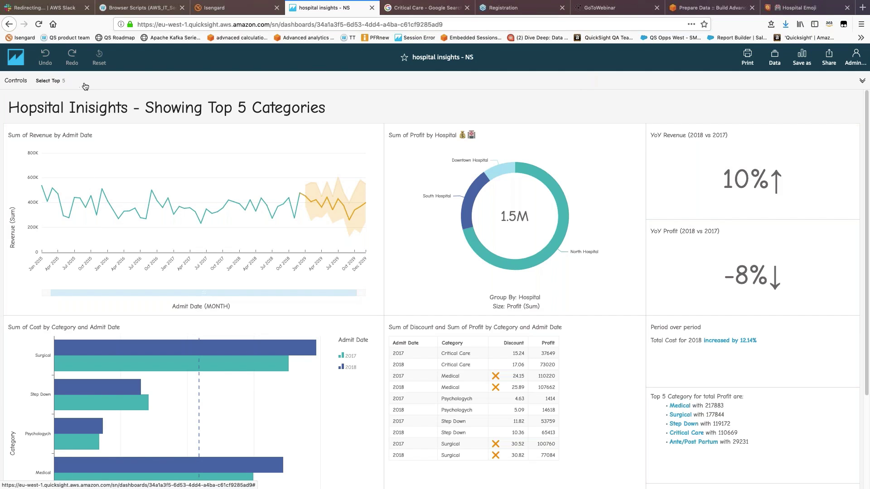
click(206, 210)
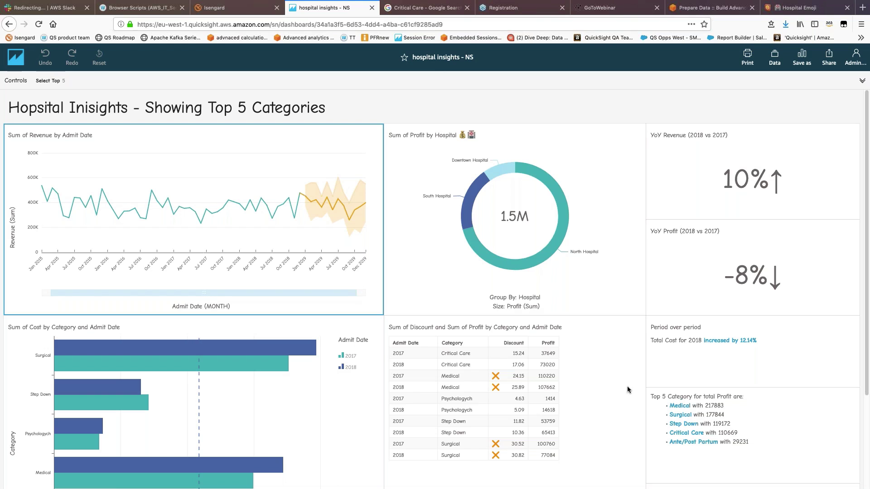
scroll(317, 402, down, 5)
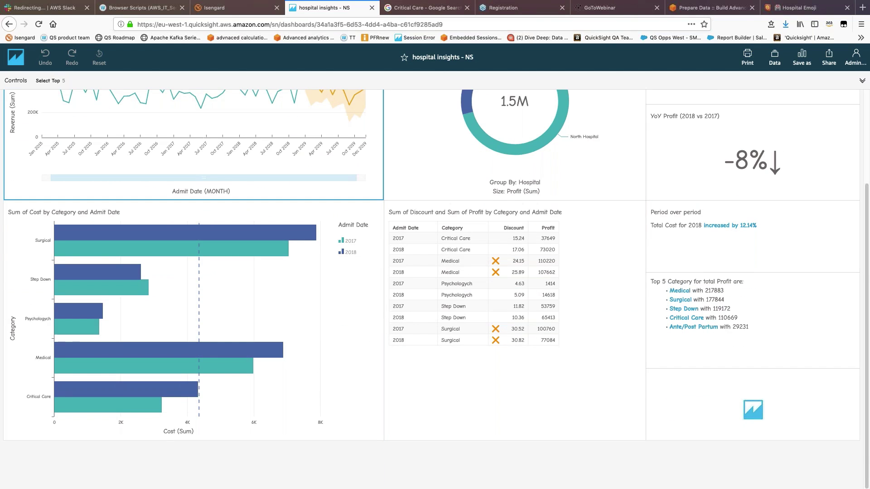
scroll(139, 348, up, 5)
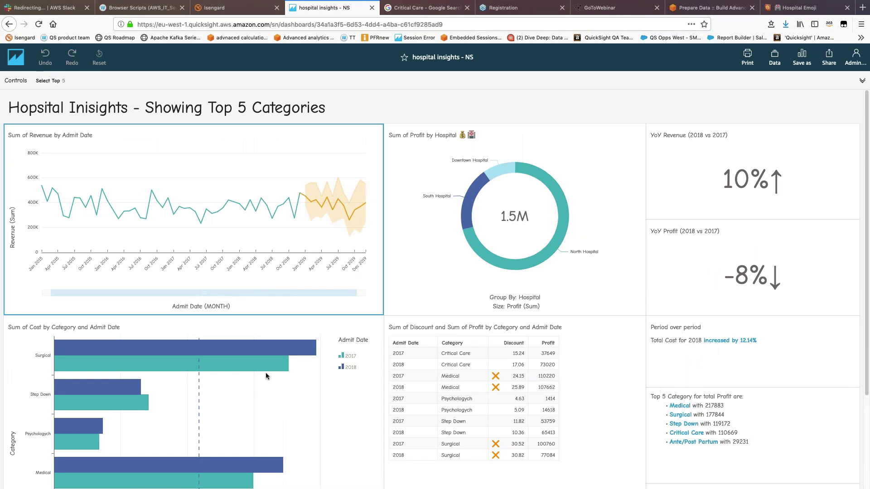
click(16, 57)
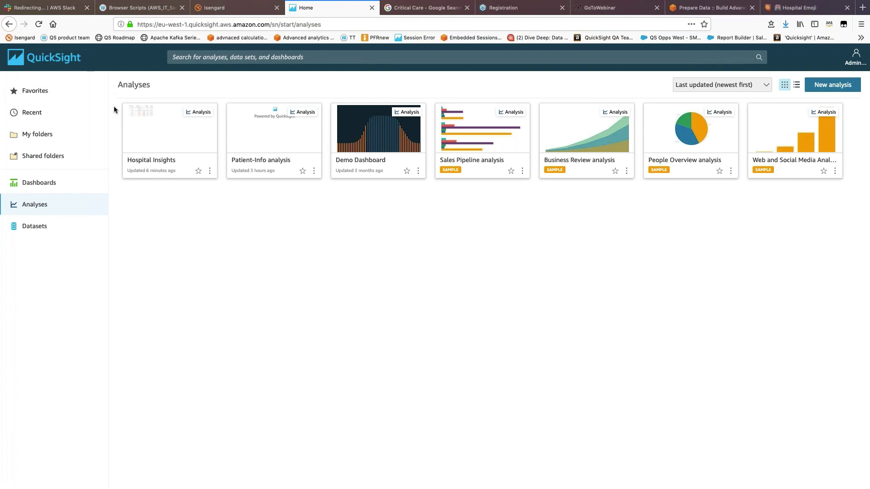
click(42, 184)
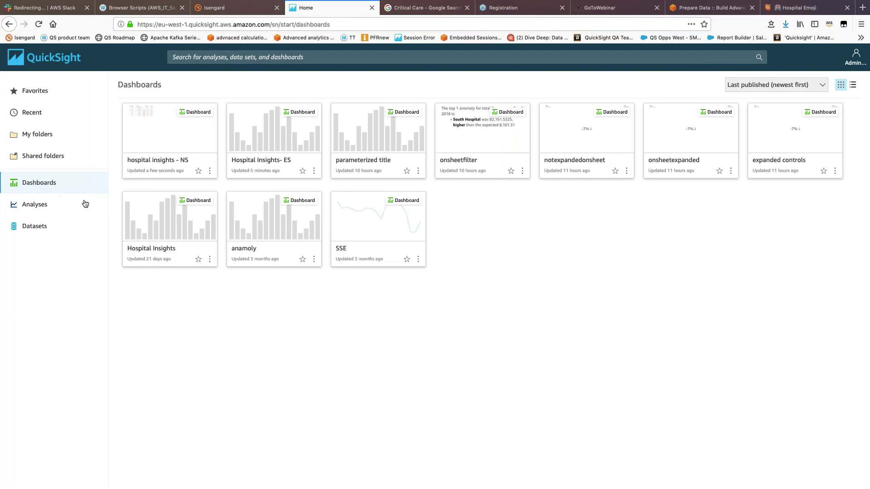
click(272, 130)
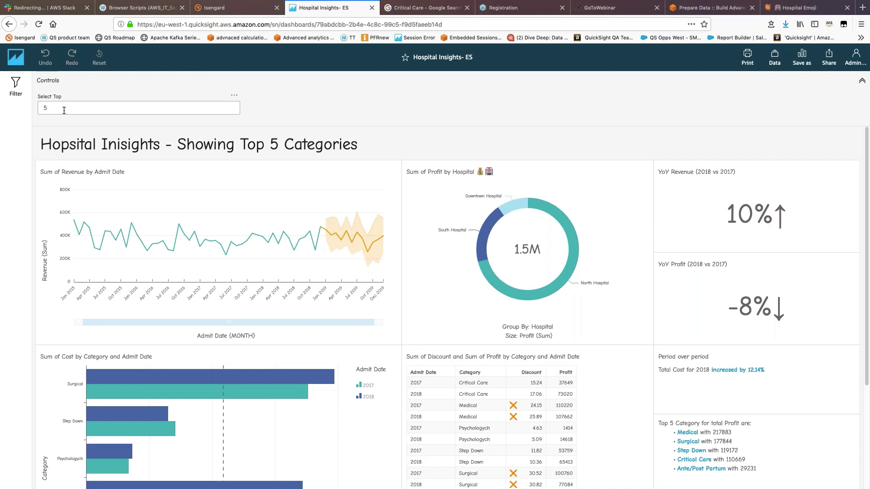
scroll(414, 374, down, 5)
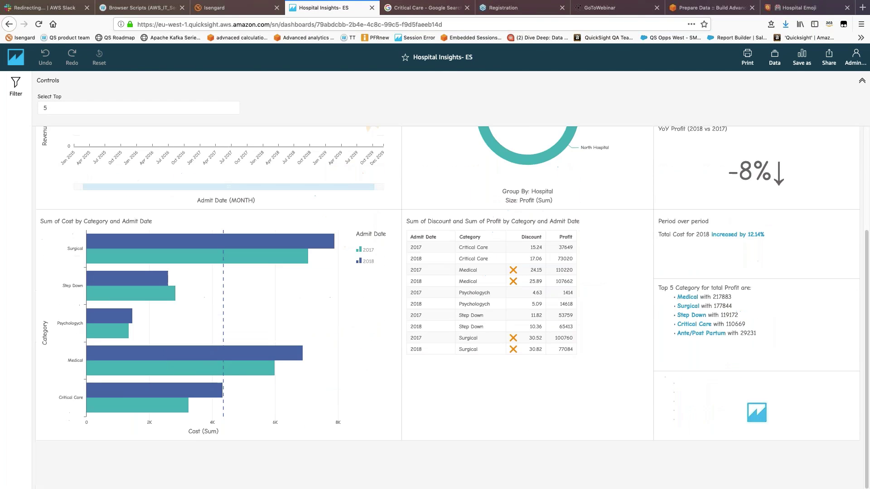
scroll(82, 147, up, 5)
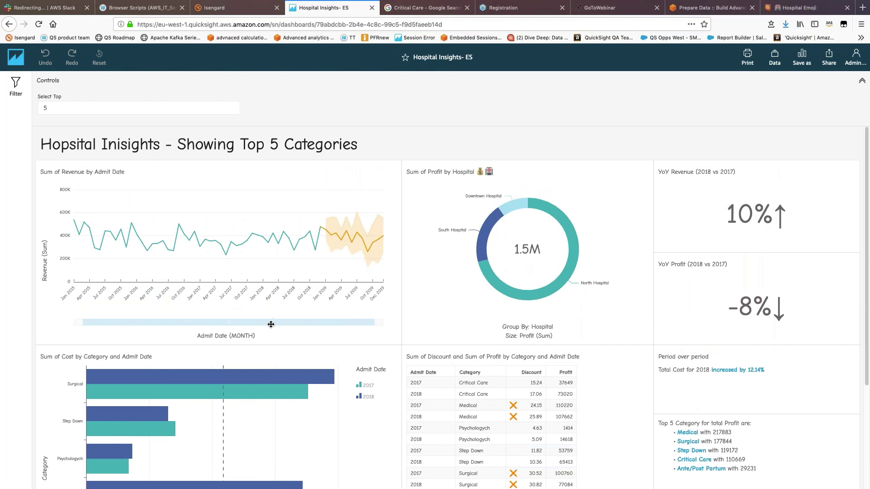
scroll(272, 324, down, 5)
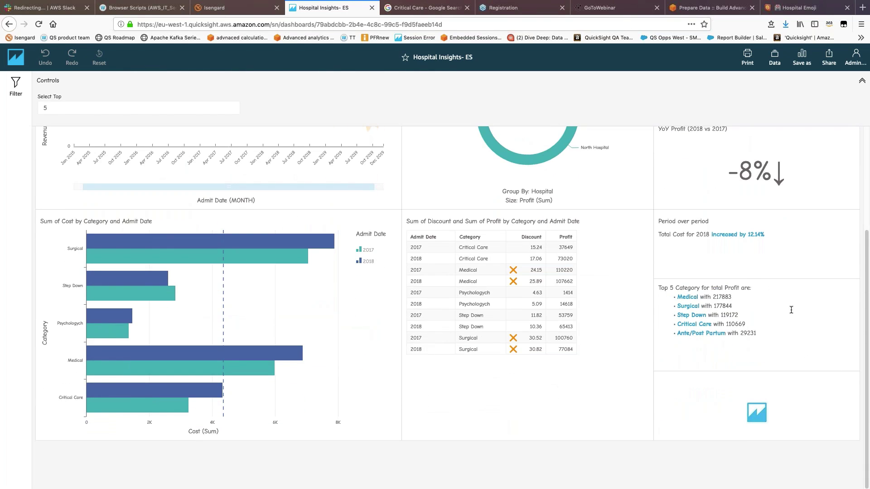
scroll(711, 361, up, 5)
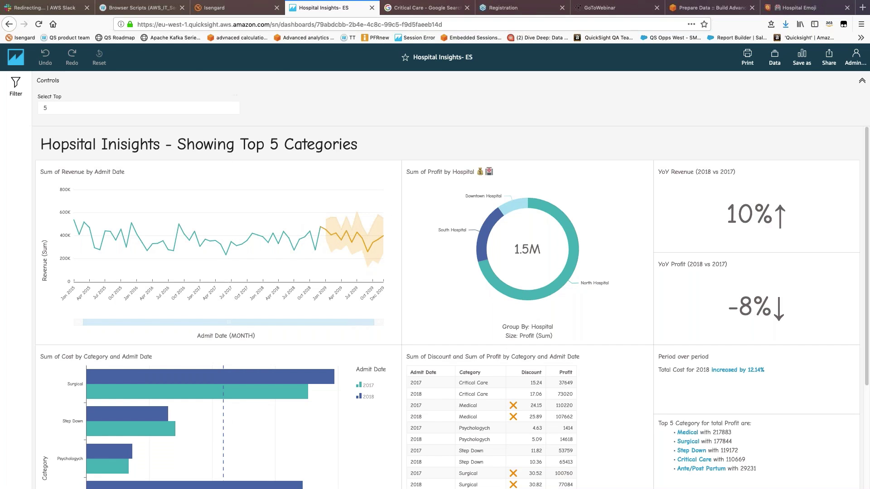
click(15, 57)
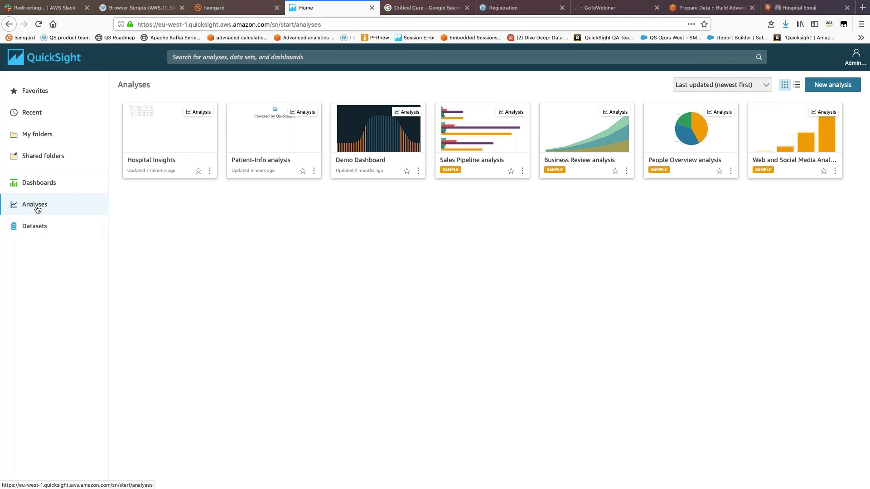
In Hospital Insights, add Sheet 2 with a table of Profit (Sum) by Category, Function and Hospital.
click(175, 134)
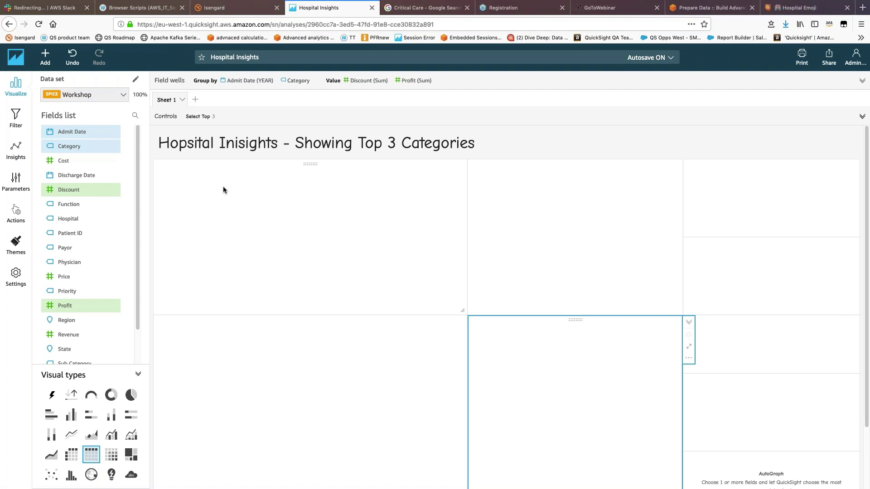
click(195, 100)
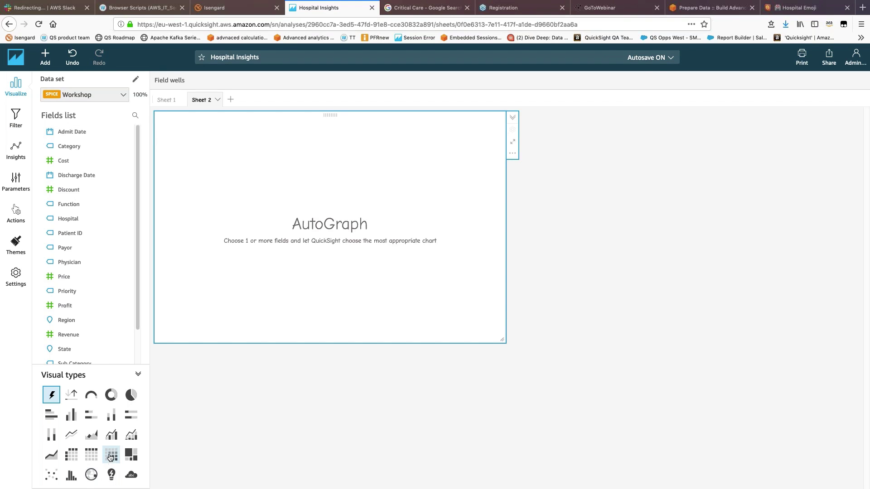
click(94, 458)
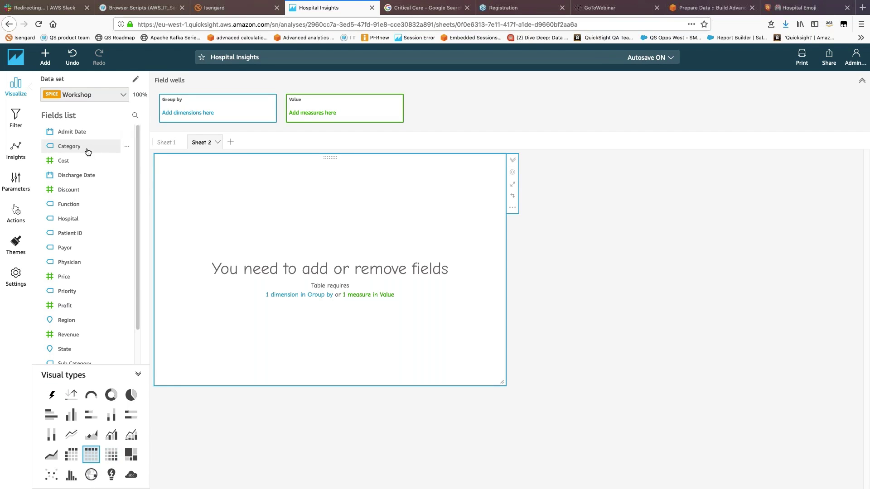
click(87, 149)
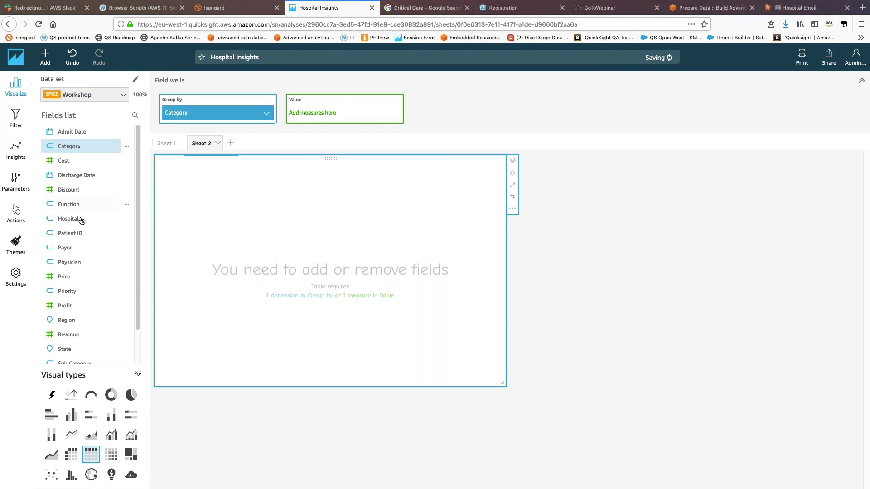
click(71, 204)
click(73, 220)
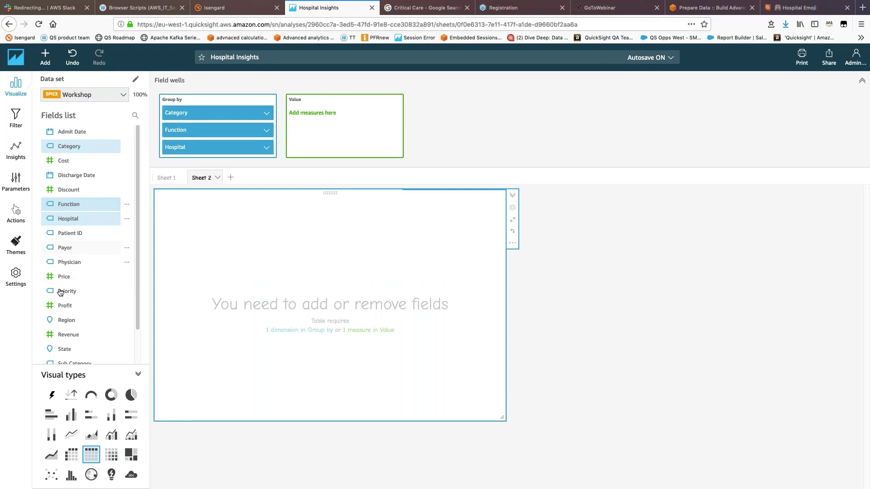
click(66, 306)
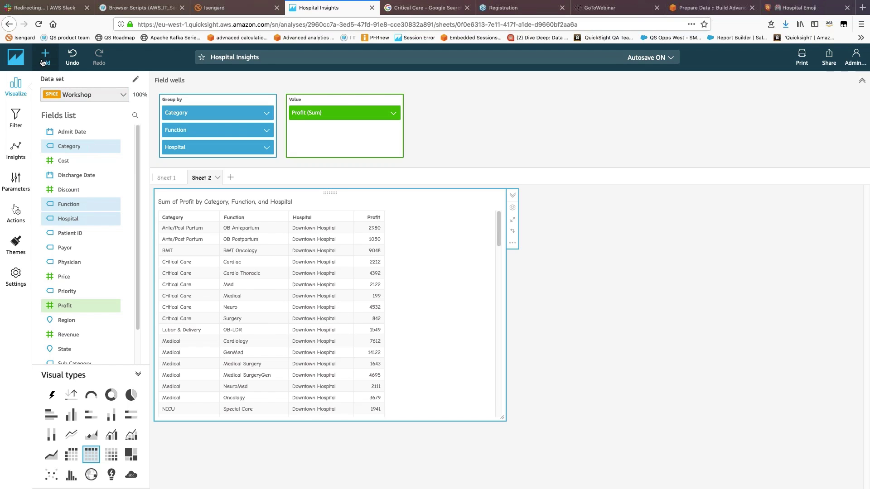
click(14, 192)
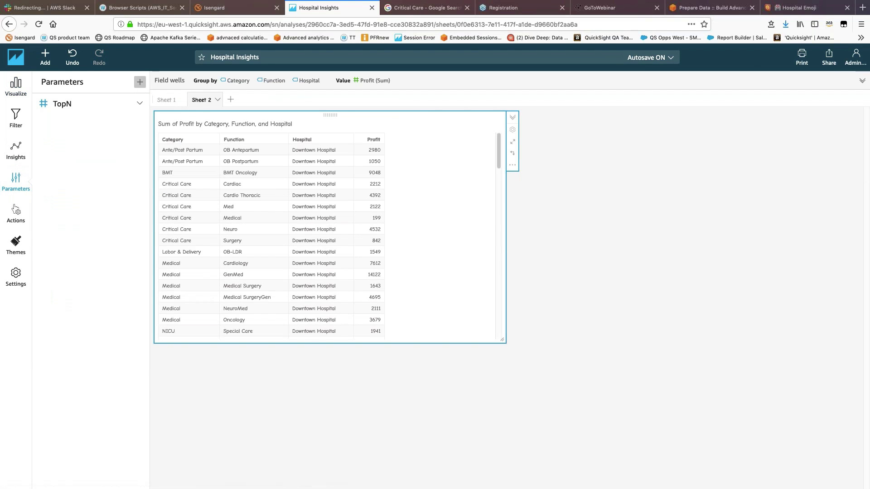
Create a single-value String parameter Fieldselector with static default value Category.
click(140, 82)
click(388, 130)
text(S)
key(BackSpace)
key(BackSpace)
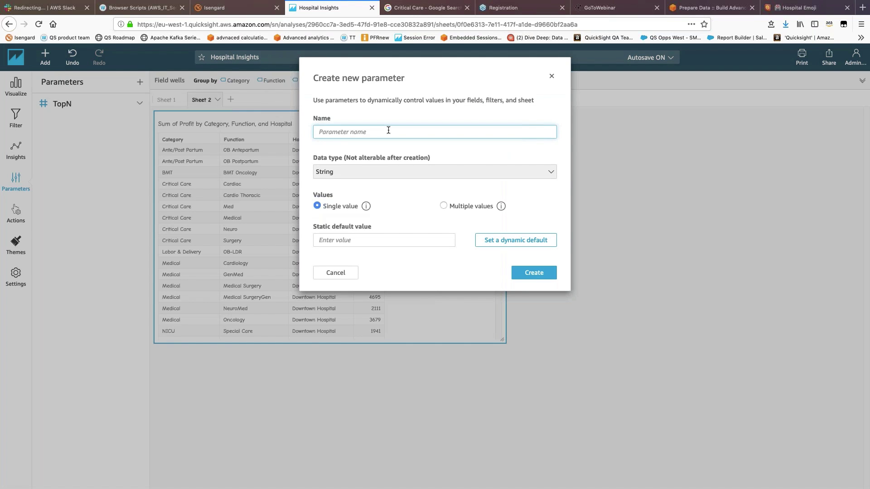
text(Fields)
text(elector)
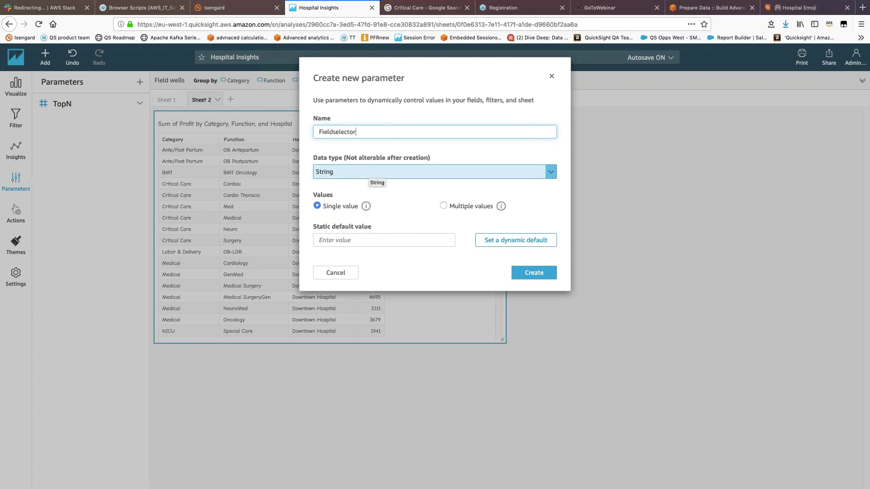
click(347, 239)
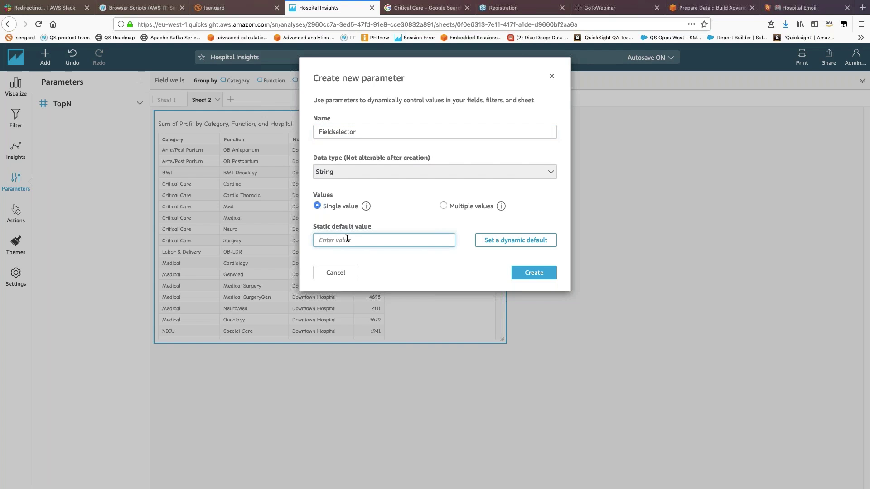
text(Categoru)
key(BackSpace)
text(y)
click(533, 273)
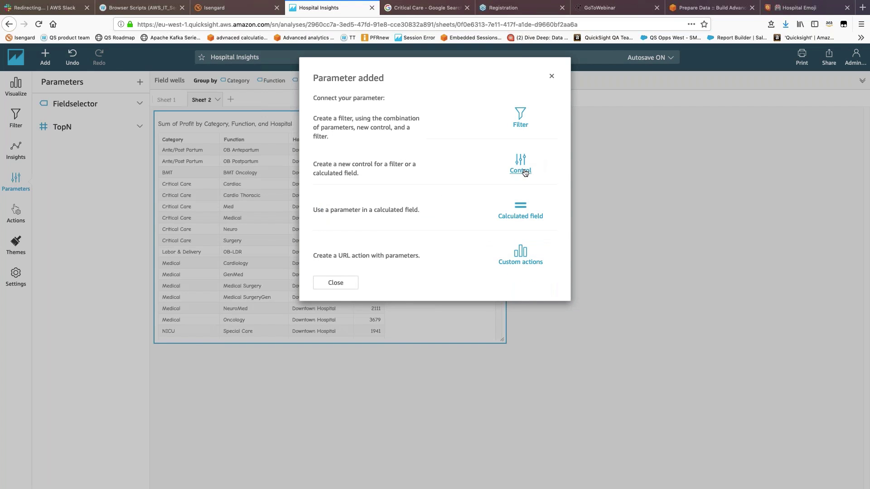
Add a 'Select Field' single-select dropdown offering Category, Function and Hospital, with ALL hidden.
click(525, 173)
click(325, 137)
text(Select Field)
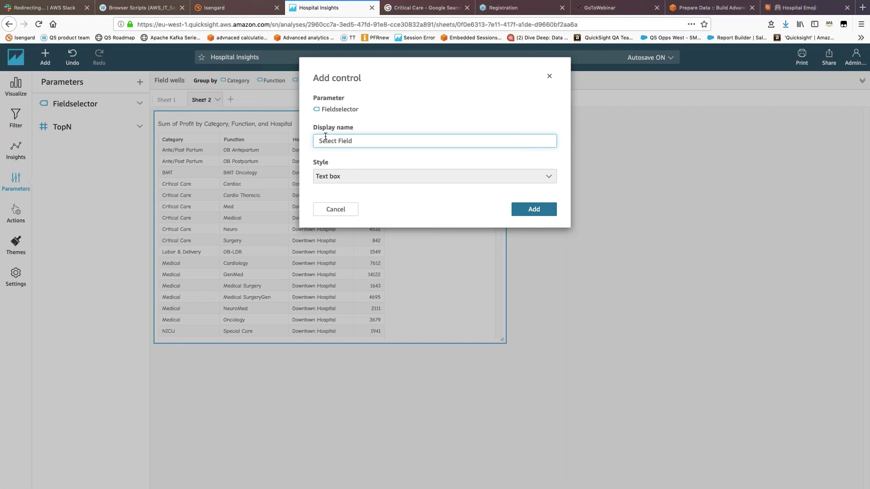
click(336, 180)
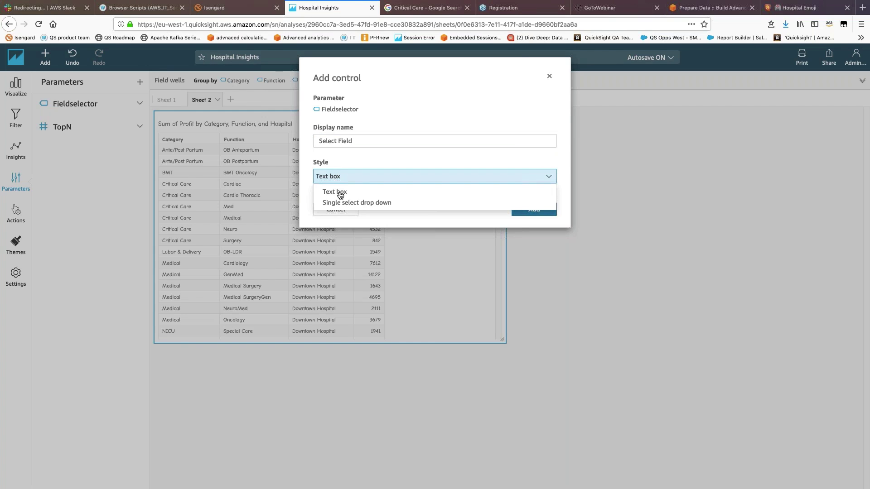
click(373, 208)
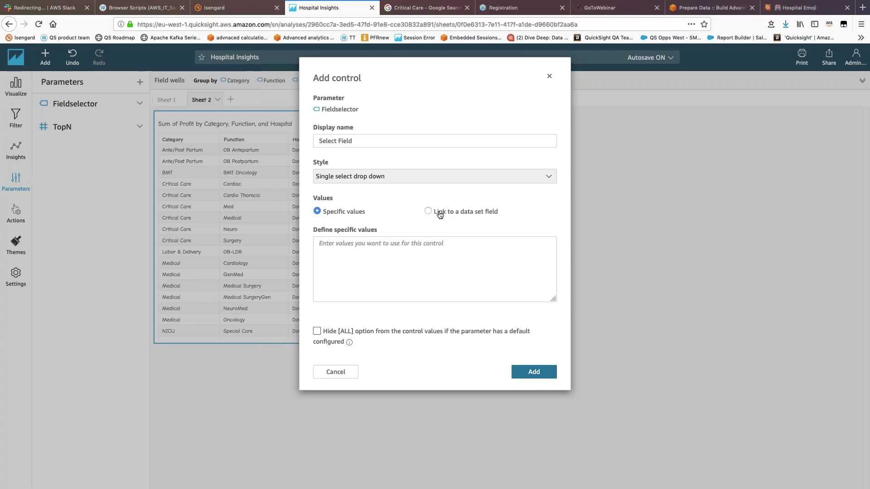
click(340, 252)
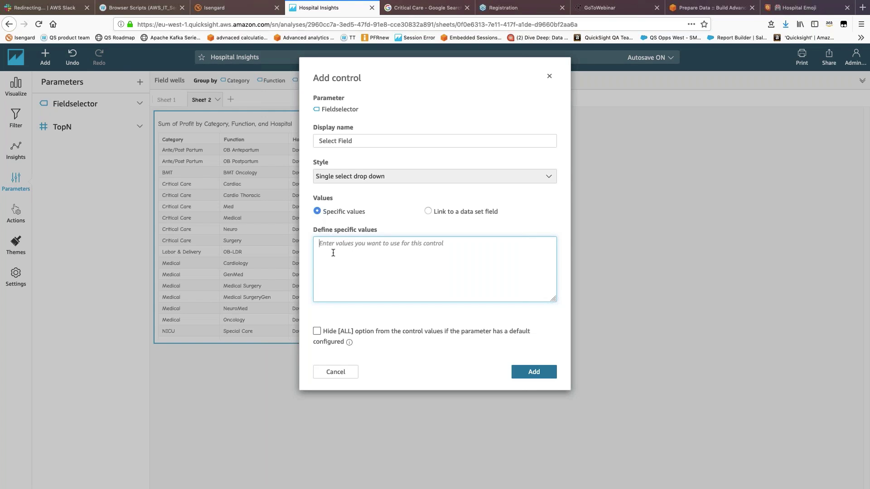
text(C)
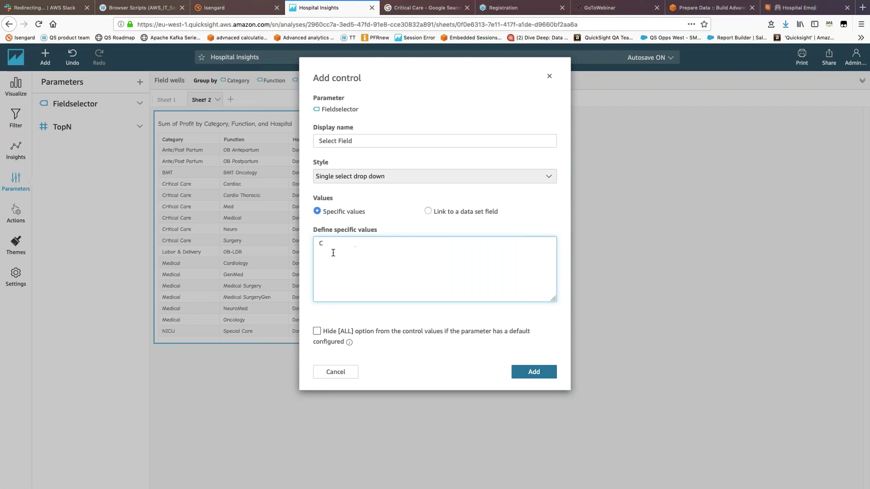
text(ategoru)
text(y)
text(Functio)
text(n)
key(Return)
text(Hospital)
key(Tab)
key(space)
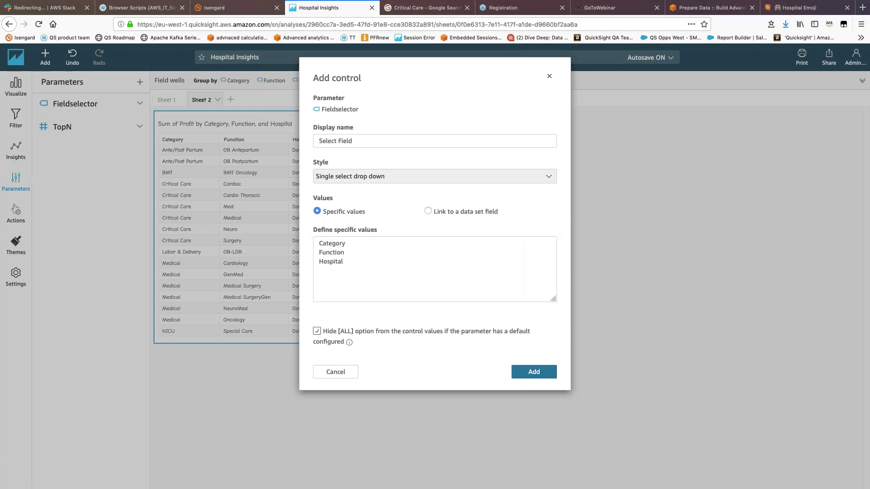
click(539, 376)
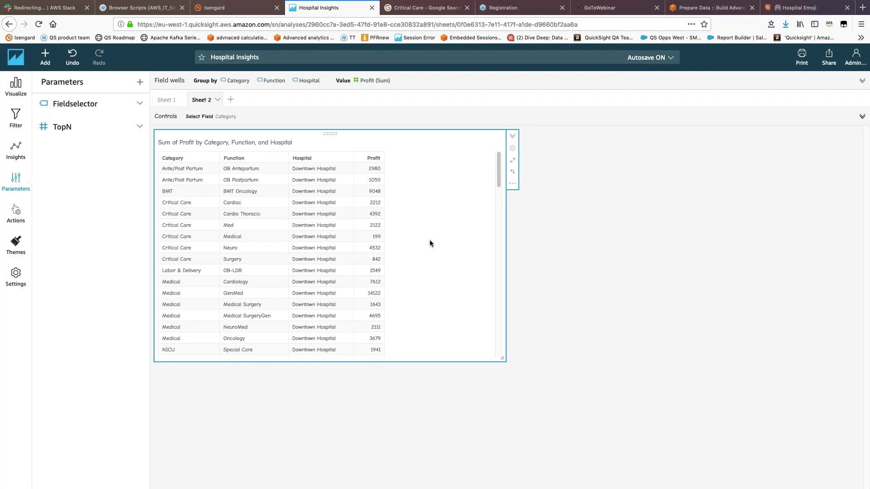
Switch the Select Field control to Function, then to Hospital.
click(225, 122)
click(185, 146)
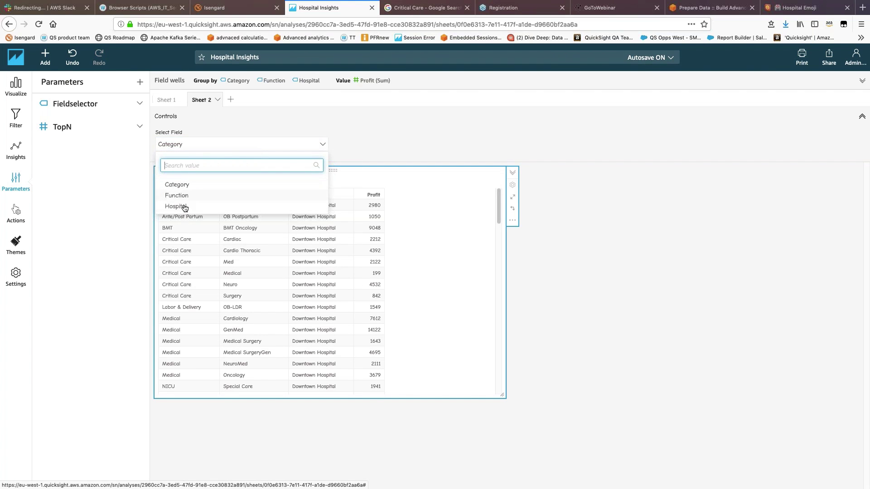
click(187, 144)
click(176, 195)
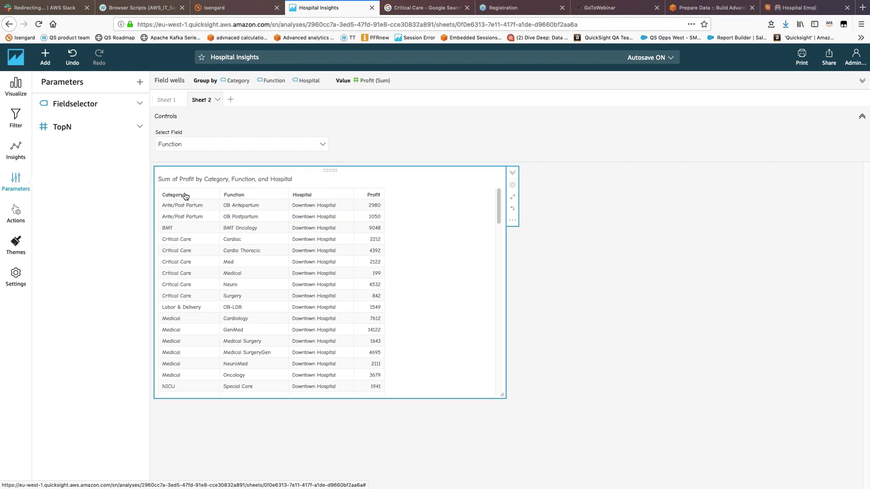
click(185, 144)
click(184, 206)
Duplicate the profit table onto this same sheet.
click(513, 220)
mouse_move(554, 285)
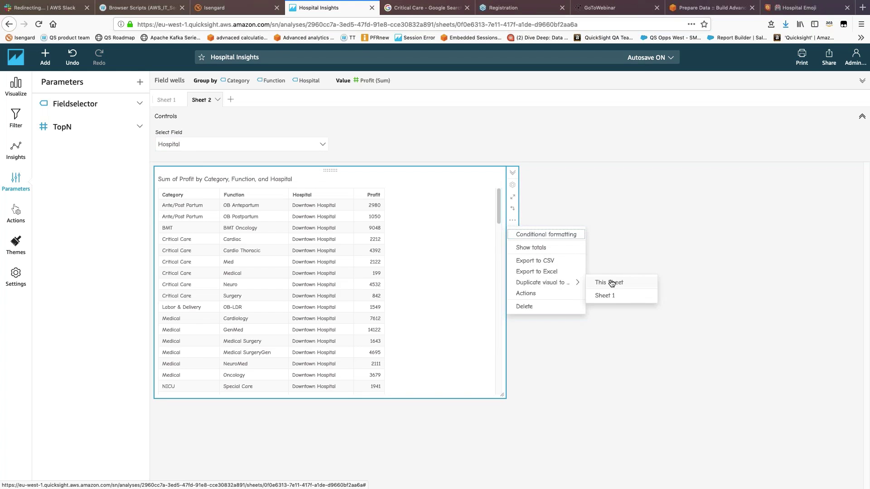
click(609, 283)
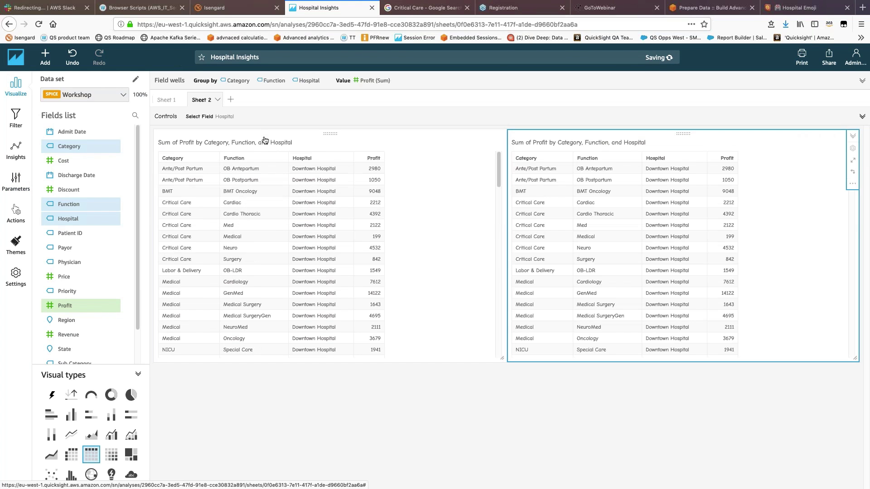
click(190, 124)
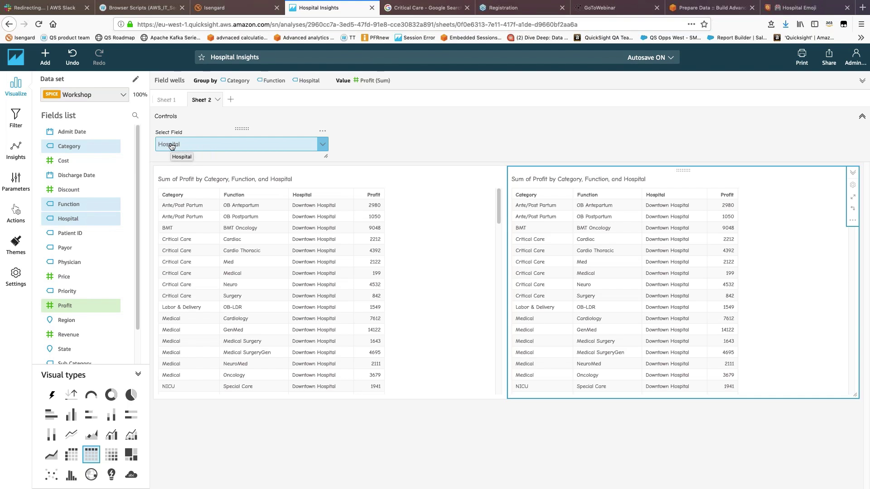
click(45, 61)
Start a new calculated field named Fieldname.
click(72, 128)
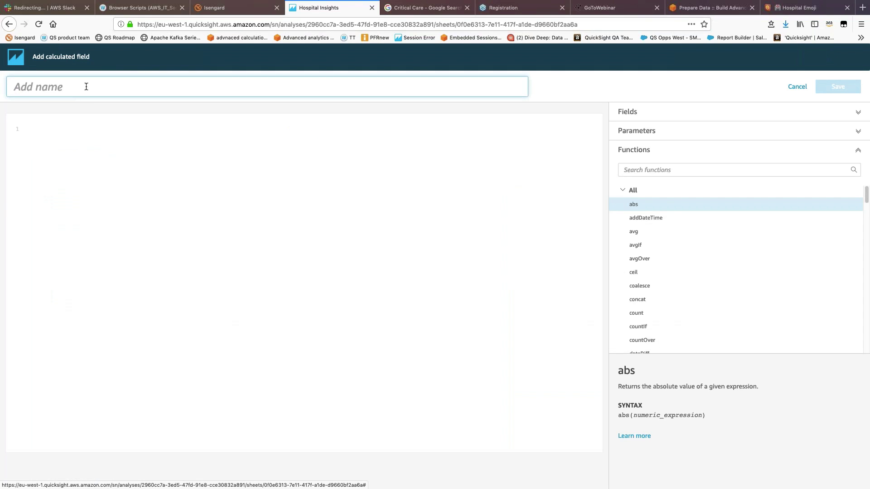
text(Fieldname)
click(88, 127)
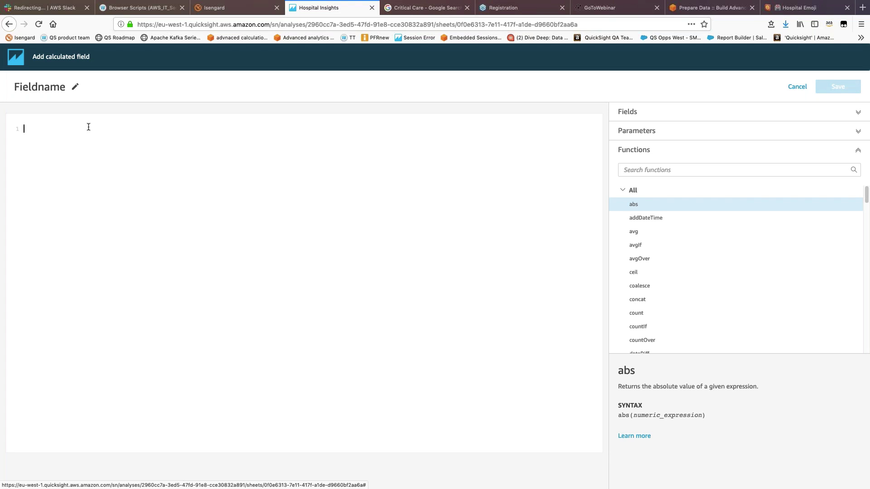
Begin the formula as ifelse(${Fieldselector}='Category',{Category}.
text(ifel)
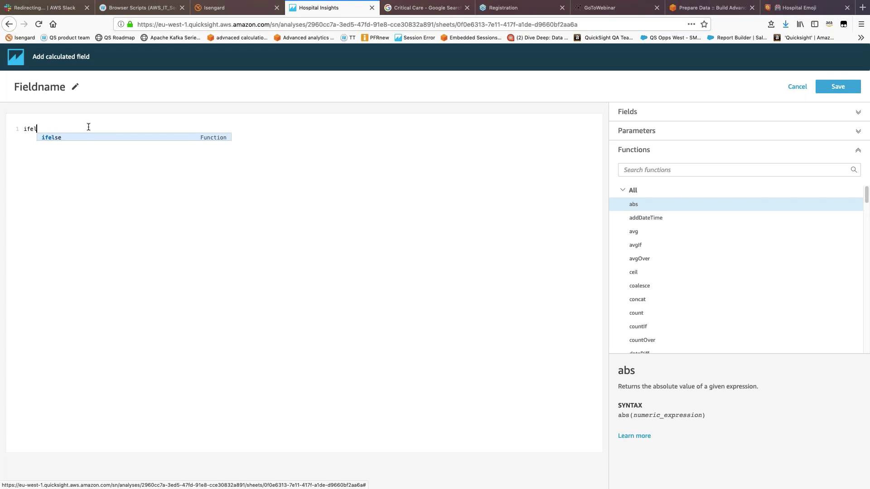
click(60, 139)
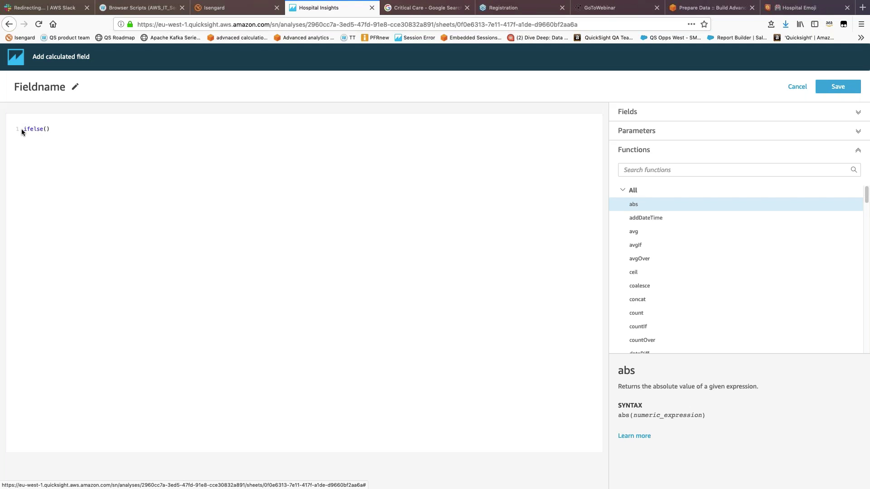
click(653, 132)
click(646, 176)
double_click(647, 177)
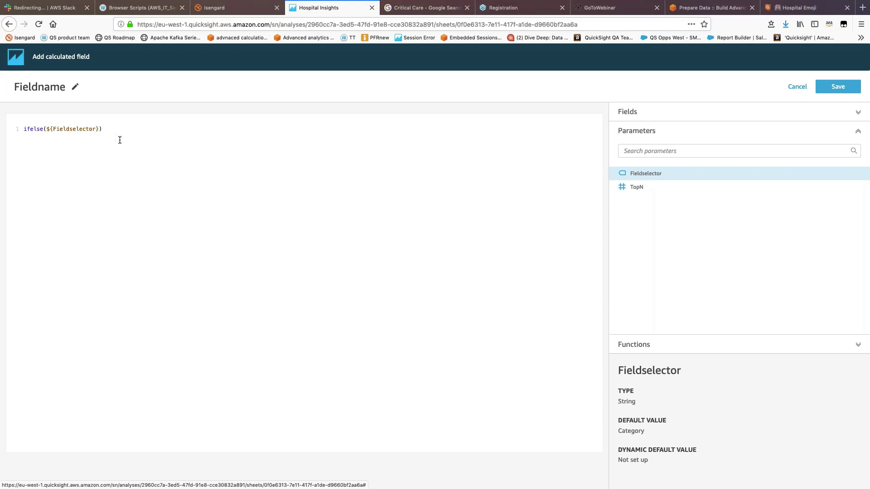
text(='Category',)
text(cat)
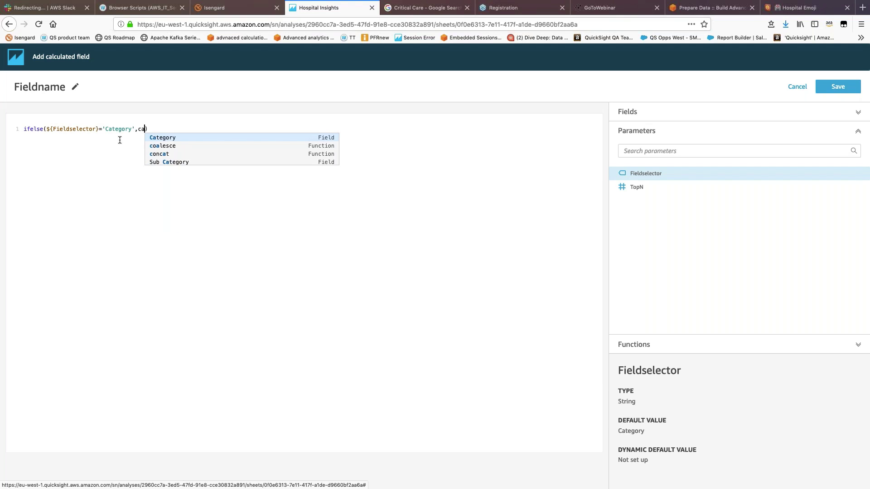
click(320, 138)
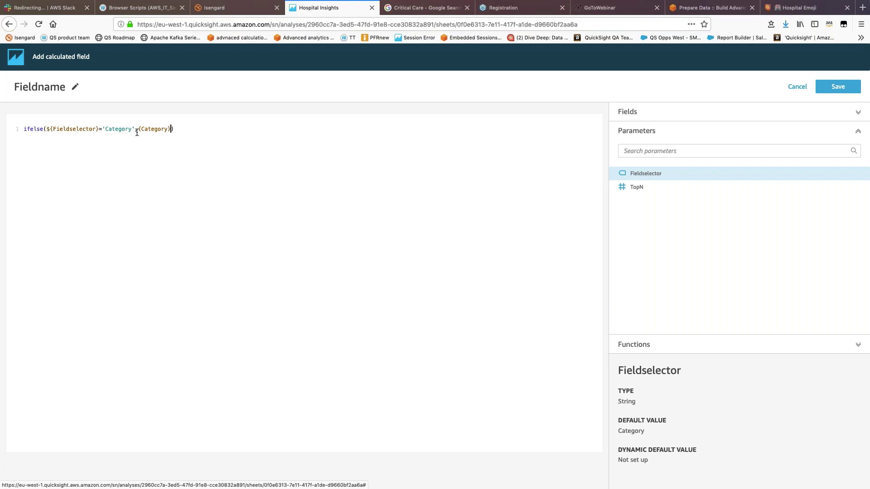
double_click(165, 131)
Add a branch returning {Hospital} when Fieldselector equals 'Hospital'.
click(175, 129)
drag(46, 129, 134, 130)
key(ctrl+c)
click(174, 129)
key(ctrl+v)
drag(261, 129, 236, 129)
text(Hospital',ho)
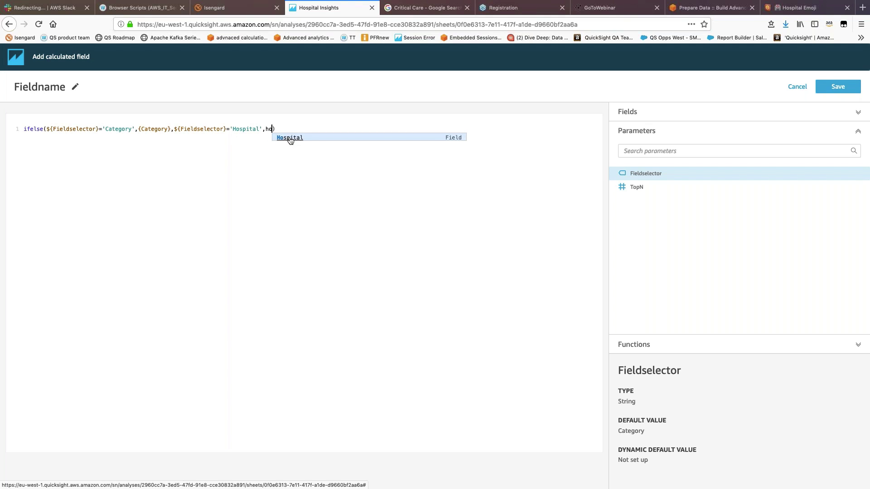
click(290, 138)
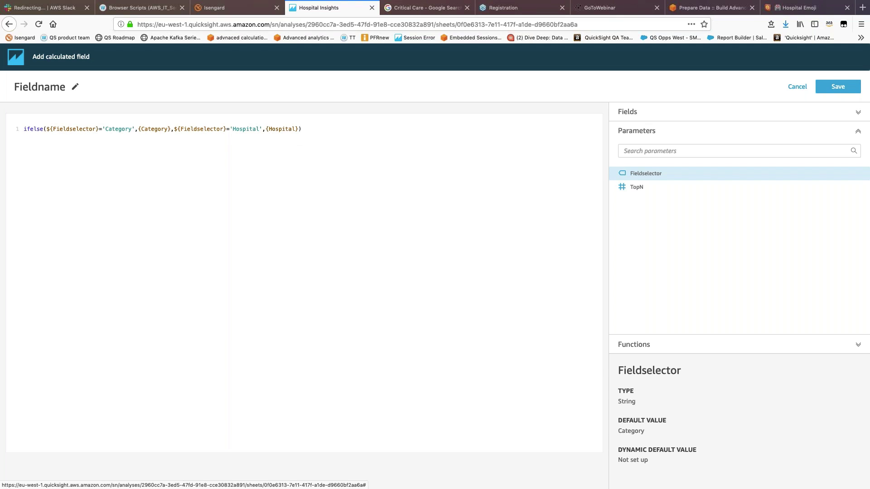
text(,)
Add {Function} as the else value and save the Fieldname field.
text(fu)
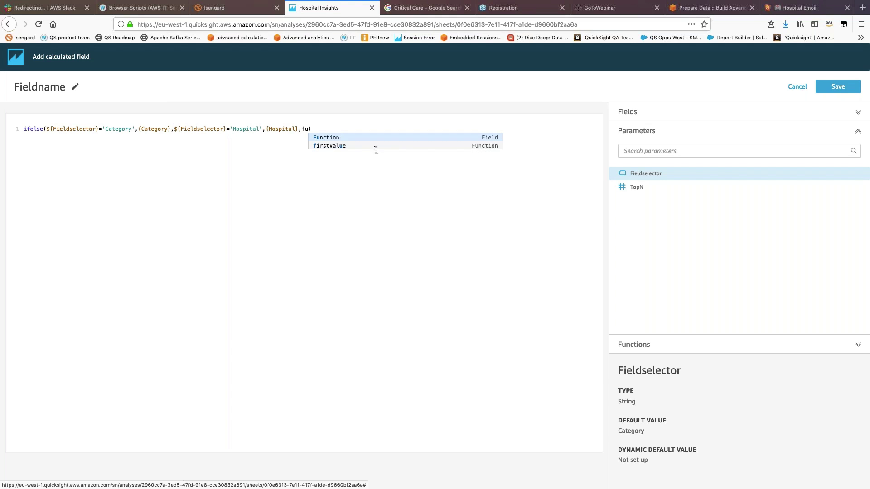
click(336, 138)
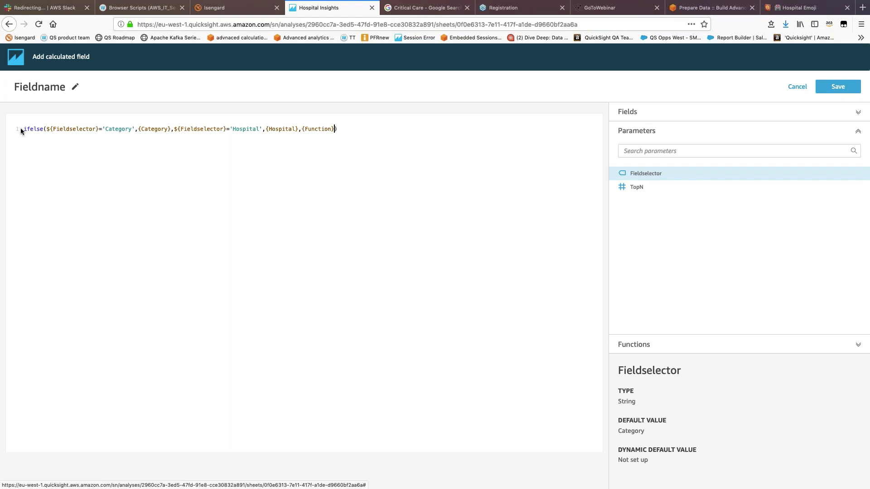
drag(353, 130, 16, 132)
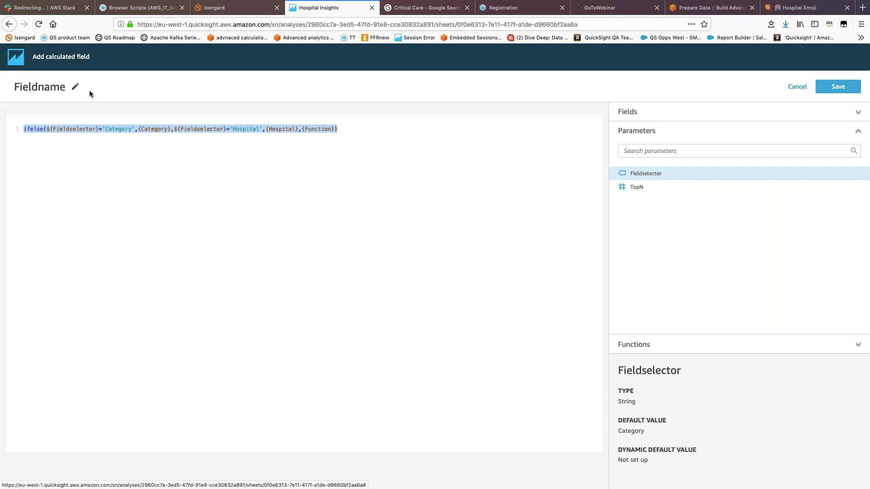
click(838, 87)
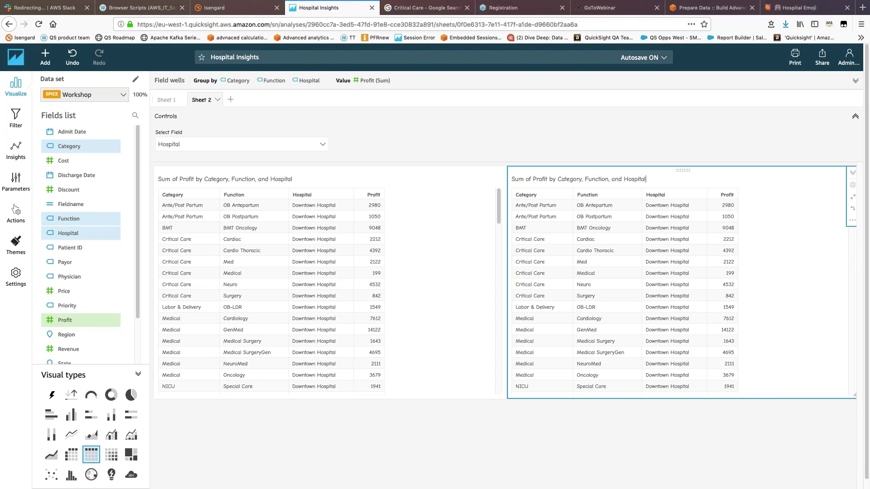
Move to the start of the duplicated table's title on Sheet 2.
key(Home)
Apply the Classic starter theme to the analysis.
click(18, 252)
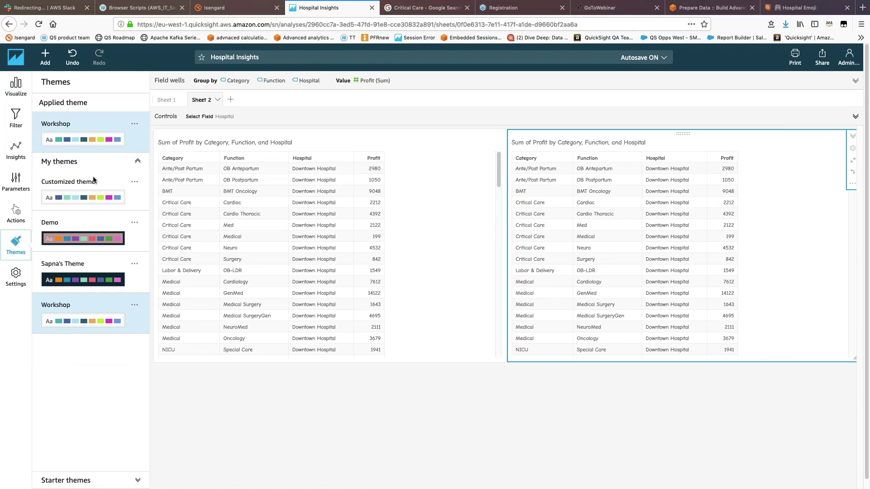
click(138, 161)
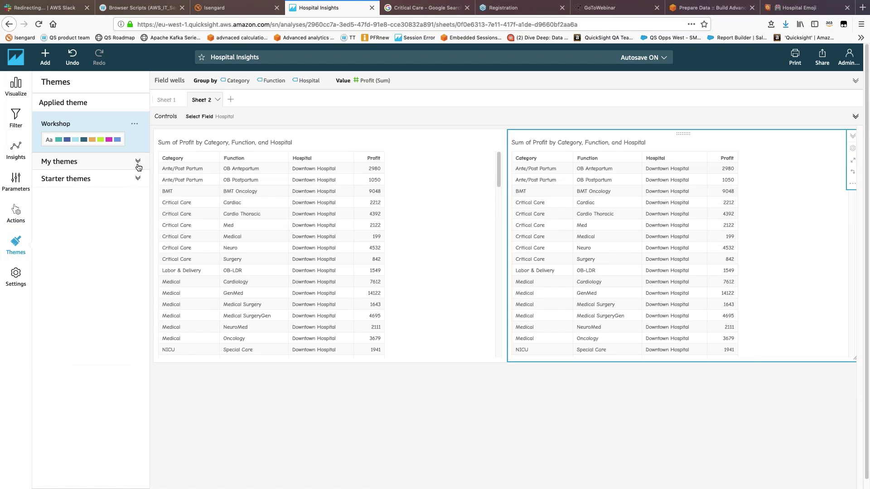
click(137, 178)
click(50, 213)
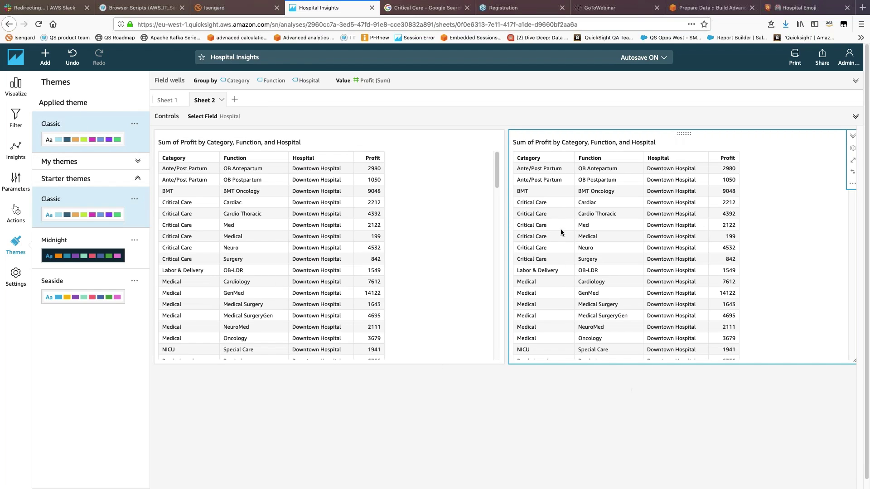
Narrow the left profit table and move the right table next to it.
click(499, 359)
drag(502, 361, 405, 362)
drag(686, 133, 653, 134)
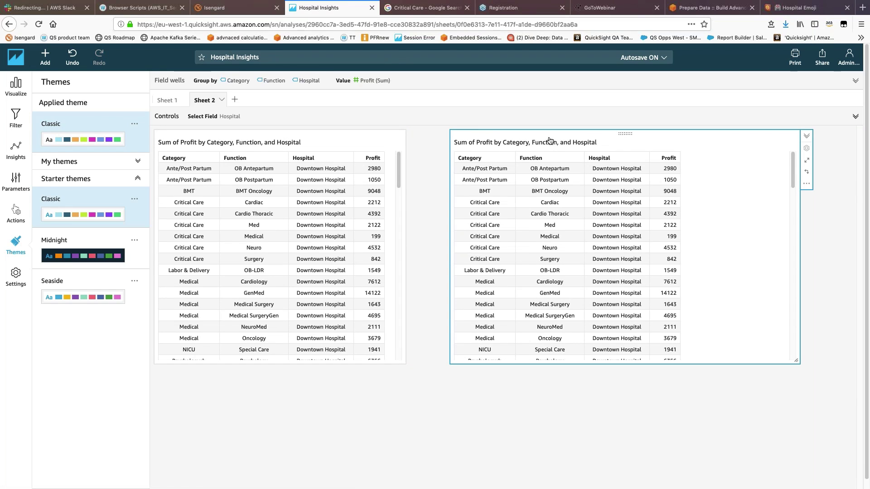
Add Fieldname to the right-hand profit table's Group by fields.
click(16, 86)
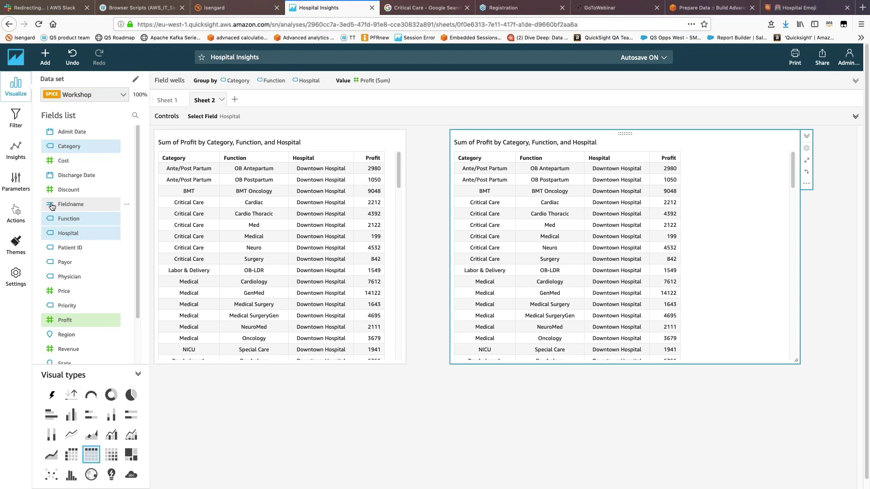
click(74, 206)
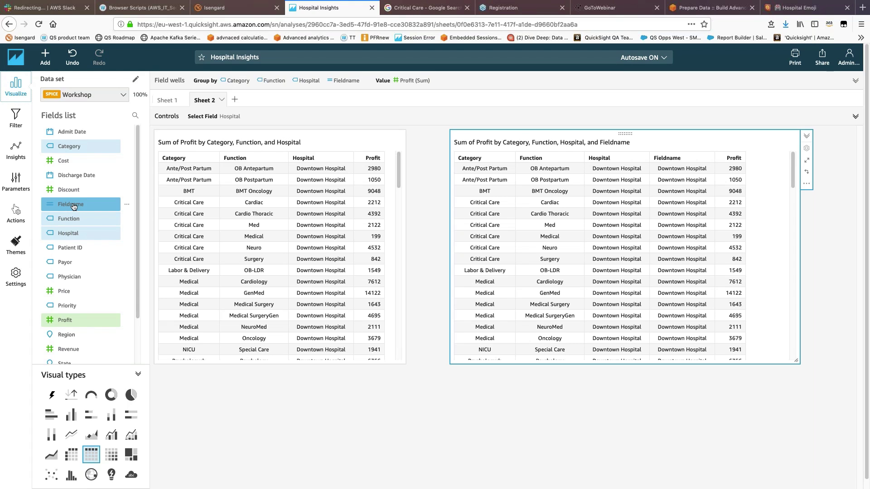
Remove Category, Function and Hospital from the right table's Group by, leaving only Fieldname.
click(300, 83)
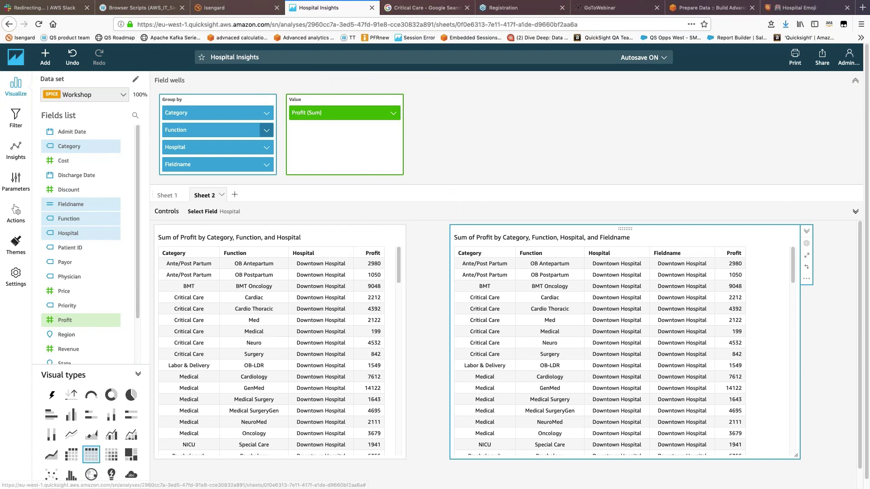
click(266, 115)
click(281, 198)
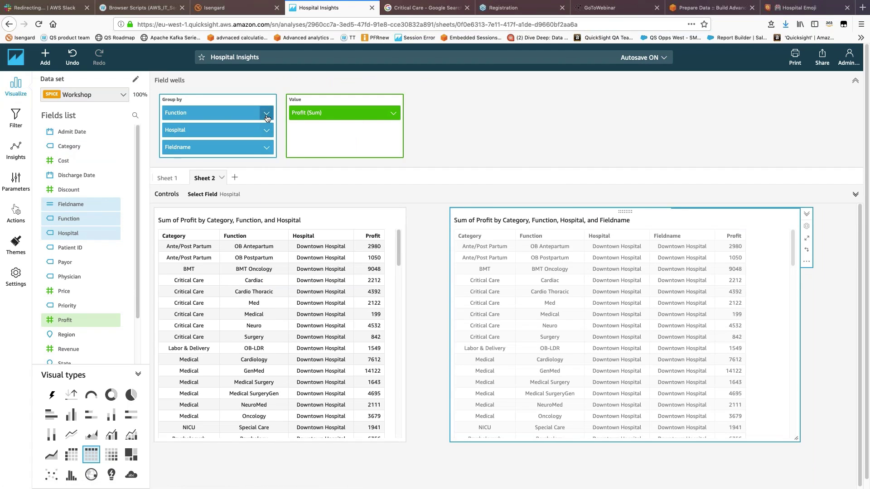
click(266, 115)
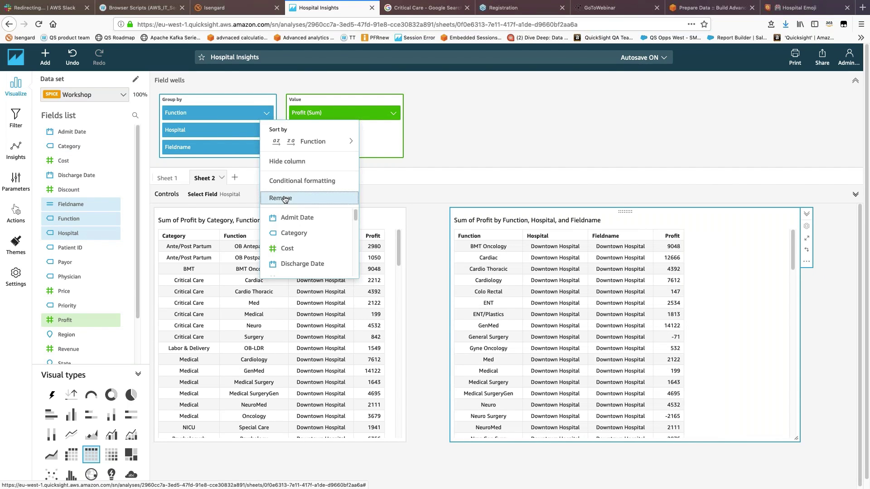
click(280, 198)
click(267, 112)
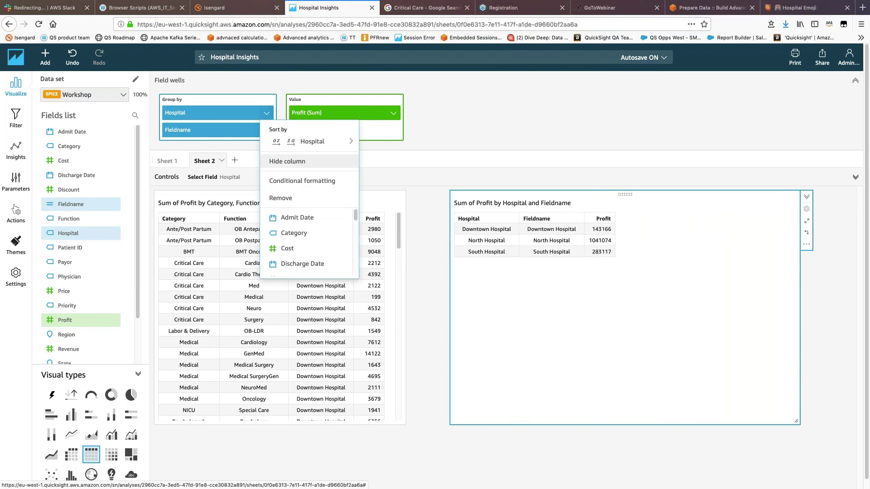
click(281, 199)
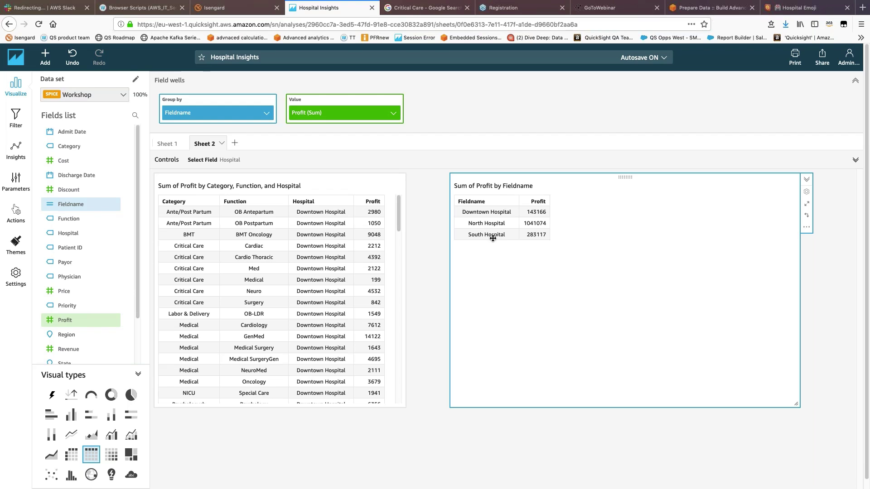
click(206, 162)
Switch the Select Field control to Category, then to Function.
click(207, 191)
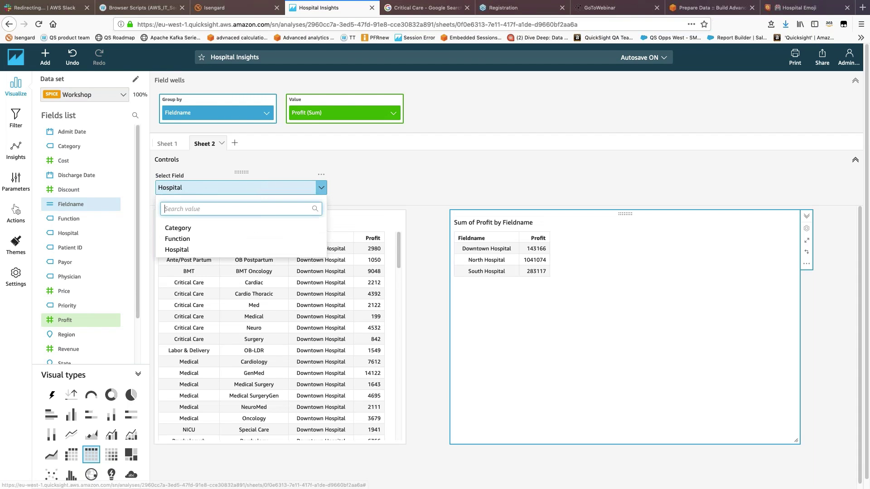
click(176, 228)
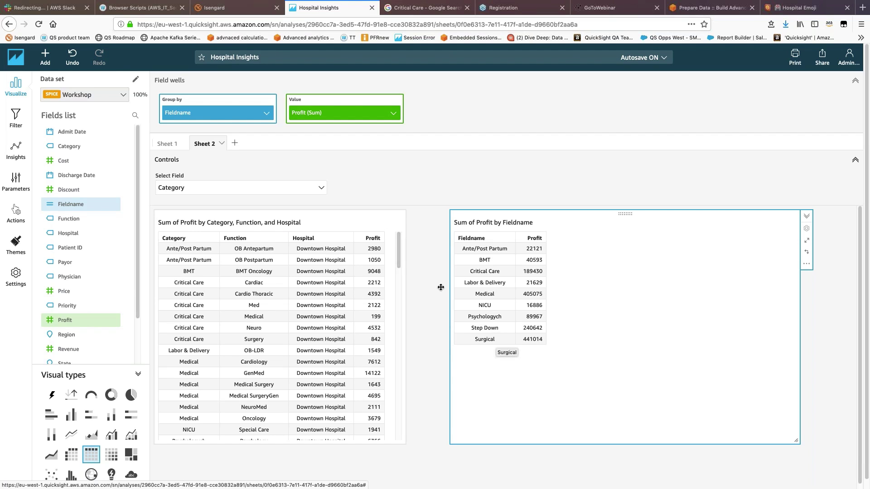
click(193, 187)
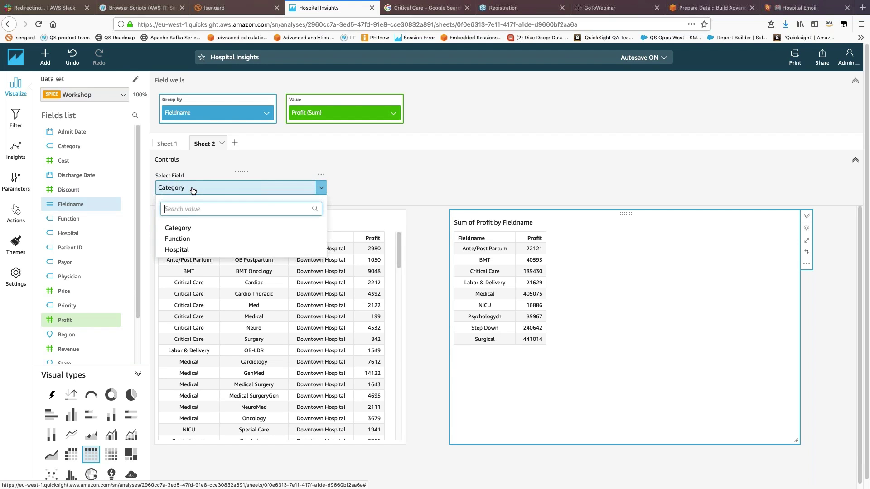
click(177, 239)
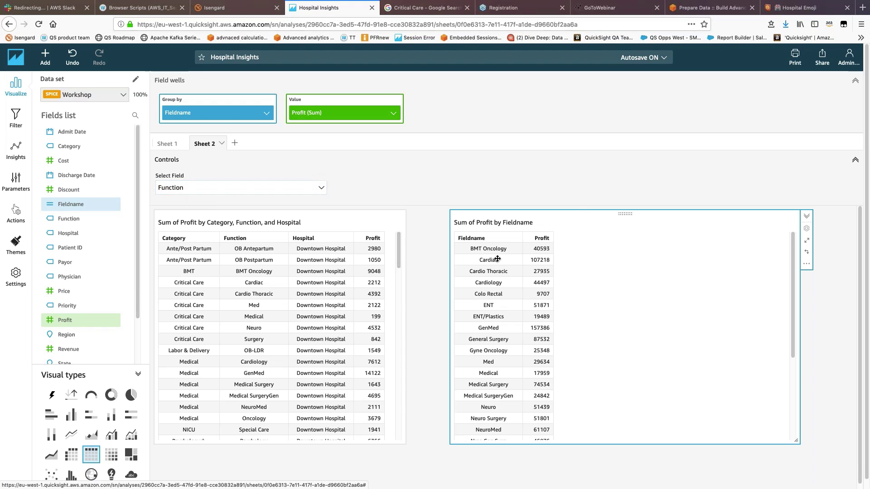
Shift the Fieldname table slightly left and scroll to review the sheet.
drag(625, 213, 605, 213)
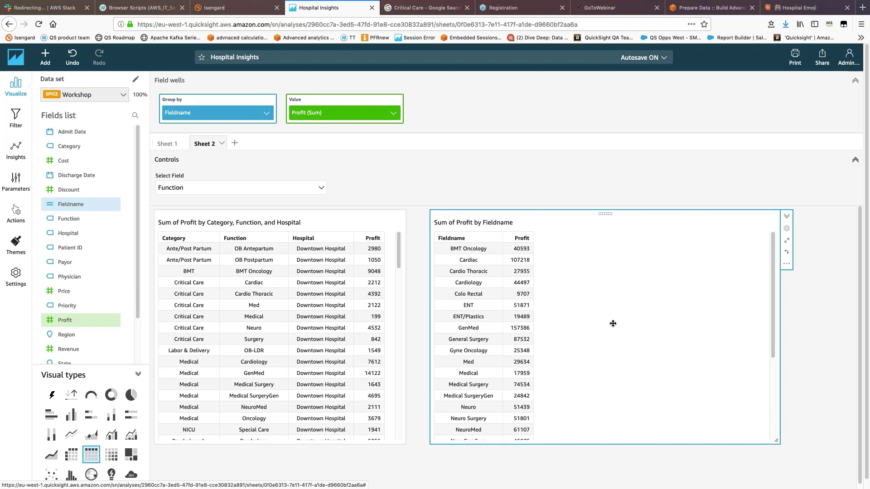
scroll(613, 324, down, 1)
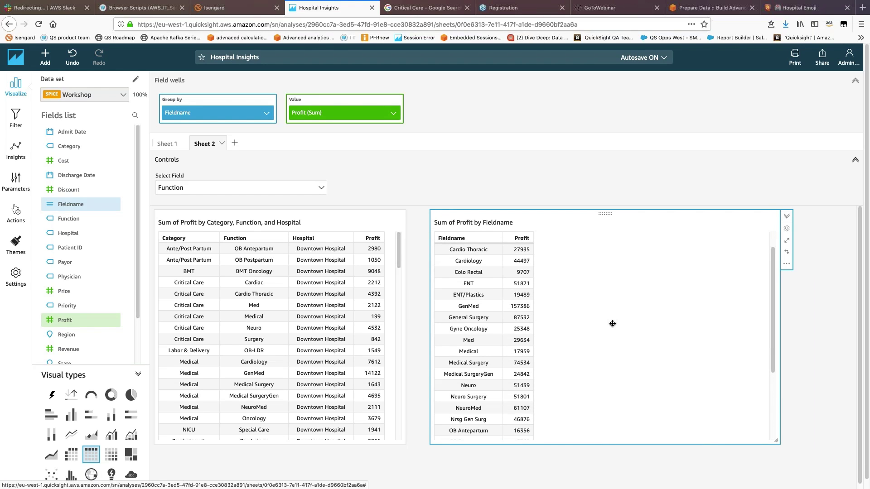
scroll(613, 324, up, 2)
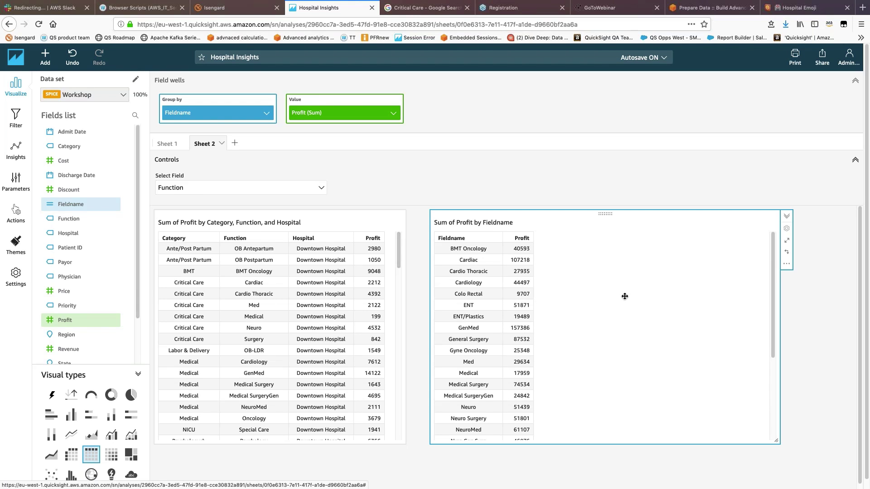
scroll(619, 297, down, 3)
scroll(619, 297, up, 3)
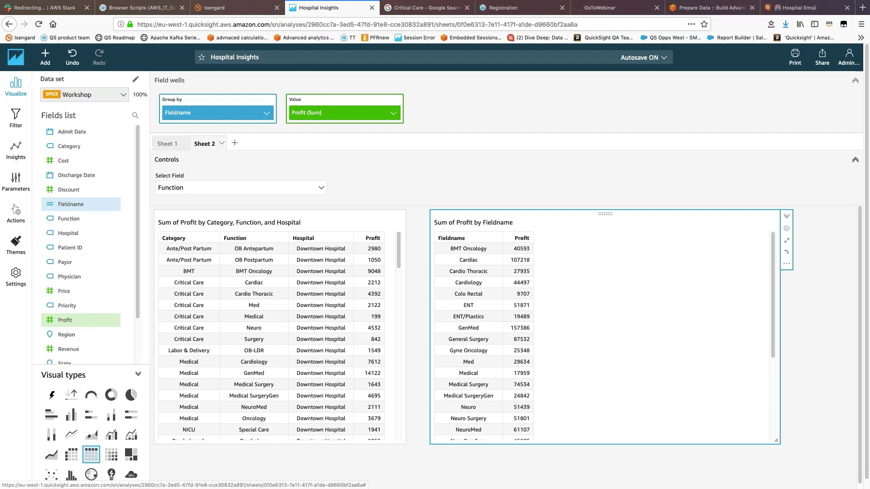
Delete the Category/Function/Hospital profit table.
click(349, 221)
click(412, 298)
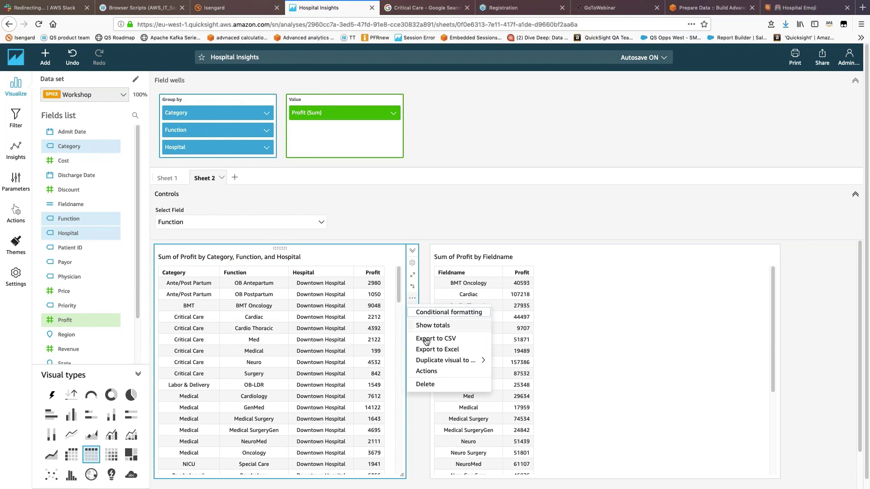
click(433, 385)
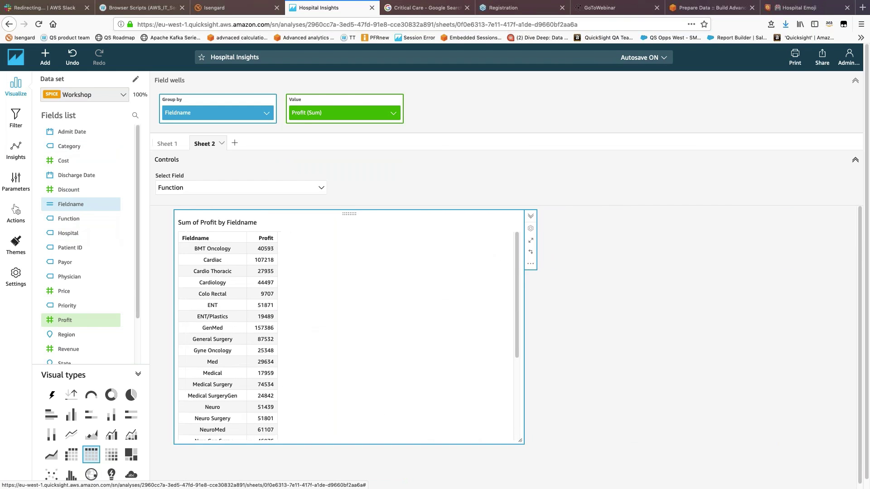
Duplicate the Fieldname table on this sheet and make the copy a vertical bar chart.
click(531, 264)
mouse_move(581, 326)
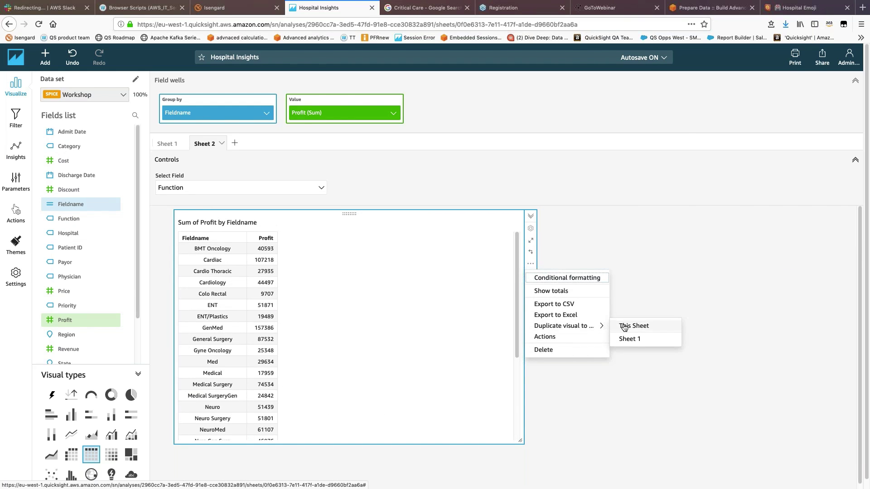
click(626, 326)
scroll(531, 277, down, 1)
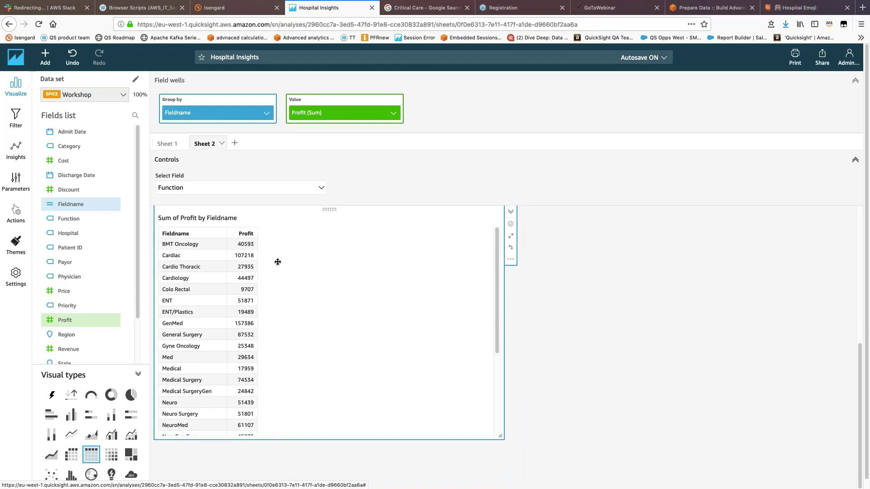
click(71, 415)
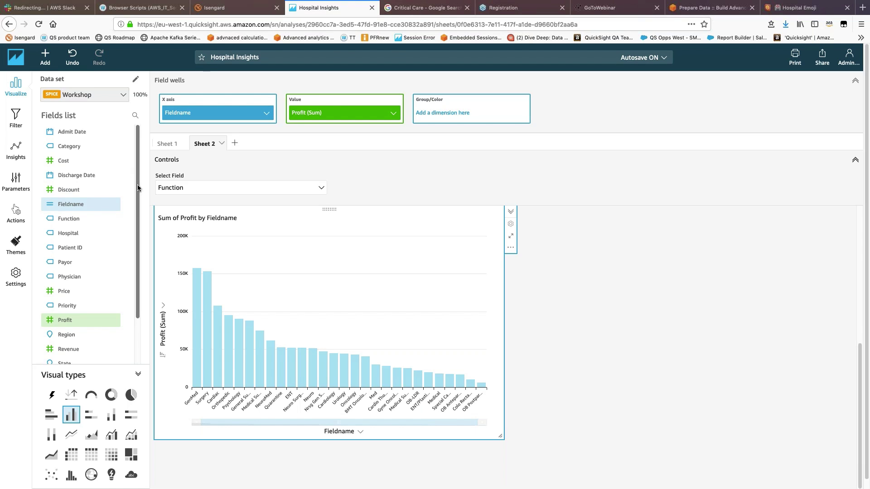
Put Category on the X axis with Sub Category and Function as drill-down levels, then collapse Controls.
drag(71, 147, 206, 113)
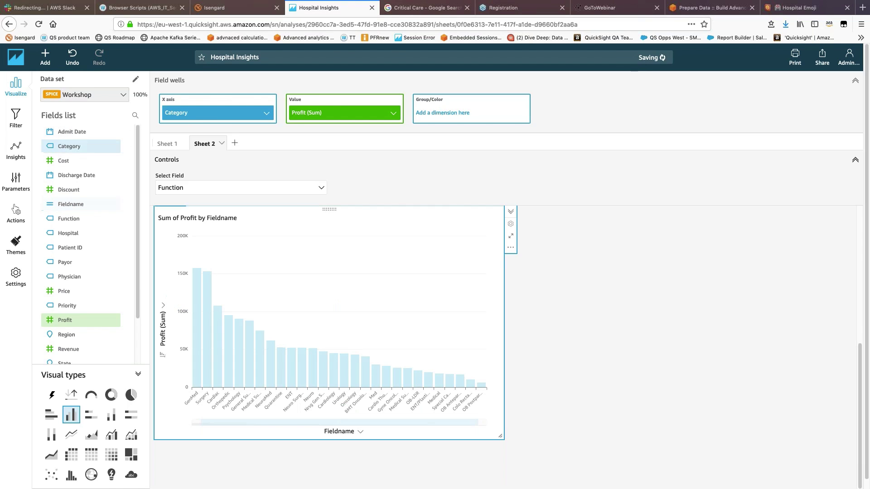
click(135, 116)
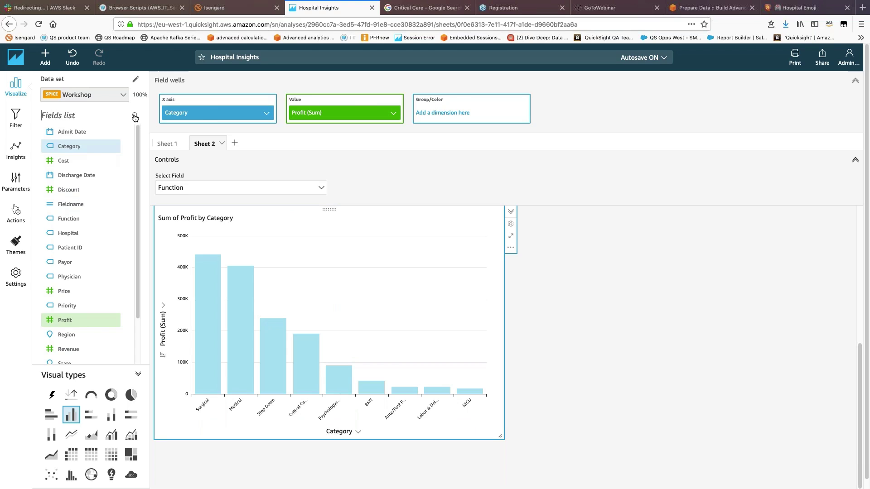
text(sub)
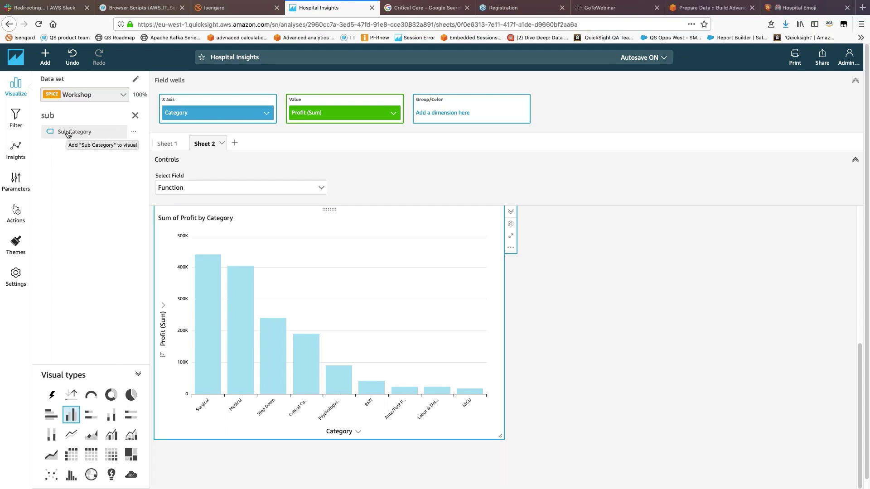
drag(67, 134, 205, 121)
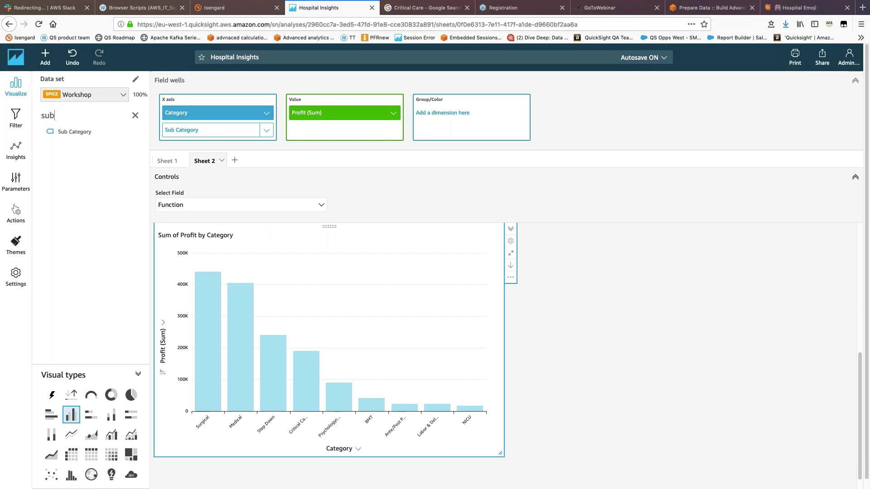
click(135, 116)
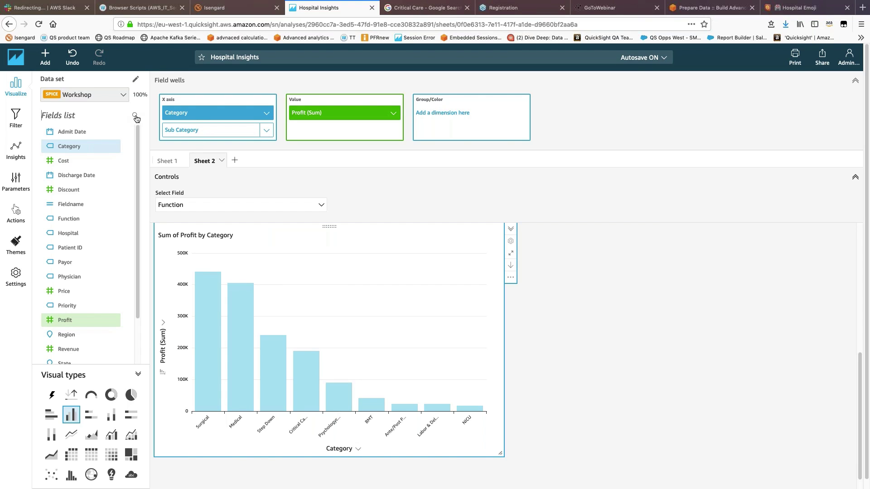
text(fun)
drag(61, 136, 222, 143)
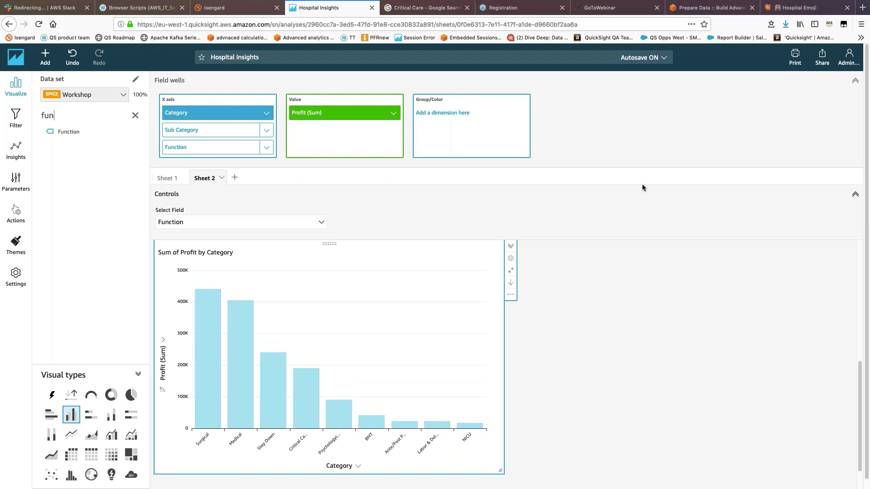
click(856, 194)
mouse_move(205, 279)
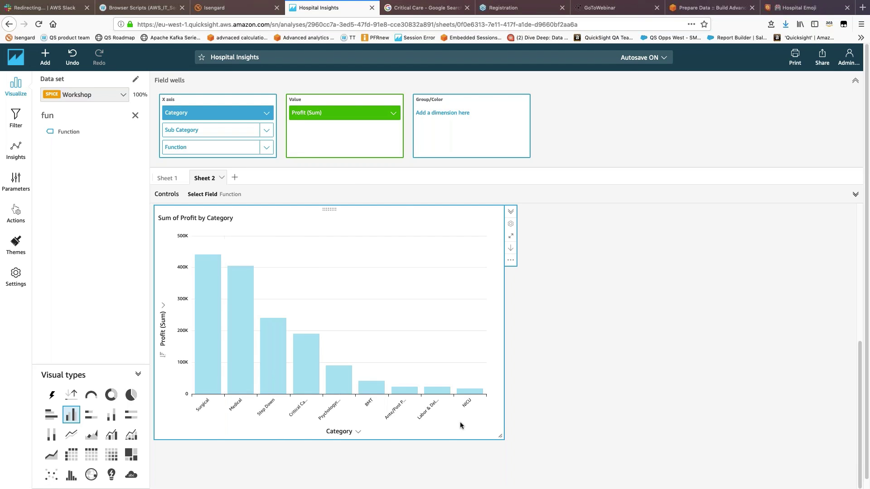
Drill down to Sub Category and Function, back up to Category, then clear the field search.
mouse_move(328, 274)
click(511, 248)
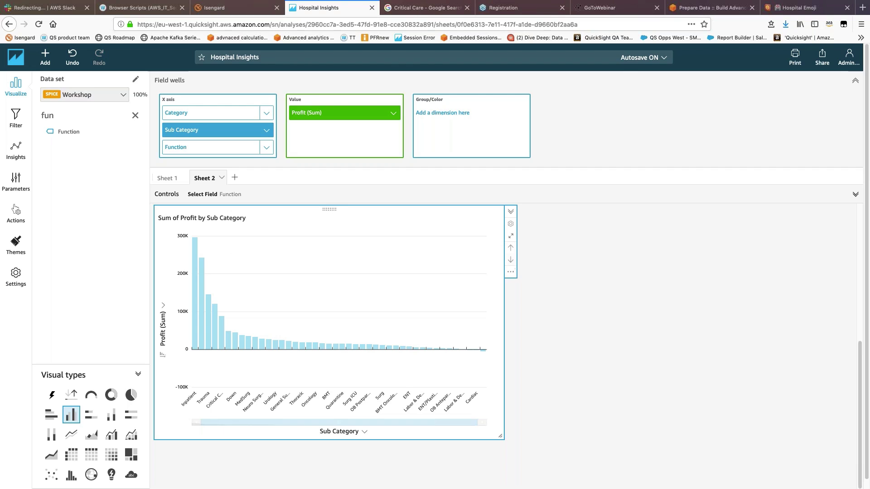
click(511, 260)
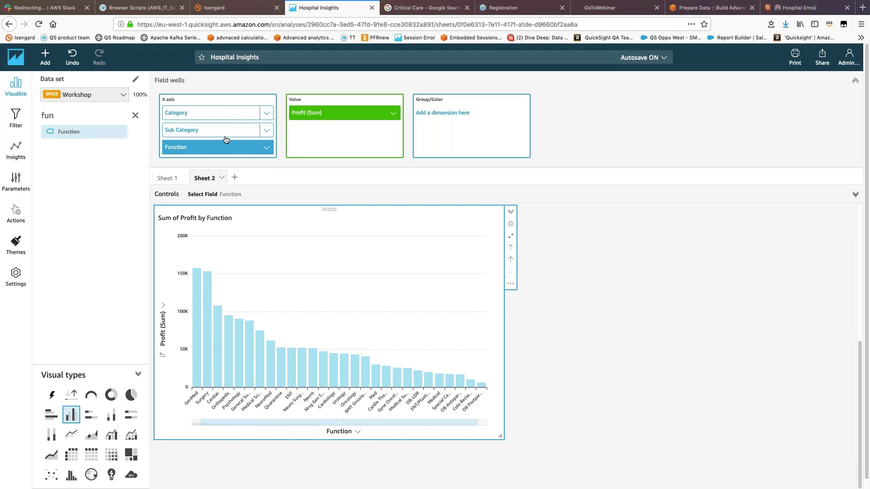
click(512, 249)
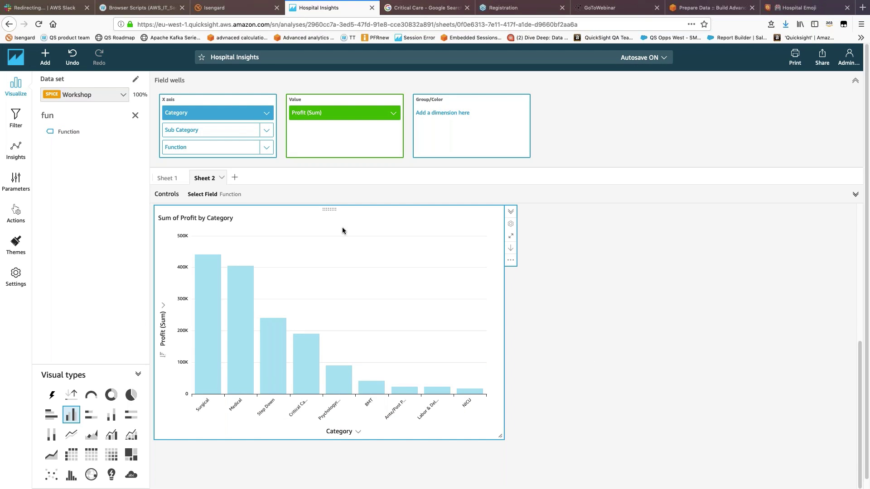
click(135, 115)
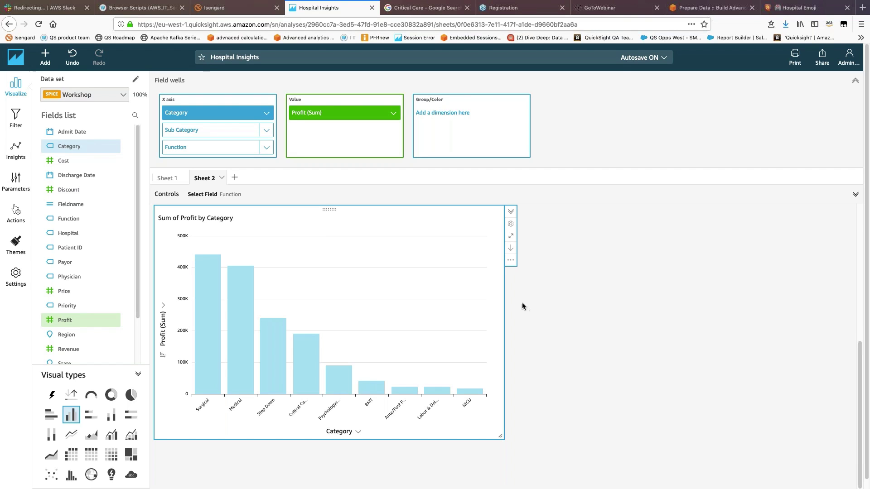
Duplicate the profit-by-Category chart on Sheet 2 and remove Category, Sub Category and Function from its X axis.
click(511, 260)
mouse_move(561, 285)
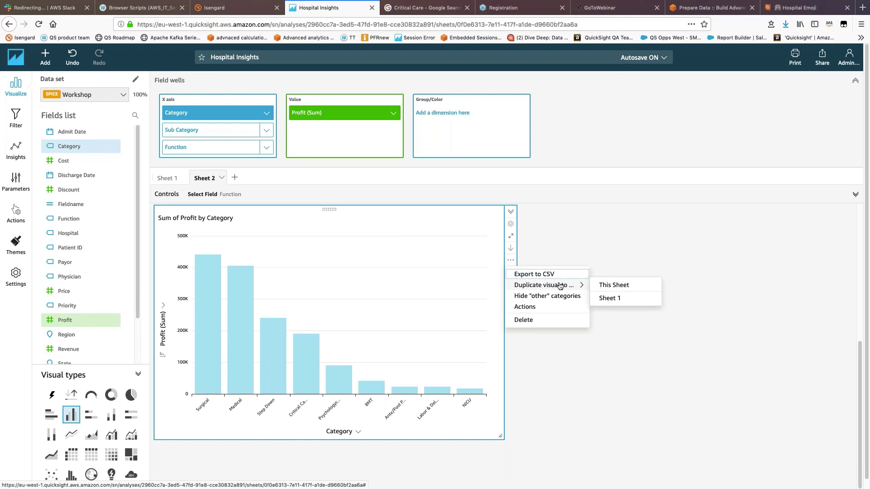
click(614, 285)
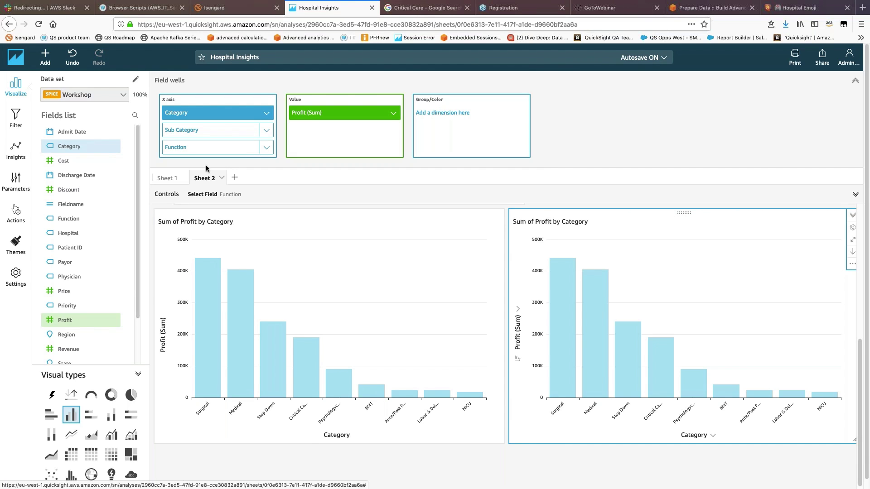
click(266, 113)
click(281, 176)
click(266, 113)
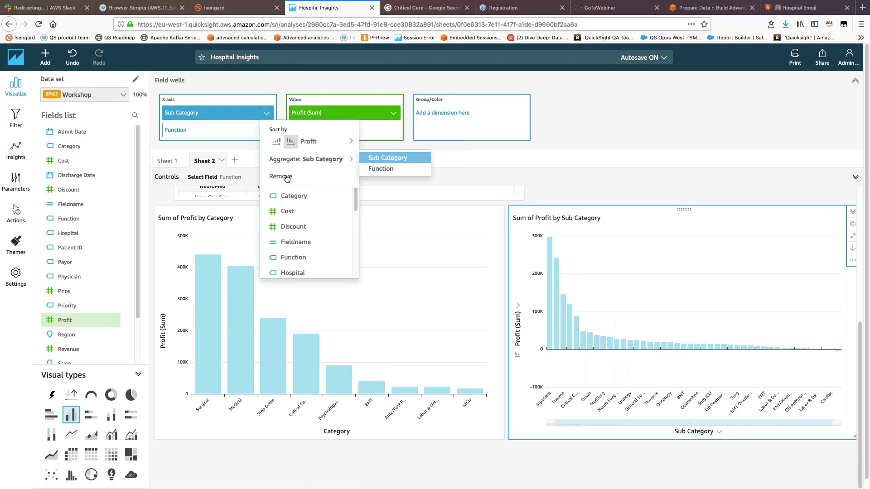
click(281, 176)
click(267, 113)
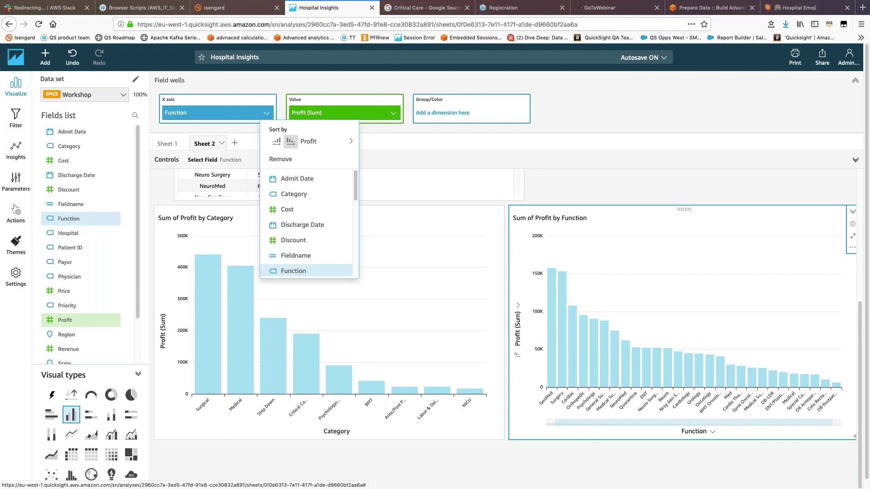
click(280, 159)
Put Patient ID on the copy's X axis and turn it into a table.
click(135, 116)
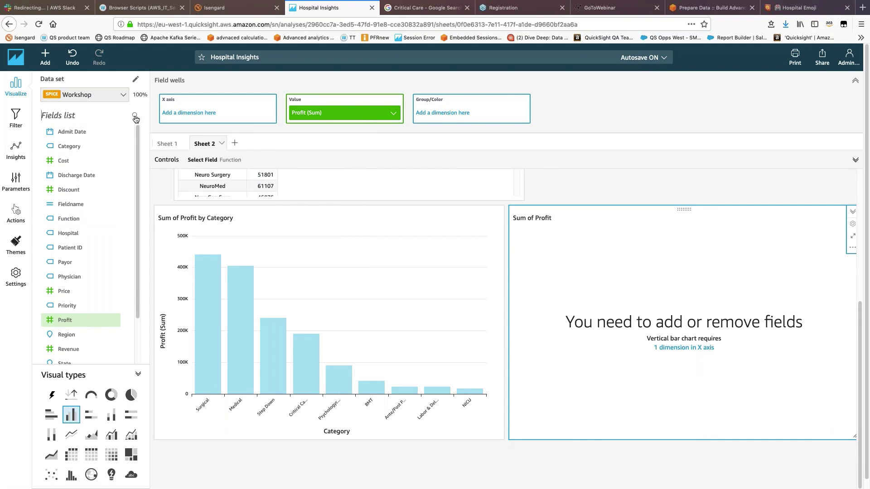
text(patie)
drag(71, 132, 196, 111)
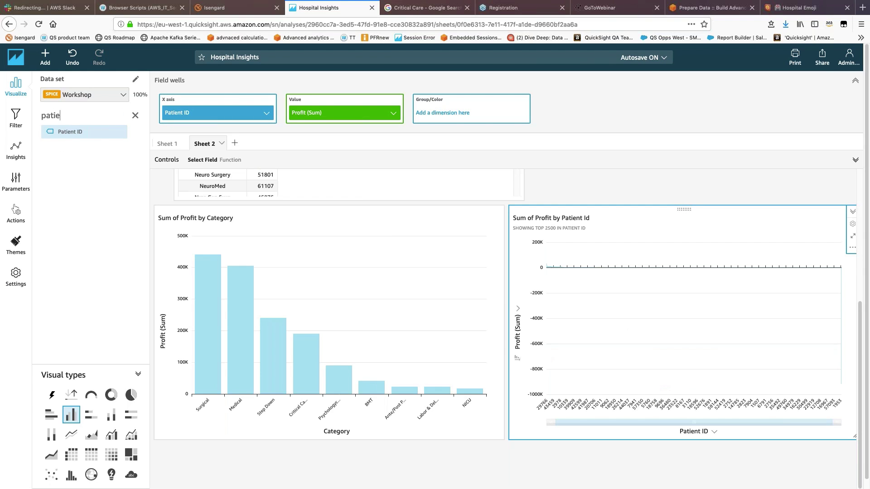
click(111, 455)
click(91, 454)
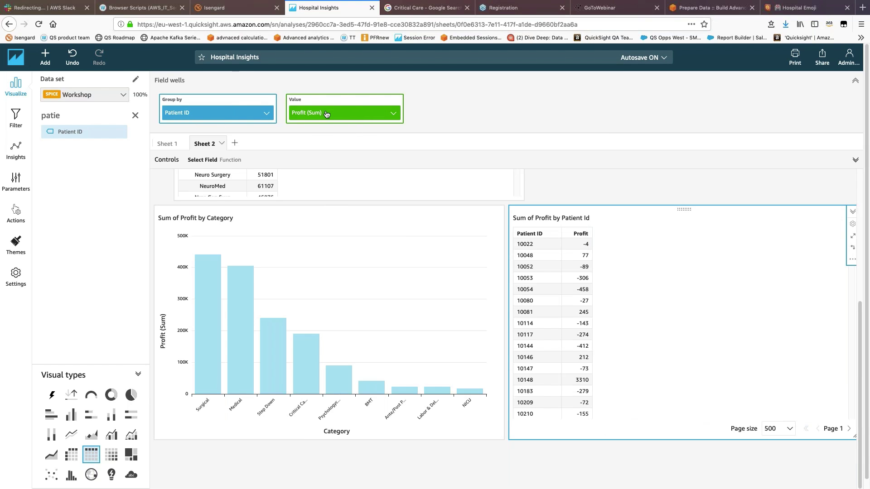
click(135, 115)
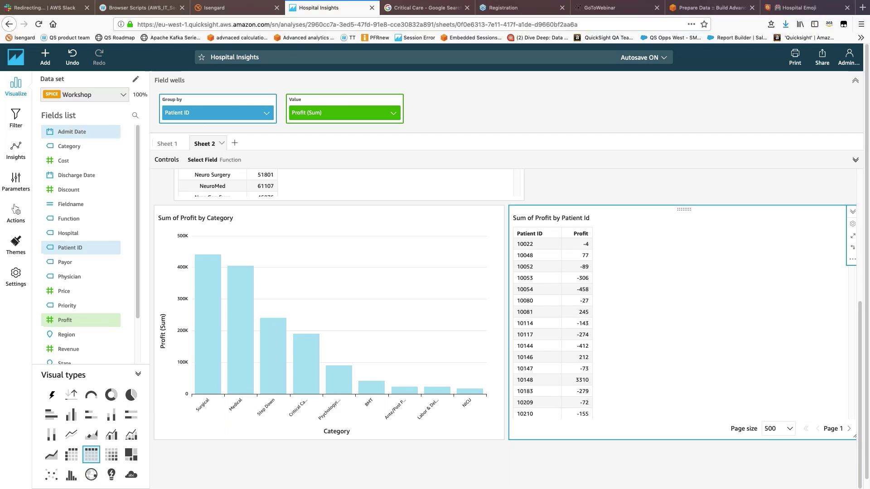
Create a new calculated field named lengthofstay.
click(46, 57)
click(69, 127)
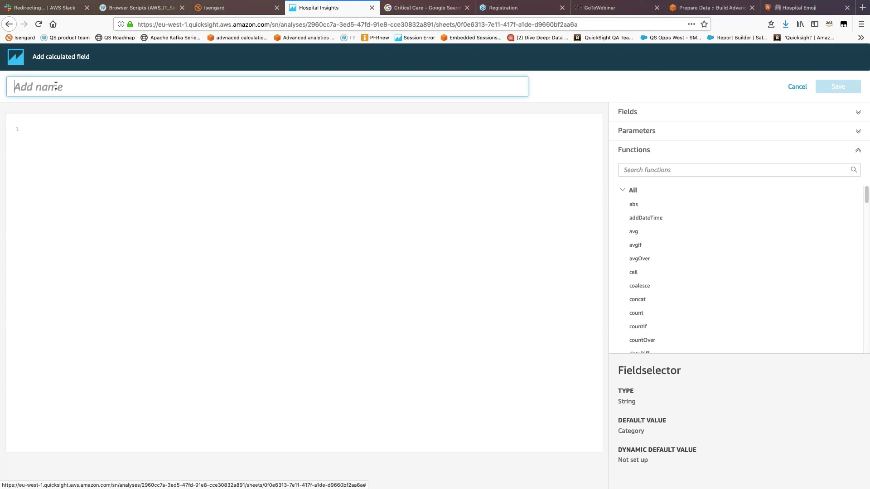
text(lengthofstay)
click(50, 131)
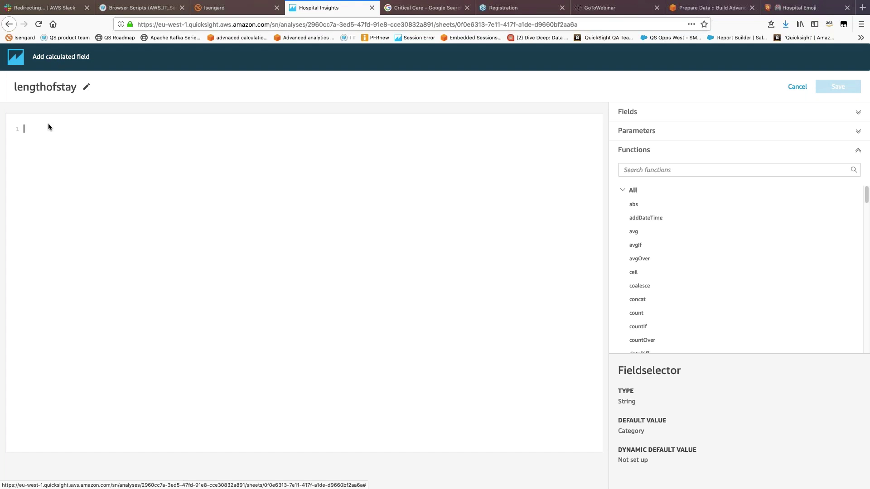
Start the formula with dateDiff, checking its syntax, and insert Admit Date as first argument.
text(date)
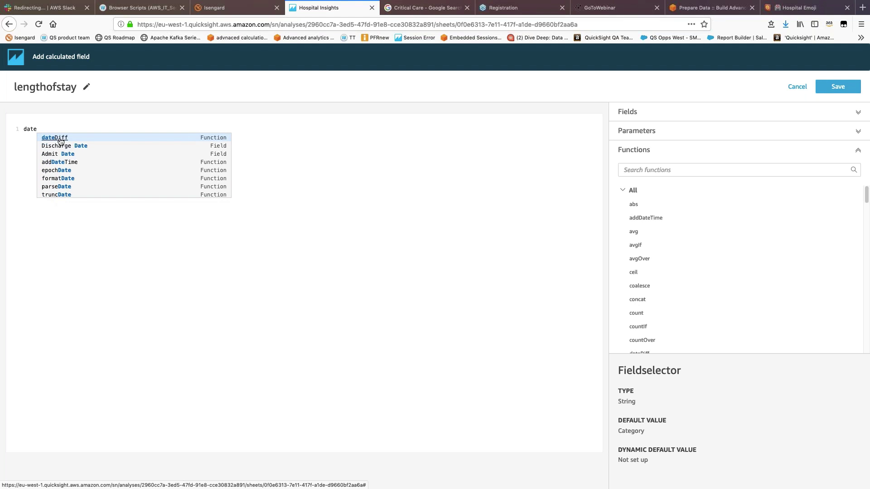
key(Return)
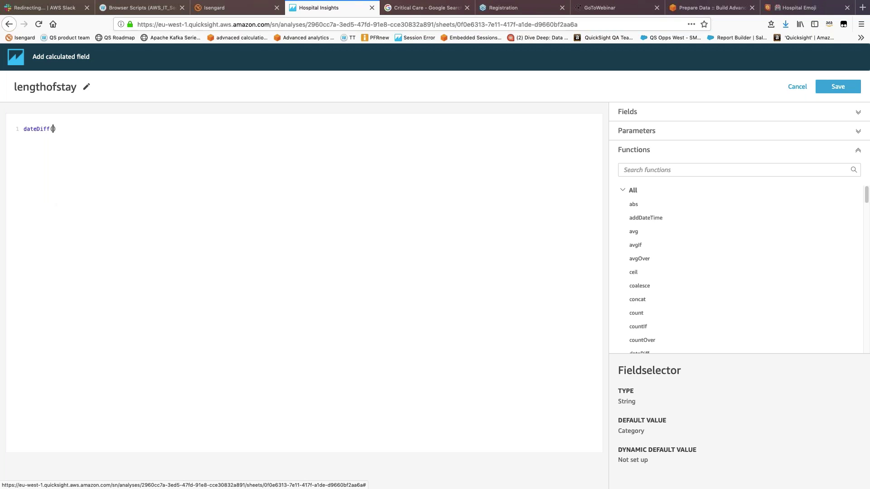
click(658, 170)
text(date)
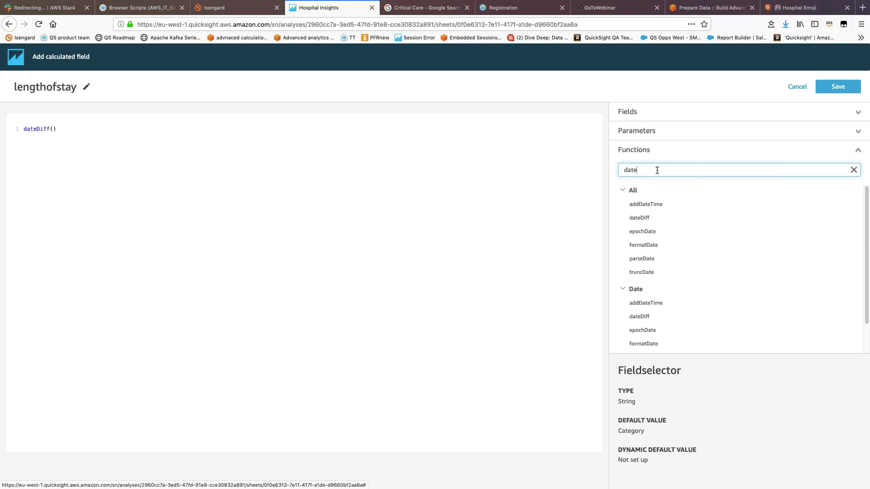
click(645, 218)
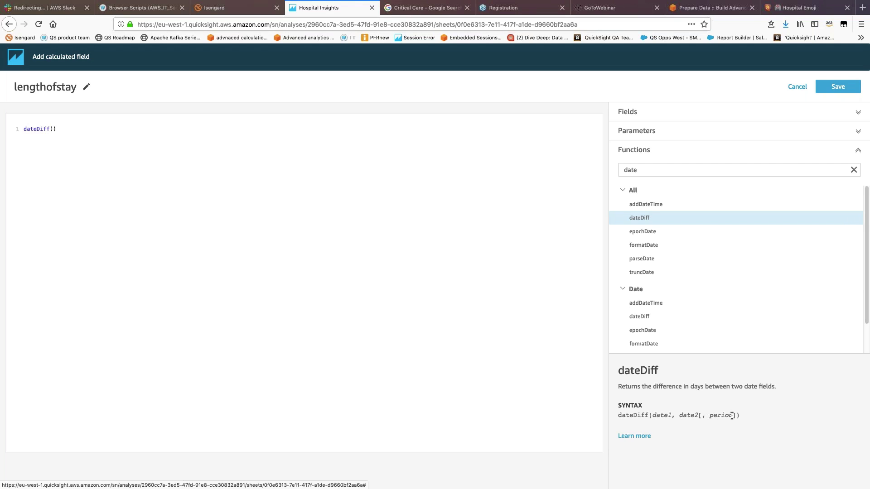
click(52, 129)
text(admi)
key(Return)
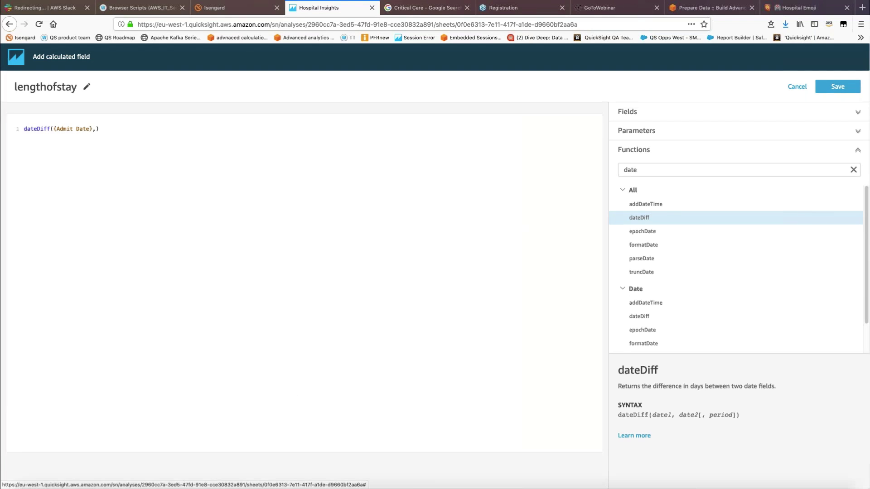
Complete the formula as dateDiff({Admit Date},{Discharge Date},'DD') and save the field.
key(ctrl+Up)
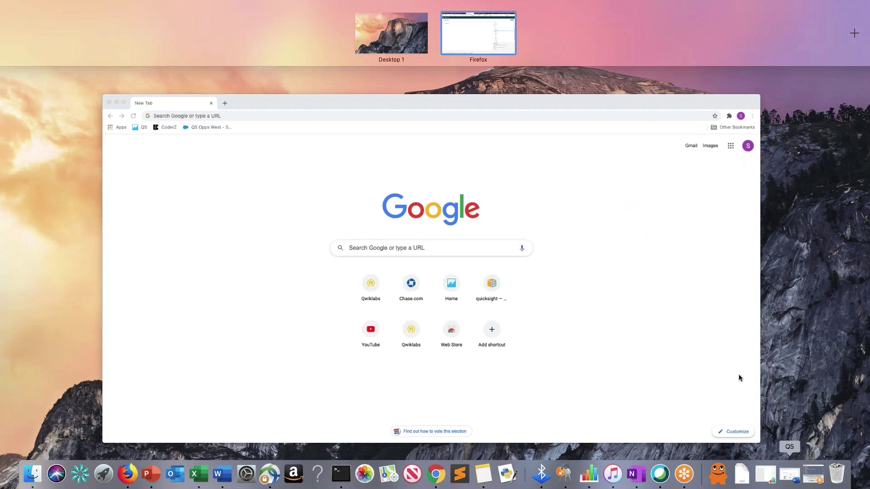
click(478, 34)
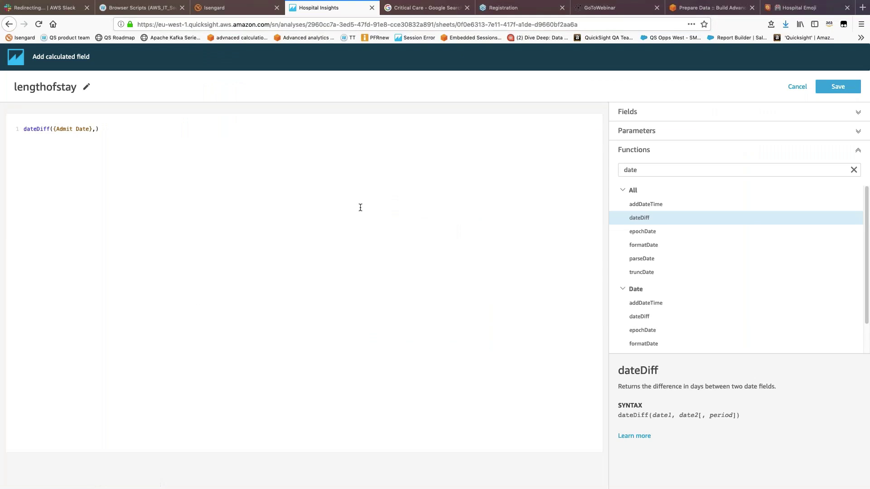
text(en)
key(BackSpace)
key(BackSpace)
text(dis)
click(132, 162)
text(,)
text('DD')
drag(168, 129, 17, 129)
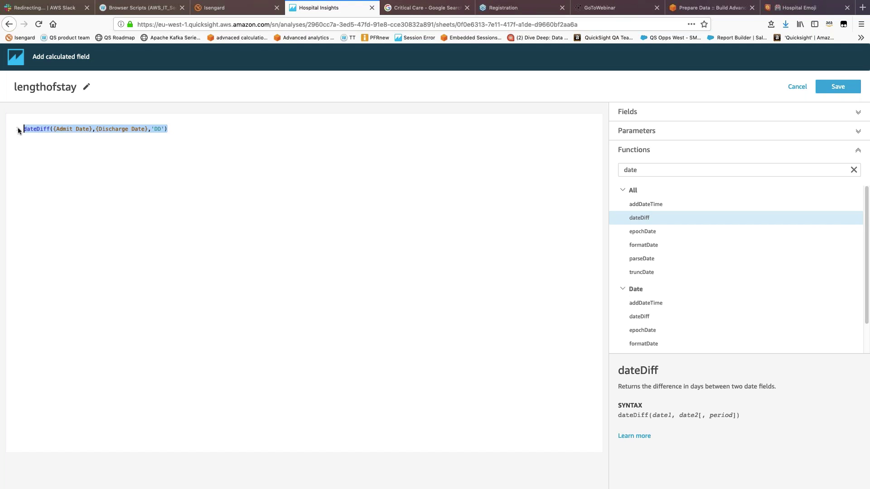
click(312, 210)
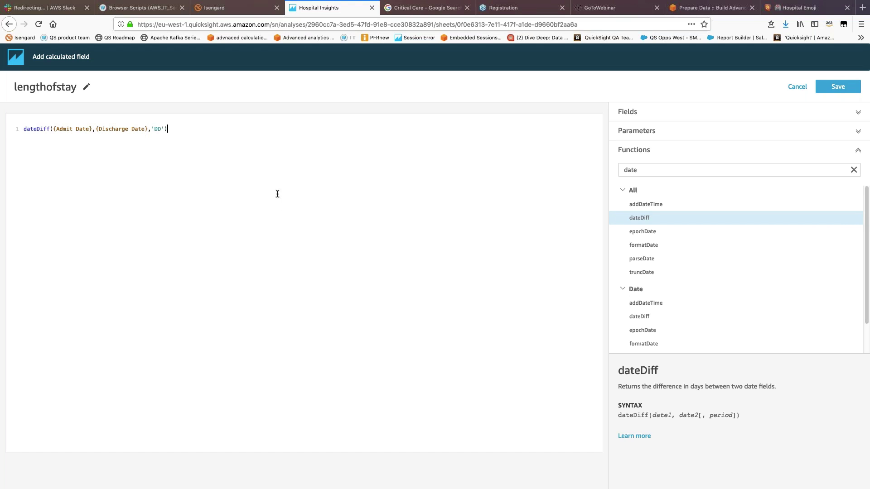
click(844, 91)
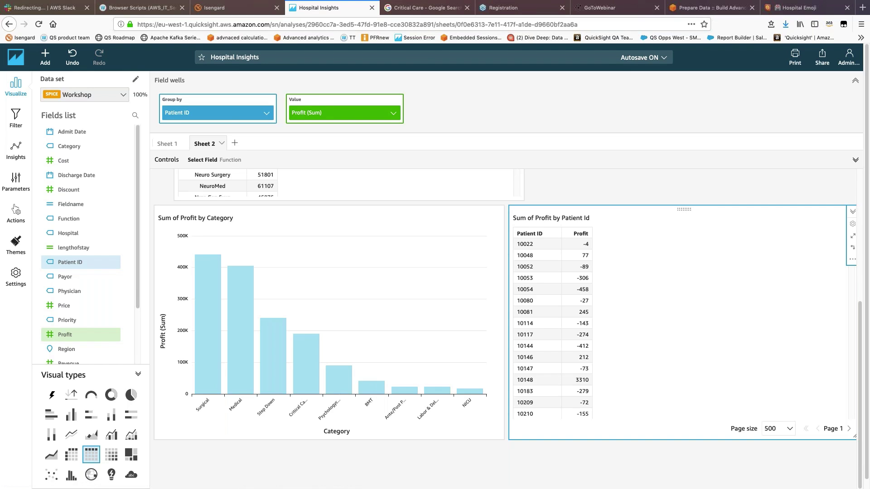
Use lengthofstay as the patient table's value, sorted descending.
click(135, 115)
text(len)
drag(73, 132, 326, 113)
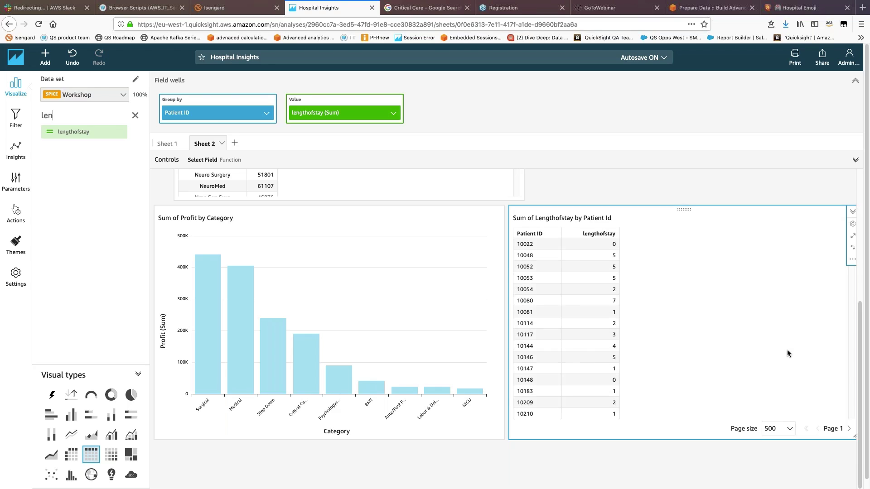
click(608, 236)
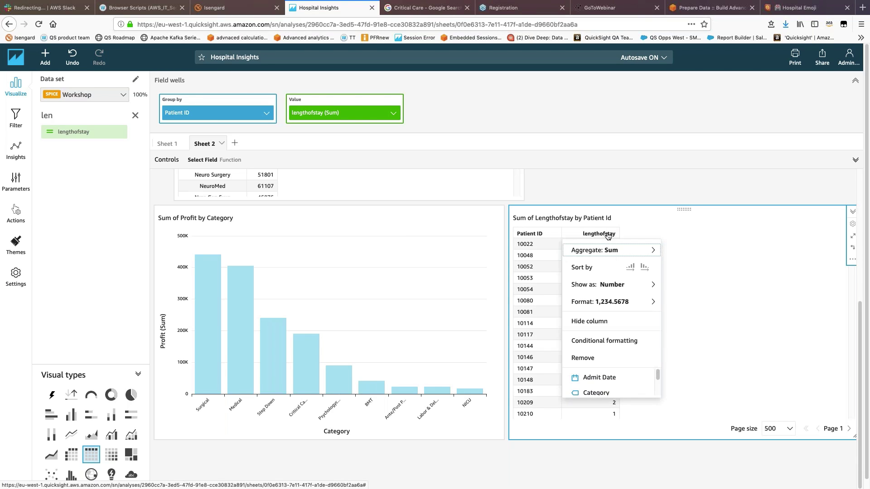
click(642, 267)
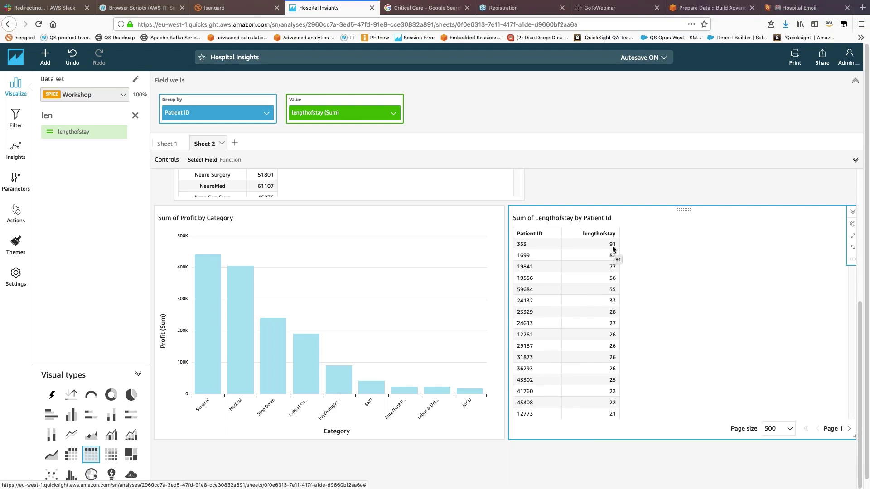
Page through the table to page 3 and back to the first page.
scroll(605, 322, down, 1)
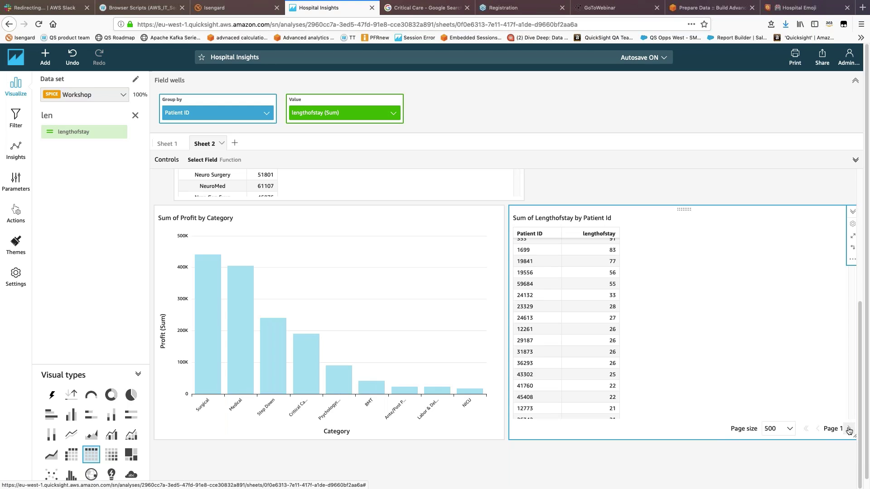
click(849, 429)
click(849, 429)
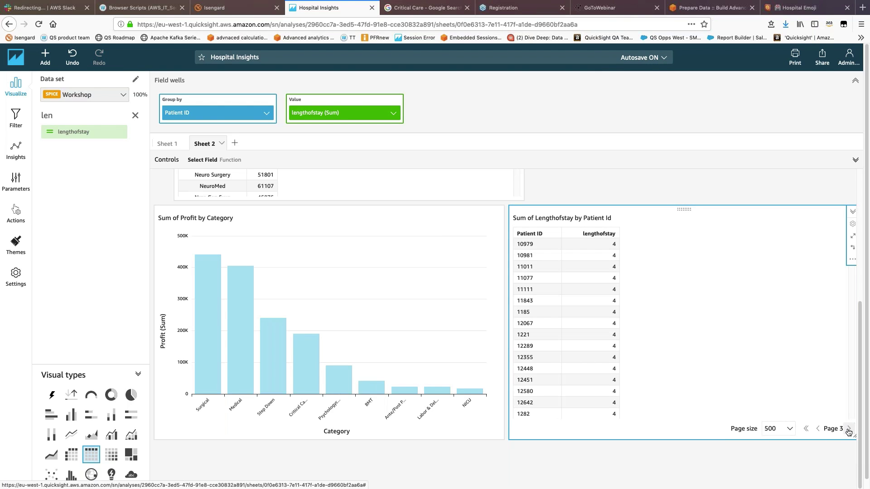
click(818, 429)
click(818, 429)
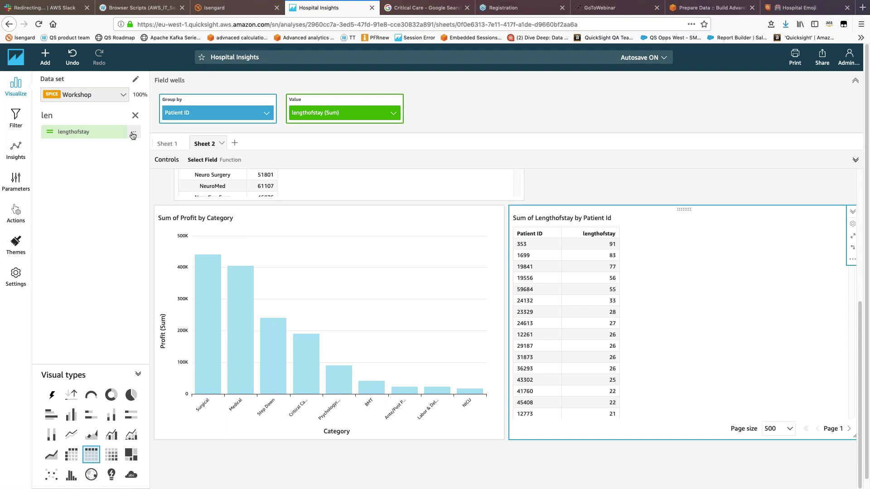
mouse_move(140, 132)
Add a new filter on the lengthofstay field to the patient table.
click(16, 123)
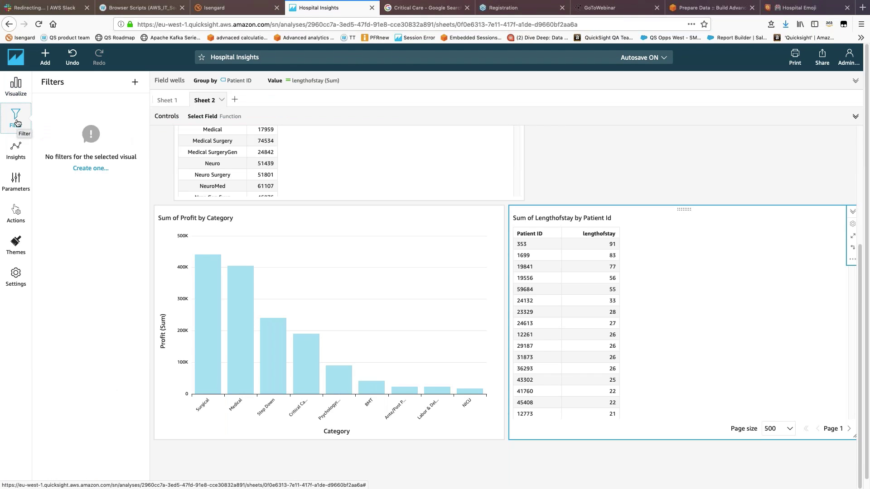
click(89, 169)
click(165, 101)
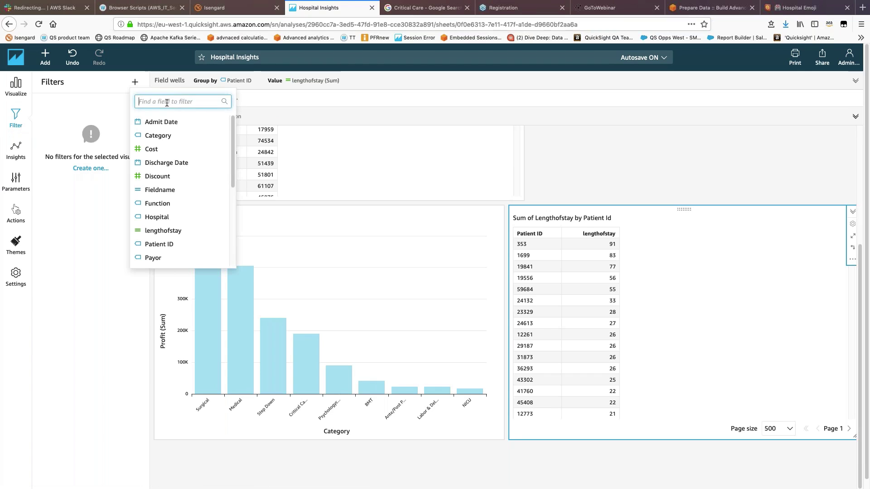
text(len)
click(166, 122)
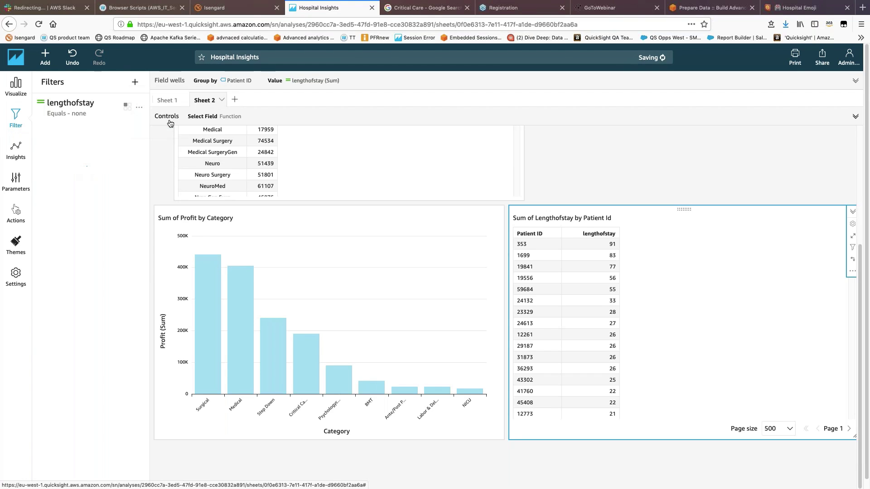
Set the lengthofstay filter to No aggregation, Greater than 20, and apply it.
click(65, 113)
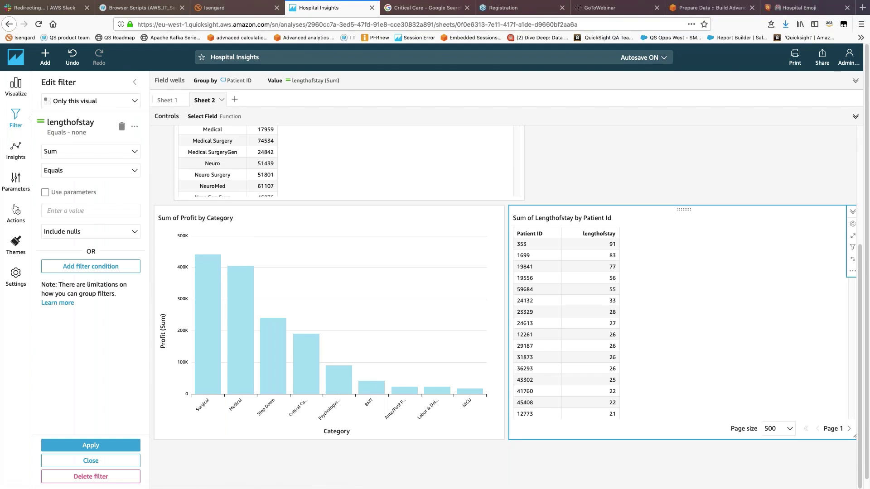
click(61, 156)
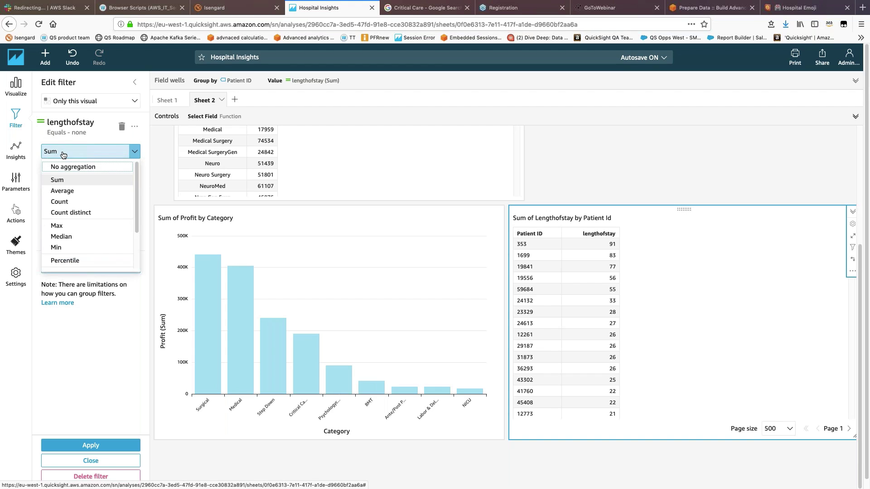
click(62, 154)
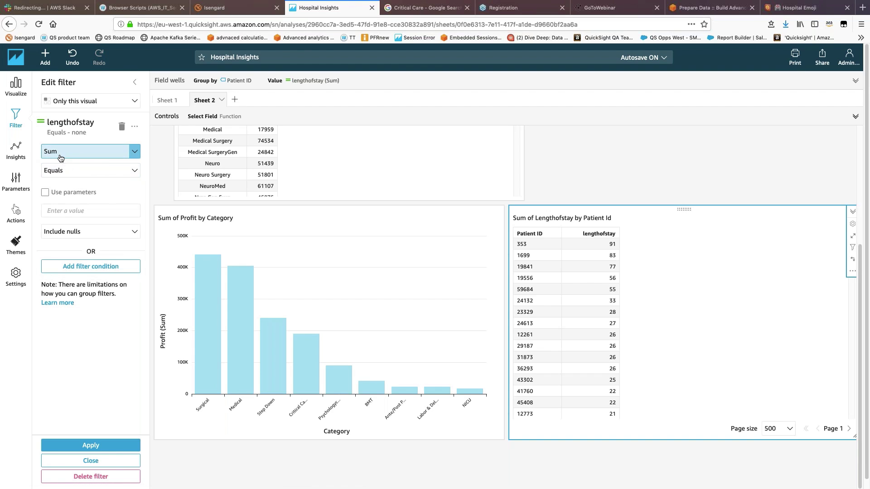
click(62, 155)
click(64, 165)
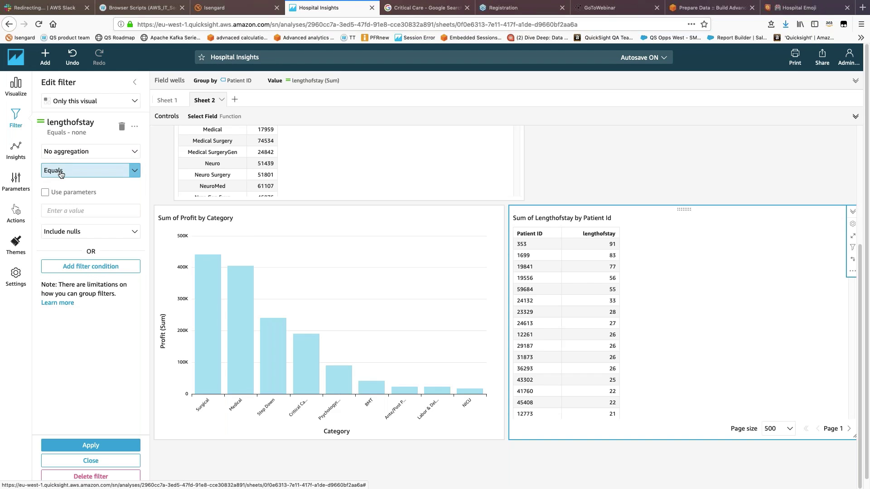
click(64, 170)
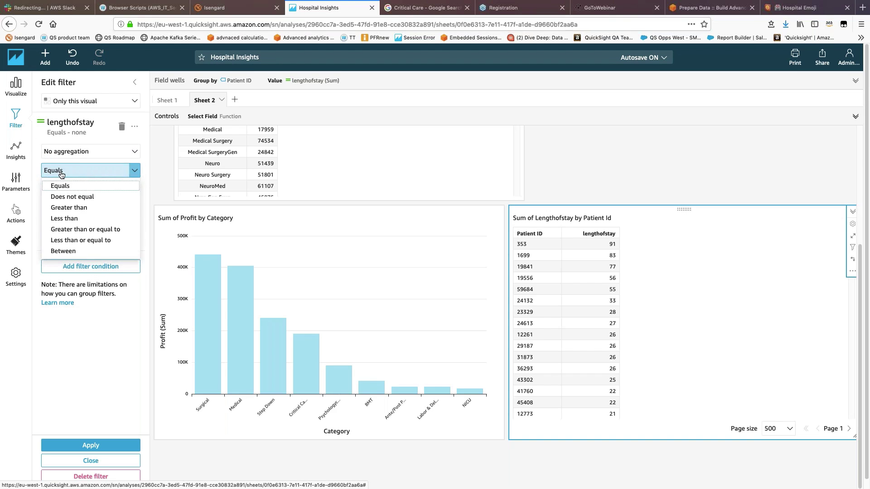
click(76, 208)
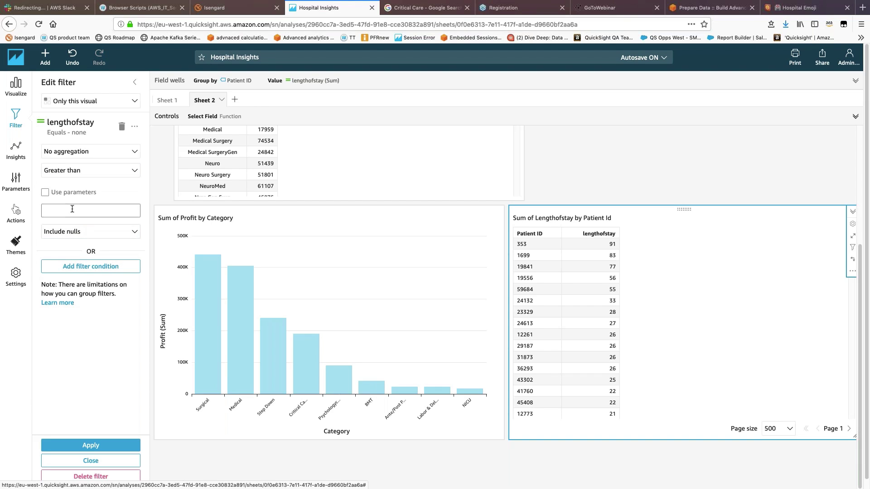
click(70, 212)
text(20)
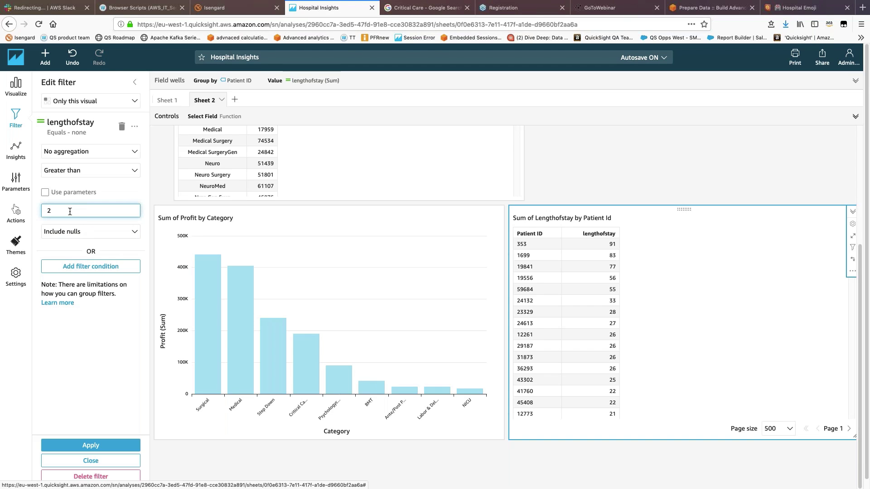
click(107, 448)
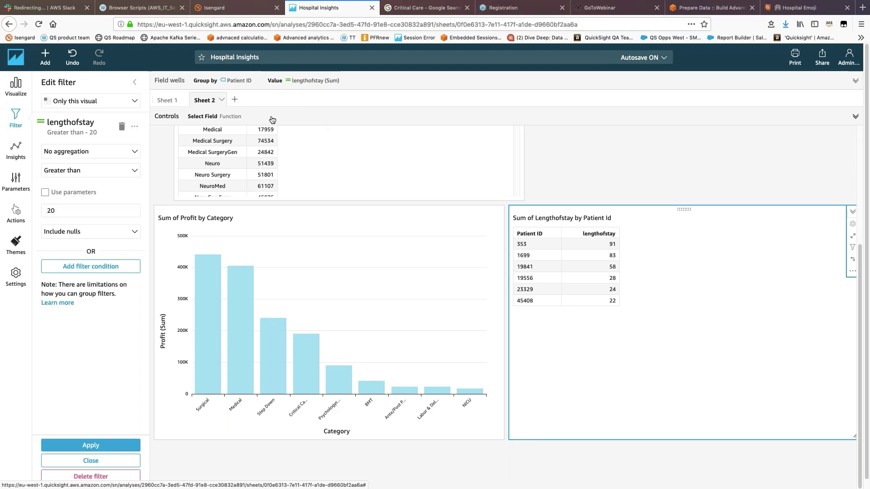
click(135, 128)
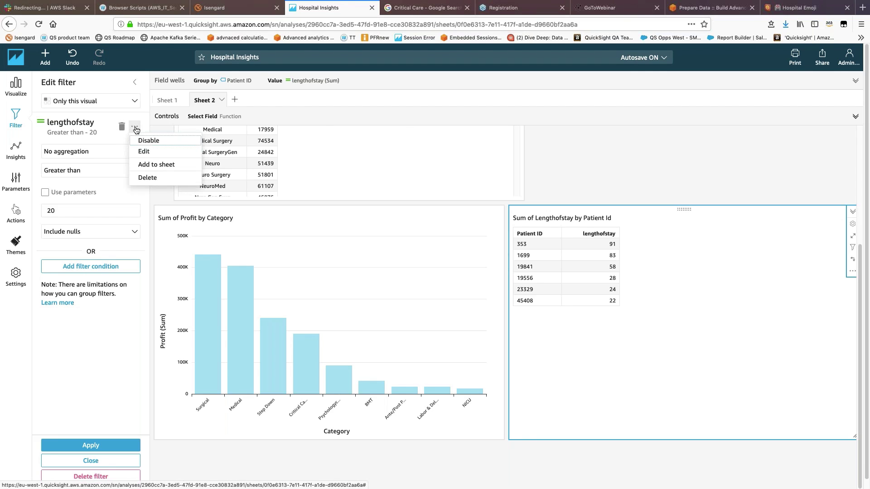
Add the lengthofstay filter to the sheet as a 'Select range' slider: minimum 0, maximum 100, step 5.
click(159, 165)
click(348, 138)
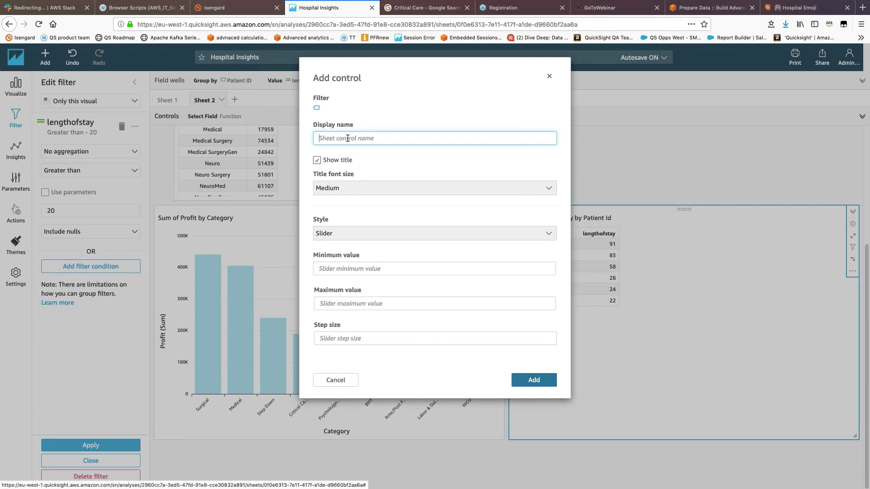
text(Select range)
click(343, 269)
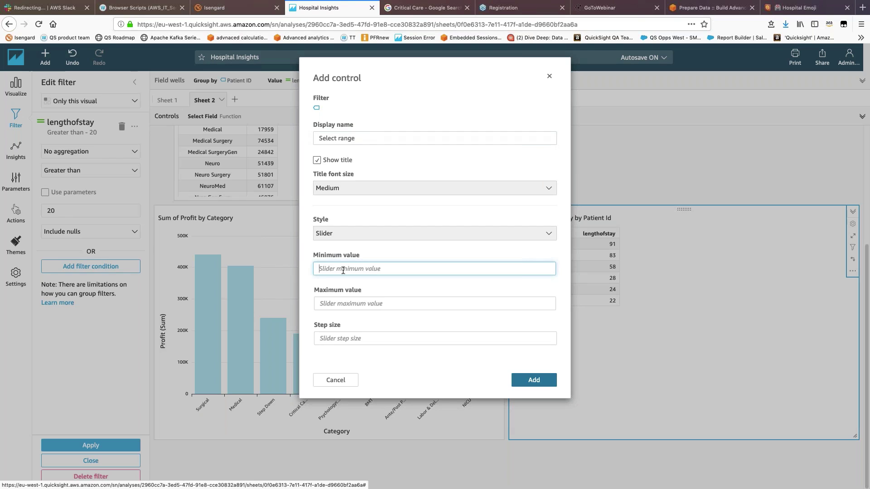
text(0)
click(345, 306)
text(100)
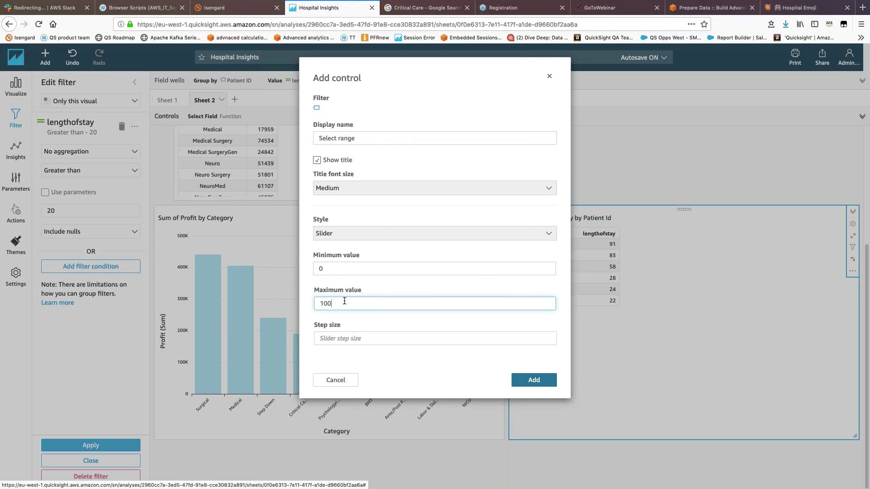
click(344, 337)
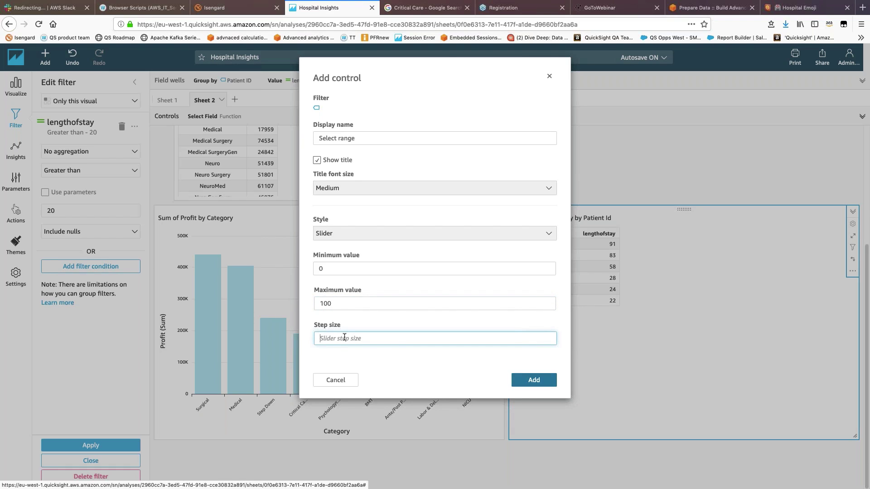
text(5)
click(529, 380)
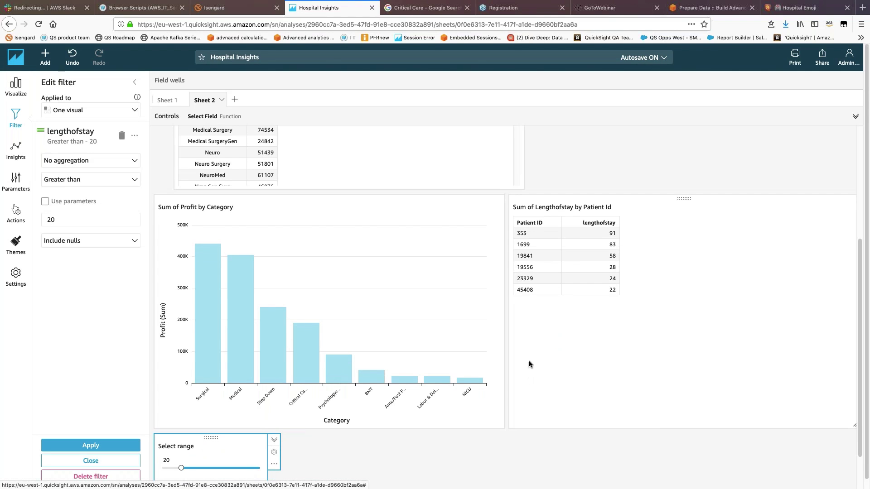
Move the Select range control up to the sheet's top right.
scroll(224, 446, down, 2)
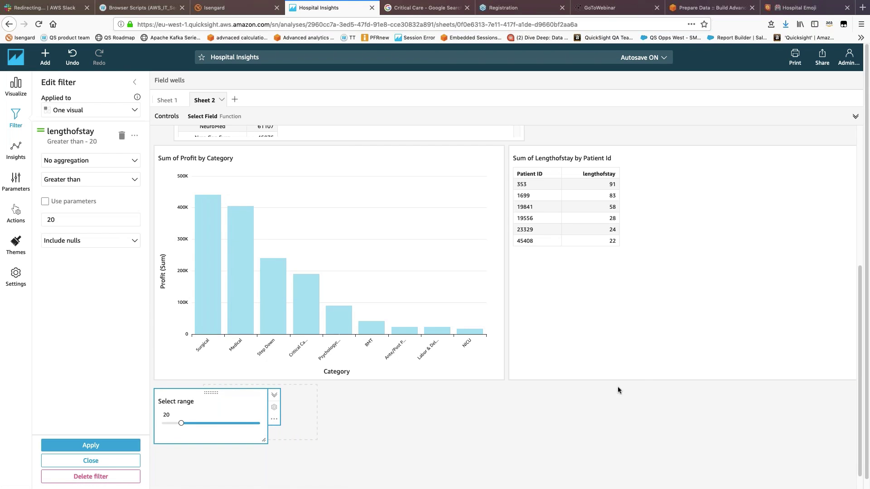
scroll(781, 333, up, 2)
drag(781, 334, 775, 166)
scroll(777, 219, down, 1)
drag(862, 259, 862, 72)
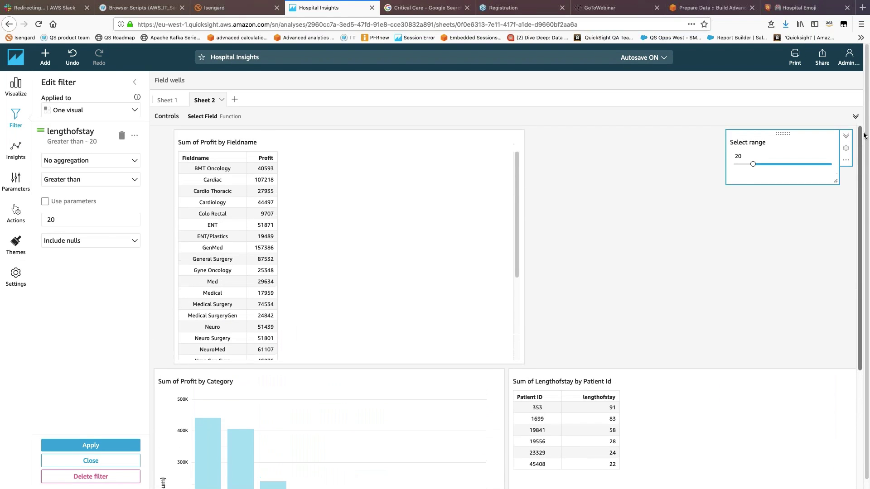
Pin the Select range control to the top and shrink the Sum of Profit by Fieldname table.
click(846, 161)
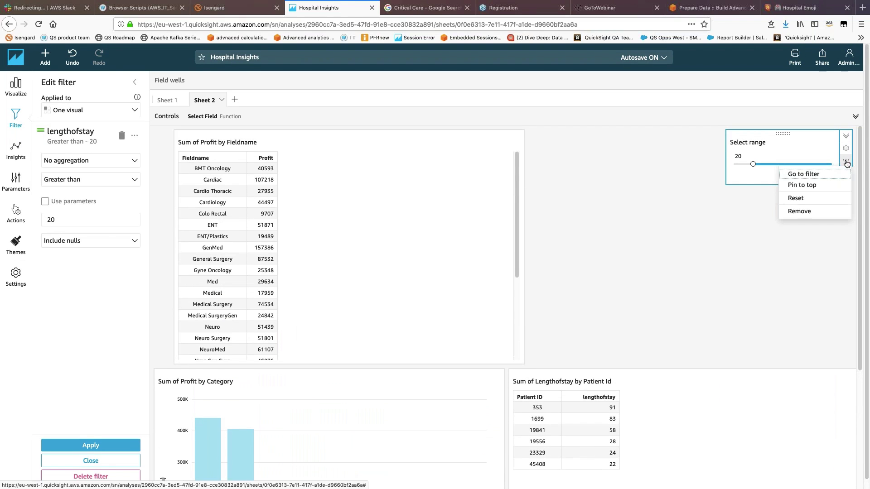
click(802, 185)
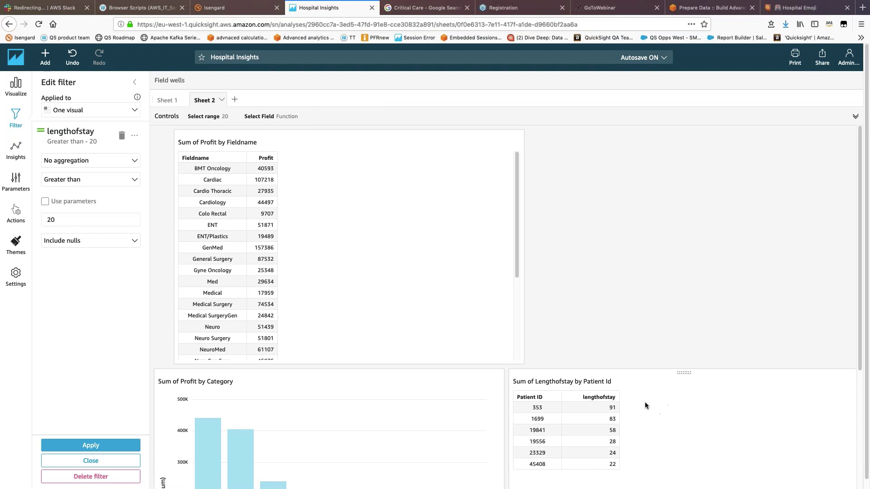
click(501, 316)
drag(527, 364, 423, 343)
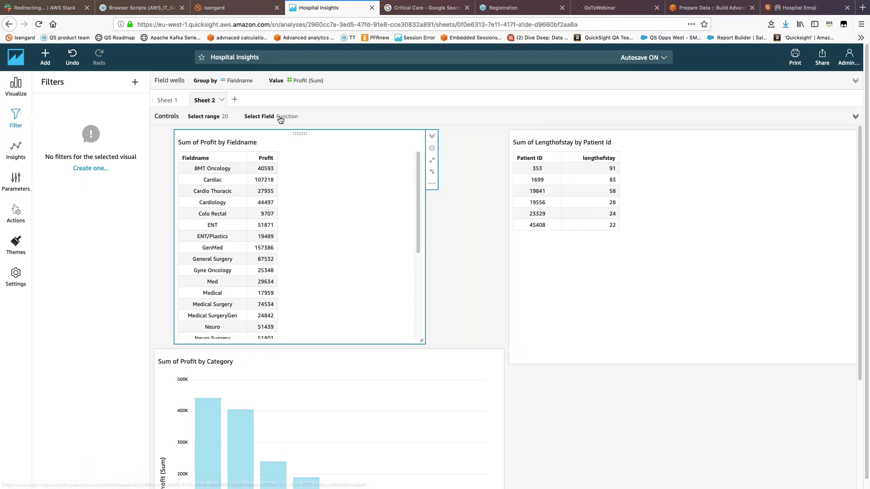
Expand the pinned controls and slide Select range through 0, 45, 25 and 5, ending at 55.
click(230, 117)
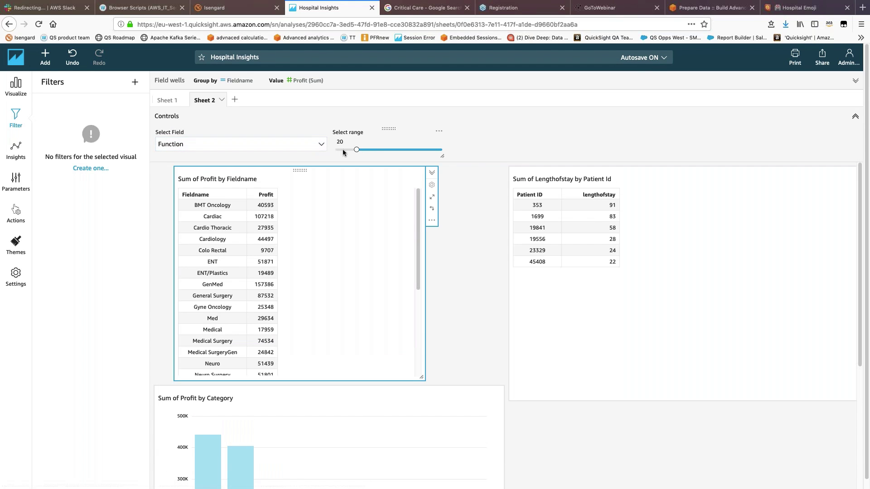
drag(357, 151, 336, 150)
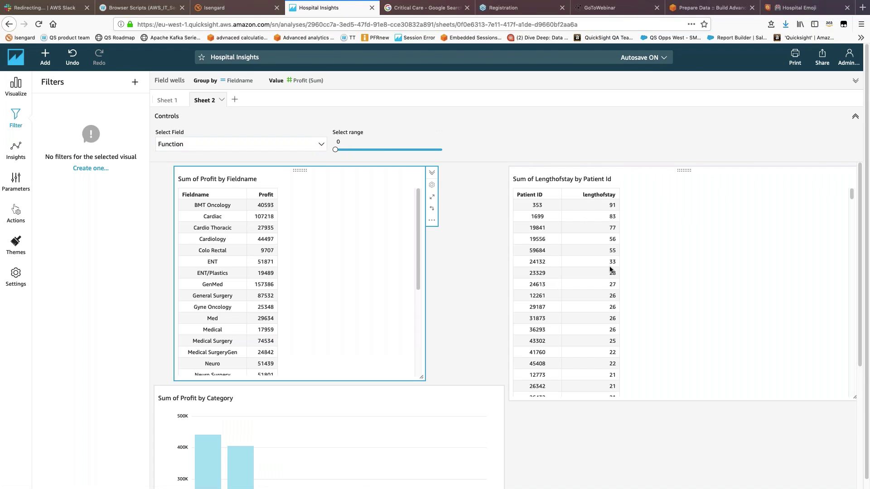
drag(336, 150, 383, 150)
click(339, 142)
click(383, 150)
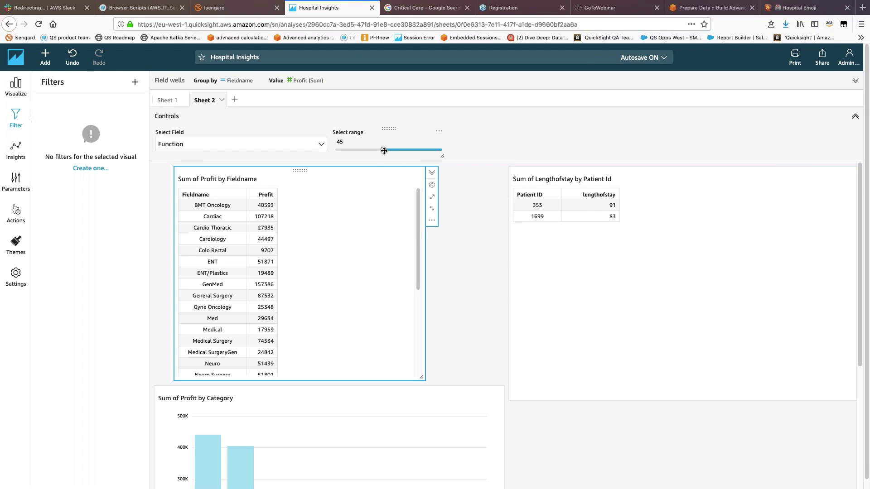
drag(384, 150, 364, 149)
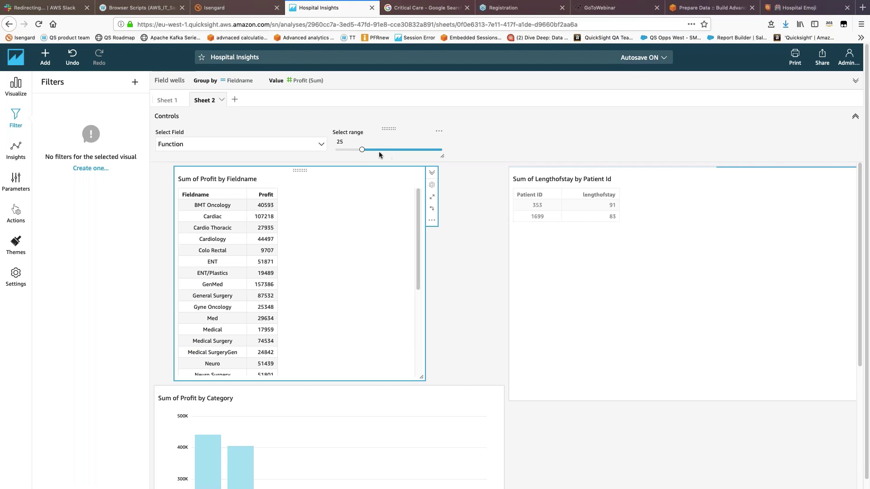
drag(364, 150, 341, 150)
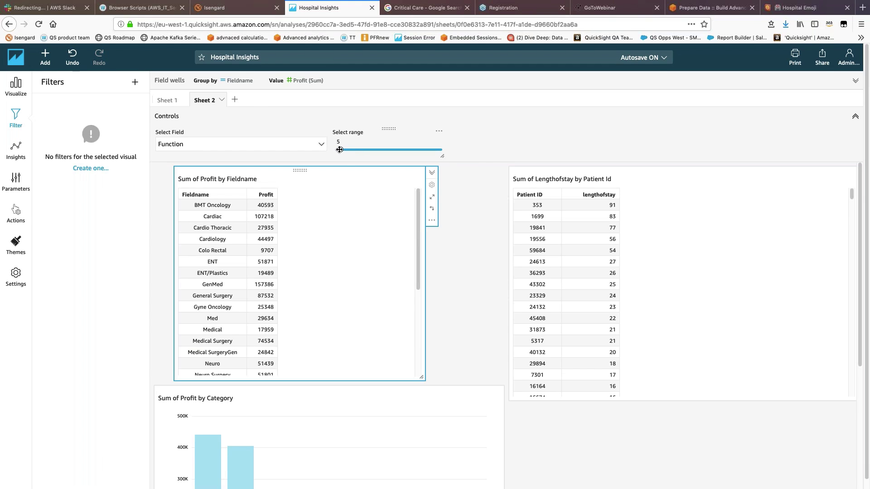
drag(340, 150, 394, 150)
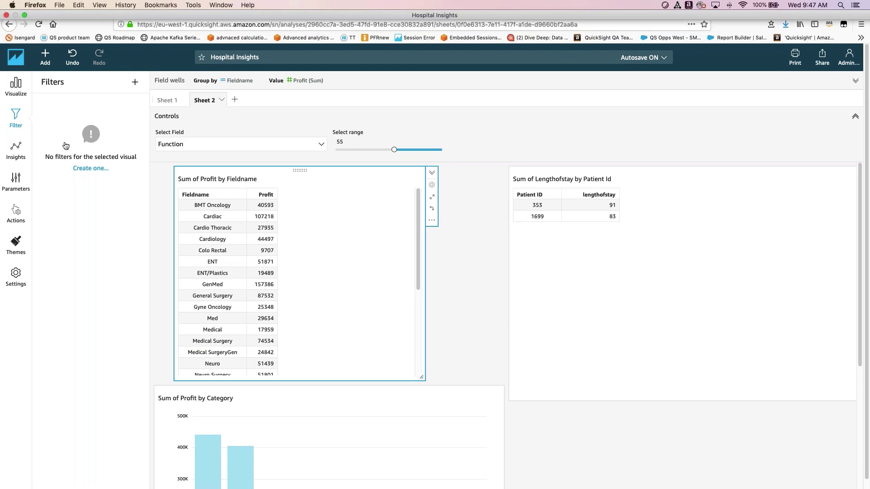
Exit the browser's full-screen mode and bring the GoToWebinar control panel forward.
mouse_move(5, 8)
click(24, 17)
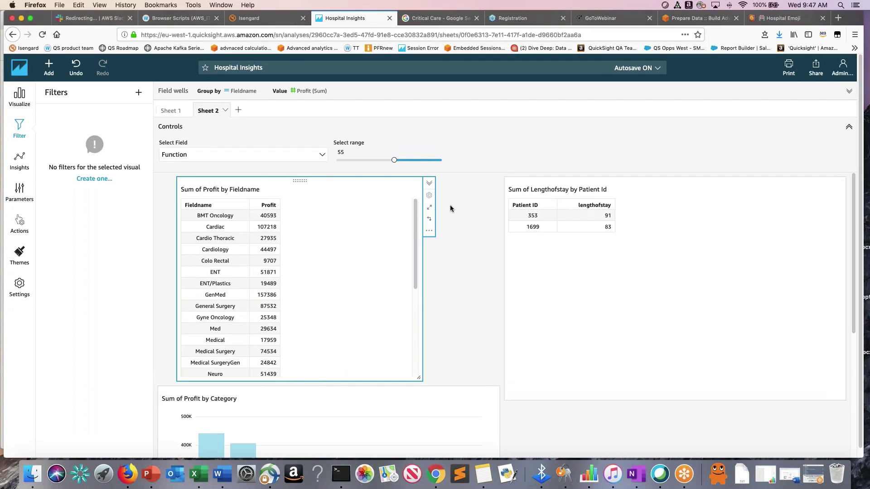
click(814, 479)
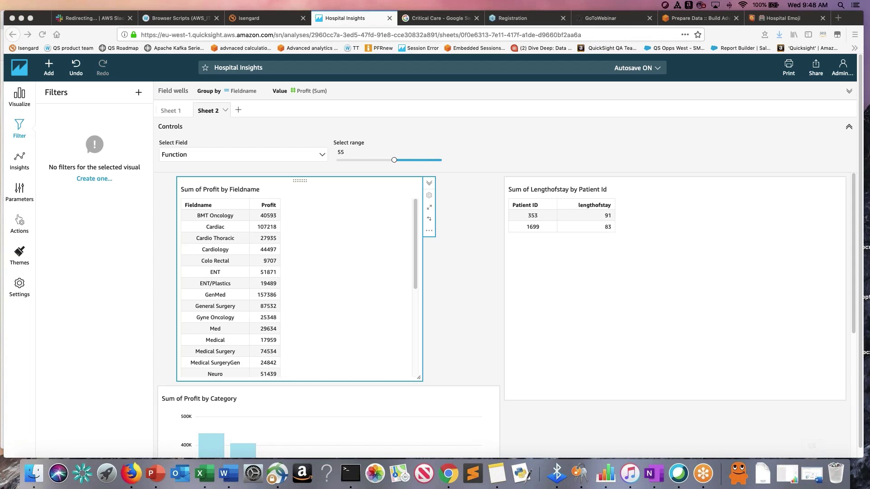
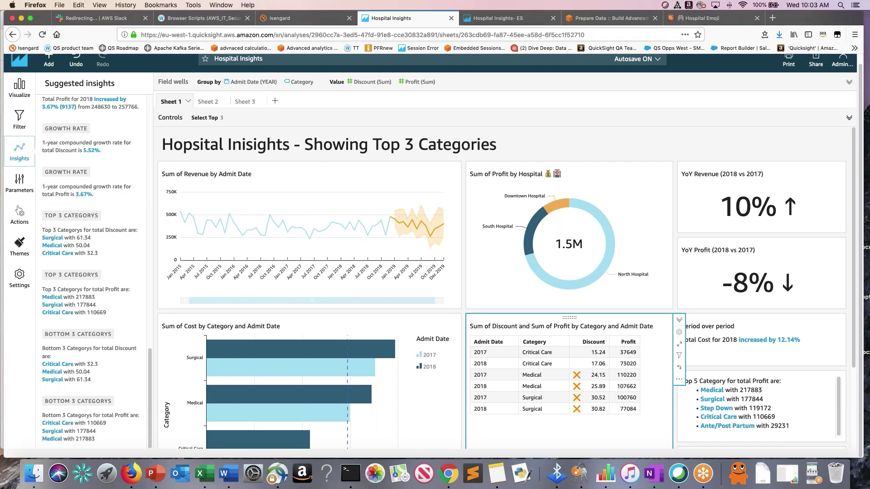
Add a new Sheet 4 with a blank AutoGraph to the Hospital Insights analysis.
click(275, 101)
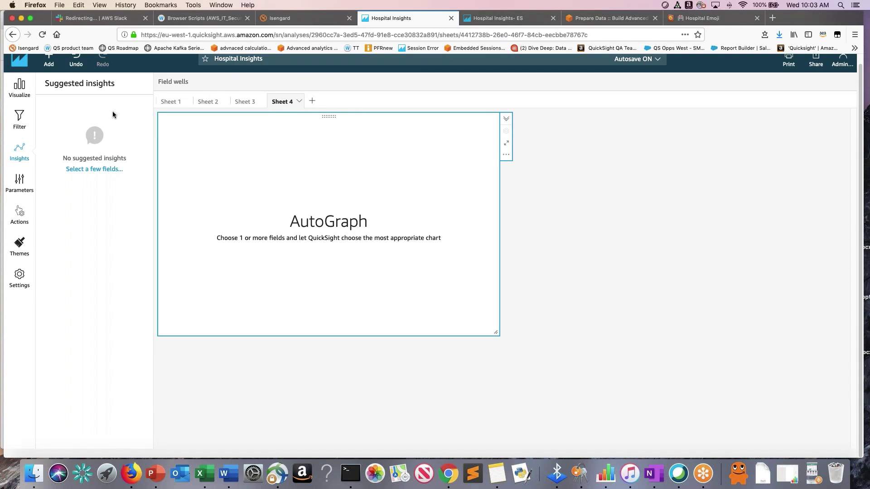
scroll(114, 116, up, 1)
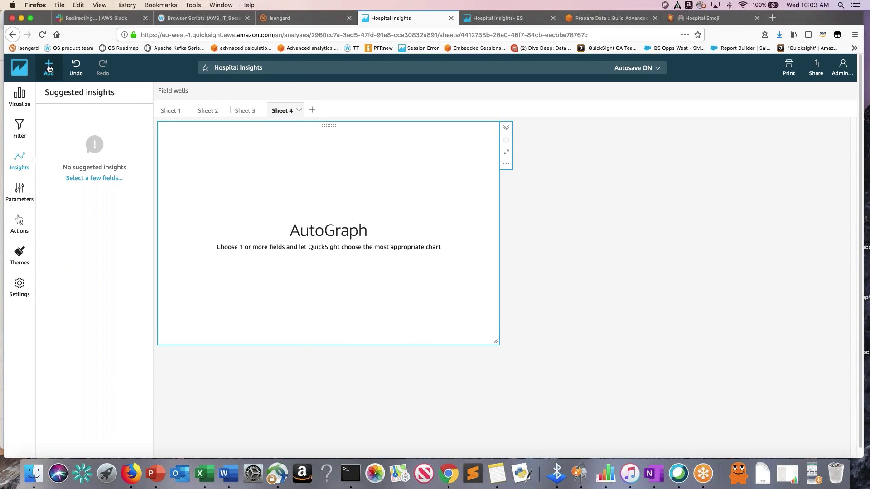
Add an Anomaly detection insight to Sheet 4 beside the empty AutoGraph visual.
click(48, 66)
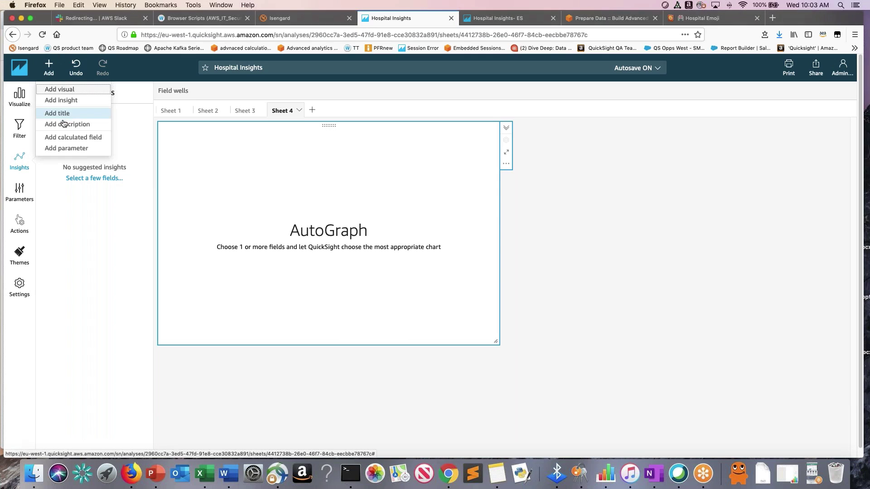
click(68, 101)
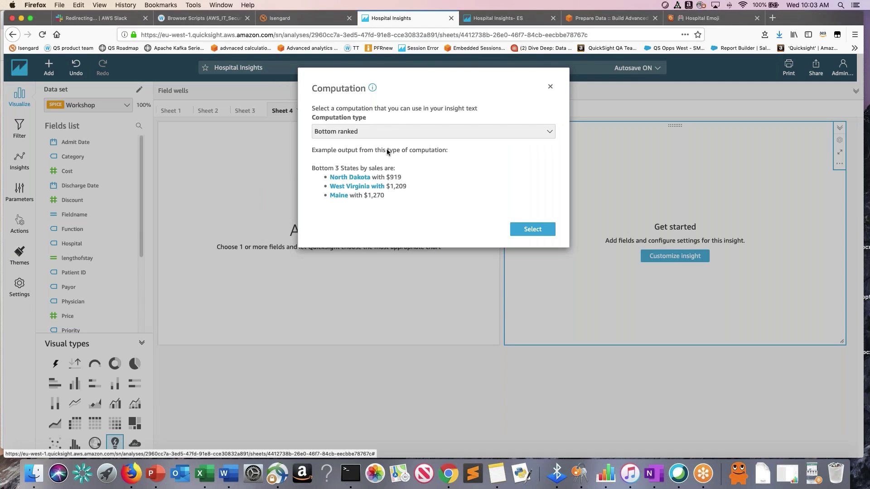
click(362, 133)
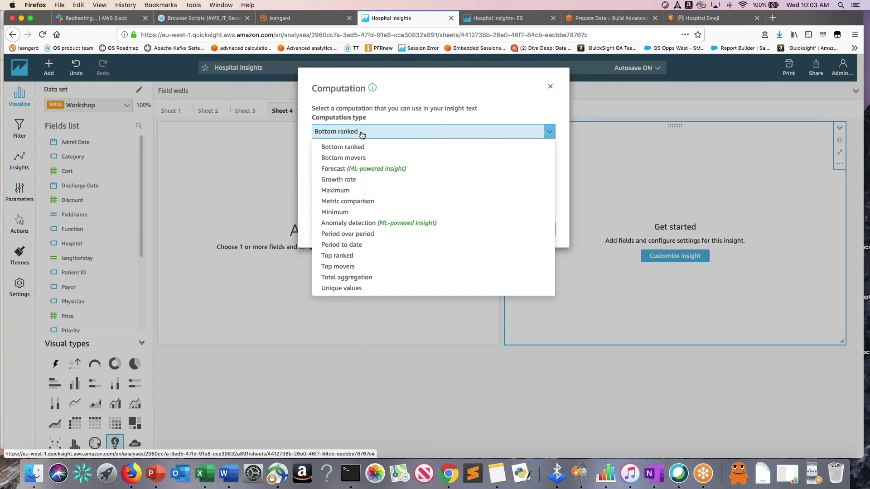
click(368, 225)
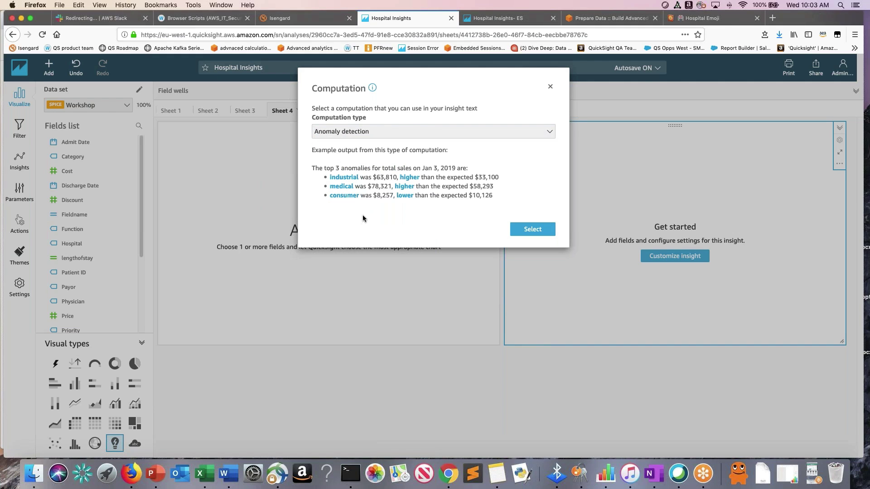
click(533, 230)
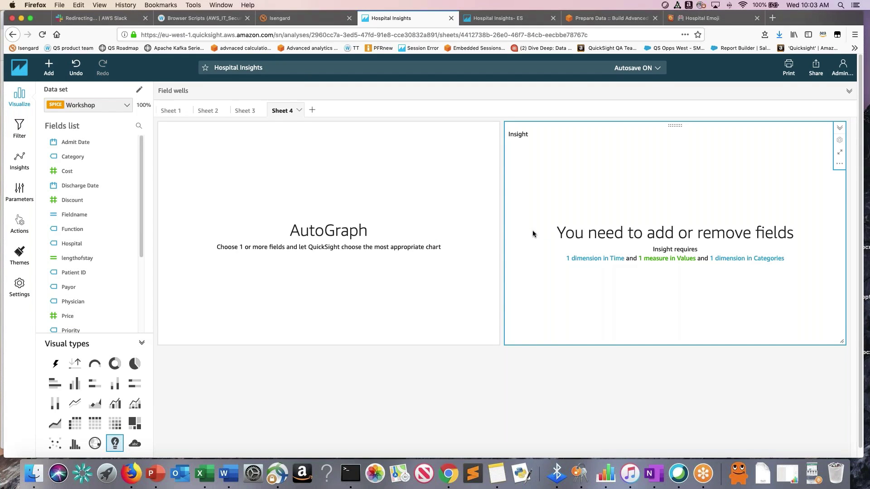
click(441, 154)
click(507, 163)
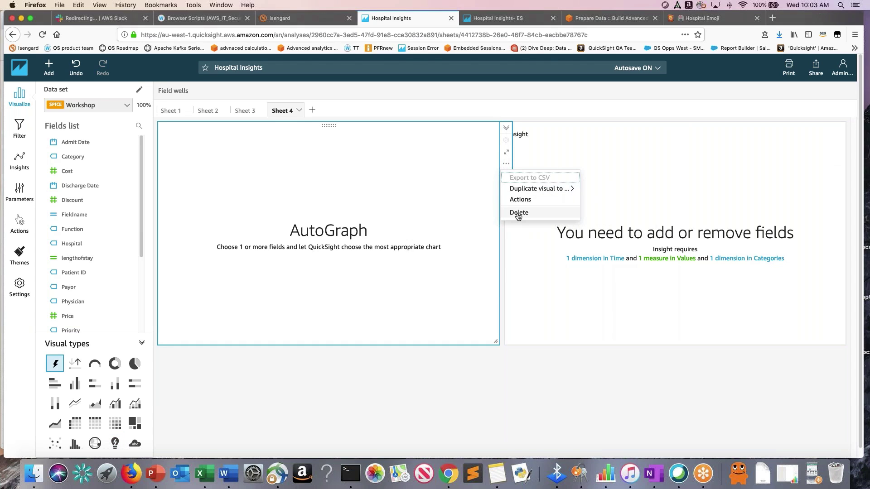
Delete the empty AutoGraph and show the insight's Time, Values and Categories field wells.
click(515, 212)
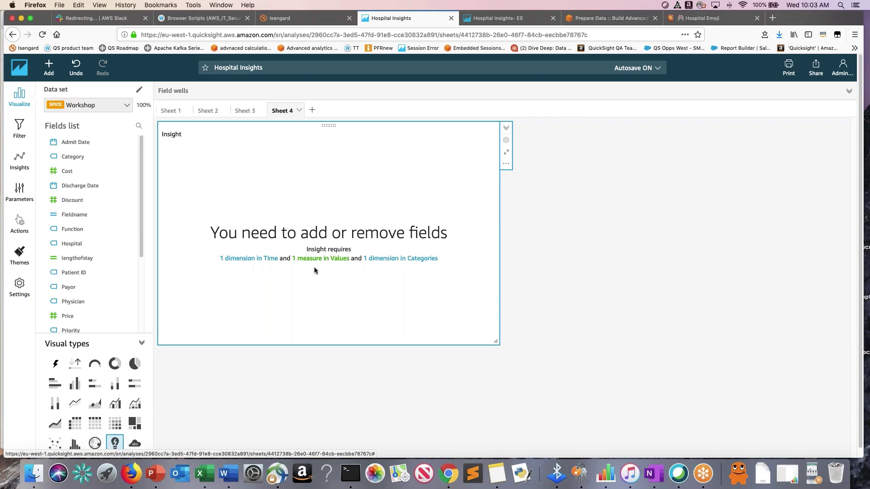
click(185, 92)
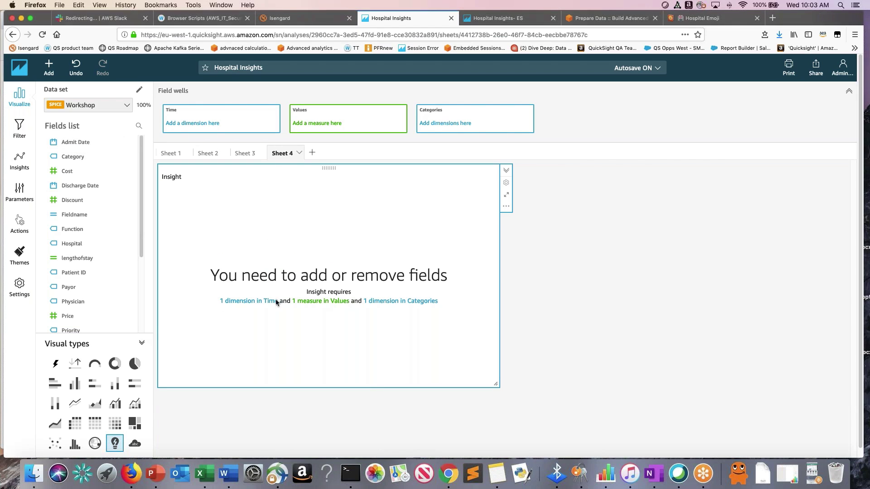
Set Admit Date as the insight's time field and Revenue (Sum) as its value.
click(69, 142)
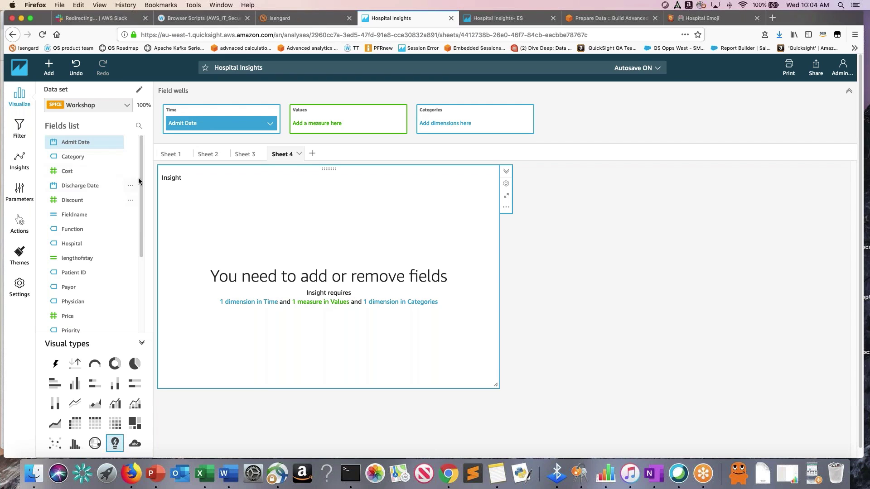
scroll(101, 157, down, 5)
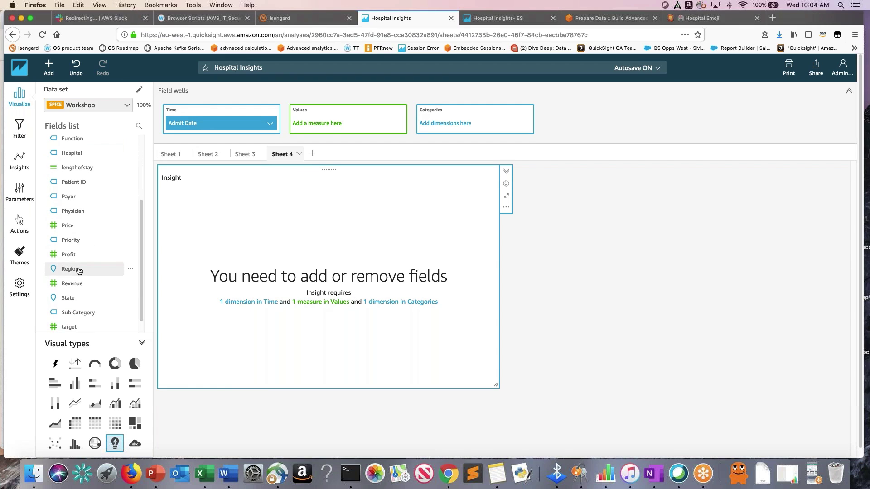
click(69, 285)
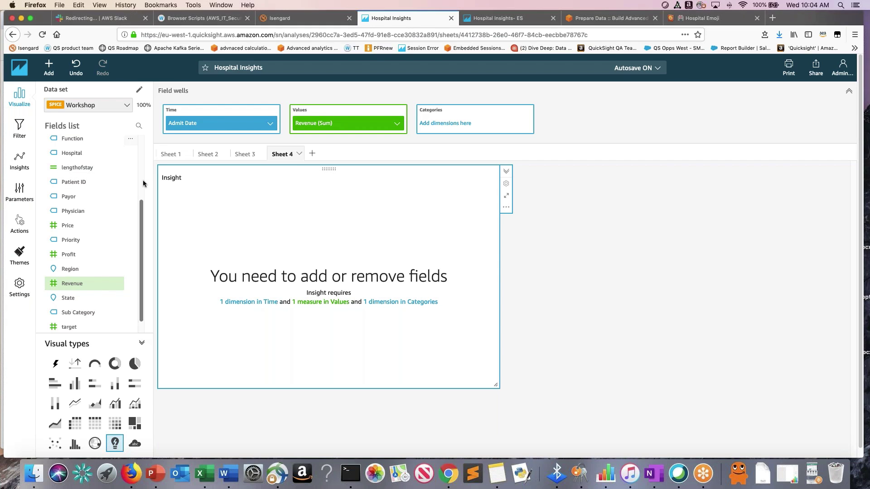
scroll(141, 207, up, 5)
Add Category and Hospital as the insight's category fields.
click(139, 126)
text(cat)
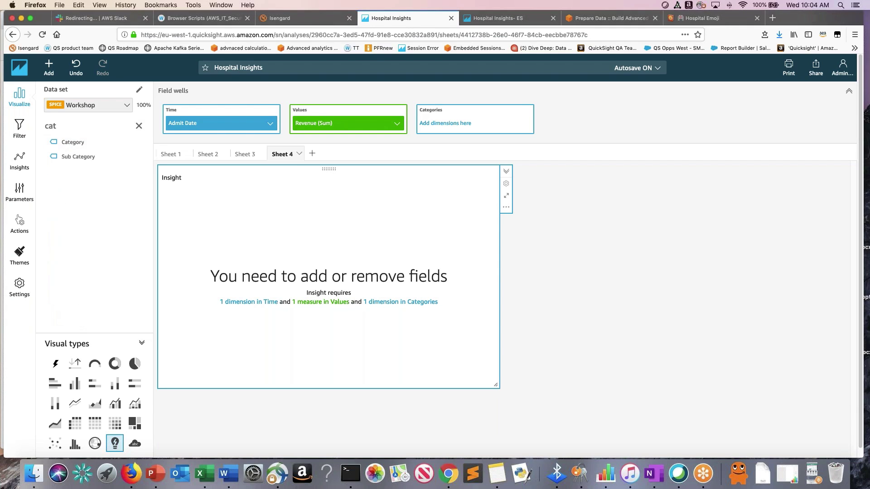
click(83, 143)
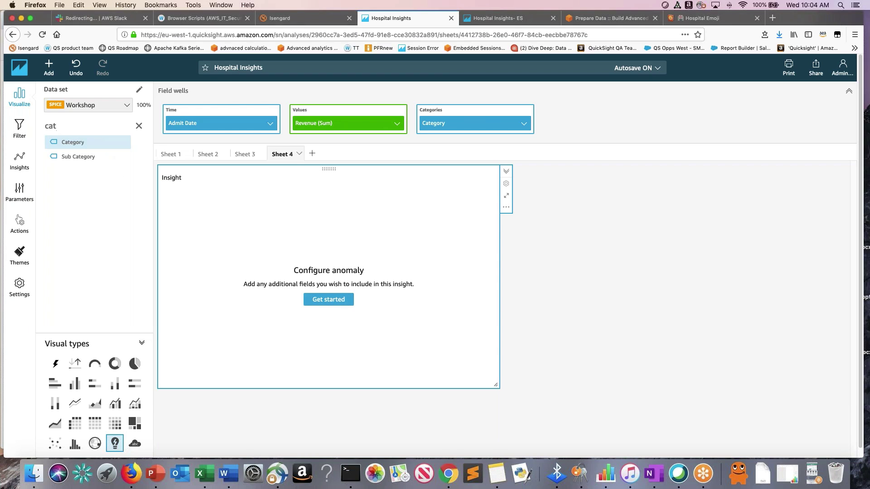
click(139, 125)
click(138, 126)
text(hosp)
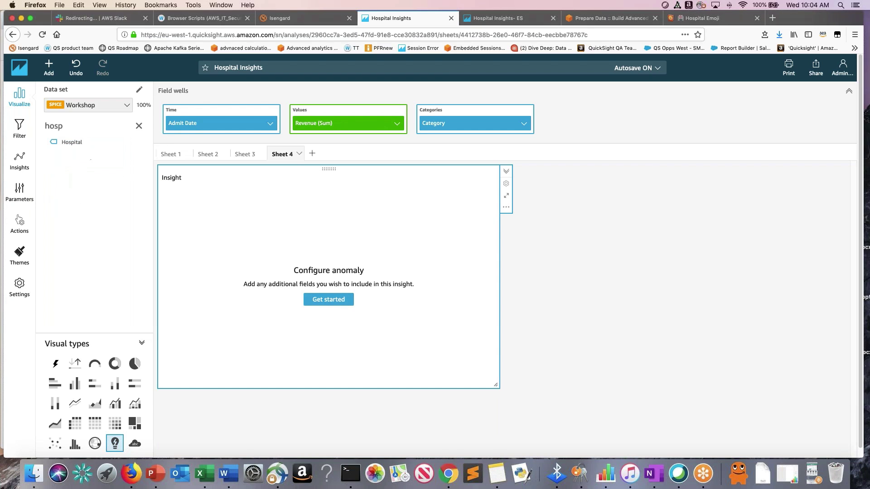
click(71, 141)
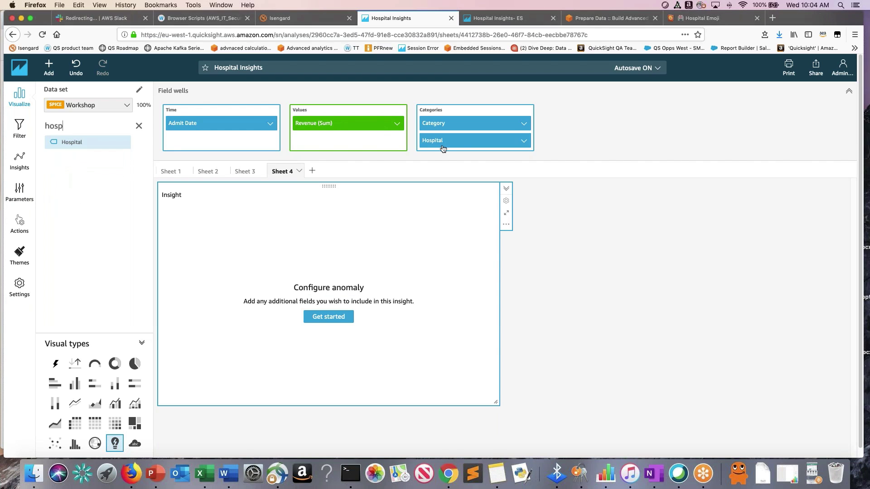
click(334, 318)
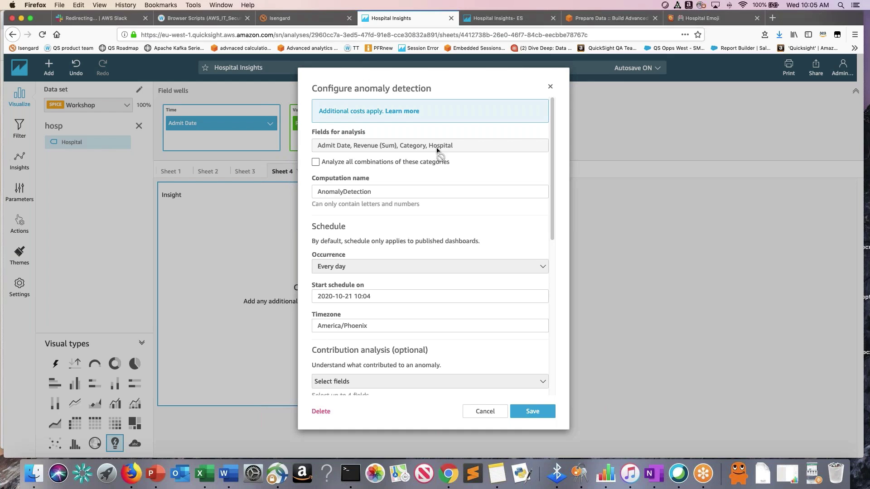
Enable 'Analyze all combinations of these categories' for Category and Hospital.
click(316, 162)
scroll(346, 261, down, 2)
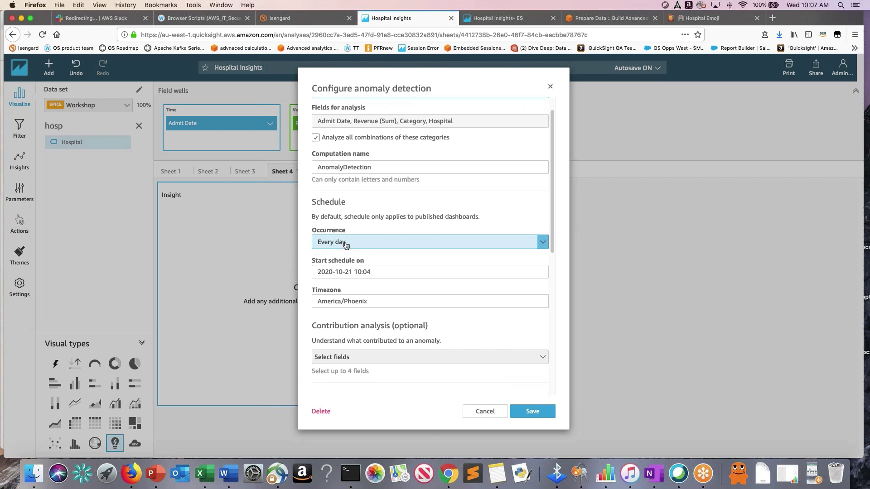
scroll(368, 281, down, 5)
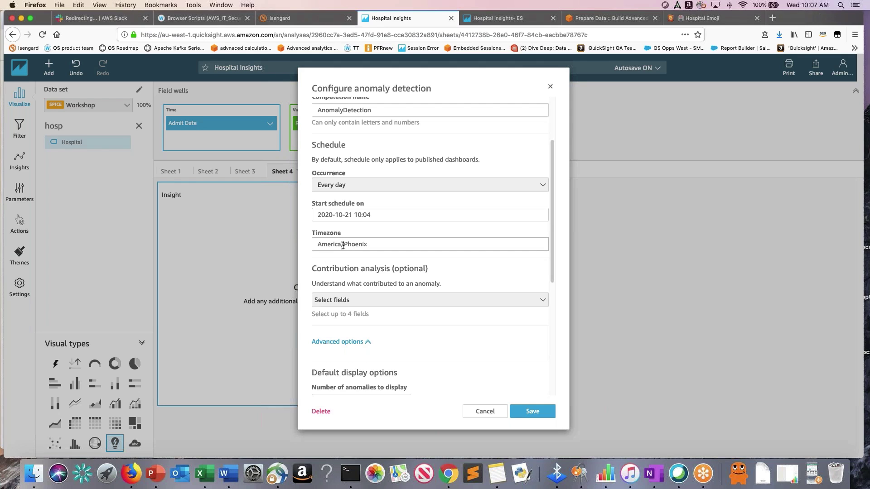
scroll(369, 265, down, 3)
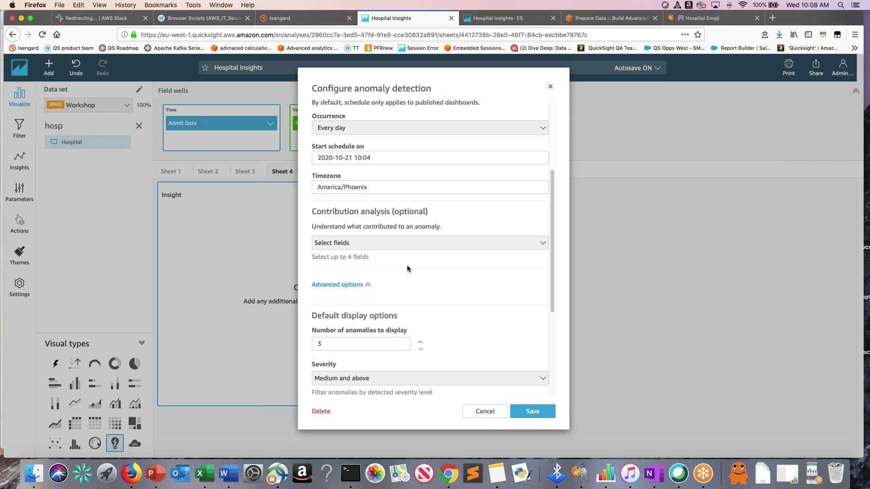
scroll(407, 268, down, 1)
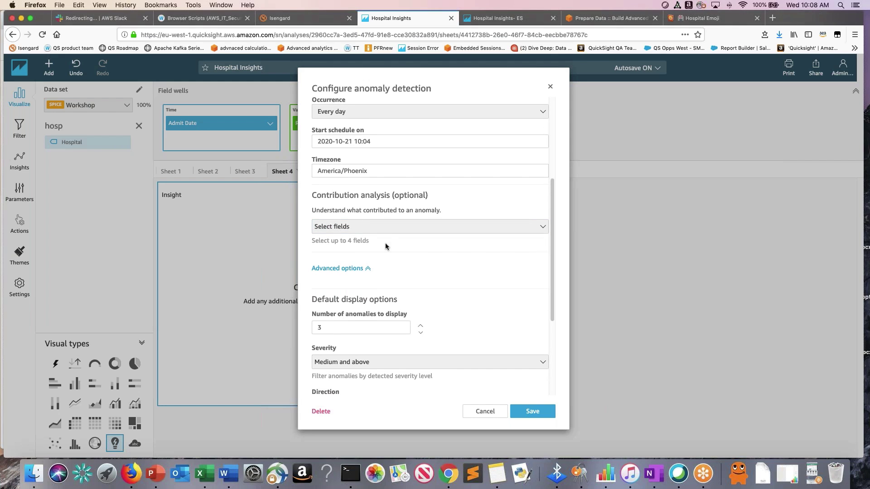
scroll(385, 243, down, 3)
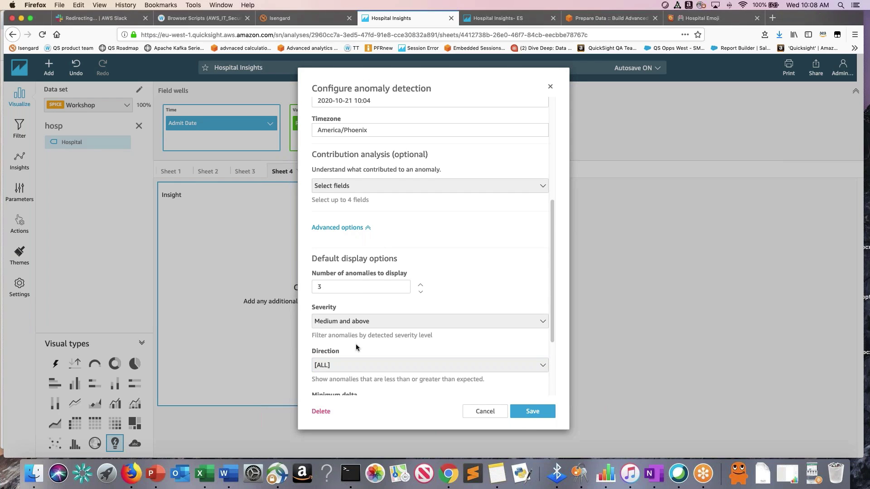
scroll(355, 344, down, 3)
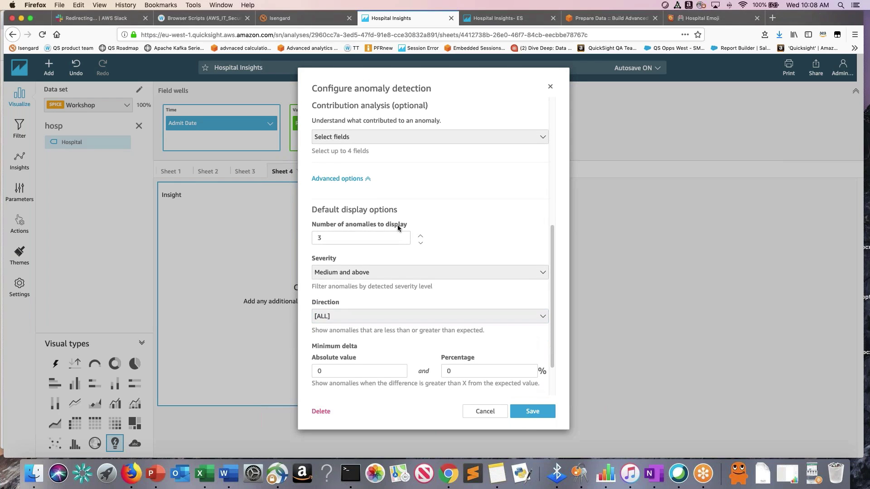
Set 3 anomalies, Low and above severity, both directions, zero minimum delta, sorted by weighted difference.
double_click(326, 237)
click(331, 236)
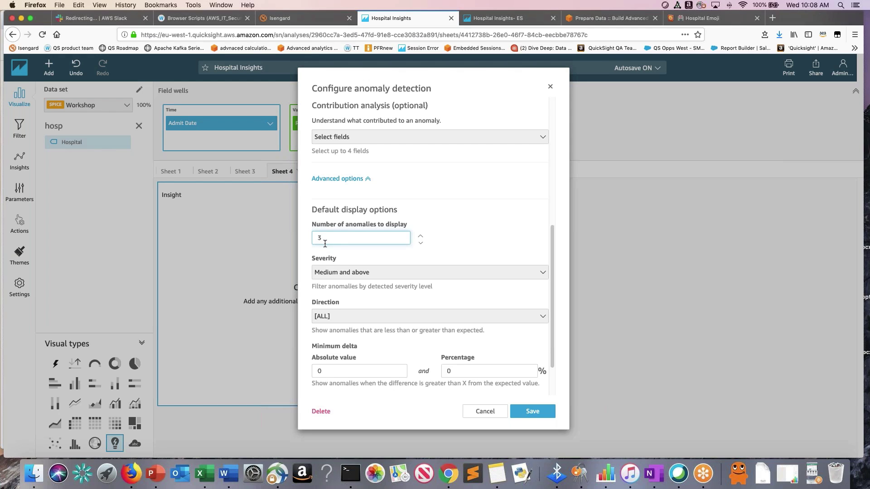
click(374, 276)
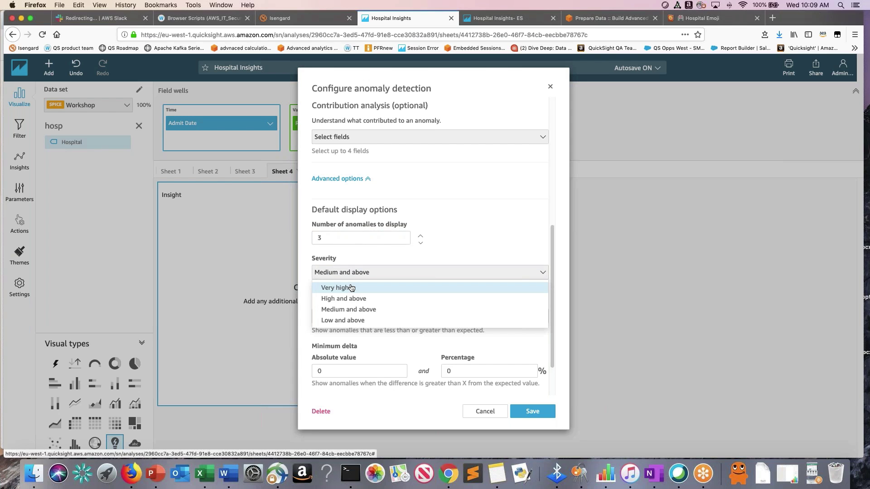
click(355, 322)
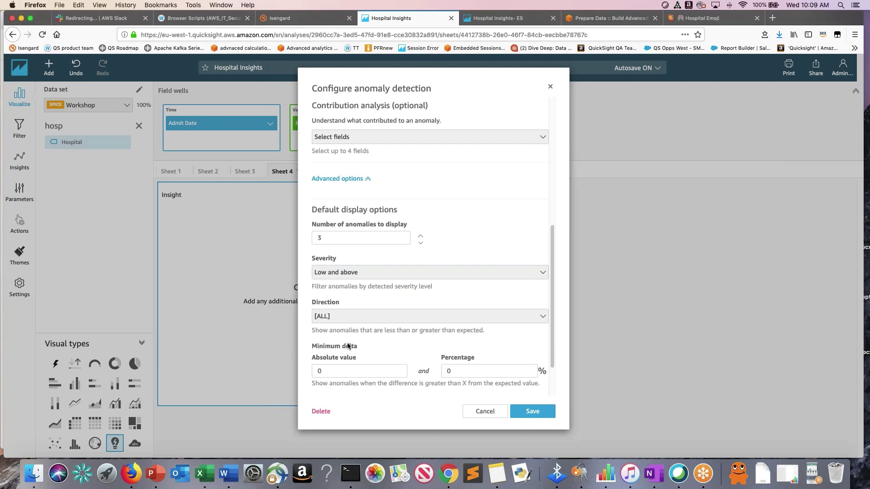
scroll(346, 343, down, 2)
click(338, 289)
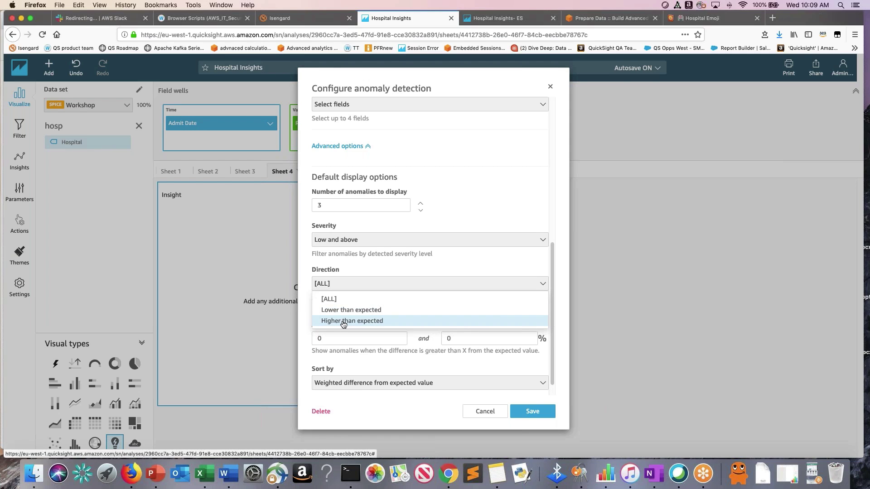
click(332, 301)
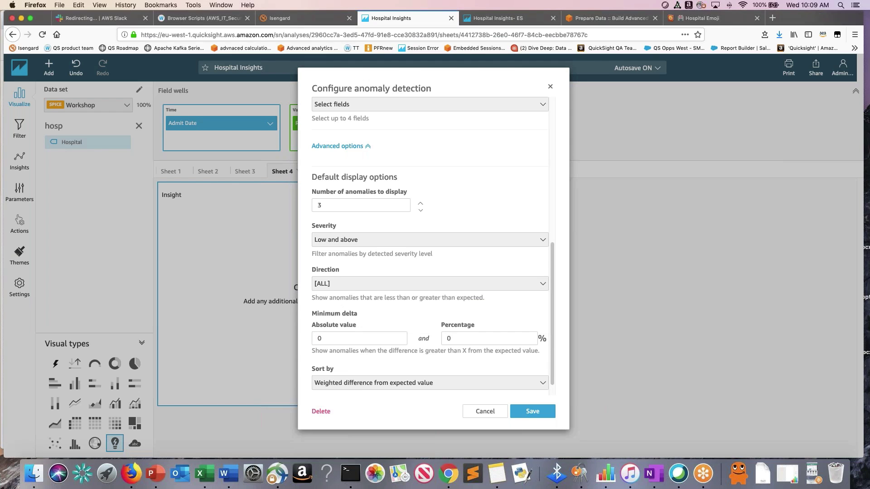
scroll(433, 245, down, 1)
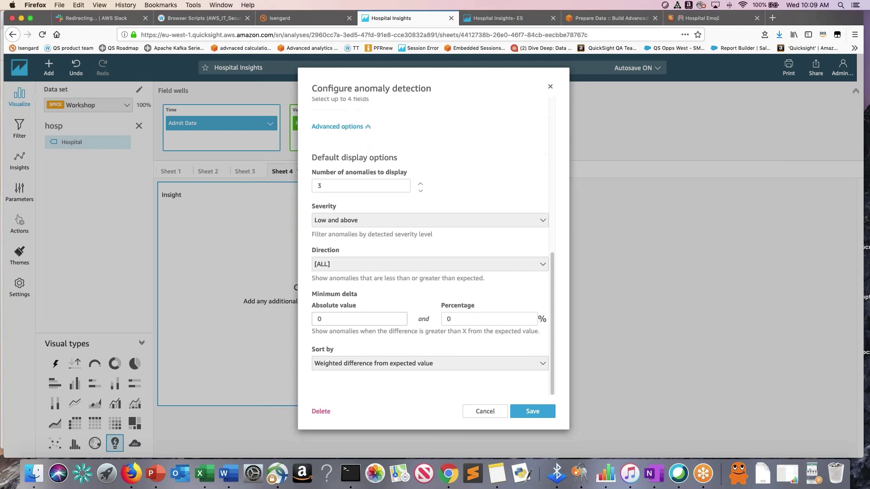
click(327, 322)
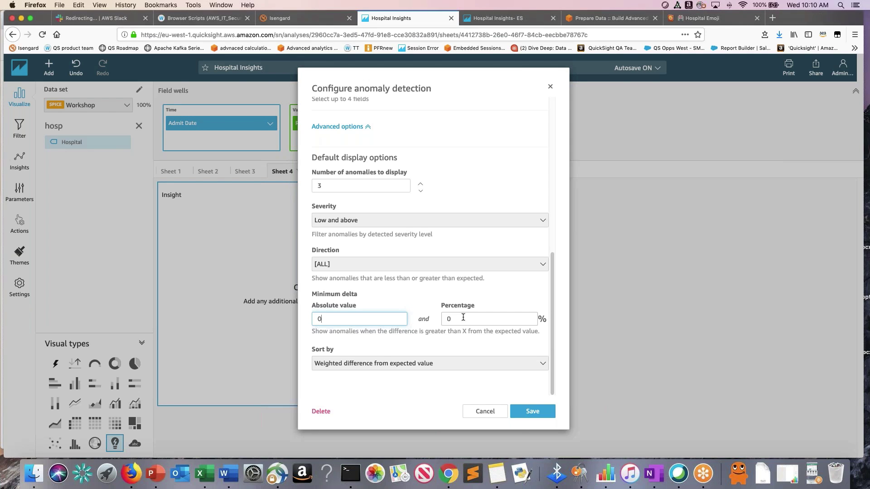
click(362, 365)
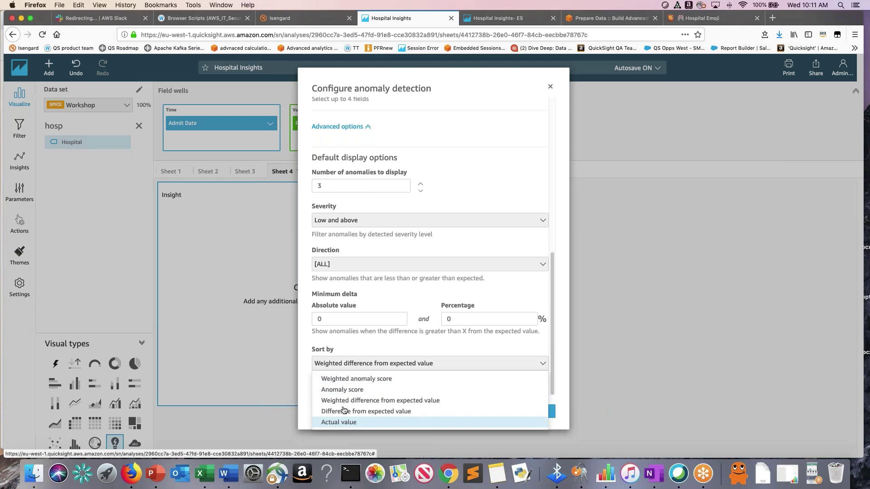
click(364, 344)
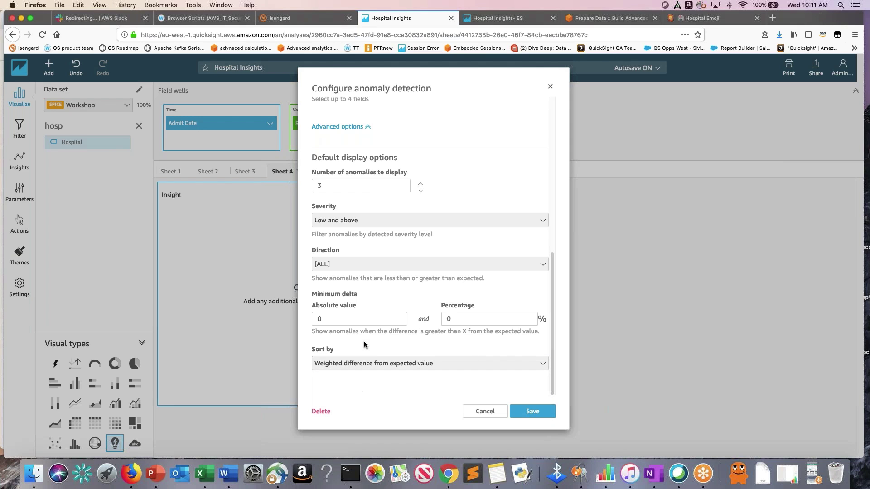
Save the anomaly detection settings and run the Sheet 4 insight's analysis now.
click(548, 413)
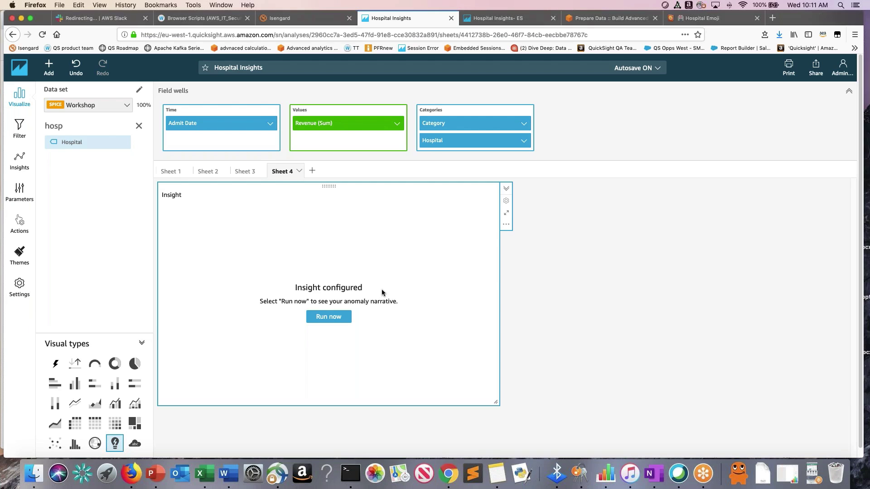
click(344, 318)
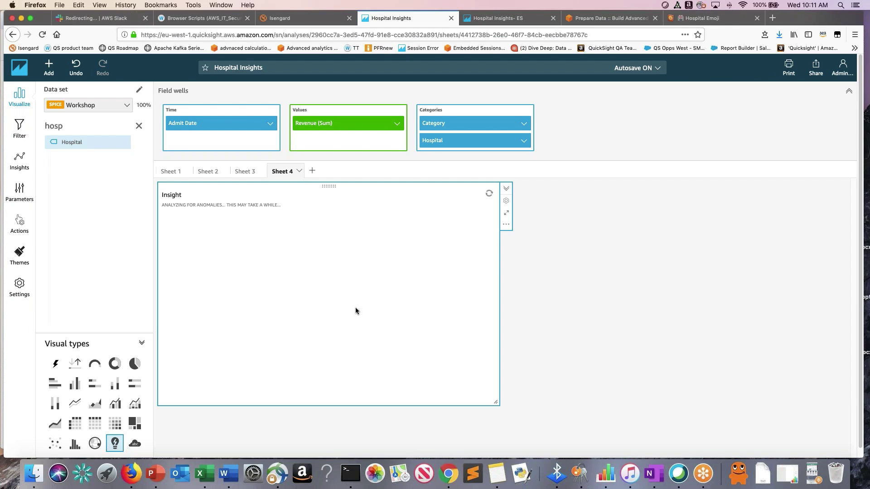
Switch to the Hospital Insights- ES dashboard and bring up its sharing options.
click(504, 20)
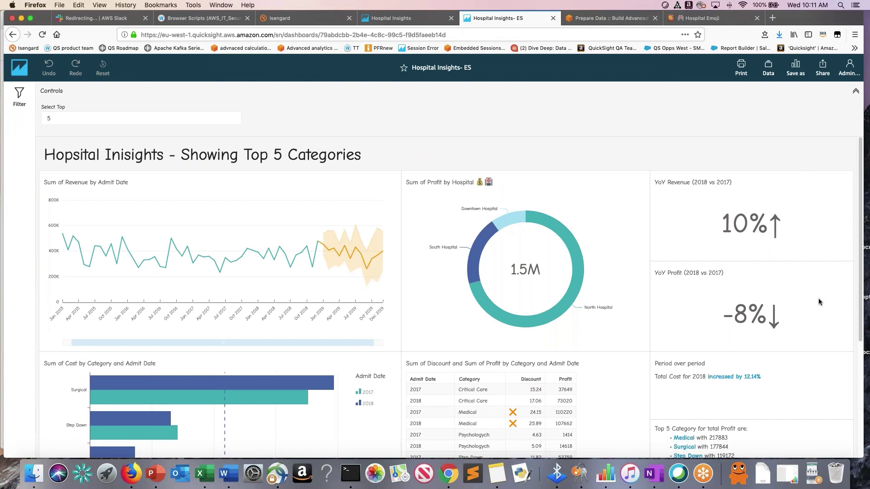
click(825, 73)
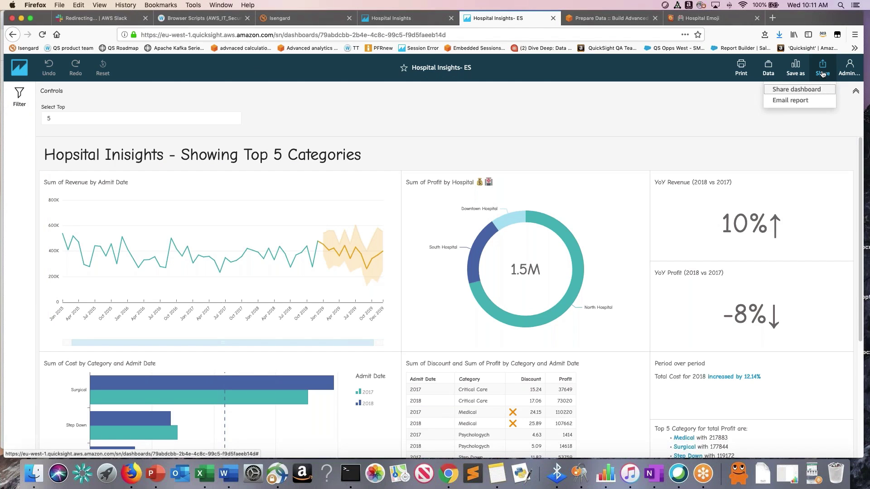
Draft a weekly Hospital Insights- ES email report and send a test copy to the owner.
click(793, 102)
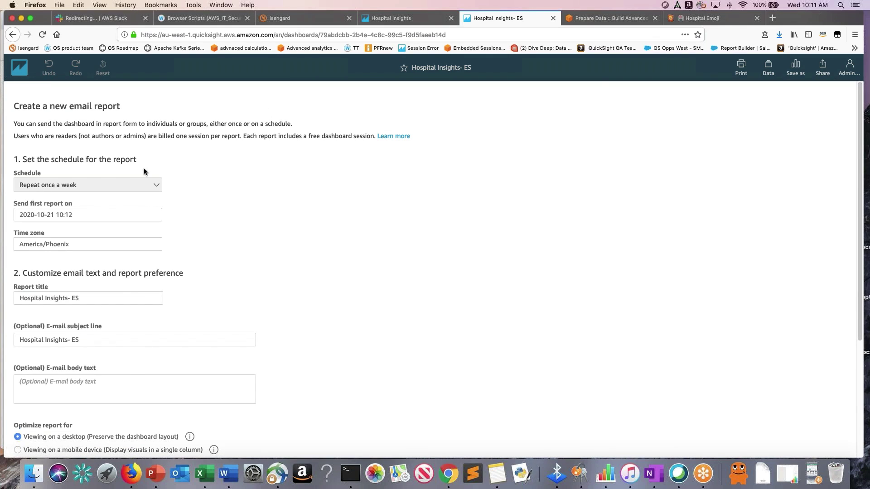
click(101, 187)
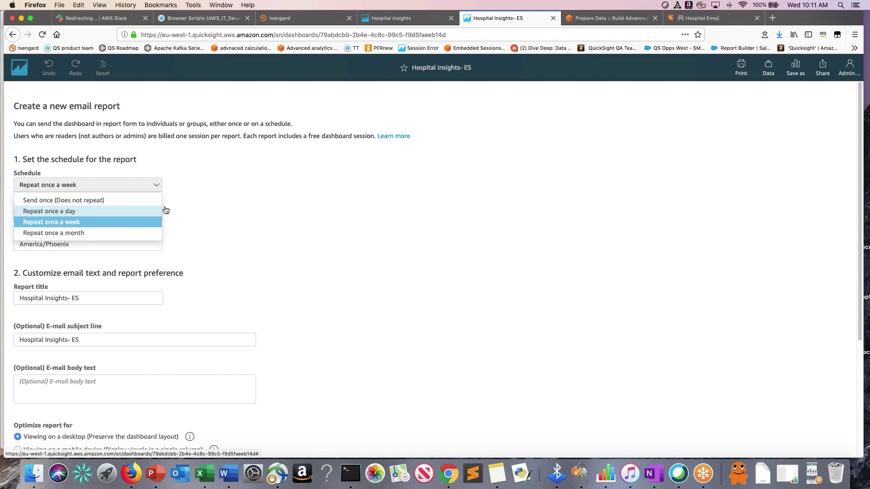
click(266, 208)
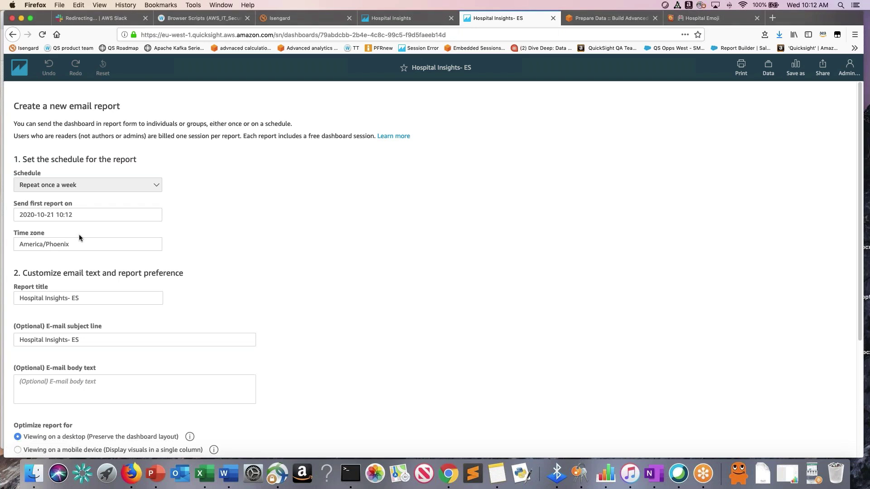
scroll(233, 230, down, 1)
scroll(233, 231, down, 2)
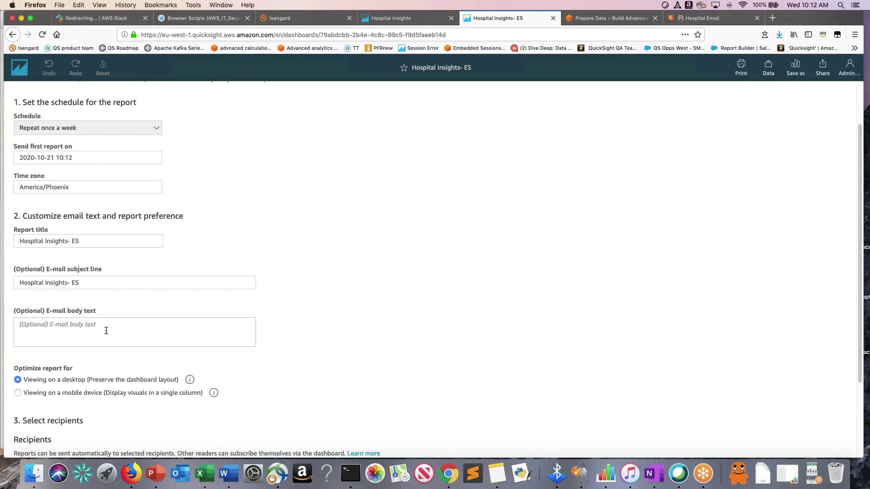
scroll(106, 330, down, 1)
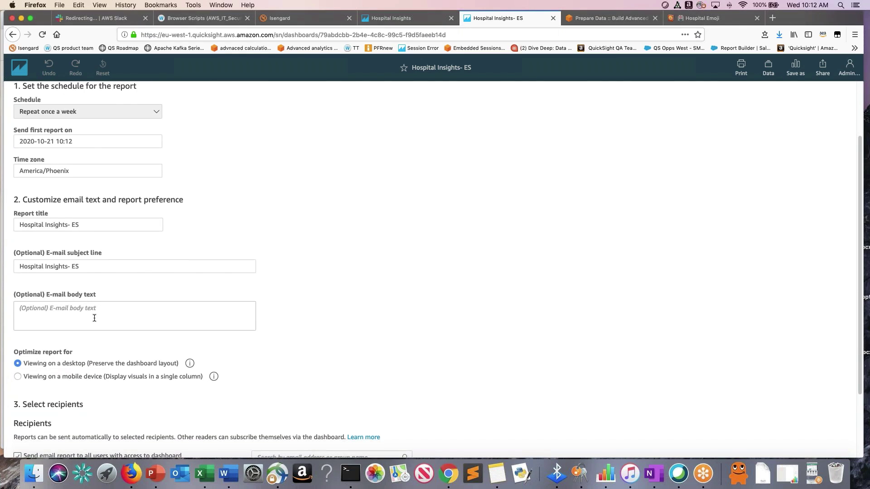
scroll(94, 318, down, 5)
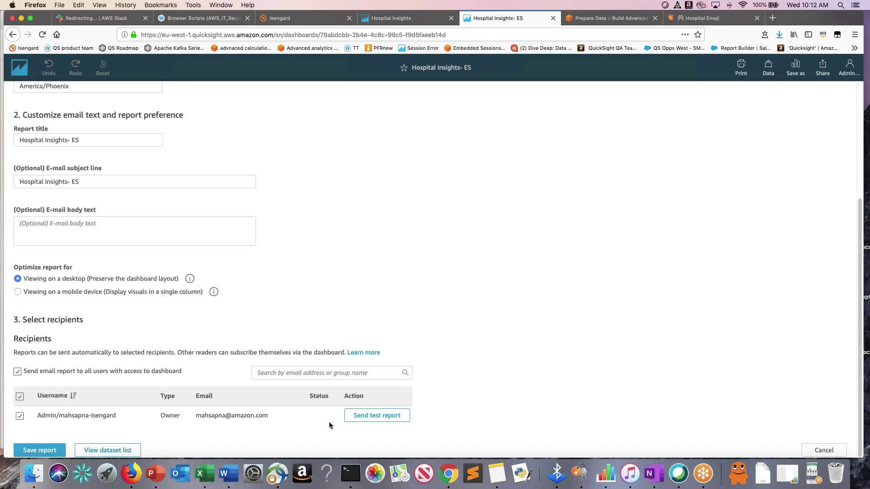
click(373, 415)
click(824, 450)
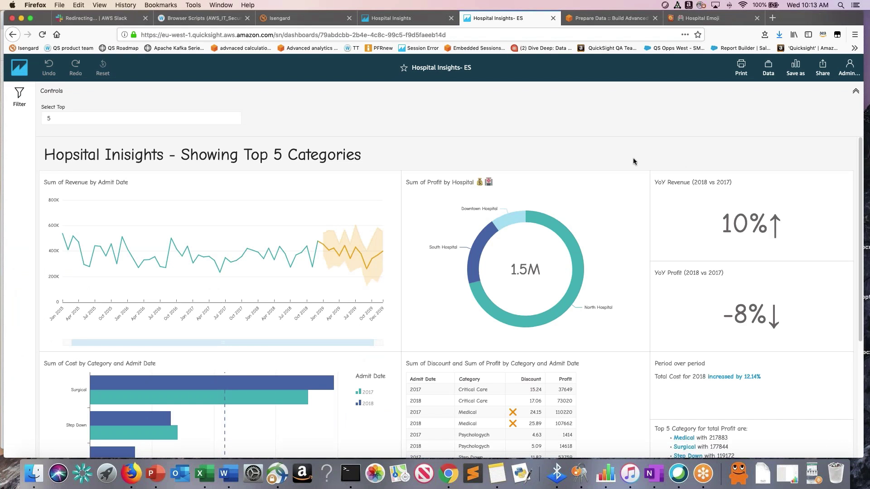
Cancel the email report and return to the Hospital Insights analysis showing Sheet 4's insight.
click(222, 478)
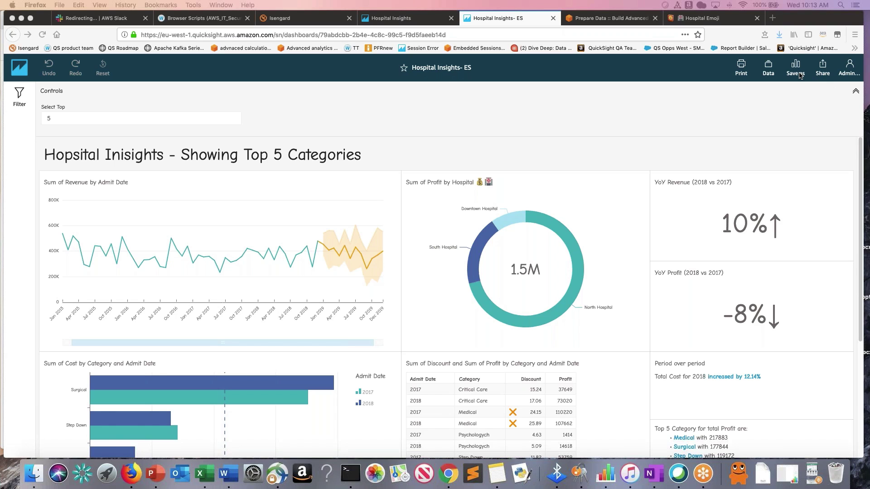
click(383, 18)
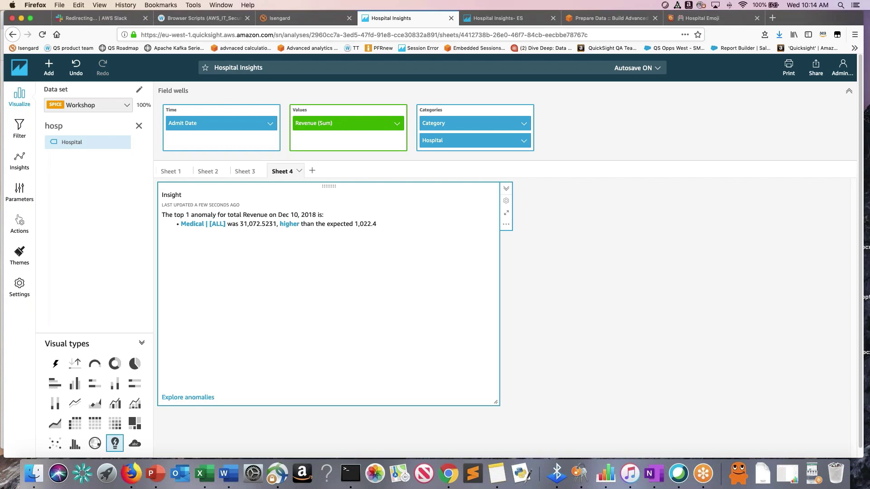
Explore the Dec 10, 2018 Revenue anomalies and widen the chart's time range back to 2016.
click(188, 398)
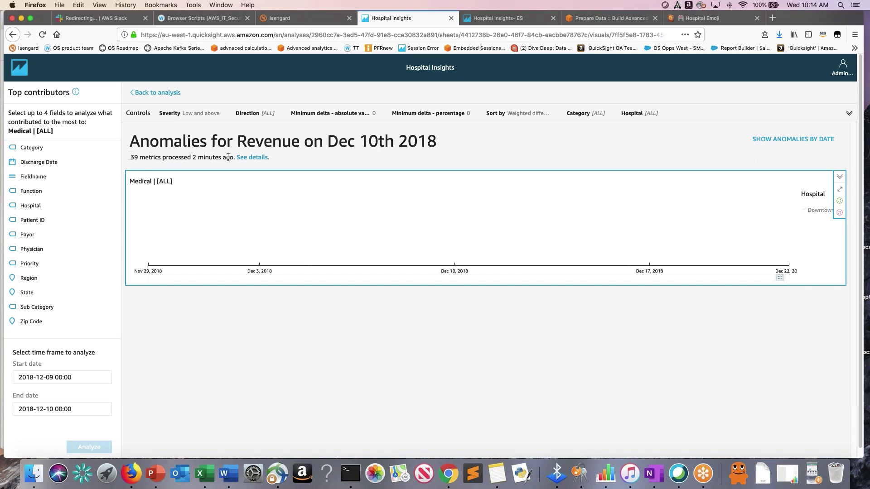
click(253, 159)
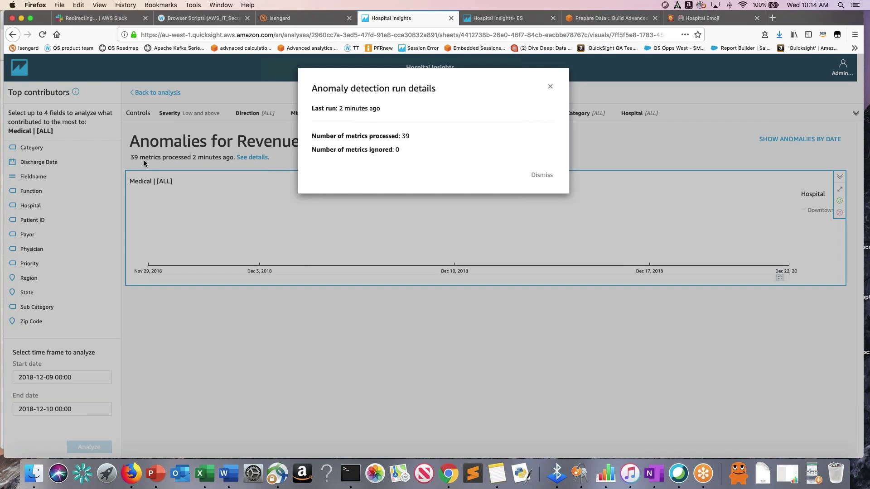
click(547, 175)
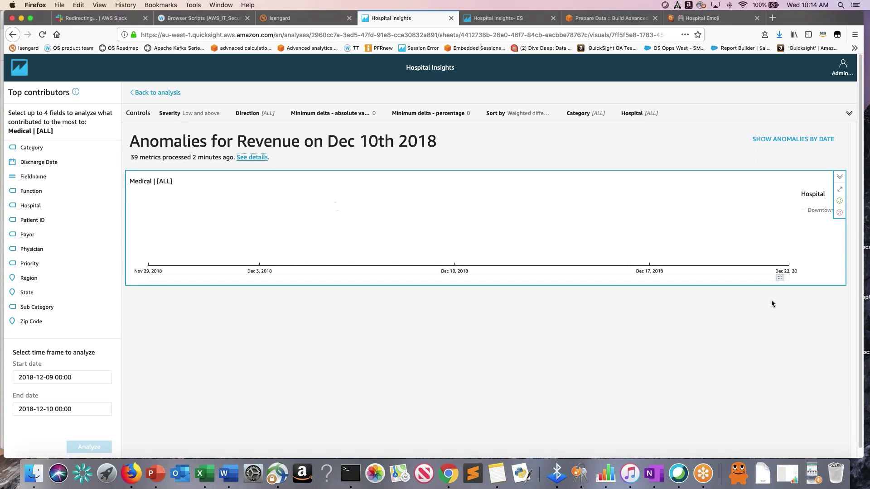
drag(782, 276, 808, 296)
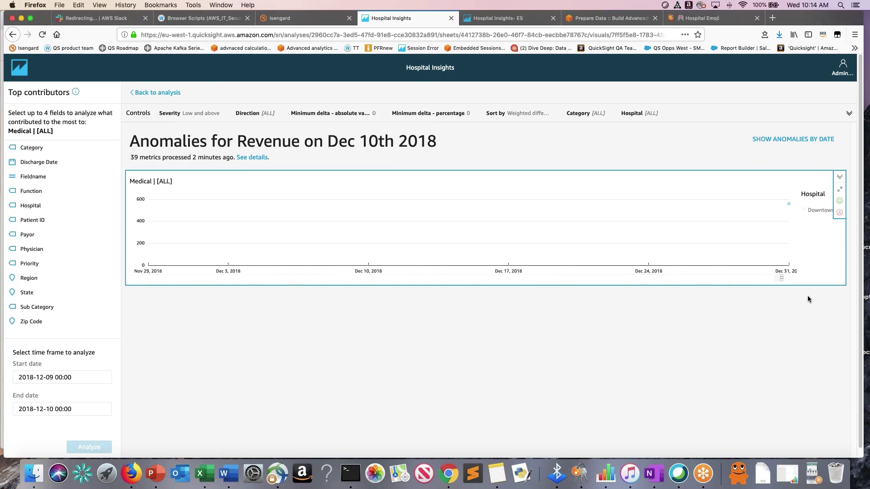
mouse_move(790, 206)
drag(778, 276, 649, 287)
drag(595, 298, 318, 294)
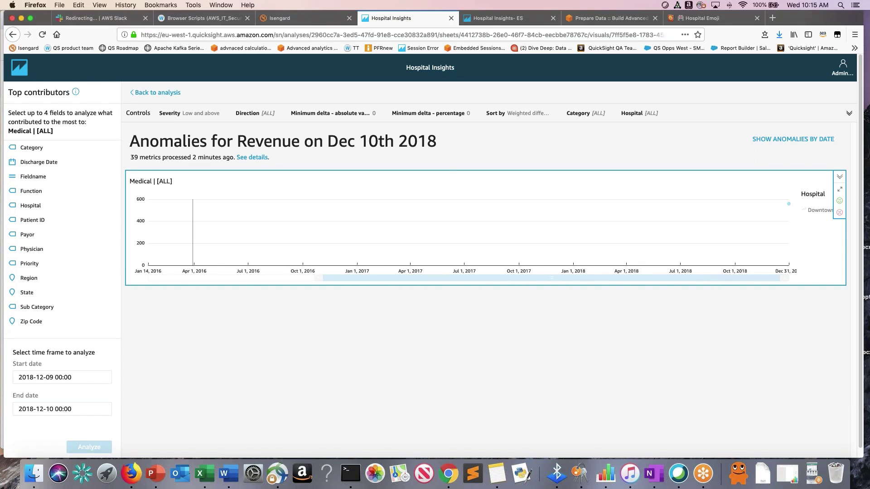
Sort the anomalies by Actual value, then return to the analysis.
click(533, 117)
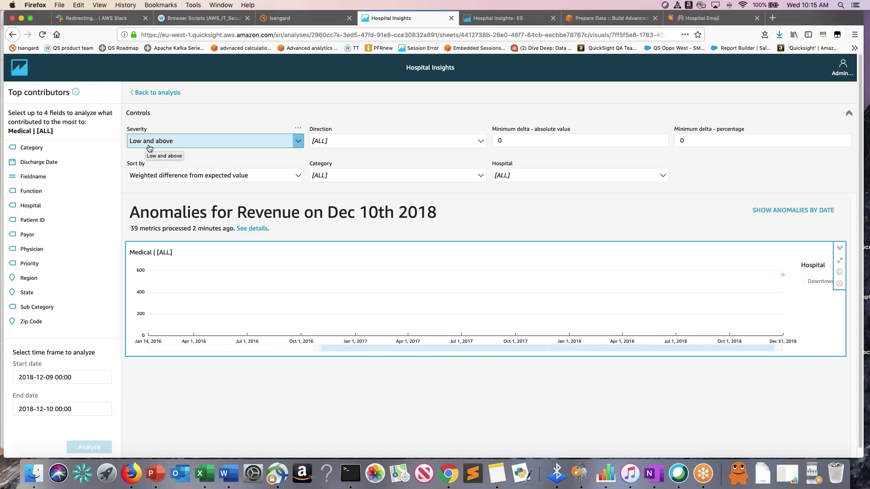
click(171, 177)
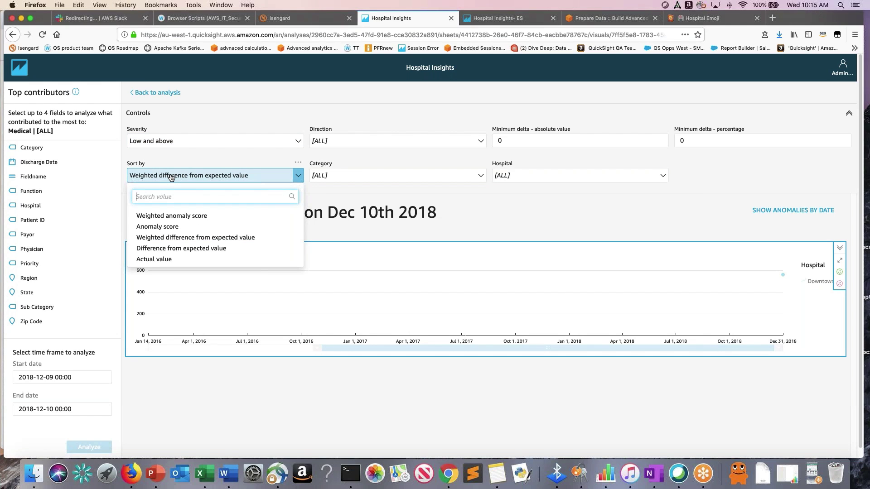
click(162, 260)
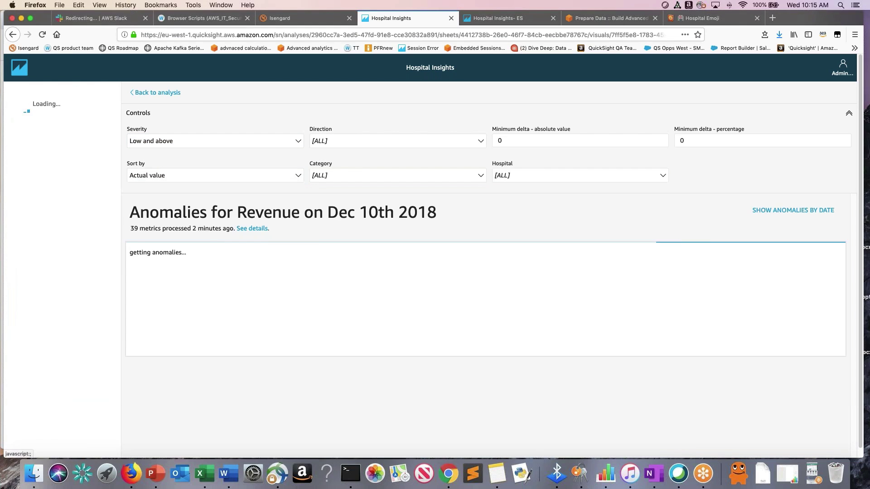
click(253, 229)
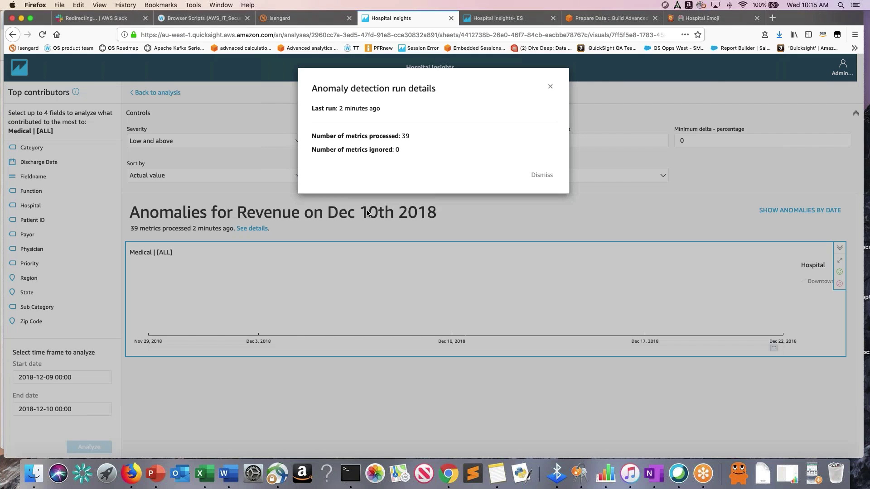
click(550, 89)
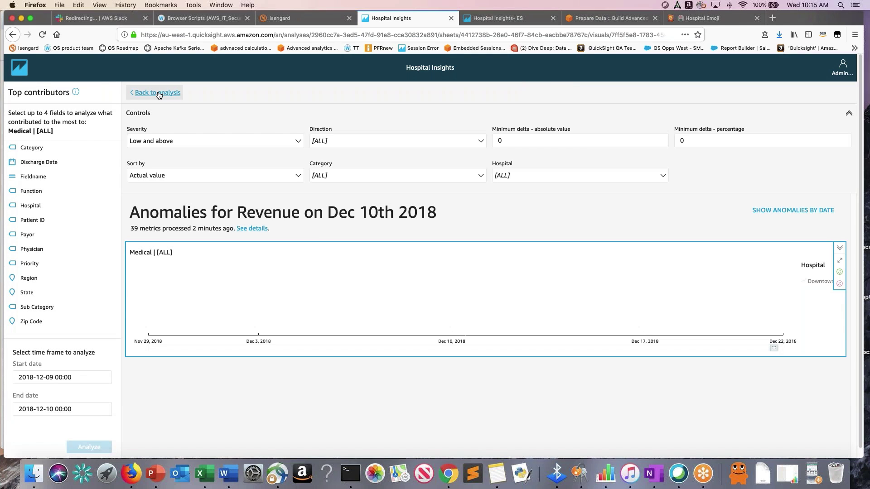
click(157, 93)
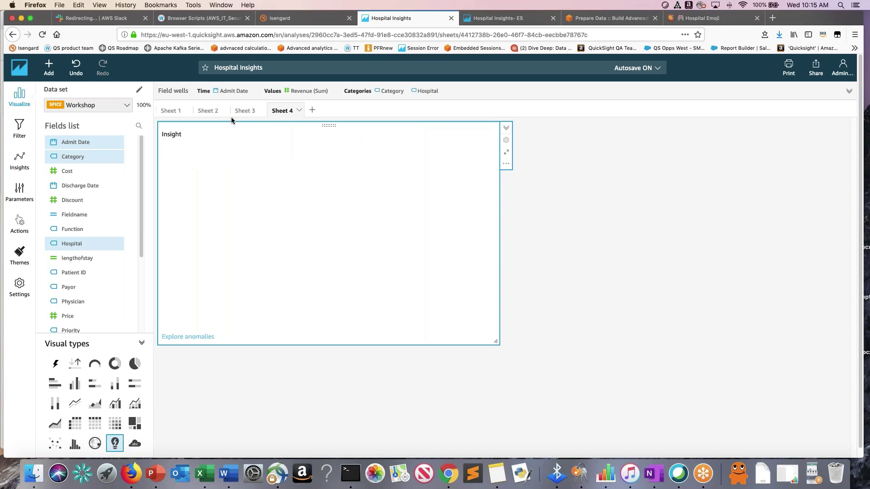
Explore the anomalies behind Sheet 3's insight with all anomaly controls expanded.
click(244, 111)
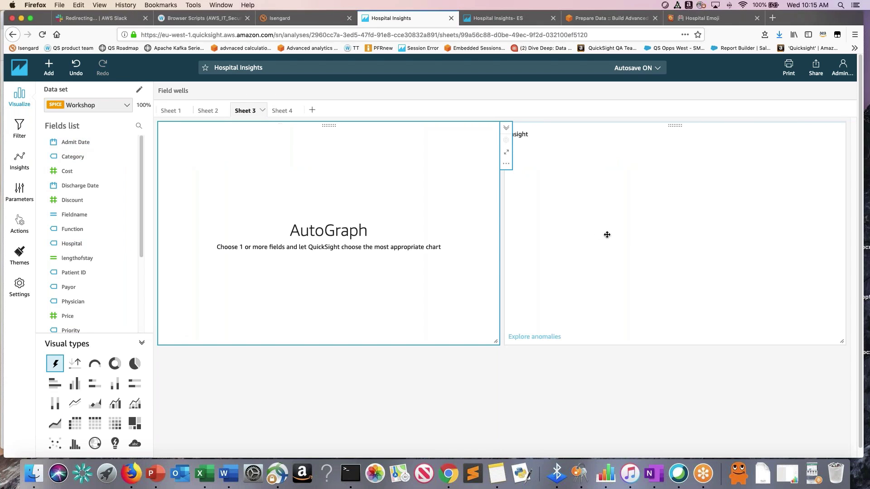
click(572, 233)
click(550, 337)
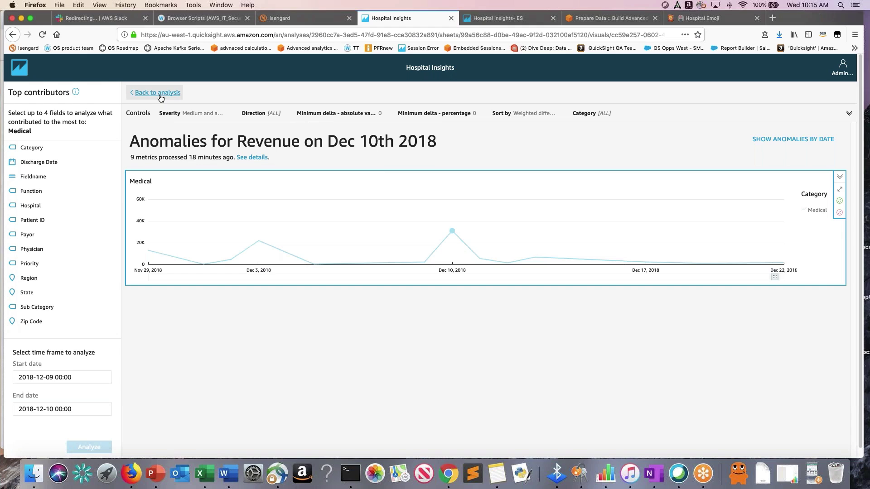
click(599, 118)
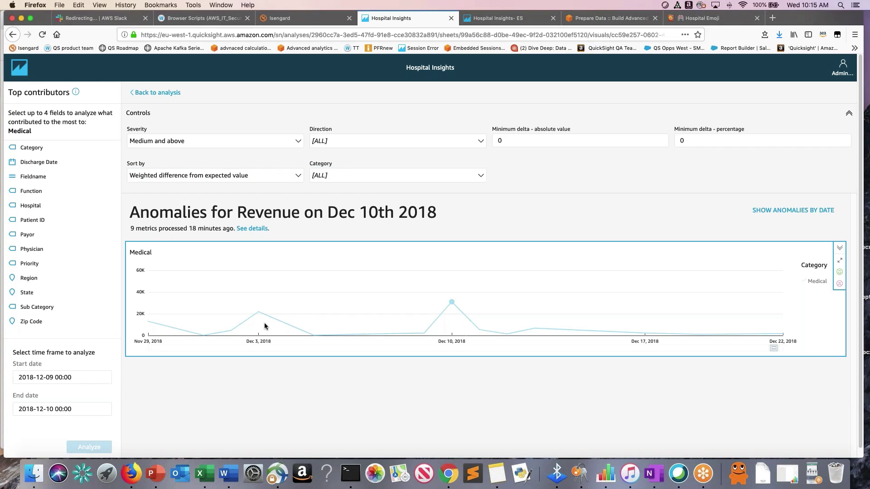
Return to the analysis editor and switch to Sheet 4's Revenue anomaly insight.
mouse_move(453, 306)
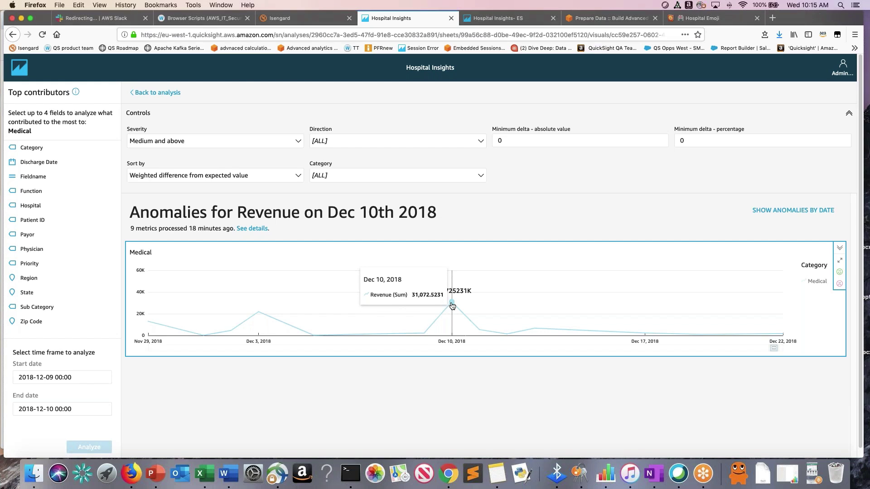
mouse_move(266, 316)
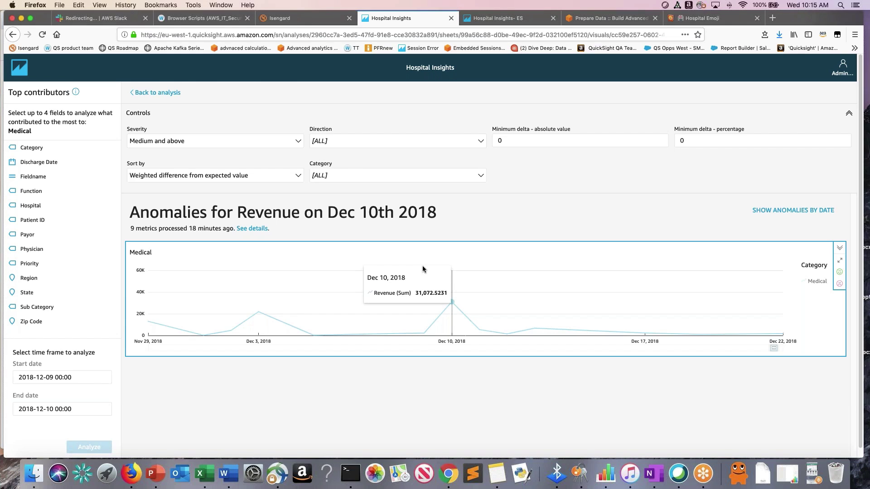
click(155, 93)
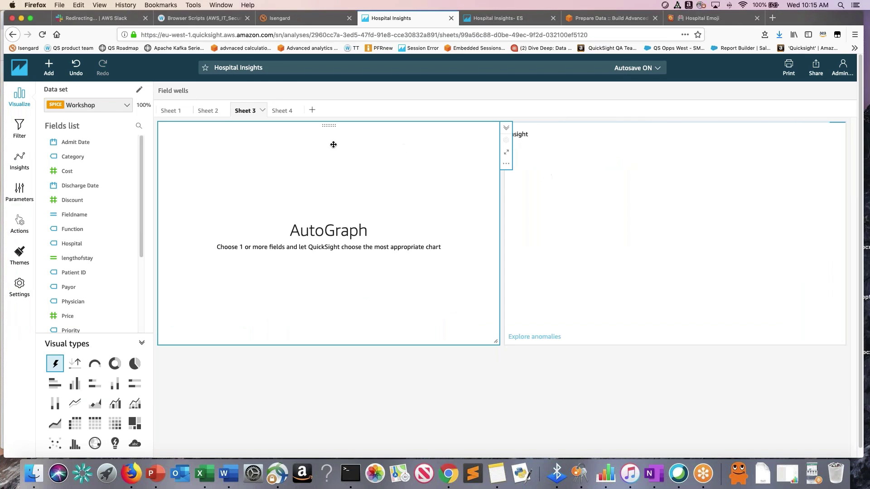
click(282, 110)
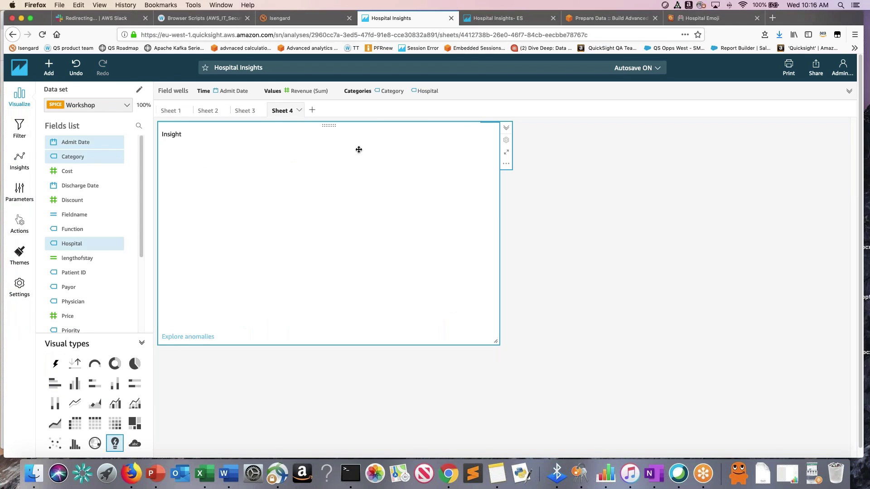
Review Sheet 4's anomalies, then add Sheet 5 with an empty AutoGraph visual.
click(196, 337)
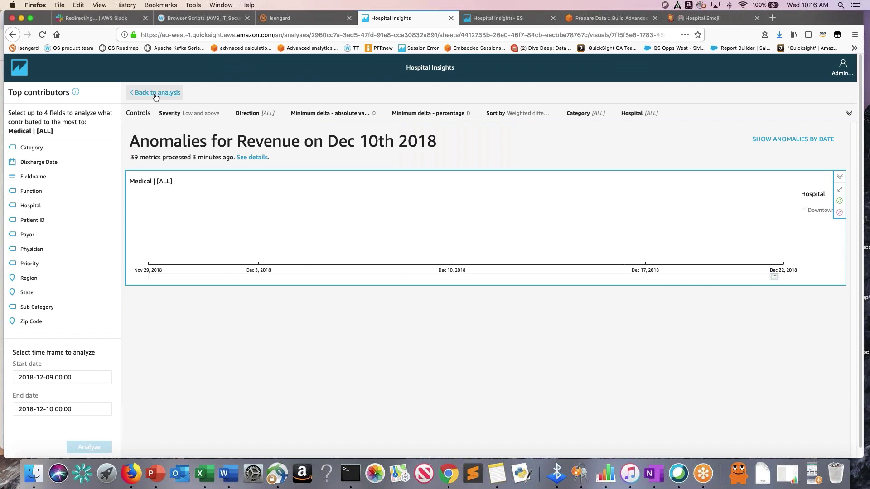
click(155, 93)
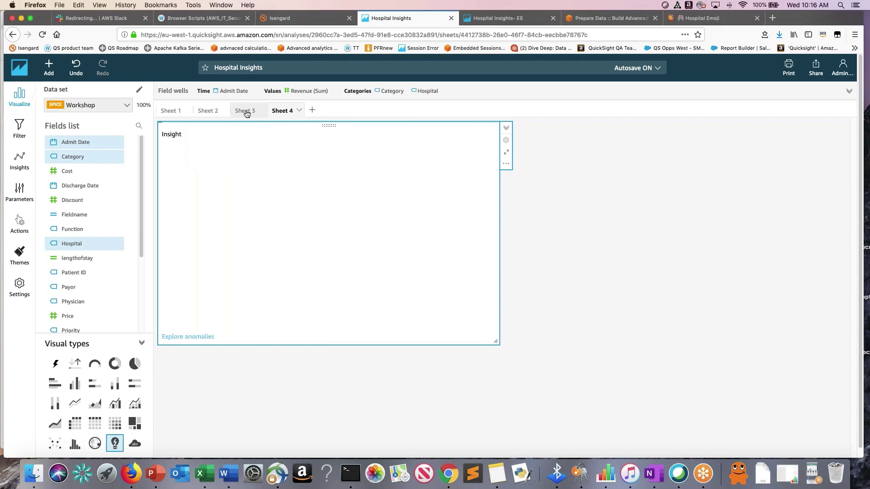
click(248, 112)
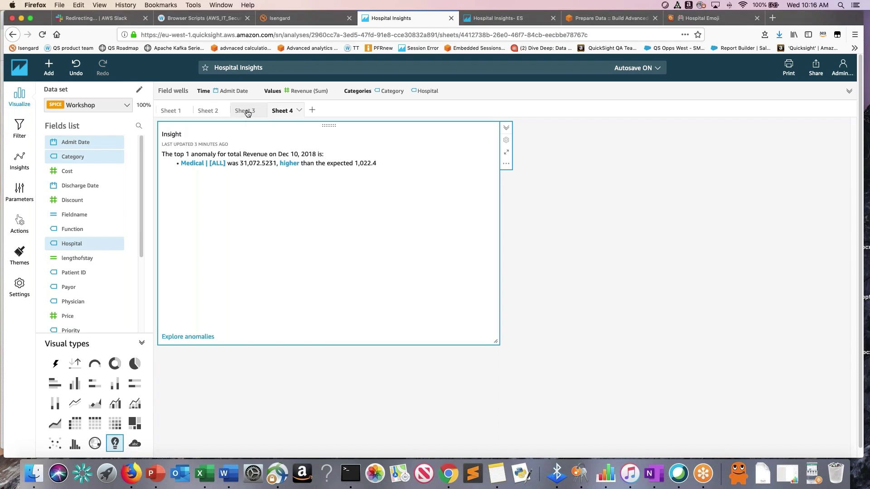
click(289, 112)
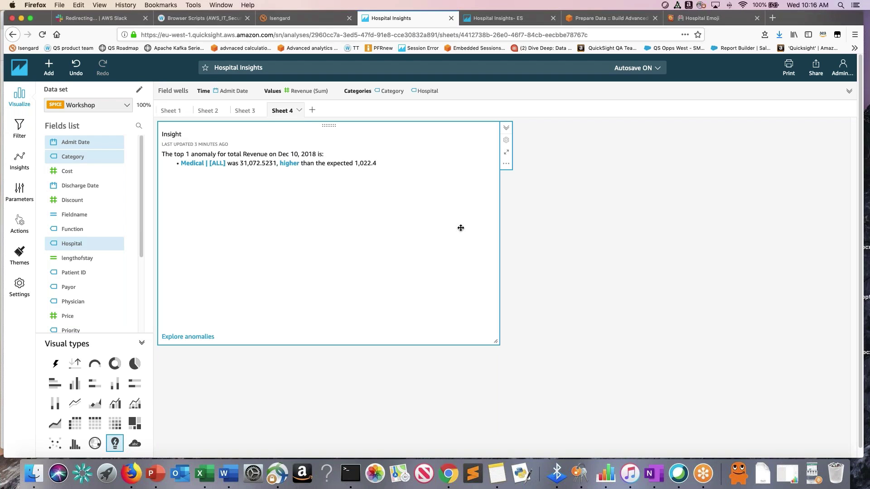
click(312, 109)
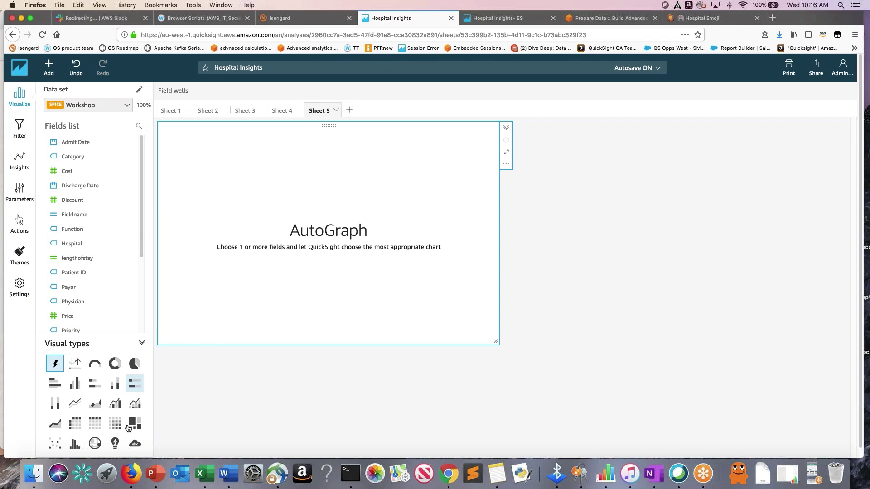
Build a pivot table with Admit Date and Category as rows and Revenue as values.
click(76, 425)
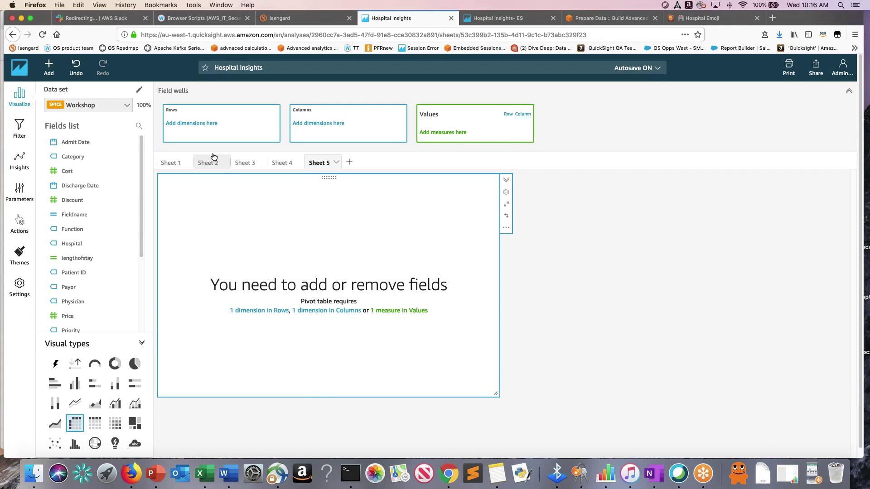
click(94, 424)
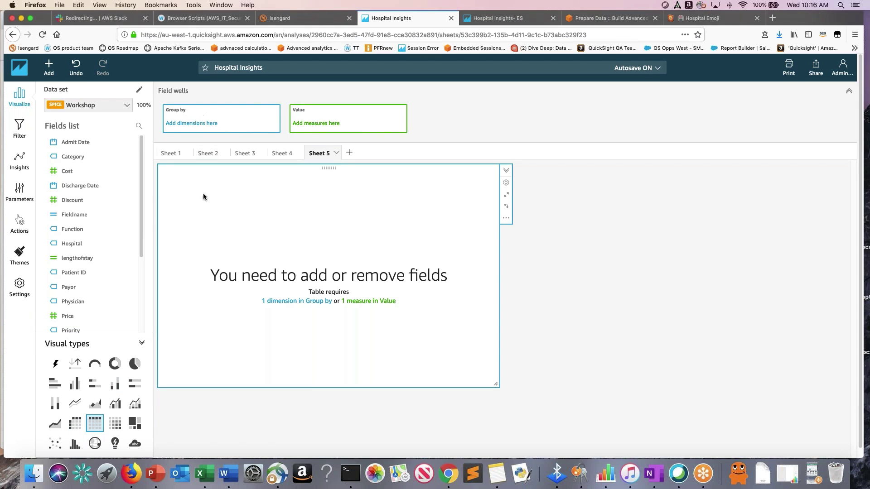
click(73, 428)
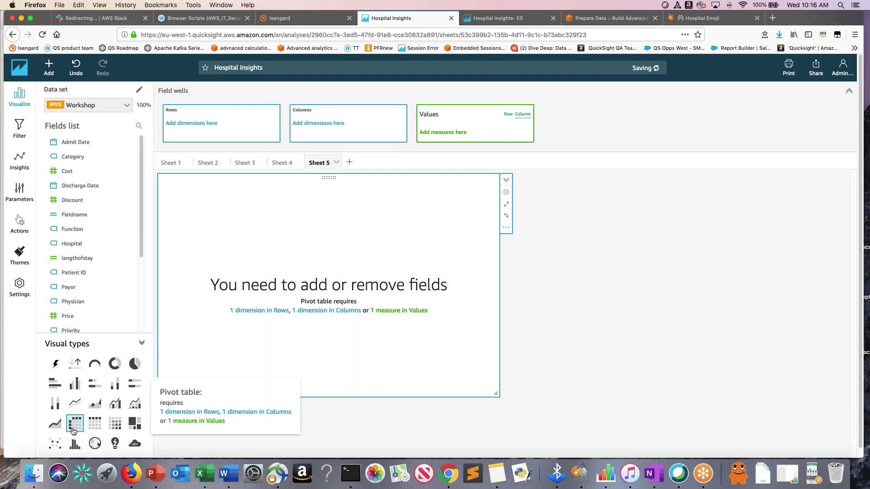
click(71, 145)
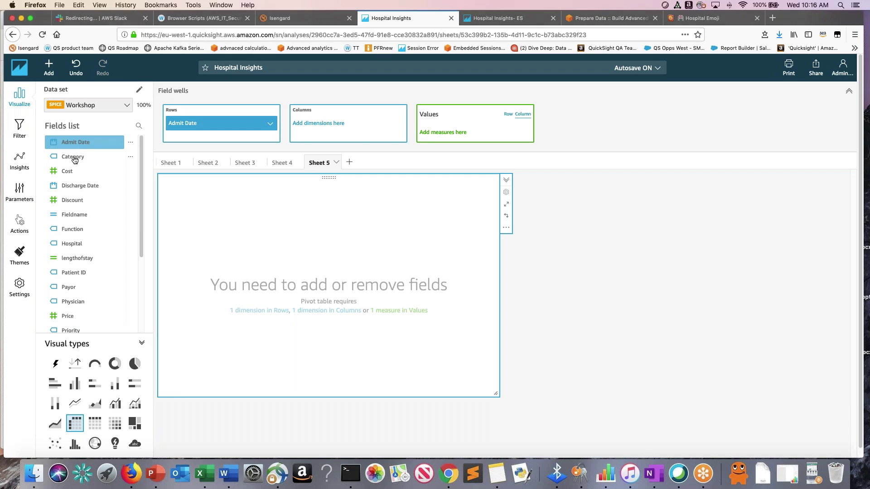
click(75, 159)
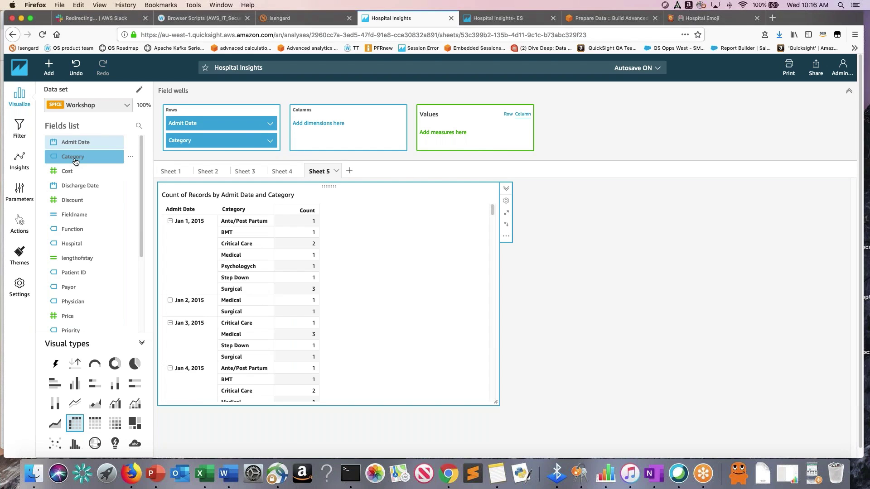
click(140, 126)
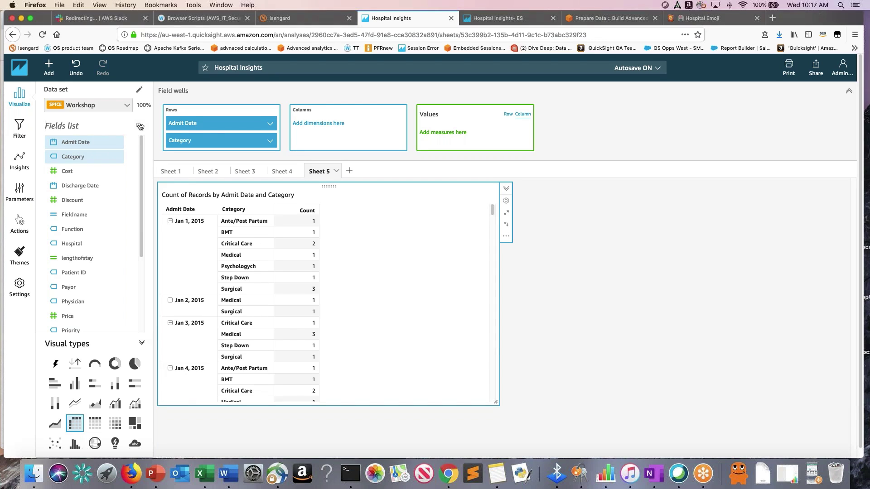
text(reve)
click(76, 144)
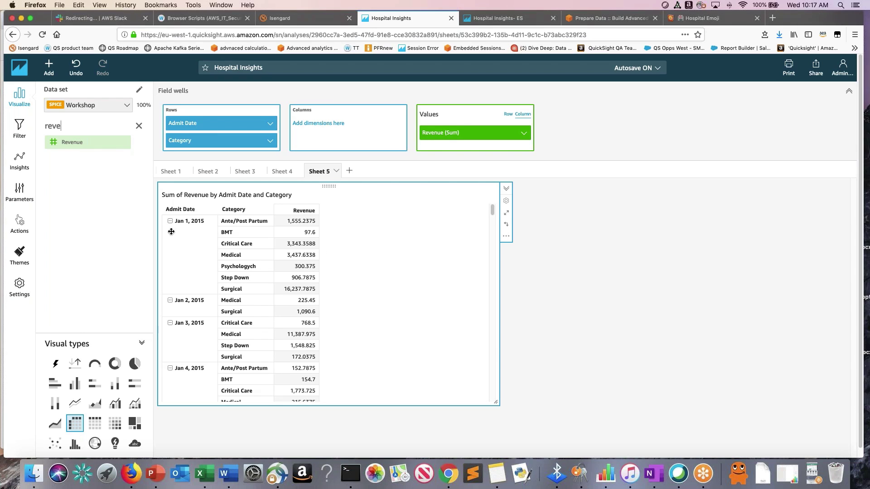
Aggregate Admit Date by Year and re-add Revenue to the pivot values.
click(272, 125)
mouse_move(347, 142)
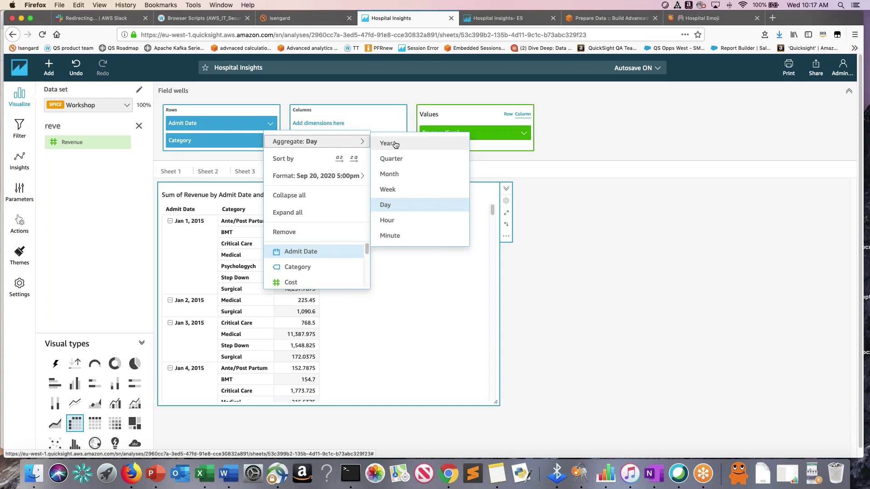
click(396, 145)
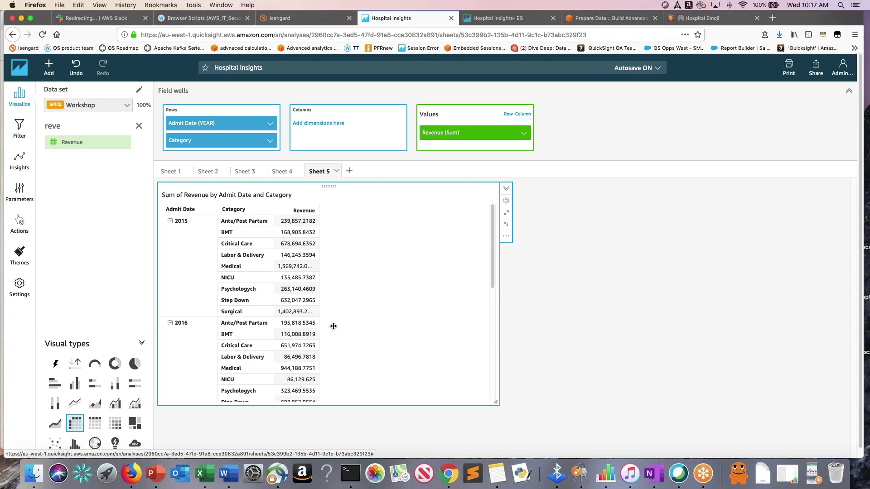
click(139, 126)
click(138, 126)
text(rev)
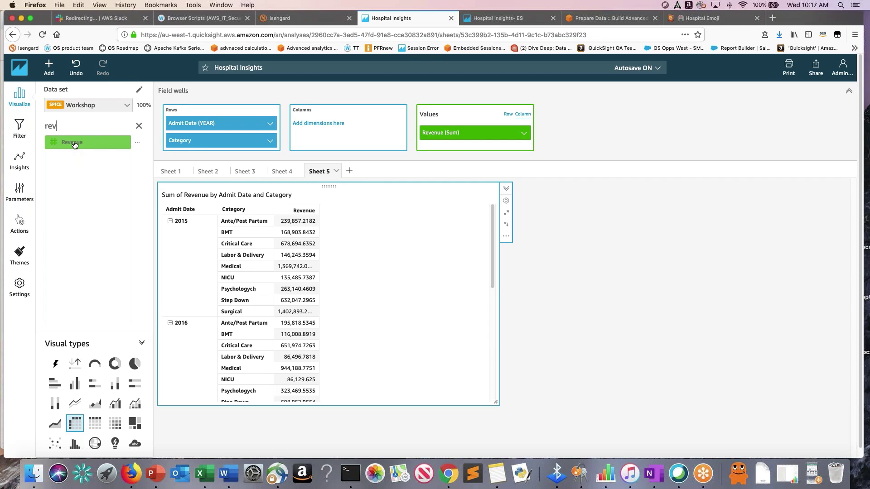
click(86, 145)
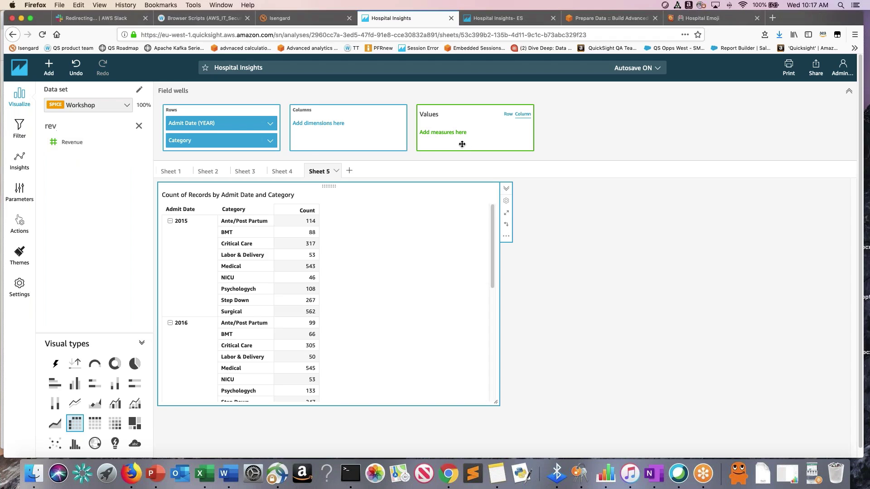
click(76, 144)
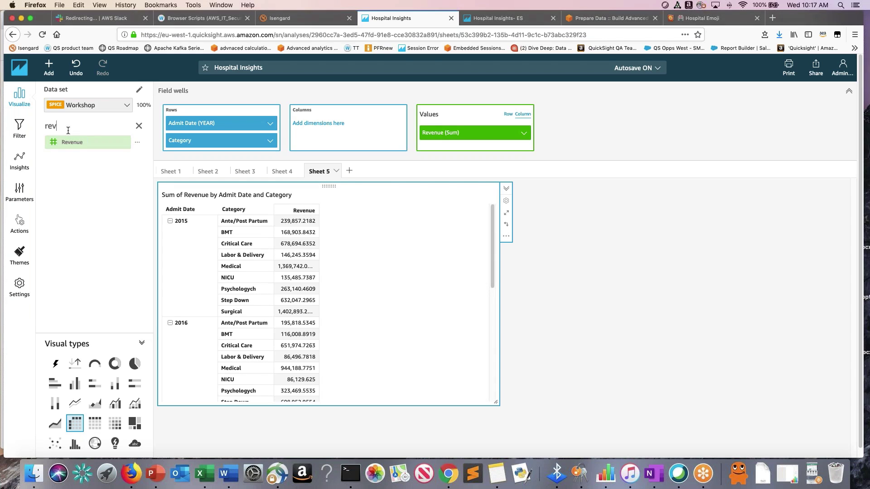
Add a second Revenue value and turn it into a Rank table calculation.
drag(70, 144, 458, 144)
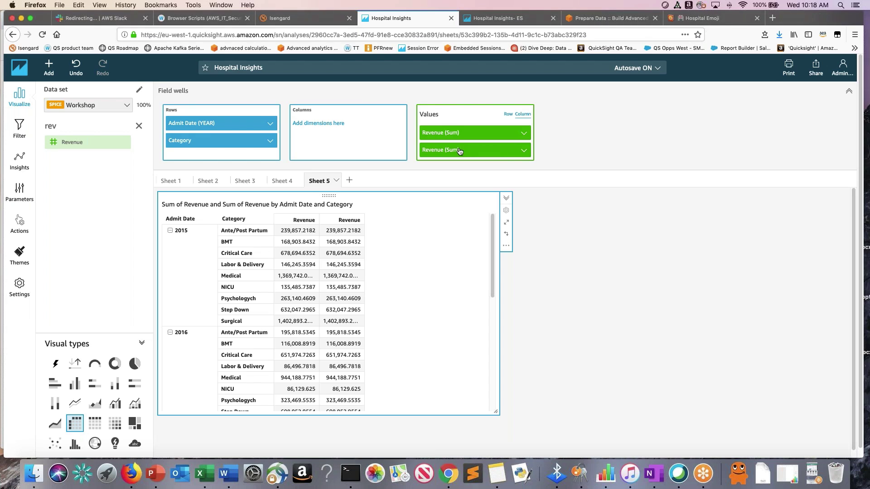
click(524, 151)
mouse_move(546, 222)
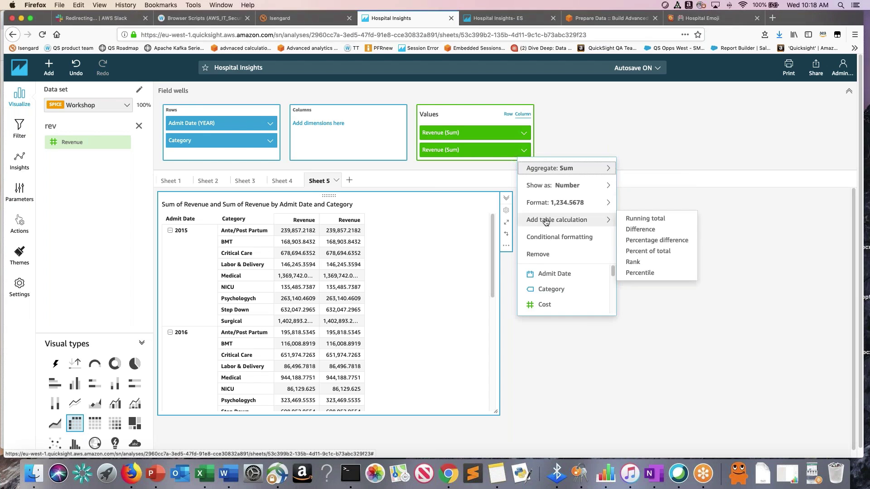
click(634, 262)
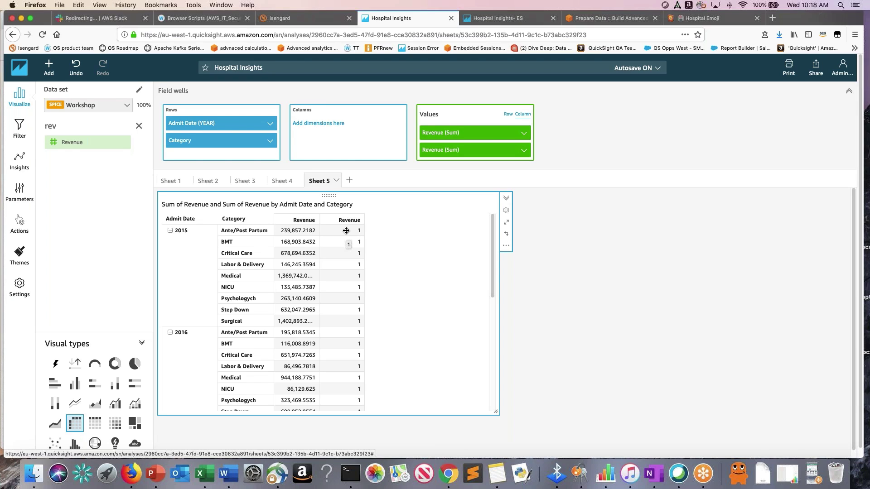
click(524, 150)
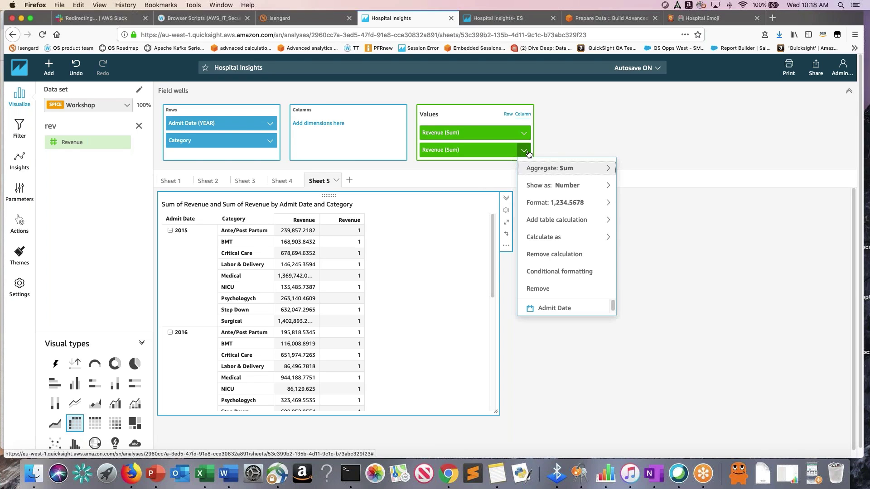
mouse_move(550, 242)
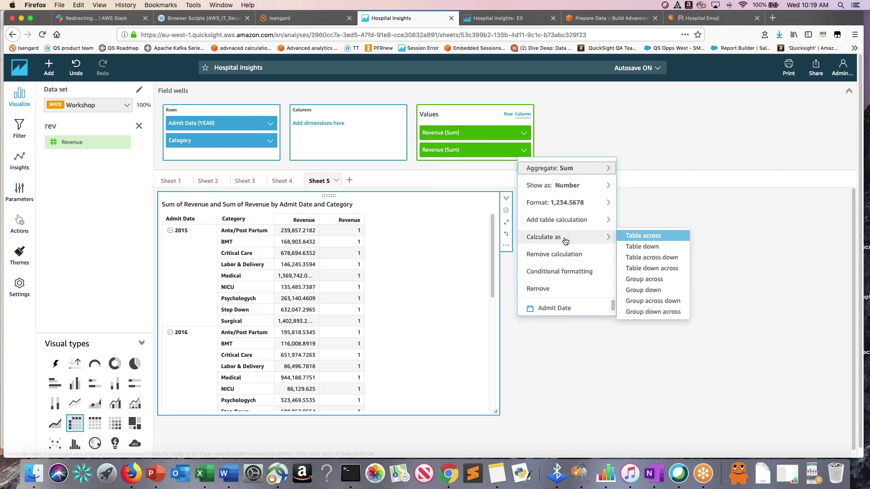
click(640, 246)
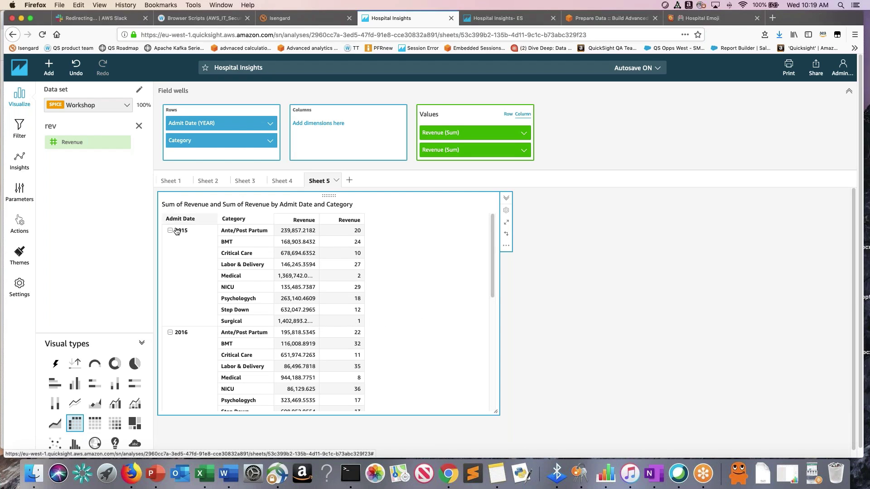
scroll(231, 299, down, 5)
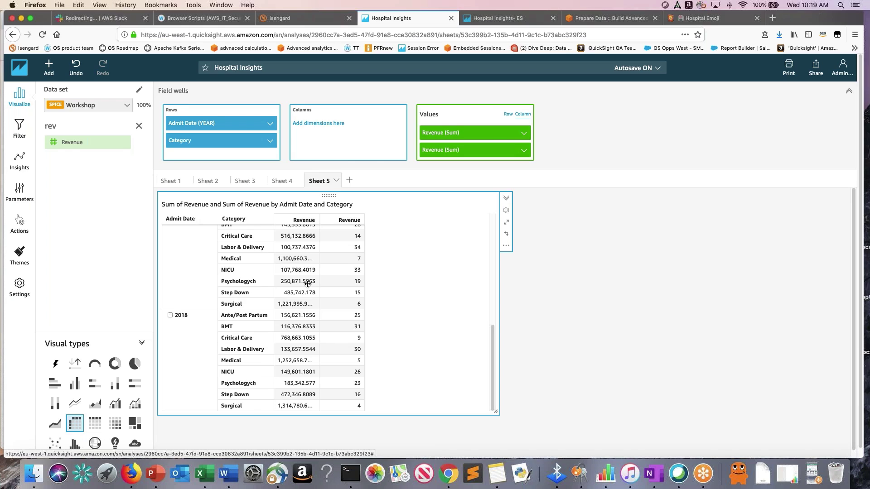
scroll(305, 281, up, 5)
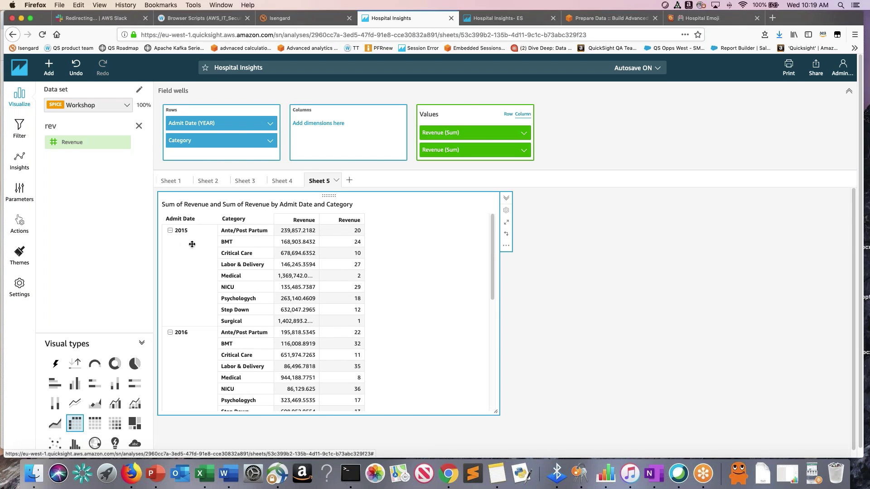
scroll(323, 342, down, 1)
scroll(322, 342, down, 5)
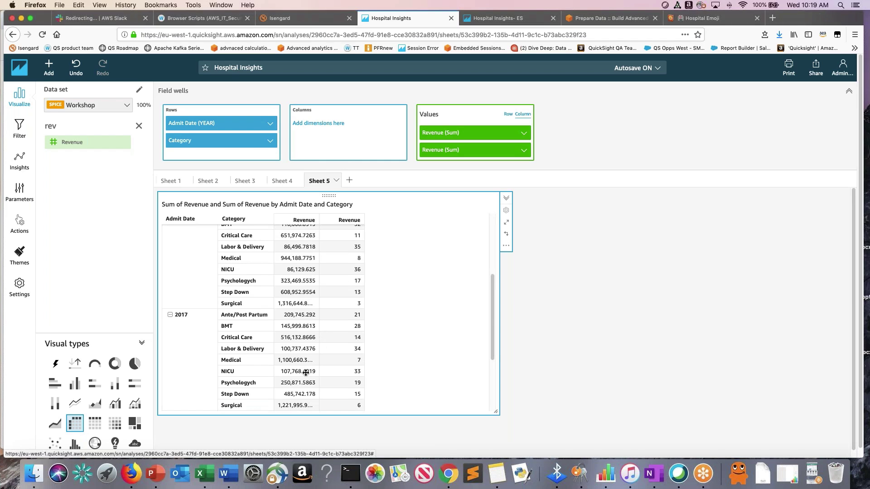
scroll(299, 362, down, 1)
scroll(282, 351, up, 3)
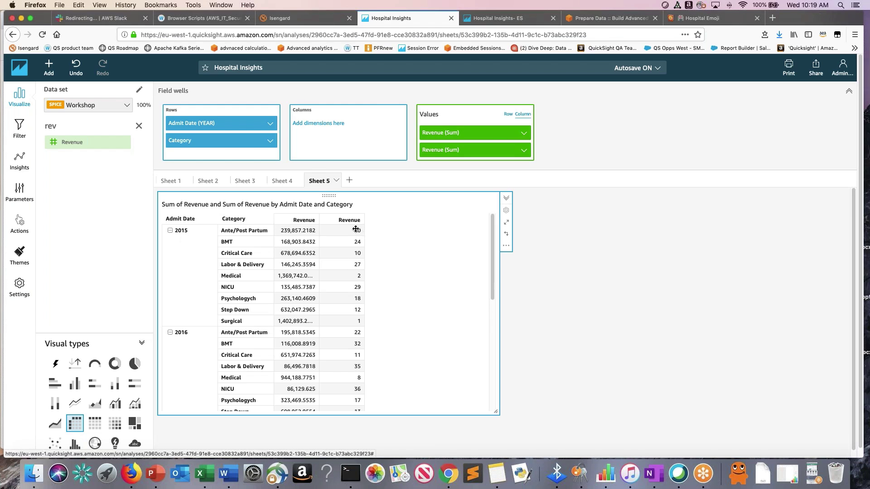
scroll(355, 403, down, 5)
scroll(354, 345, up, 5)
Calculate the rank as Group down so categories rank 1 to 9 within each year.
click(507, 247)
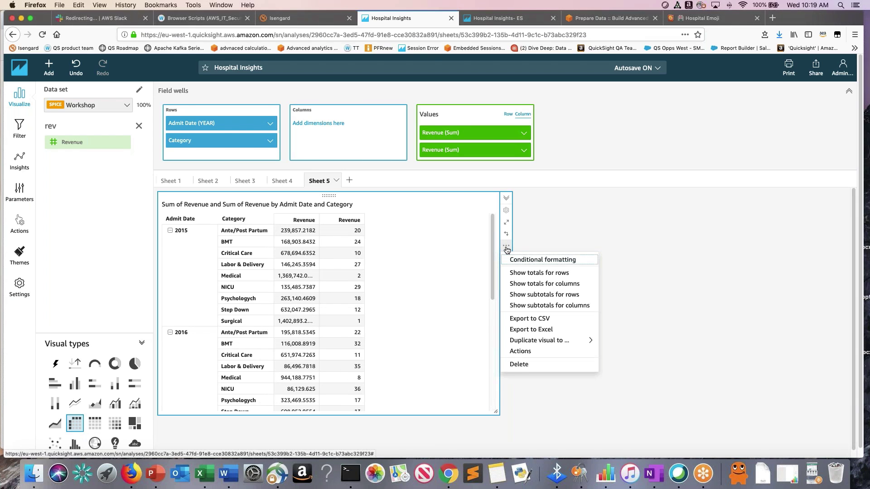
click(524, 151)
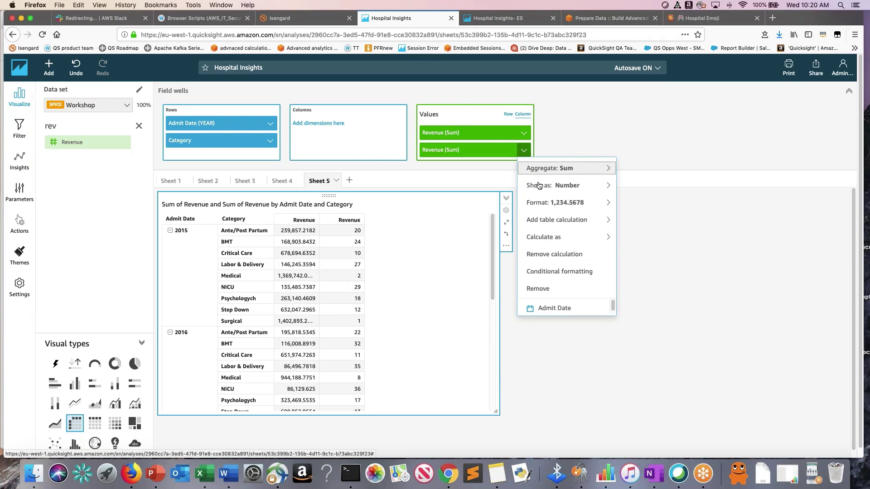
mouse_move(589, 220)
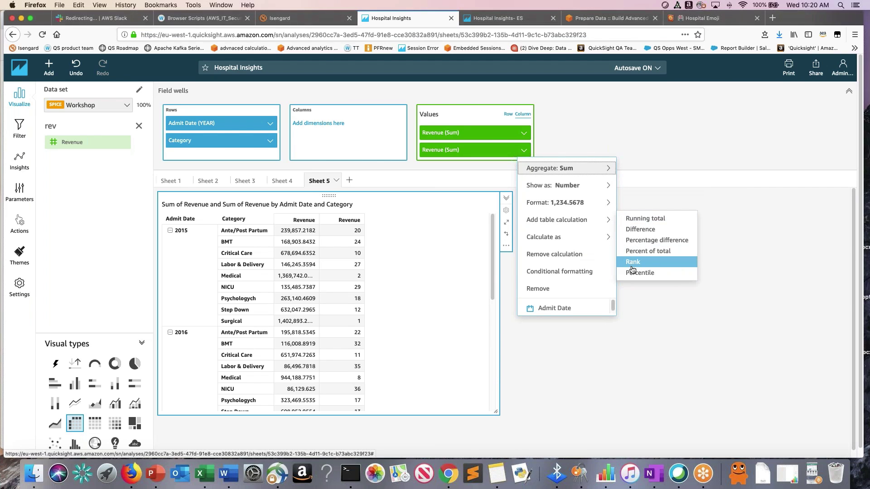
mouse_move(592, 240)
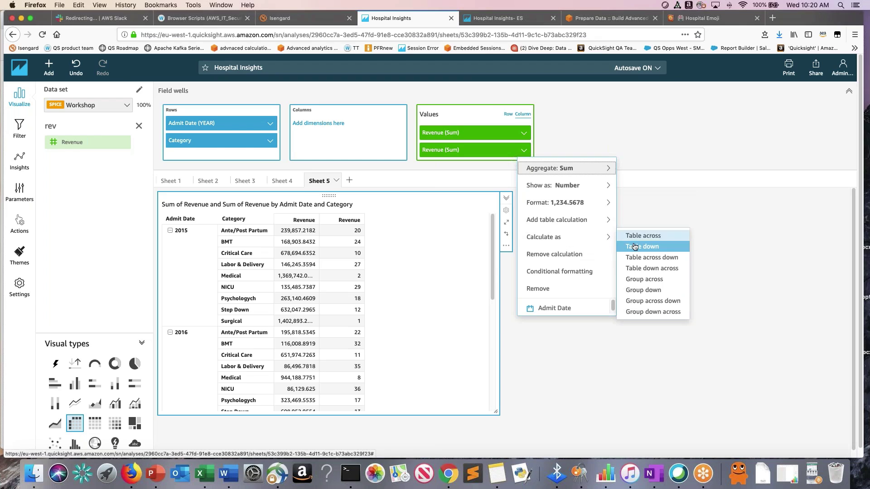
click(644, 291)
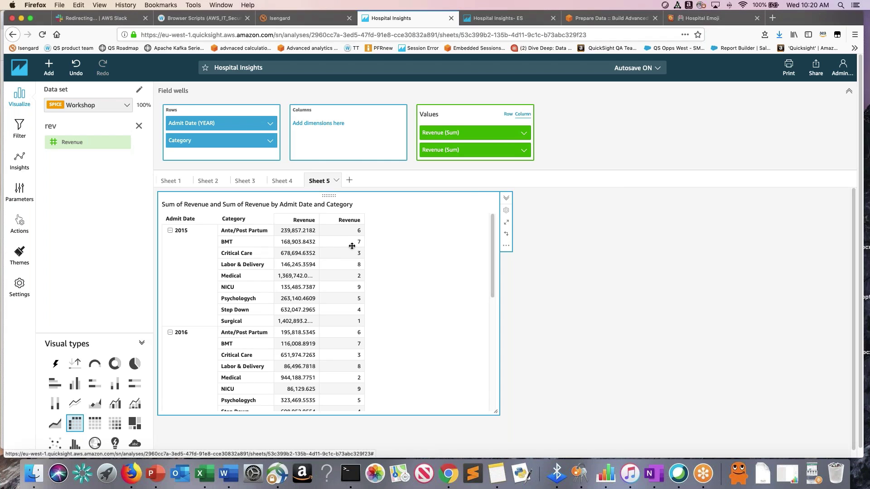
scroll(252, 333, down, 3)
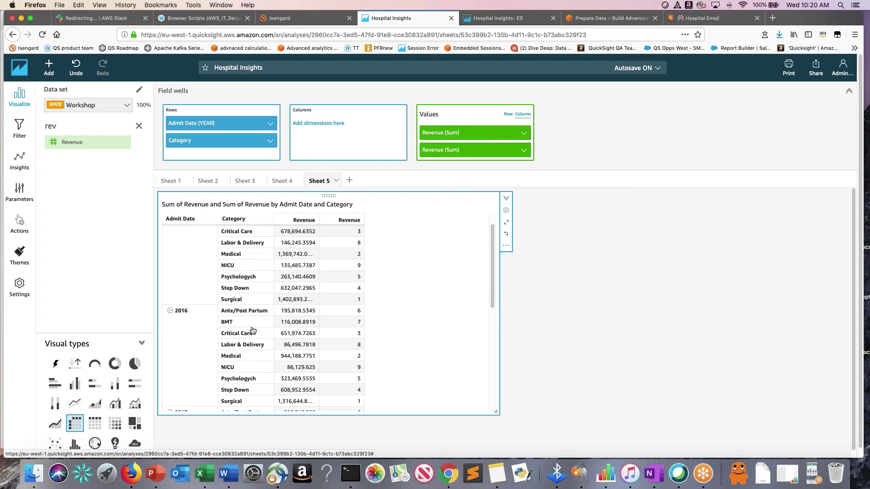
scroll(327, 358, down, 10)
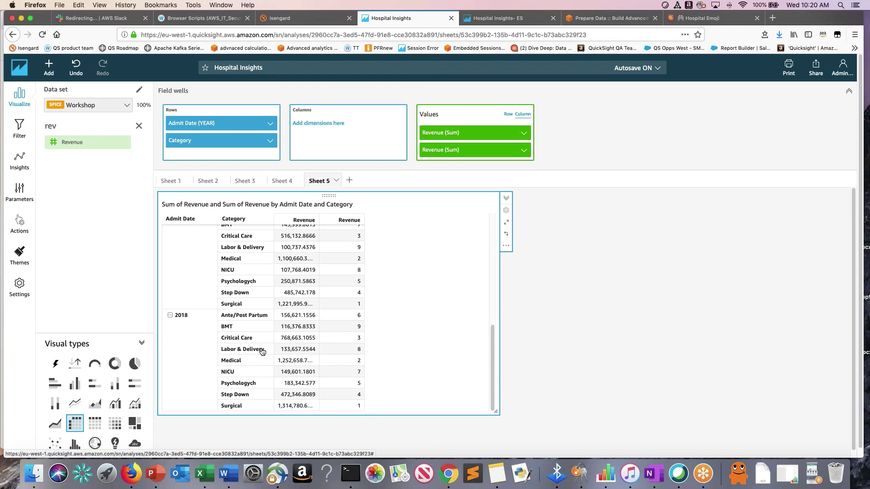
Sort the rank column ascending so each year lists rank 1 (Surgical) first.
click(350, 221)
click(363, 243)
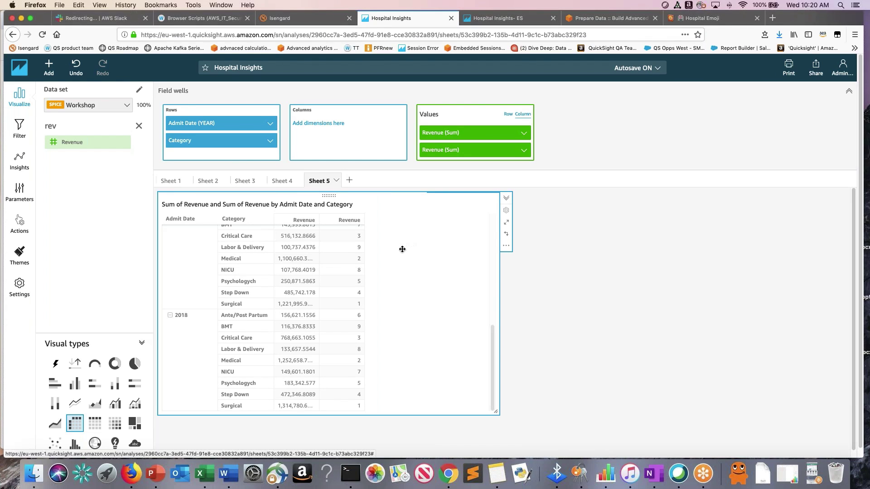
click(349, 221)
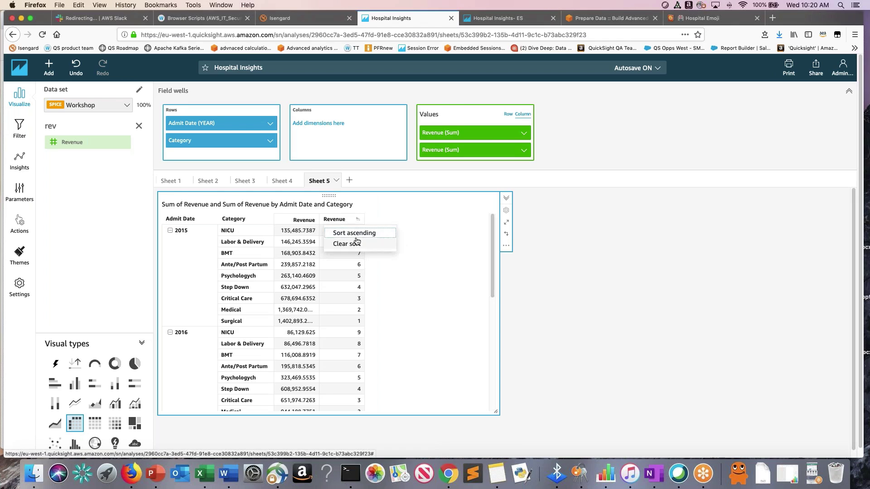
click(355, 233)
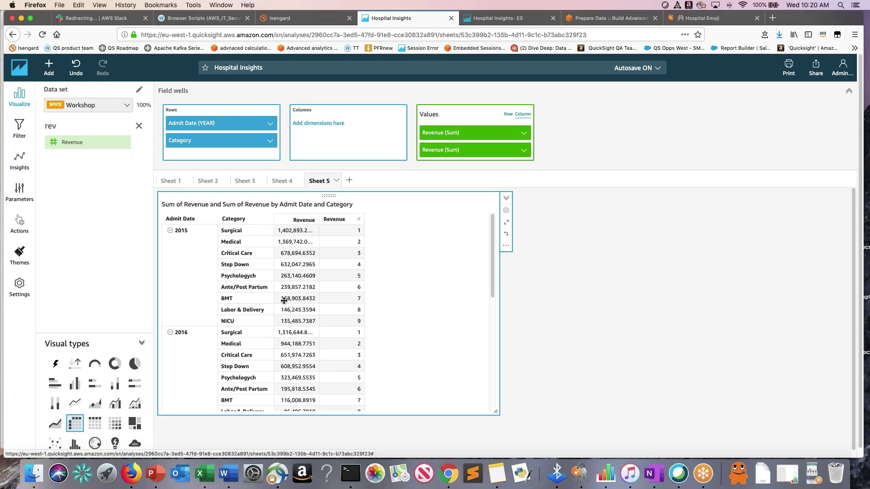
scroll(202, 341, down, 2)
scroll(262, 317, down, 9)
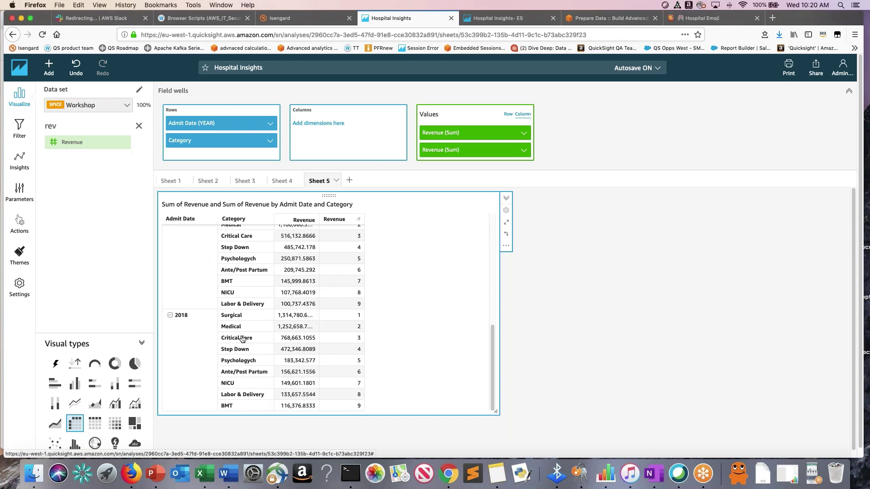
scroll(242, 339, up, 10)
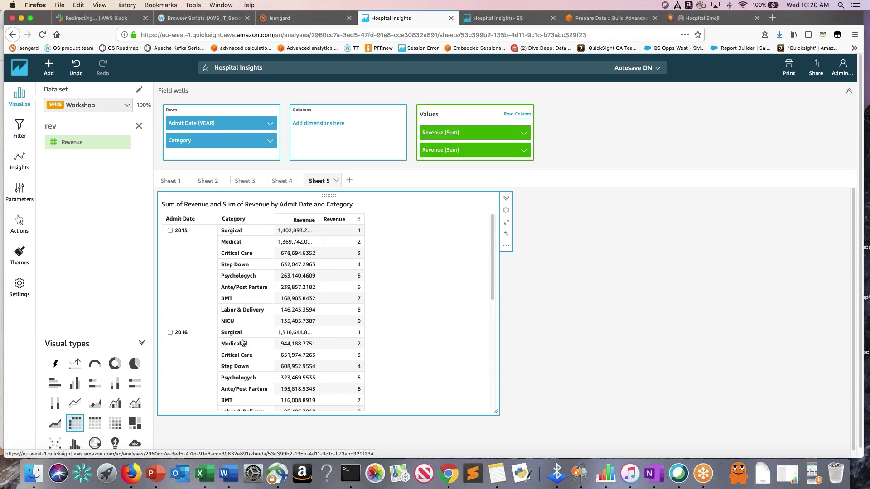
scroll(243, 342, down, 5)
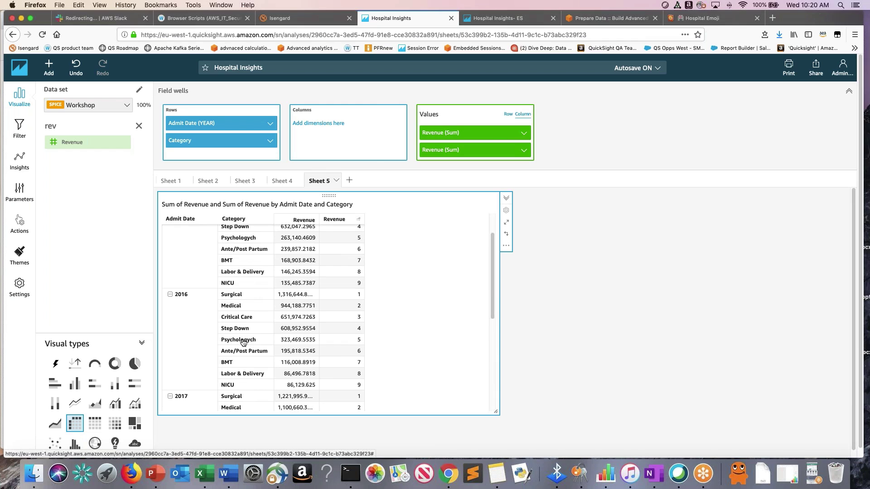
scroll(238, 288, down, 1)
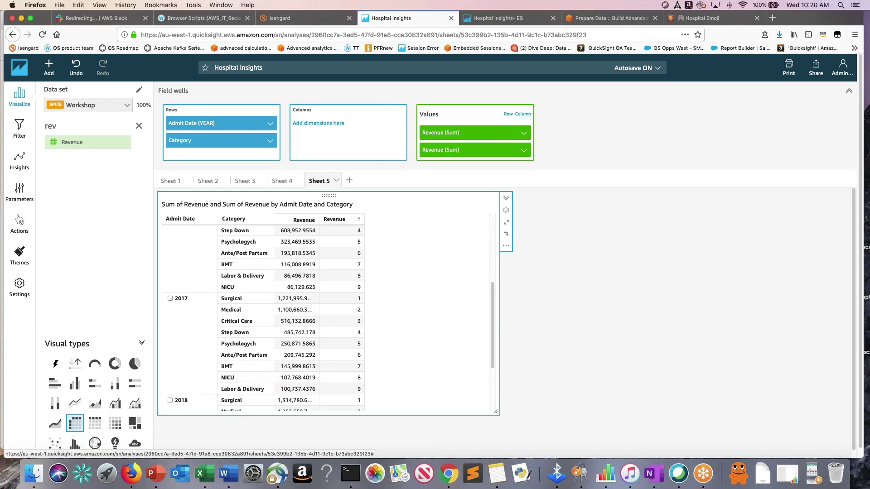
scroll(240, 362, down, 1)
scroll(318, 383, down, 4)
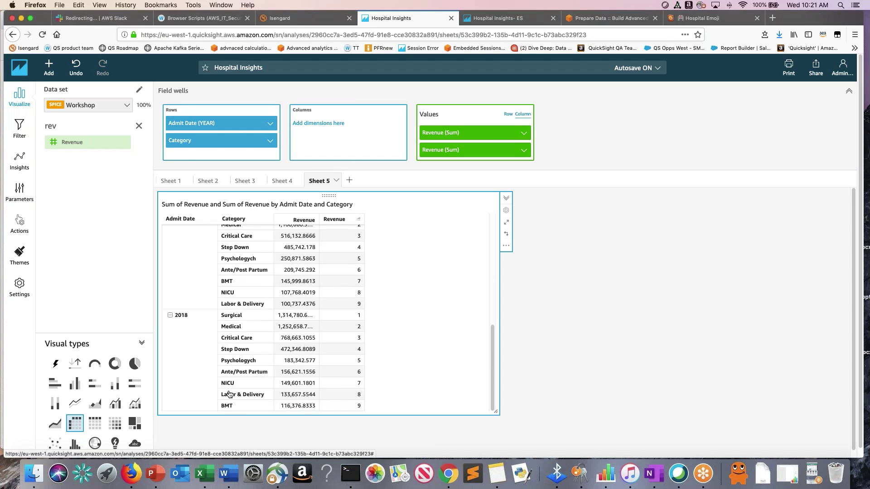
scroll(235, 272, up, 8)
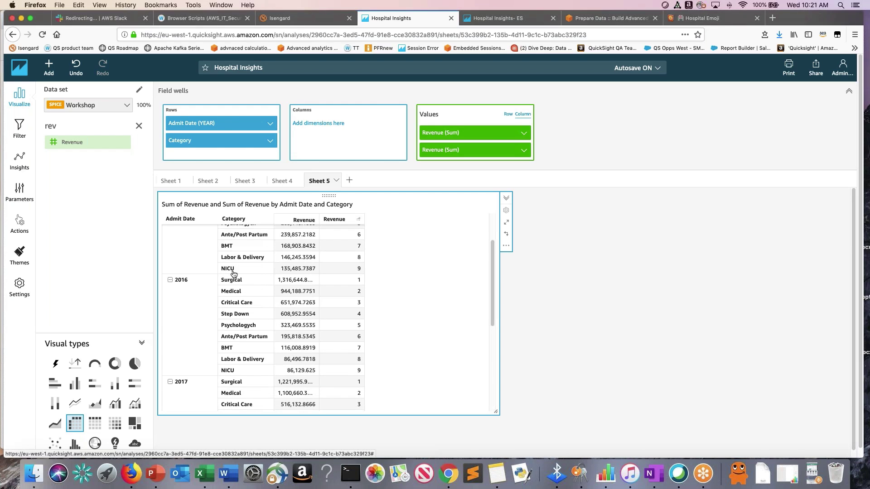
scroll(234, 273, up, 3)
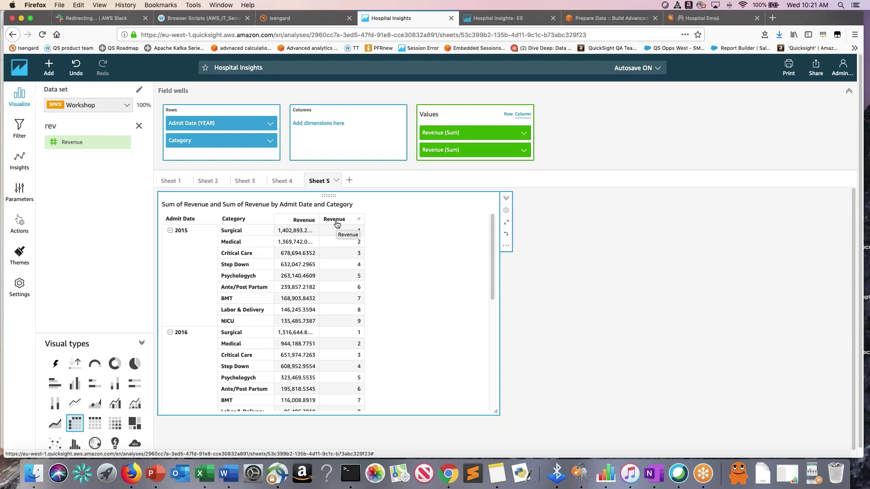
Rename the second Revenue (Sum) value column to 'Rank', keeping the title shown.
click(507, 211)
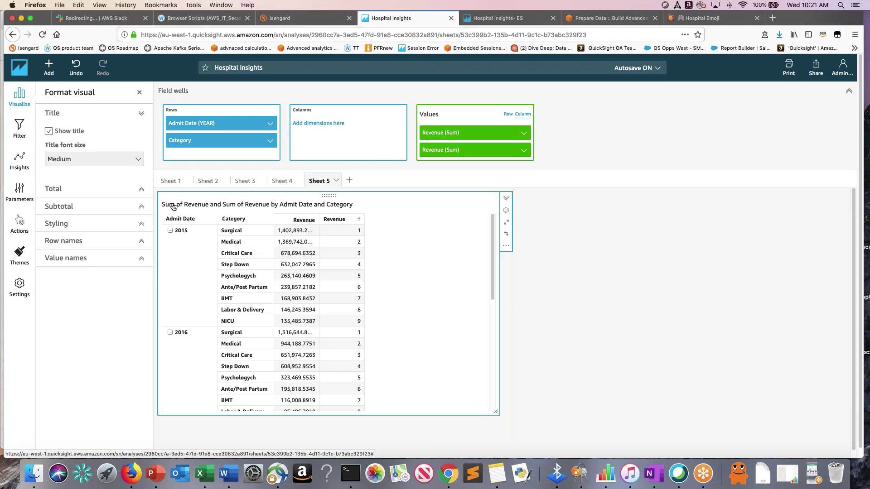
click(58, 133)
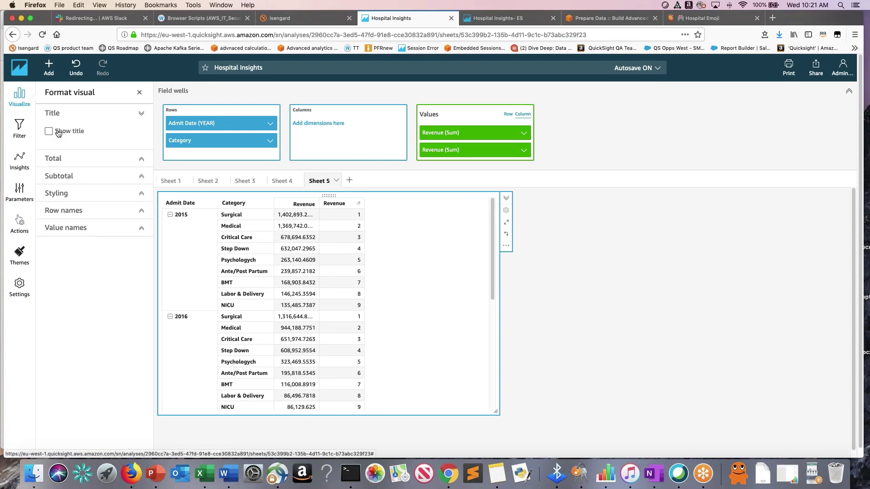
click(58, 133)
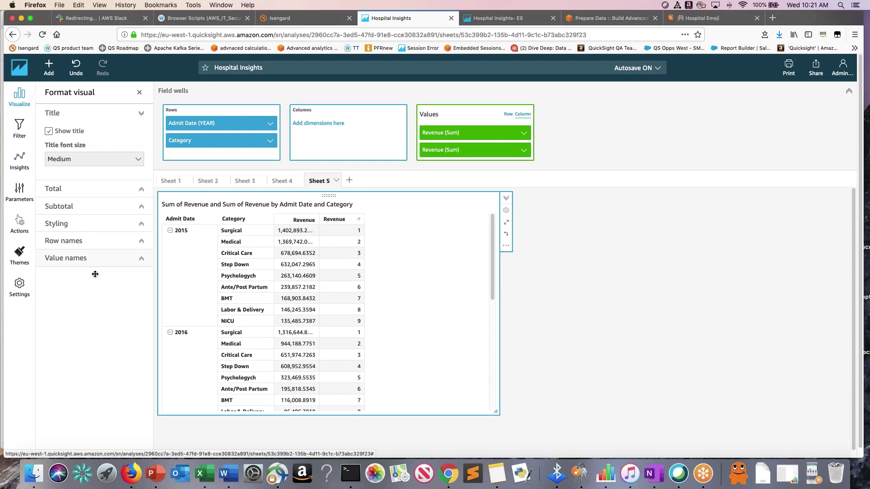
click(74, 260)
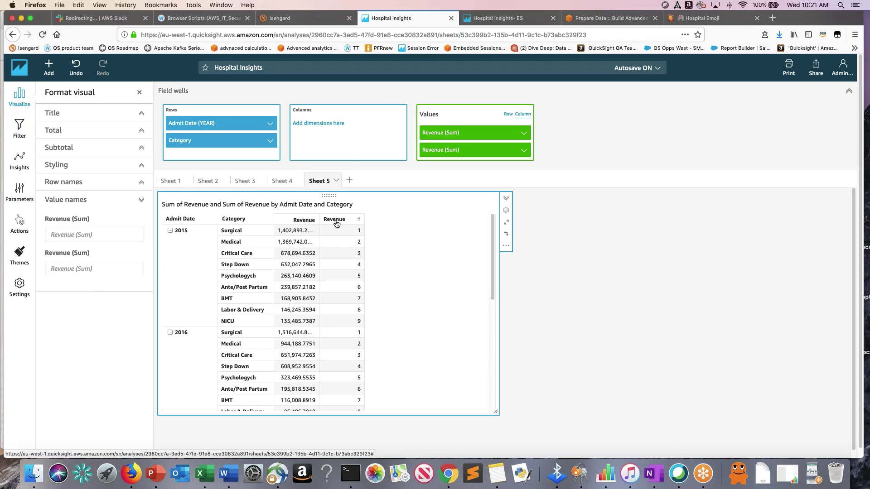
click(61, 270)
text(Rank)
click(79, 376)
click(139, 92)
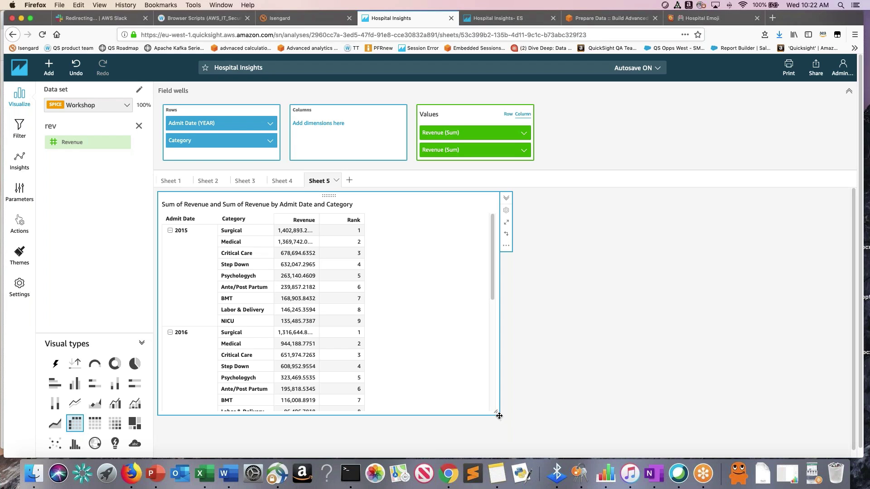
Shrink the pivot table and duplicate it onto Sheet 5.
drag(475, 404, 449, 396)
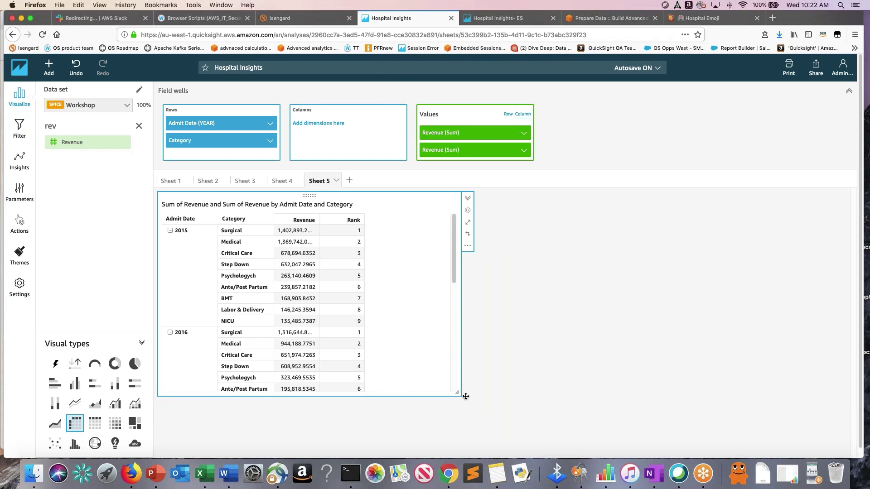
click(468, 245)
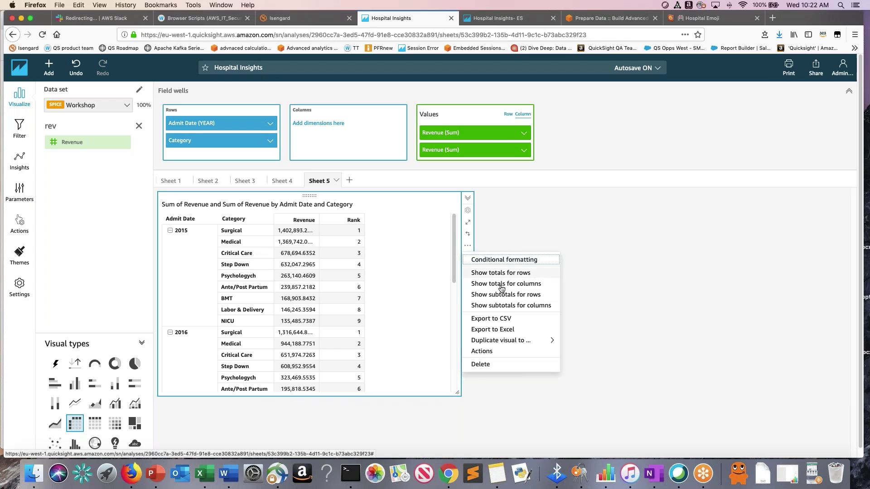
mouse_move(515, 342)
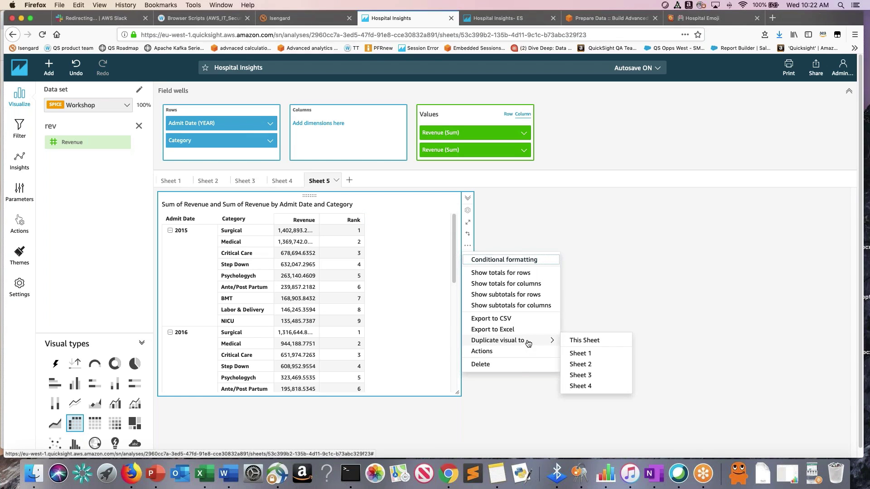
click(582, 341)
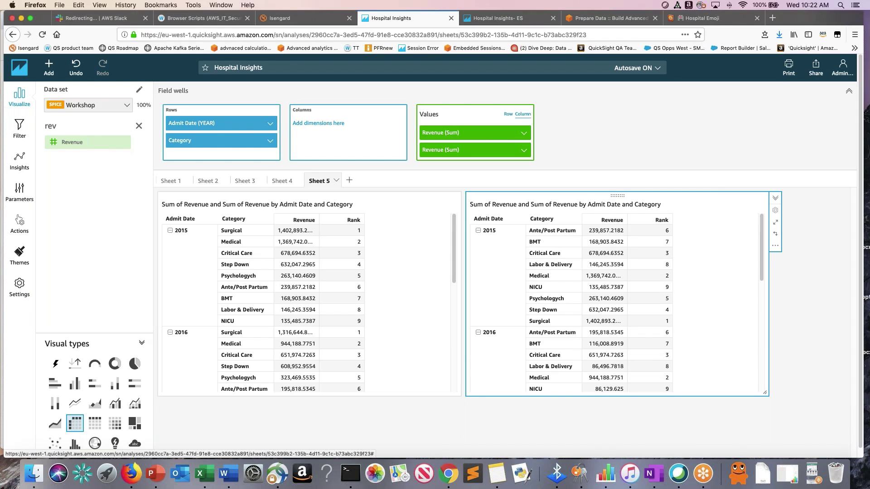
Lay out the copy with Category down the rows and Admit Date years across columns.
drag(210, 142, 345, 120)
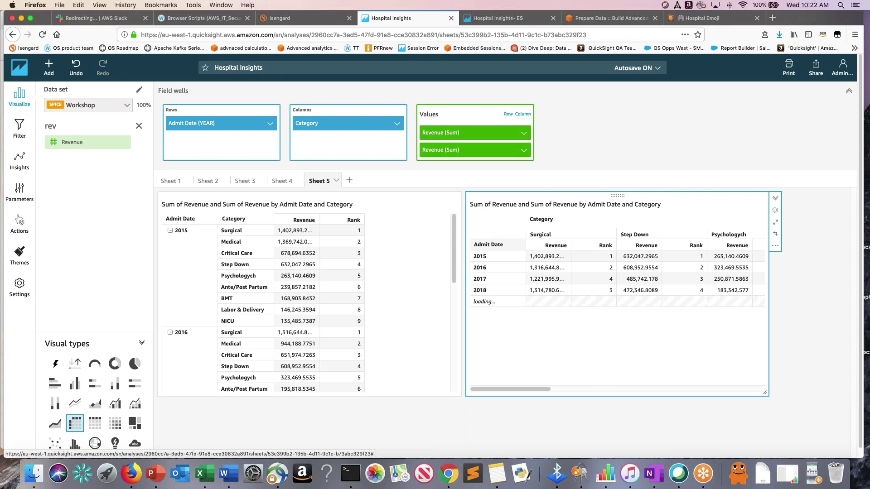
drag(539, 390, 498, 368)
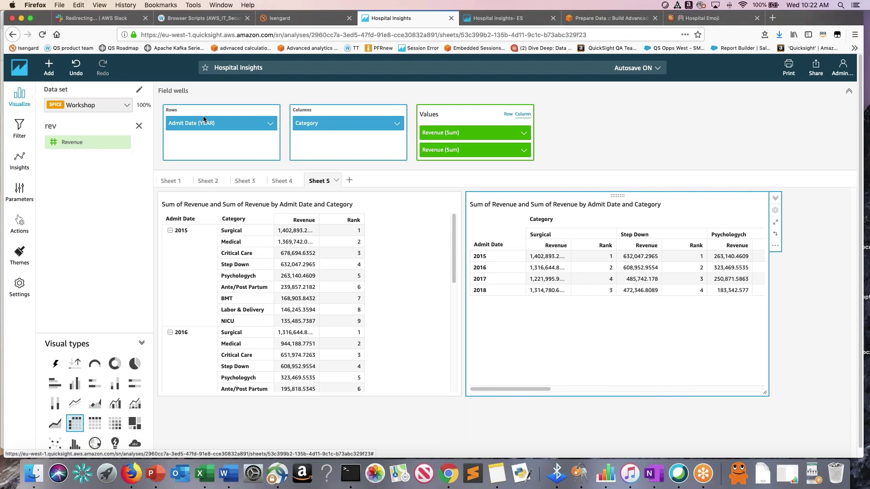
mouse_move(207, 125)
mouse_down()
mouse_move(345, 141)
mouse_move(220, 118)
mouse_move(203, 129)
mouse_up()
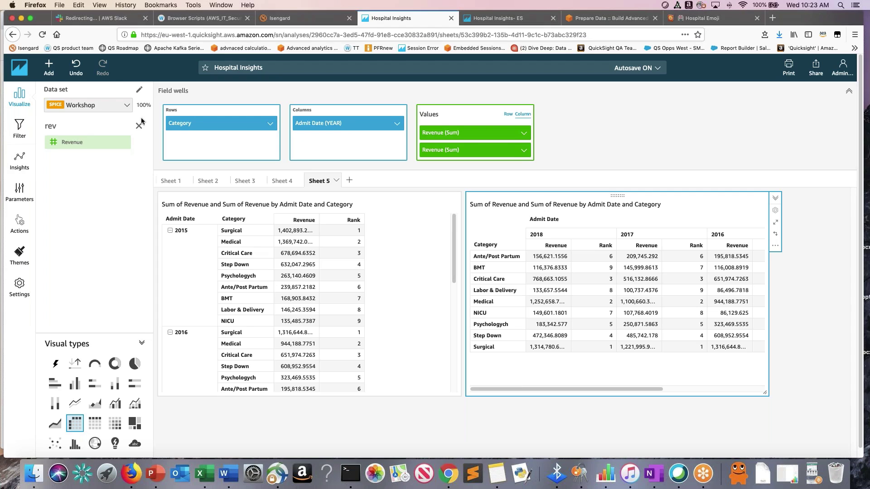
click(139, 126)
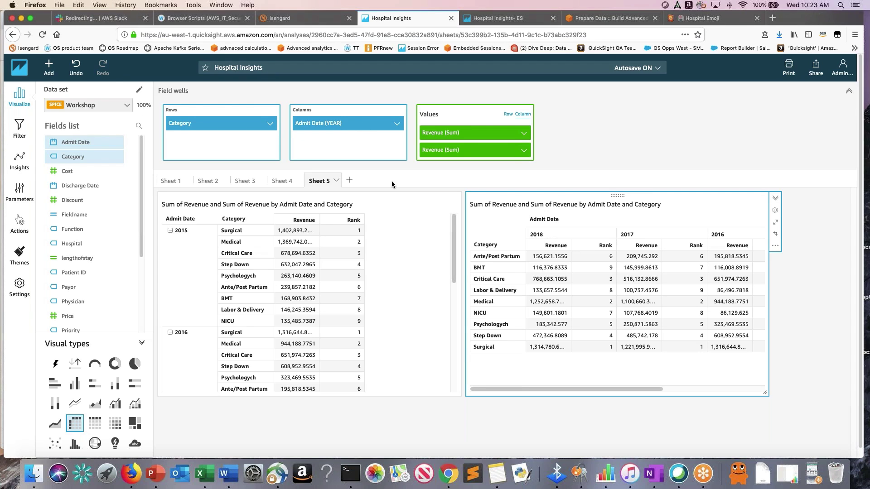
click(25, 132)
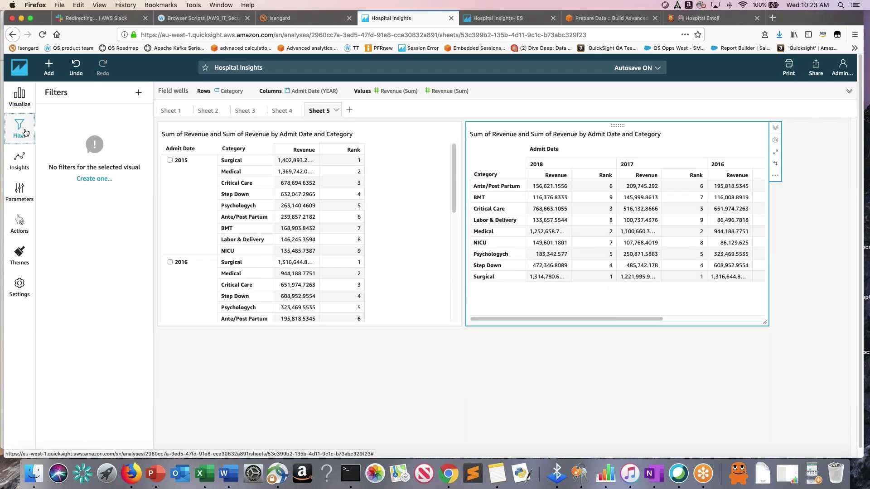
Create an Admit Date filter for all visuals starting 2017-01-01.
click(105, 181)
click(159, 111)
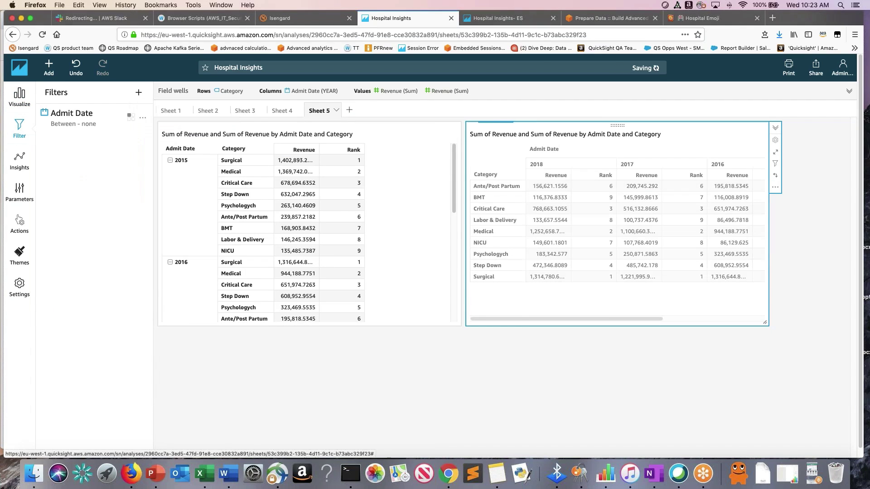
click(70, 125)
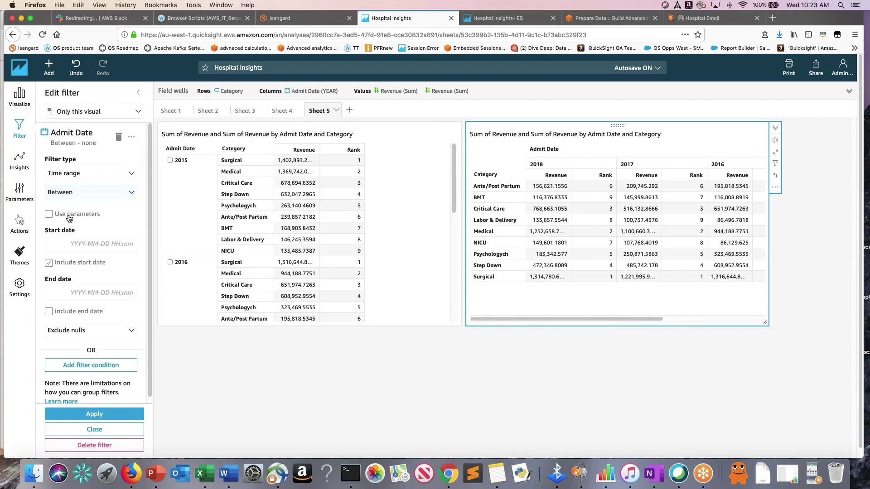
click(89, 244)
text(20)
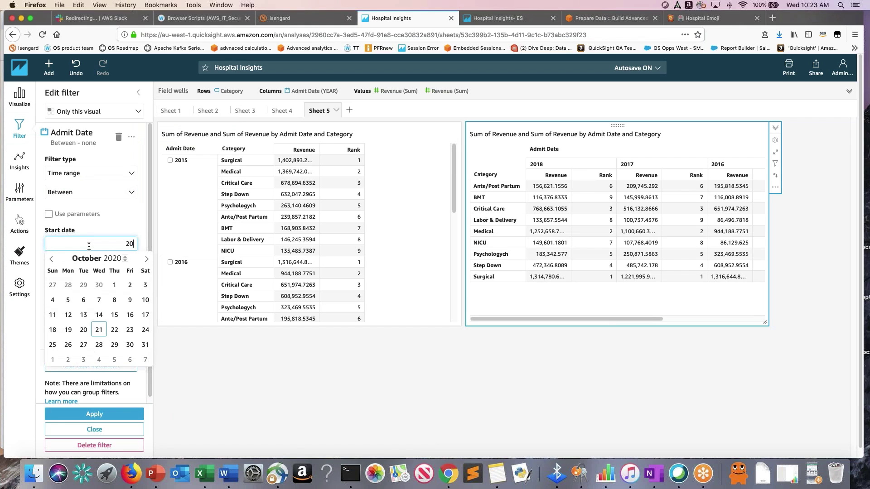
text(17)
key(Return)
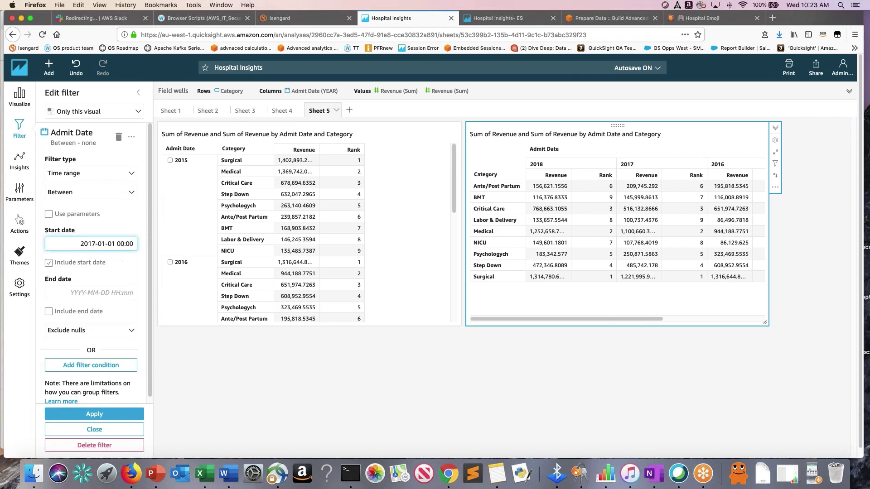
key(Return)
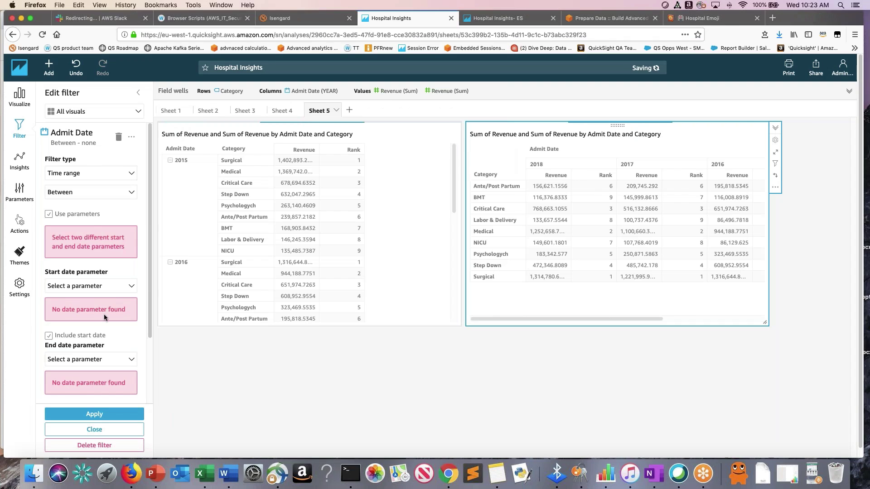
Set the filter's end date to 2018-12-31, include the start date, and apply it.
click(47, 215)
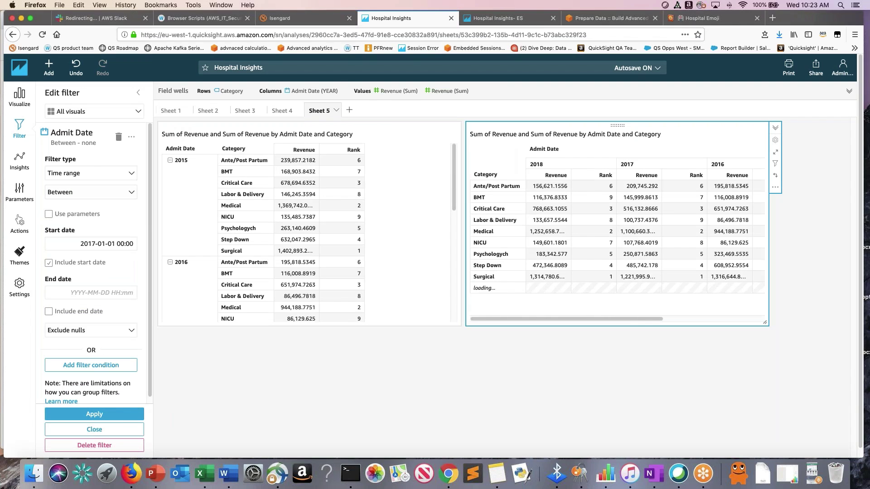
click(83, 293)
text(20)
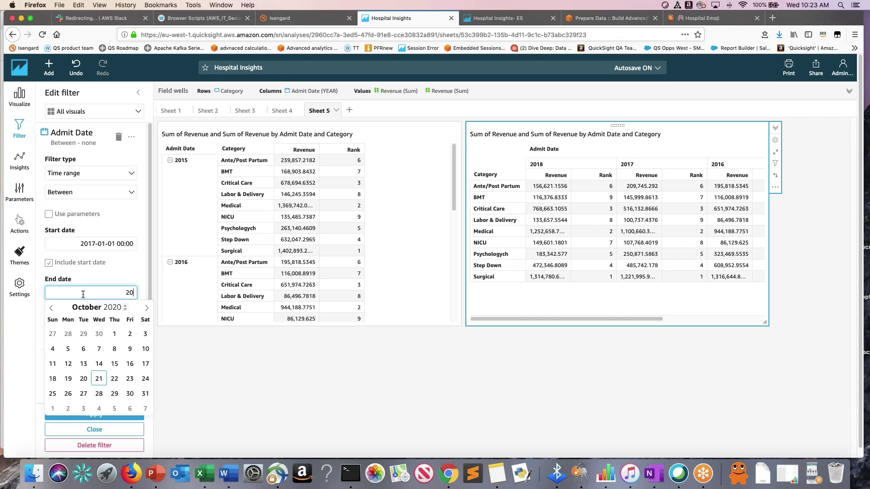
text(19-01-01 00:00)
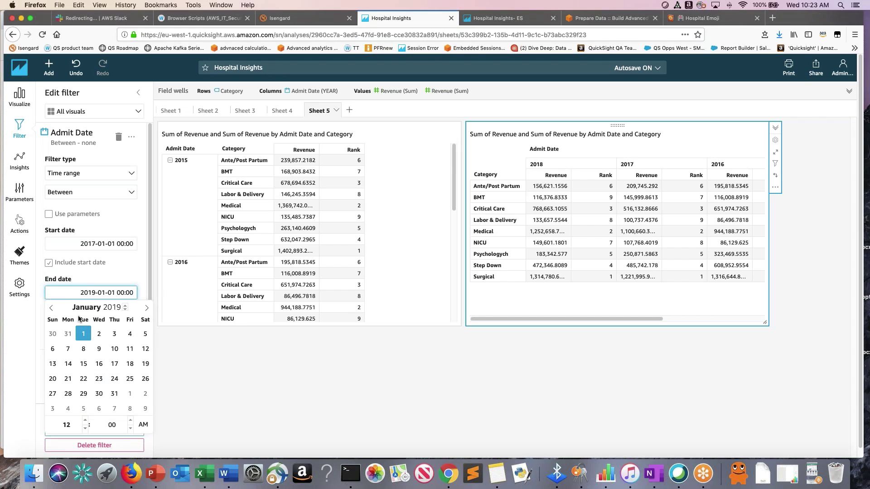
click(68, 334)
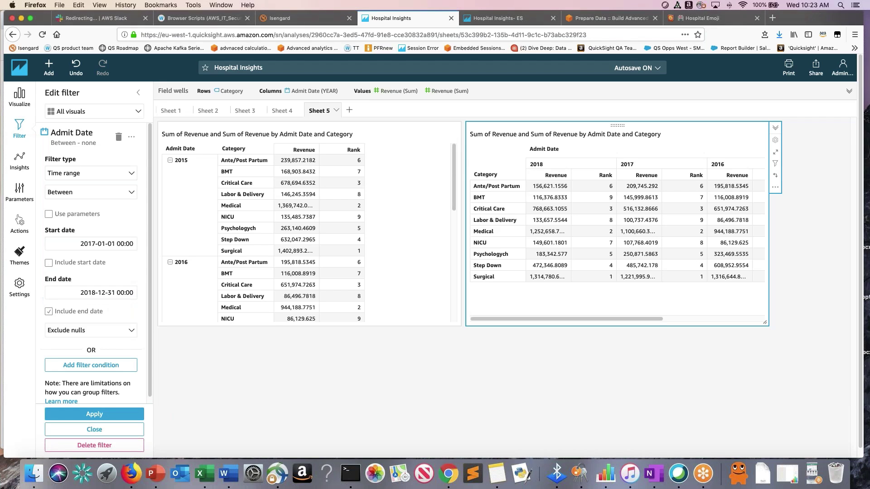
click(49, 263)
click(108, 415)
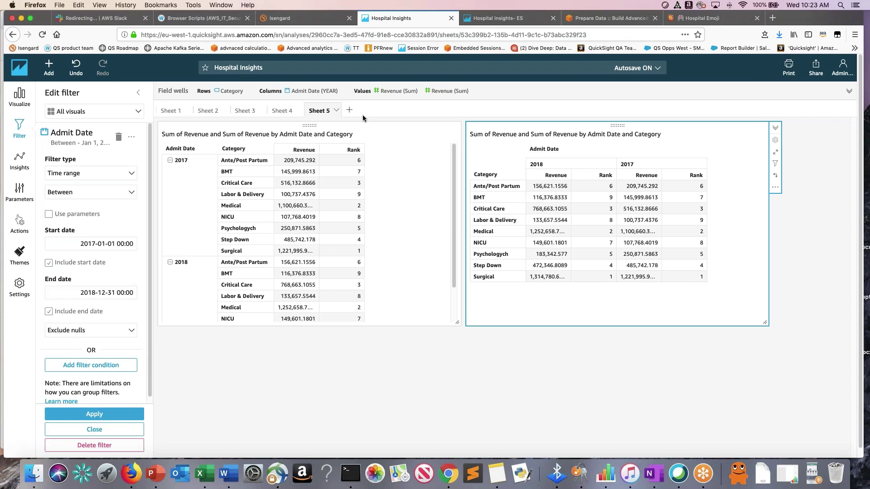
Change the right table's second Revenue (Sum) measure from Rank to a Percentage difference table calculation.
click(371, 91)
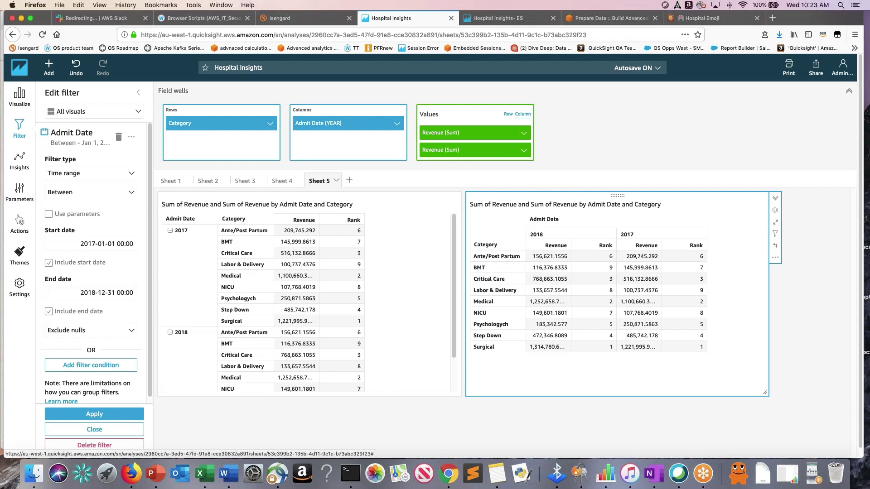
click(524, 151)
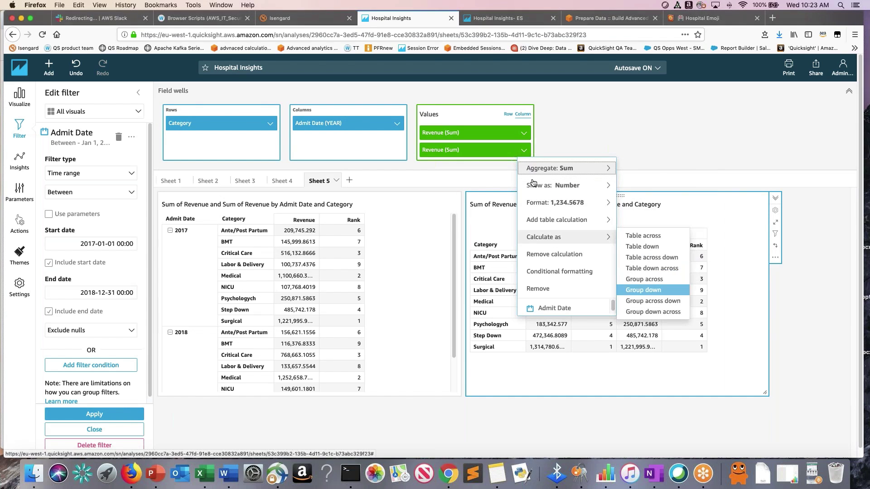
click(584, 132)
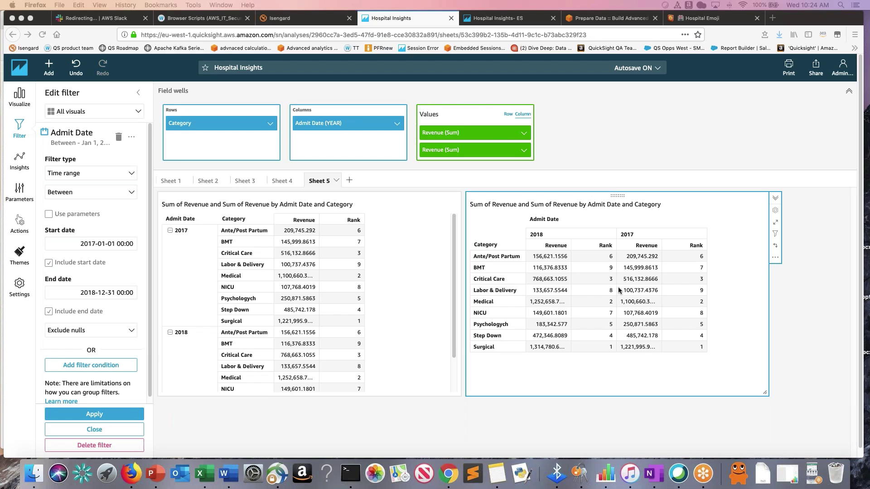
click(524, 150)
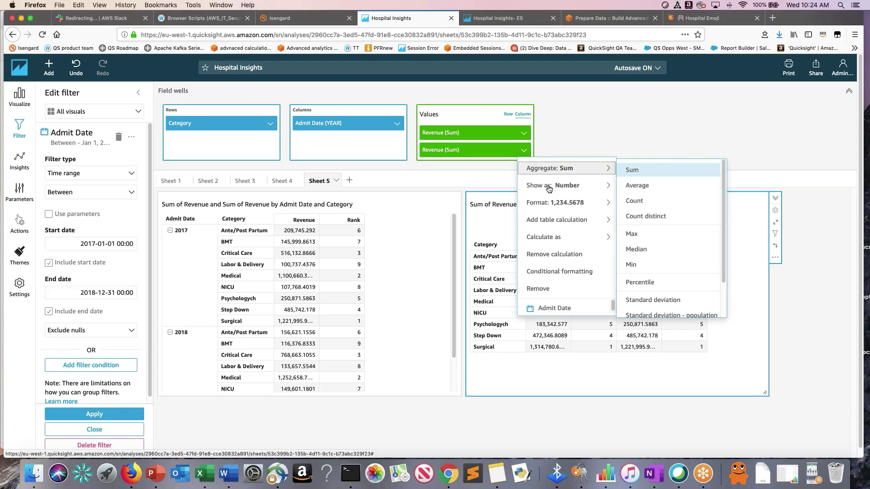
mouse_move(558, 219)
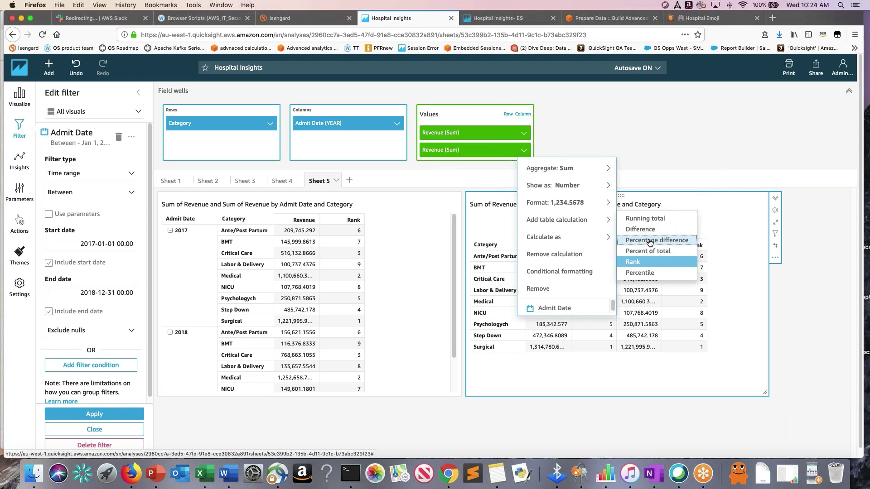
key(Escape)
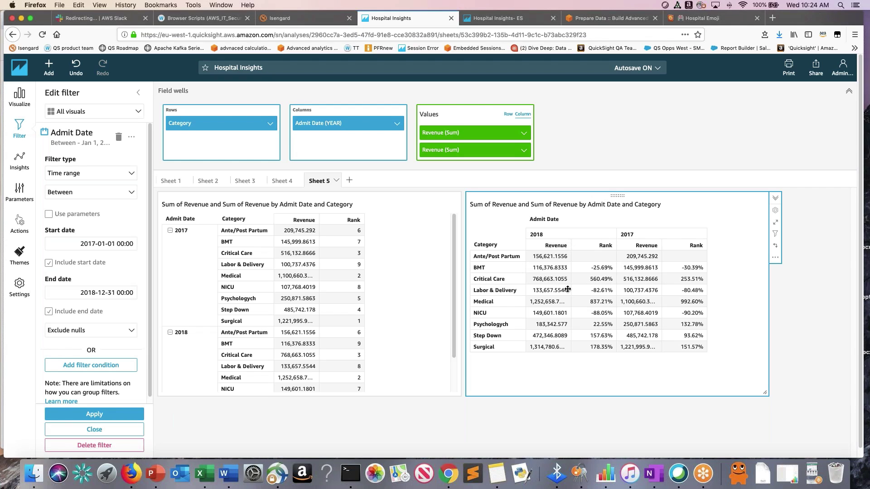
Sort the Admit Date columns A-Z so 2017 comes before 2018.
click(397, 123)
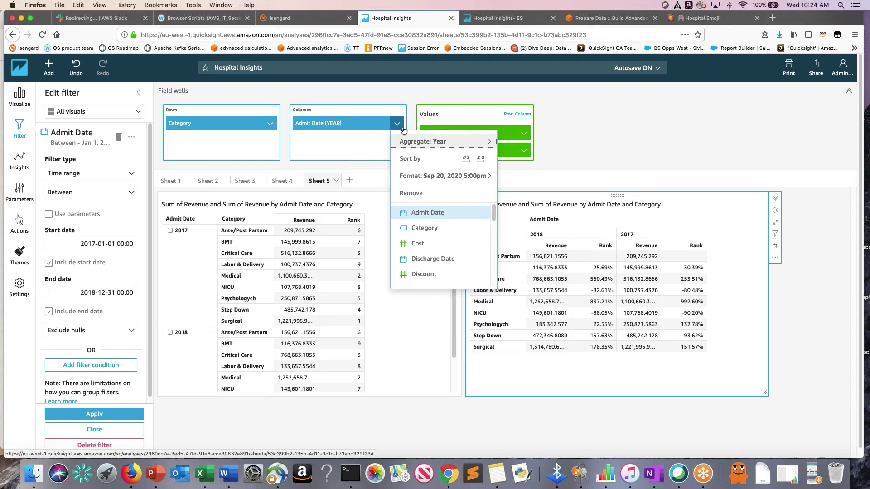
click(480, 159)
drag(542, 247, 641, 252)
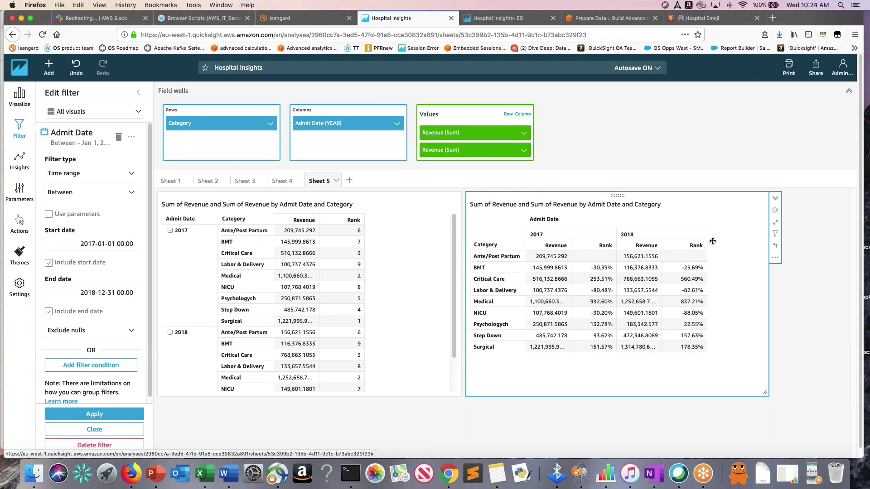
Rename the second Revenue value column from Rank to % Diff in the visual's value names.
click(776, 210)
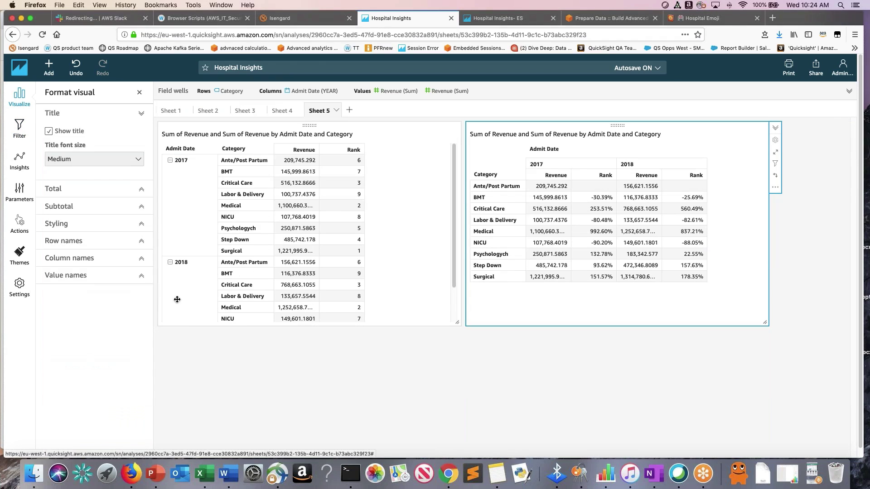
click(75, 281)
double_click(73, 285)
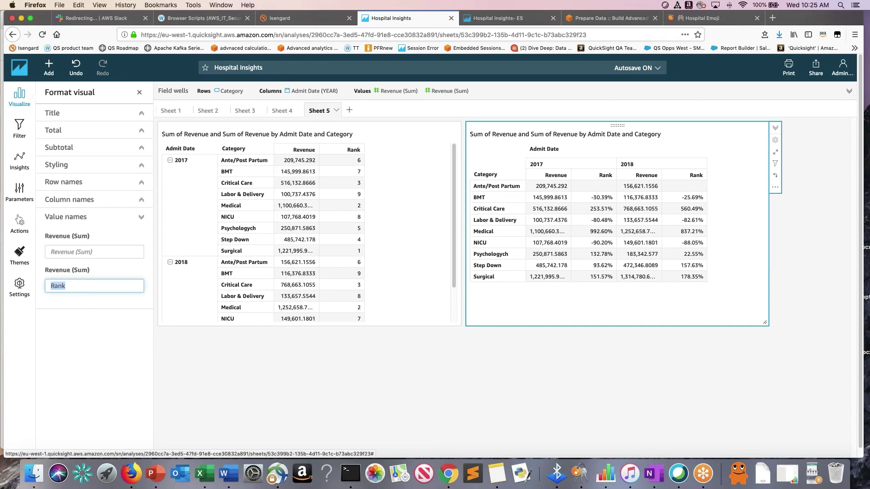
text(% Diff)
click(74, 396)
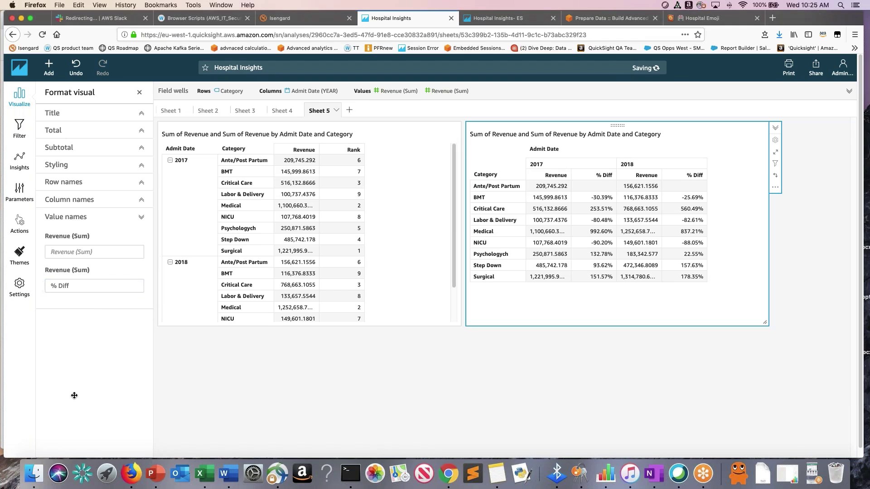
click(139, 93)
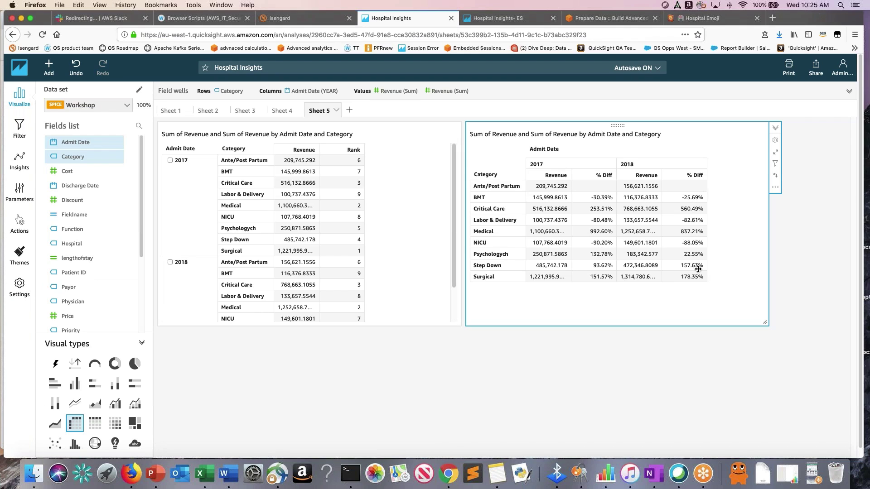
Calculate the % Diff measure as Table across, comparing each category's 2018 revenue with 2017.
click(776, 189)
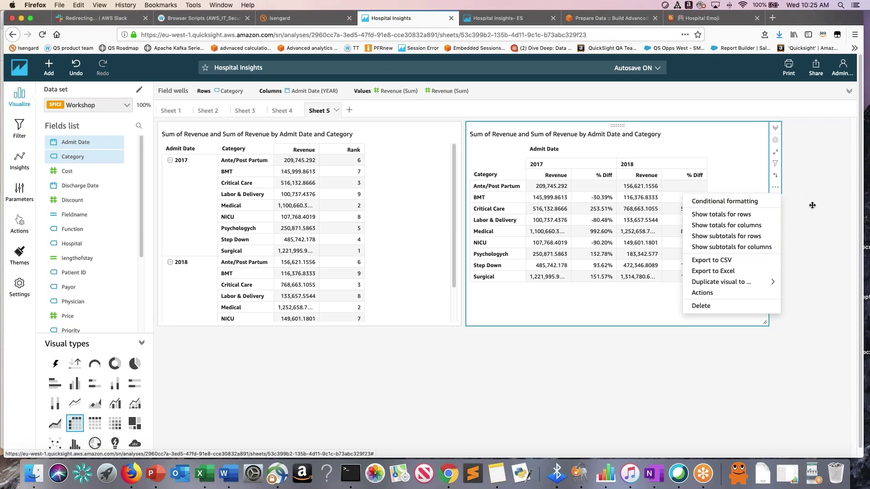
click(775, 140)
click(775, 140)
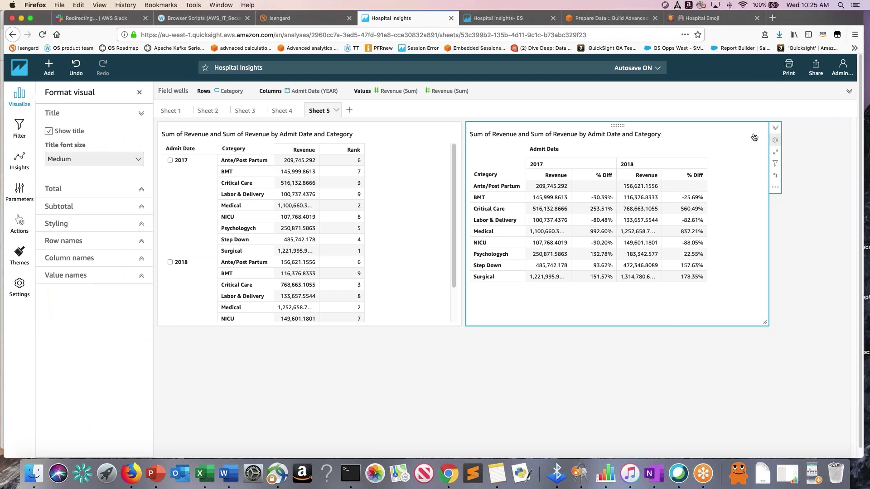
click(431, 91)
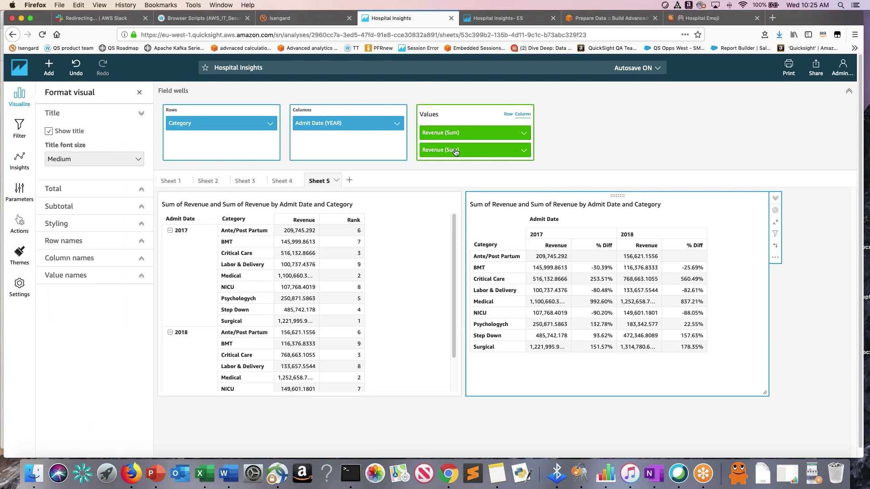
click(525, 151)
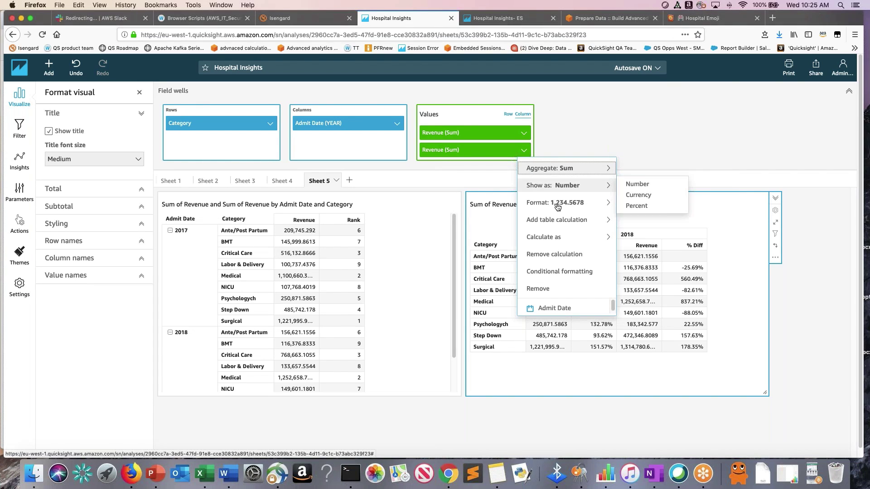
mouse_move(558, 237)
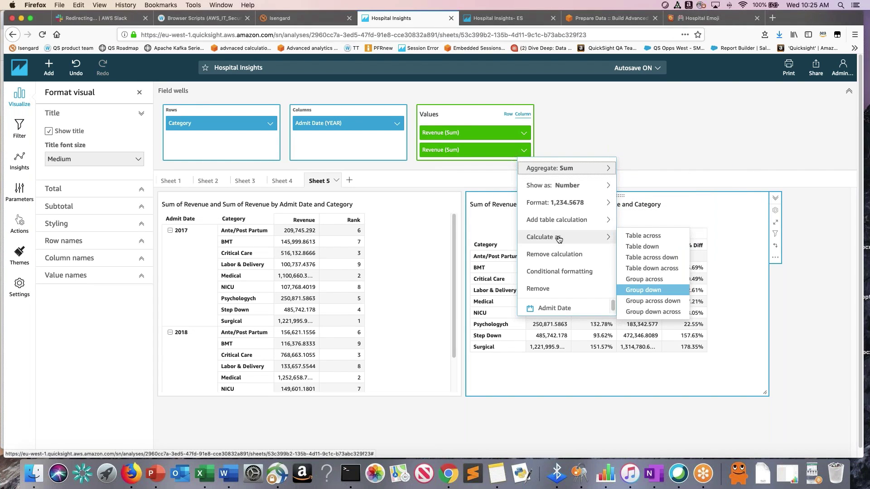
click(654, 237)
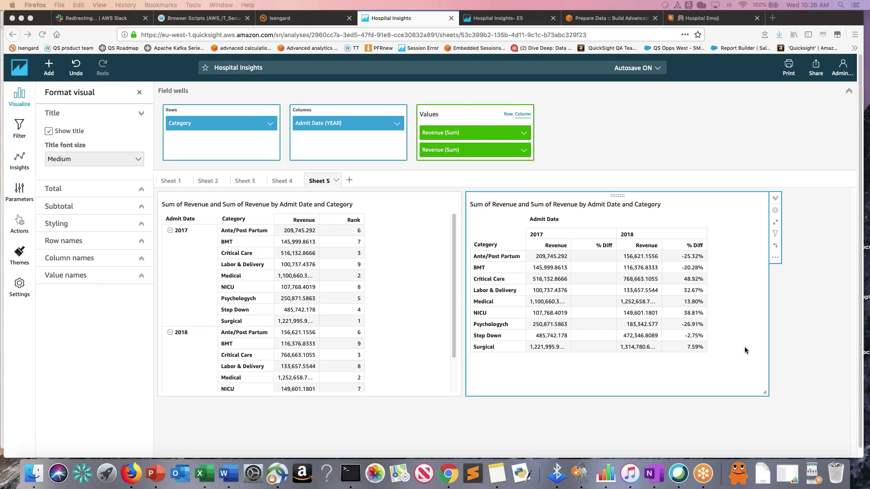
click(809, 393)
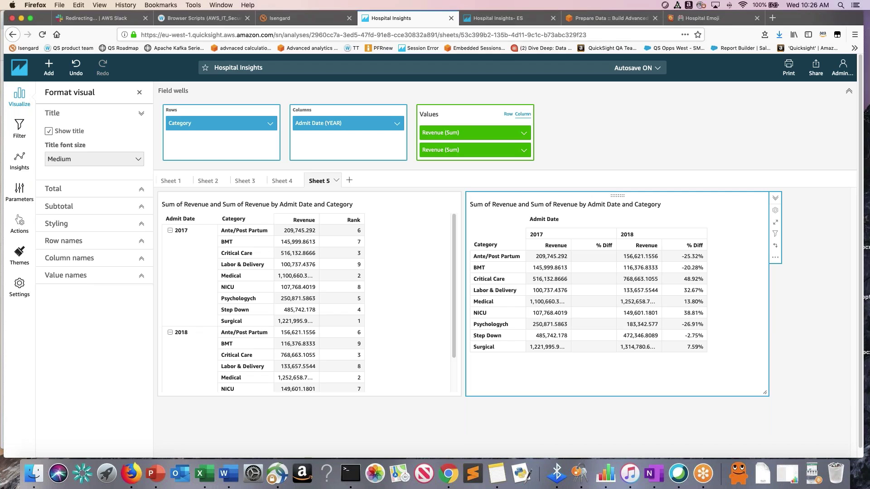
Add a new Sheet 6 with a vertical bar chart visual.
click(349, 180)
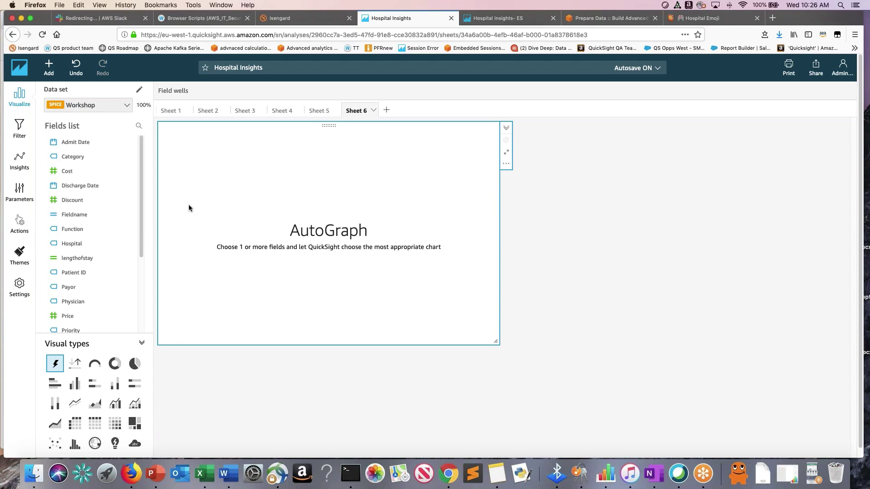
click(76, 389)
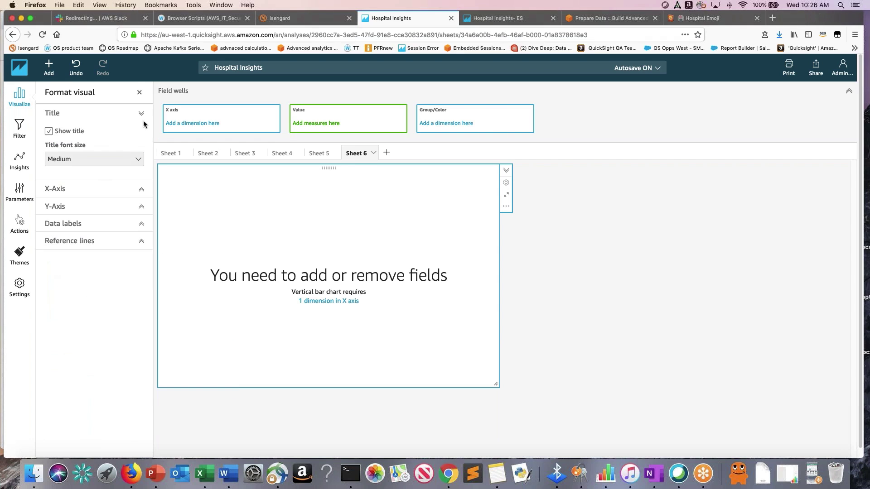
click(139, 92)
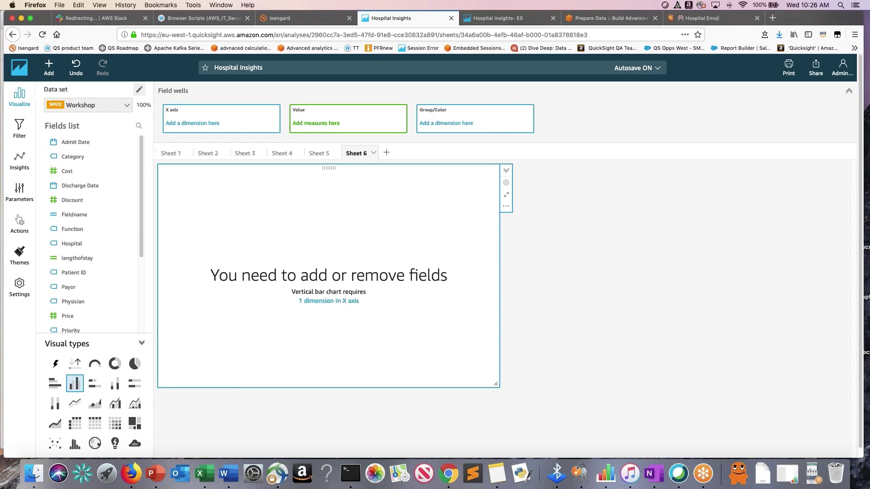
Plot Sum of Revenue by Admit Date, aggregated by month.
click(84, 144)
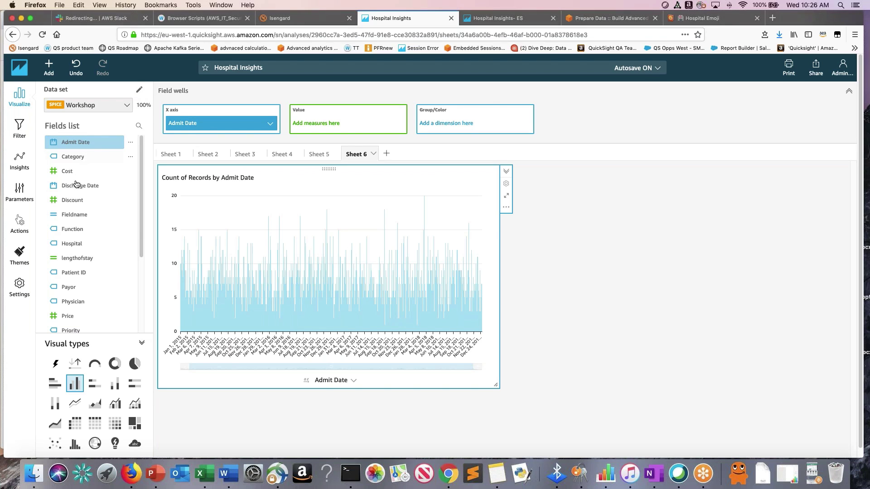
scroll(78, 306, down, 3)
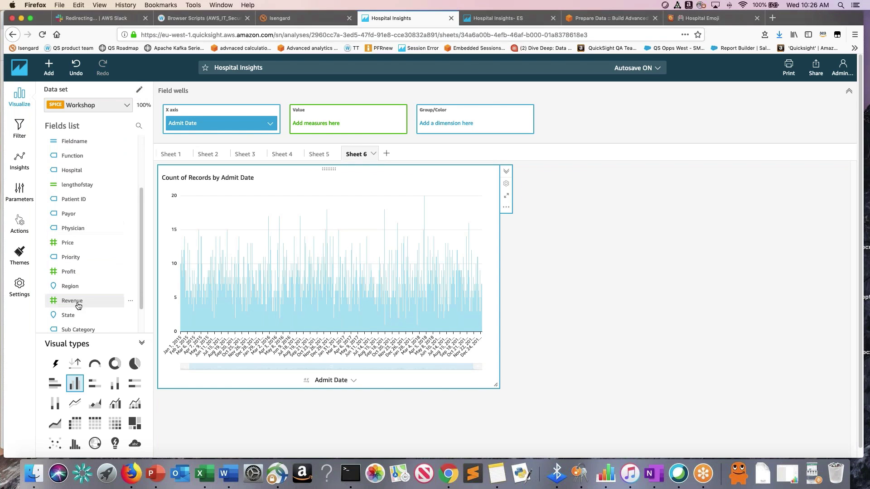
click(78, 306)
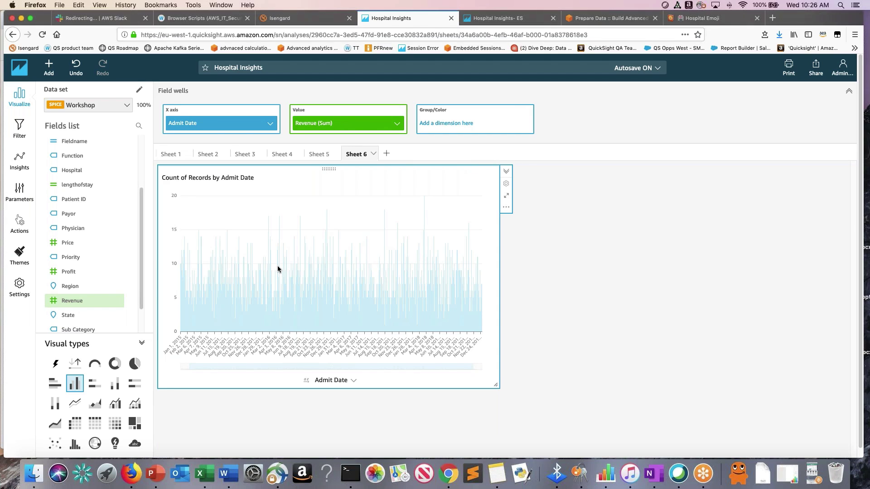
click(270, 124)
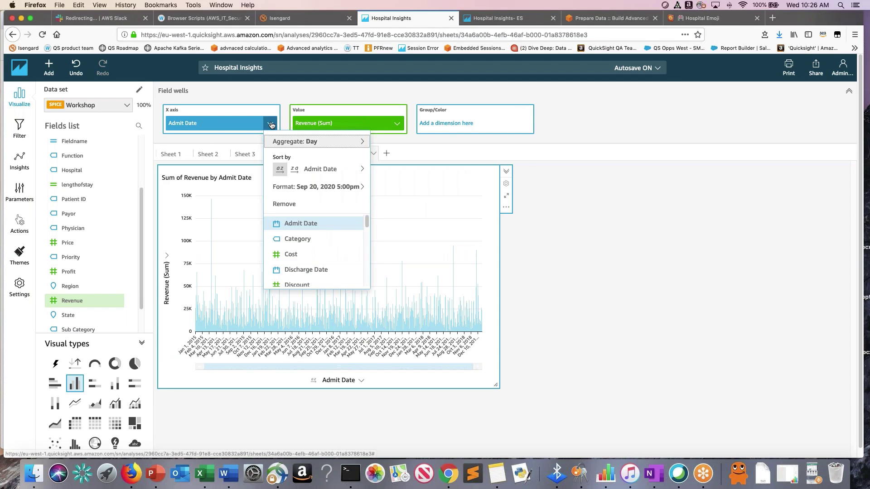
mouse_move(358, 141)
click(395, 174)
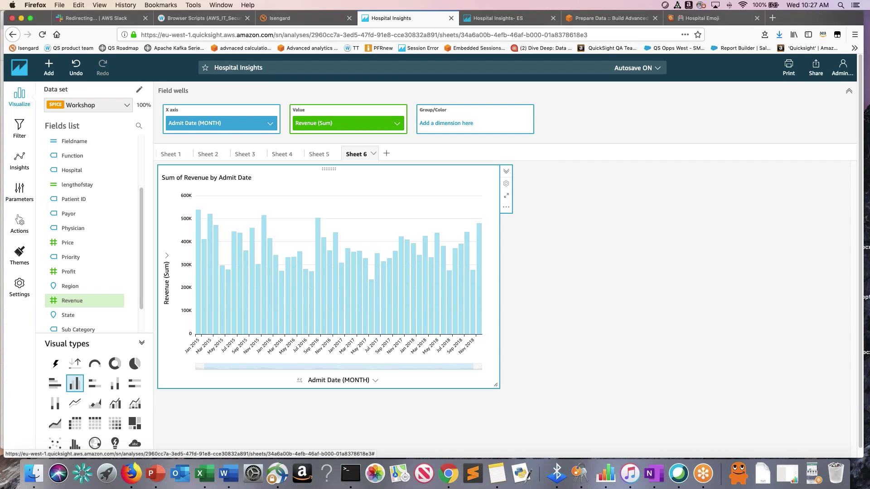
Create a calculated field named runningtotals and insert runningSum() into its formula.
click(55, 71)
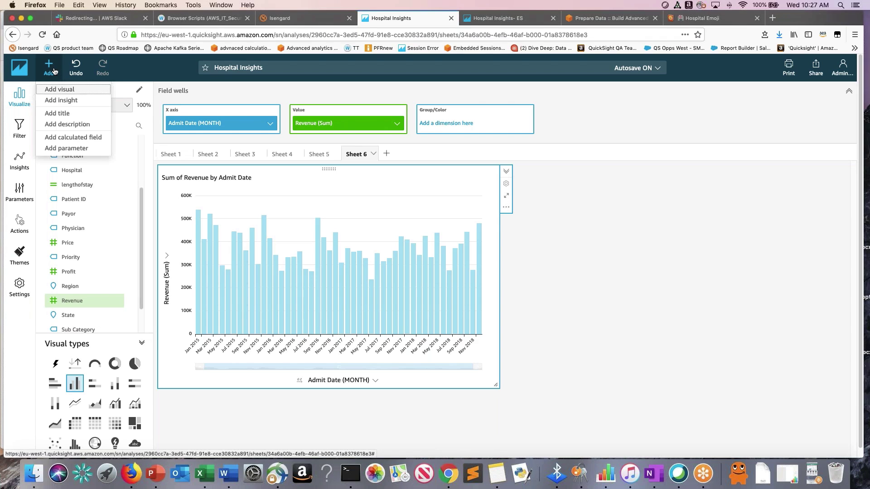
click(78, 139)
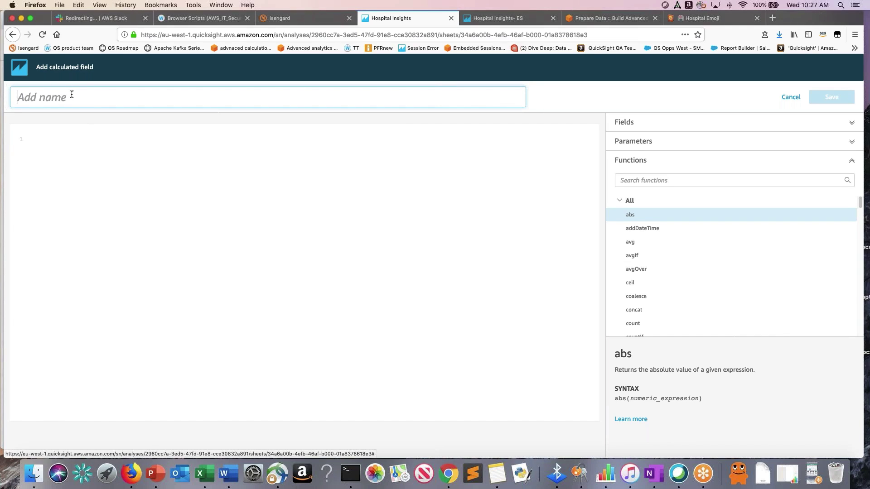
text(runningtotals)
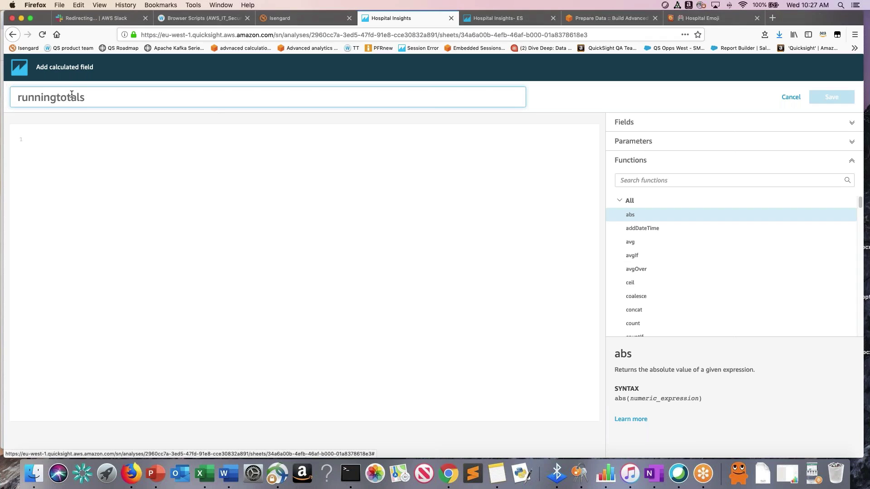
click(106, 145)
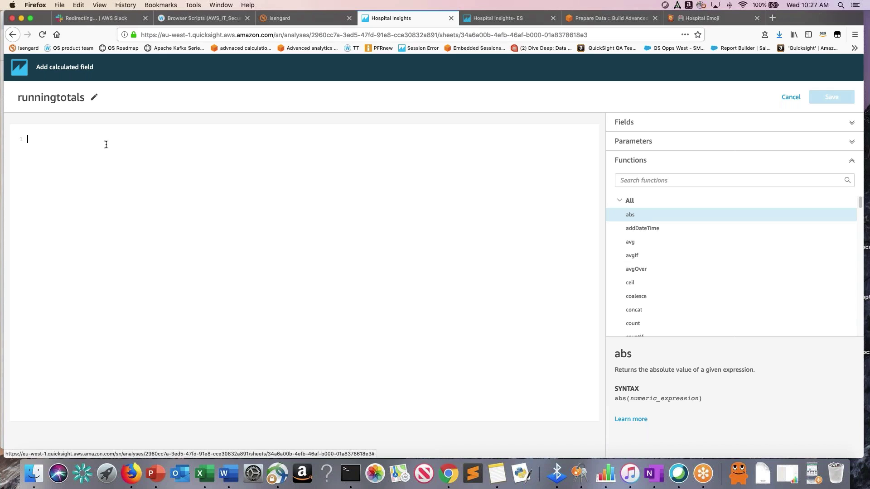
text(ru)
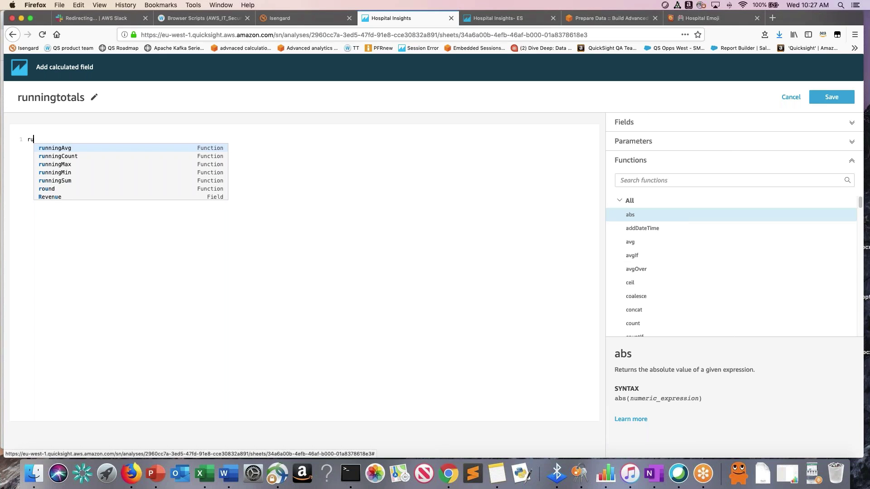
click(54, 181)
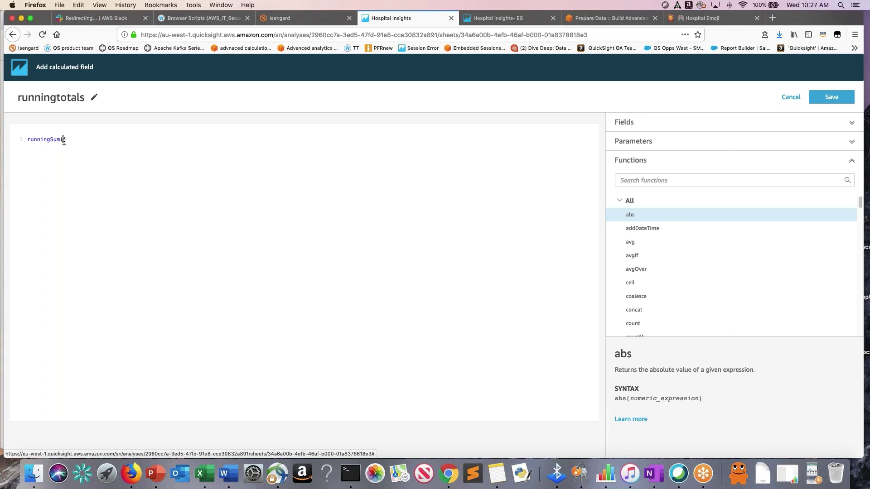
Look up runningSum in the function reference and review its measure, sort and partition-by arguments.
click(644, 182)
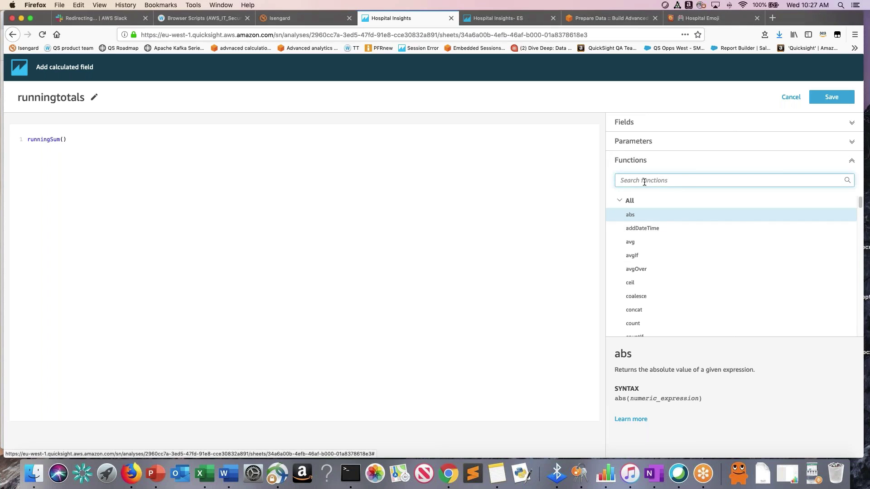
text(runn)
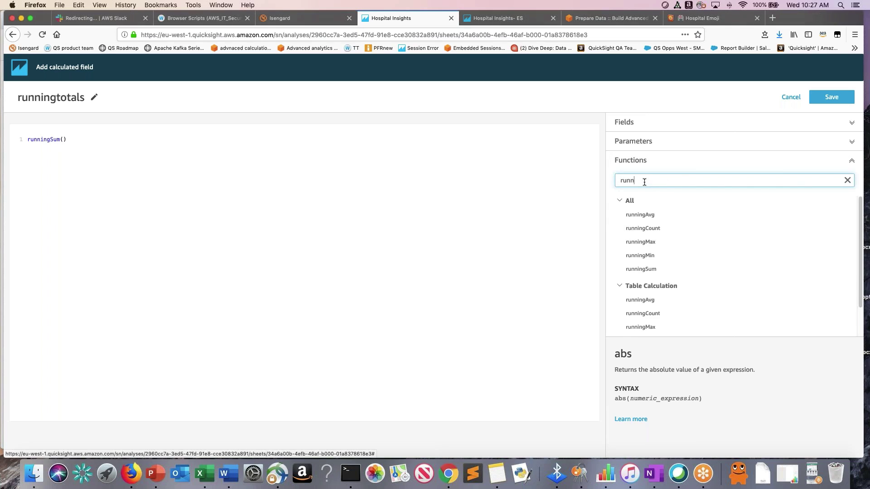
click(643, 272)
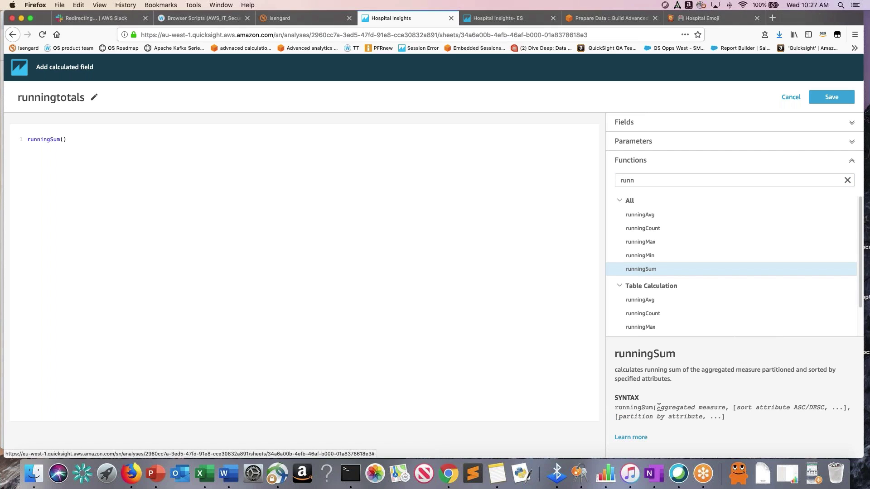
drag(659, 408, 826, 407)
click(835, 408)
drag(834, 408, 844, 408)
double_click(735, 407)
double_click(844, 408)
drag(616, 417, 724, 418)
click(724, 418)
drag(726, 418, 608, 418)
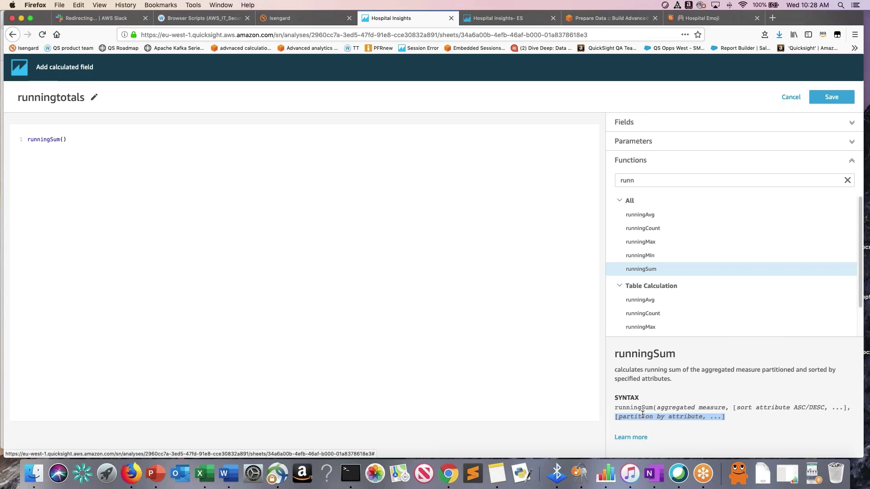
drag(613, 407, 850, 407)
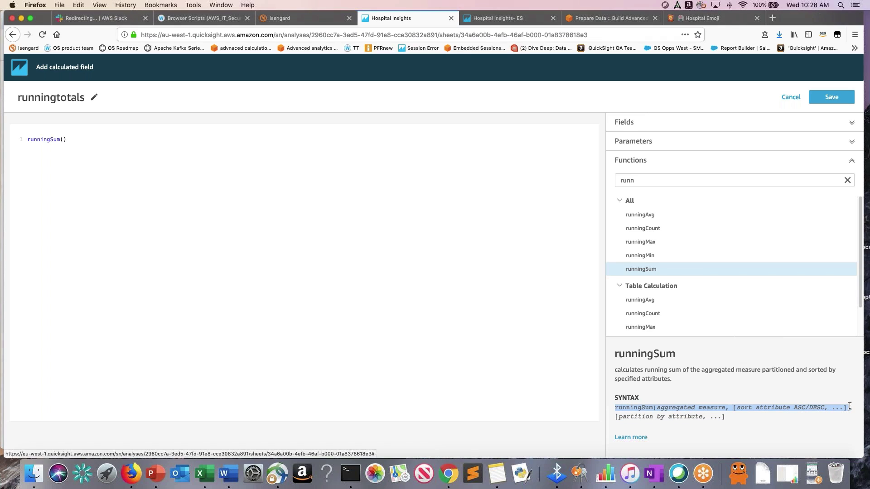
click(617, 416)
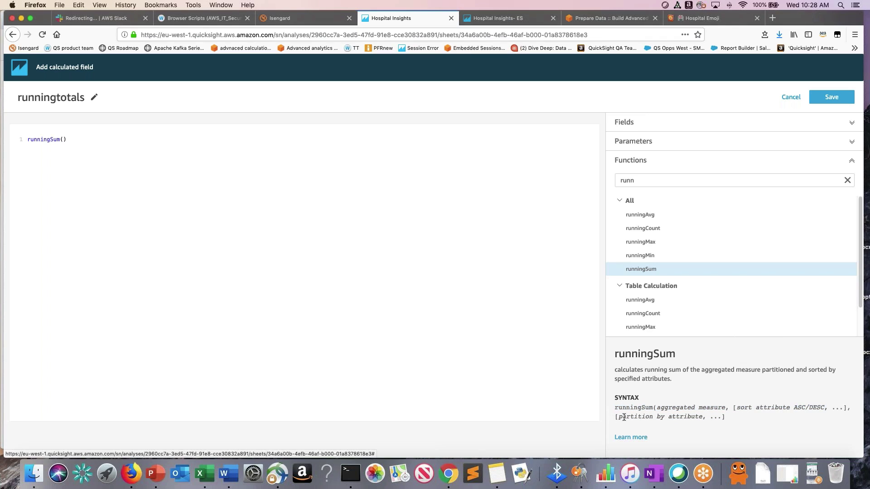
drag(616, 417, 725, 418)
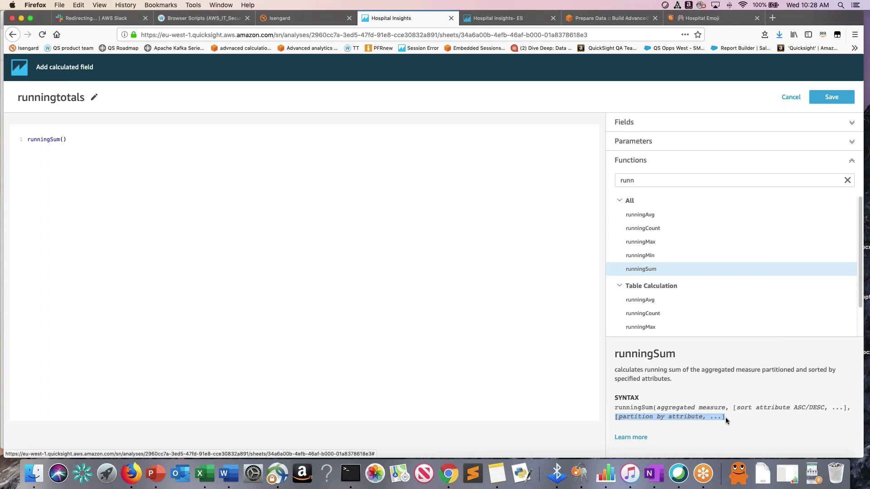
click(63, 139)
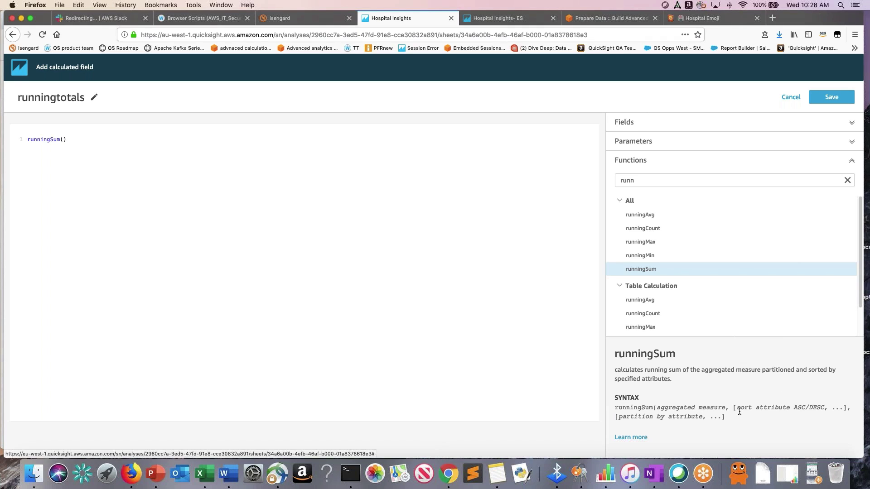
Give runningSum the aggregated measure sum({Revenue}) as its first argument.
text(re)
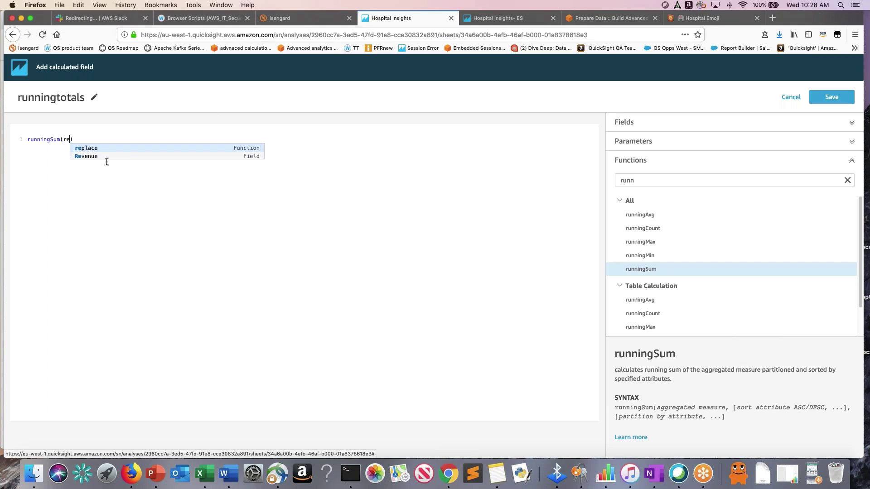
click(92, 157)
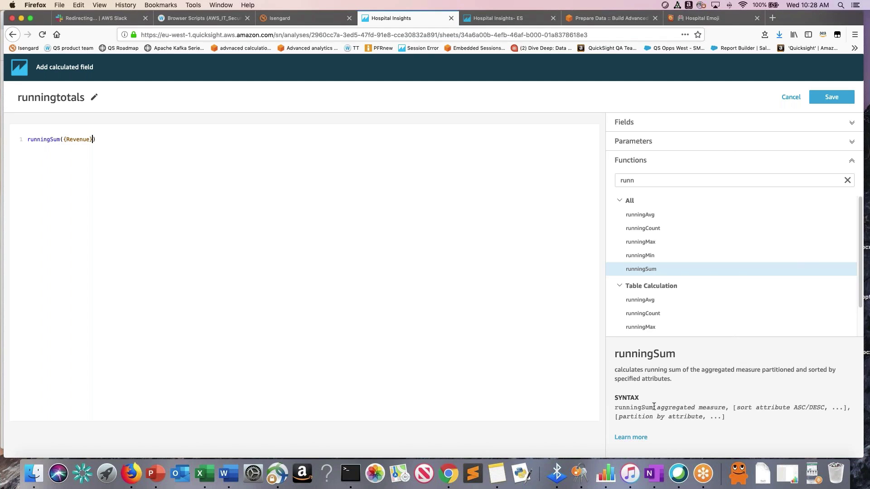
drag(657, 407, 694, 407)
click(63, 140)
text(sum)
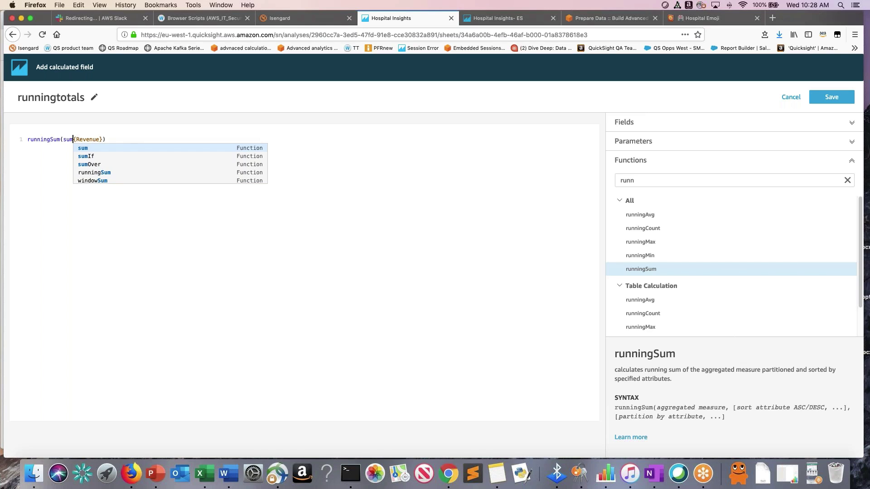
text((()
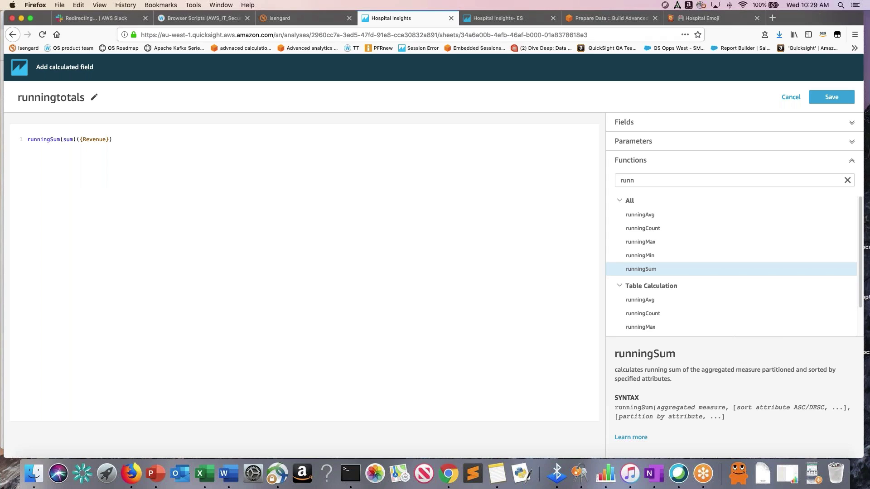
key(BackSpace)
Add {Admit Date} ASC as the sort argument and close the parenthesis.
click(124, 139)
text(,)
text(ad)
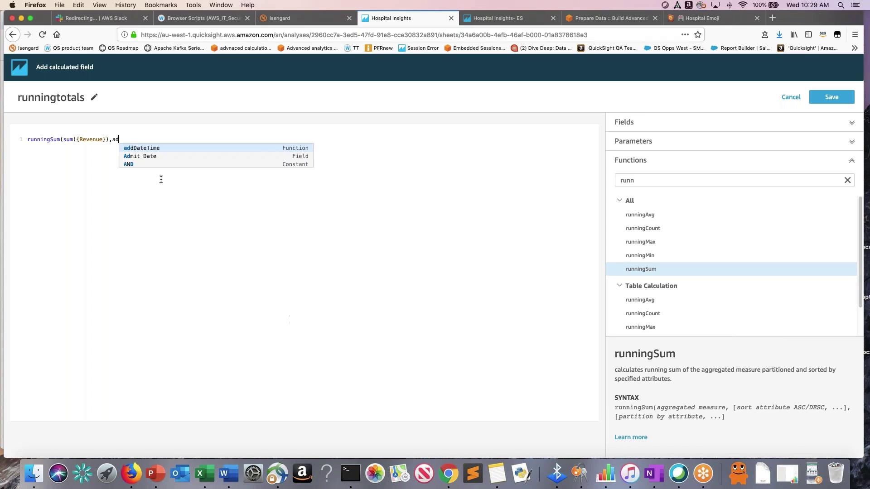
key(Down)
key(Return)
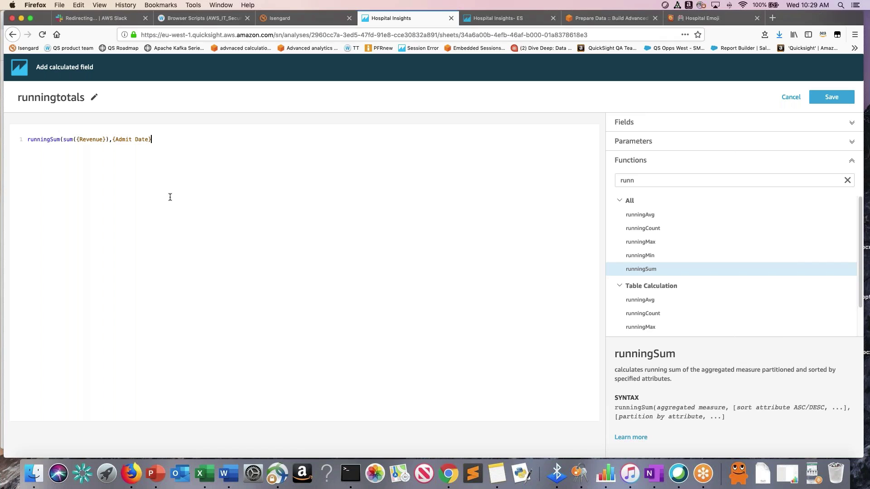
text(ASC)
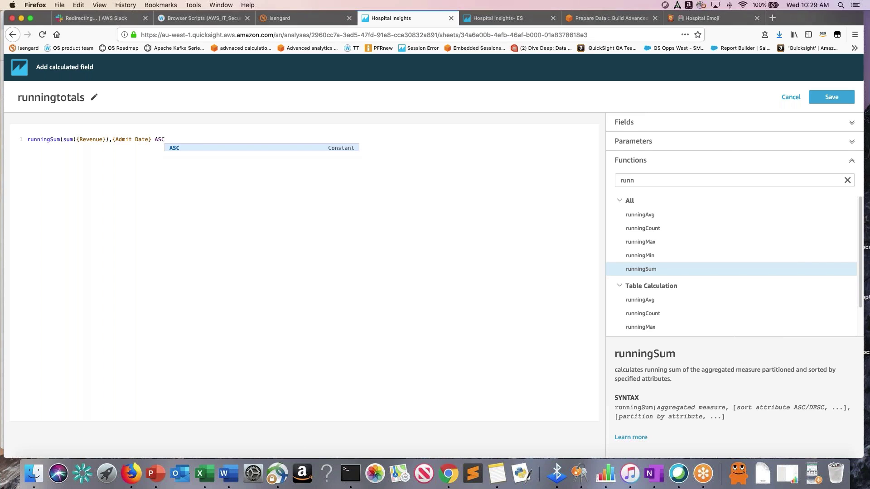
click(175, 149)
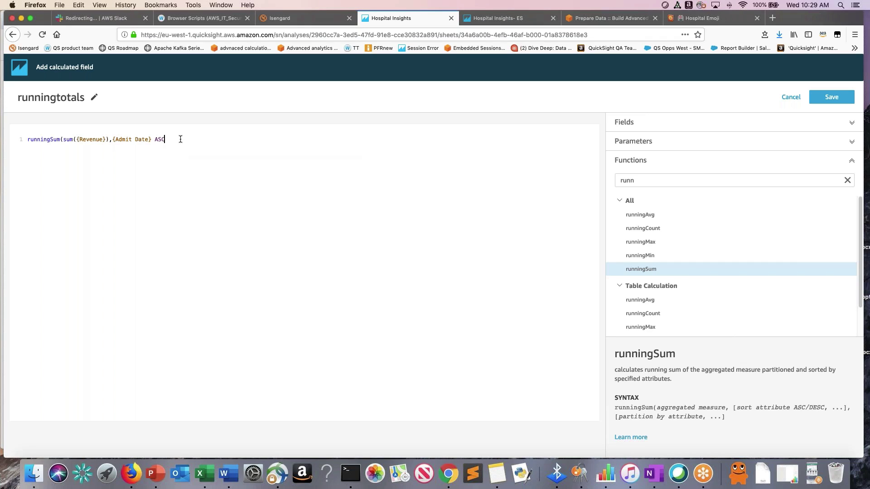
text())
Wrap the sort in brackets, giving runningSum(sum({Revenue}),[{Admit Date} ASC]), and save runningtotals.
click(824, 96)
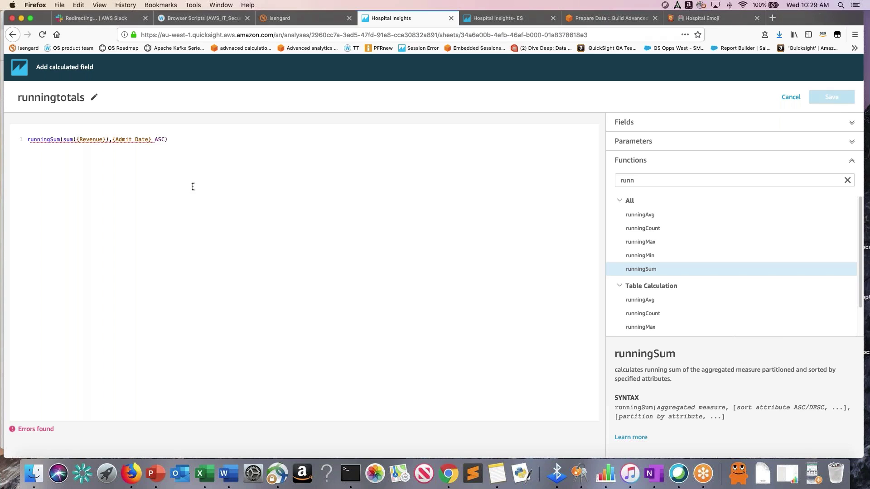
click(112, 140)
text([)
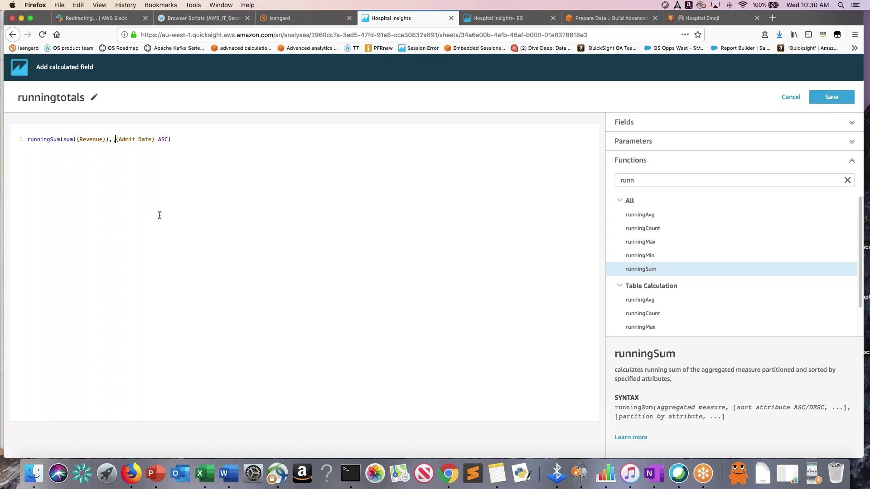
click(169, 139)
text(]))
click(831, 99)
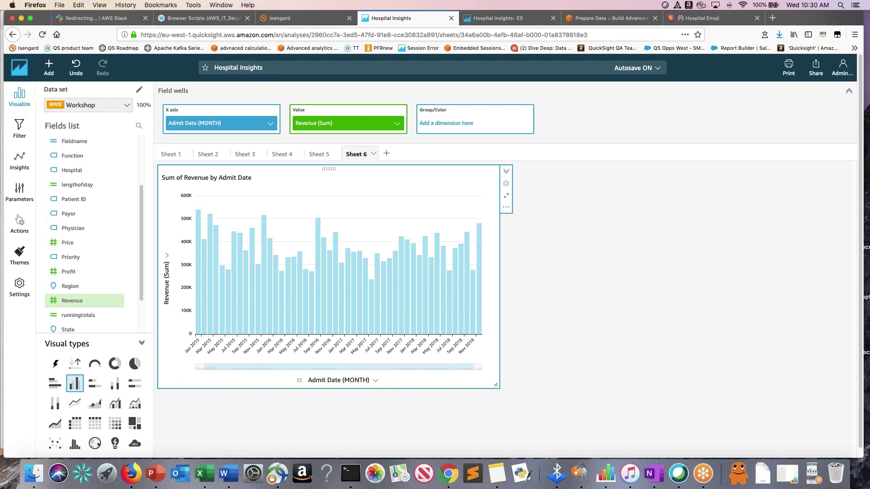
Switch the visual to a stacked bar combo chart and add runningtotals to the Lines well.
click(134, 407)
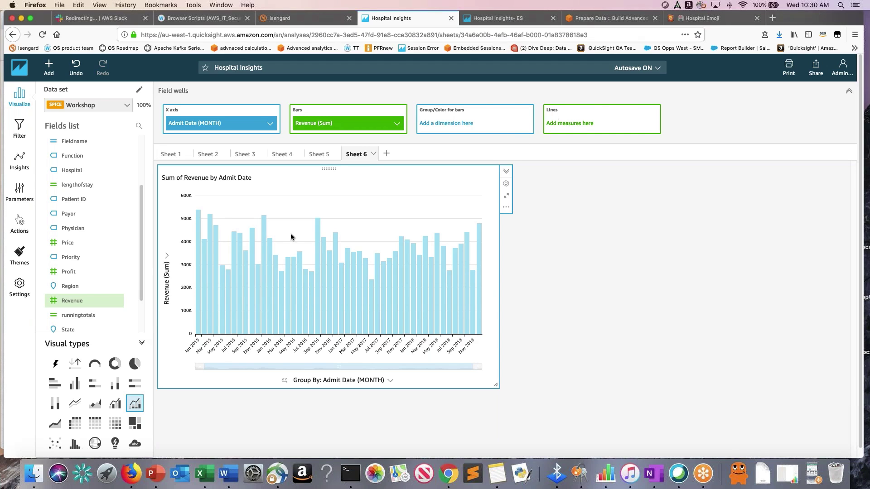
mouse_move(203, 274)
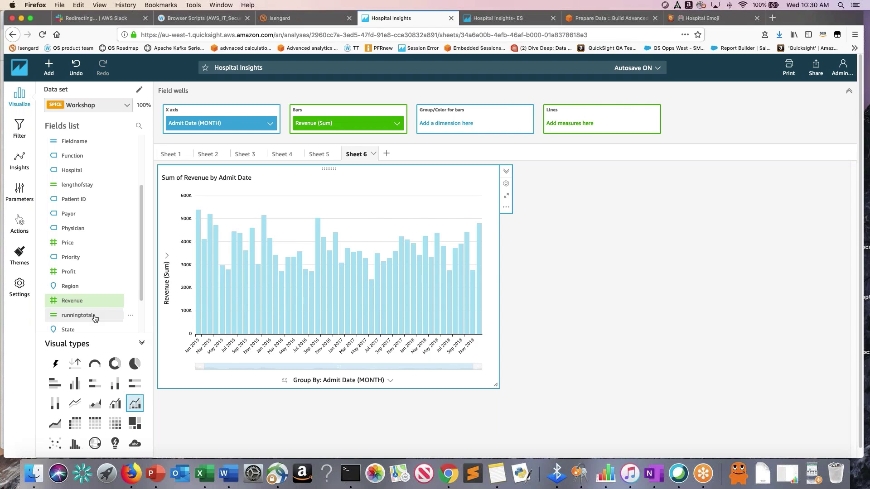
drag(93, 317, 581, 119)
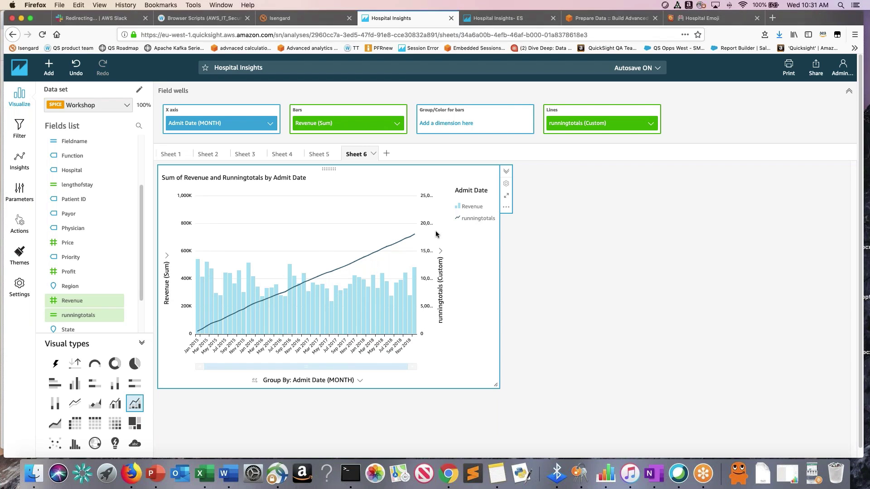
Duplicate the revenue combo chart onto this same sheet.
click(507, 210)
mouse_move(541, 244)
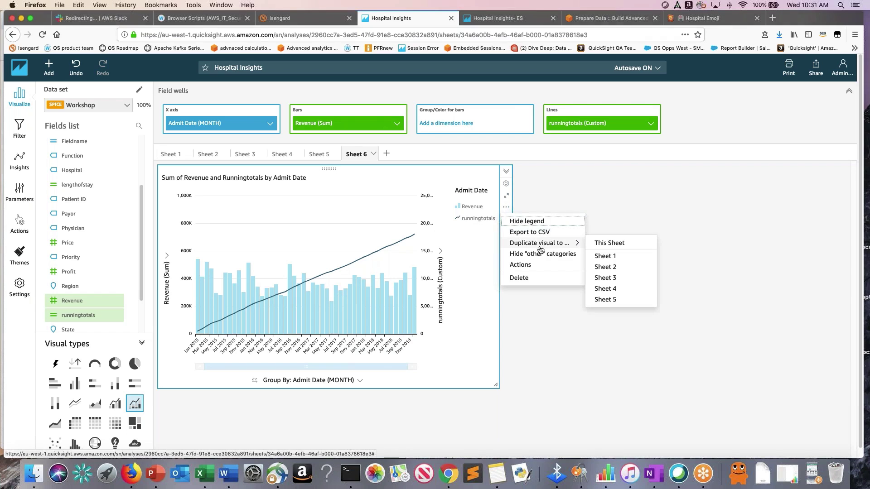
click(627, 244)
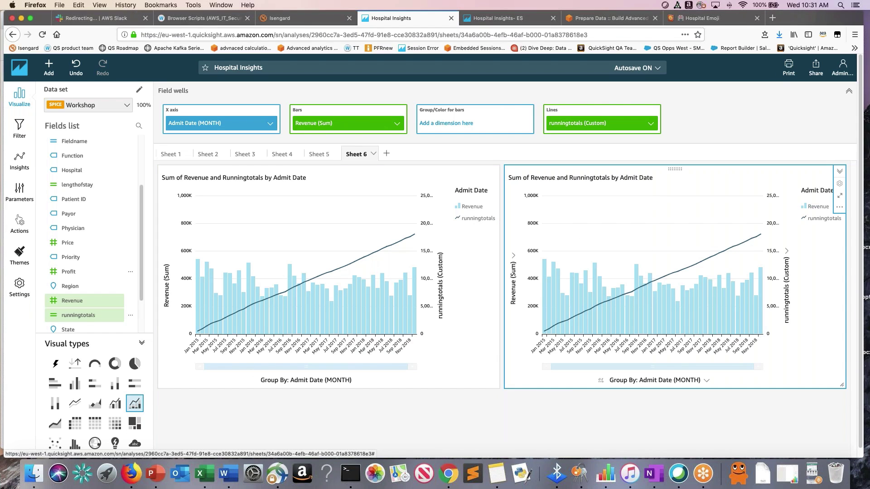
Open the runningtotals calculated field, select its whole formula, and leave the editor unchanged.
click(132, 317)
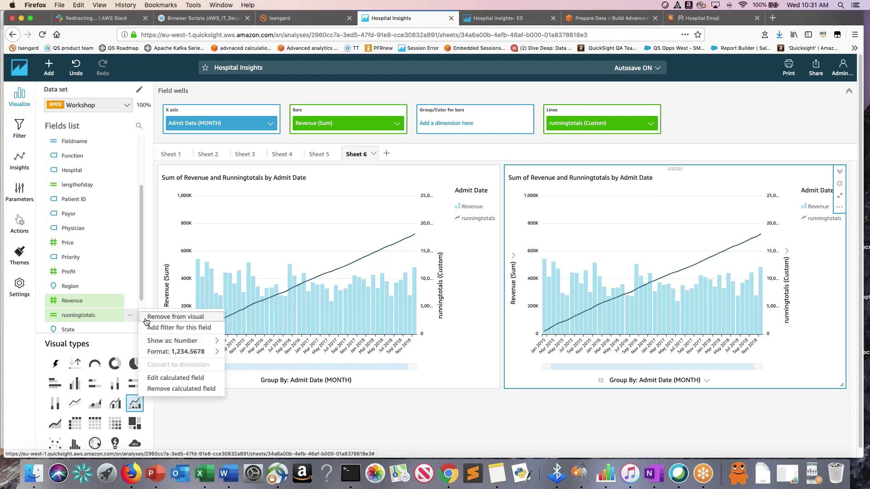
click(249, 410)
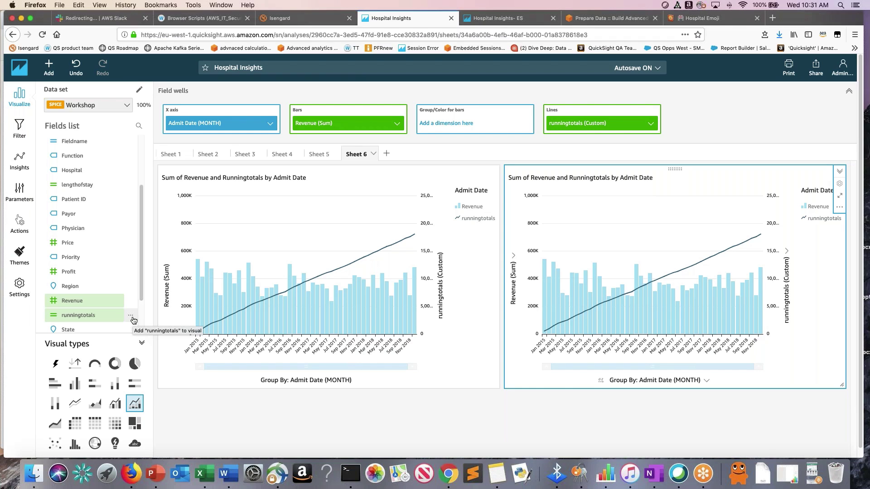
click(131, 316)
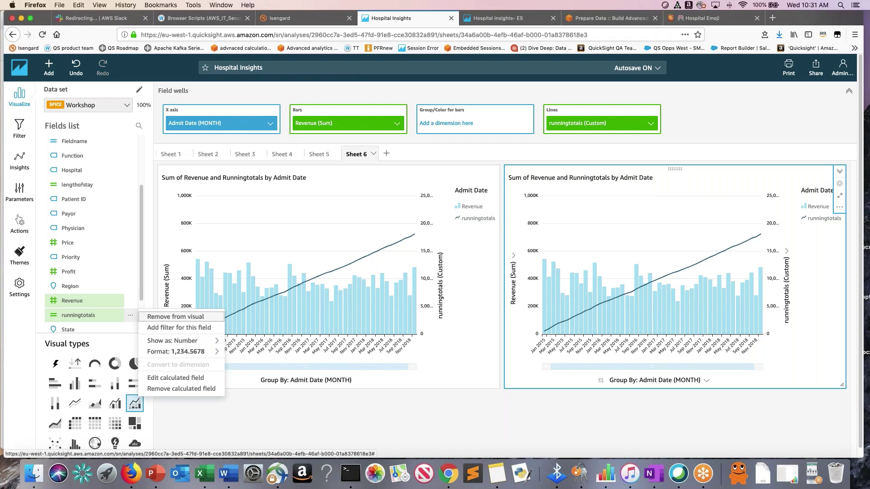
click(175, 378)
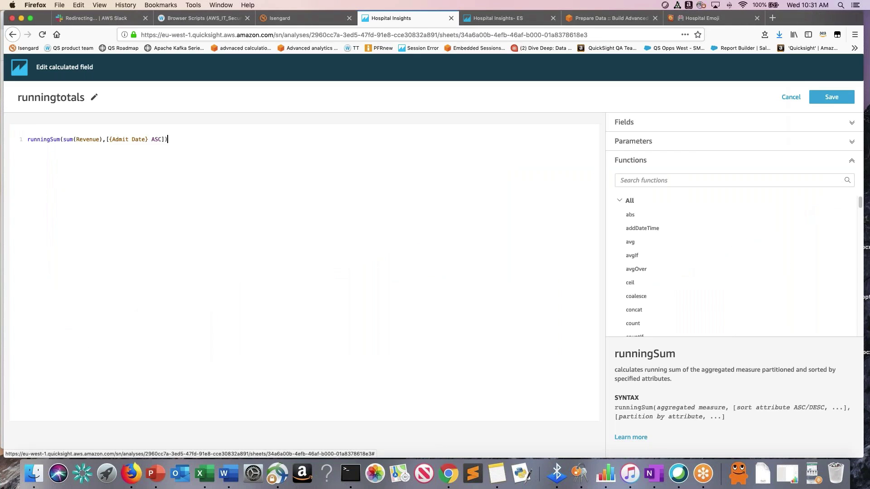
drag(168, 139, 21, 126)
key(super+c)
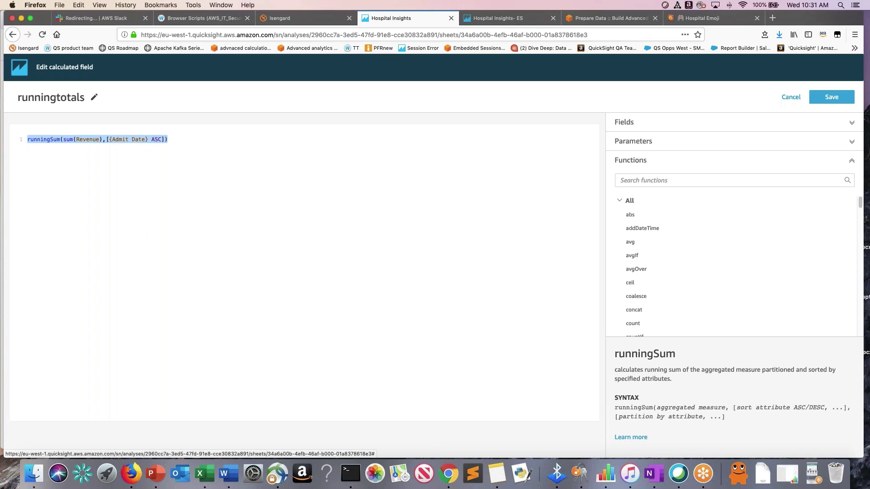
click(791, 98)
Create a new calculated field named reset_runningtotal.
click(50, 69)
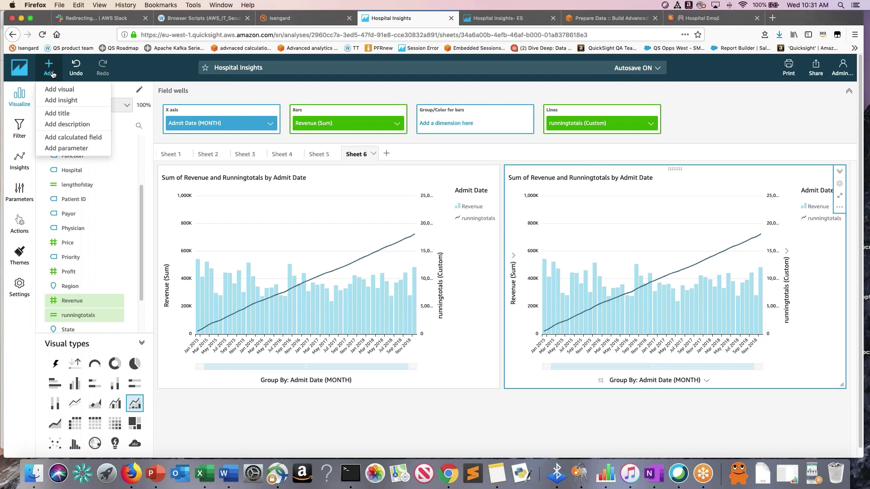
click(72, 137)
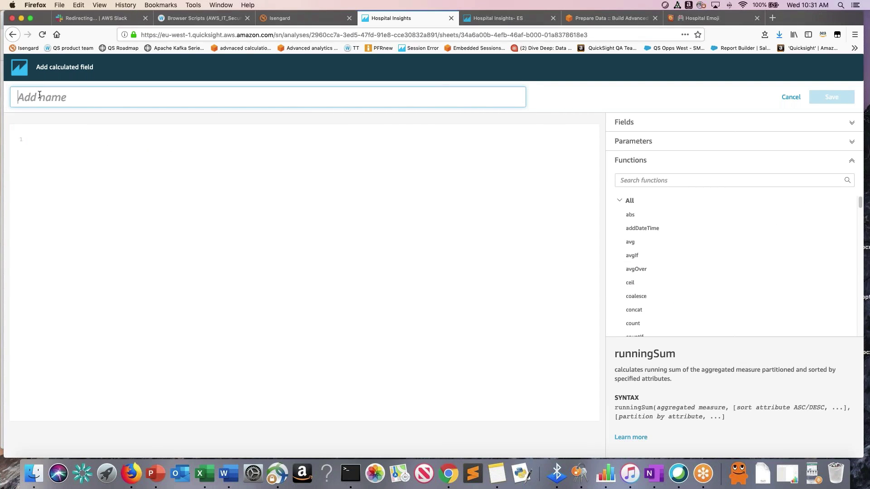
text(reset_runningtotal)
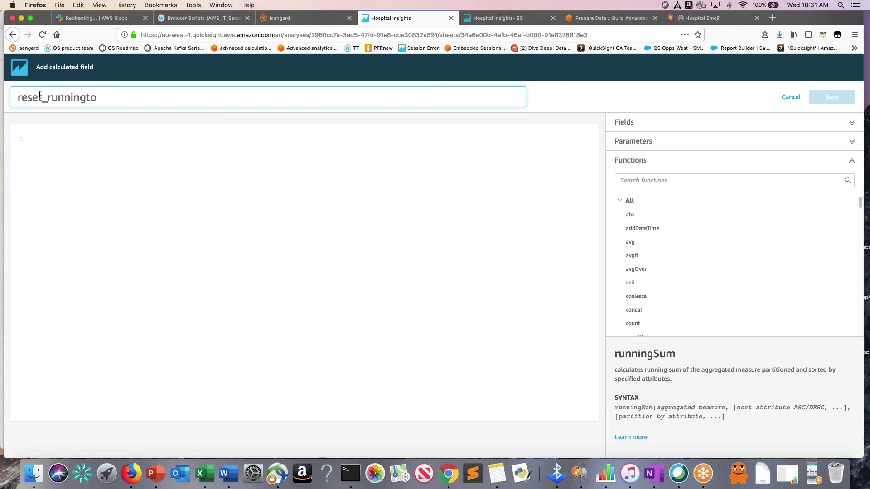
click(61, 136)
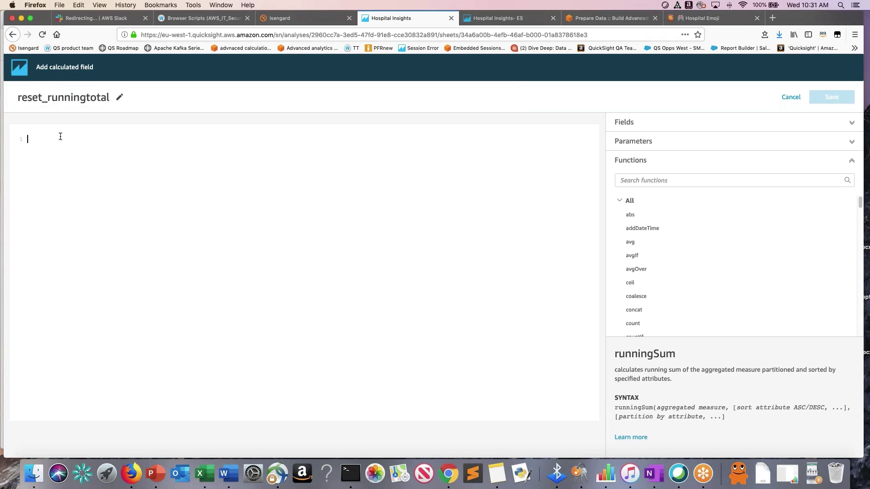
Paste the runningSum formula and add a comma after ASC] for a partition argument.
key(super+v)
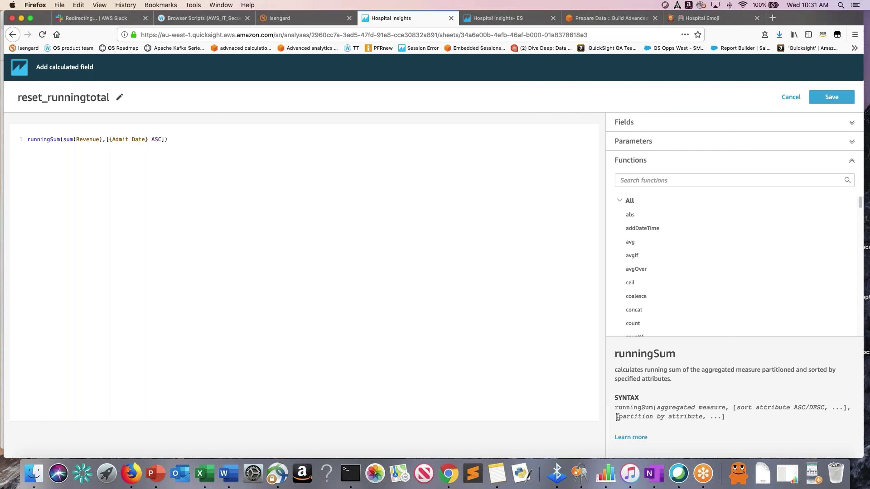
drag(614, 421, 718, 420)
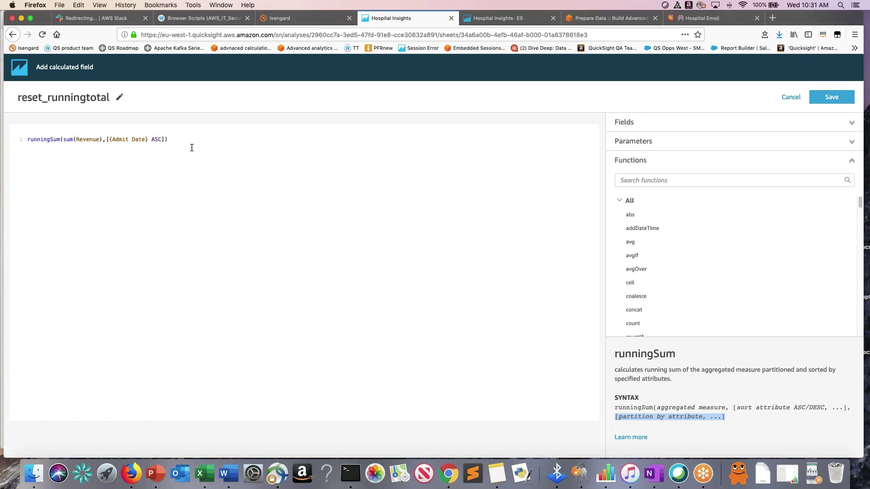
click(185, 172)
text())
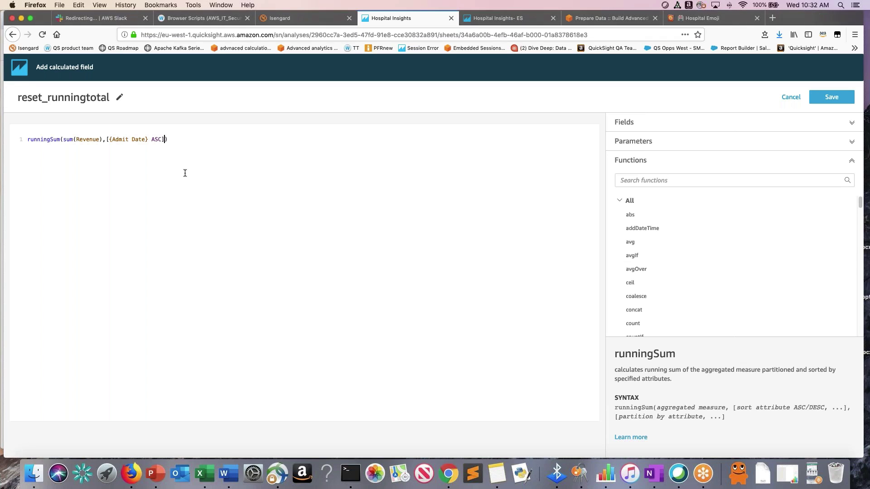
text(,tru)
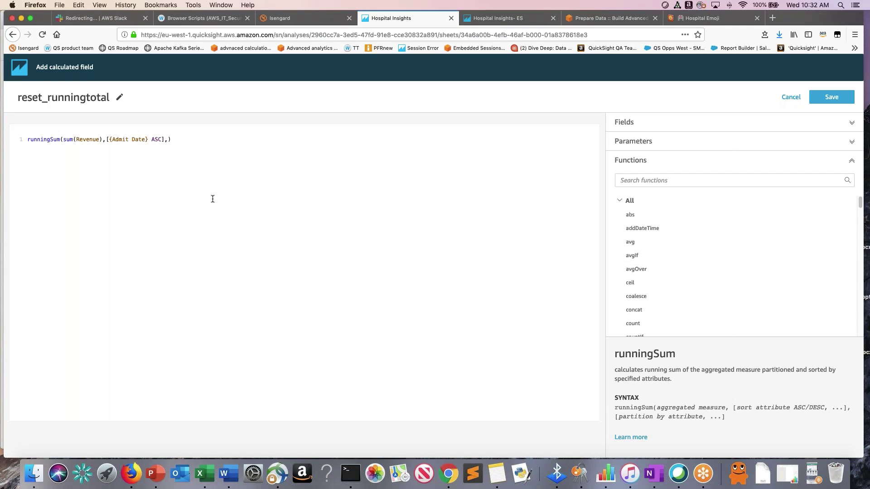
Insert truncDate into the formula and look up its help in the function reference.
text(tr)
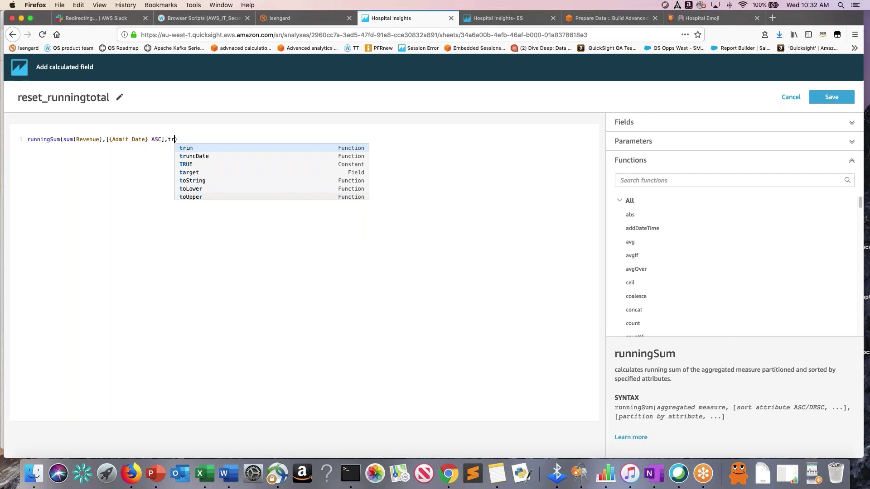
text(u)
click(207, 152)
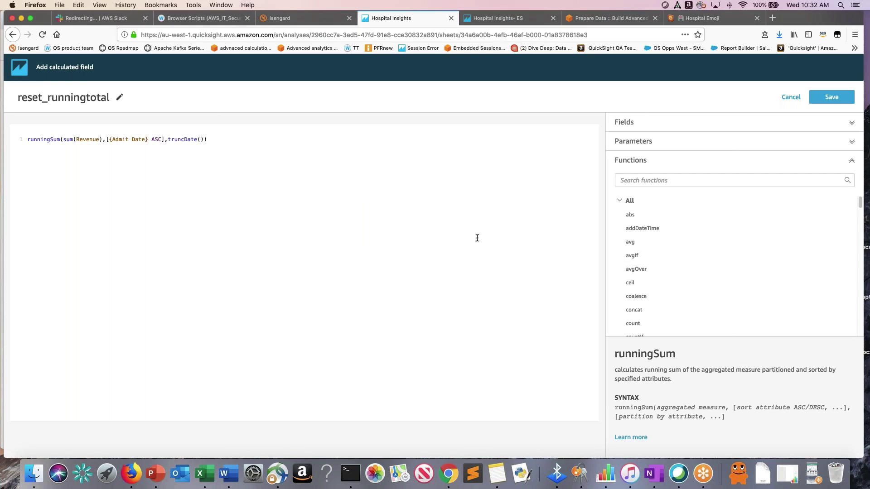
click(652, 181)
text(trun)
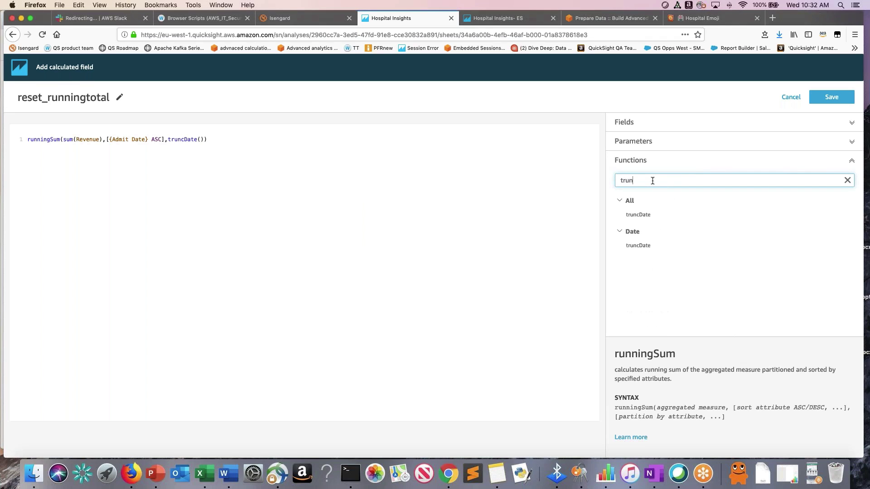
click(646, 216)
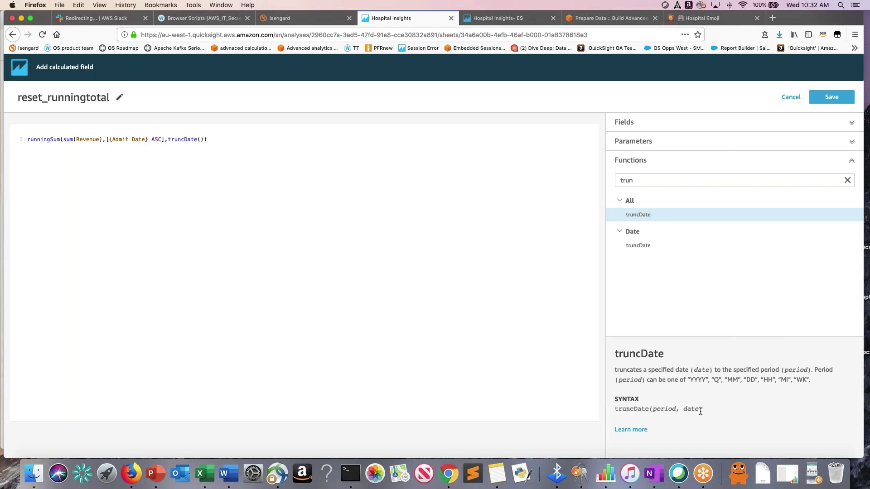
Fill in truncDate's arguments as "YYYY" and {Admit Date}.
click(201, 140)
text("YYY)
text(")
text({adm)
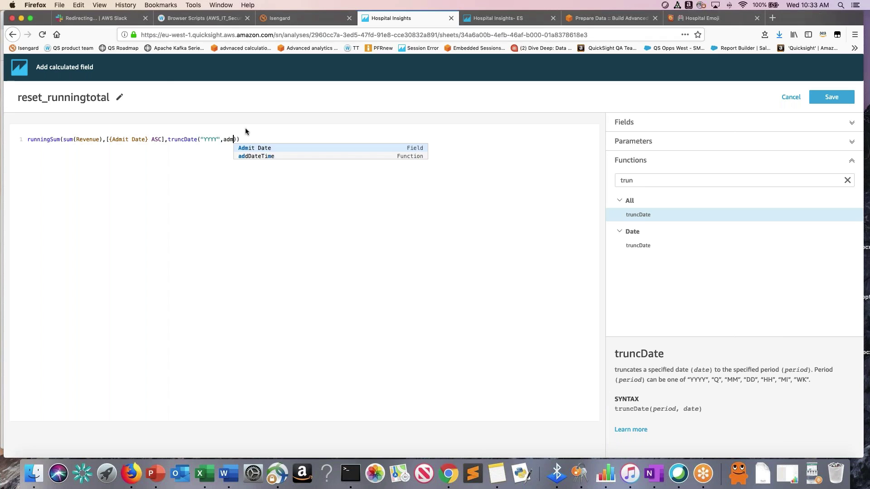
key(Return)
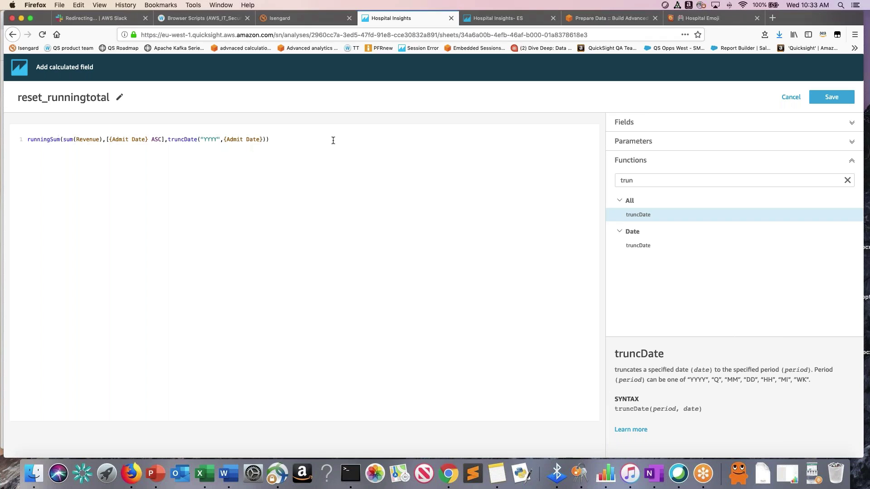
Look up the runningSum help in the function reference.
click(653, 180)
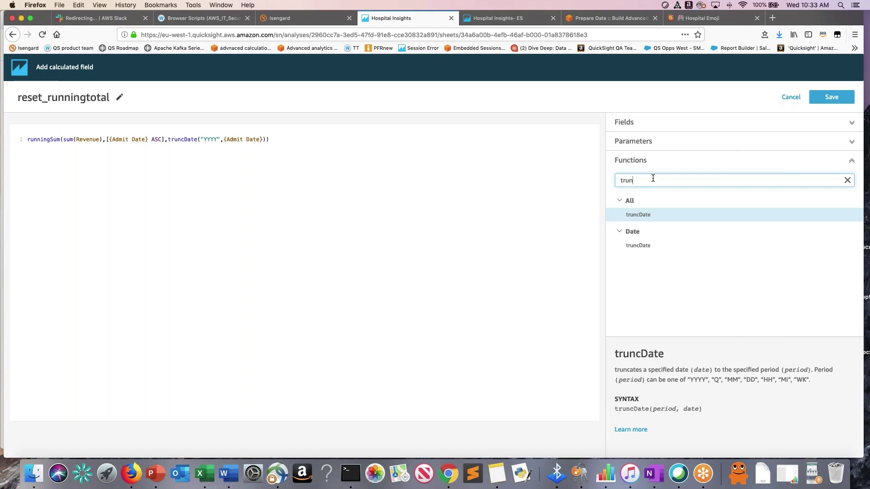
key(BackSpace)
key(BackSpace)
key(BackSpace)
key(BackSpace)
text(runnin)
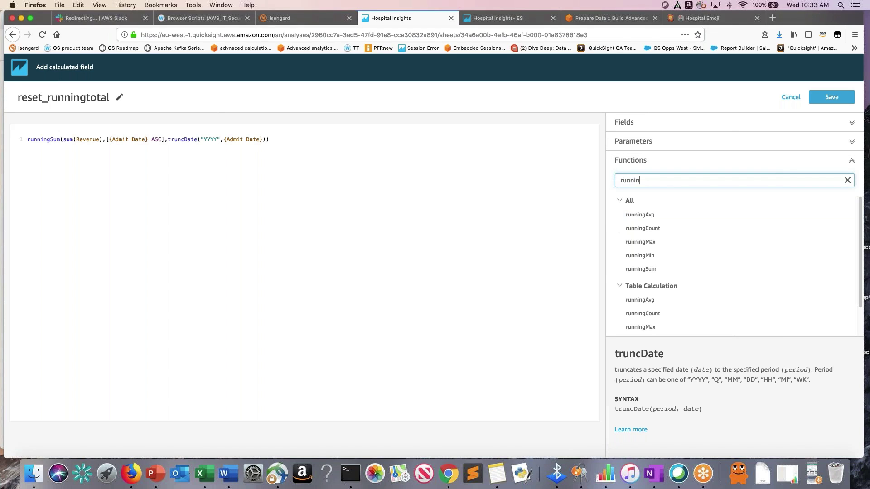
click(644, 271)
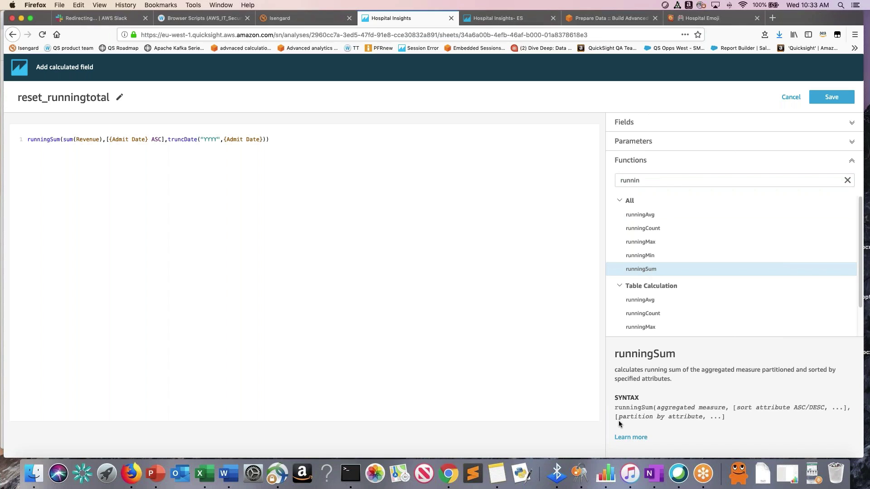
Wrap the truncDate expression in square brackets as runningSum's partition and fix the closing brackets.
double_click(187, 146)
key(Left)
text([)
click(269, 140)
key(BackSpace)
text(])
key(BackSpace)
text()])
drag(289, 137, 39, 118)
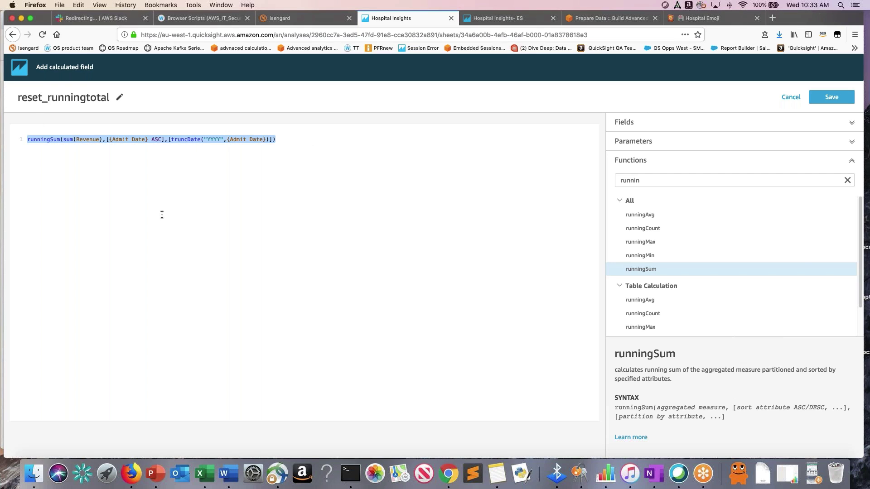
click(202, 239)
Save reset_runningtotal, make it the right-hand chart's line, then add Sheet 7.
click(832, 97)
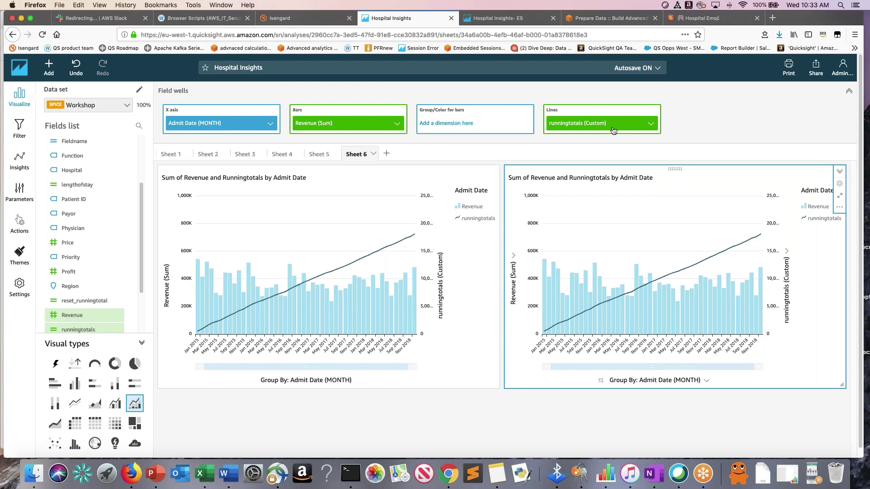
drag(141, 290, 162, 347)
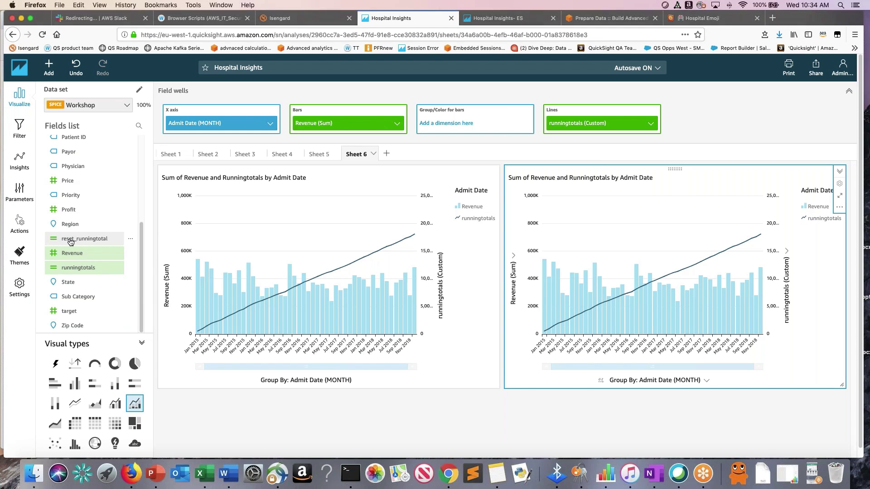
drag(90, 238, 603, 122)
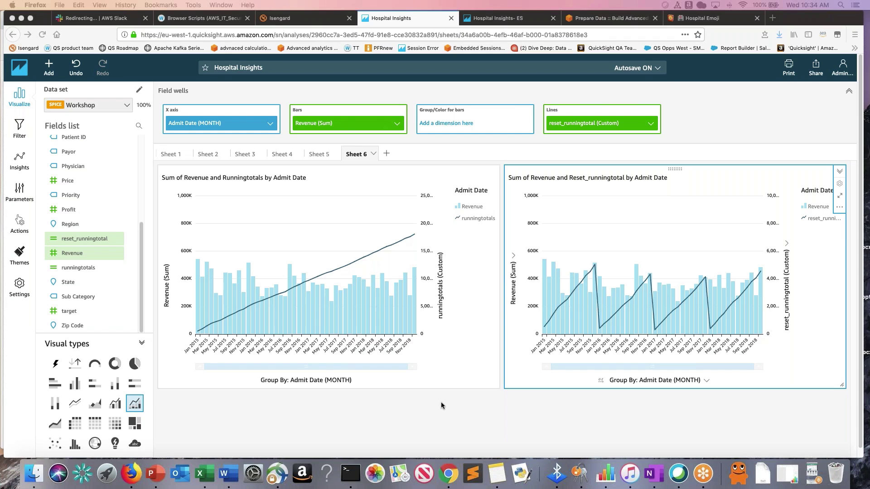
scroll(441, 402, down, 1)
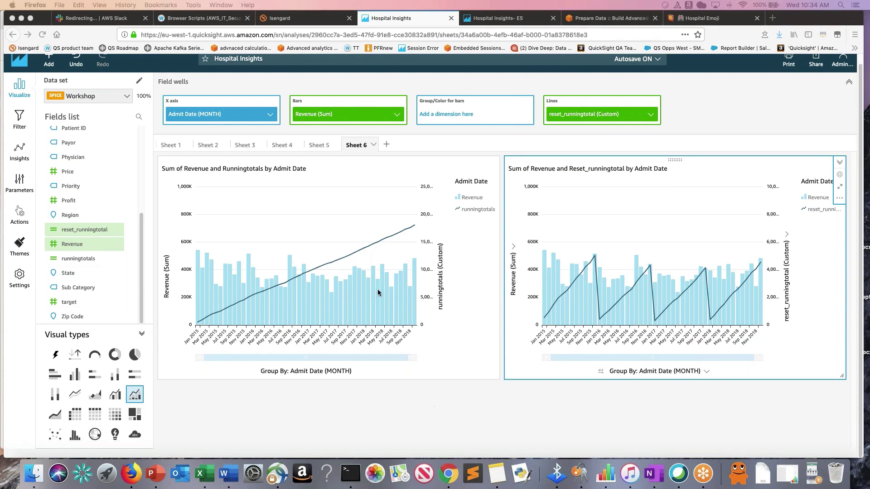
click(387, 145)
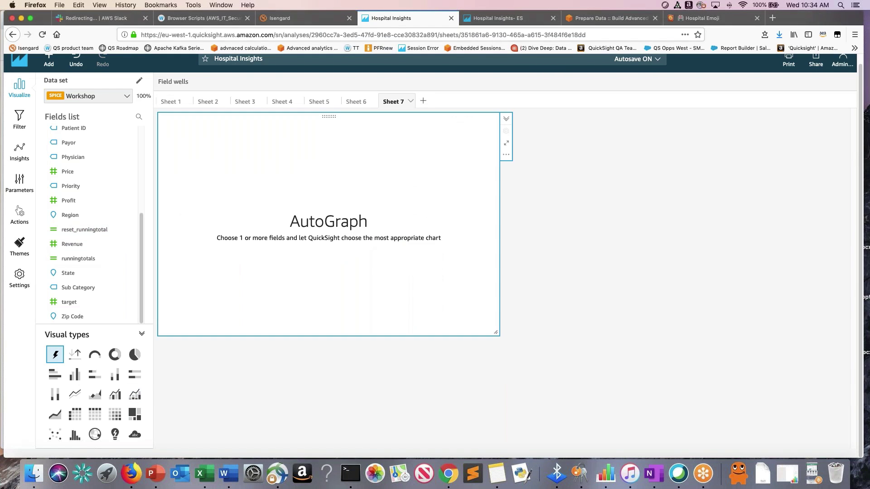
Chart Sum of Cost by Admit Date per month, adding then removing Category as colour.
drag(143, 217, 144, 118)
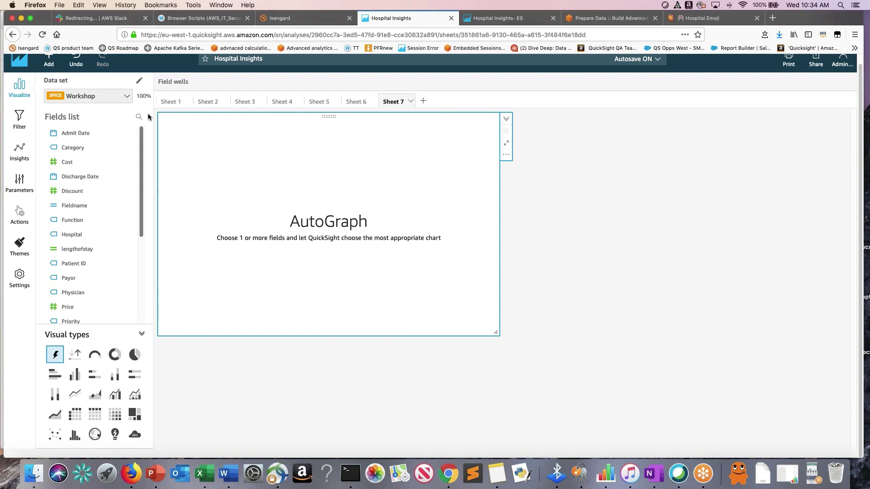
click(76, 135)
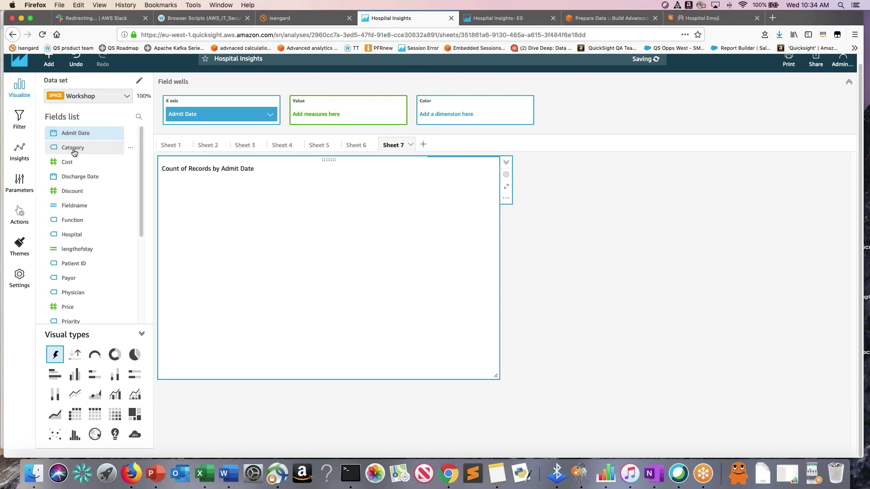
click(74, 150)
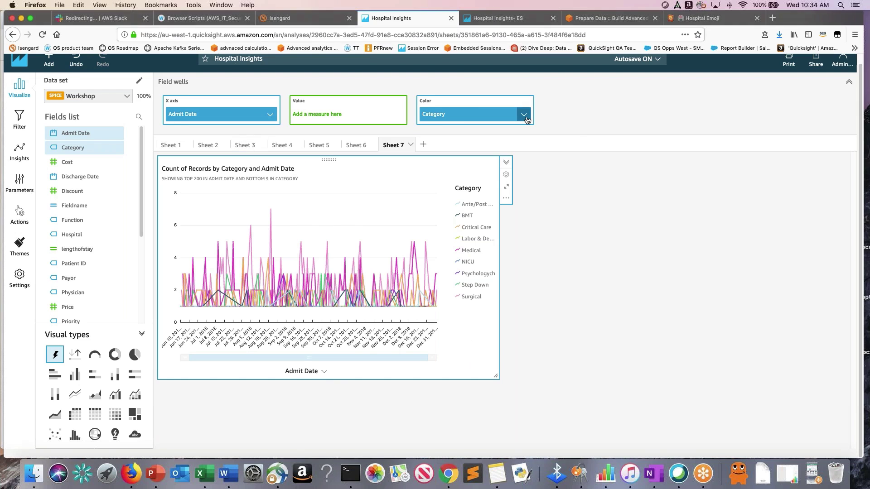
click(524, 114)
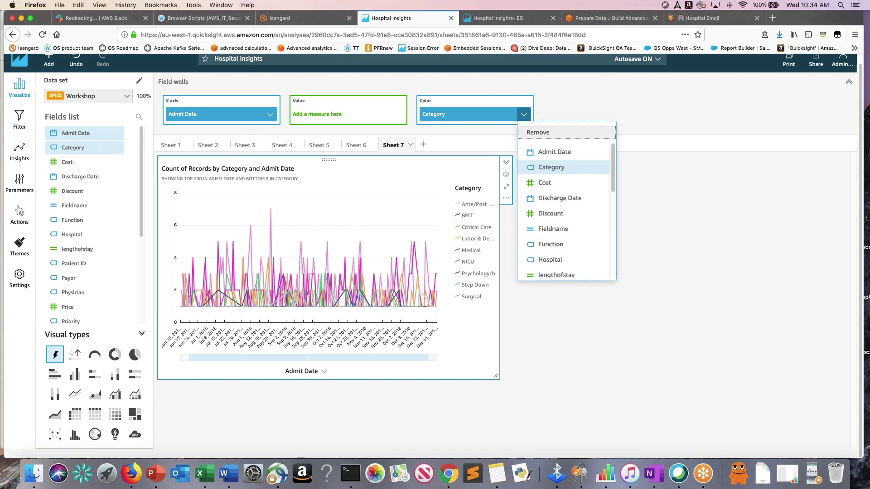
click(546, 137)
drag(80, 167, 351, 114)
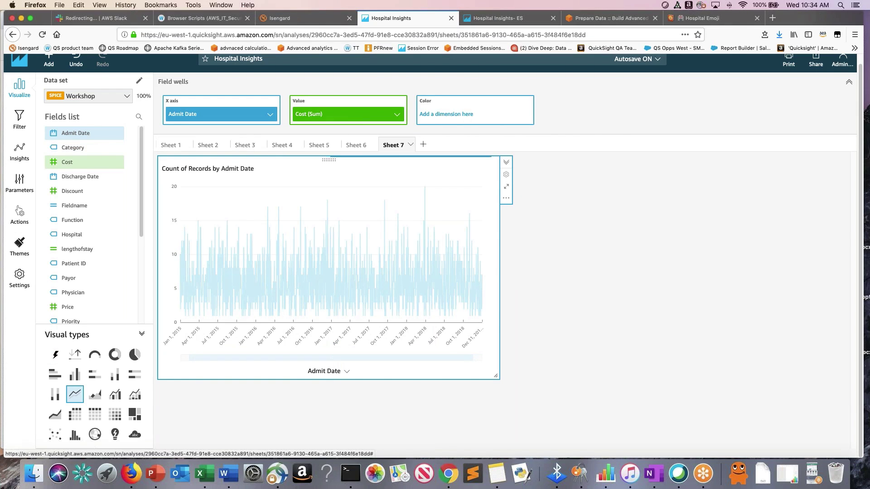
click(269, 115)
mouse_move(358, 132)
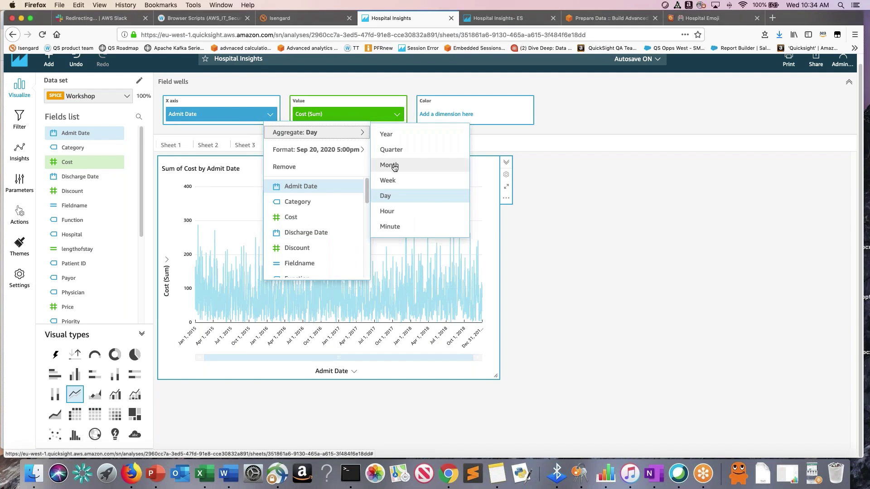
key(Return)
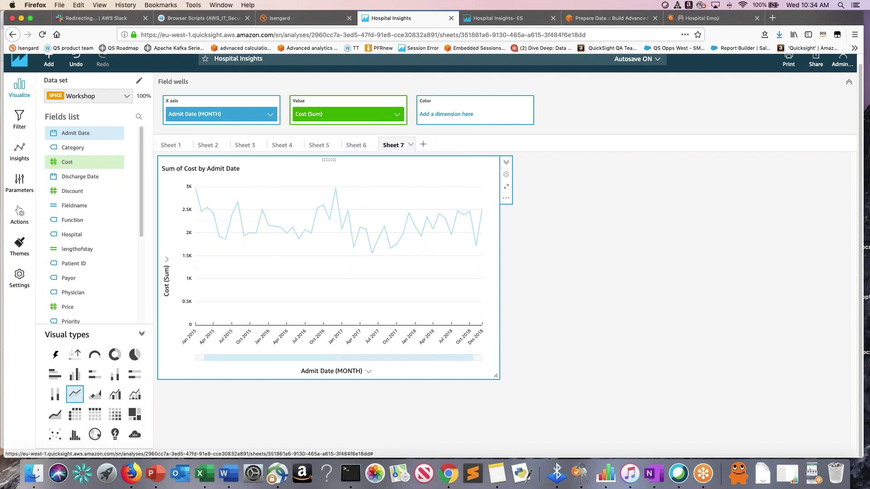
Switch to a vertical bar chart, trying Year and Hour aggregation before returning to Month.
click(75, 374)
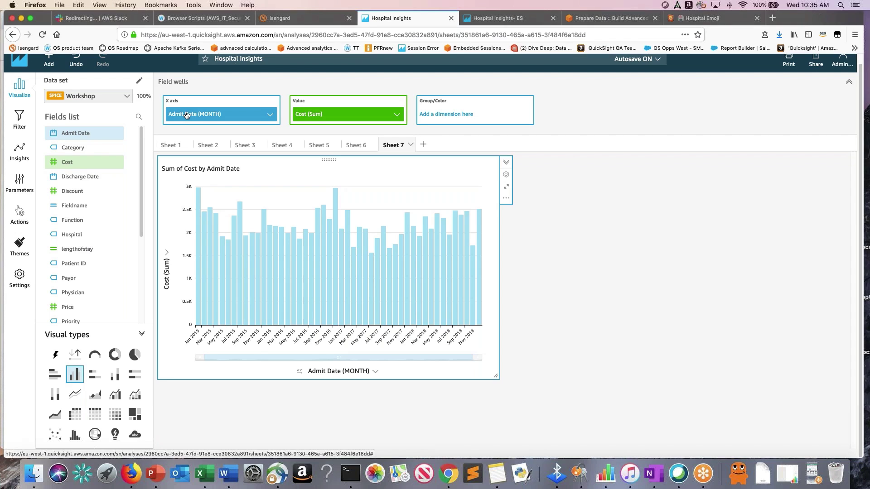
click(271, 115)
mouse_move(304, 136)
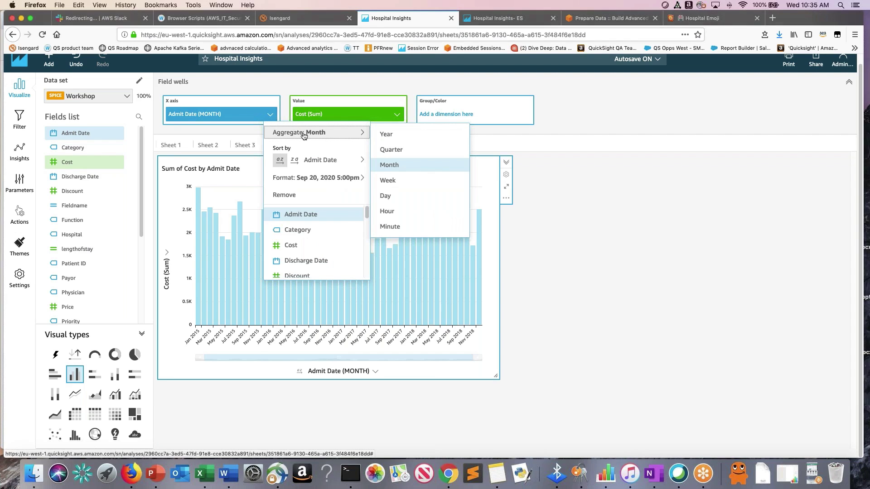
click(383, 135)
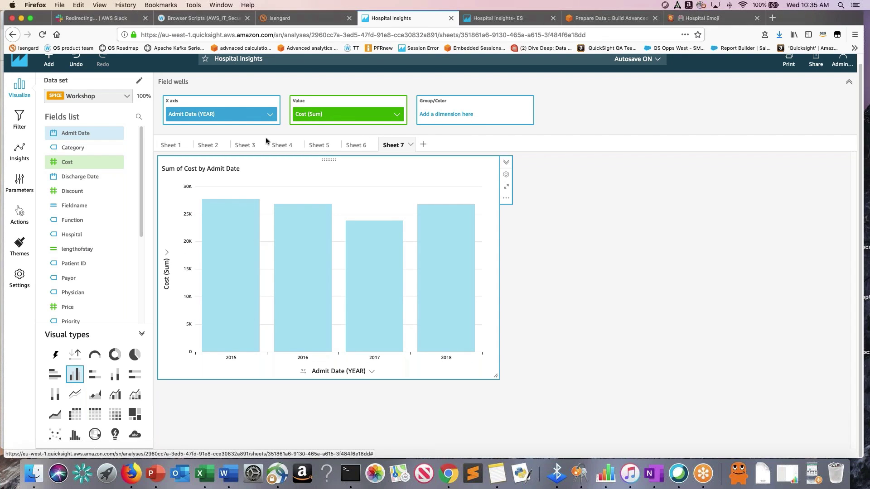
mouse_move(436, 281)
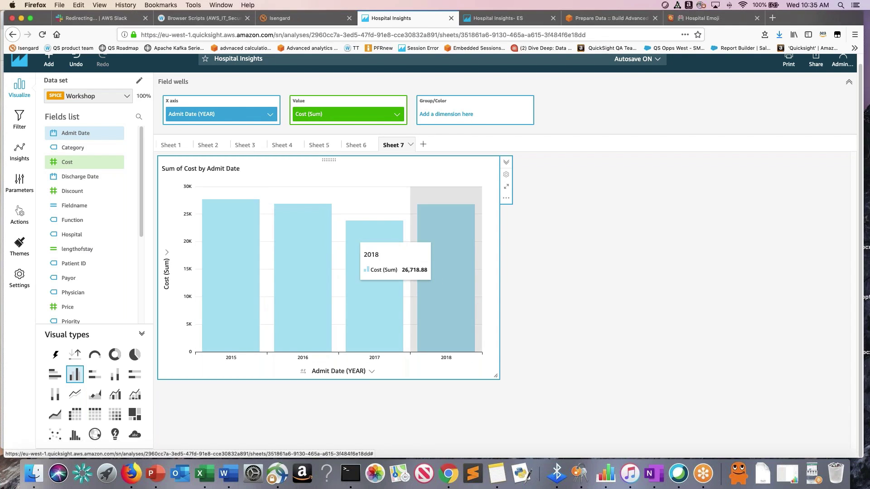
click(265, 116)
mouse_move(345, 133)
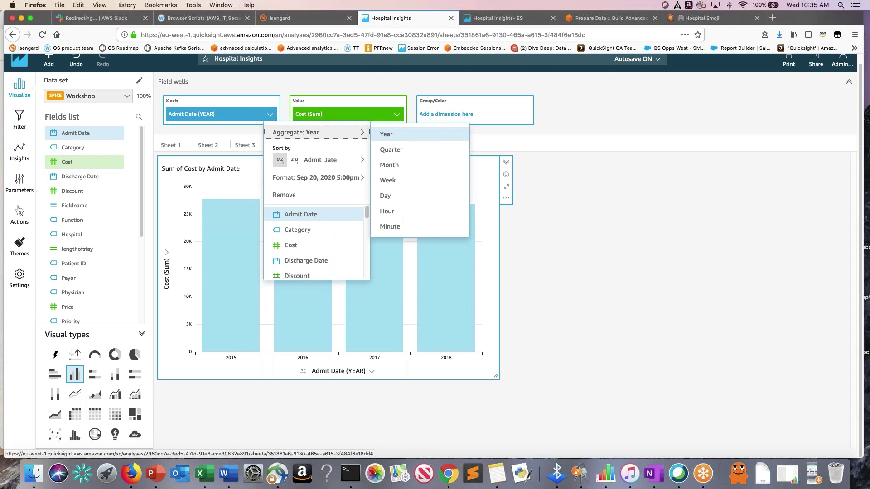
click(402, 212)
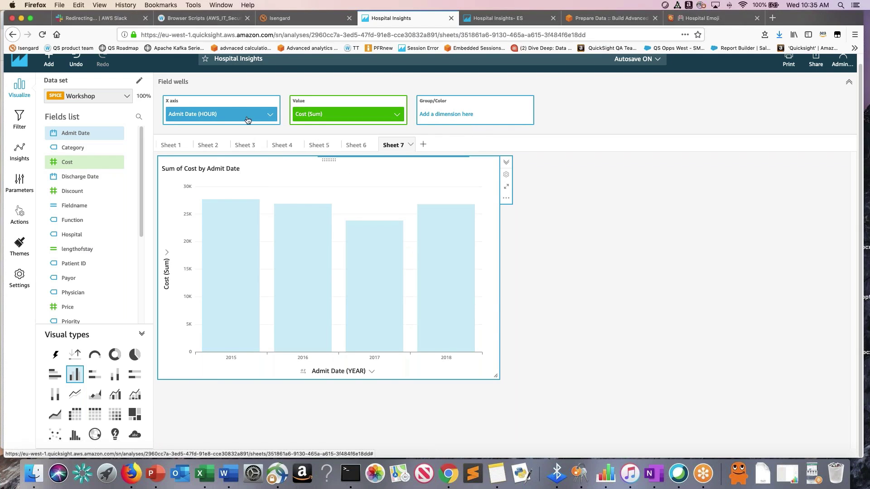
click(270, 115)
mouse_move(339, 134)
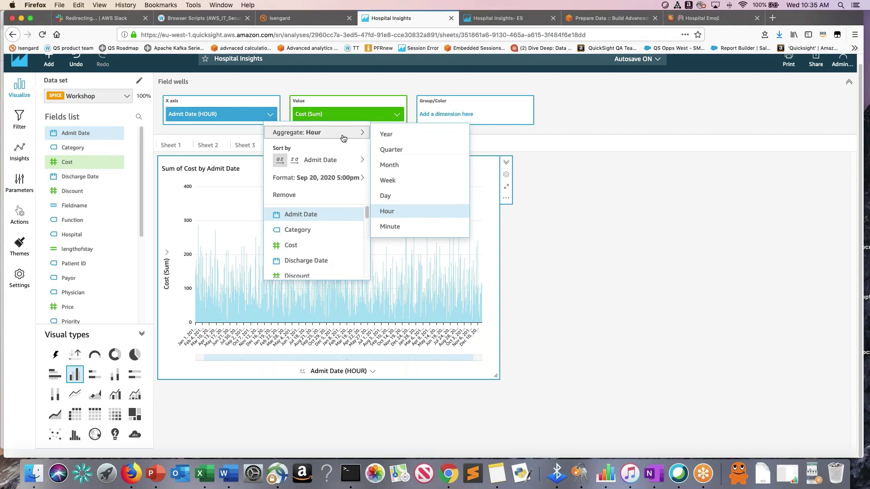
click(392, 166)
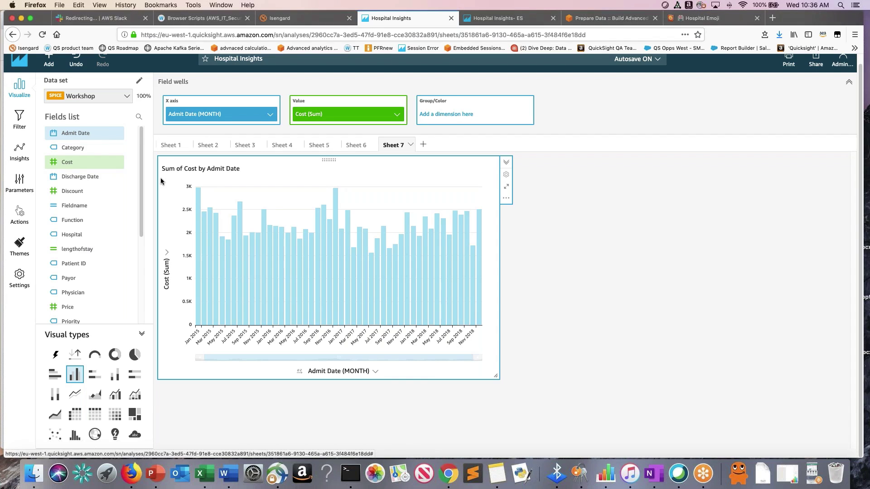
Create a calculated field named patientclassification and start an ifelse formula.
click(49, 60)
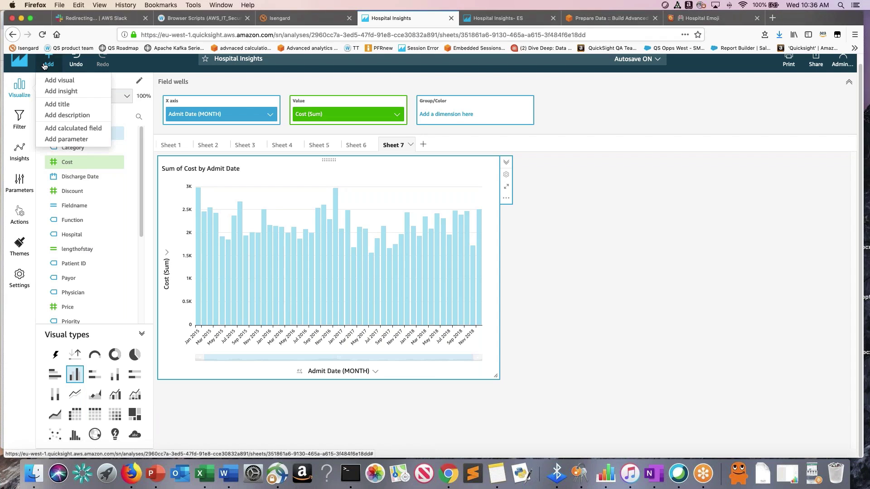
click(81, 131)
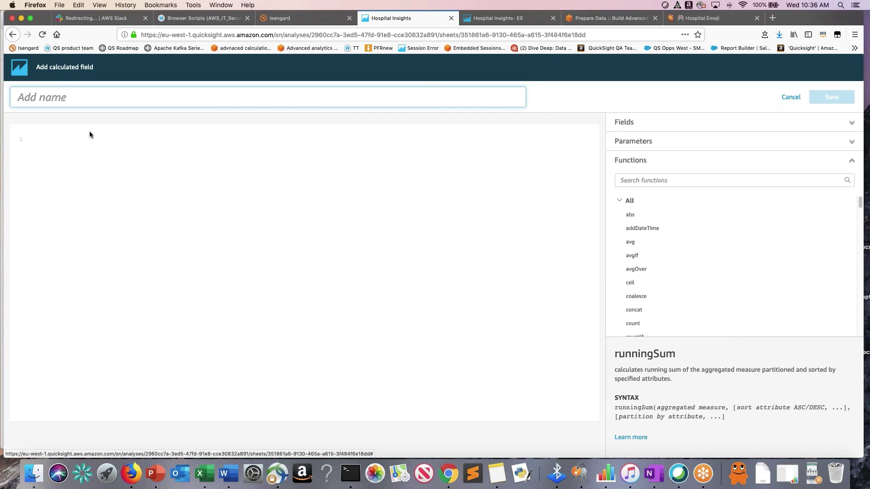
text(patientclassification)
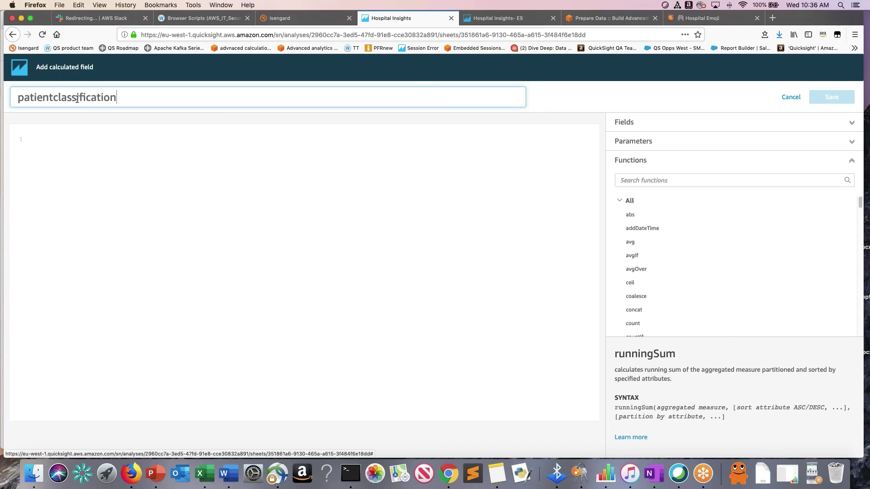
click(58, 138)
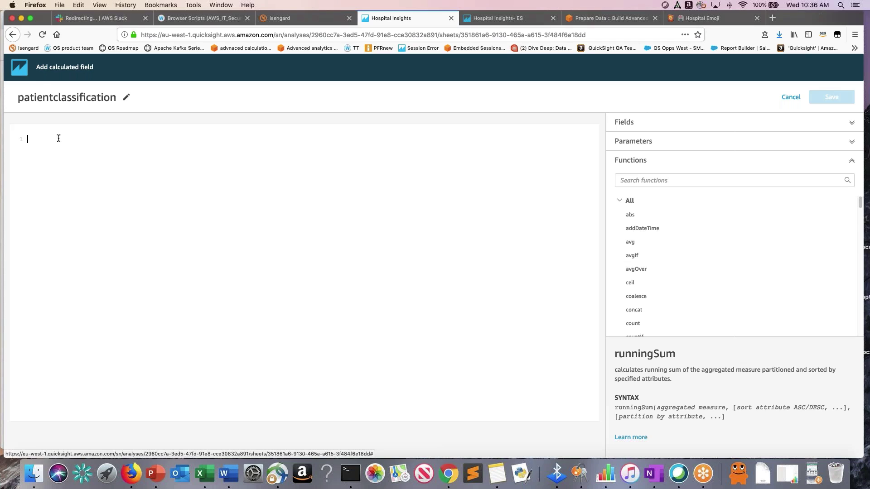
text(ifelse)
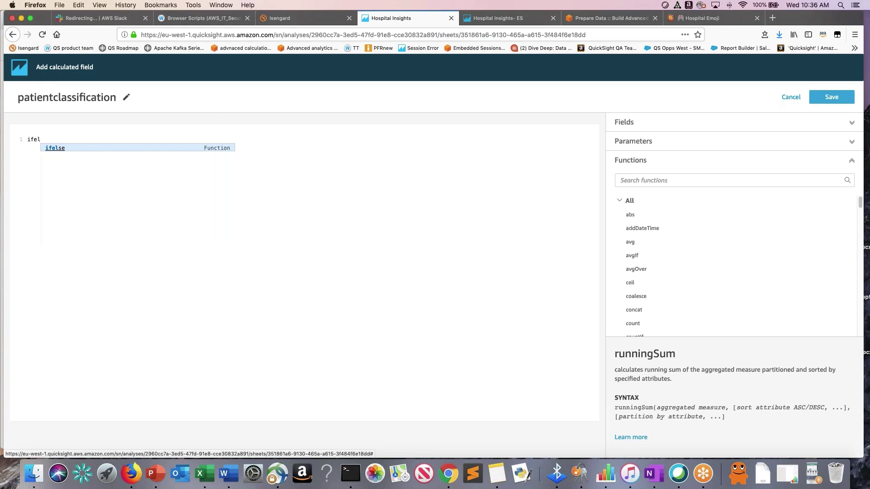
key(Return)
Add conditions {Revenue}>10000 as 'High' and {Revenue}>1000 as 'Medium'.
text(rec)
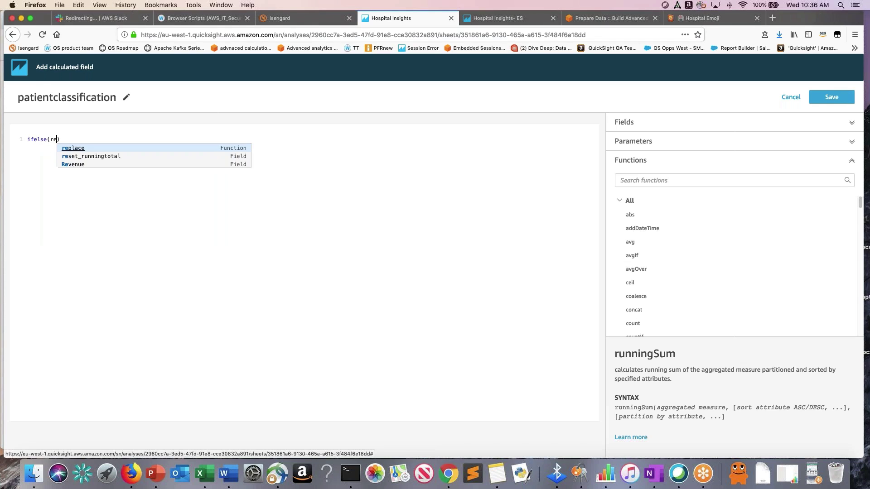
key(BackSpace)
text(v)
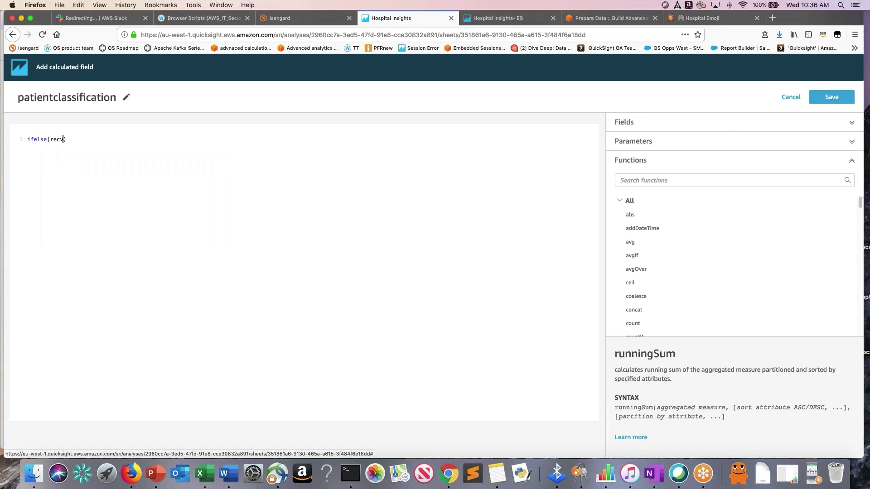
click(73, 148)
text(>10000,'High',rev)
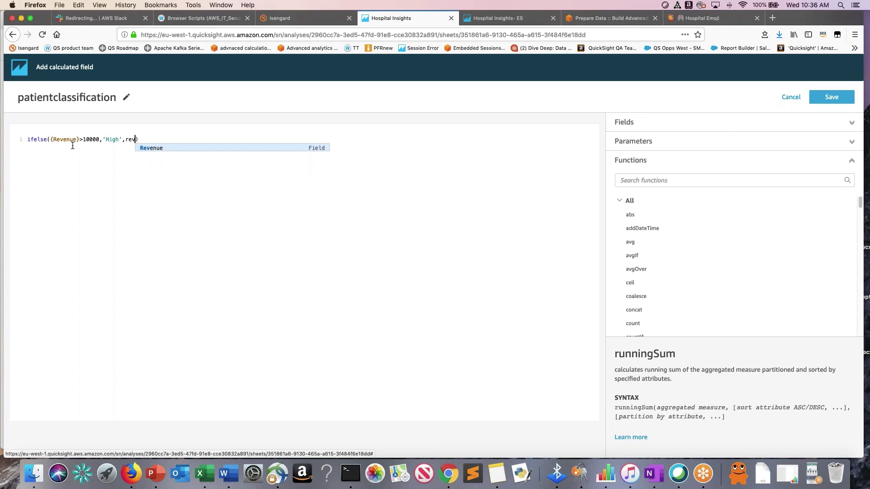
click(163, 148)
text(>1000)
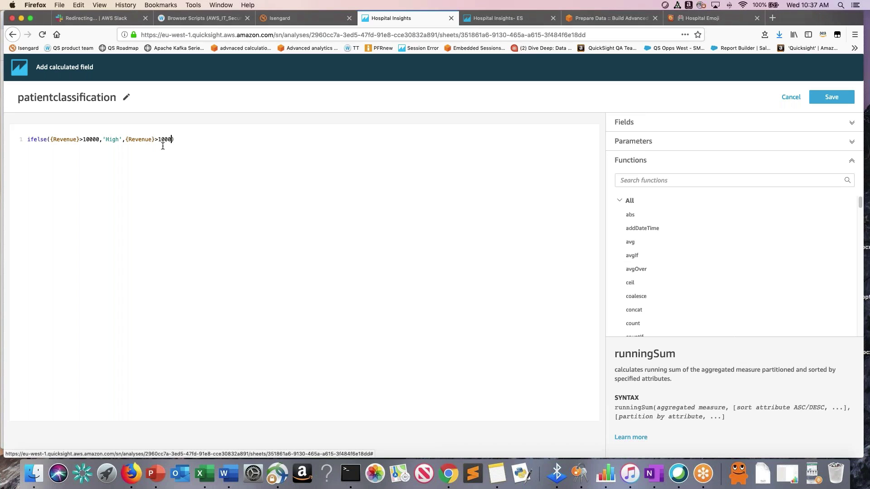
text(,'Medium',re)
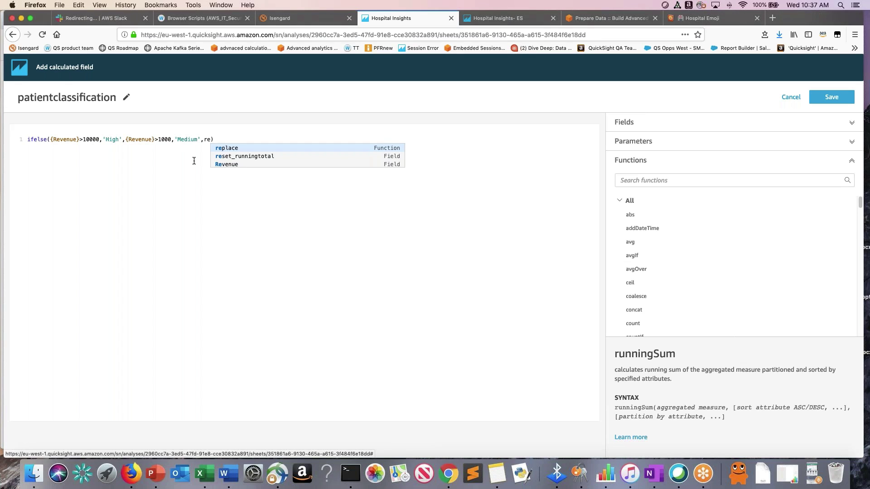
End the formula with the default 'Low', save the field, and add Sheet 8.
click(226, 164)
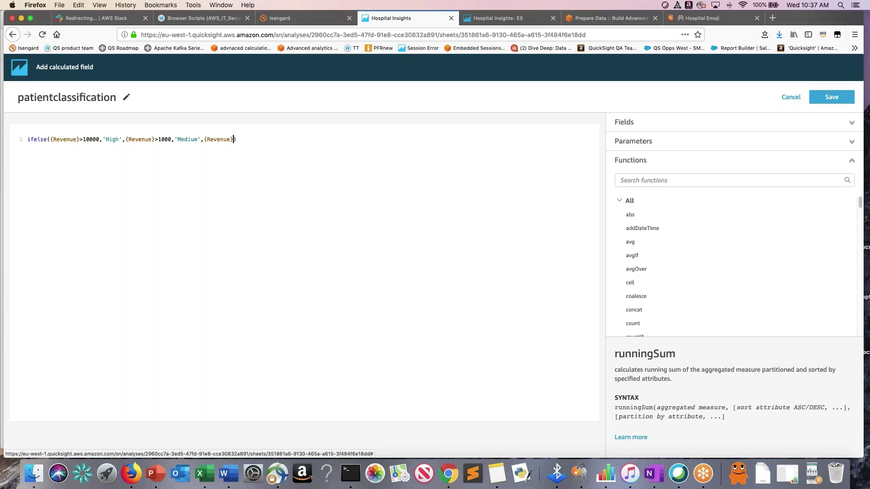
key(BackSpace)
key(BackSpace)
key(BackSpace)
key(BackSpace)
key(BackSpace)
key(BackSpace)
key(BackSpace)
key(BackSpace)
key(BackSpace)
text(lo)
key(BackSpace)
key(BackSpace)
text('Low')
triple_click(219, 141)
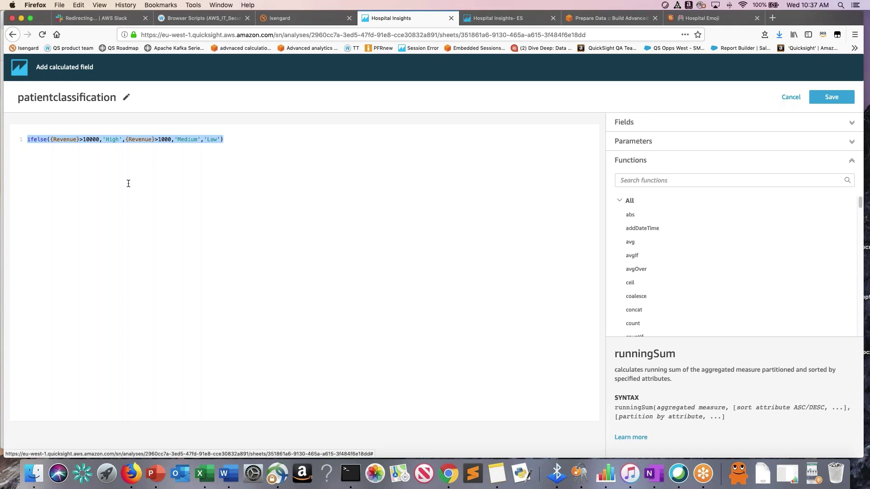
key(Right)
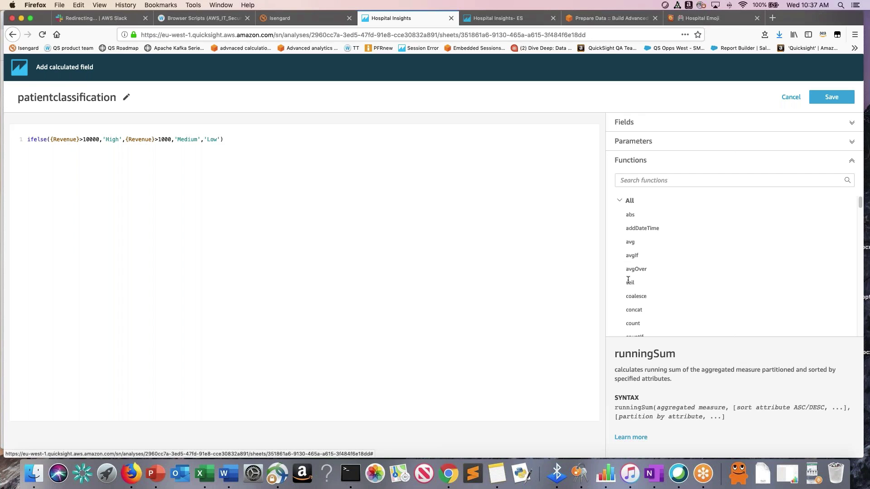
click(829, 97)
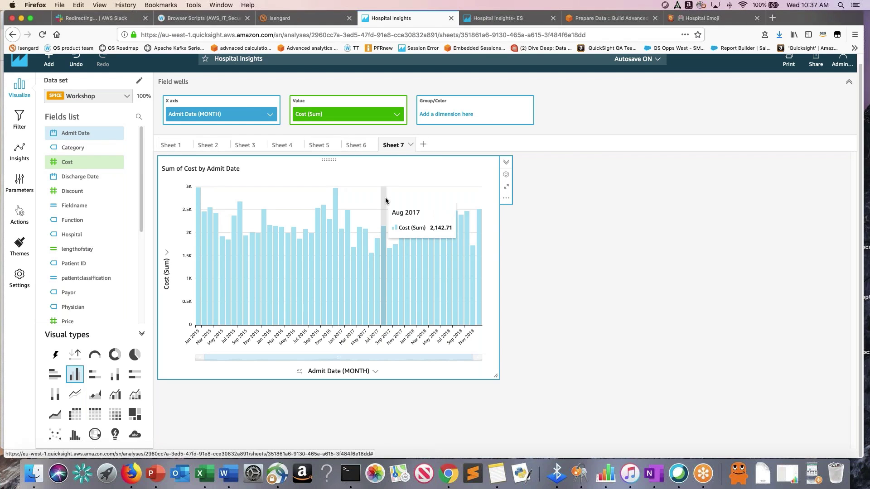
click(423, 145)
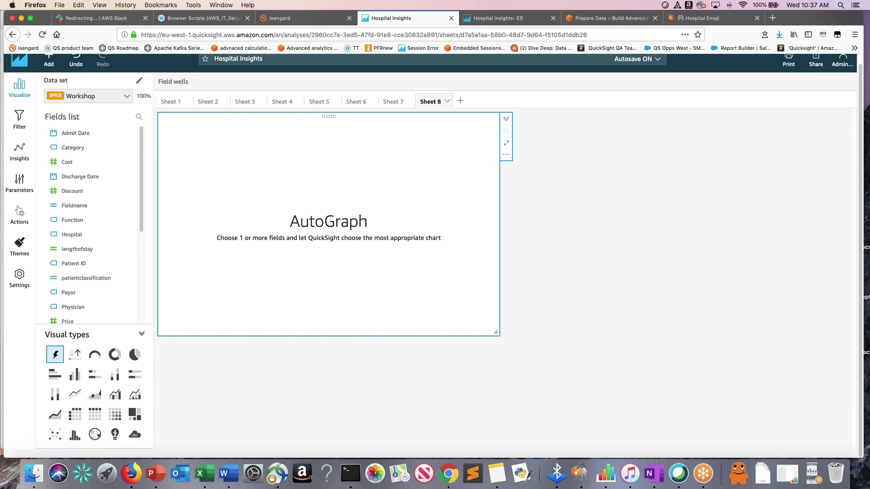
Build a smaller table of Sum of Revenue by patientclassification.
click(140, 118)
text(pati)
click(85, 148)
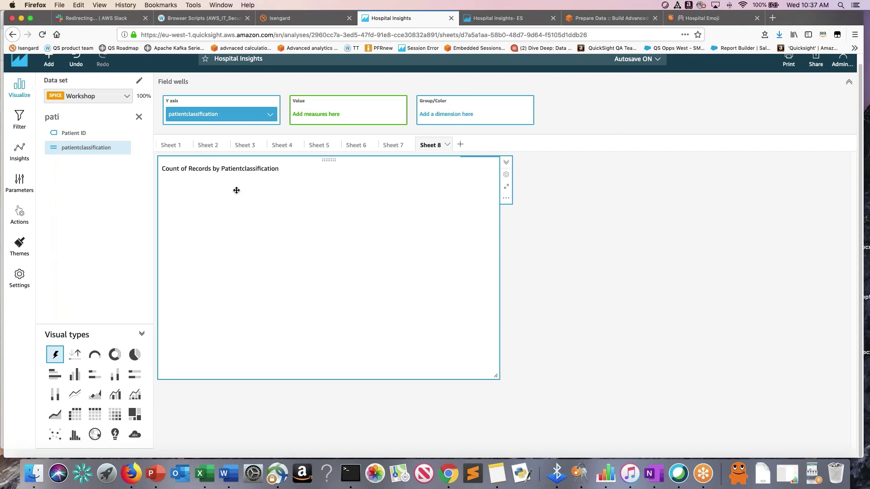
click(139, 117)
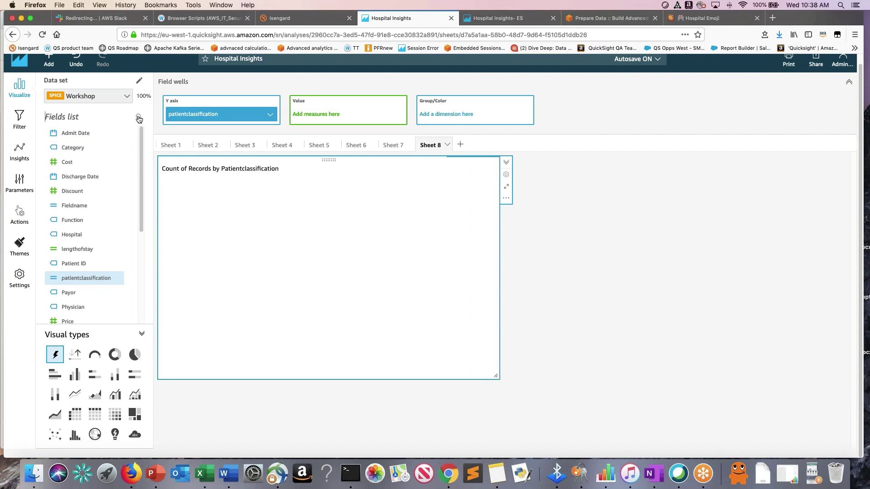
click(139, 118)
text(reve)
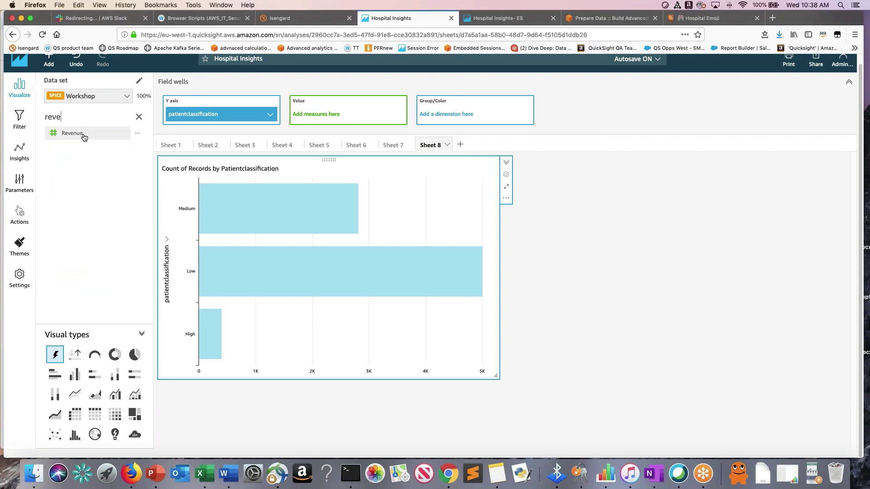
click(83, 137)
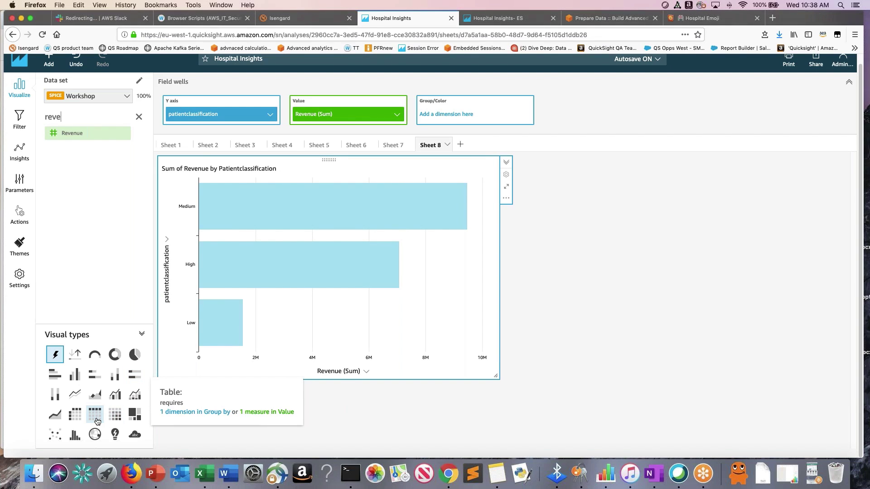
click(96, 420)
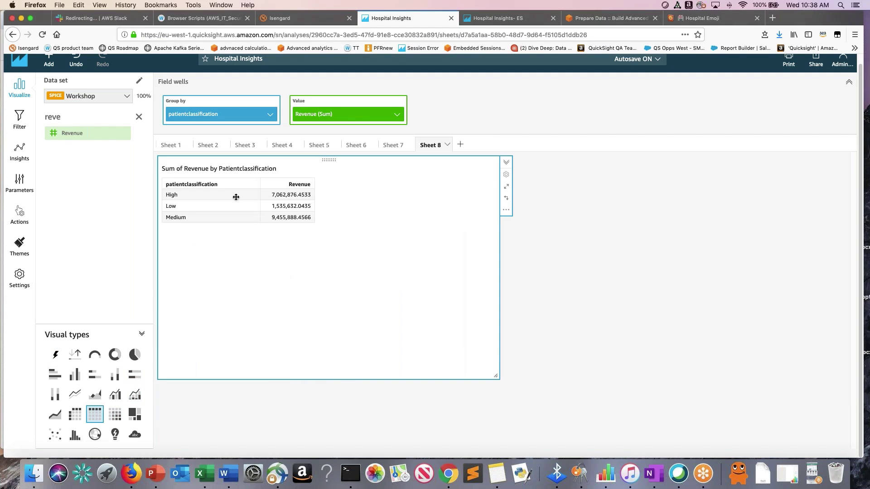
drag(439, 327, 361, 263)
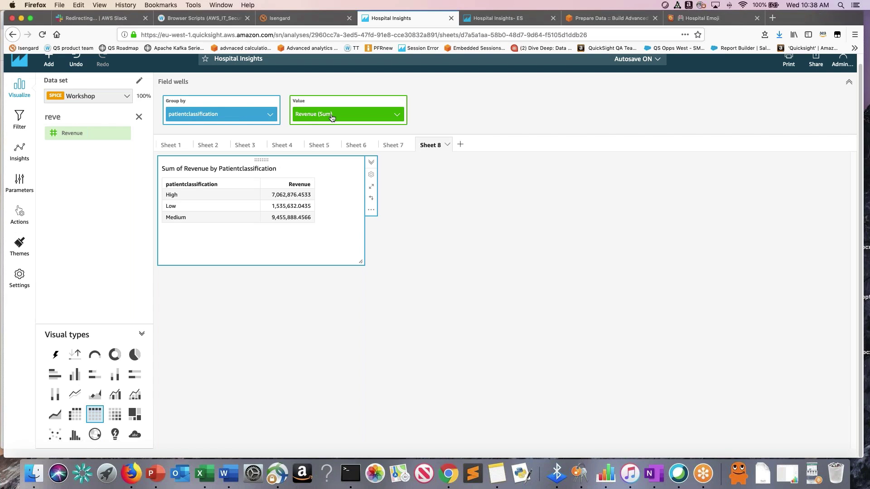
click(139, 117)
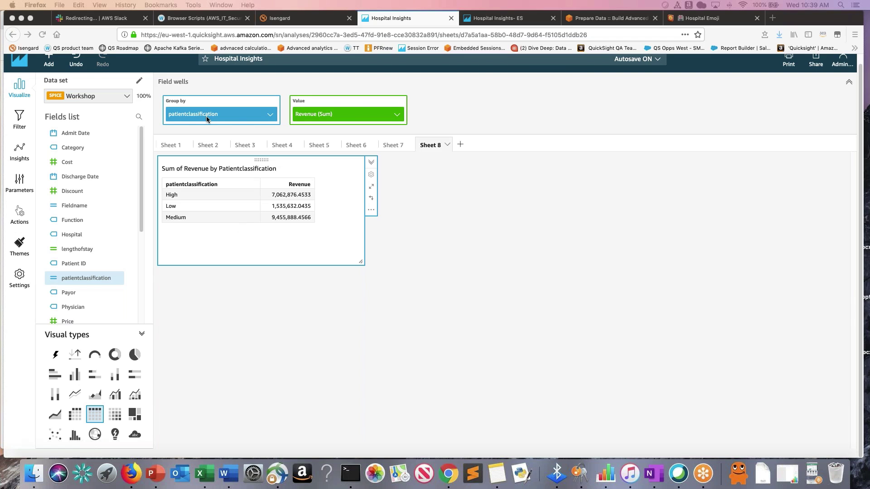
Duplicate the table onto the same sheet.
click(372, 213)
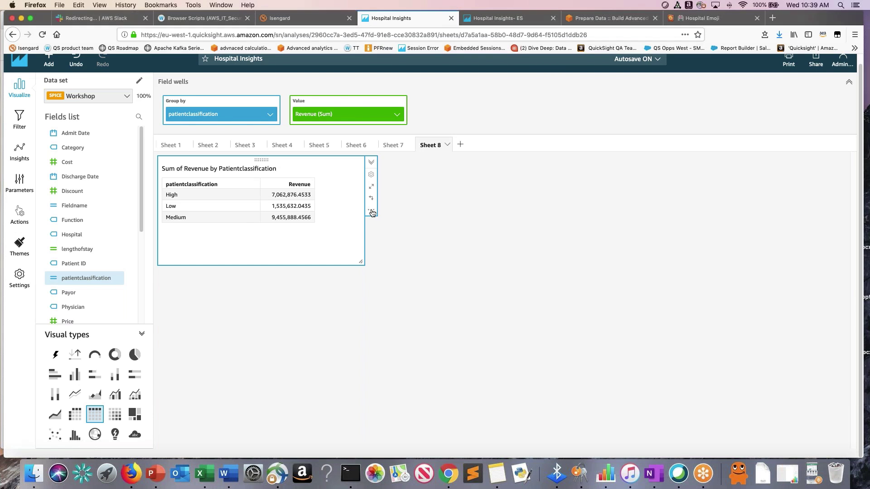
mouse_move(428, 271)
click(458, 272)
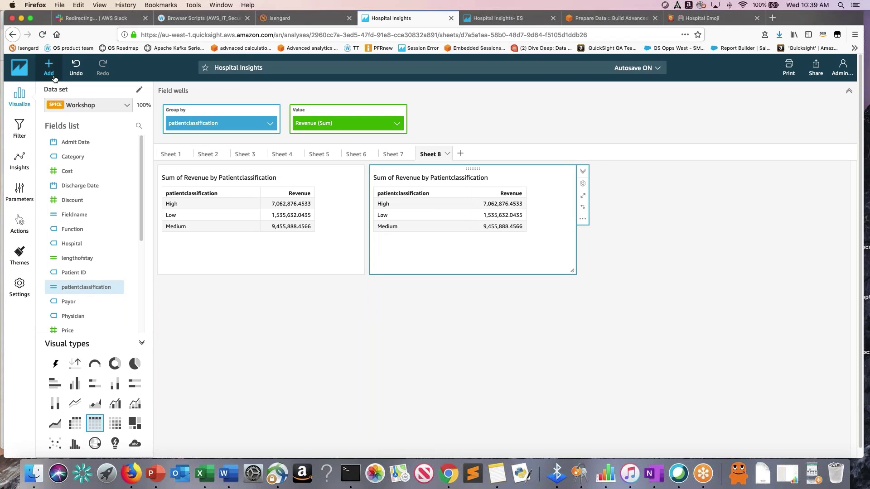
click(51, 75)
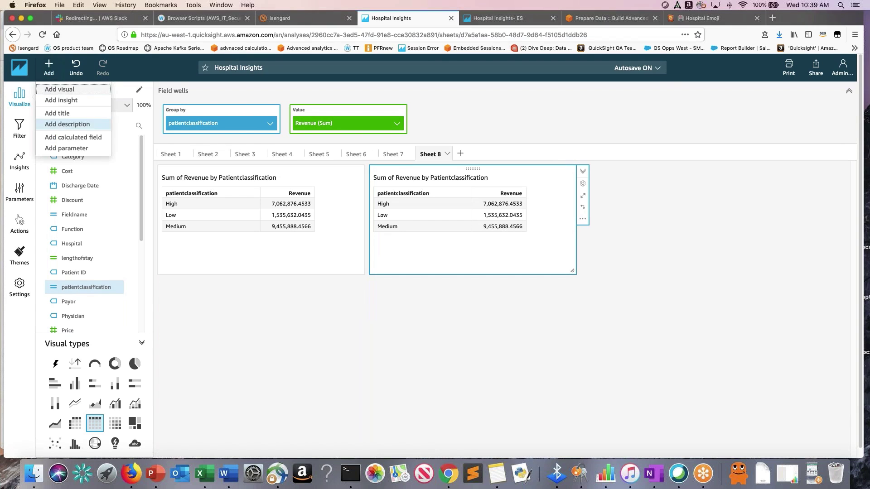
Start a new calculated field with sumOver, reviewing its syntax in the function reference.
click(78, 137)
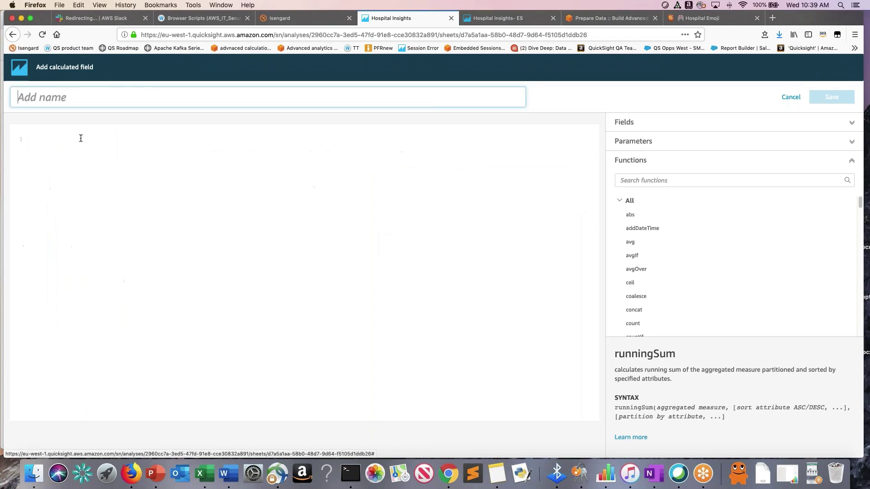
click(103, 145)
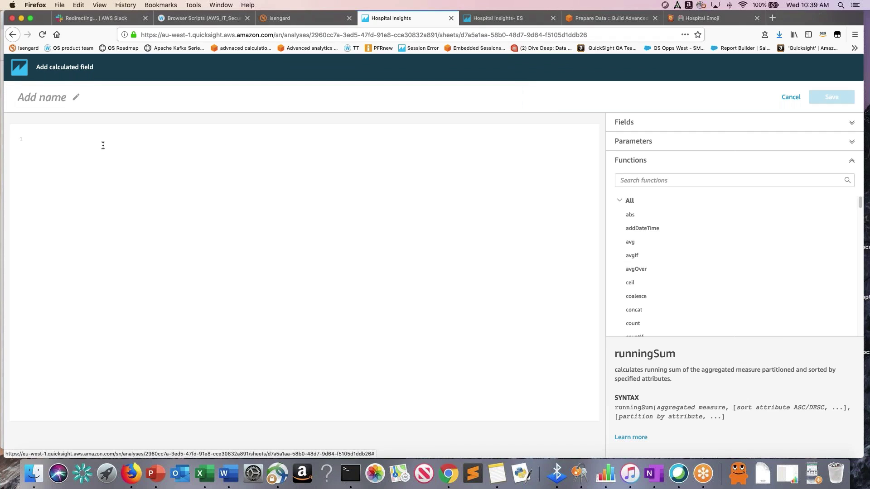
text(sum)
click(68, 164)
click(643, 181)
text(sum)
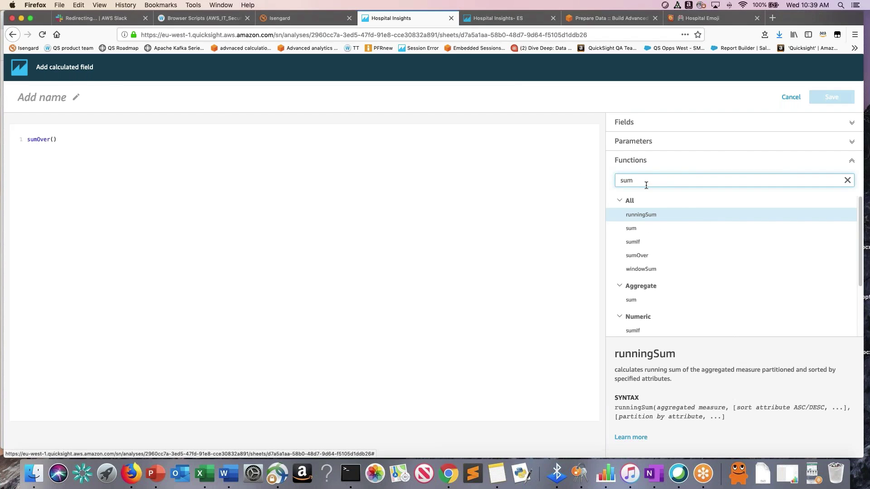
click(647, 257)
drag(646, 426, 676, 426)
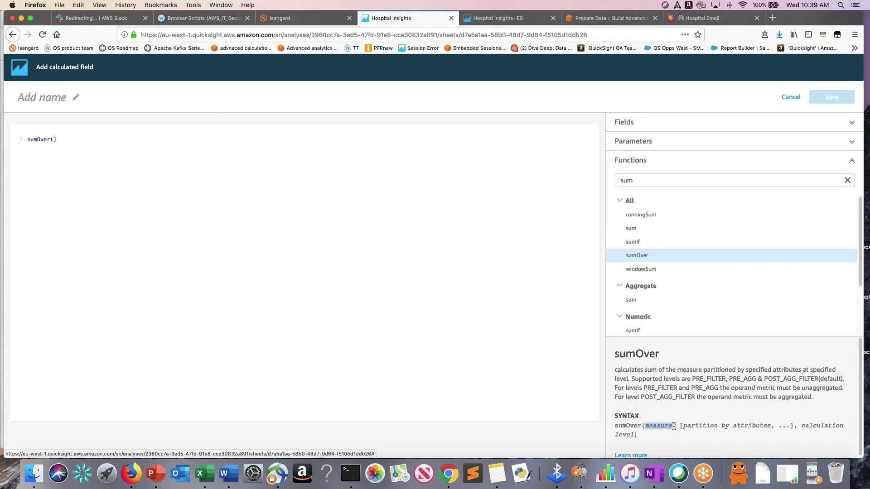
double_click(661, 426)
Enter {Revenue} as sumOver's measure followed by a comma.
click(54, 139)
text(re)
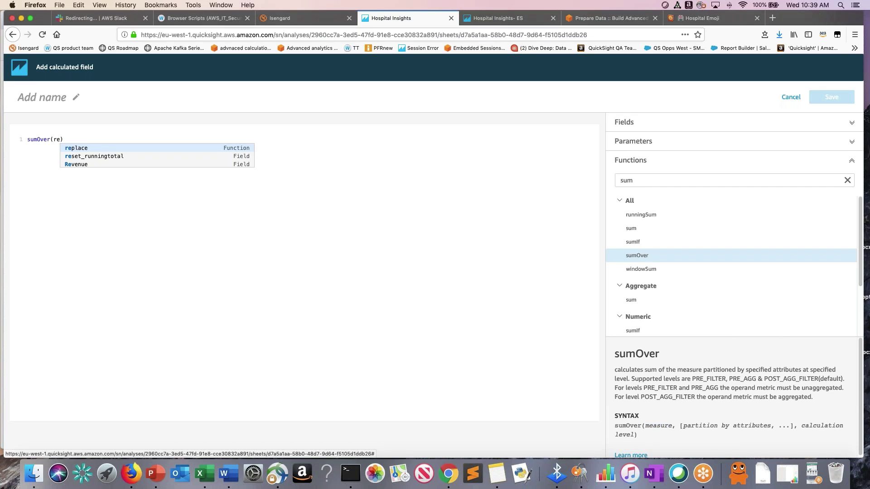
click(76, 164)
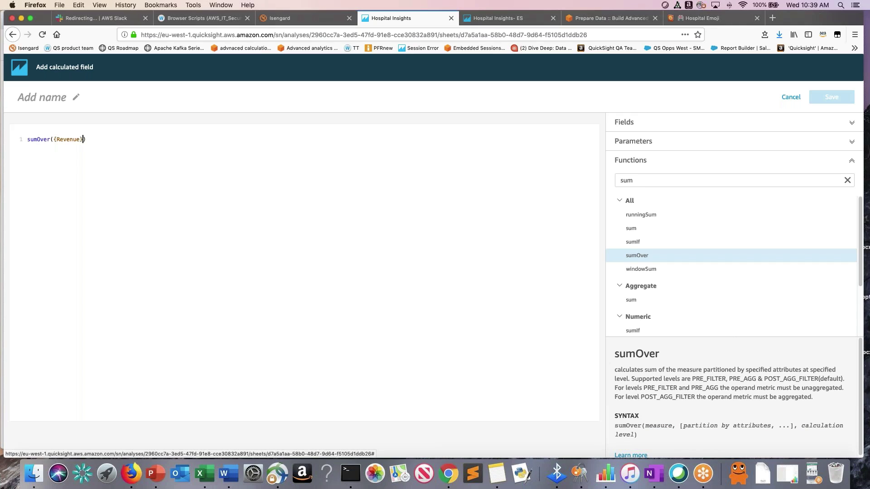
text(,)
Complete sumOver({Revenue},{Patient ID},PRE_AGG), name it revenueperpatient, and try saving.
text(pat)
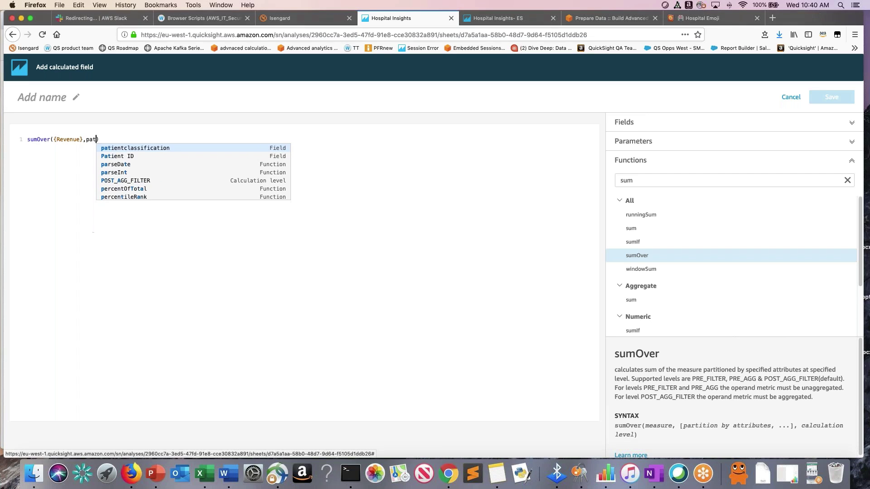
click(121, 157)
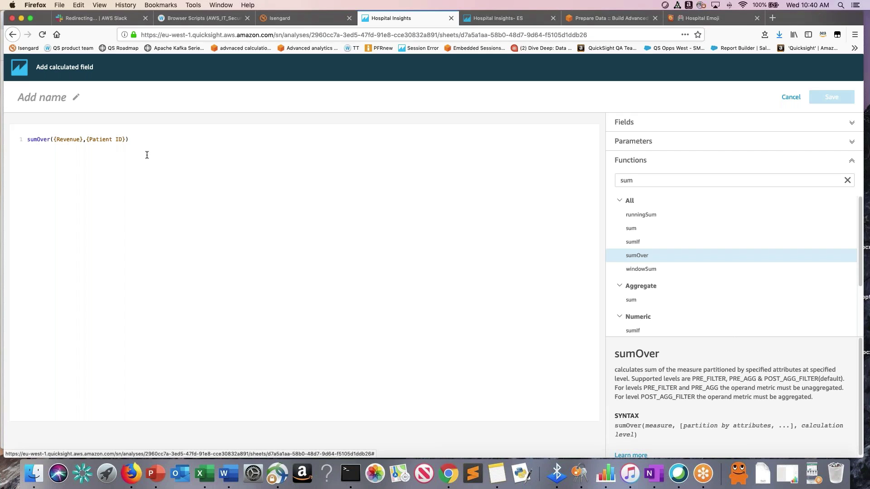
text(,pr)
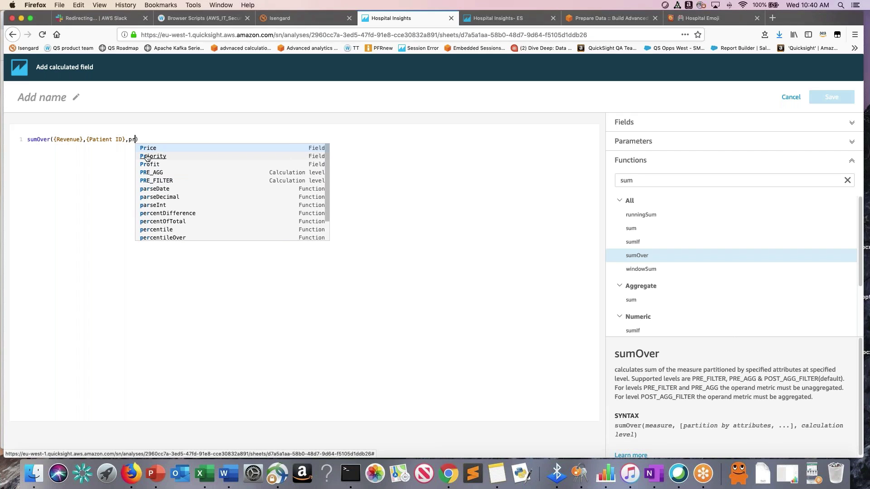
click(154, 173)
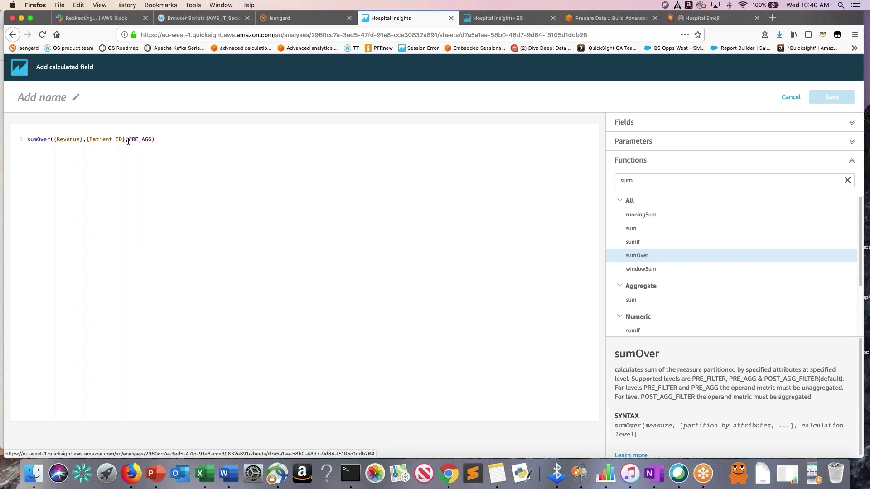
text())
click(59, 101)
text(revenueperpatient)
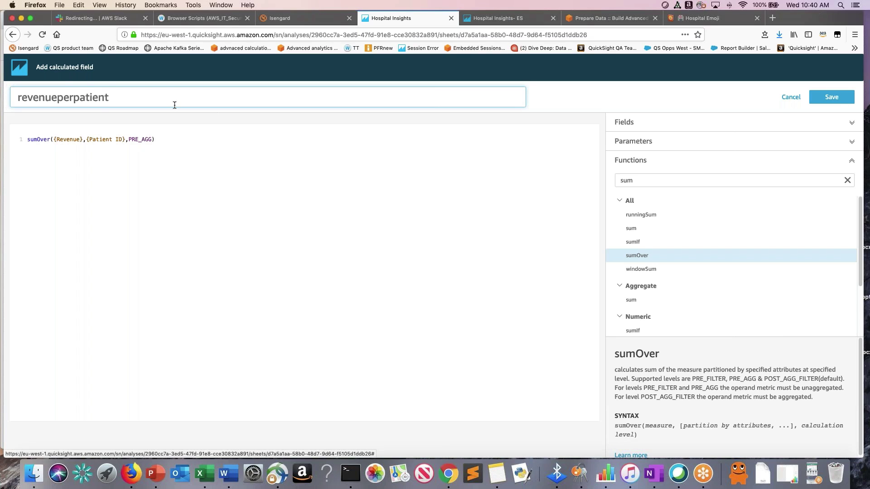
click(841, 98)
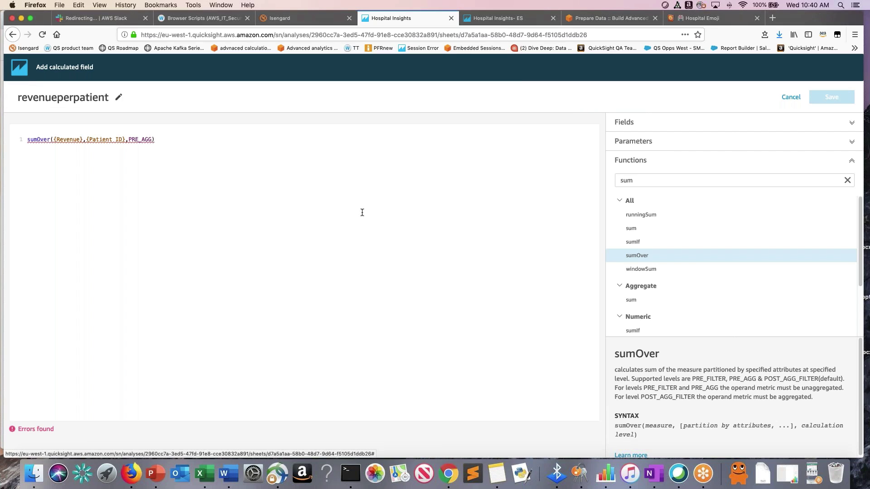
Wrap Patient ID in square brackets to fix the error and save again.
click(86, 139)
text([)
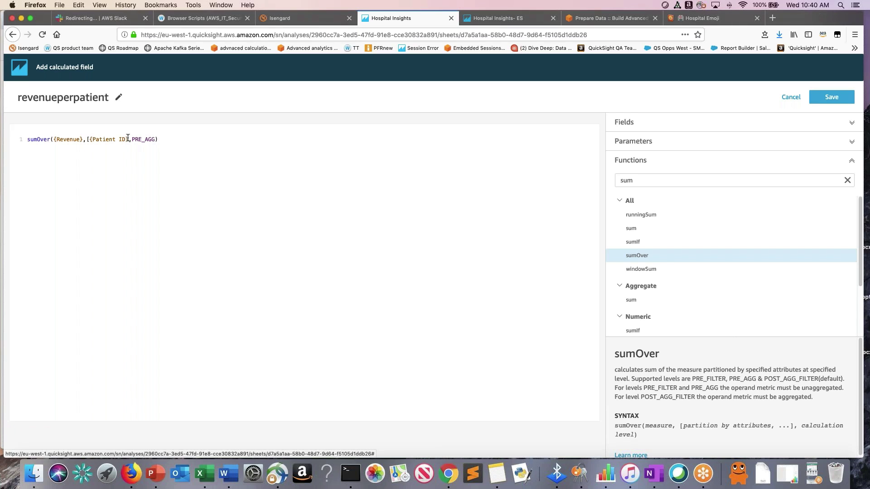
click(129, 139)
text(])
click(191, 139)
drag(161, 139, 28, 139)
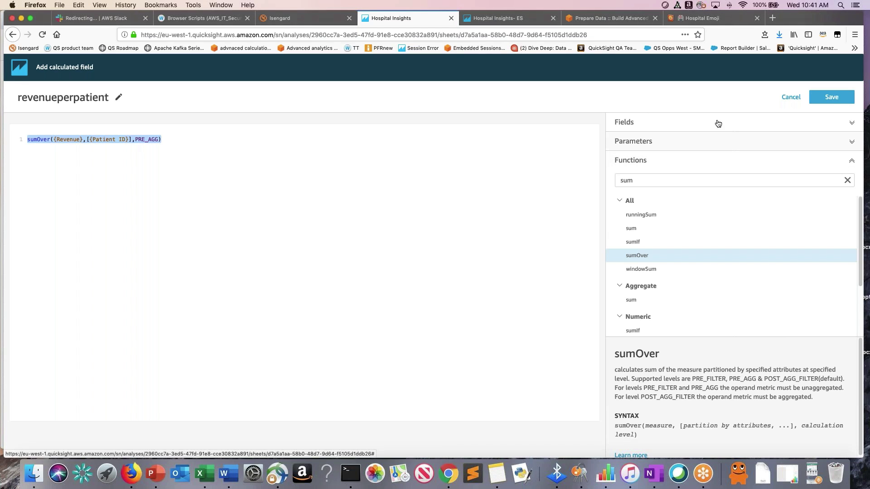
click(825, 96)
Close the editor, confirm revenueperpatient appears when searching fields for 're', and start another calculated field.
key(Escape)
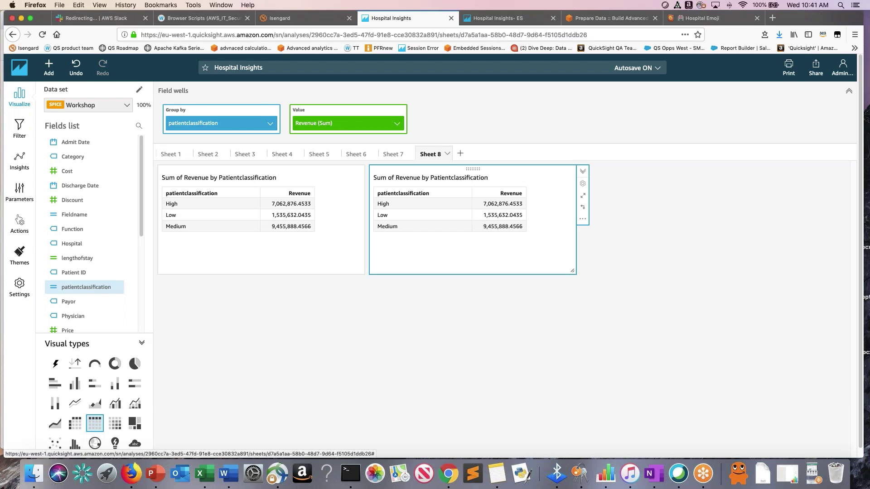
click(119, 127)
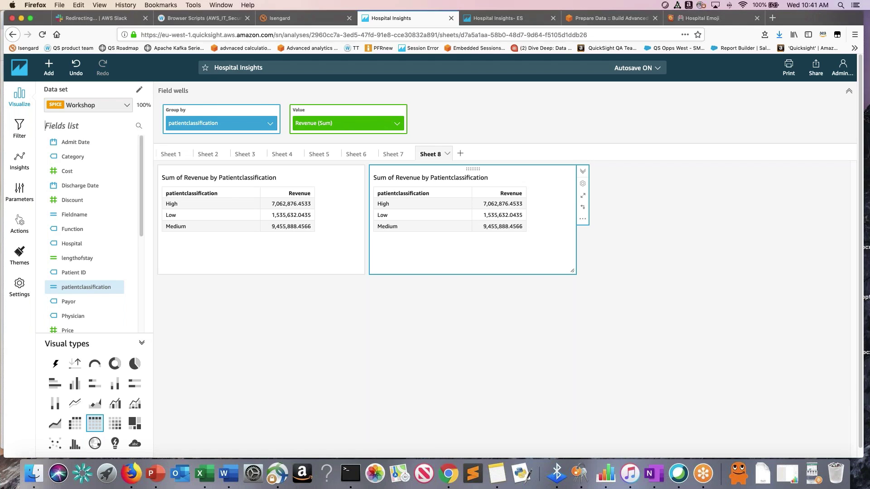
text(re)
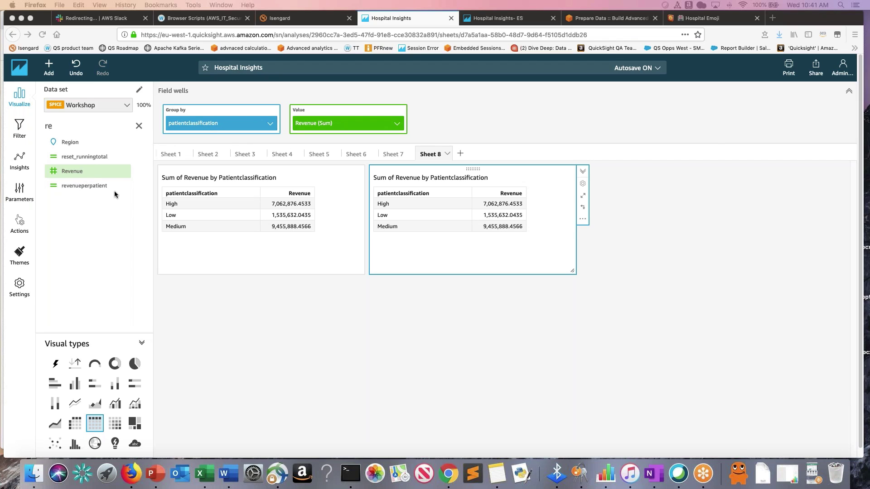
click(140, 129)
click(140, 130)
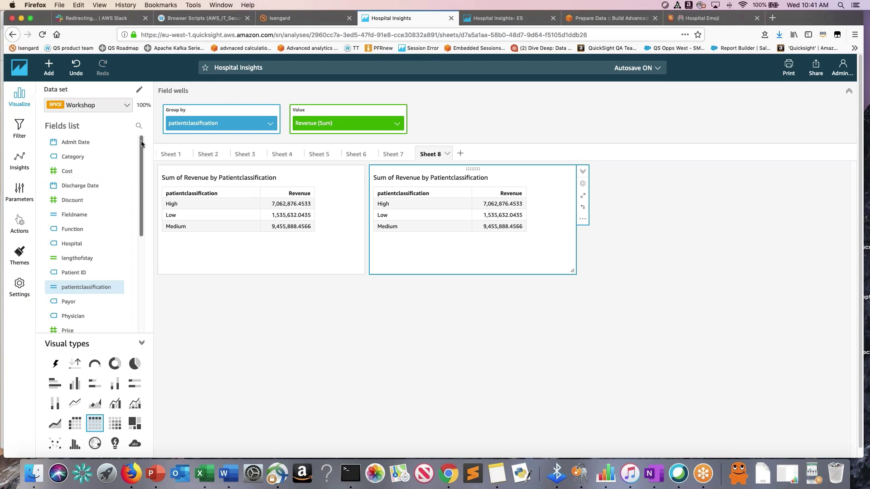
click(51, 69)
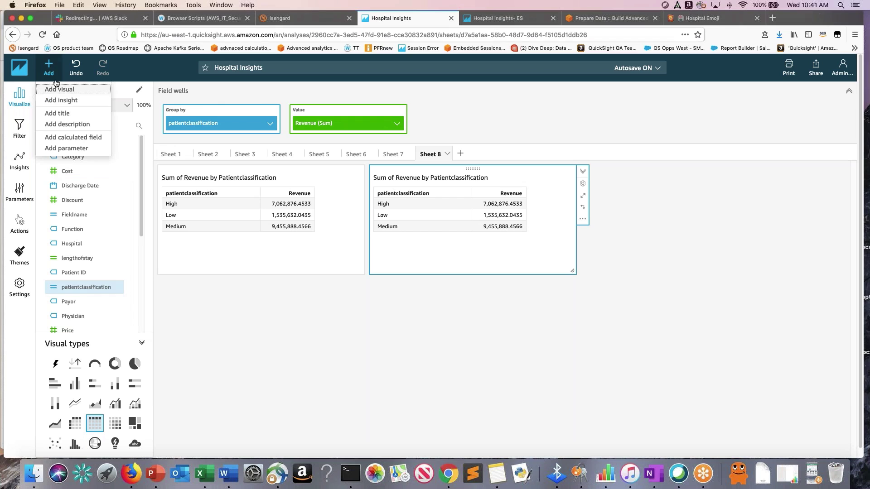
click(75, 136)
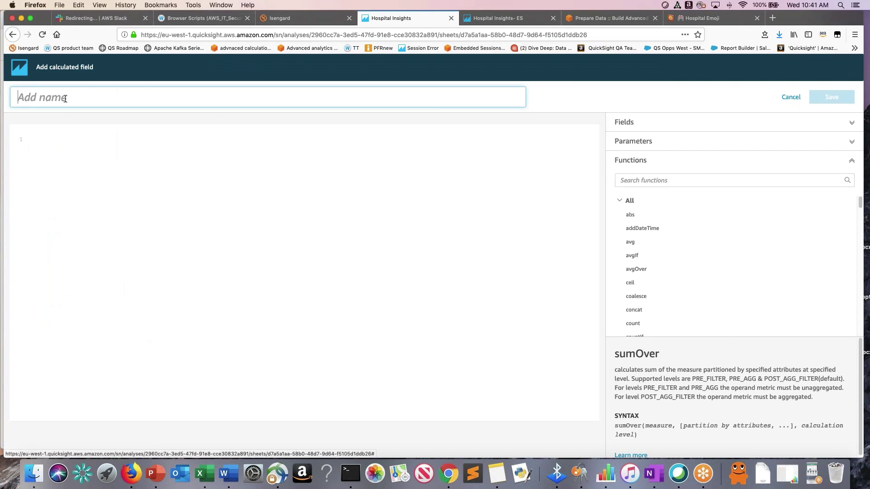
Name the field LAA_patientclassification and begin ifelse on {revenueperpatient}.
text(LAA_patient)
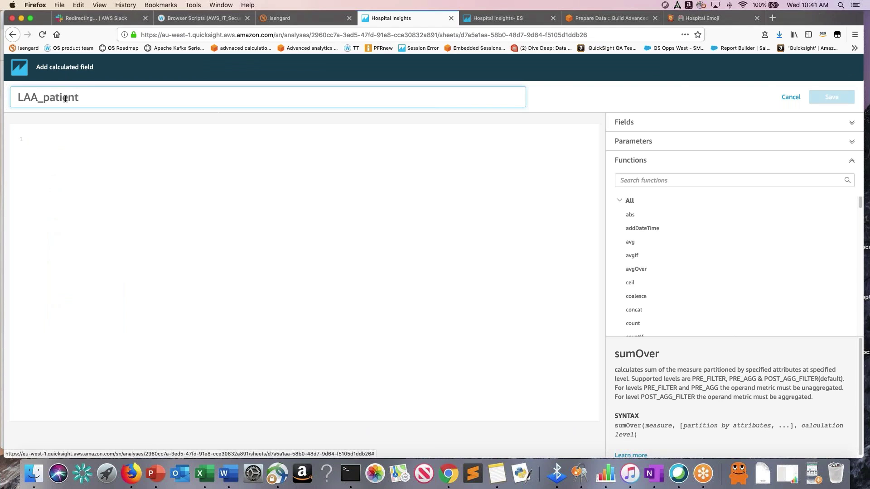
text(classification)
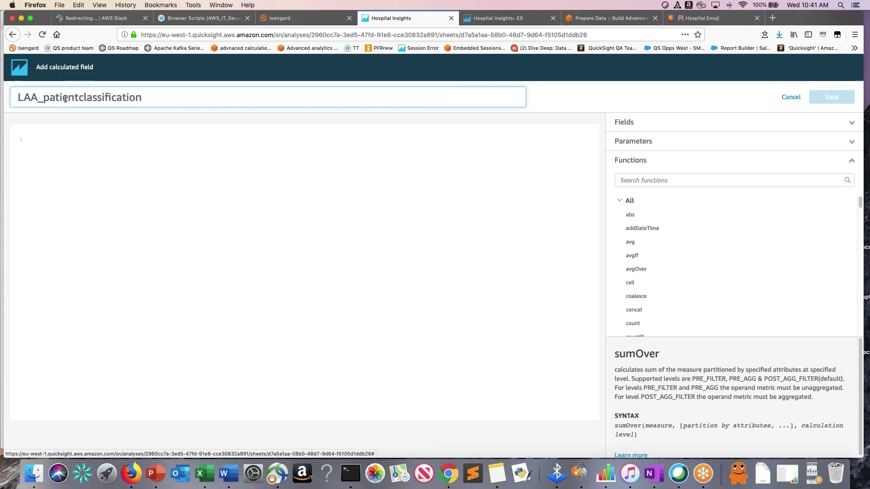
click(137, 178)
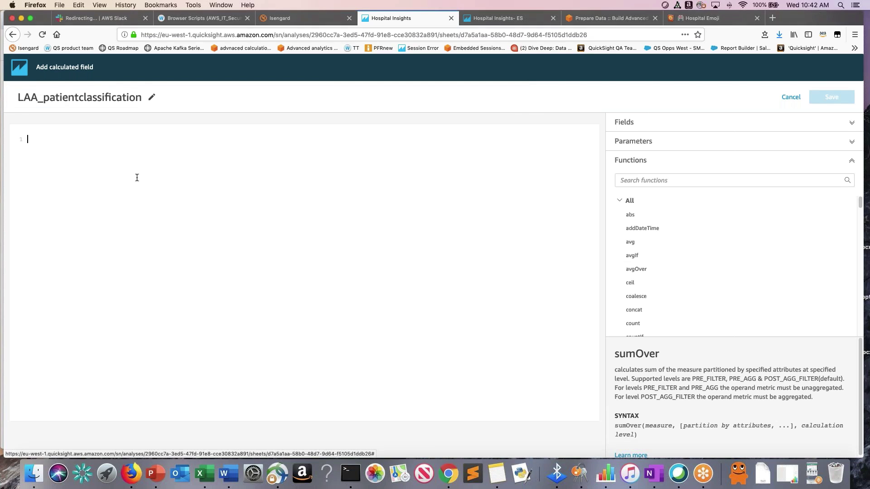
text(ife)
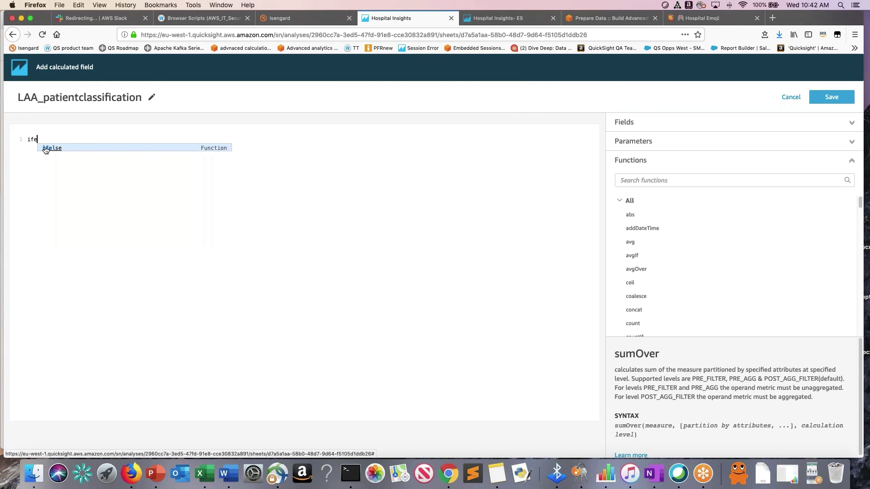
click(44, 147)
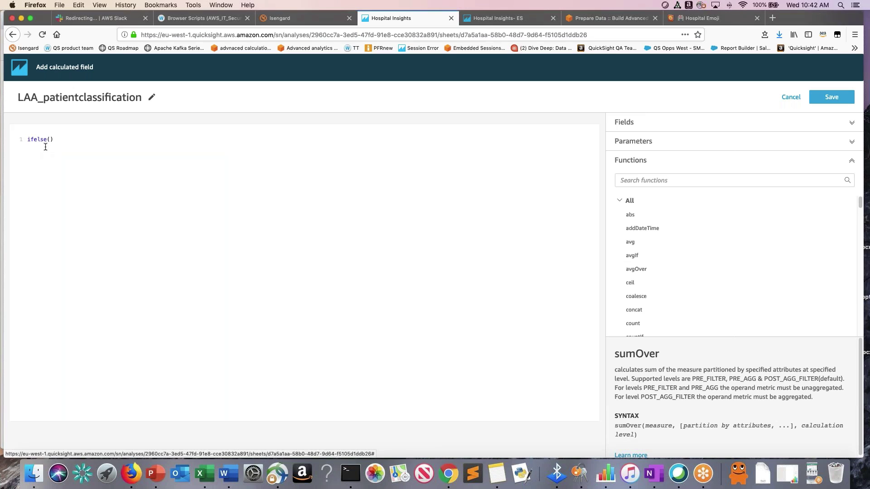
text(re)
key(Down)
key(Down)
key(Return)
Complete the conditions >10000 'High', >1000 'Medium', default 'low', and save.
text(>1)
text(000)
text(0)
text(,'Hig)
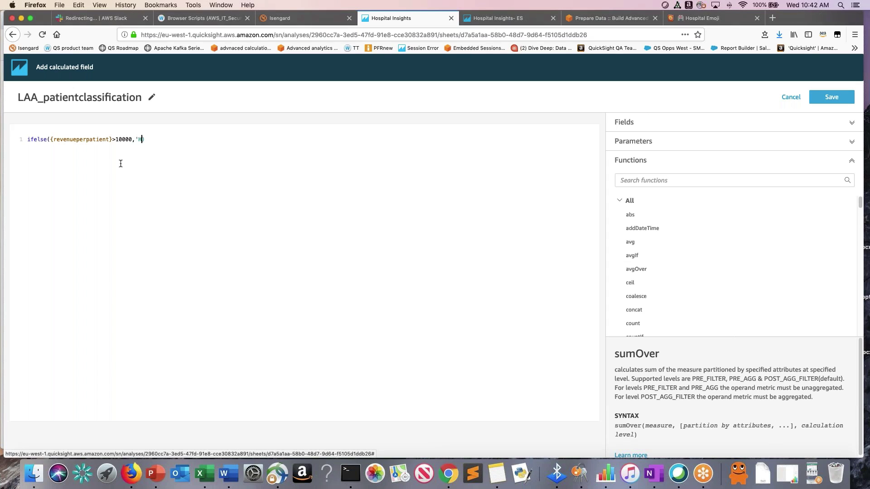
text(h',reve)
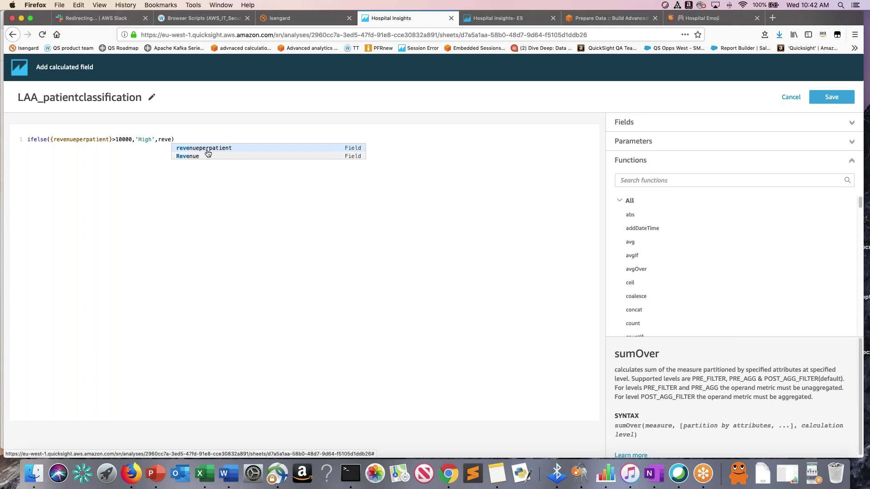
click(208, 151)
text(>1000)
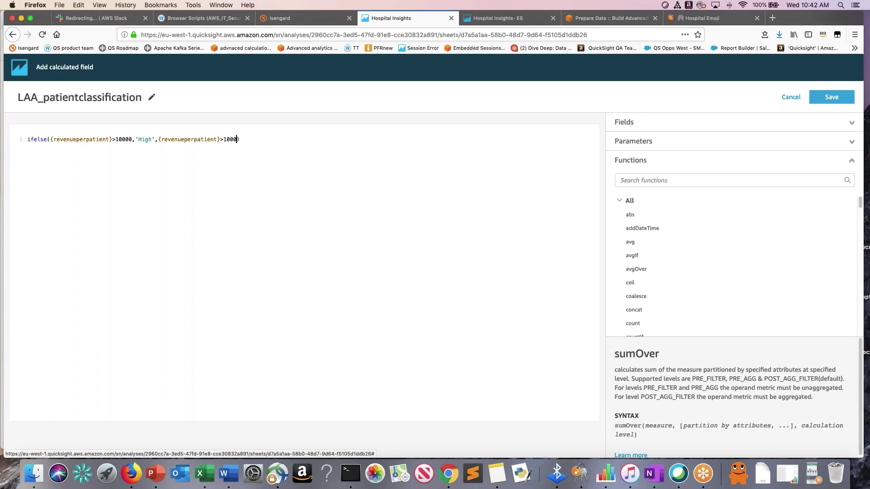
text(,'low')
click(241, 139)
text('Medium',)
key(super+a)
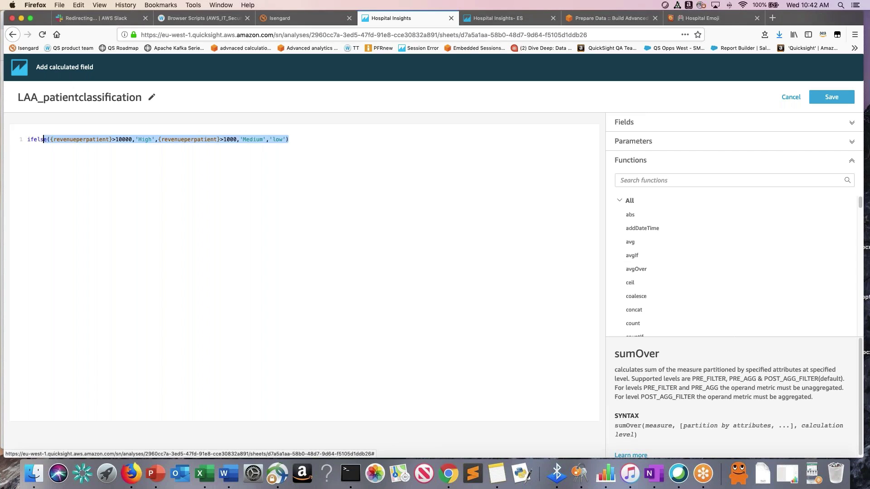
click(831, 101)
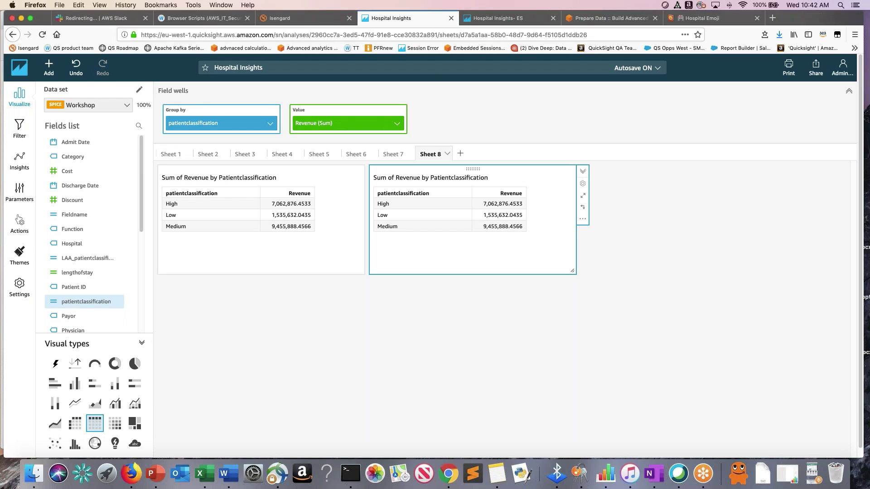
click(315, 242)
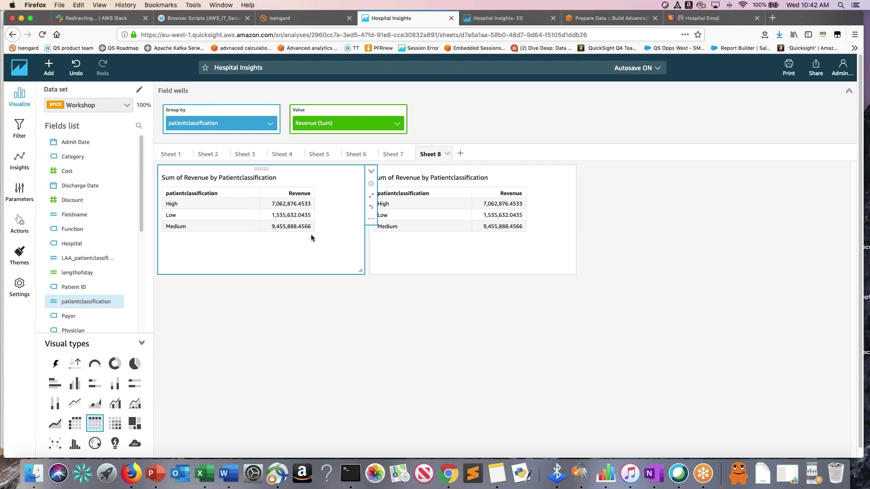
click(443, 253)
drag(72, 302, 196, 343)
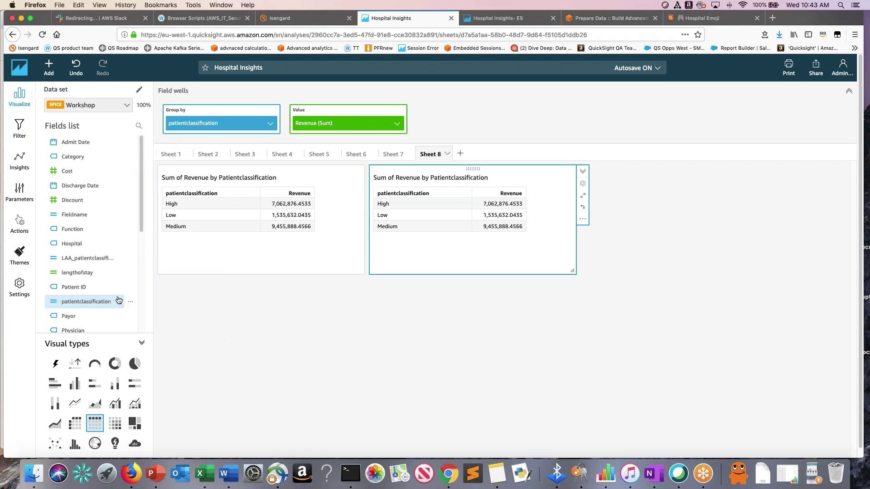
drag(84, 259, 225, 127)
drag(226, 128, 226, 128)
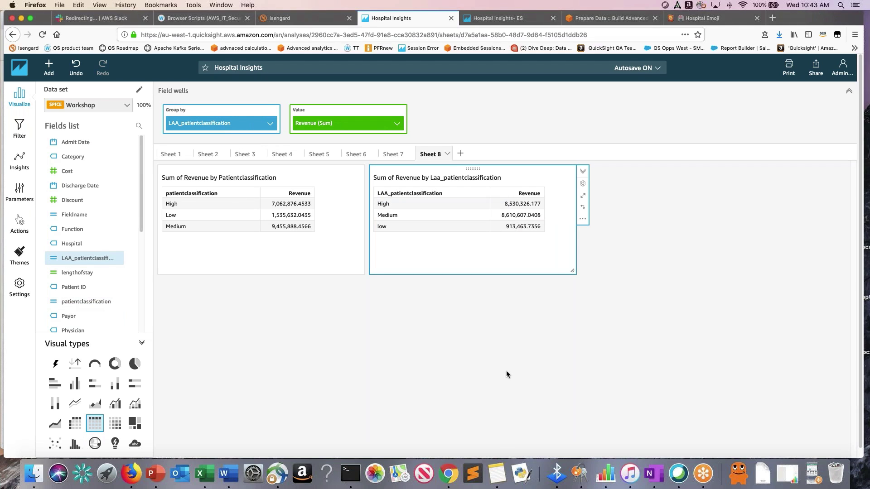
click(583, 220)
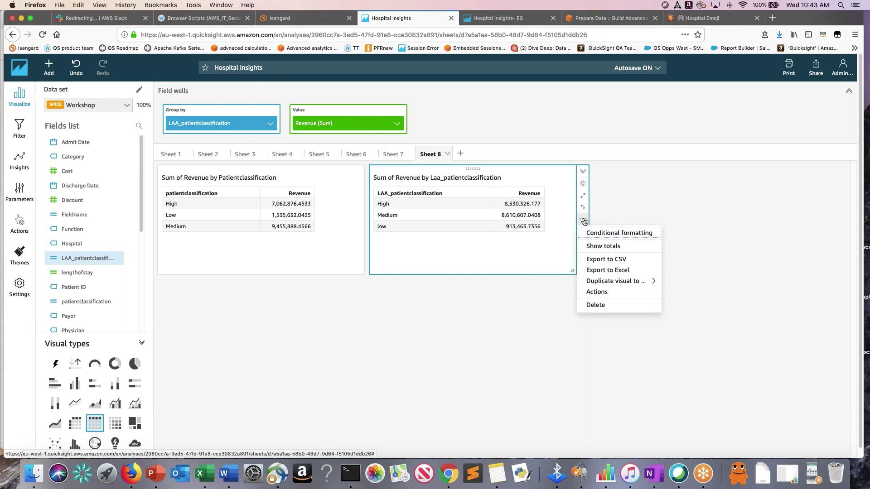
click(605, 247)
click(354, 203)
click(372, 219)
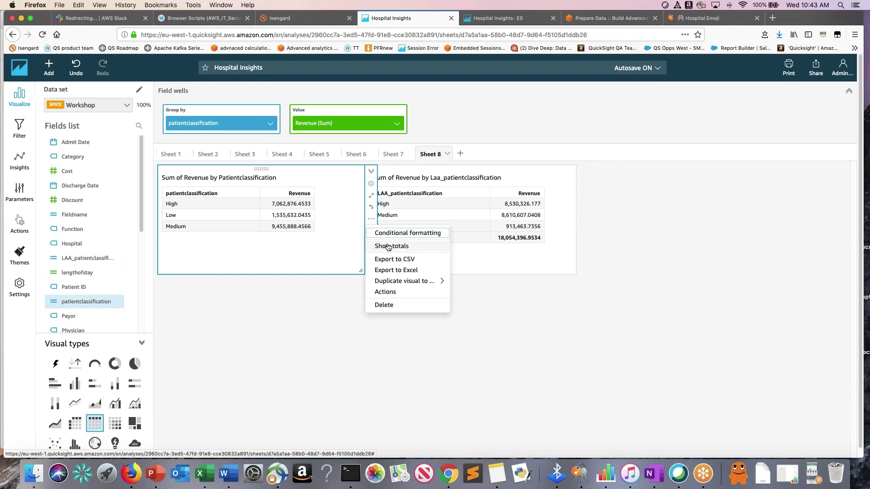
click(389, 245)
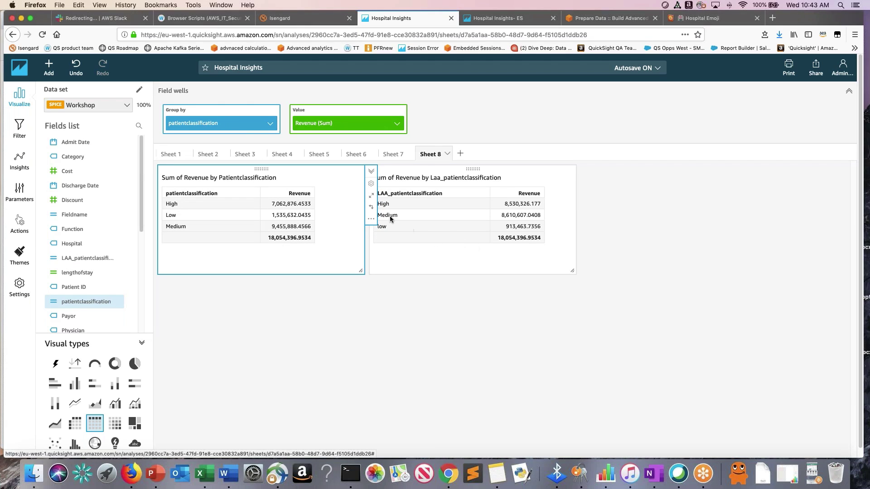
click(471, 261)
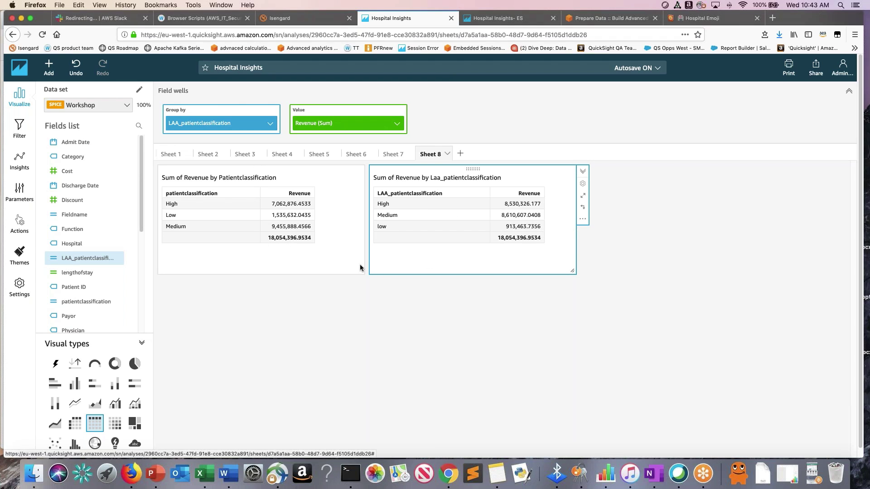
click(343, 255)
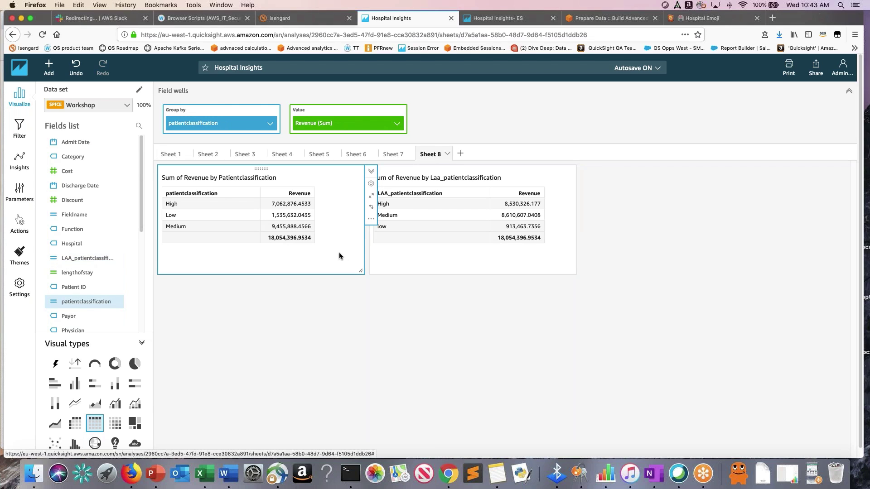
Add Patient ID to the Group by of both Sheet 8 revenue tables.
click(139, 126)
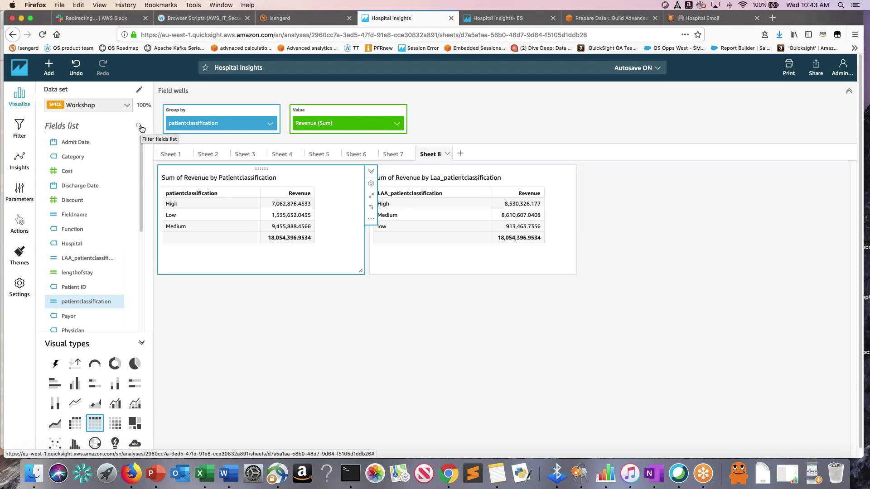
text(patie)
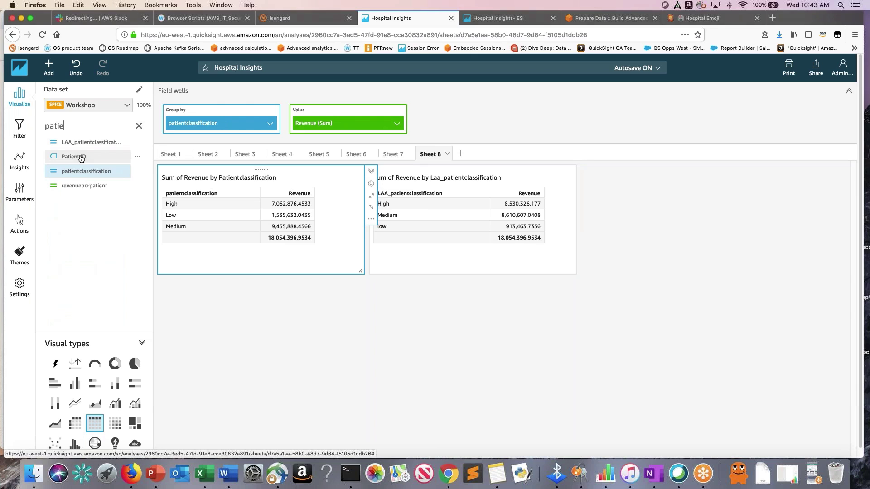
click(77, 157)
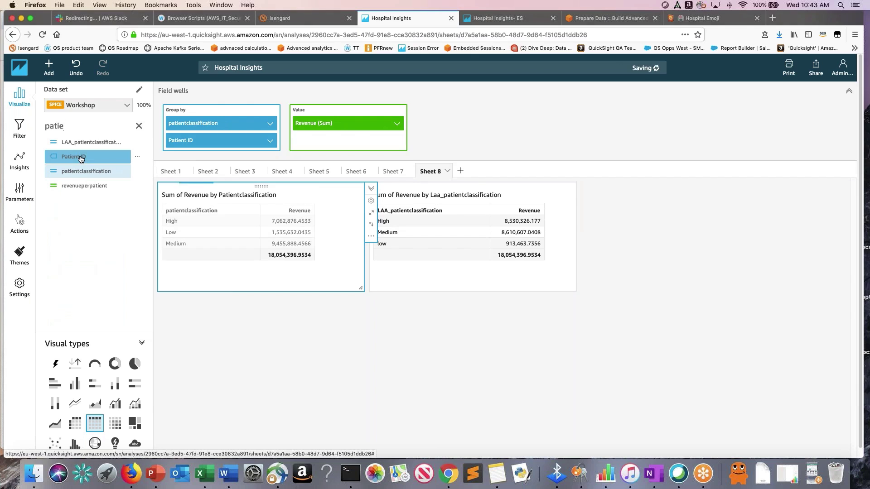
click(461, 273)
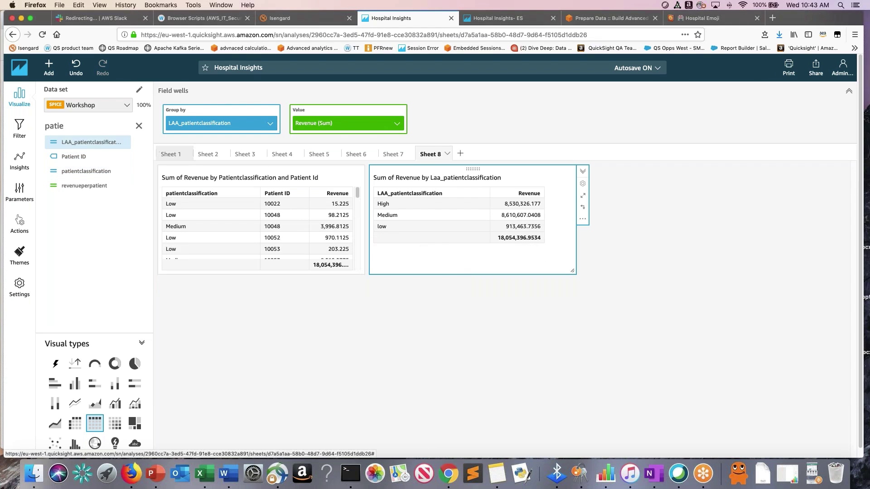
click(139, 126)
click(139, 126)
text(patie)
click(74, 157)
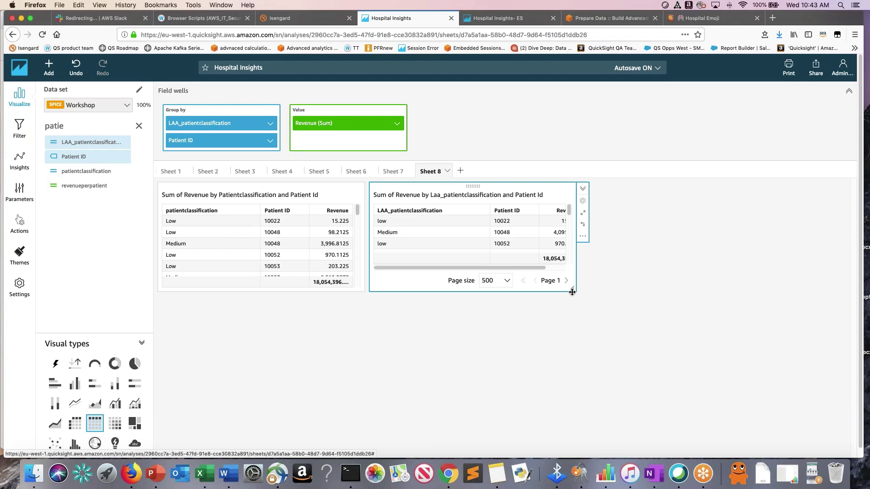
Enlarge both tables downward so they show many more rows, and clear the field search.
drag(573, 293, 594, 385)
drag(362, 290, 362, 382)
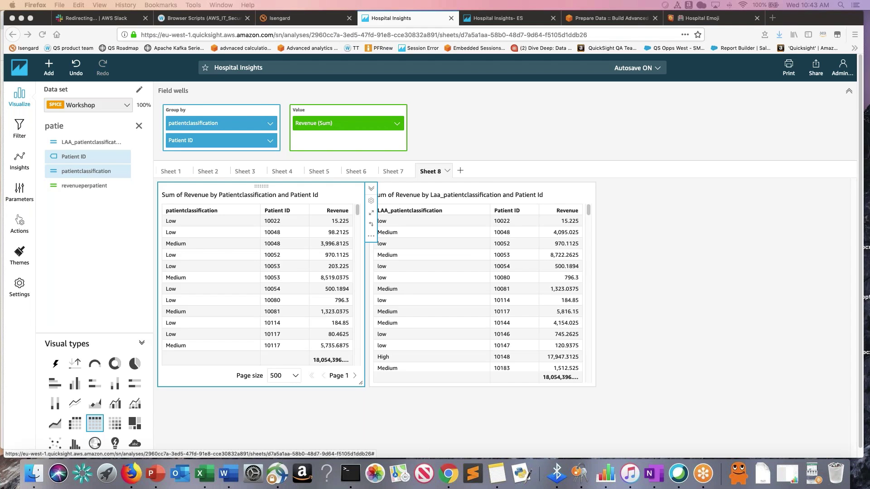
click(139, 126)
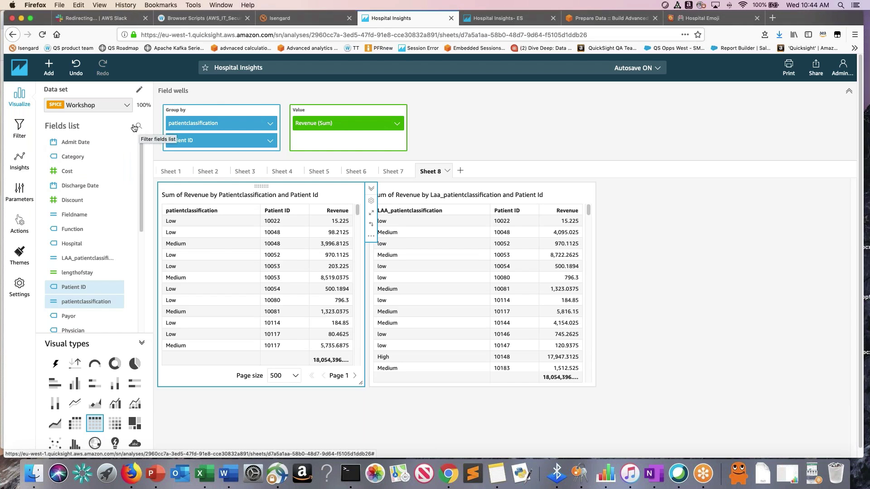
click(19, 128)
Create a Patient ID filter searched for 1444 and scope it to all visuals.
click(95, 181)
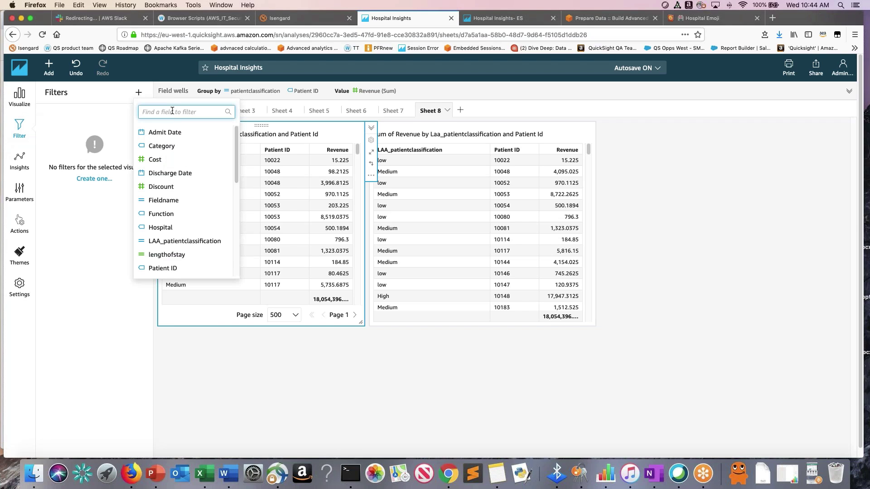
click(163, 269)
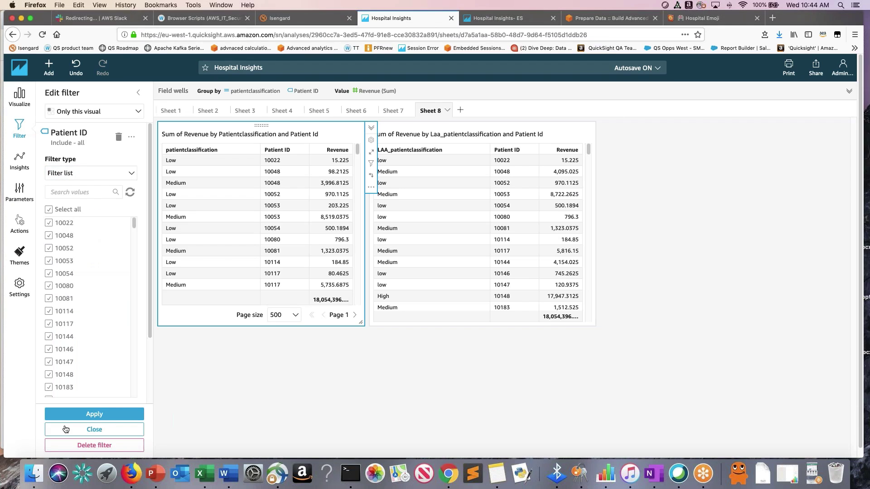
click(71, 193)
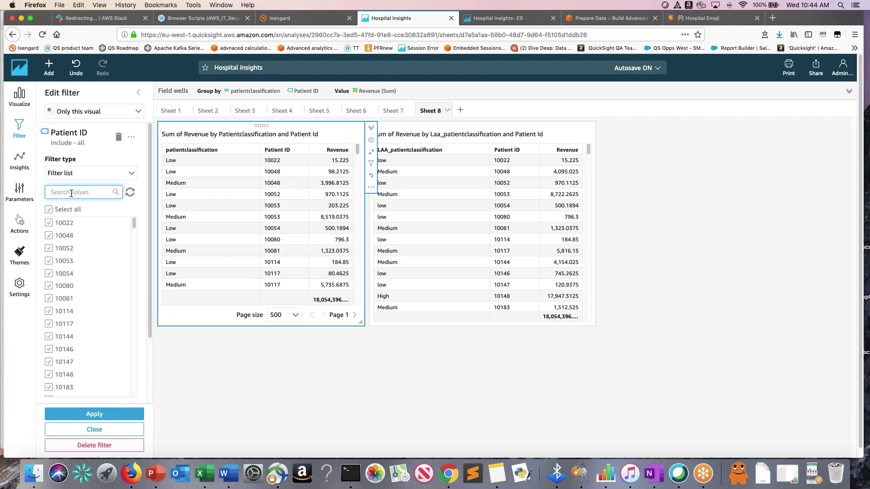
text(144)
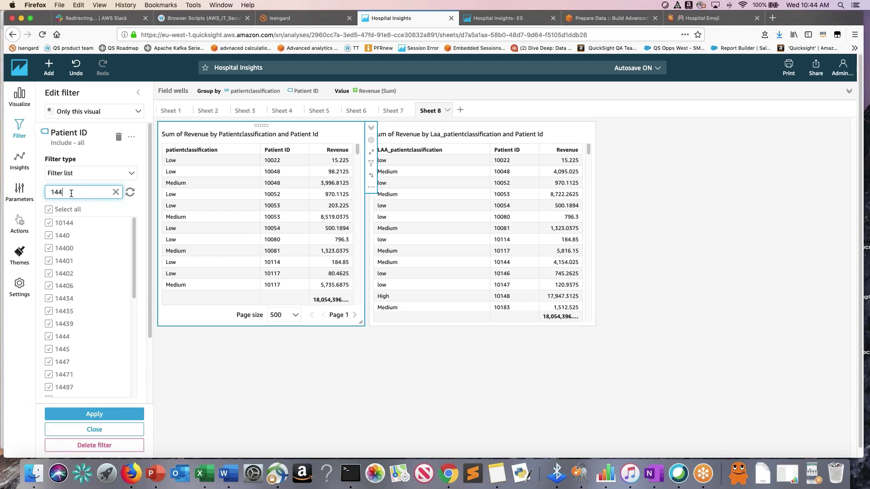
text(4)
click(110, 414)
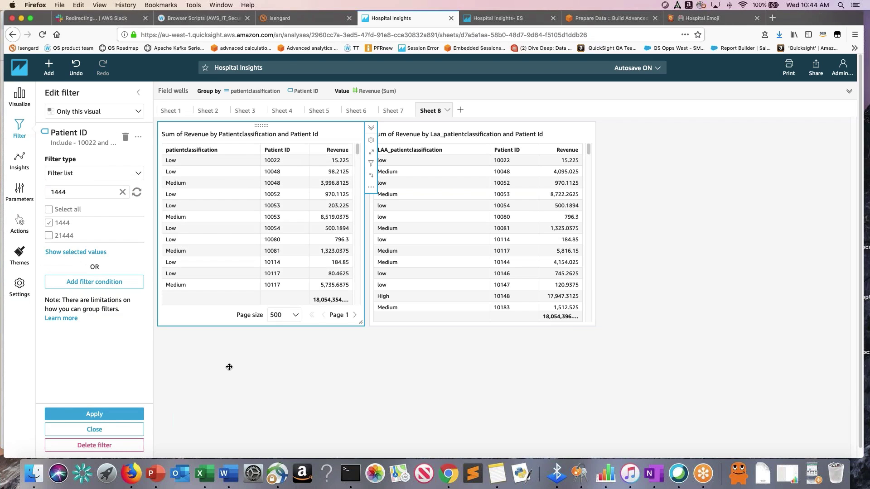
click(63, 114)
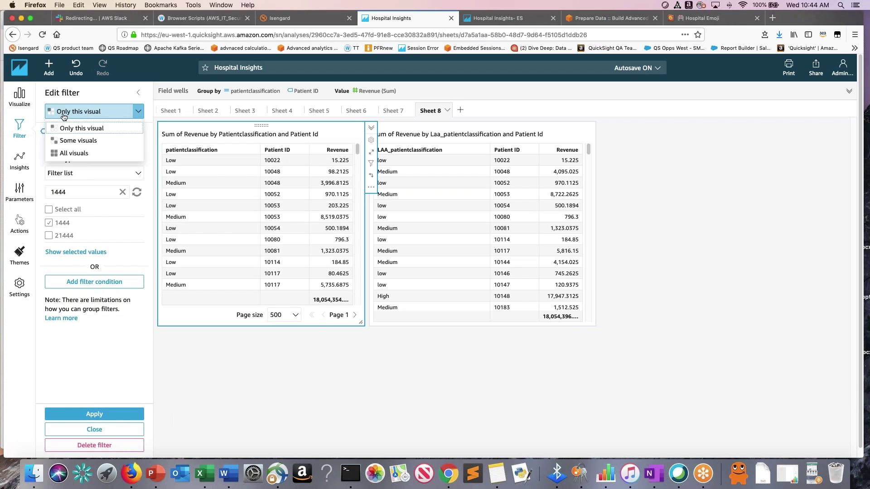
click(76, 153)
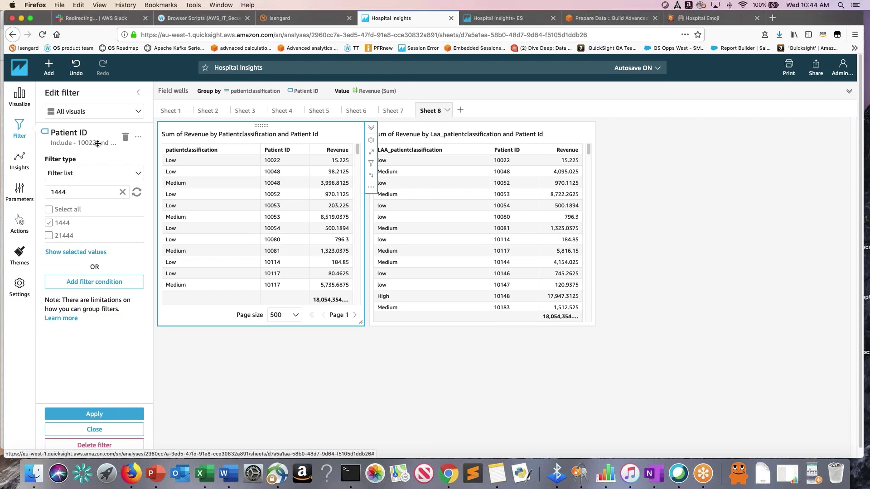
Deselect all Patient ID values, include only 1444, and apply the filter.
click(76, 252)
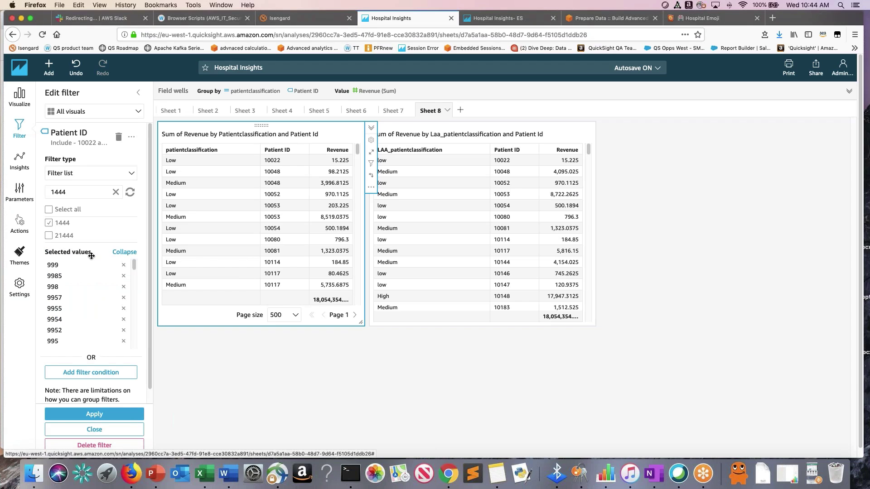
click(125, 252)
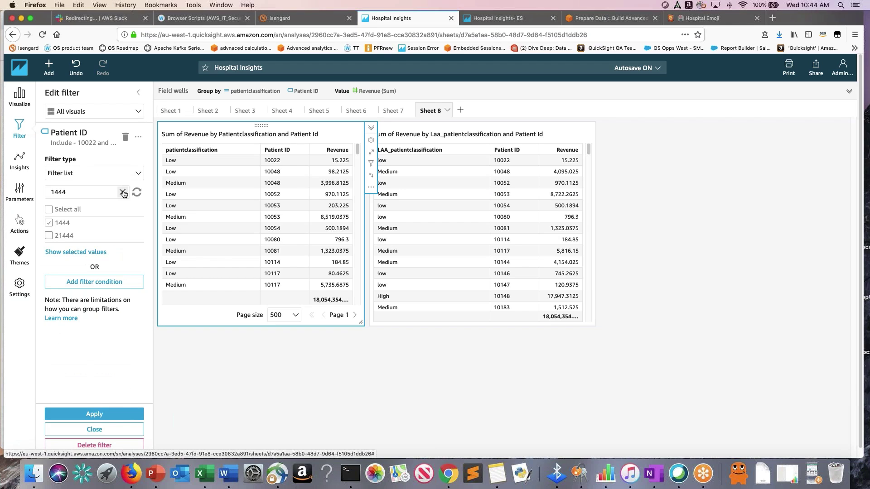
click(116, 192)
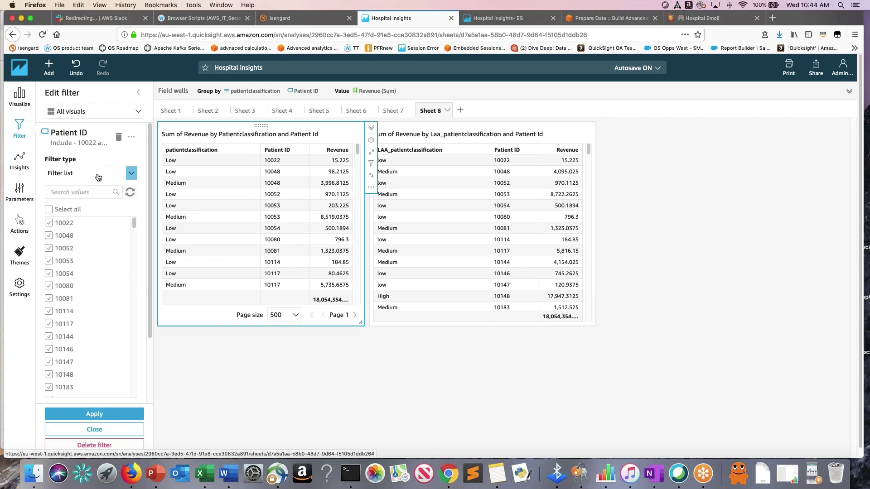
click(48, 210)
click(70, 191)
text(1444)
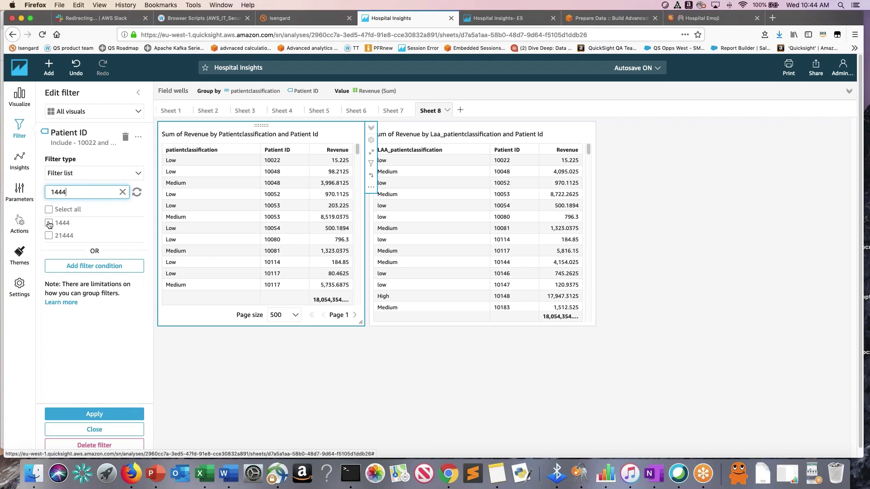
click(49, 223)
click(125, 415)
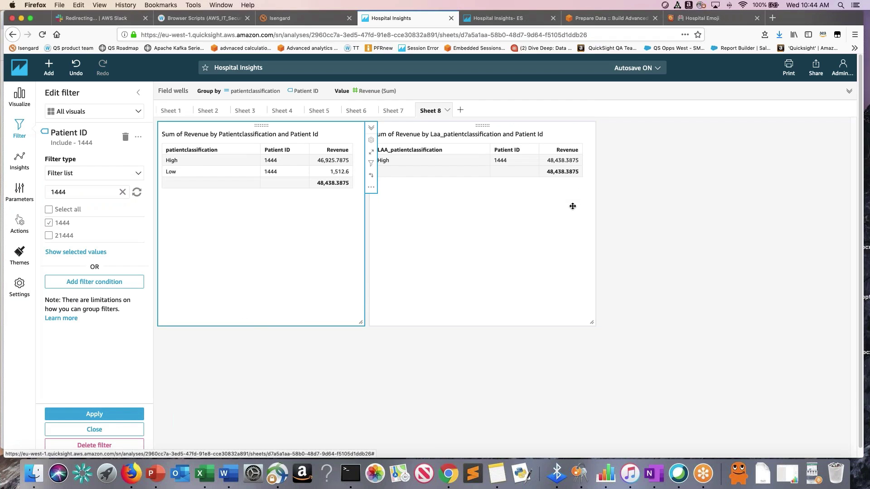
click(573, 206)
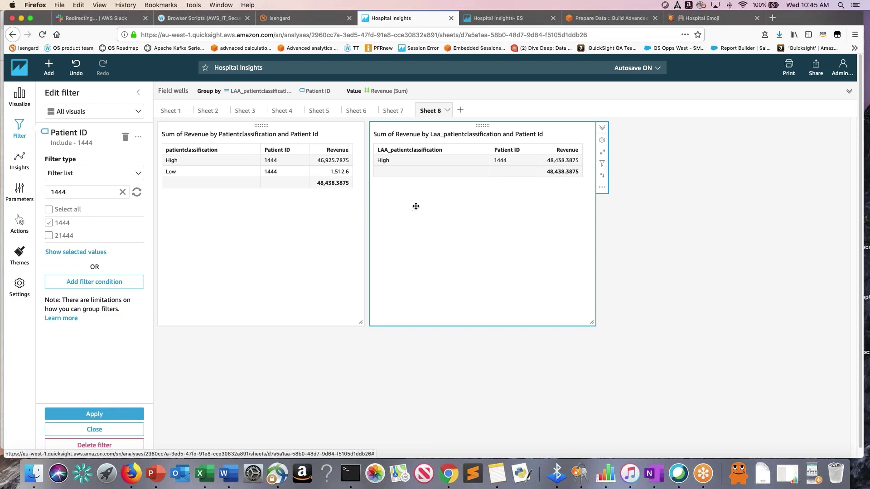
Return from the filter editor to the Filters list showing the Patient ID 1444 filter.
mouse_move(414, 206)
mouse_down()
mouse_move(392, 217)
mouse_move(406, 218)
mouse_up()
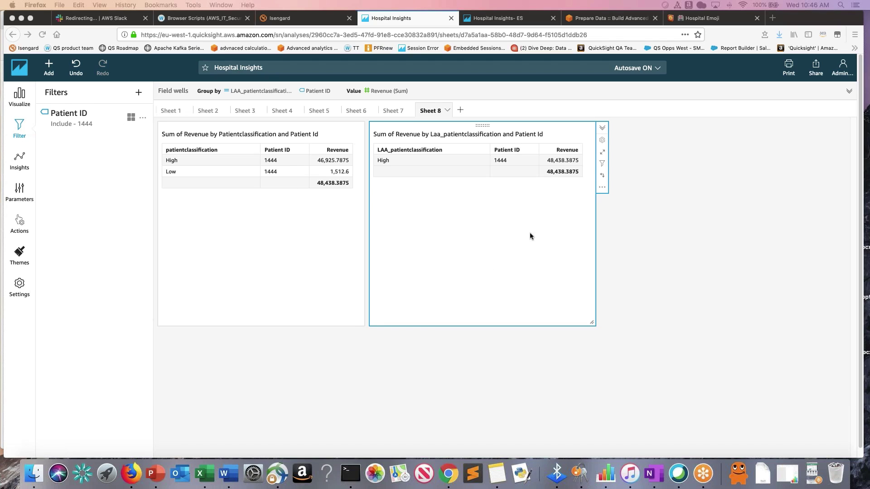
Add Sheet 9 with a table visual showing Sum of Revenue grouped by Category.
click(460, 111)
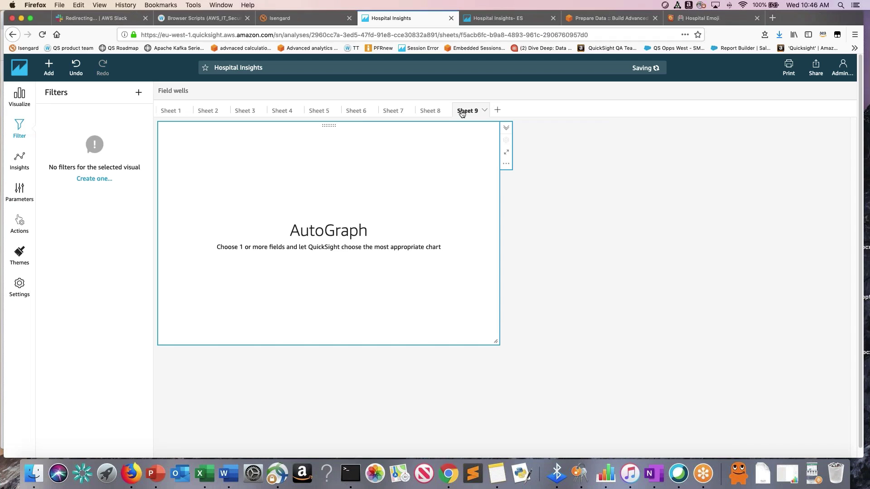
click(20, 96)
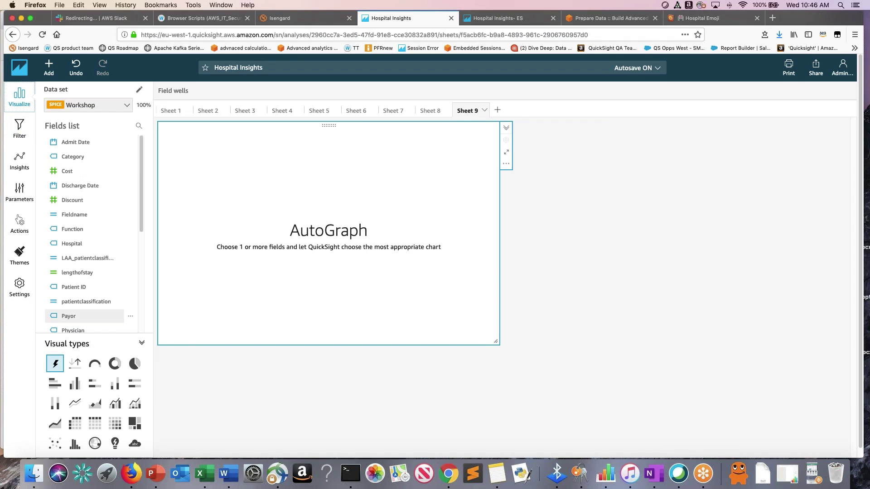
click(100, 427)
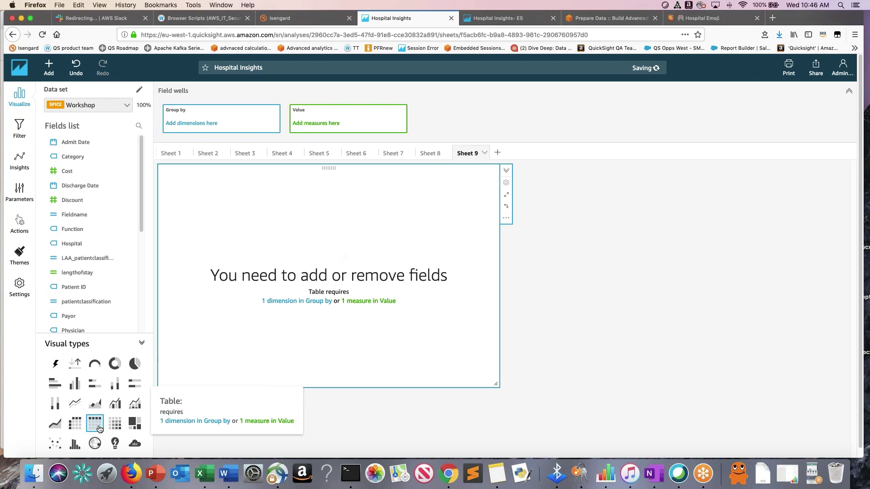
click(139, 127)
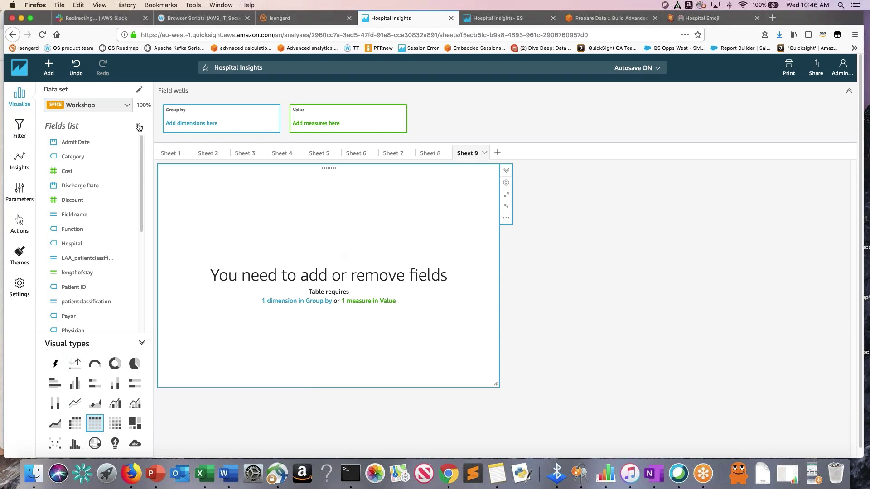
text(cate)
click(68, 149)
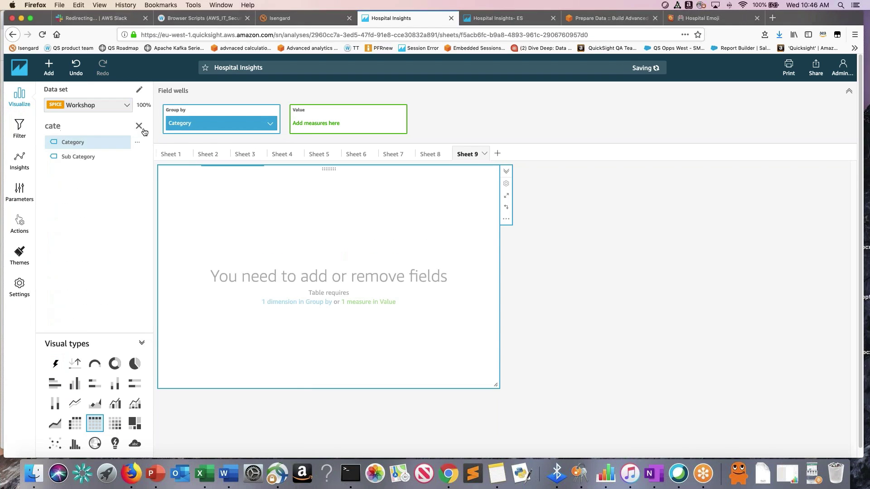
click(139, 125)
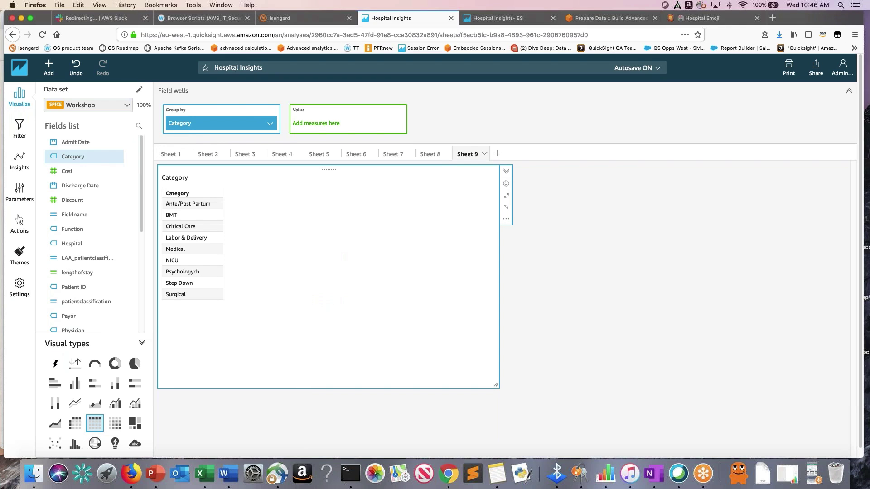
click(140, 127)
text(rev)
click(96, 142)
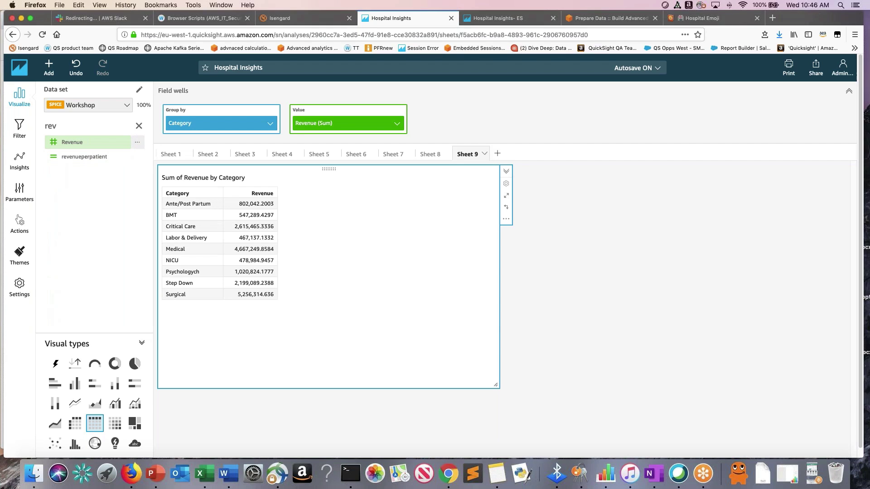
Shrink the revenue by category table and start a new calculated field.
click(138, 127)
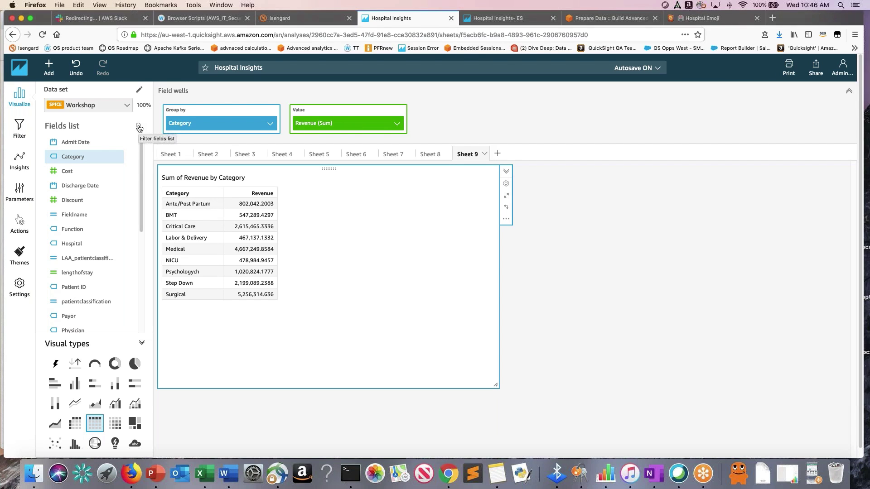
click(138, 129)
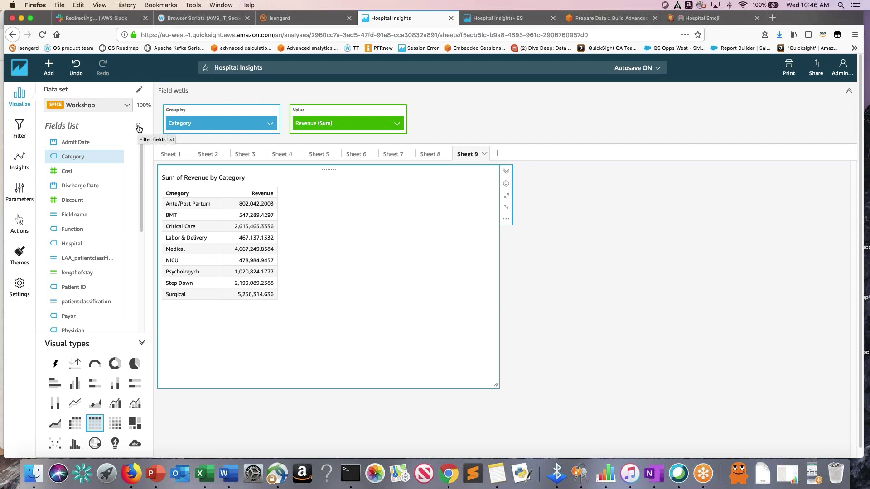
click(138, 129)
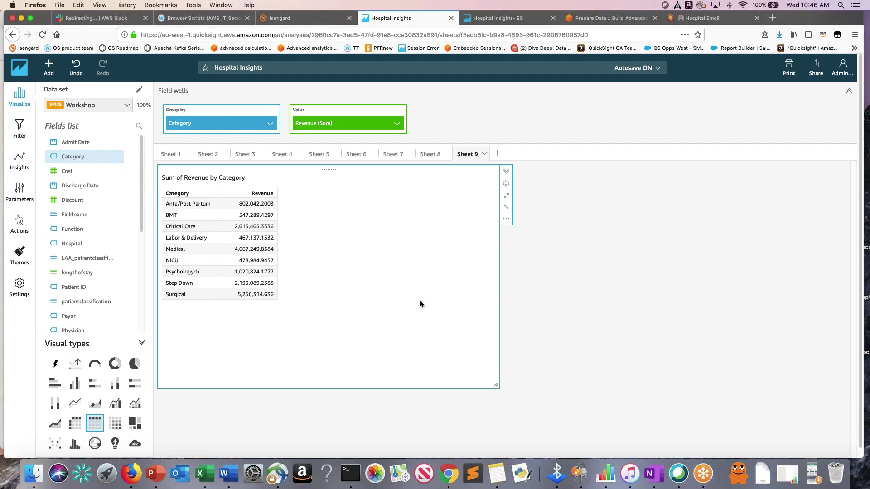
drag(495, 386, 458, 328)
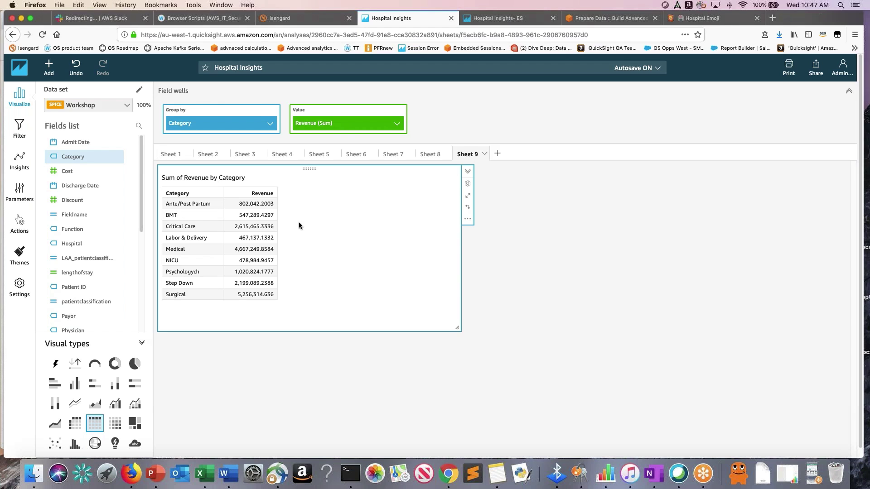
click(49, 67)
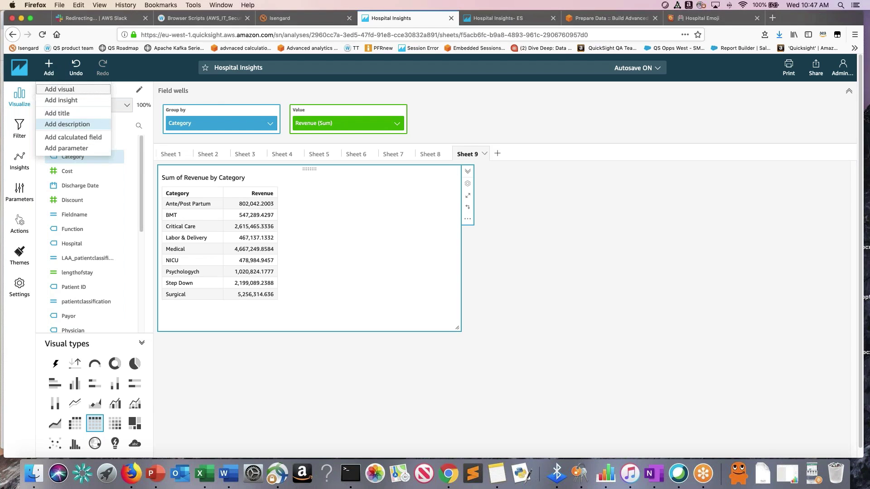
click(75, 137)
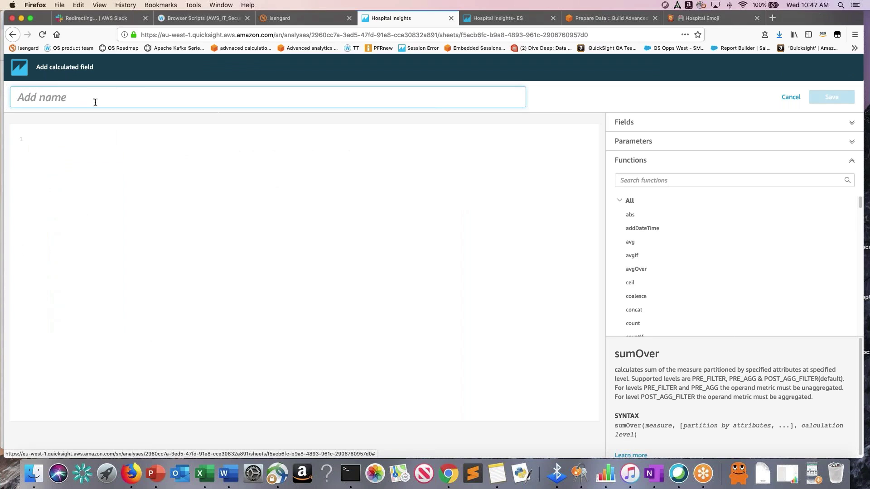
Name the field %oftotal and draft a percentOfTotal(sum({Revenue}), [ formula.
text(%oftotal)
click(128, 150)
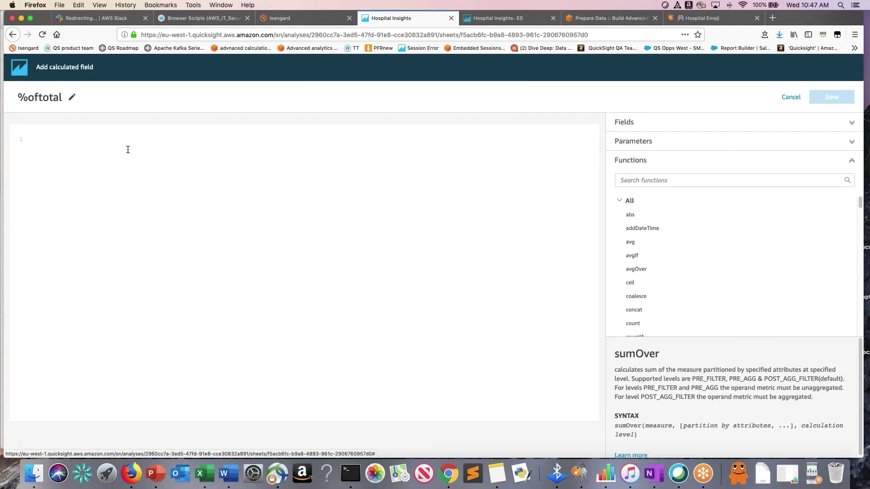
text(per)
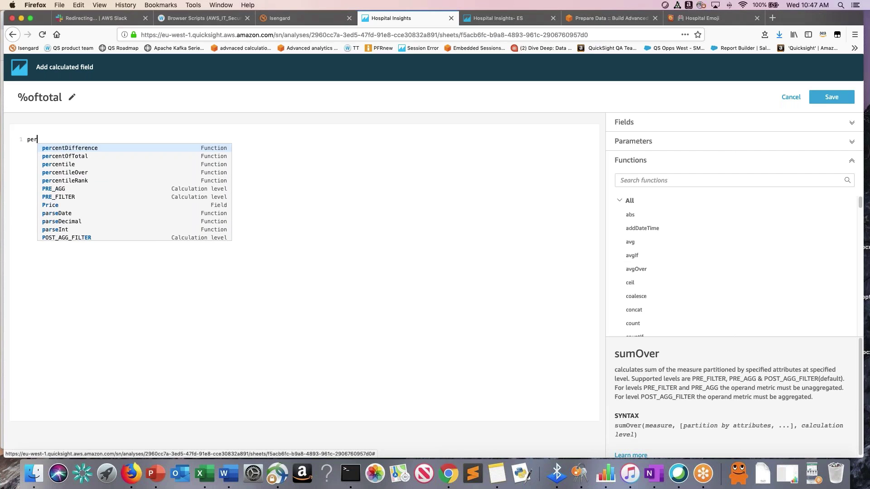
click(105, 156)
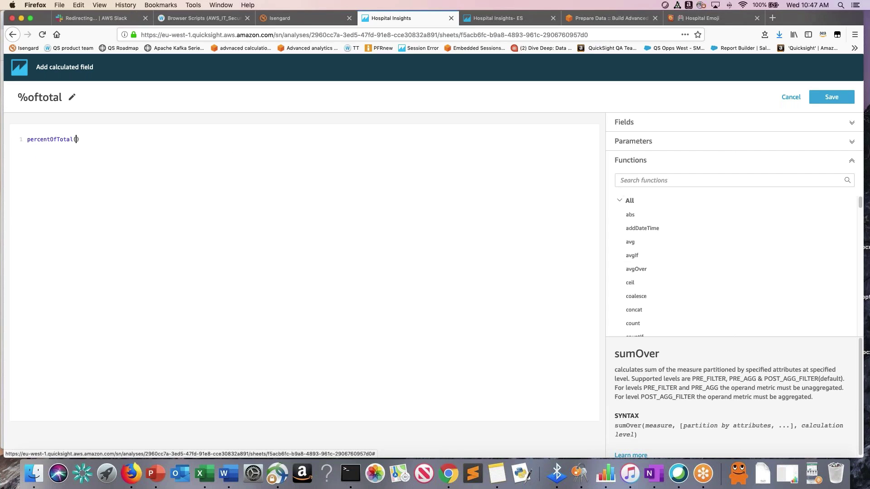
click(637, 180)
text(per)
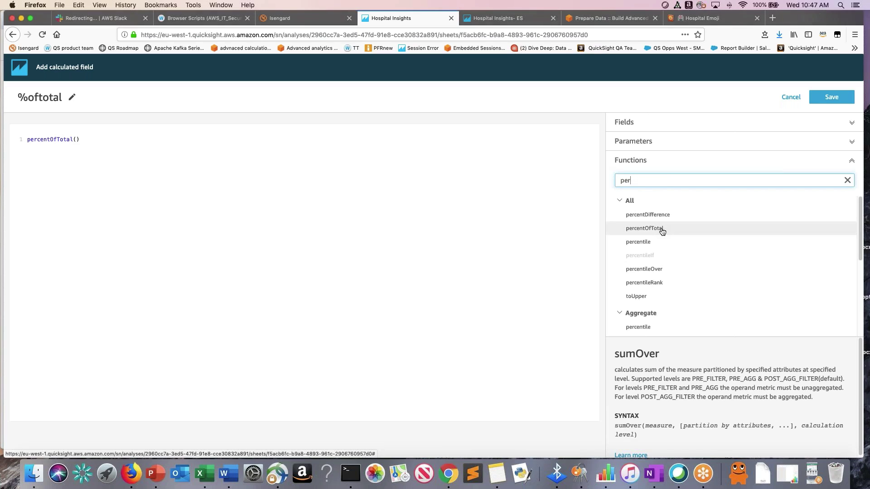
click(663, 233)
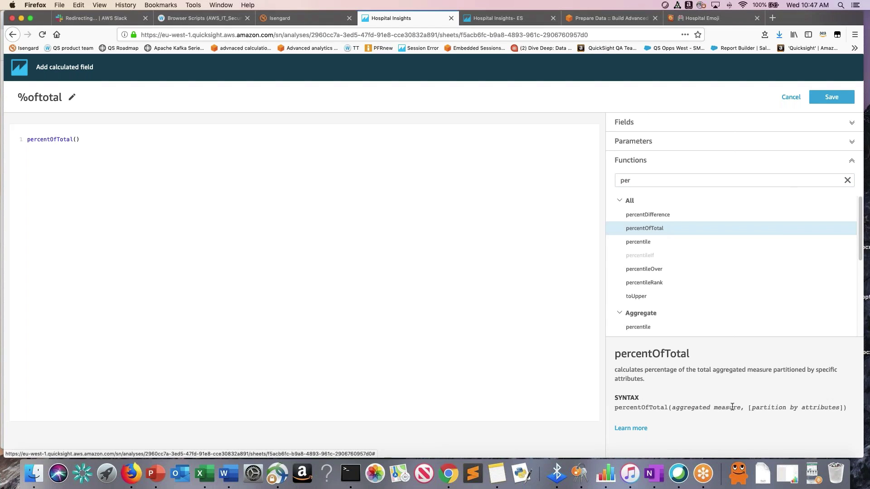
click(77, 139)
text(sum)
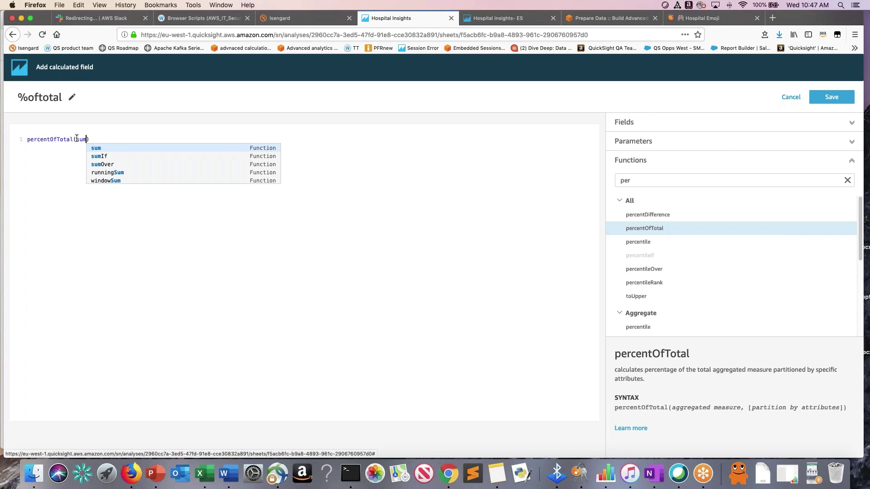
text((re)
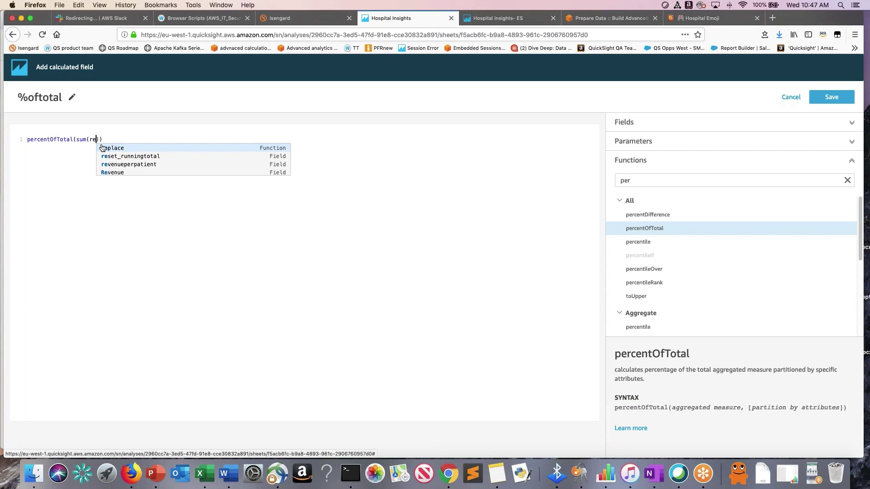
click(121, 174)
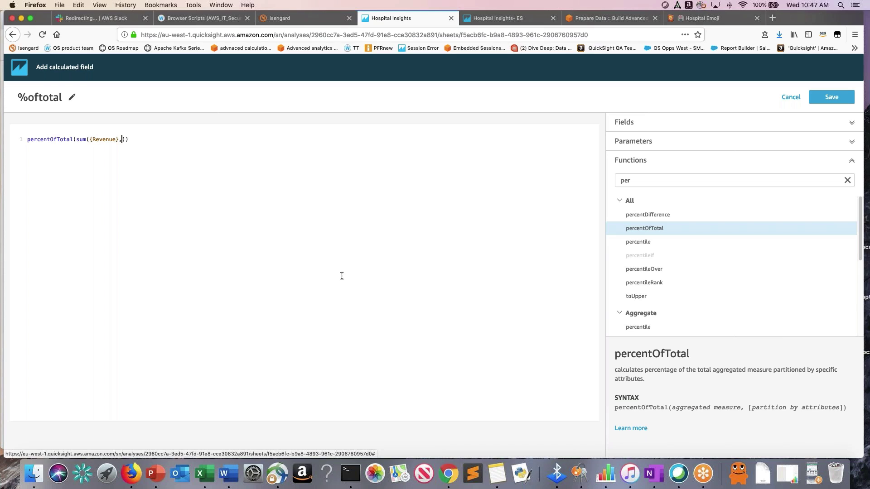
text(, [)
Fix the parentheses so the formula reads percentOfTotal(sum({Revenue}),[]) and save it.
key(super+a)
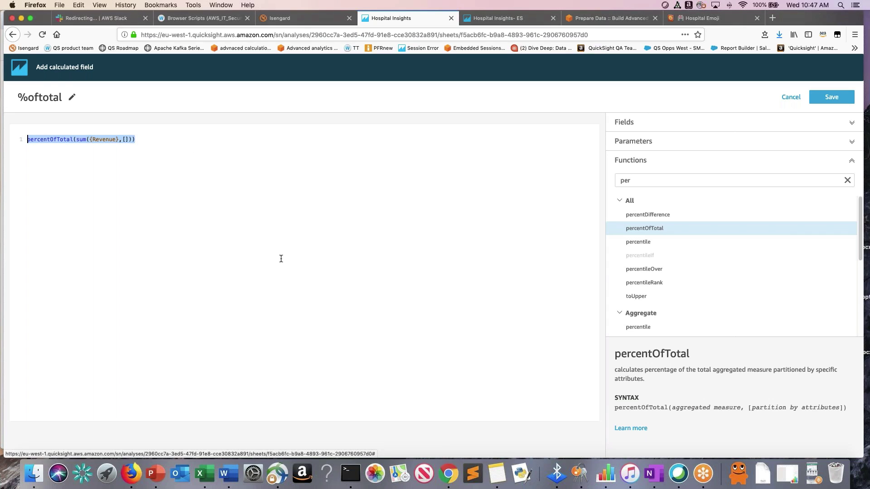
click(840, 98)
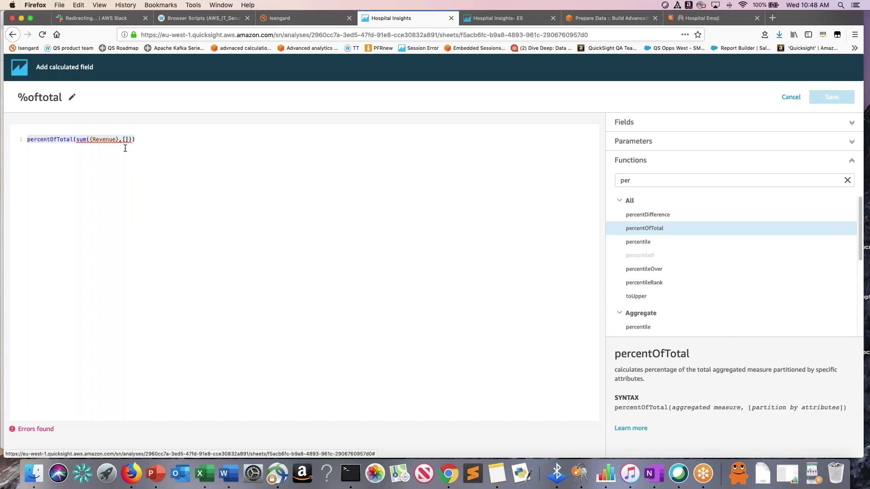
click(138, 139)
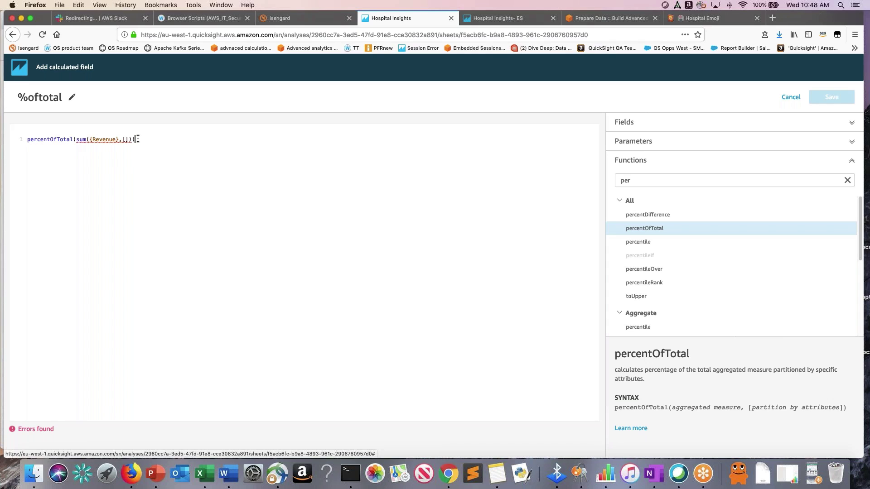
key(BackSpace)
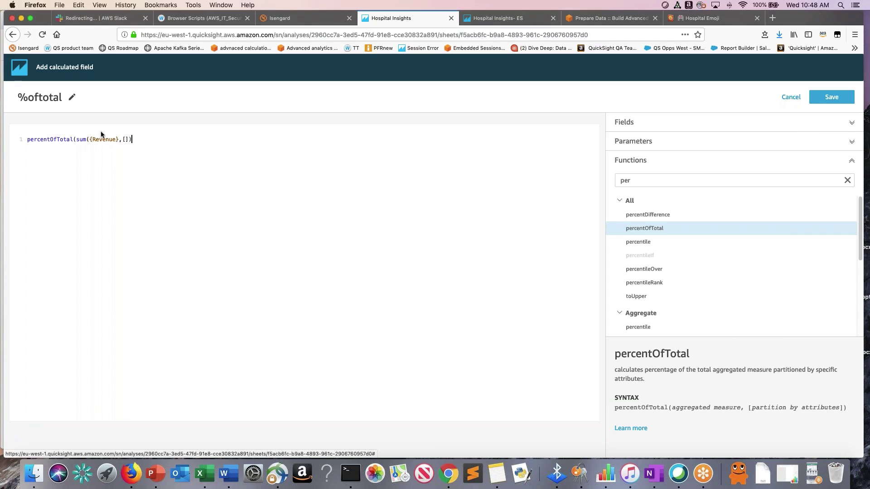
triple_click(54, 137)
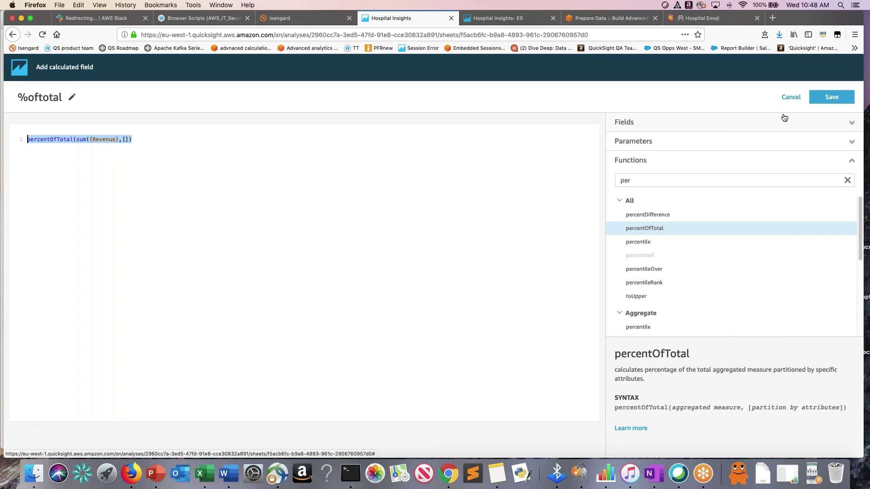
click(284, 216)
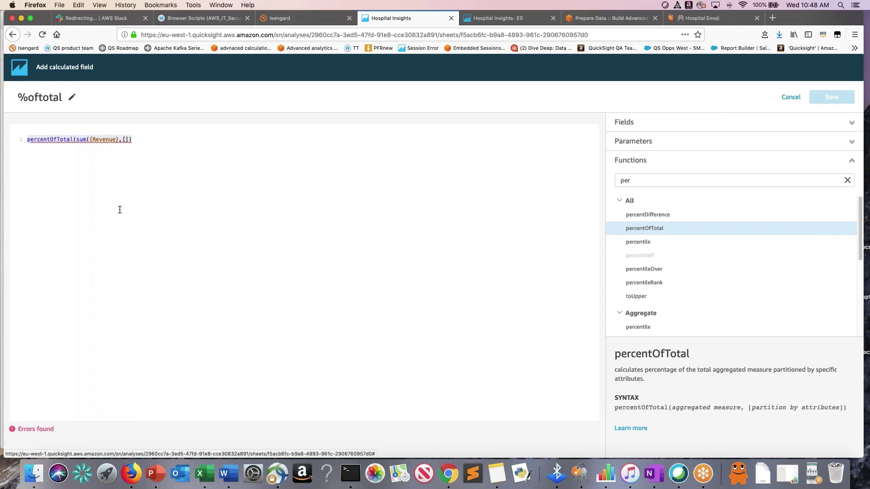
click(122, 140)
text())
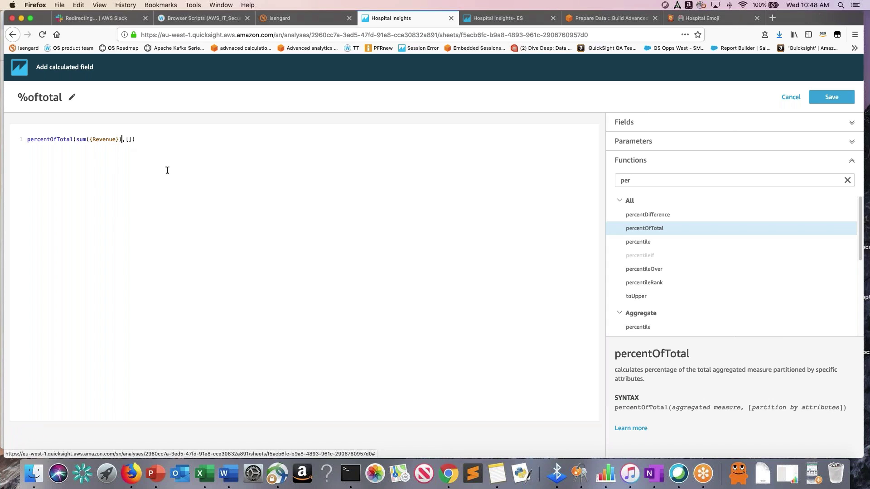
drag(222, 144, 13, 140)
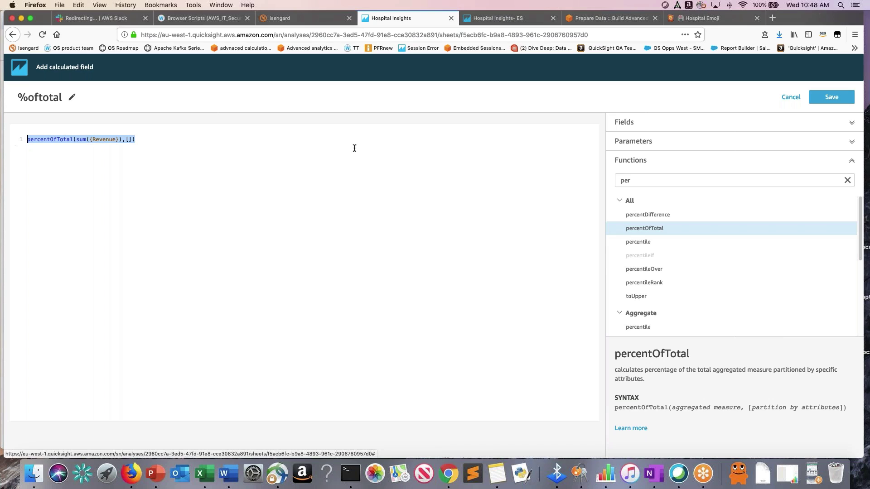
click(838, 97)
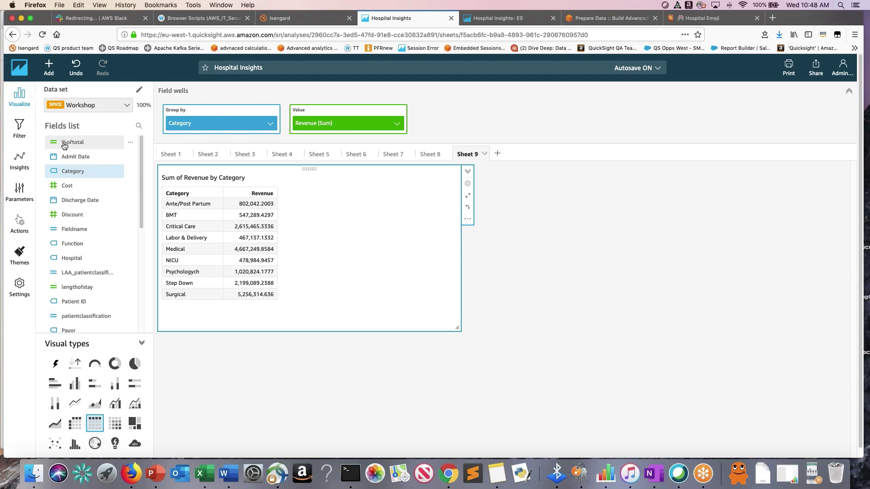
Add %oftotal to the table's values and show it as Percent, e.g. Surgical 29.11%.
drag(64, 146, 324, 135)
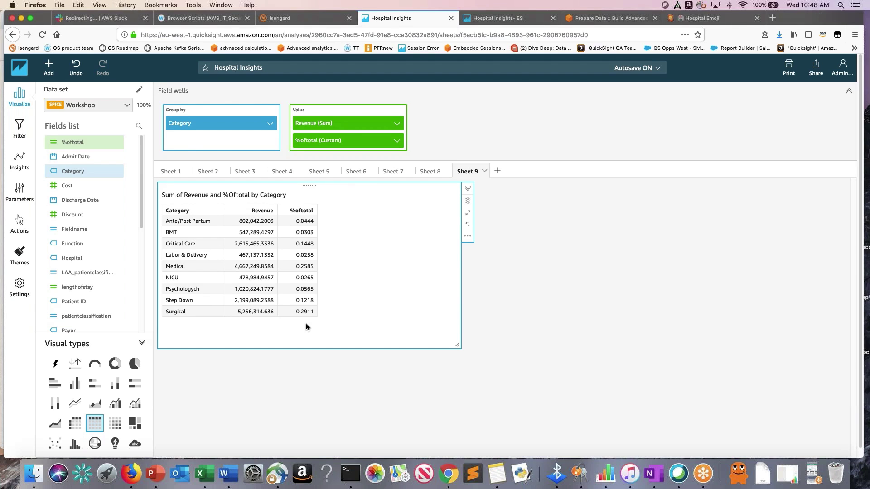
click(398, 143)
mouse_move(427, 193)
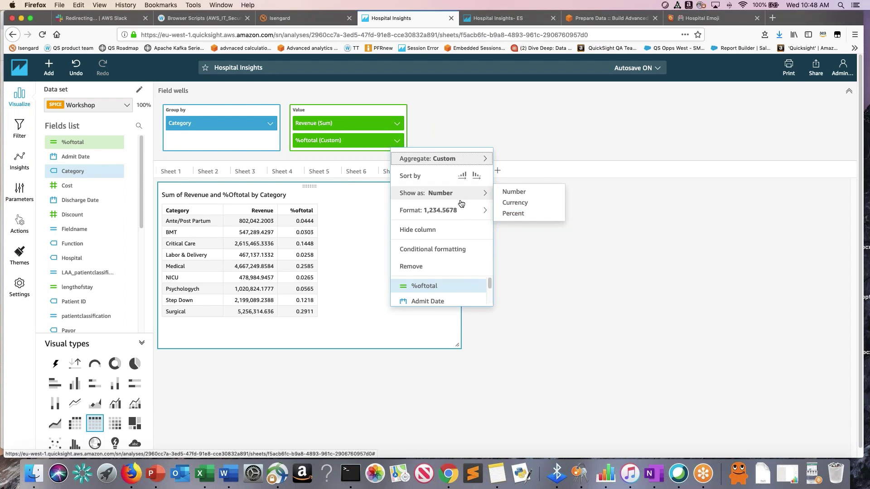
click(524, 218)
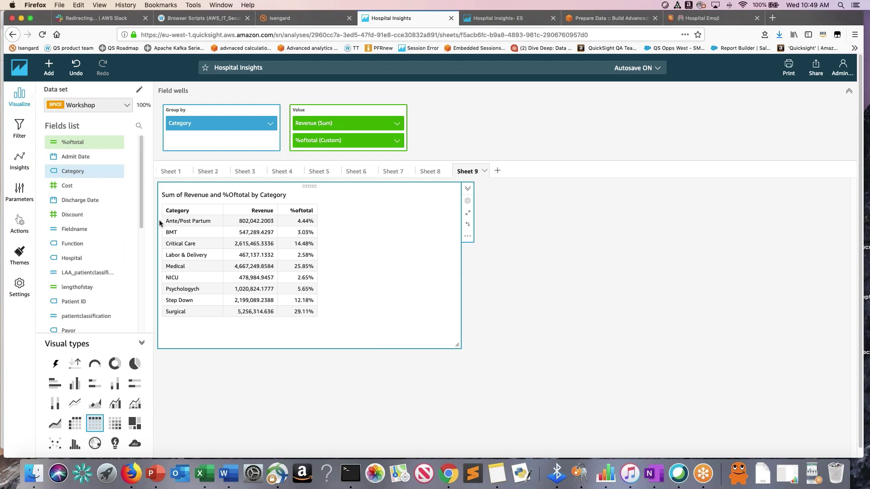
click(25, 133)
Create a Category filter including only BMT and NICU, giving 53.32% and 46.67%.
click(108, 179)
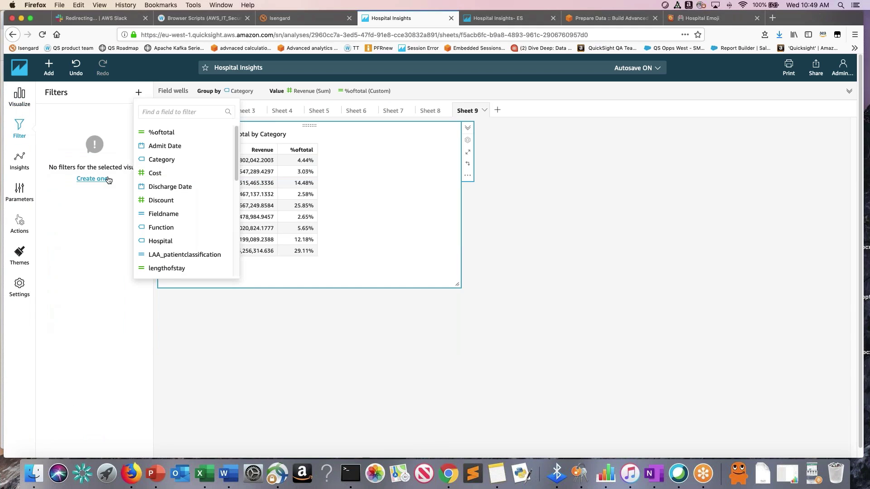
click(167, 112)
text(cate)
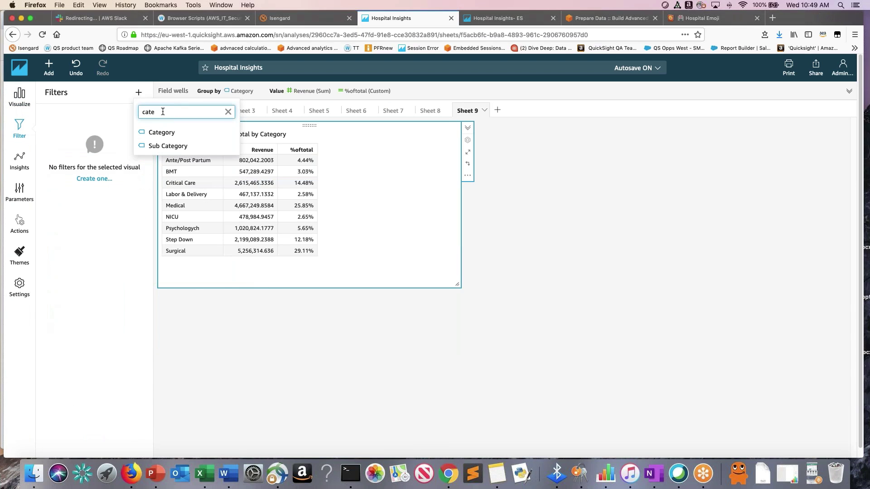
click(171, 136)
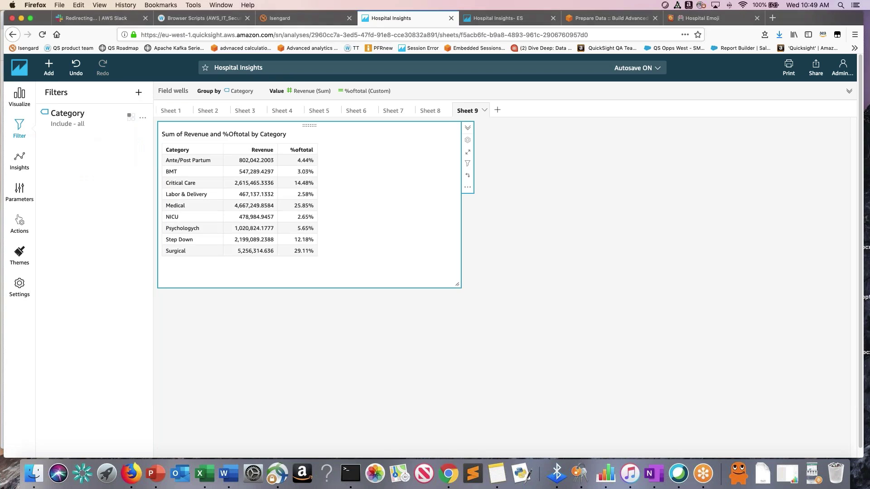
click(62, 125)
click(49, 210)
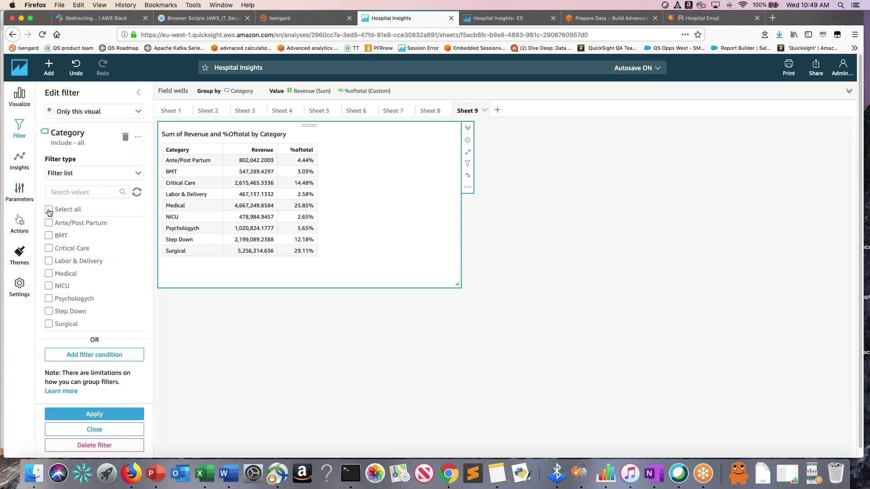
click(49, 236)
click(54, 288)
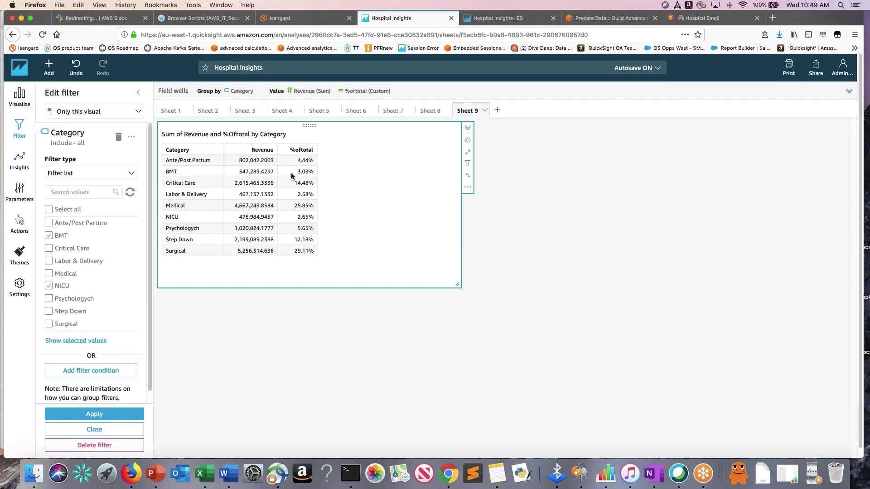
click(85, 415)
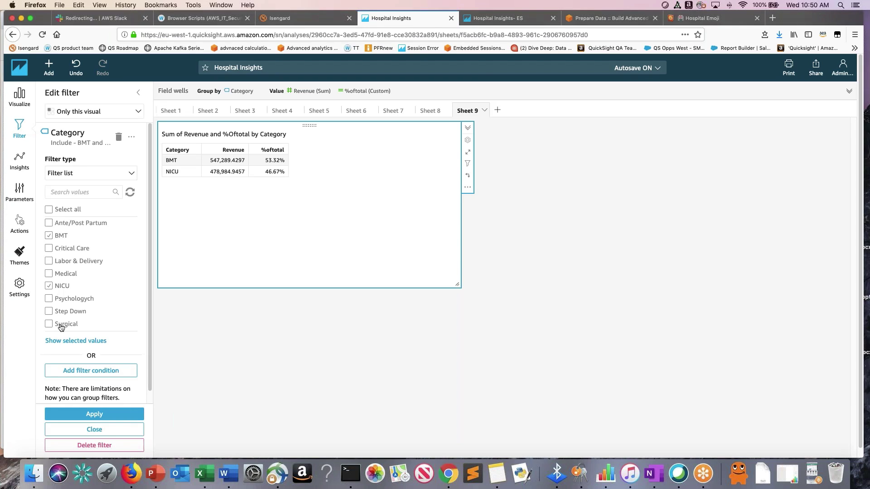
Create a new calculated field named 'fixedtotal revenue'.
click(50, 69)
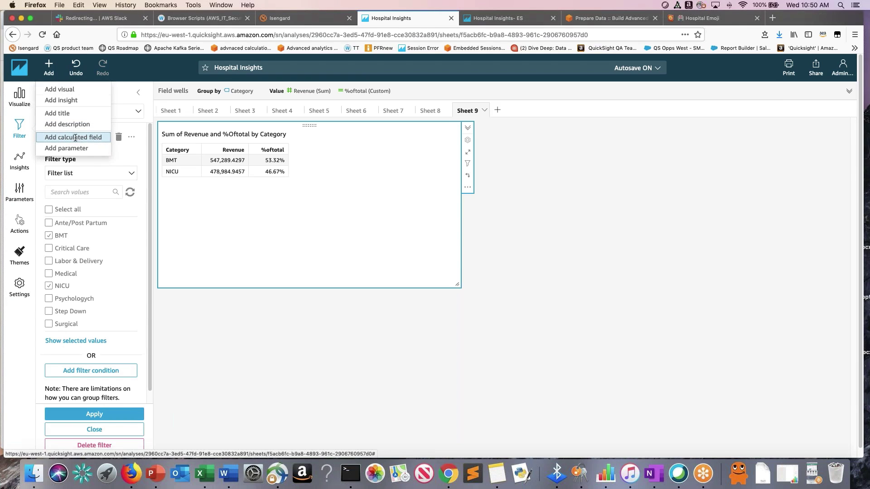
click(75, 136)
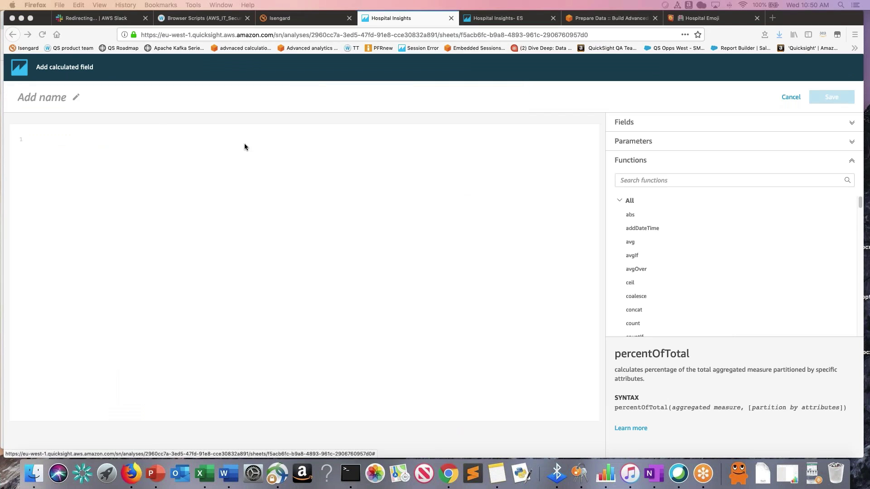
click(59, 100)
click(45, 97)
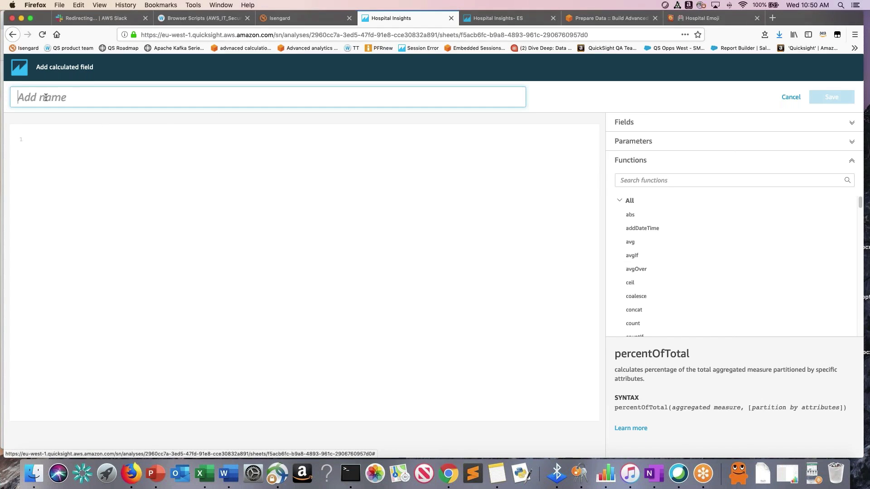
text(fix)
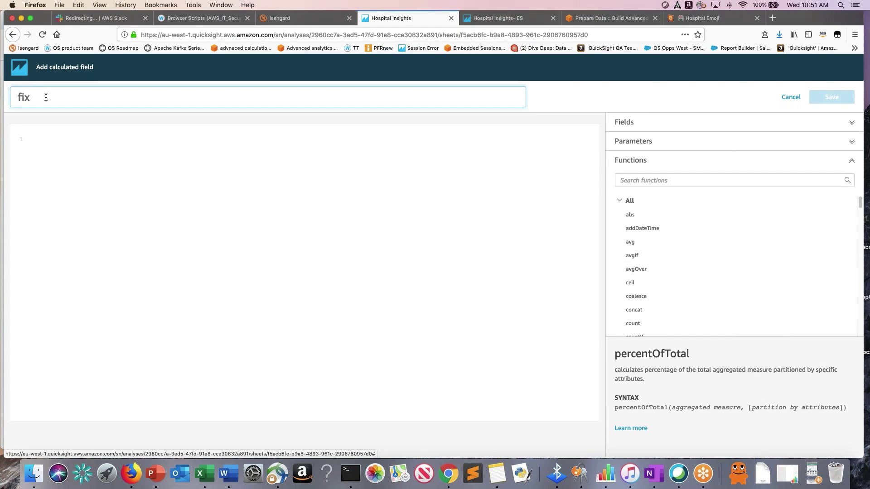
text(edtotal revenue)
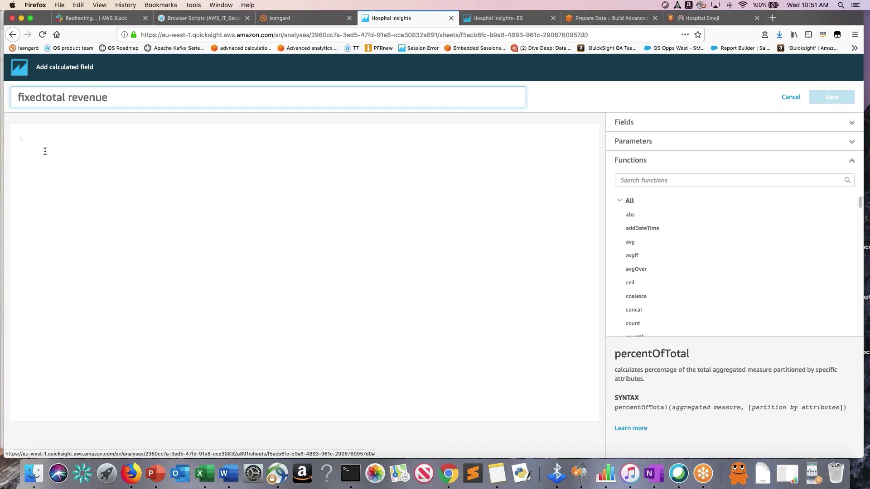
Enter the formula sumOver({Revenue},[],PRE_FILTER) and save the field.
click(44, 135)
text(sumo)
key(Return)
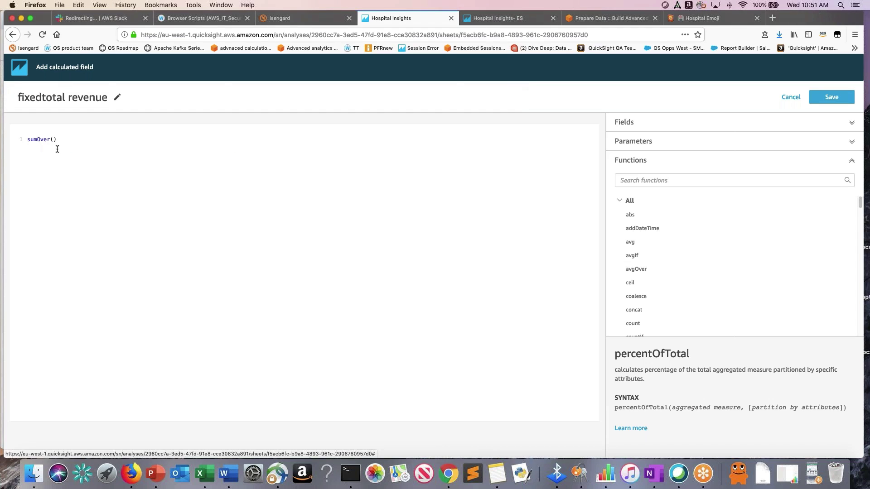
text(reve)
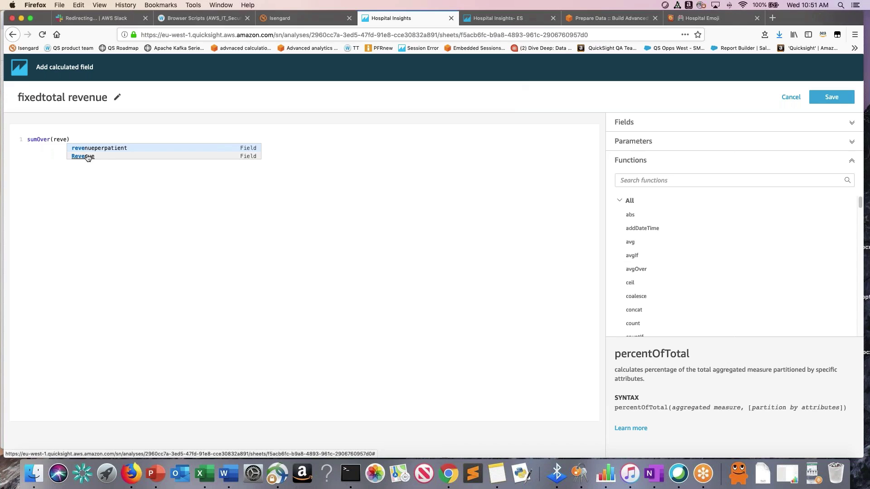
click(86, 156)
text(,[])
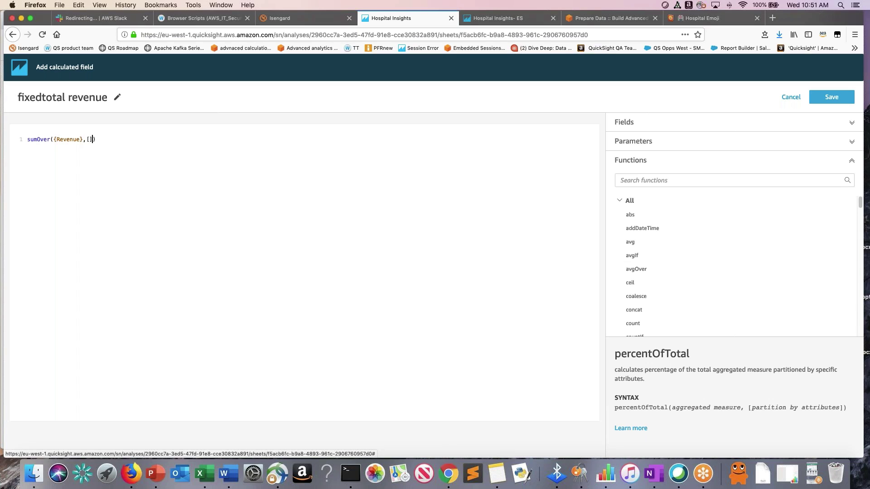
text(,pre)
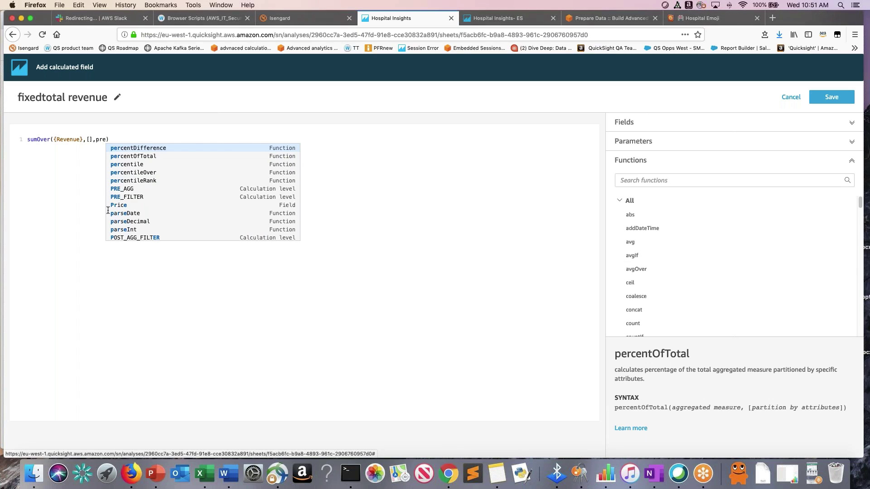
click(128, 193)
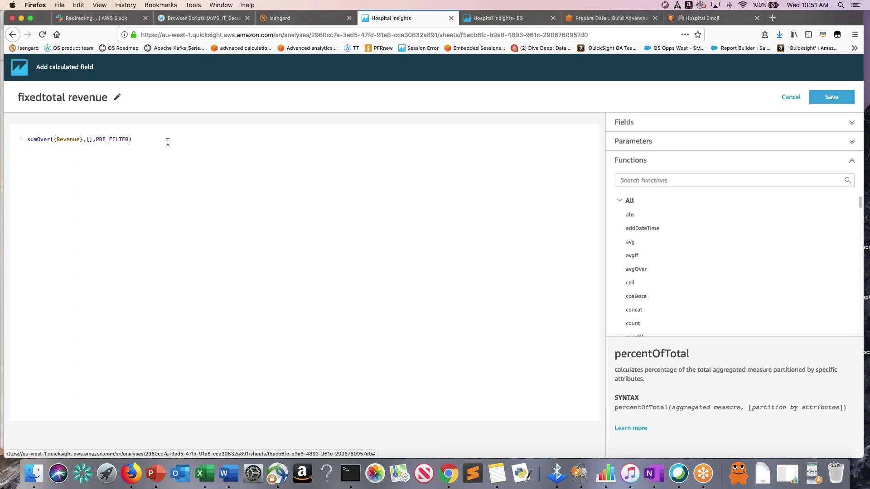
key(super+a)
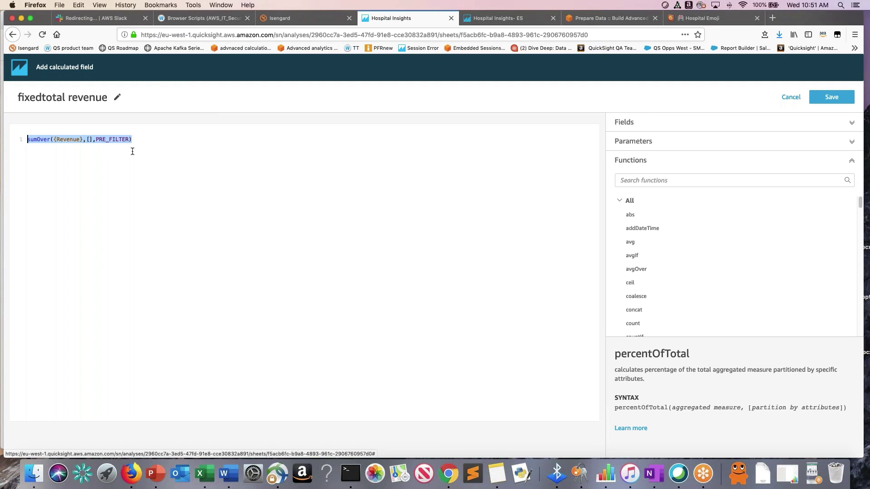
click(832, 97)
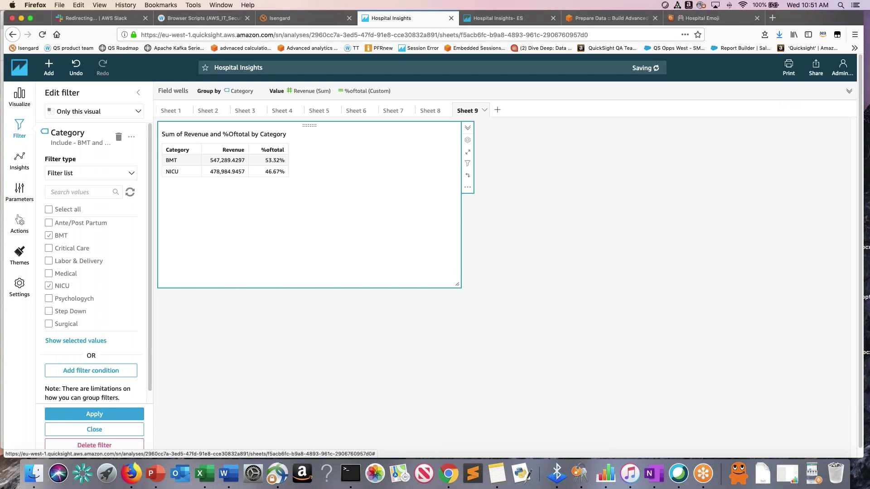
Set the Category filter to Select all so the table lists all nine categories.
click(138, 92)
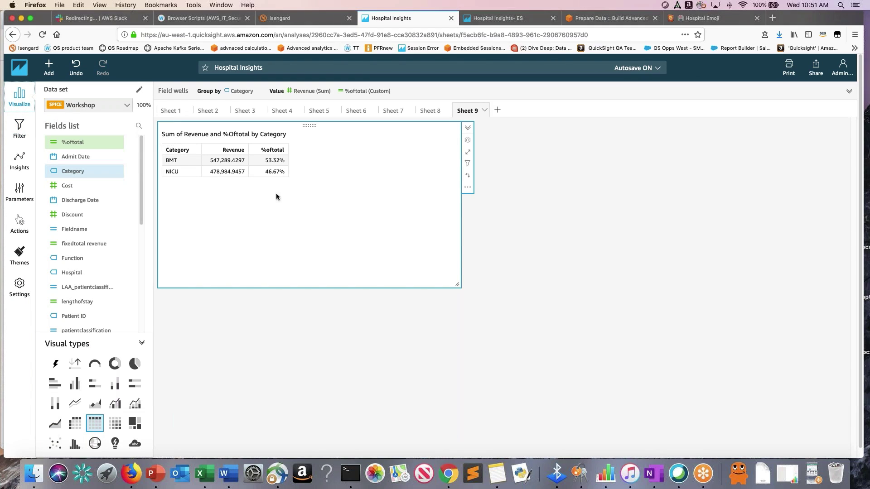
click(19, 128)
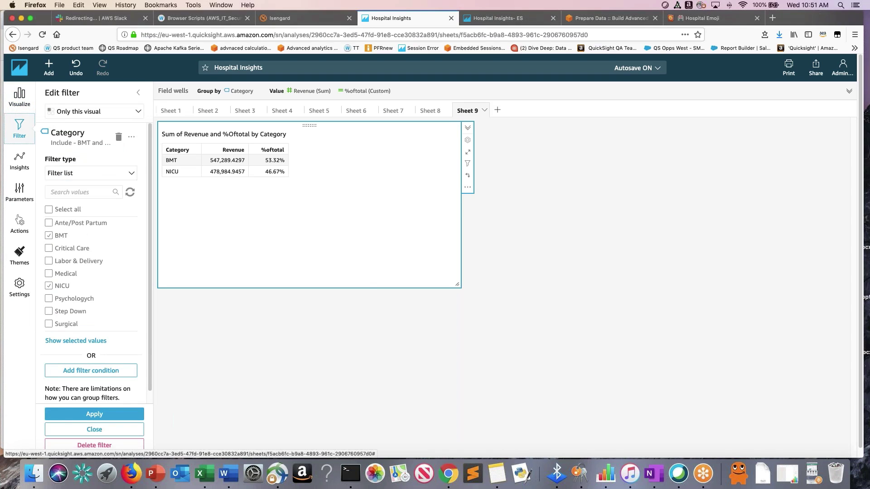
click(49, 209)
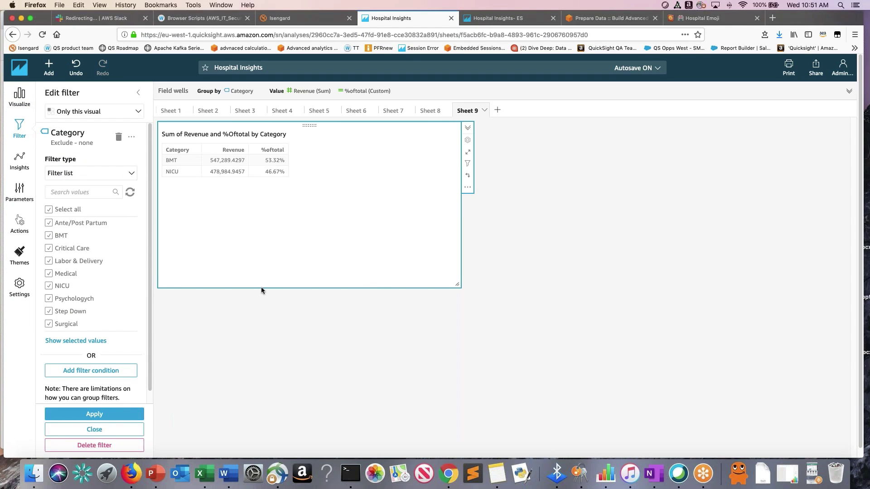
click(19, 97)
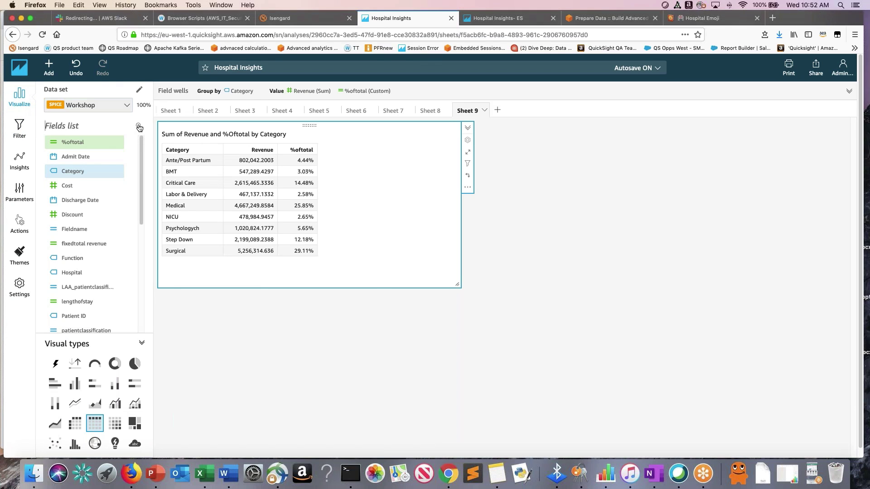
Add fixedtotal revenue (18,054,396.9534 per category) to the table and show a totals row.
click(139, 127)
text(fi)
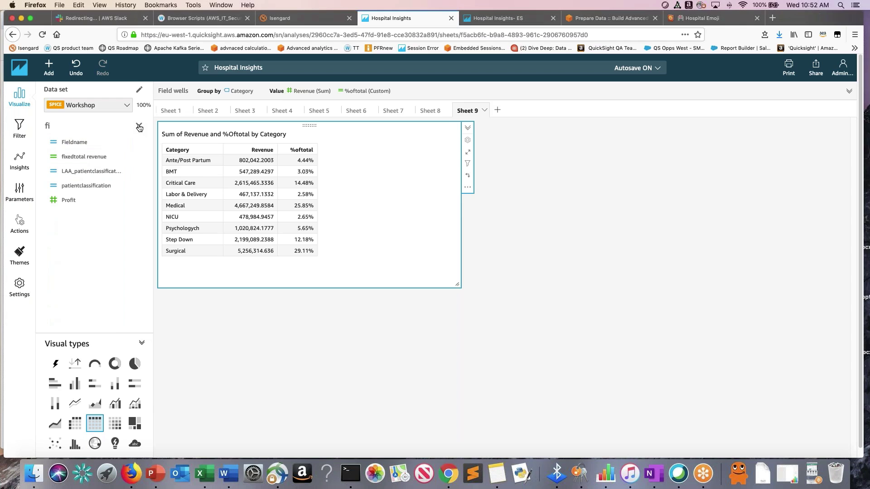
click(117, 156)
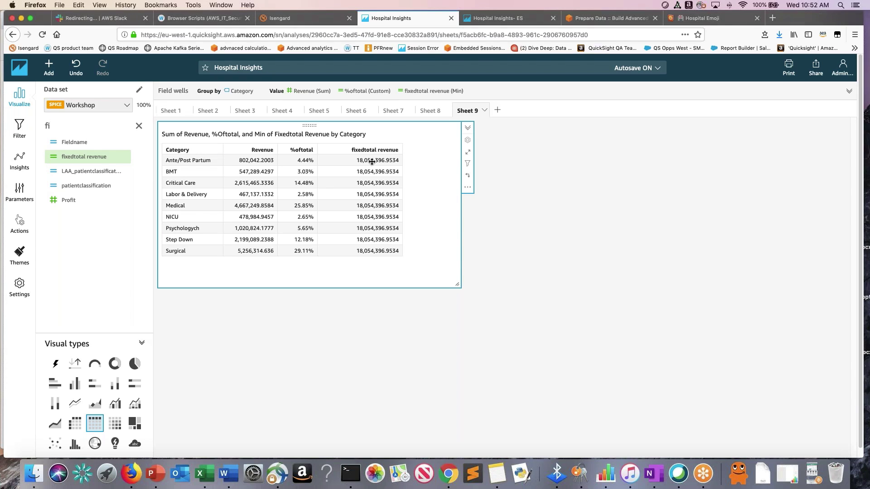
click(468, 187)
click(484, 218)
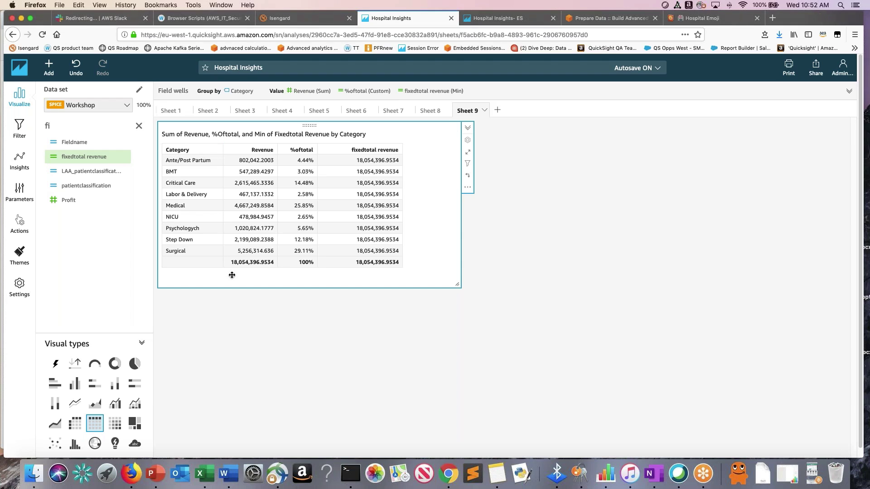
Exclude Ante/Post Partum, BMT, Critical Care and Labor & Delivery via the Category filter.
click(139, 126)
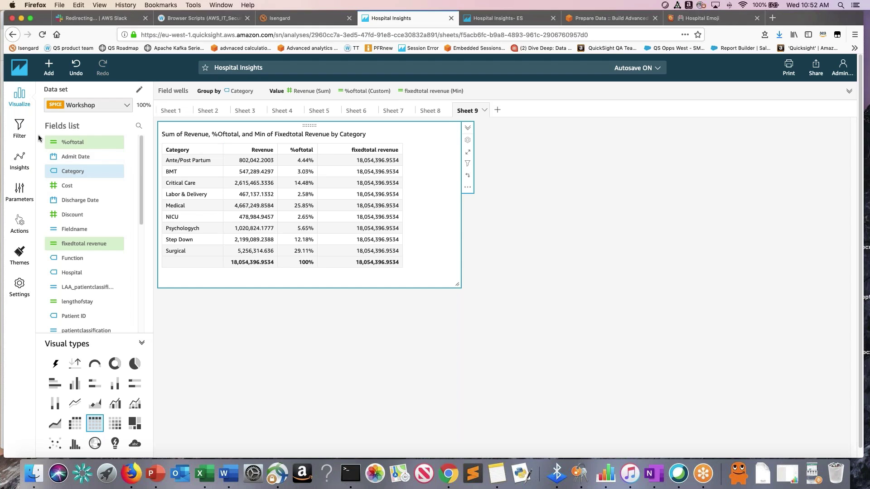
click(20, 133)
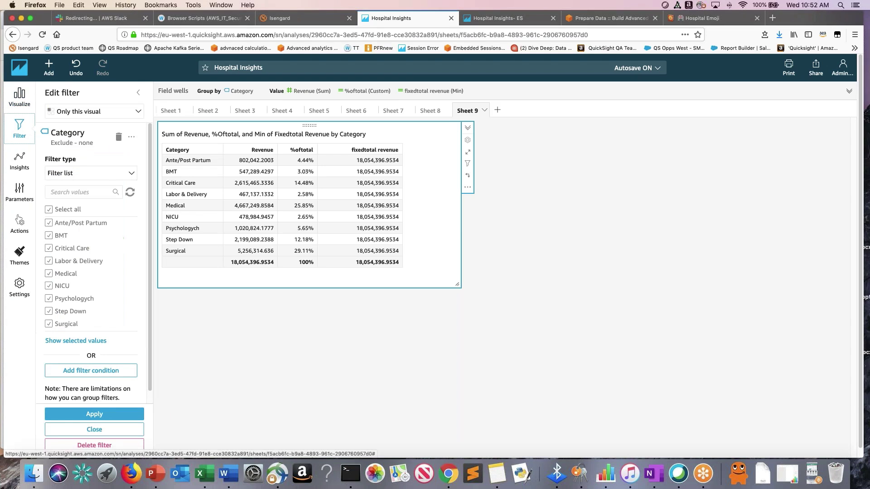
click(49, 223)
click(49, 236)
click(49, 248)
click(49, 261)
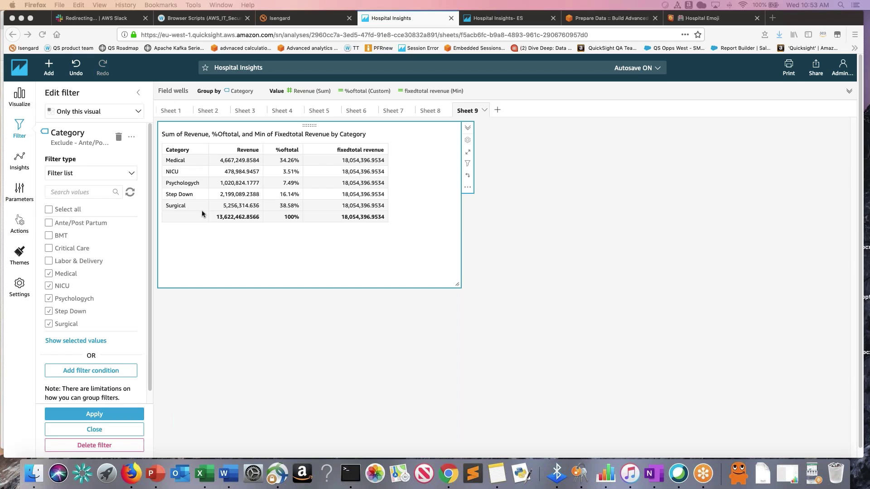
click(48, 72)
Start a new calculated field named LAA%oftotal.
click(74, 137)
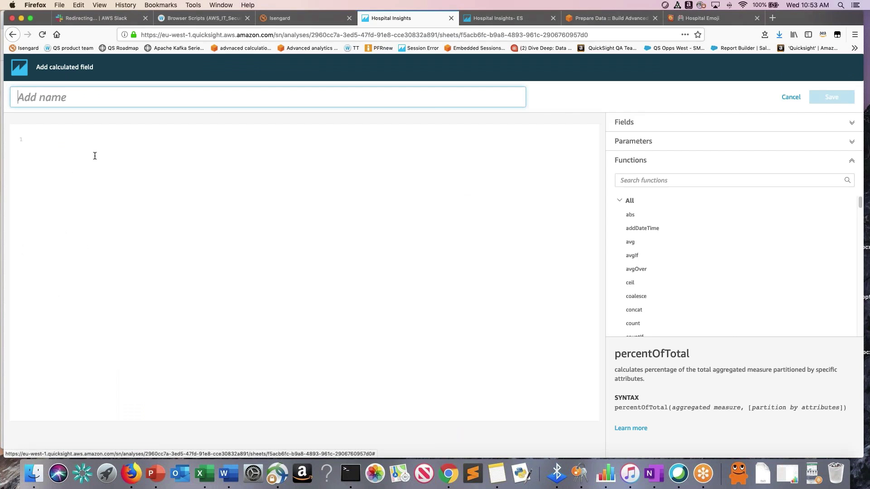
text(correct%oftotal)
double_click(51, 98)
text(pre)
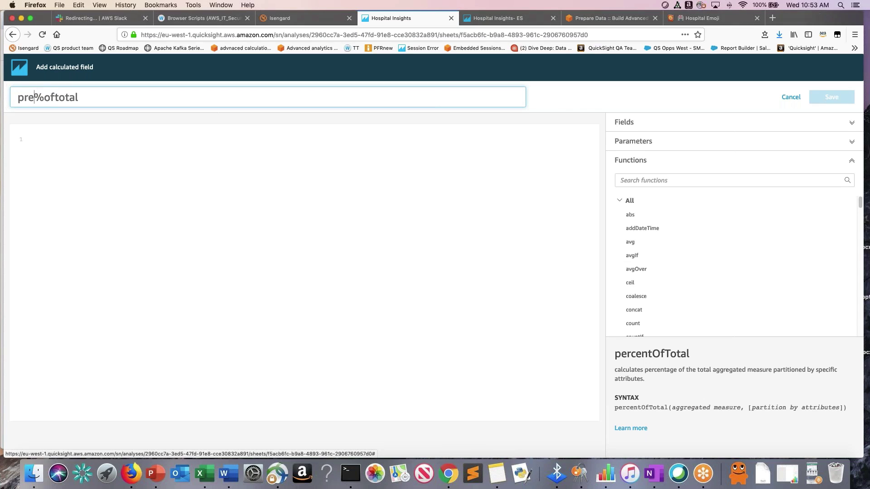
text(_)
key(BackSpace)
key(BackSpace)
key(BackSpace)
key(BackSpace)
text(LAA)
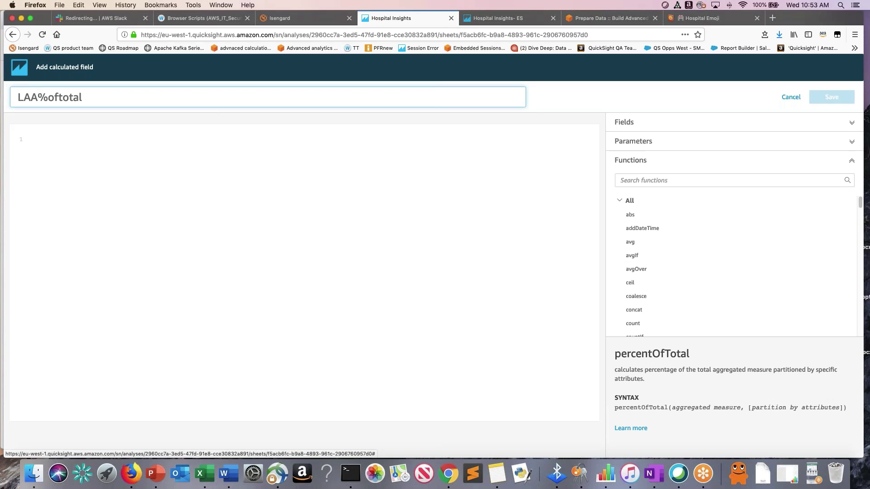
Write the formula sum({Revenue})/{fixedtotal revenue} using field autocomplete.
click(65, 151)
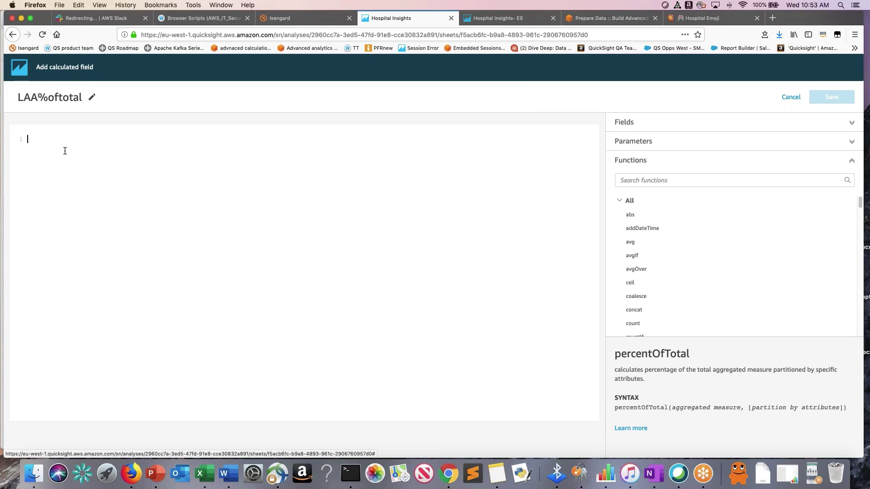
text(sum)
text((re)
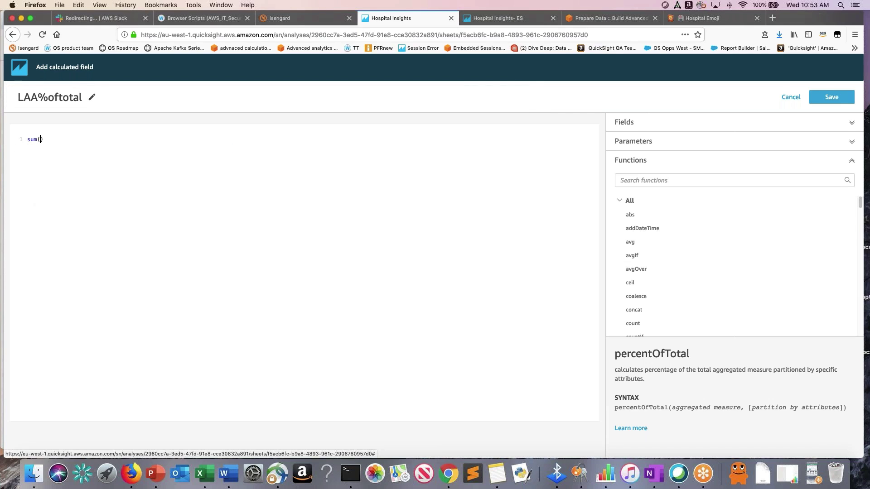
click(72, 172)
text(/fi)
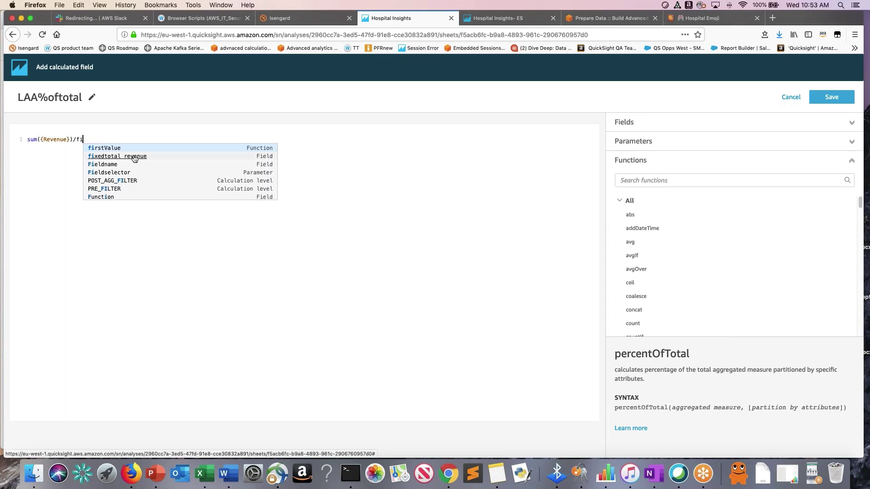
click(117, 156)
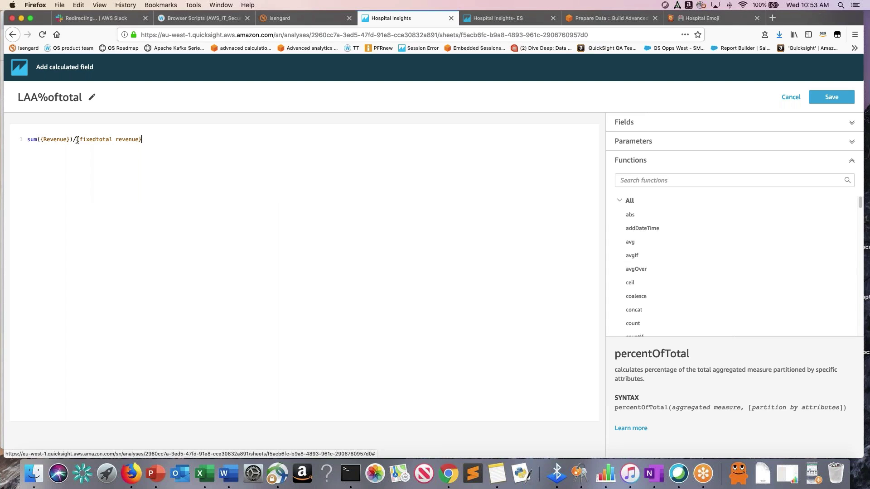
click(28, 139)
drag(28, 140, 73, 140)
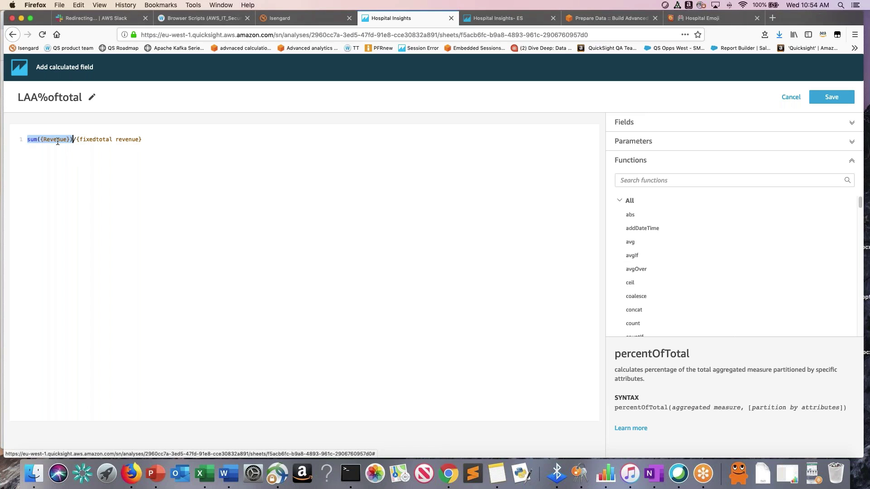
click(75, 140)
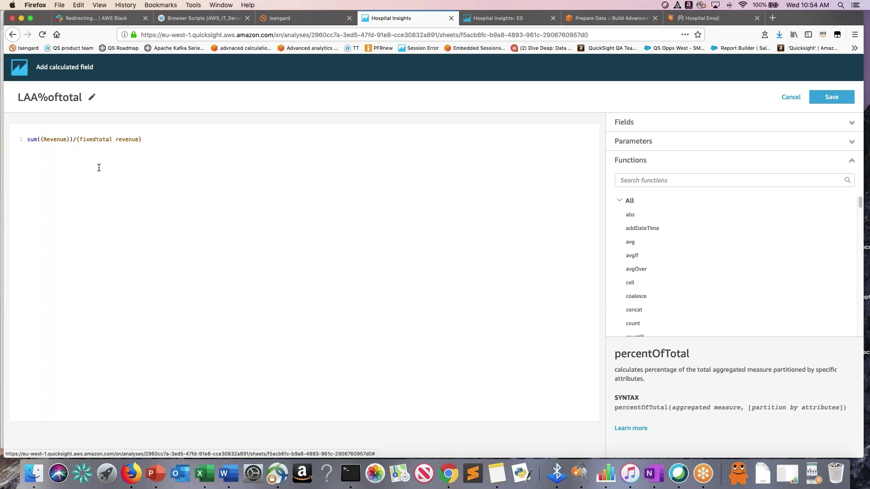
Wrap {fixedtotal revenue} in min(), giving sum({Revenue})/min({fixedtotal revenue}).
text(min()
click(162, 139)
text()))
Delete the trial second formula line and save the LAA%oftotal field.
text(sum(re)
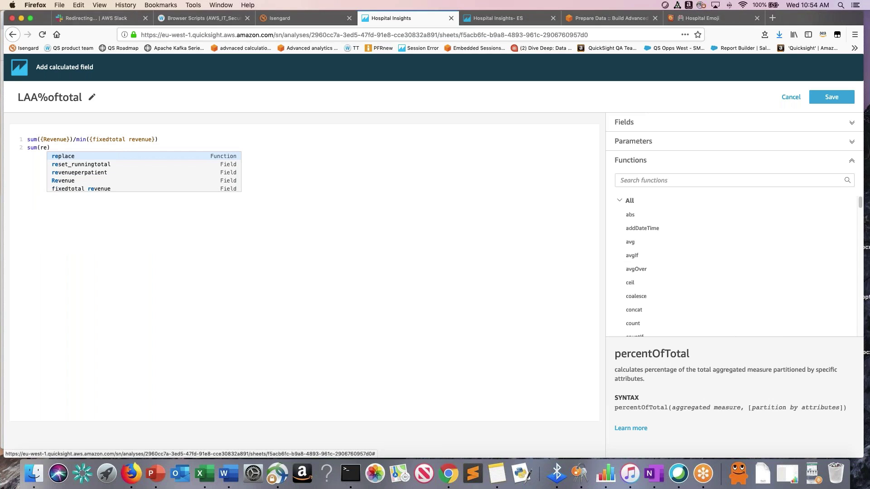
click(68, 179)
text(/)
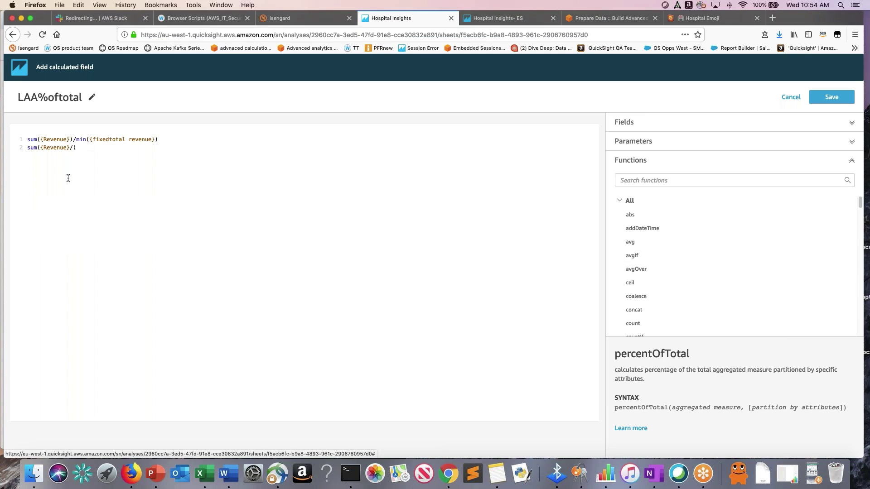
text(fi)
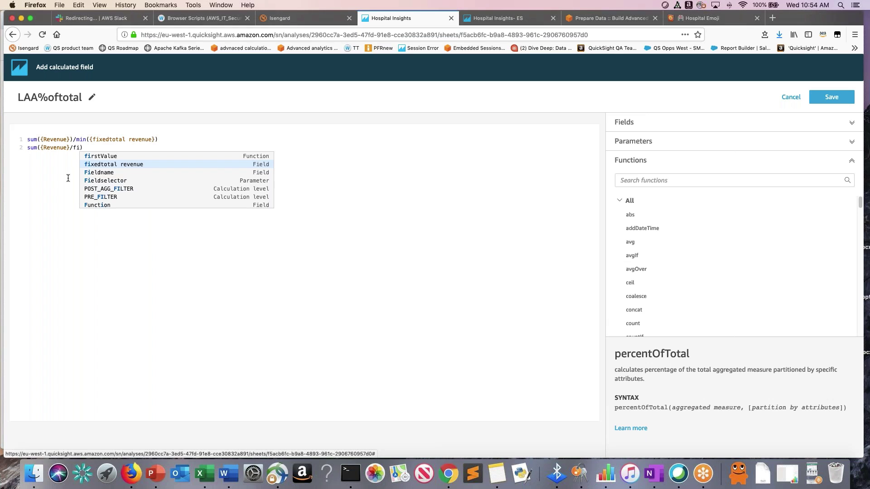
click(114, 165)
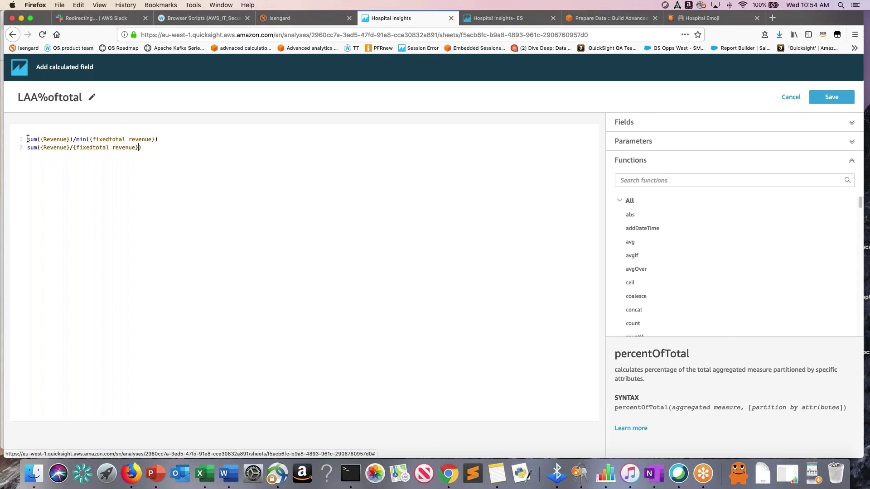
drag(28, 139, 72, 140)
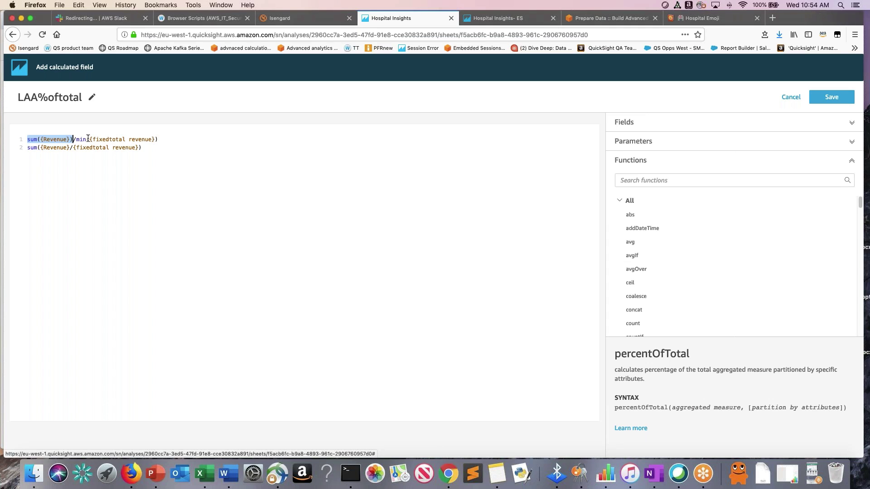
drag(144, 148, 25, 151)
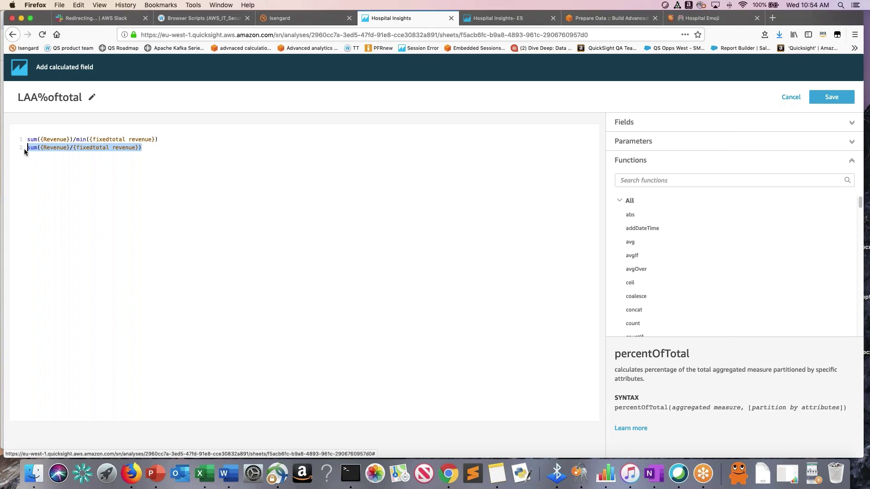
key(BackSpace)
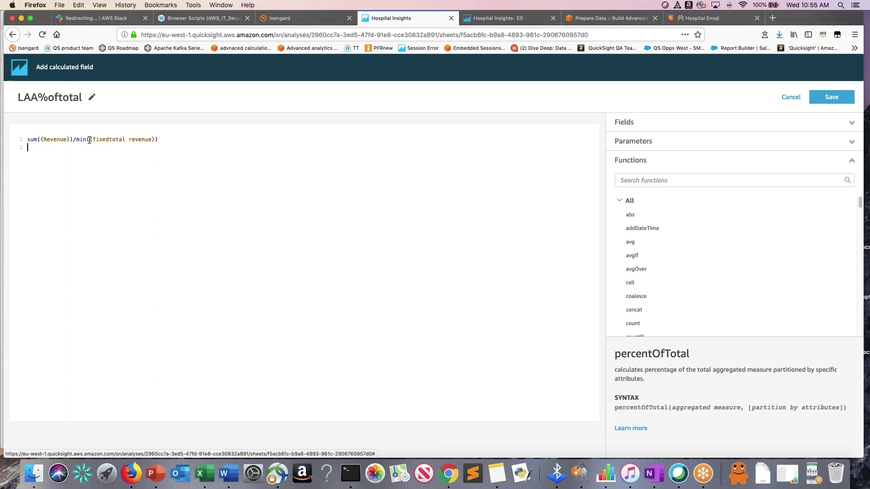
key(super+a)
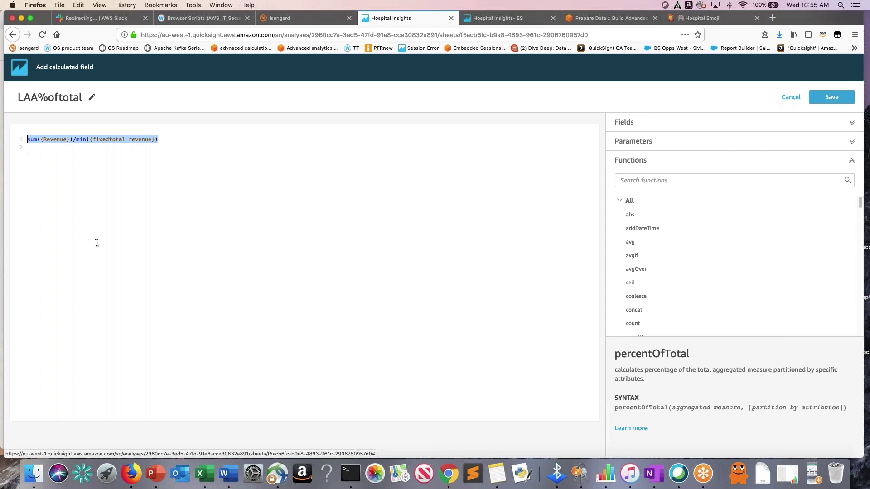
click(815, 97)
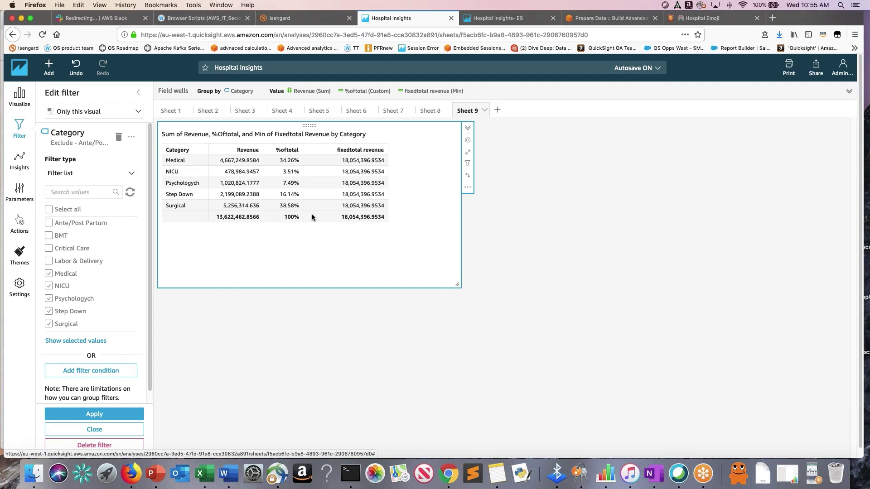
Search fields for 'laa' and add LAA%oftotal to the table's Value well.
click(407, 94)
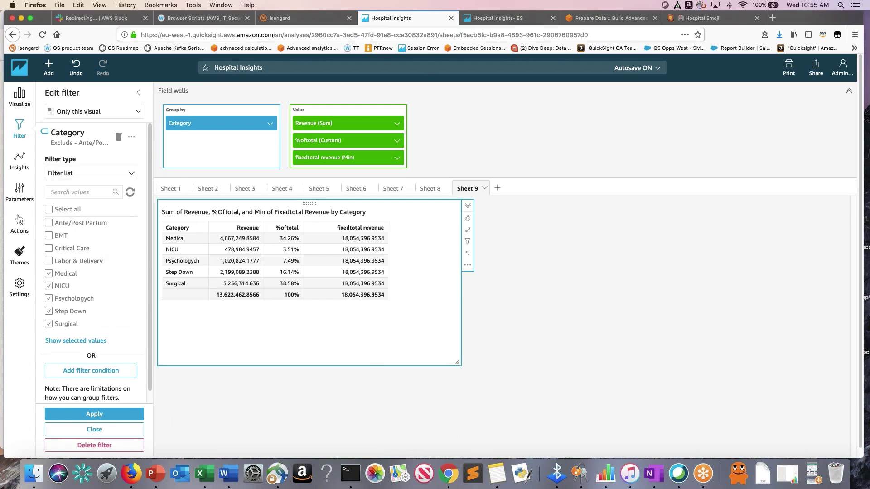
click(19, 96)
click(140, 129)
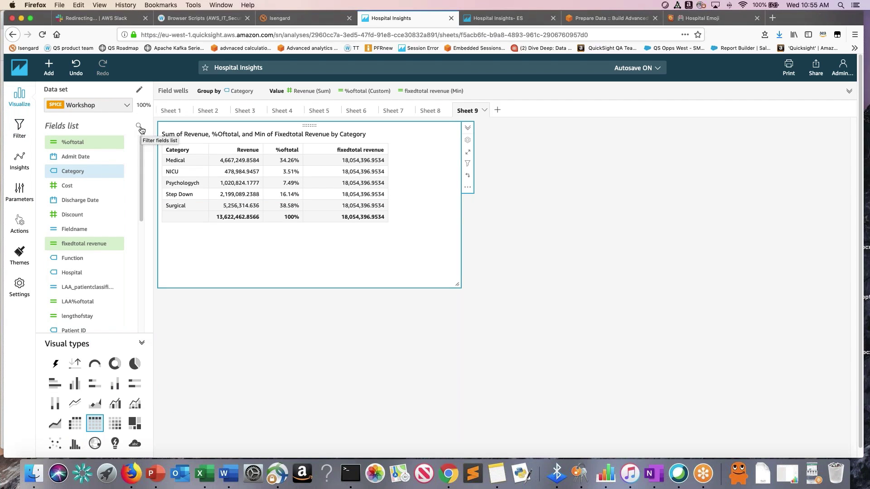
click(140, 129)
text(laa)
drag(82, 161, 450, 189)
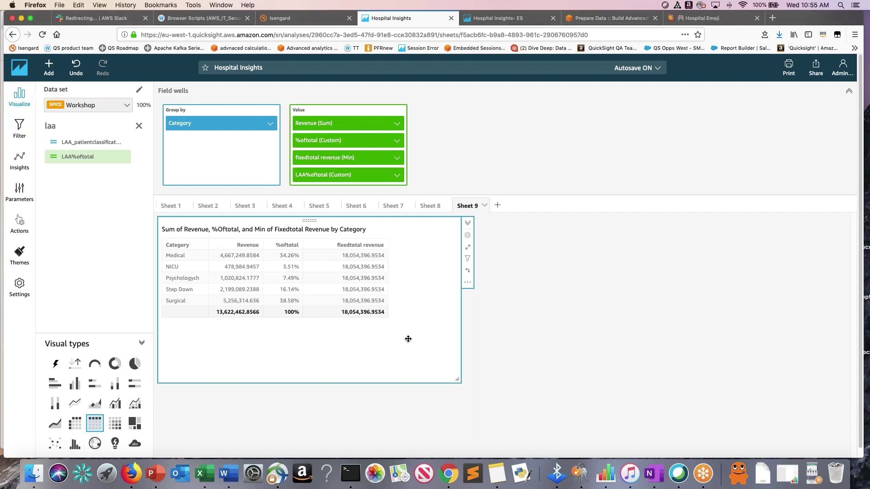
Show LAA%oftotal as Percent and move it ahead of fixedtotal revenue.
click(397, 175)
mouse_move(462, 245)
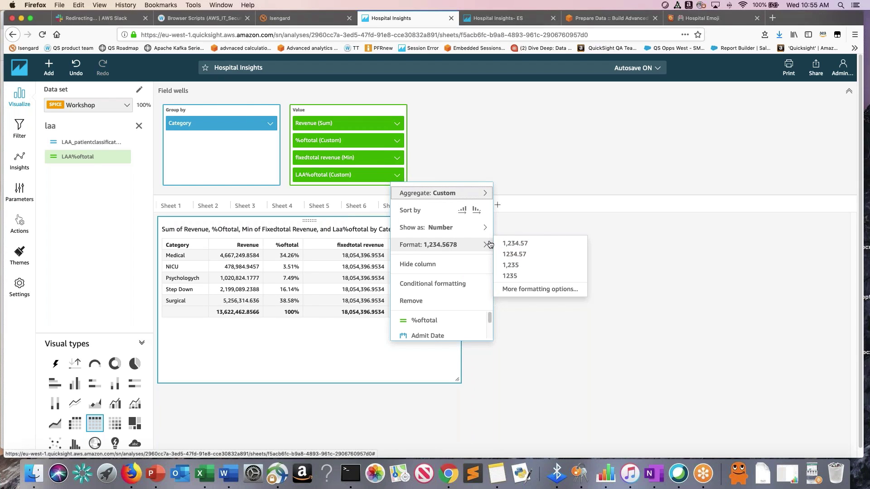
mouse_move(482, 228)
click(516, 249)
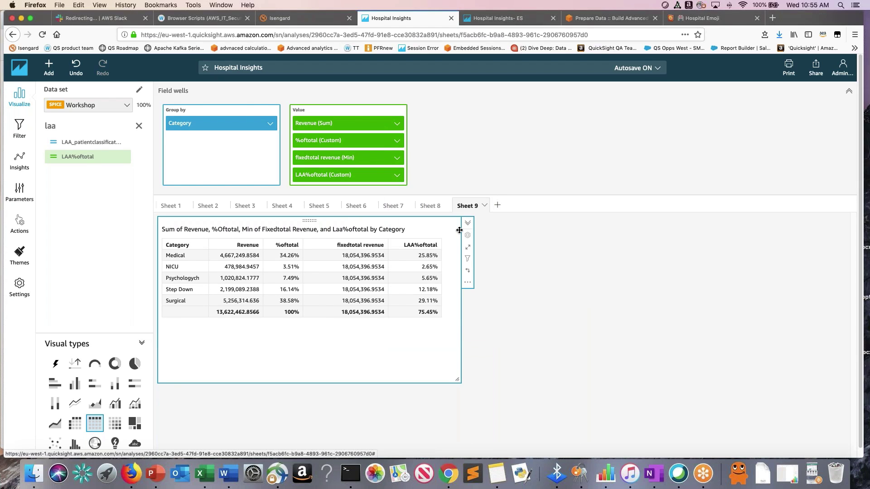
drag(323, 176, 321, 150)
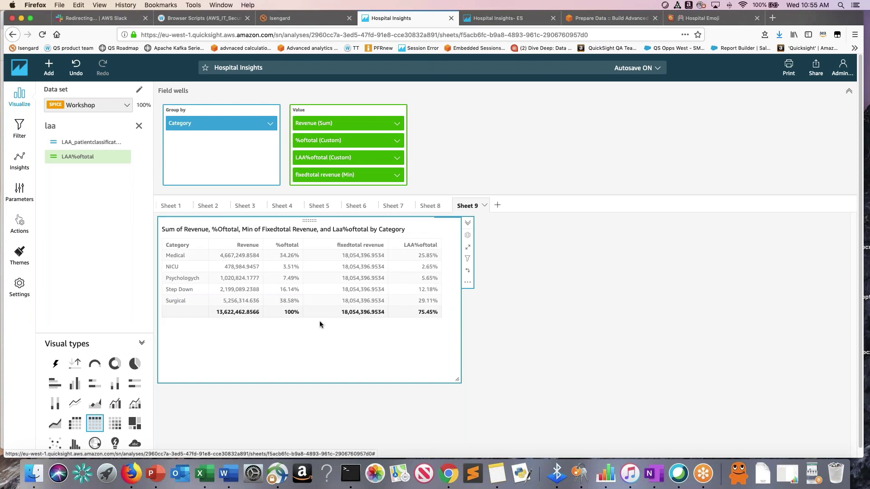
Remove the fixedtotal revenue (Min) column from the table.
click(397, 176)
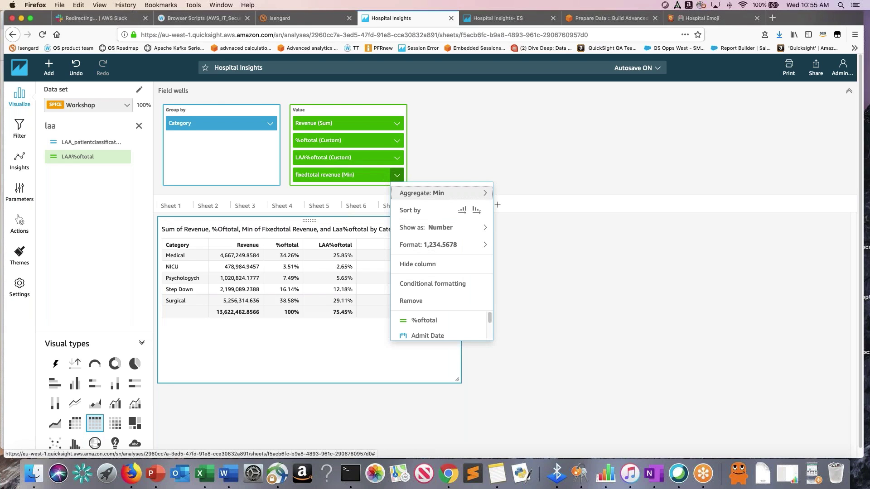
mouse_move(444, 245)
click(435, 301)
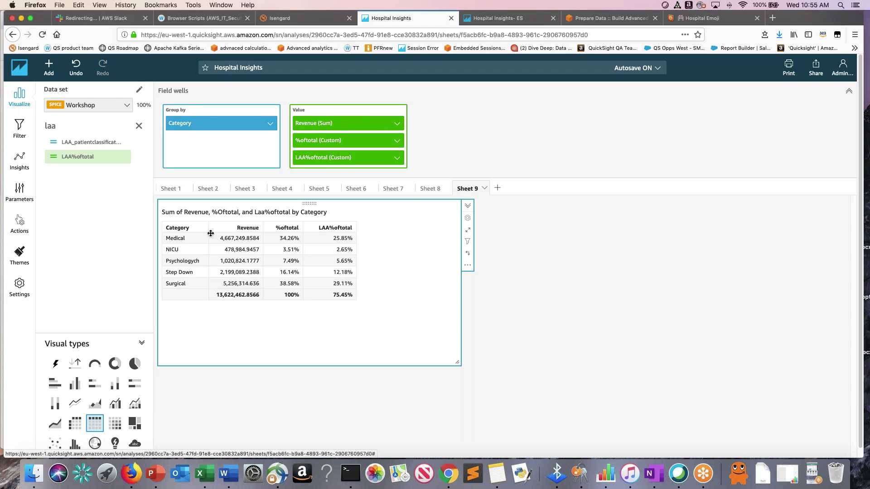
Restore Ante/Post Partum, excluding only BMT, Critical Care and Labor & Delivery, and shrink the visual slightly.
click(18, 127)
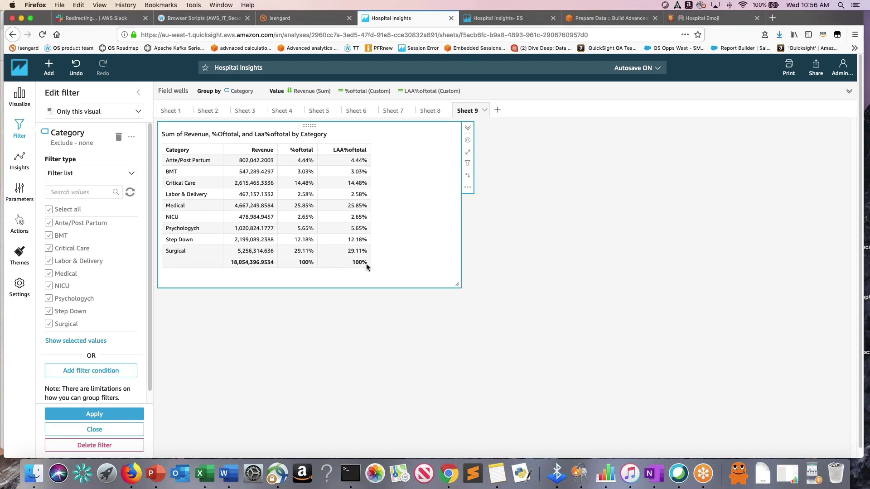
click(48, 236)
click(49, 248)
click(49, 261)
click(122, 414)
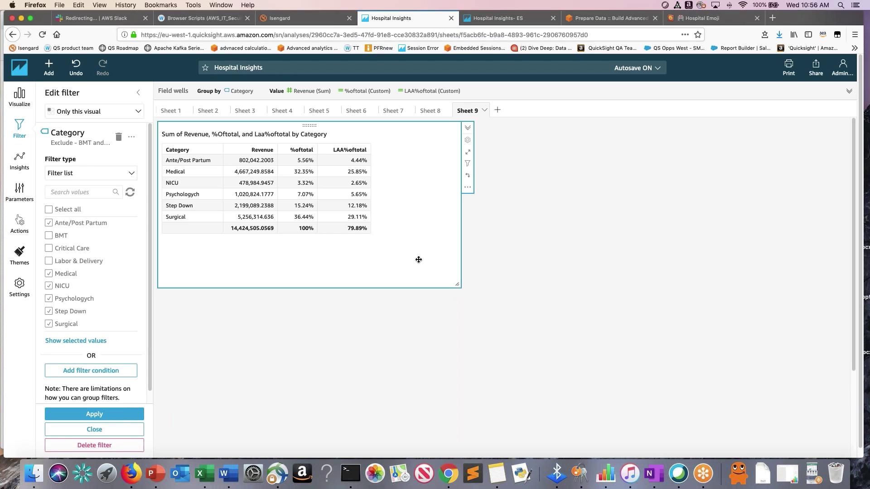
drag(419, 260, 429, 259)
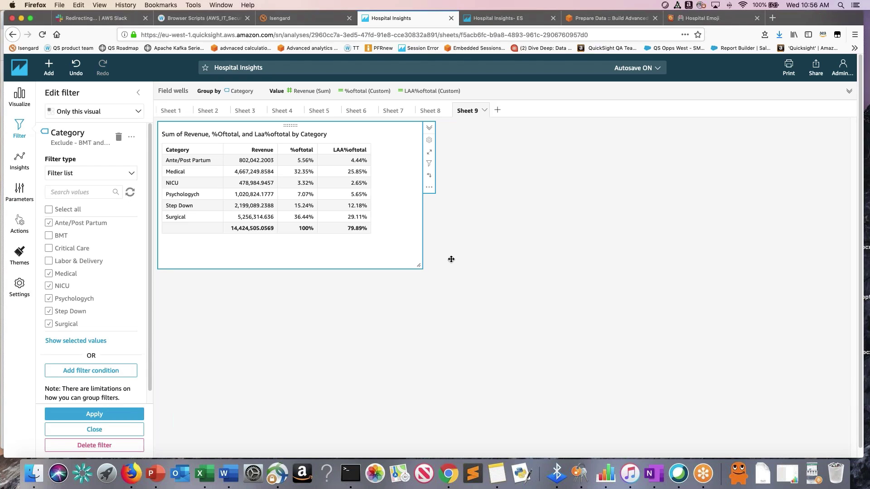
Return from the filter editor to the Filters list, then switch to another application.
click(138, 92)
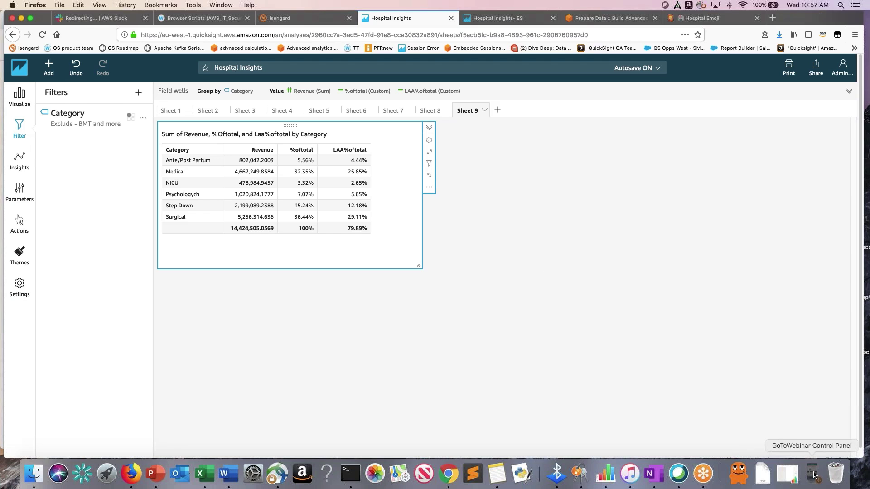
click(803, 483)
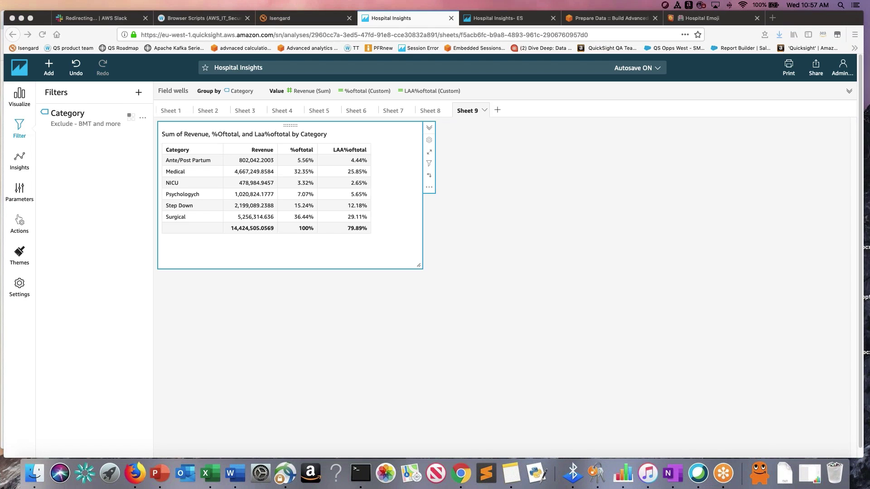